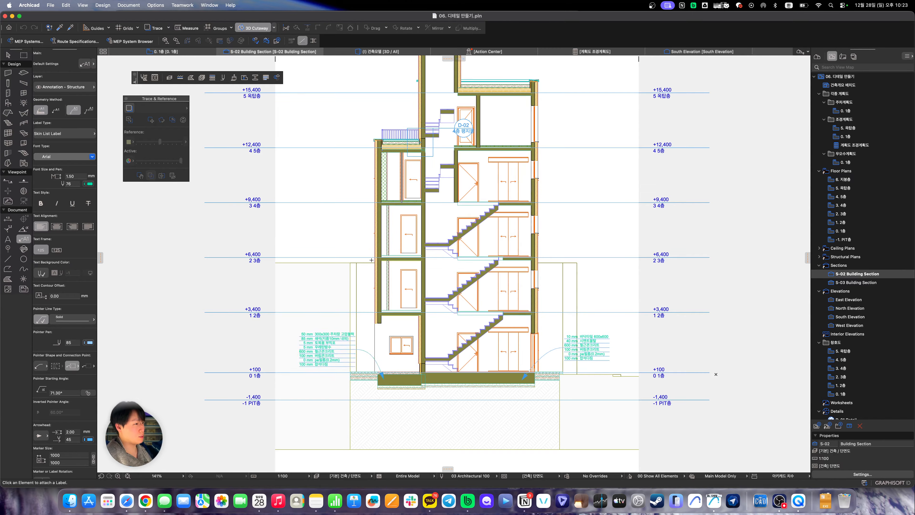
Attach Skin List labels to the floor slab at +6,400 and the flat roof at +12,400
scroll(369, 258, "up", 5)
left_click(335, 223)
middle_click_drag(374, 234, 400, 336)
key("super+z")
middle_click_drag(426, 136, 398, 260)
left_click(435, 303)
key("Escape")
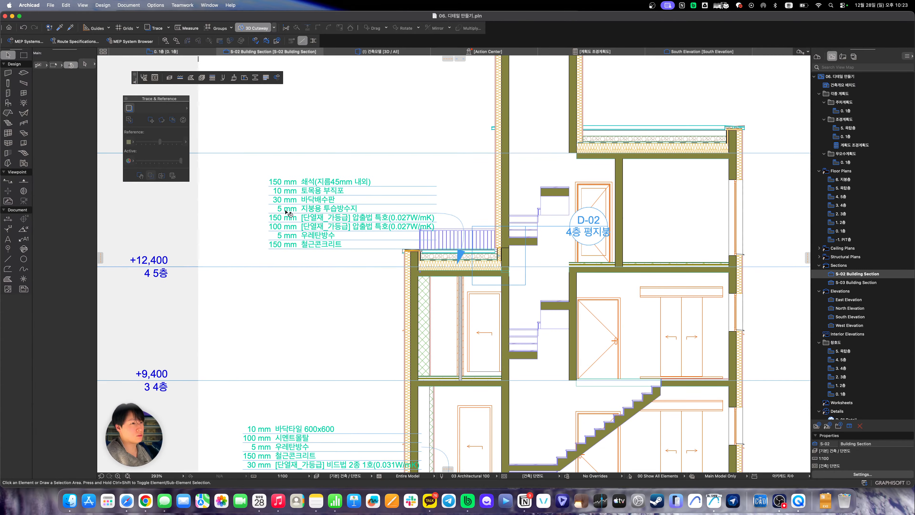
Attach a Text / Autotext label to the outer parapet cap of the +12,400 roof and move its text outside, below the roof's layer list
key("l")
left_click(54, 134)
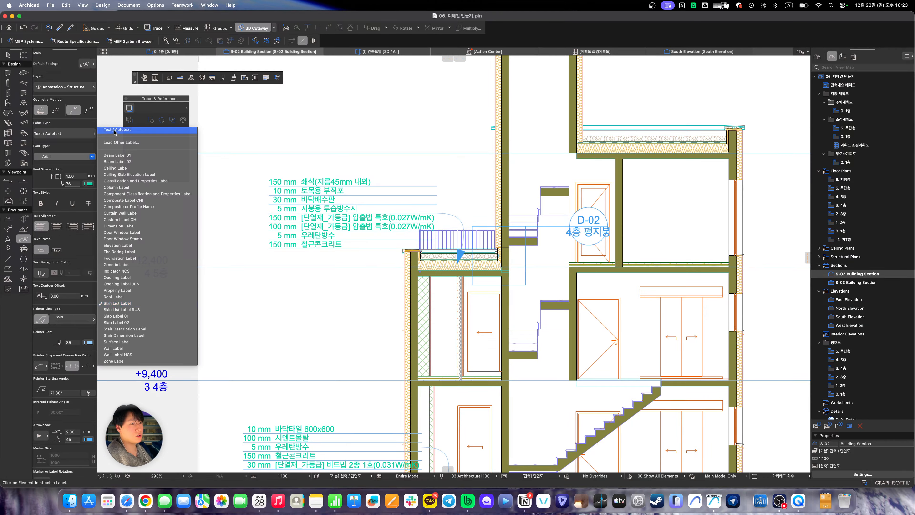
left_click(126, 304)
left_click(414, 253)
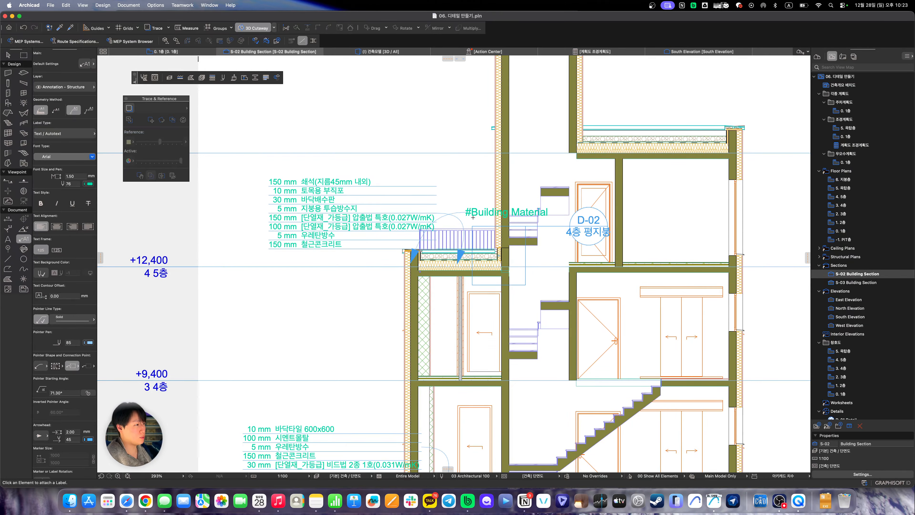
key("Escape")
left_click(543, 217)
left_click_drag(549, 219, 352, 281)
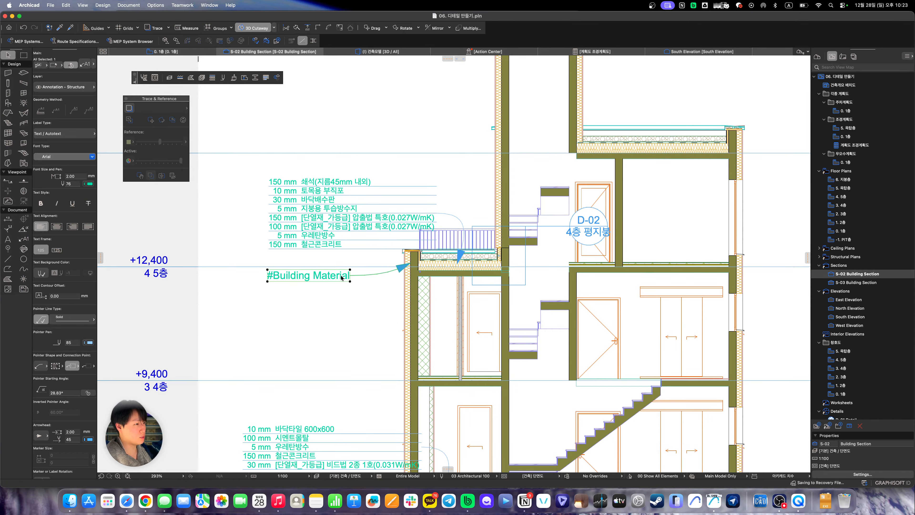
Replace the parapet label's text with "T0.5 컬러강판 금속두겁"
double_click(340, 276)
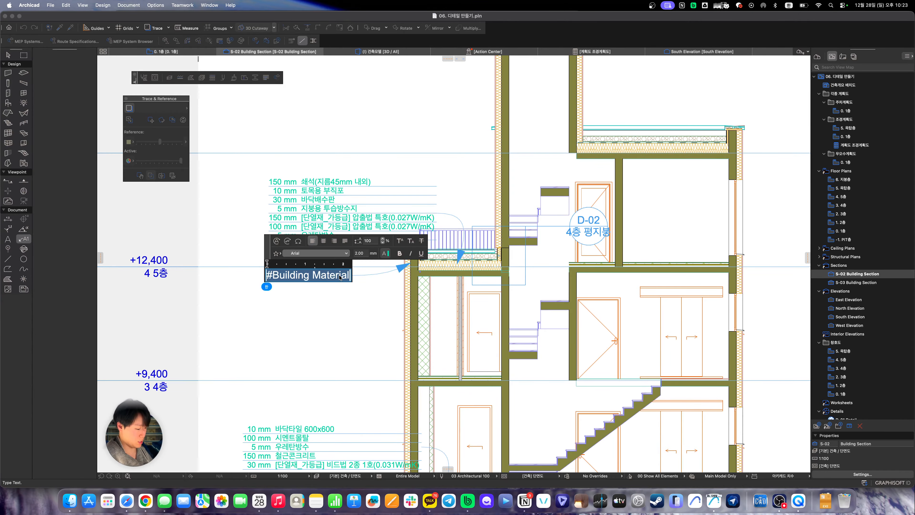
type("쓰0.")
key("BackSpace")
key("BackSpace")
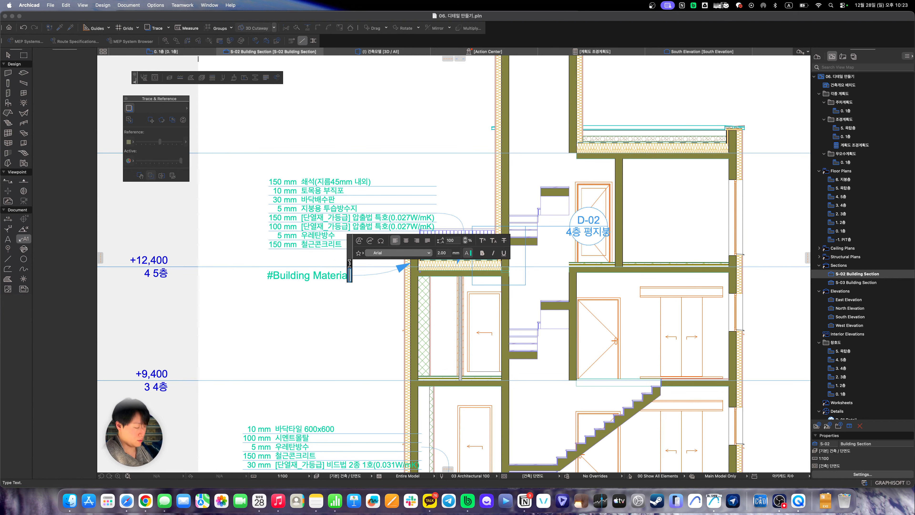
key("ctrl+space")
key("BackSpace")
key("ctrl+space")
type("T")
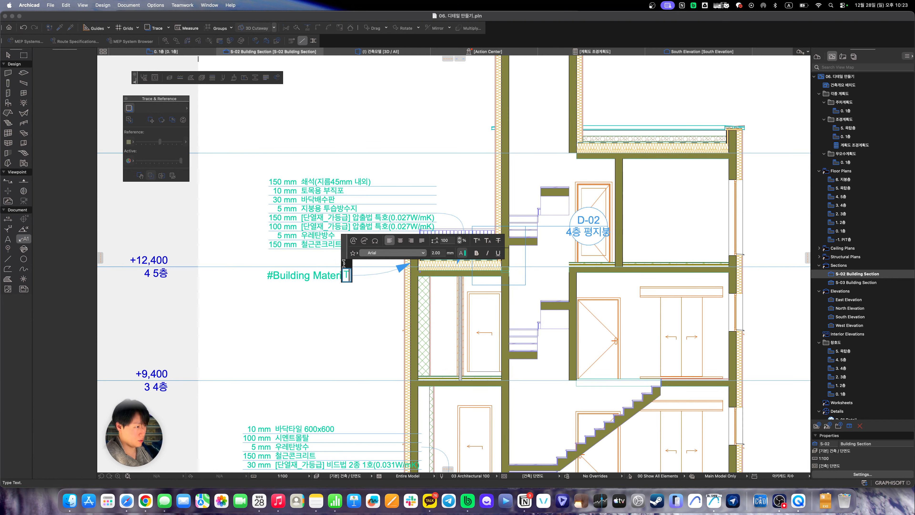
type("0.5 zjff")
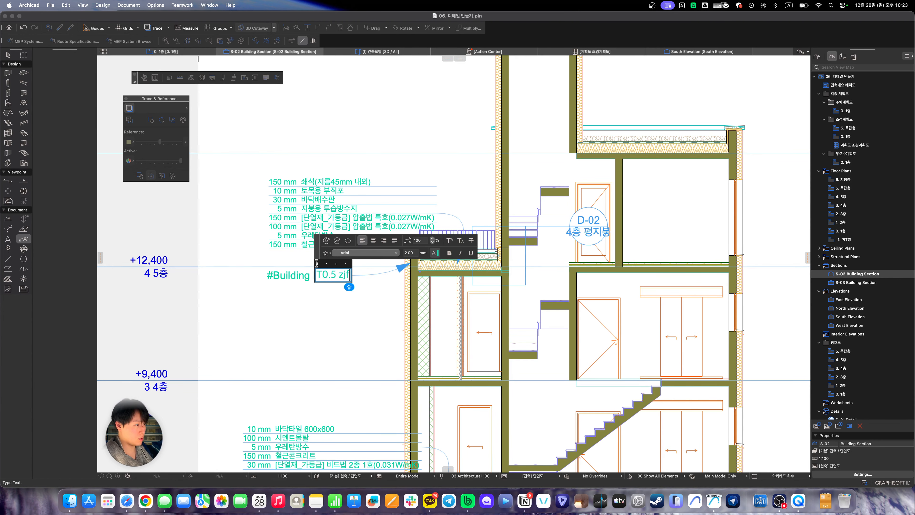
key("BackSpace")
key("BackSpace")
key("BackSpace")
key("BackSpace")
key("ctrl+space")
type("컬러강ㅍ")
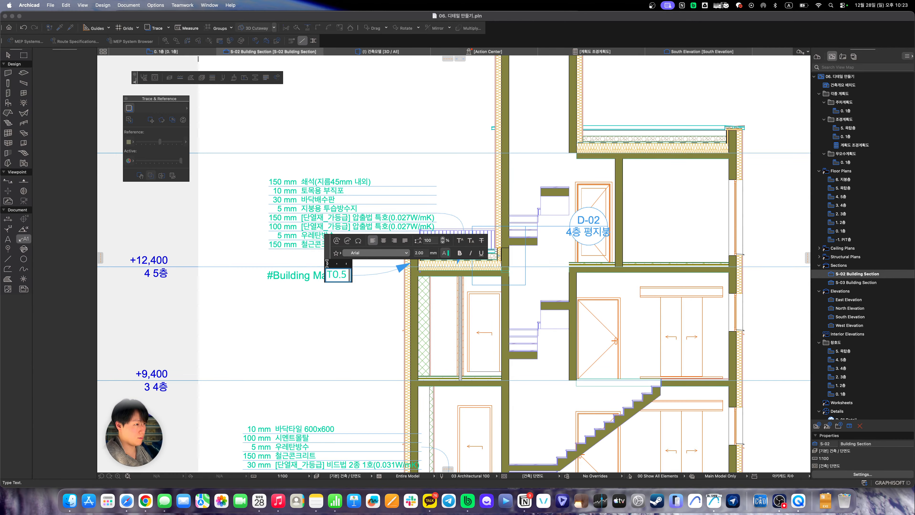
type(" 금속두겁")
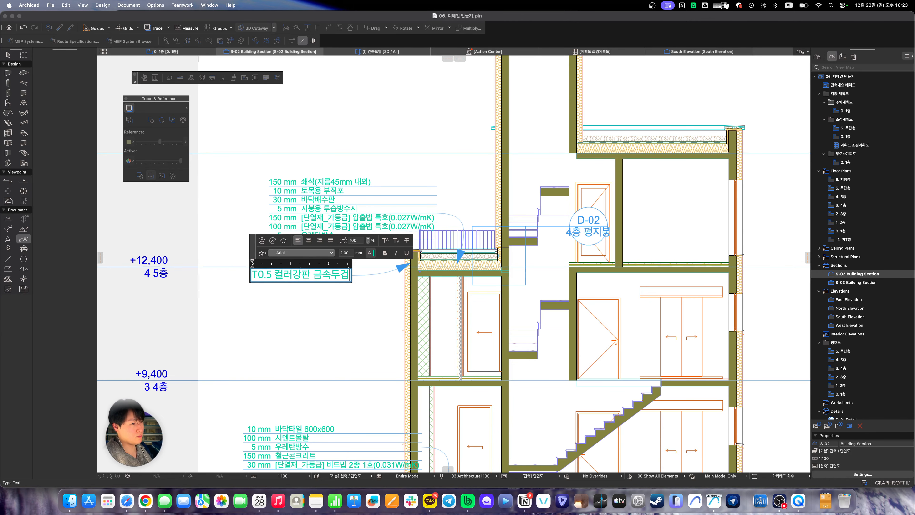
left_click(330, 326)
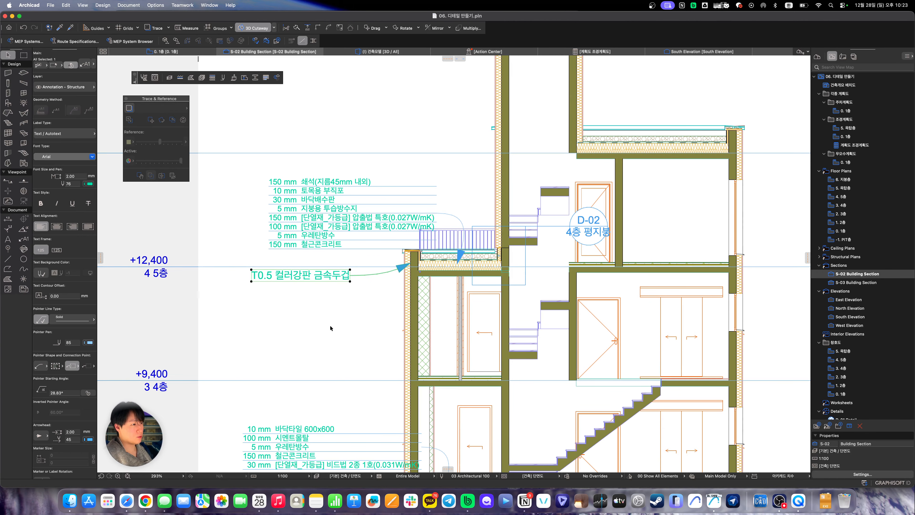
key("Escape")
Attach Stair Description Labels to the stair flights between +3,400 and +6,400 and between +6,400 and +9,400
scroll(307, 344, "down", 3)
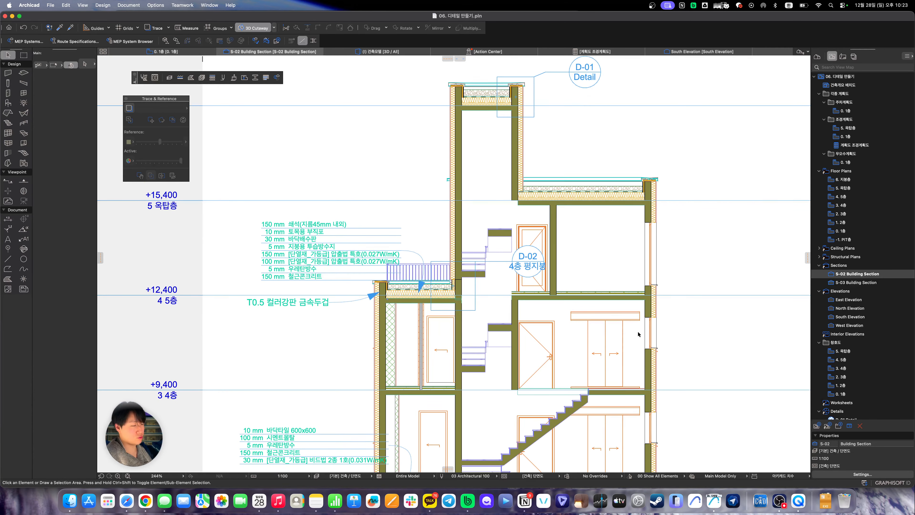
scroll(638, 334, "down", 5)
scroll(467, 256, "up", 5)
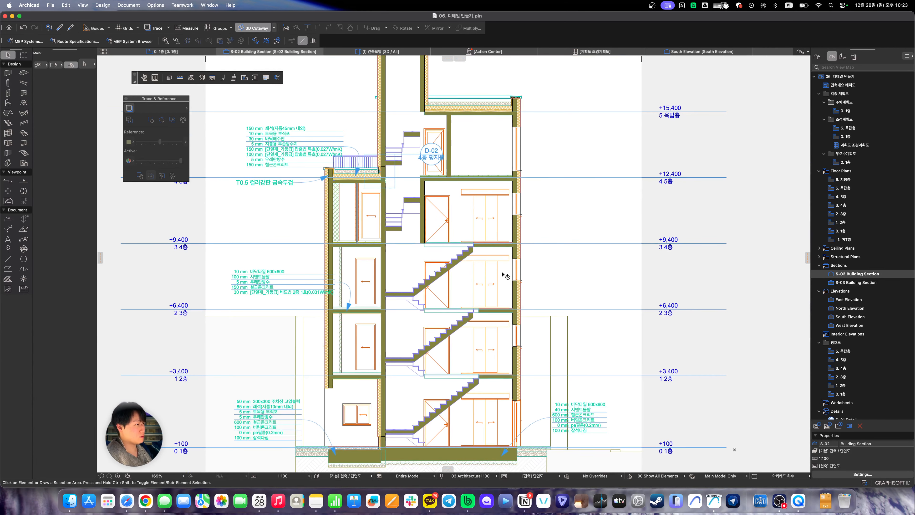
scroll(506, 276, "up", 10)
scroll(547, 223, "down", 5)
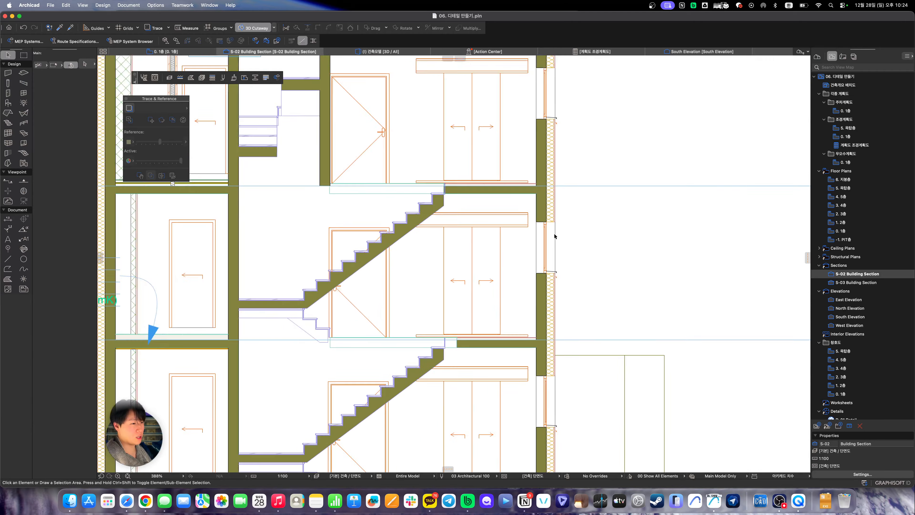
scroll(432, 323, "up", 4)
scroll(439, 329, "up", 1)
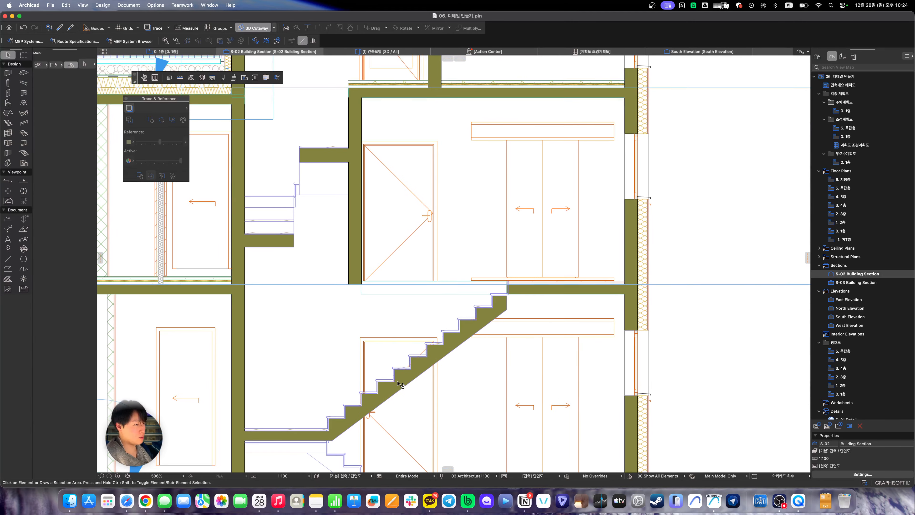
key("l")
left_click(65, 133)
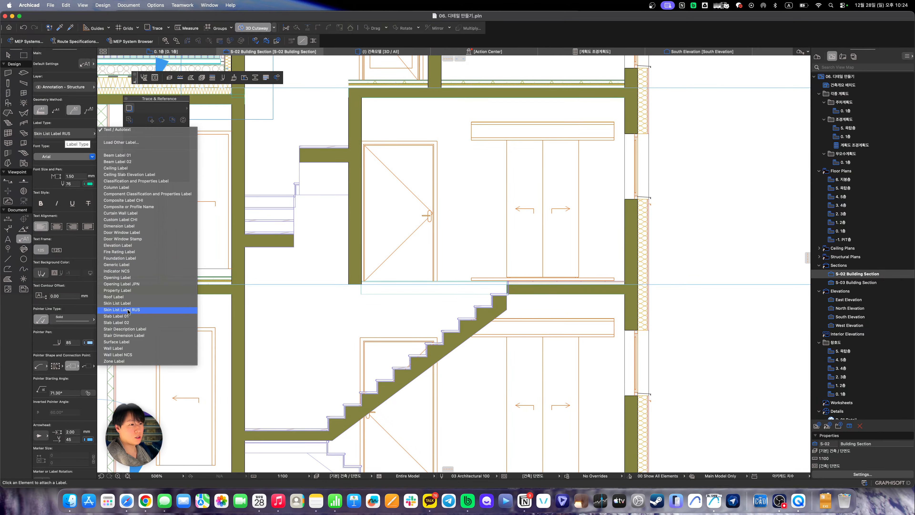
left_click(122, 328)
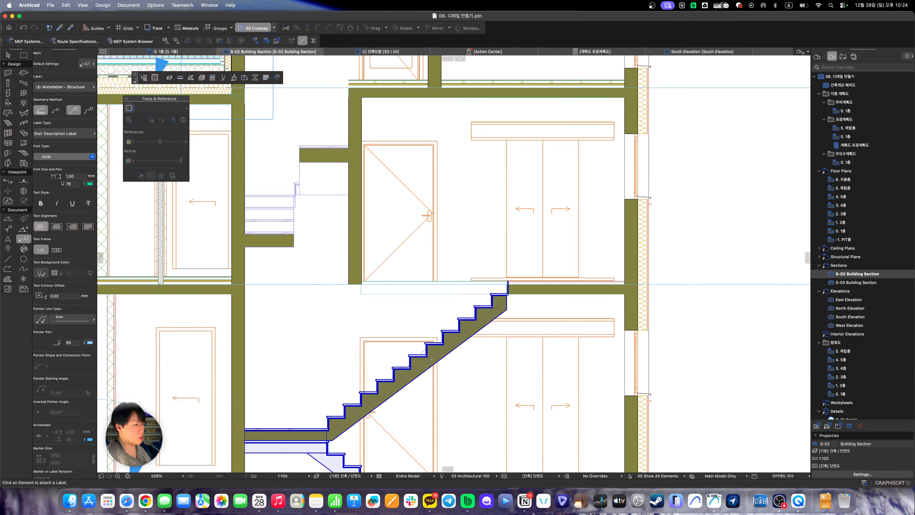
left_click(436, 356)
scroll(443, 353, "down", 10)
left_click(448, 349)
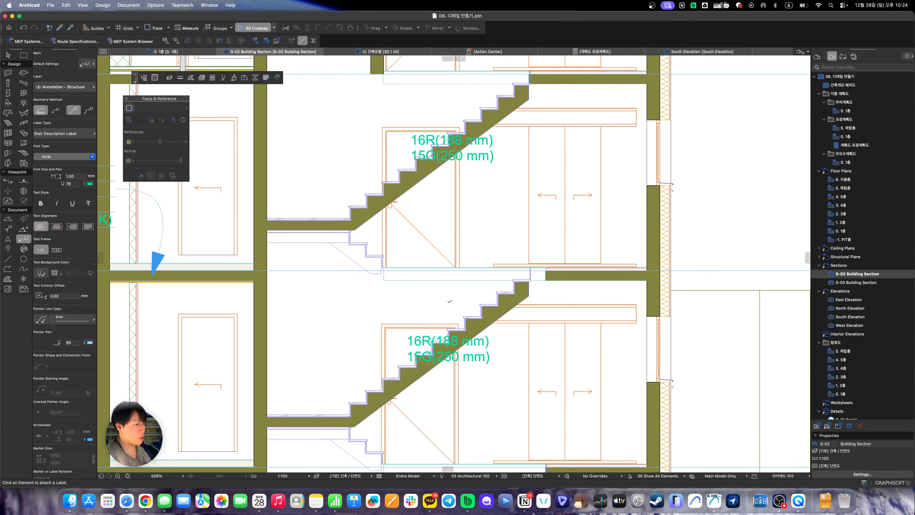
scroll(438, 279, "up", 6)
scroll(438, 279, "up", 1)
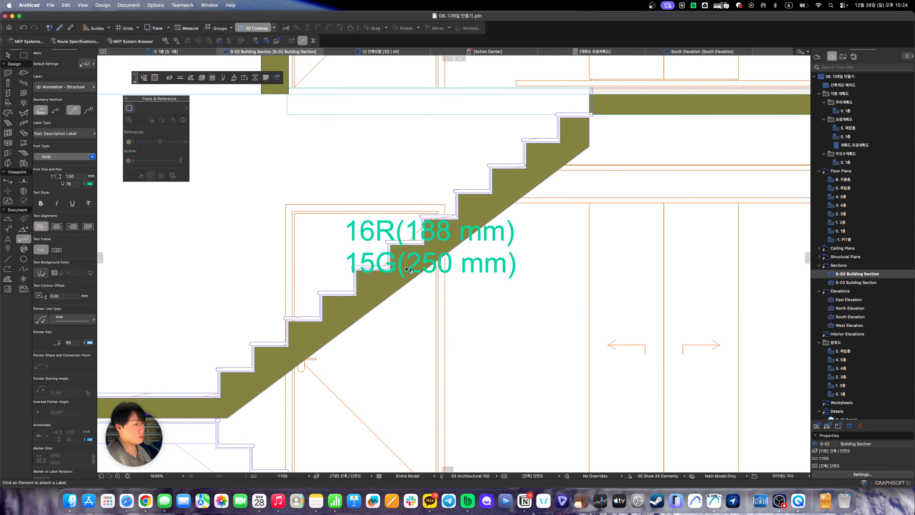
key("Escape")
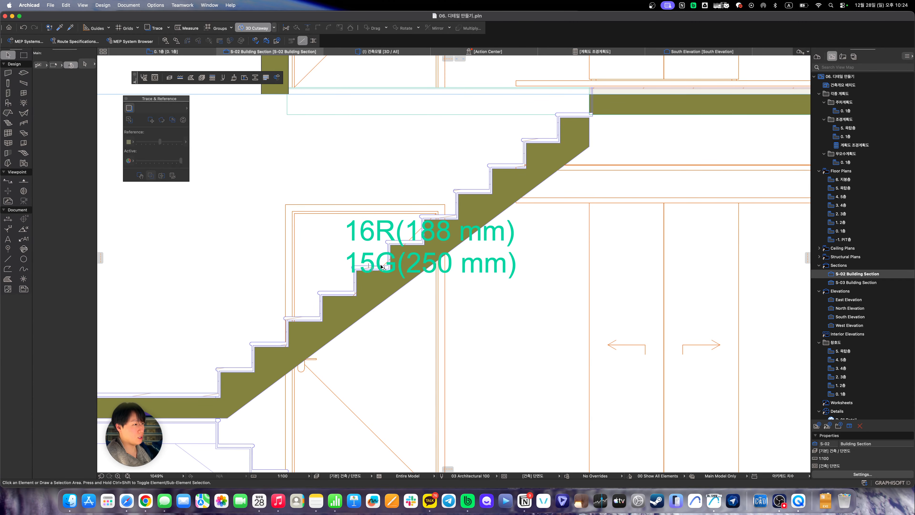
Examine the riser and tread descriptions of the two labelled stair flights within the section
scroll(376, 257, "down", 7)
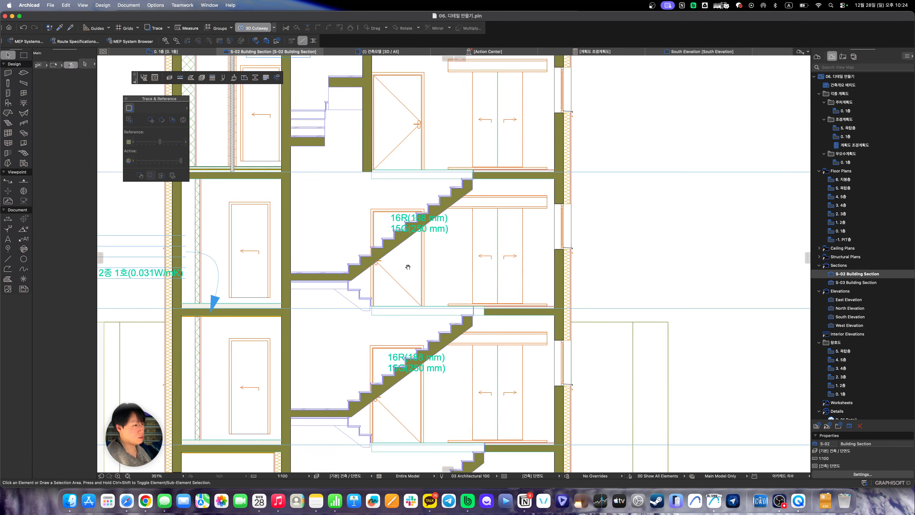
scroll(424, 245, "up", 10)
scroll(425, 253, "down", 15)
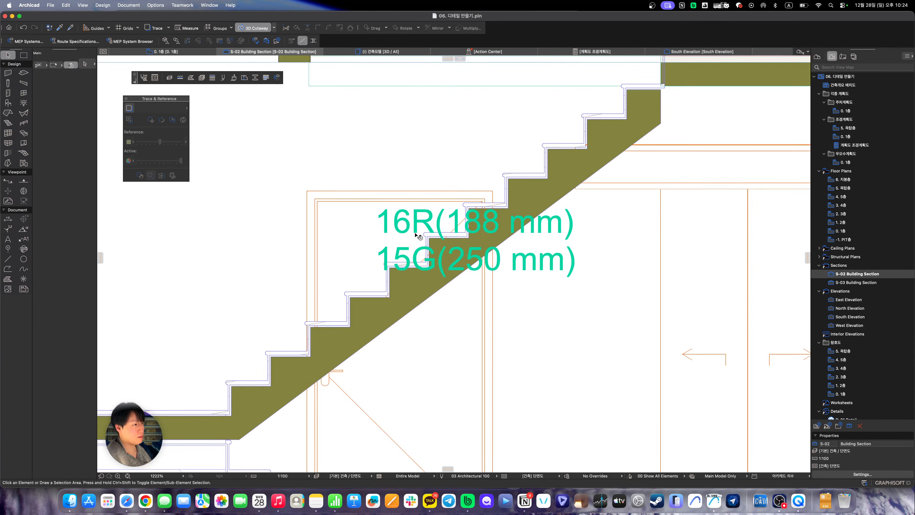
scroll(429, 253, "down", 3)
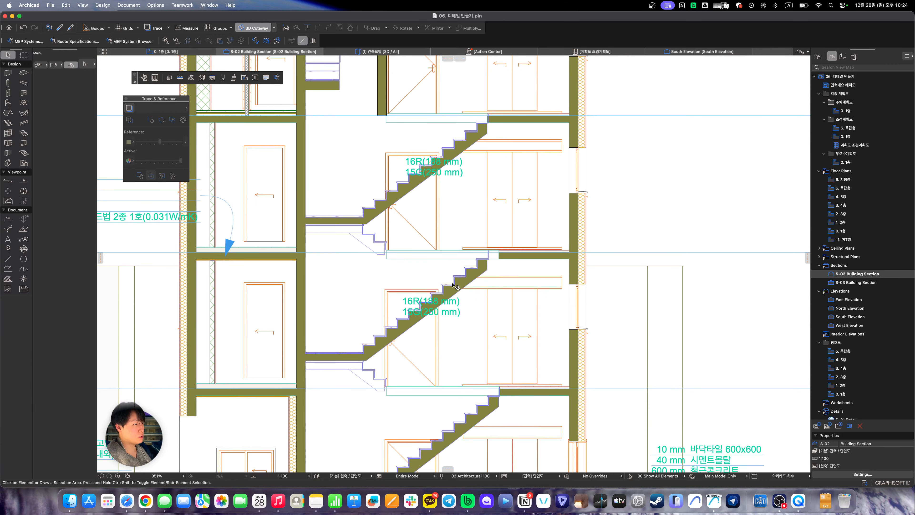
scroll(453, 284, "down", 3)
scroll(432, 274, "up", 4)
scroll(417, 269, "down", 5)
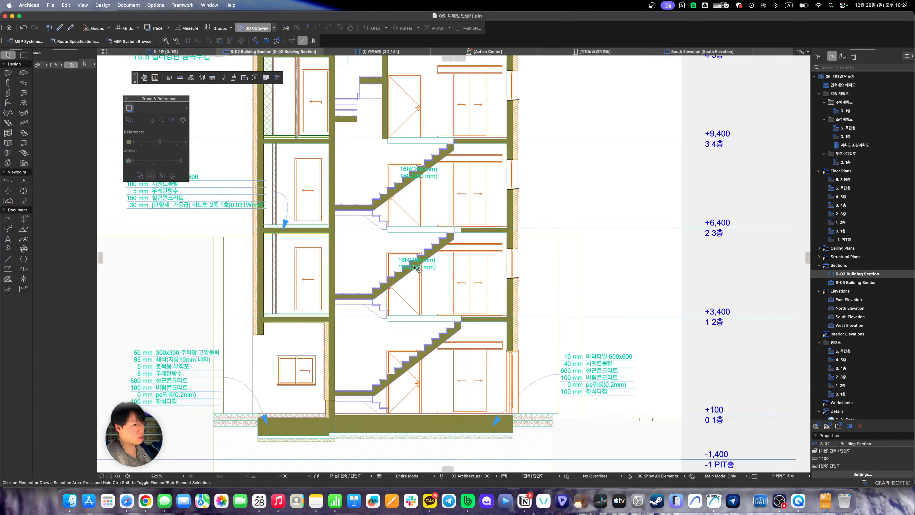
scroll(417, 268, "down", 1)
scroll(385, 307, "up", 1)
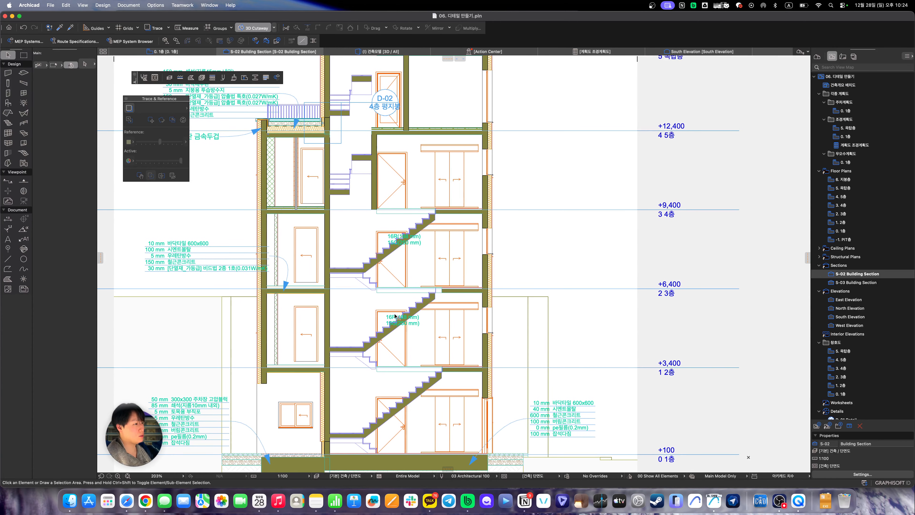
Attach an Elevation Label to the layered roof build-up at +15,400
scroll(389, 294, "up", 5)
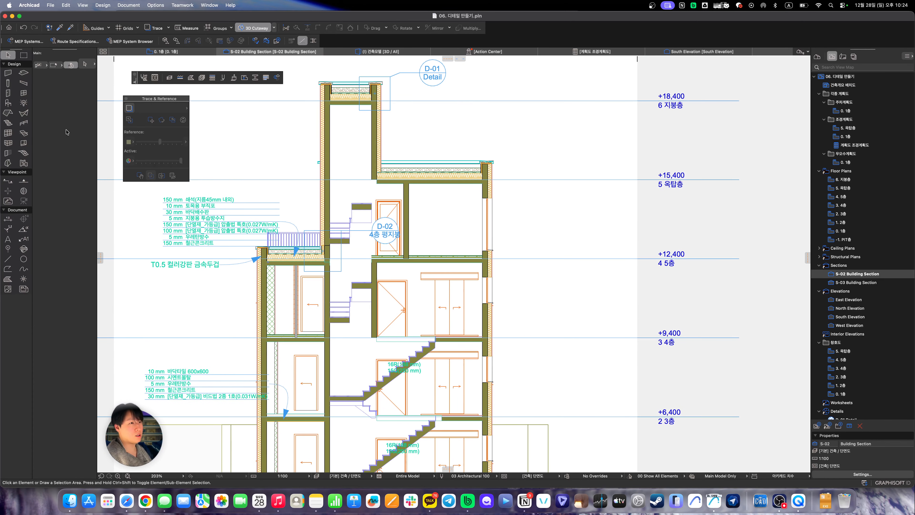
left_click(66, 133)
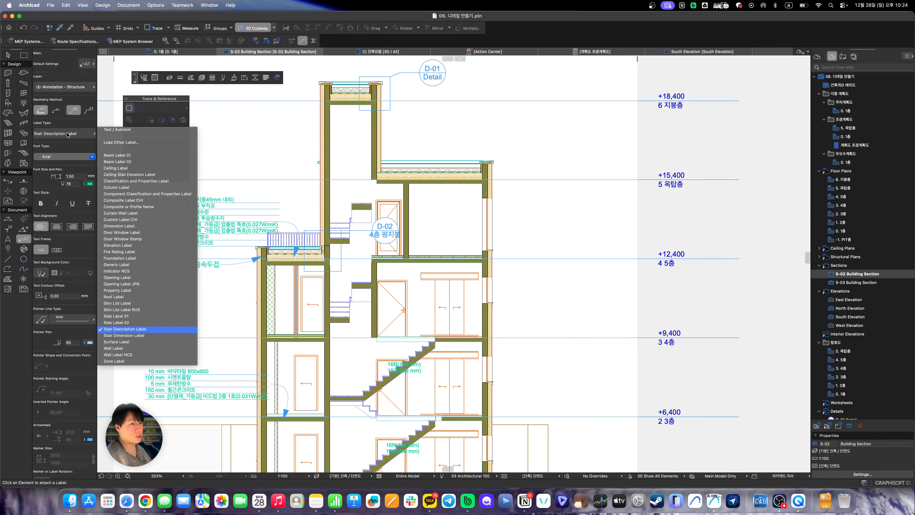
left_click(133, 245)
scroll(468, 155, "up", 10)
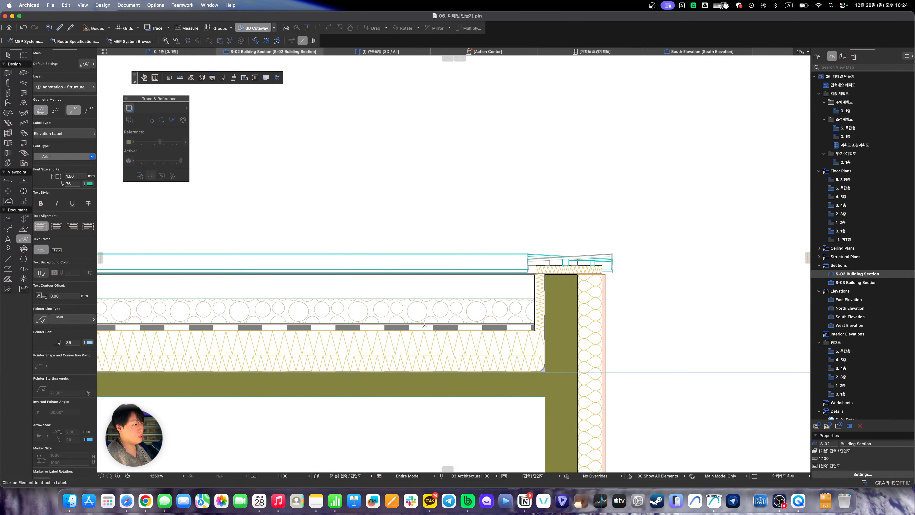
left_click(434, 299)
Move the elevation label's text off the +15,400 roof layers into the clear space above the roof
scroll(434, 299, "down", 10)
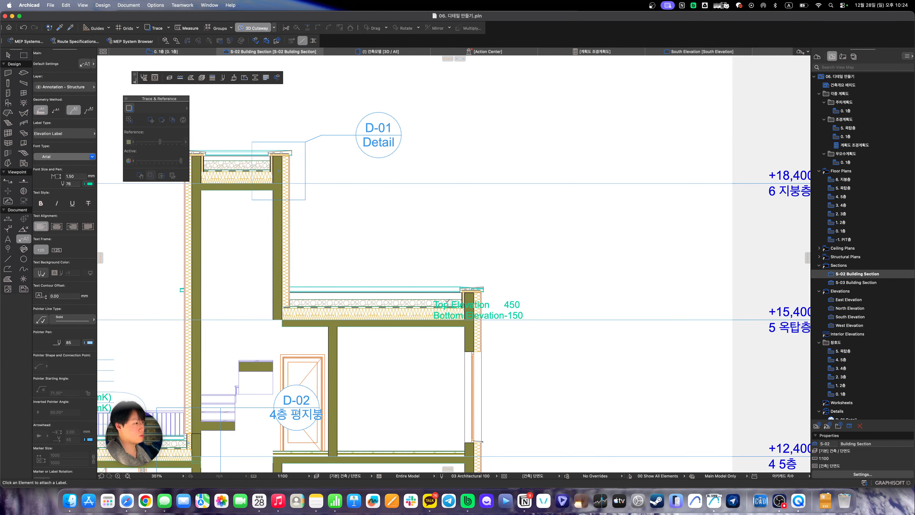
scroll(548, 206, "down", 1)
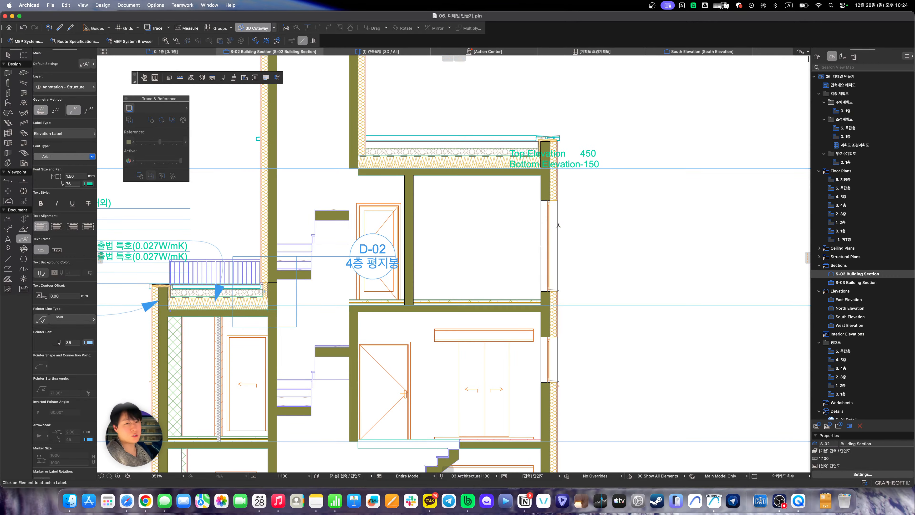
scroll(558, 251, "down", 3)
scroll(557, 251, "down", 1)
scroll(558, 251, "right", 1)
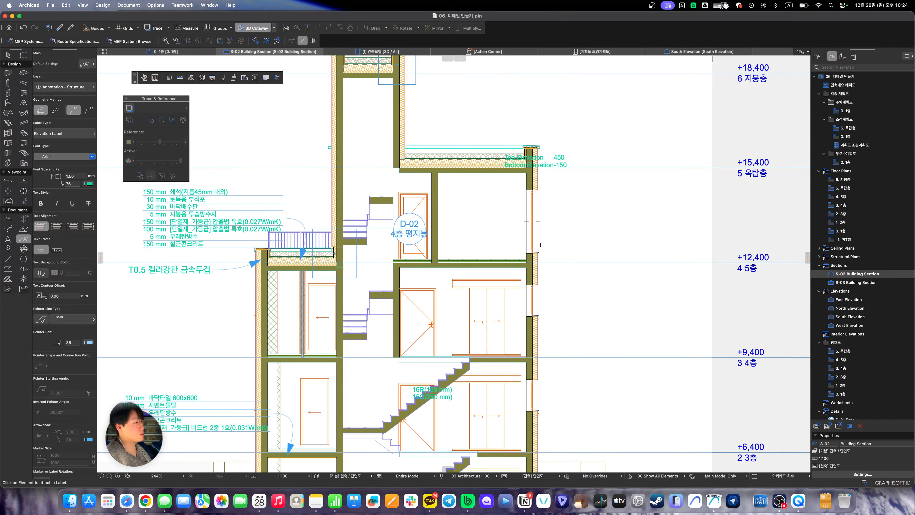
scroll(536, 251, "right", 3)
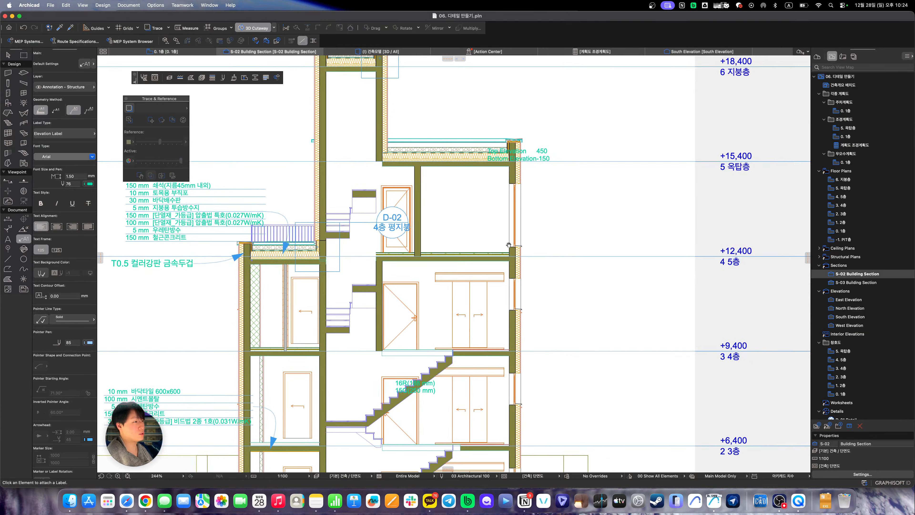
scroll(522, 223, "up", 1)
left_click(500, 190)
left_click_drag(496, 188, 472, 151)
key("Escape")
scroll(467, 193, "down", 10)
scroll(403, 183, "up", 3)
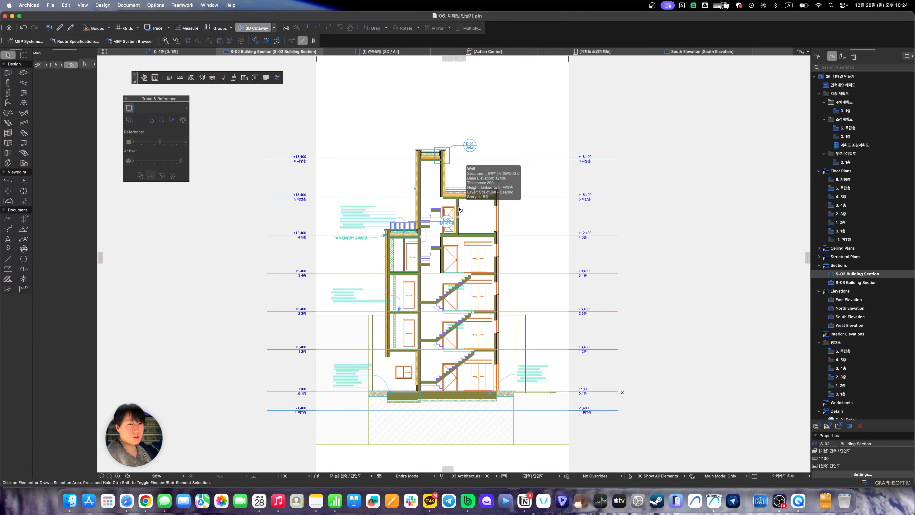
left_click(692, 289)
key("Escape")
scroll(629, 253, "left", 2)
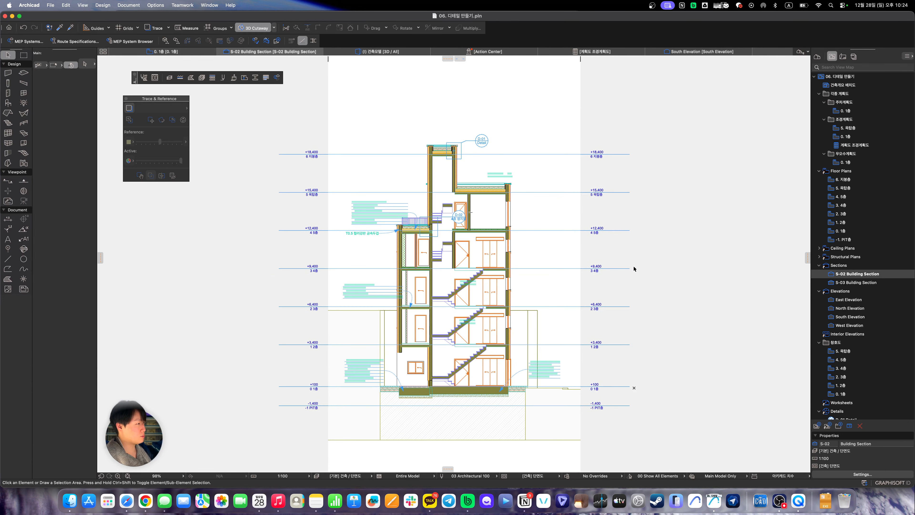
scroll(454, 281, "up", 2)
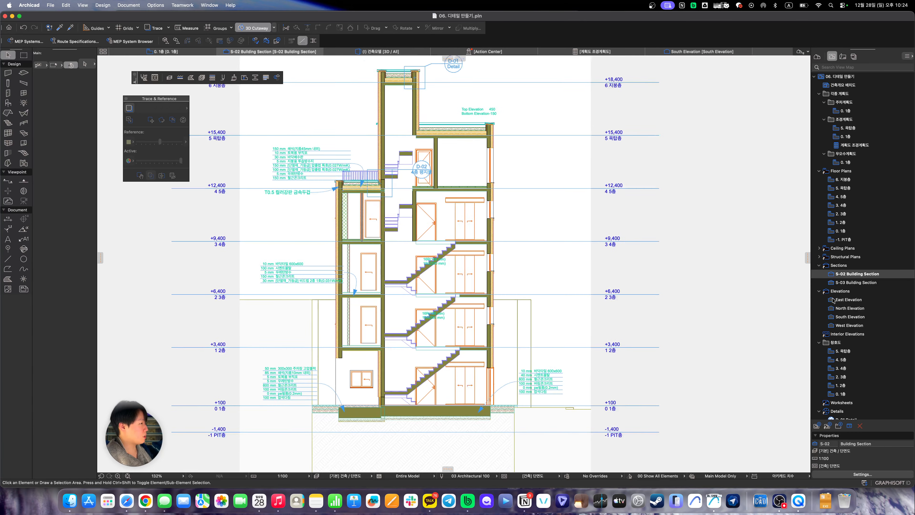
scroll(612, 246, "up", 2)
right_click(825, 274)
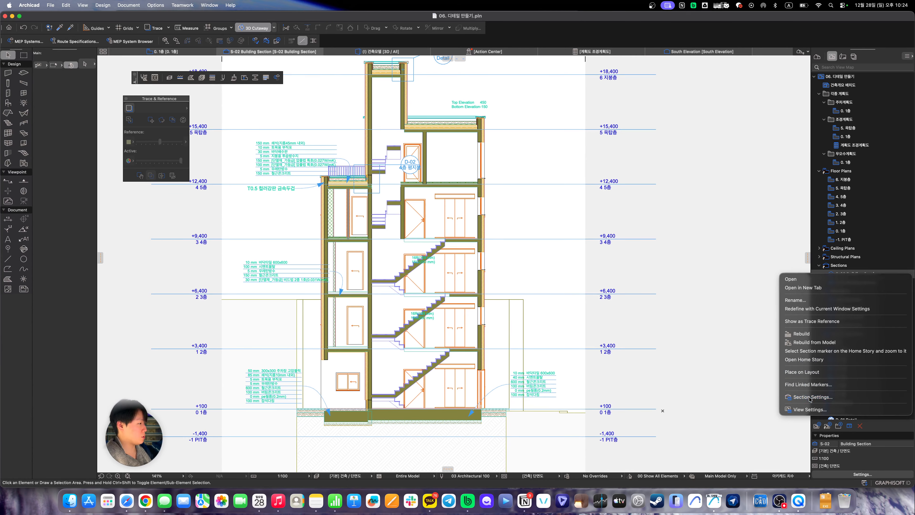
left_click(703, 364)
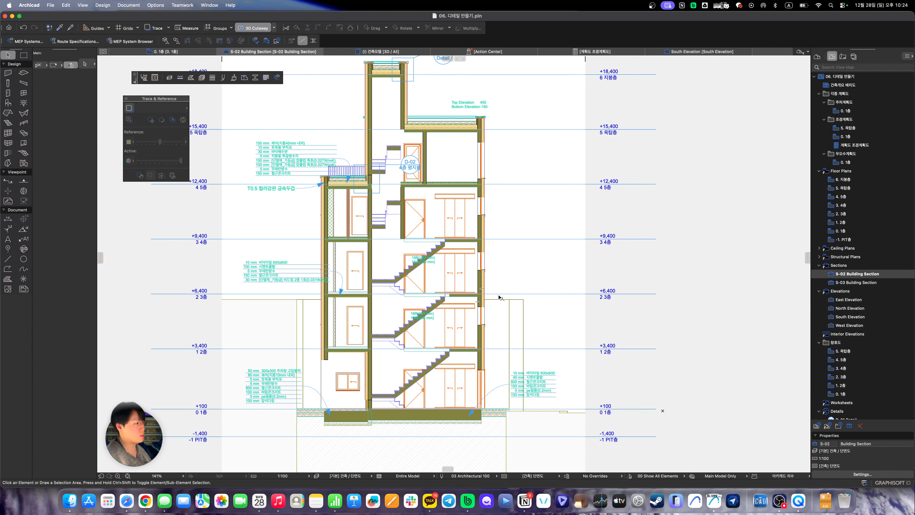
scroll(609, 245, "up", 5)
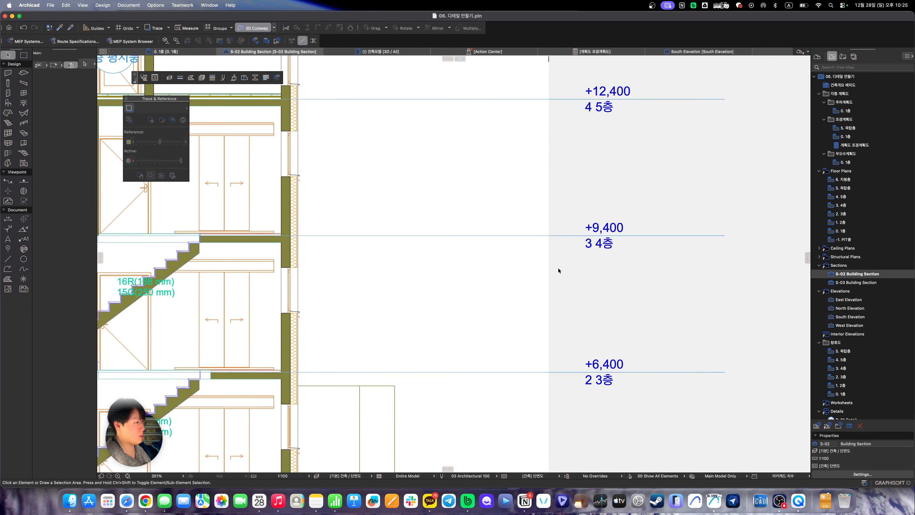
scroll(558, 270, "down", 4)
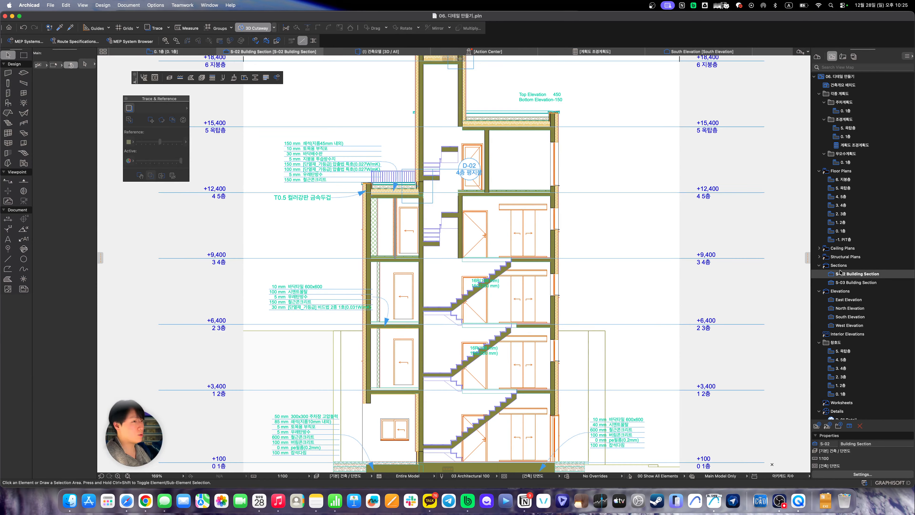
Open the S-02 Building Section's section settings and turn on Show Marker Head for the story levels
right_click(839, 273)
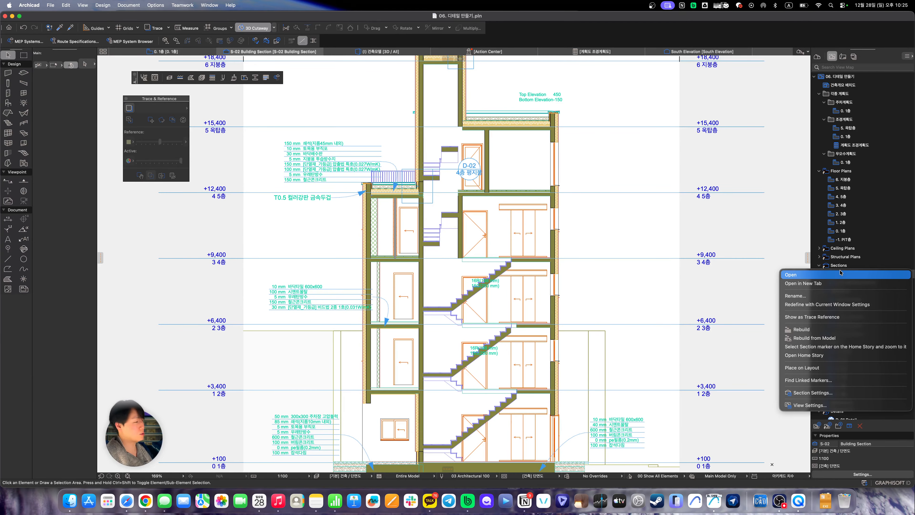
left_click(809, 393)
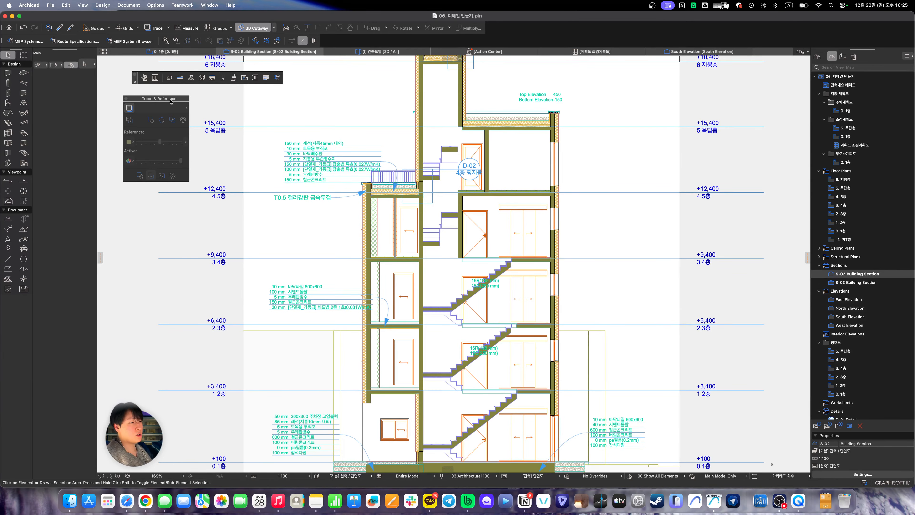
left_click_drag(171, 101, 137, 114)
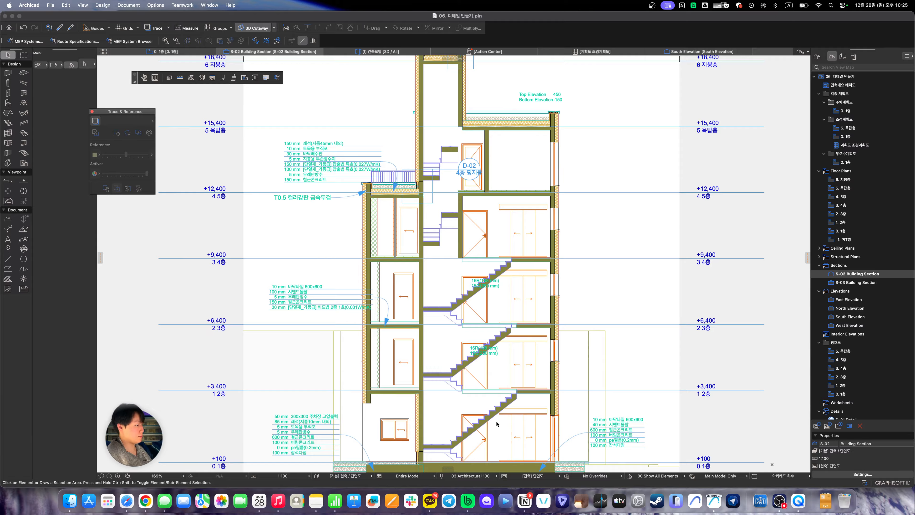
key("super+t")
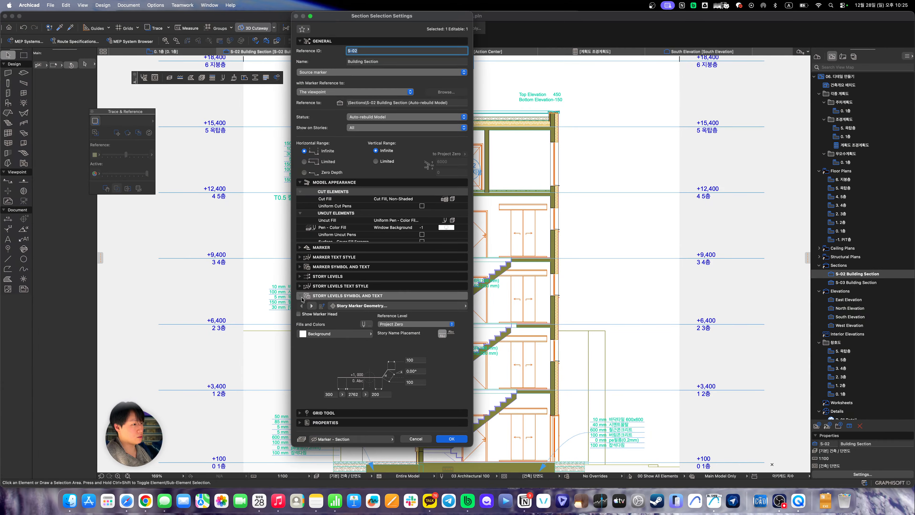
left_click(315, 315)
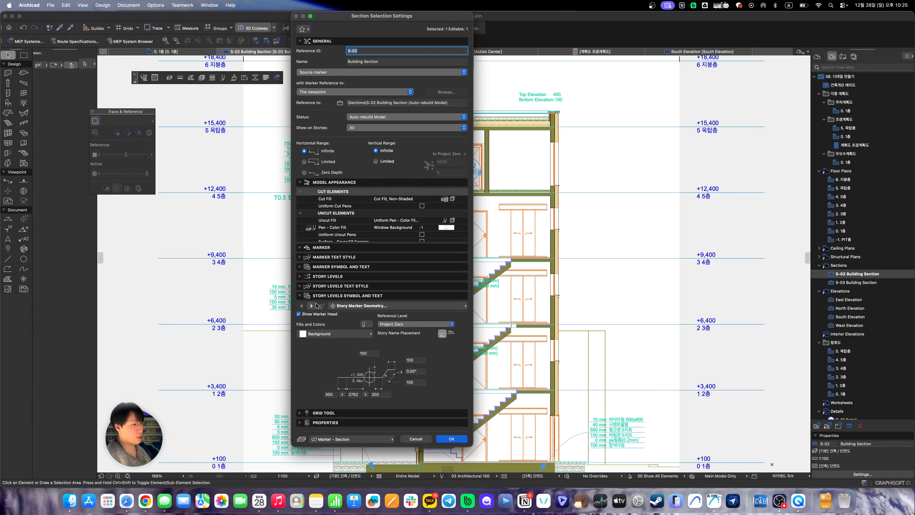
Set the section's Show Story Levels option to Display & Output and apply the section settings
left_click(312, 306)
left_click(312, 306)
left_click(312, 306)
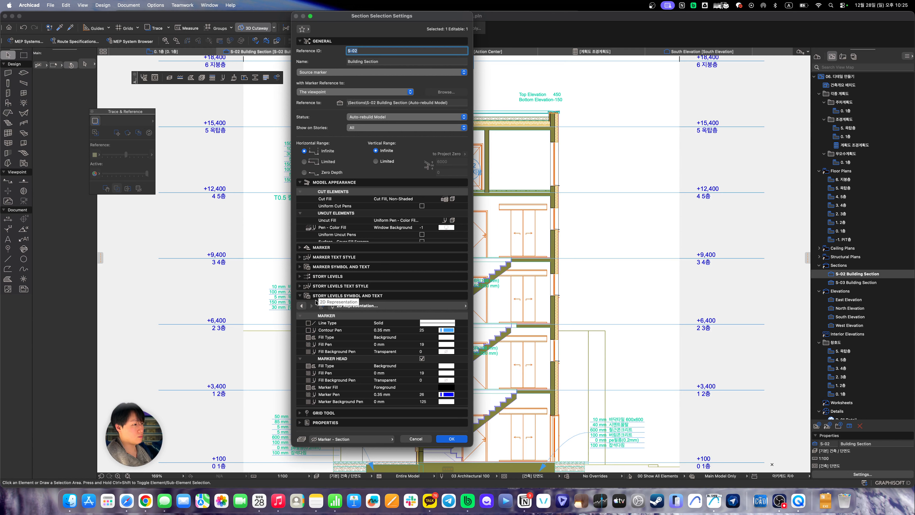
left_click(301, 307)
left_click(306, 286)
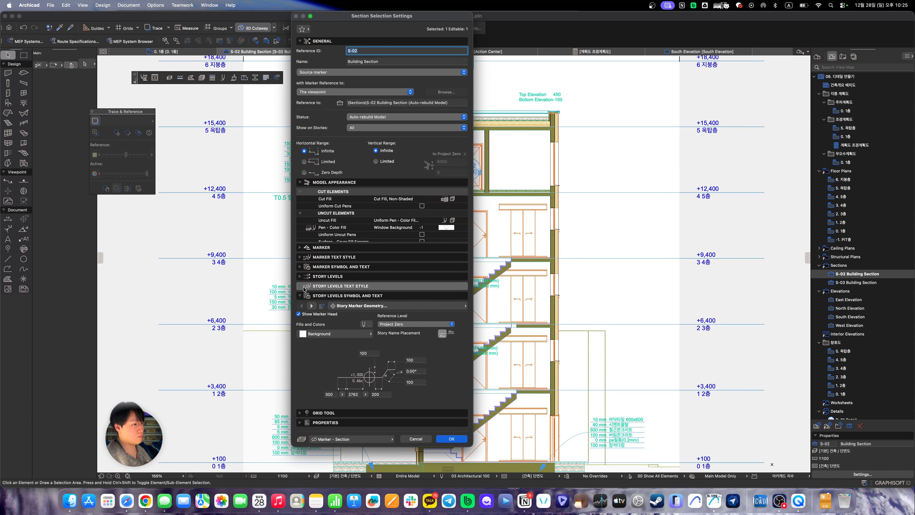
left_click(308, 276)
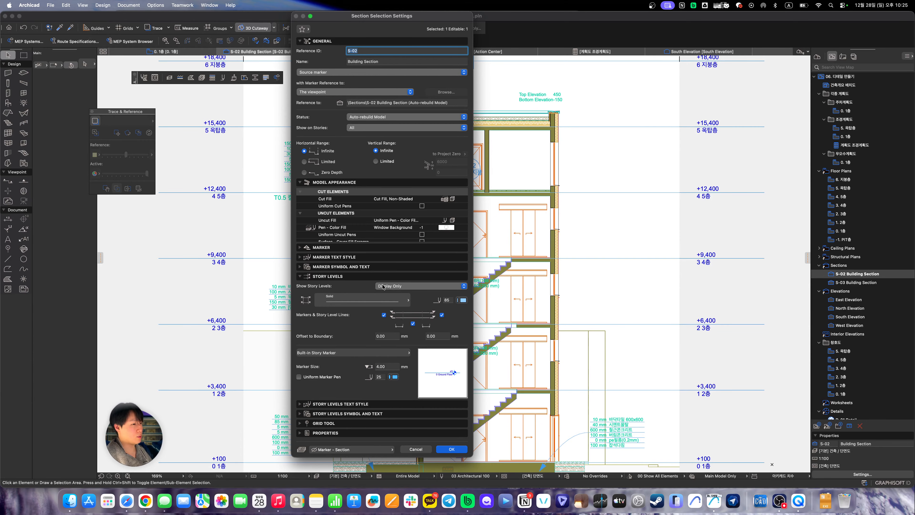
left_click(409, 284)
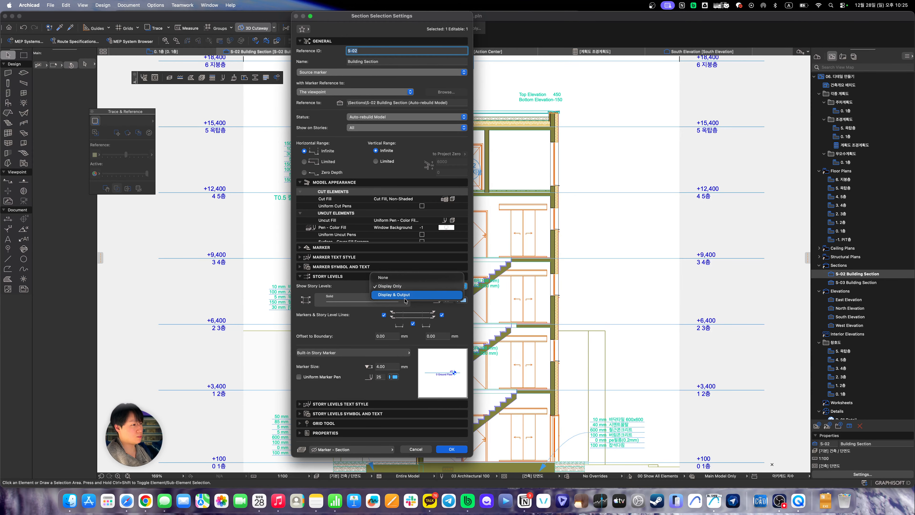
left_click(394, 294)
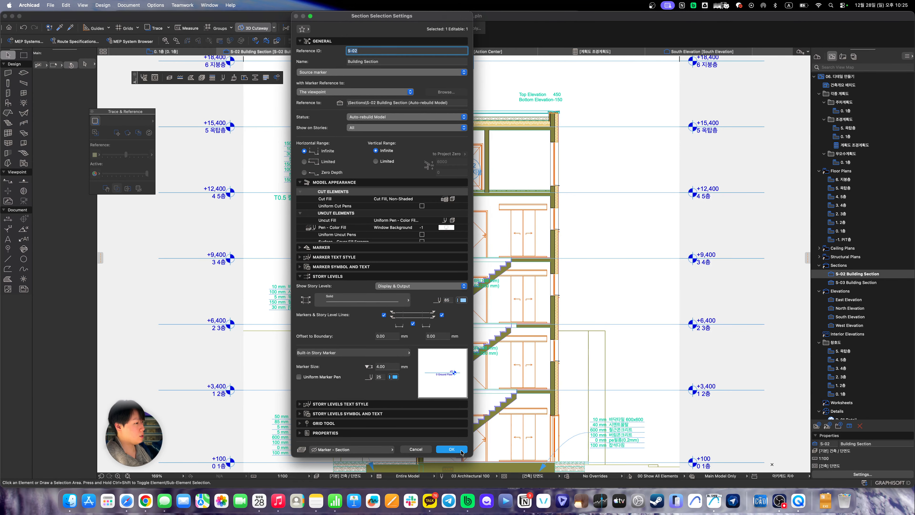
left_click(451, 449)
scroll(648, 210, "up", 3)
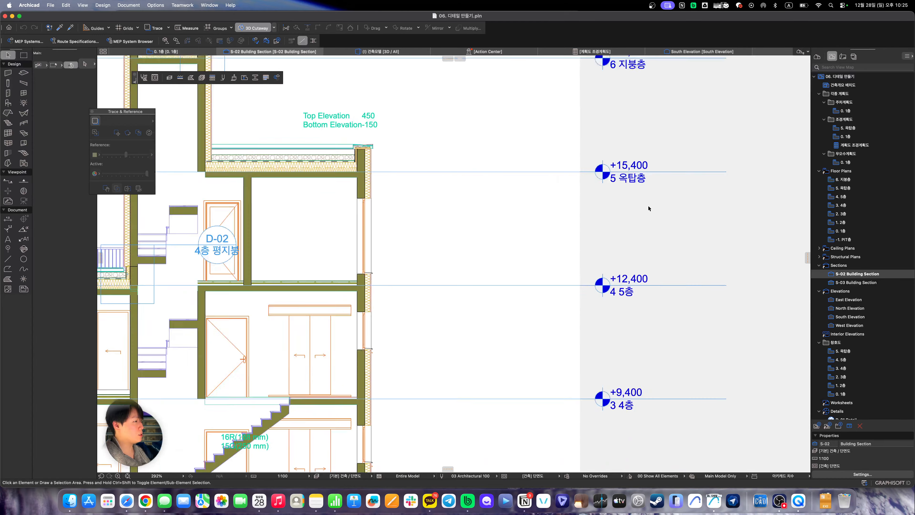
Activate the Dimension tool and assign it to the layer 도면 / 단면 라벨
scroll(649, 208, "down", 5)
key("Caps_Lock")
key("Caps_Lock")
key("d")
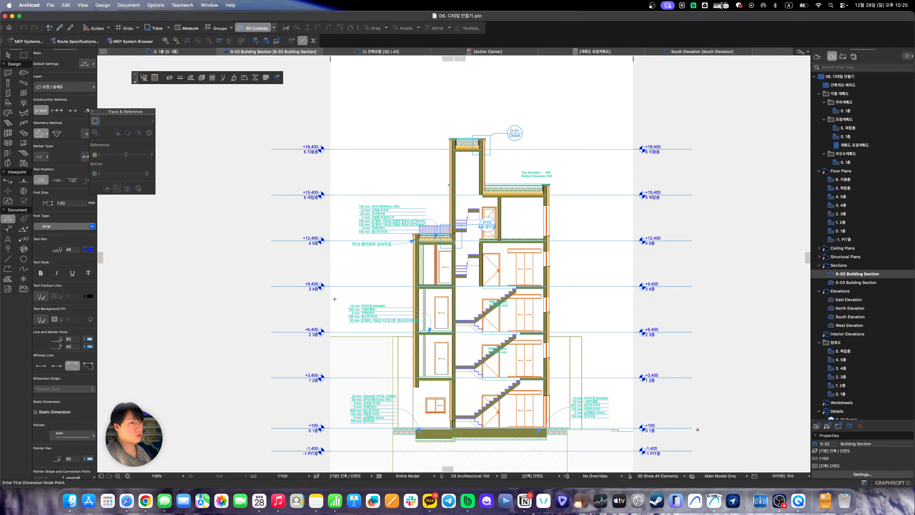
scroll(329, 296, "up", 3)
left_click(84, 87)
key("Caps_Lock")
type("ㄷㄴ")
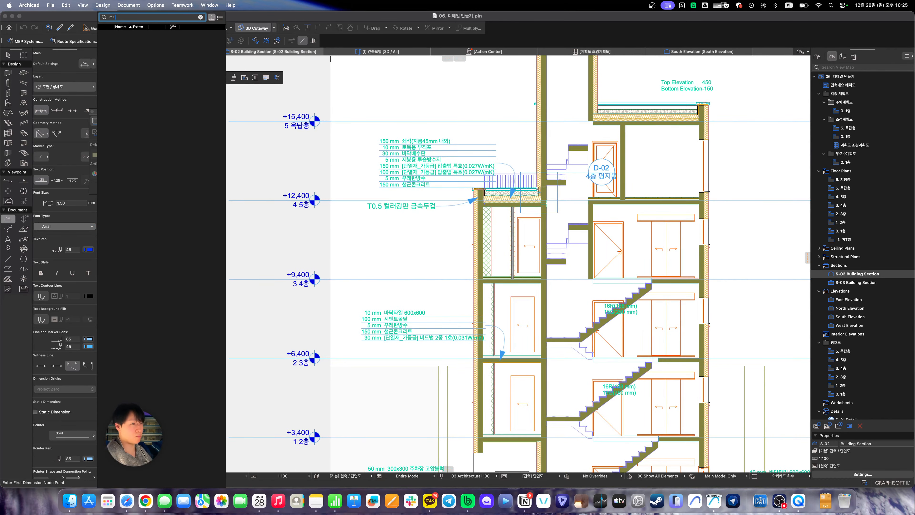
type("단면 라벨")
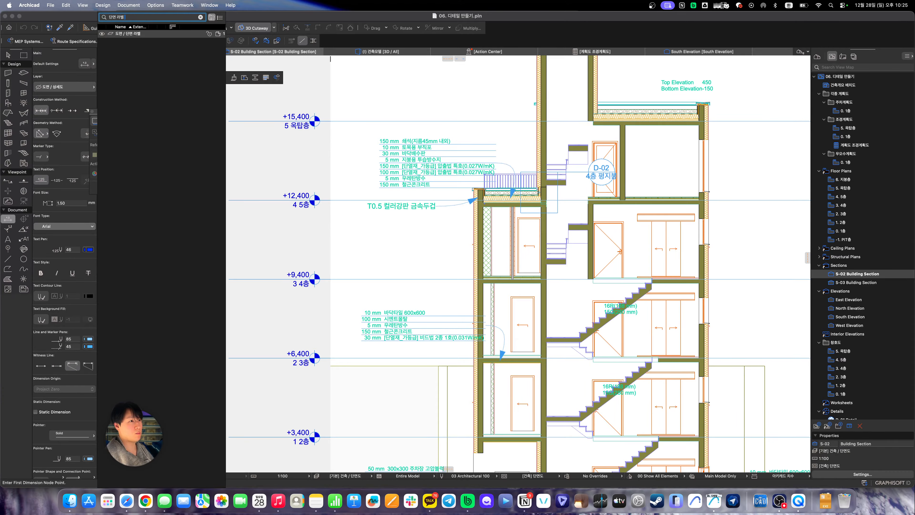
key("Return")
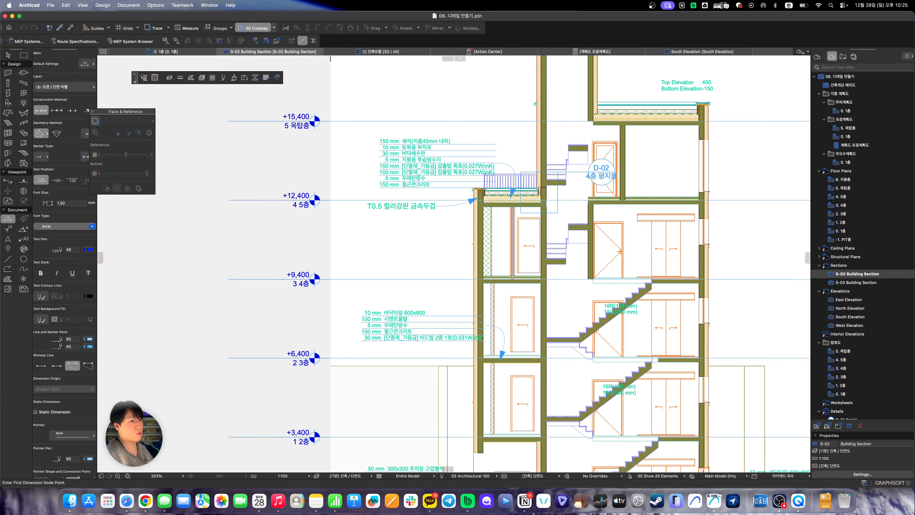
Place a vertical dimension chain between the story level lines on the left side of the building section
right_click(315, 202)
left_click(351, 241)
key("Escape")
left_click(318, 201)
double_click(363, 236)
left_click(353, 241)
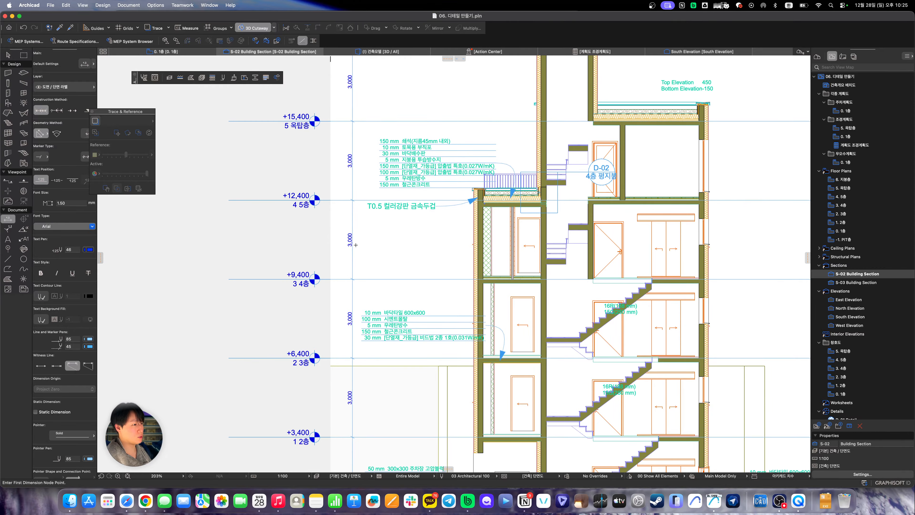
key("Escape")
Place a matching vertical dimension chain between the story level lines on the right side of the building section
scroll(349, 242, "down", 2)
scroll(711, 271, "up", 1)
middle_click_drag(712, 271, 675, 257)
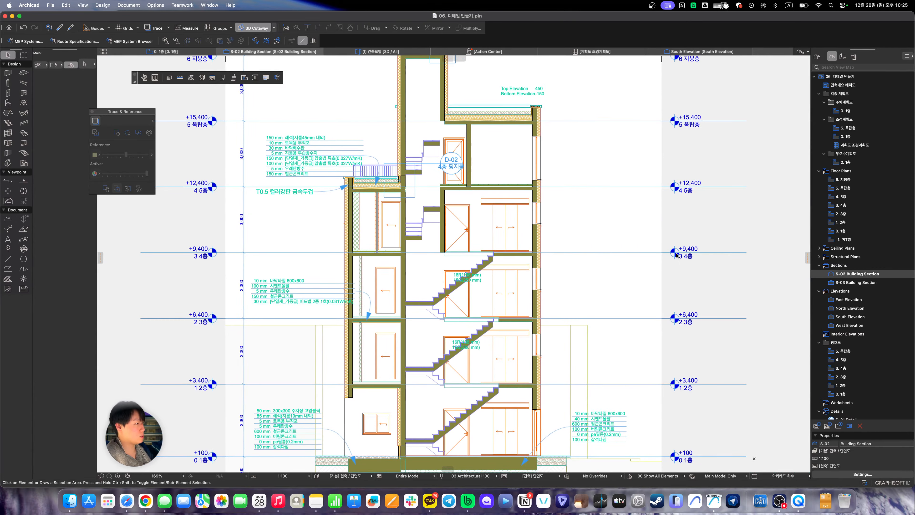
key("w")
left_click(676, 254)
double_click(628, 259)
left_click(597, 269)
key("Escape")
Open the layout A.04.1 종단면도 from the Organizer's layout book and put the Organizer away
scroll(591, 285, "down", 1)
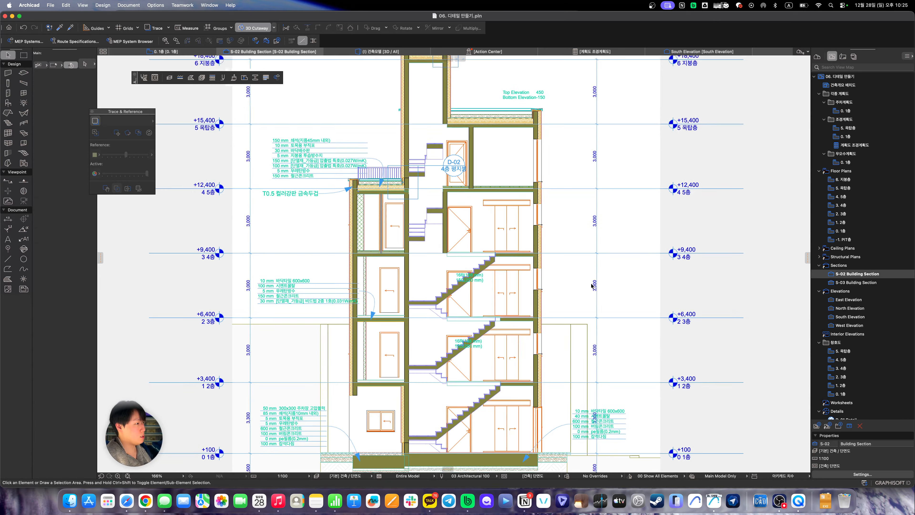
scroll(591, 286, "down", 3)
scroll(510, 303, "up", 2)
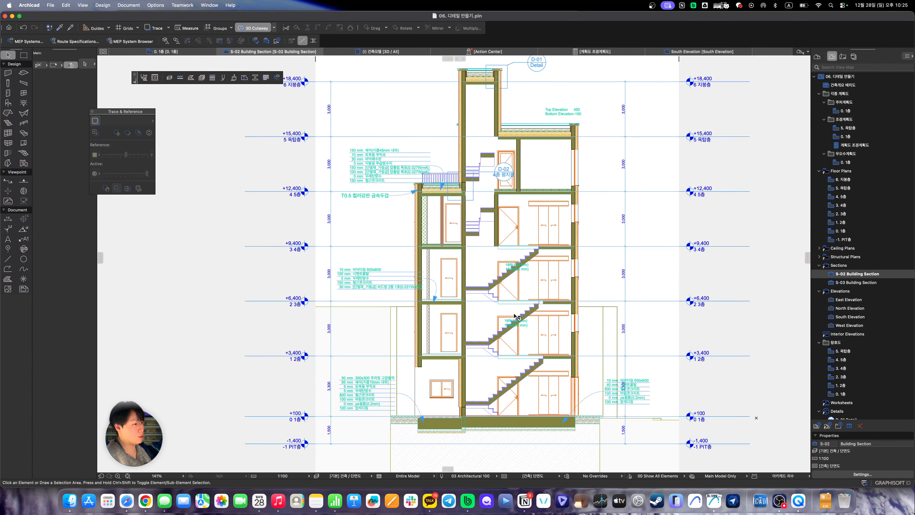
scroll(427, 375, "up", 2)
scroll(429, 362, "down", 3)
middle_click_drag(443, 354, 417, 369)
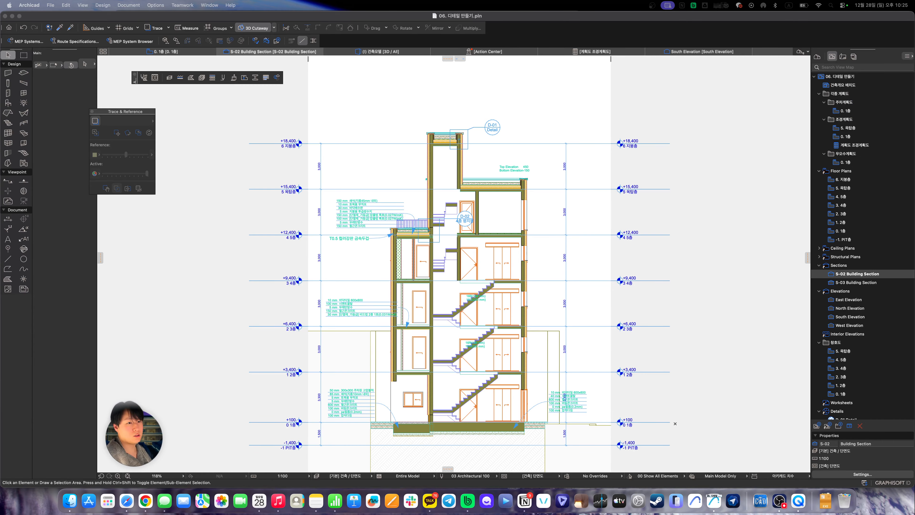
mouse_move(0, 230)
left_mouse_down()
mouse_move(0, 221)
mouse_move(304, 49)
mouse_move(318, 75)
left_mouse_up()
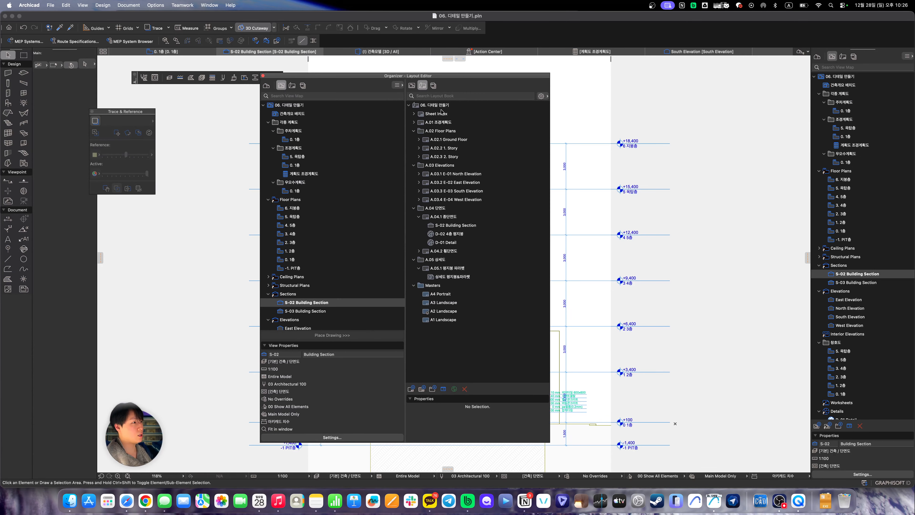
double_click(452, 218)
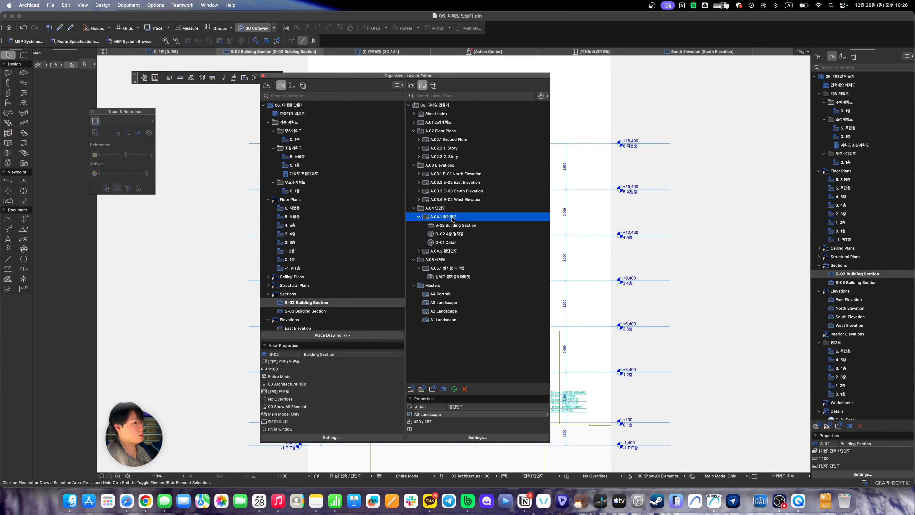
left_click_drag(498, 76, 0, 152)
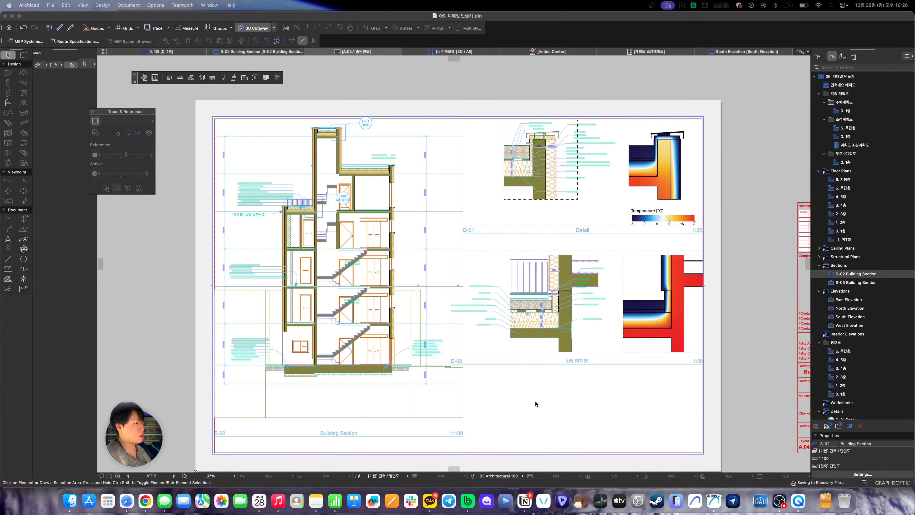
Extend the left frame edge of the placed S-02 drawing past the story level markers, making it about 238 mm wide
scroll(223, 331, "up", 5)
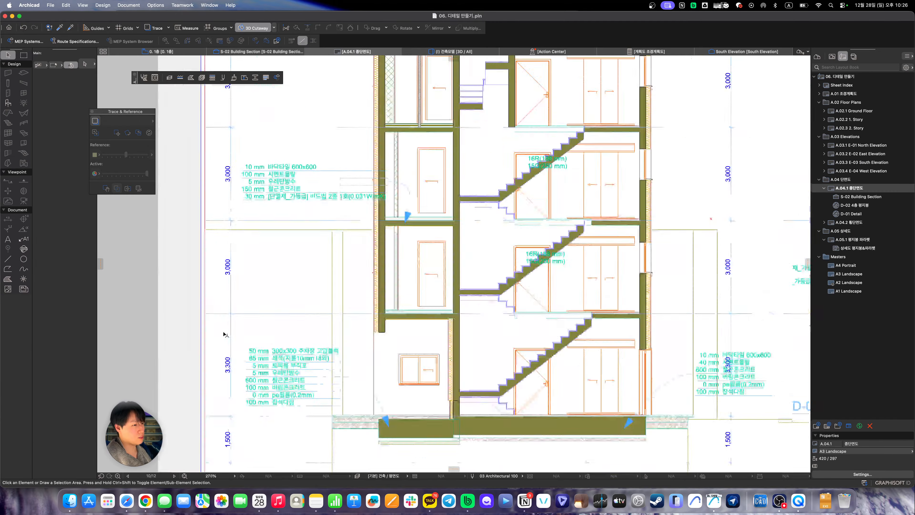
scroll(499, 327, "down", 2)
left_click(500, 327)
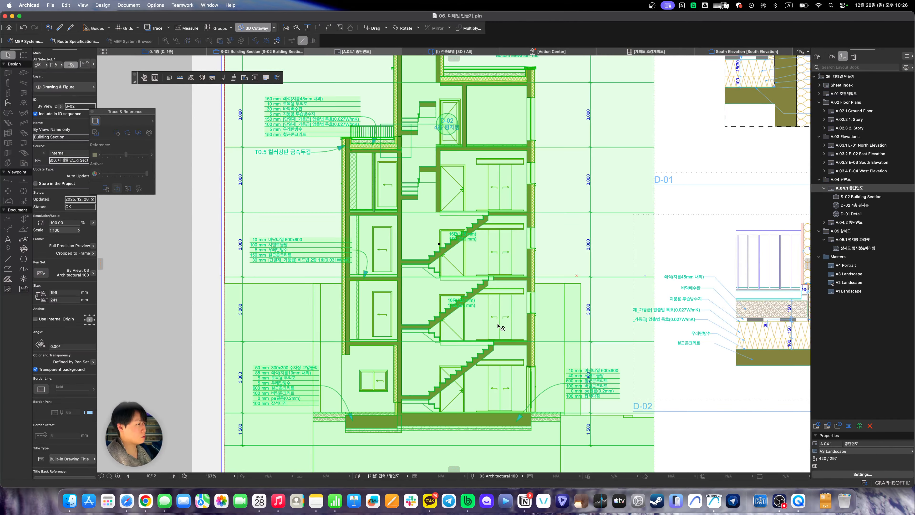
scroll(500, 327, "down", 3)
left_click_drag(339, 312, 243, 310)
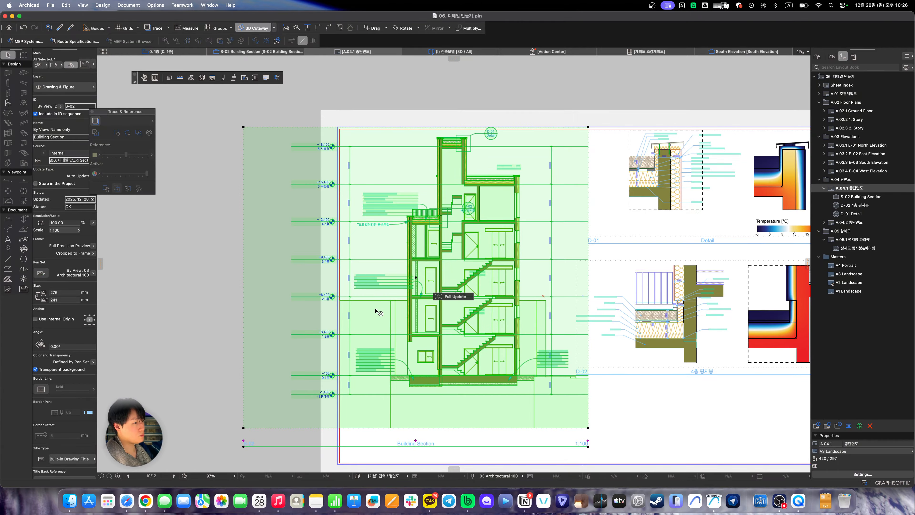
left_click(243, 324)
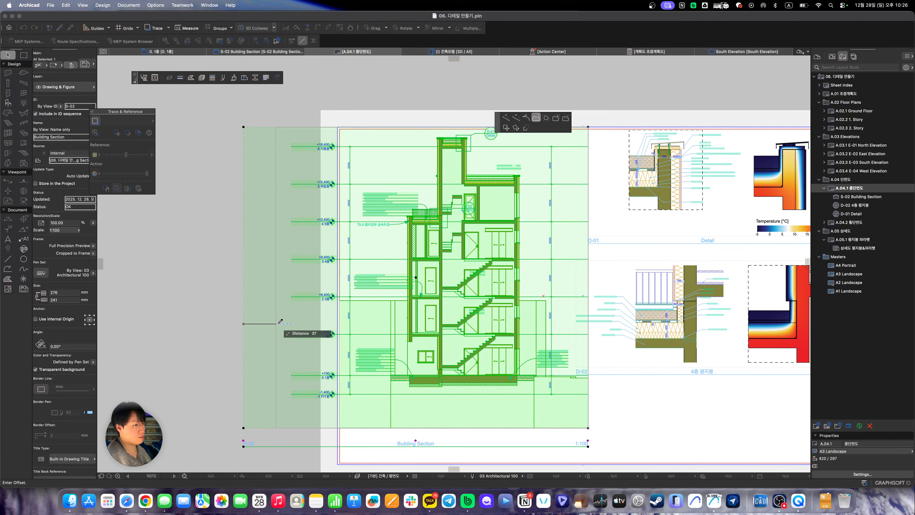
left_click(292, 333)
Move the S-02 drawing about 38 mm to the right so its left edge meets the layout margin
left_click(291, 338)
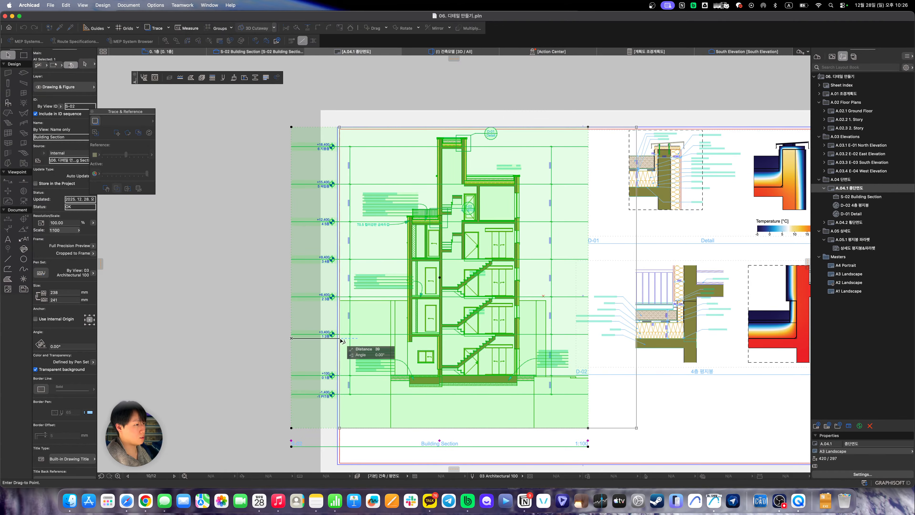
left_click(338, 339)
key("Escape")
scroll(445, 337, "right", 3)
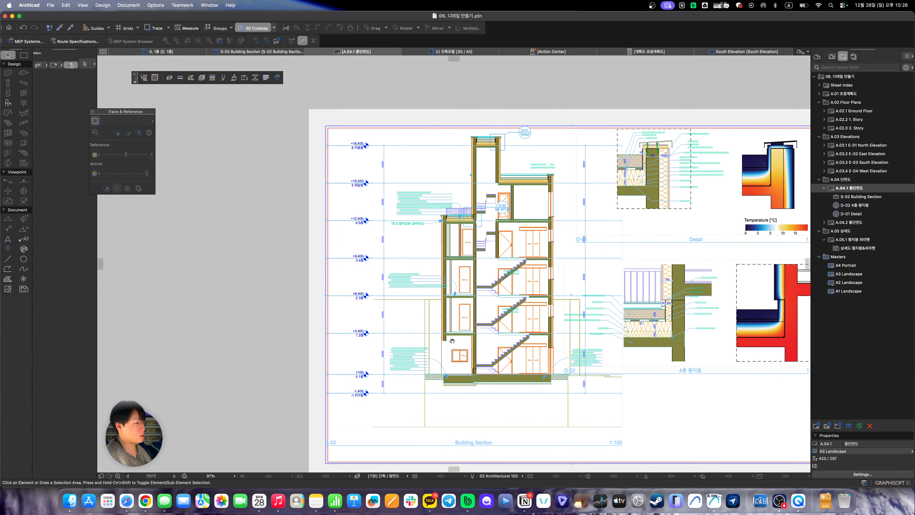
middle_click_drag(577, 298, 478, 313)
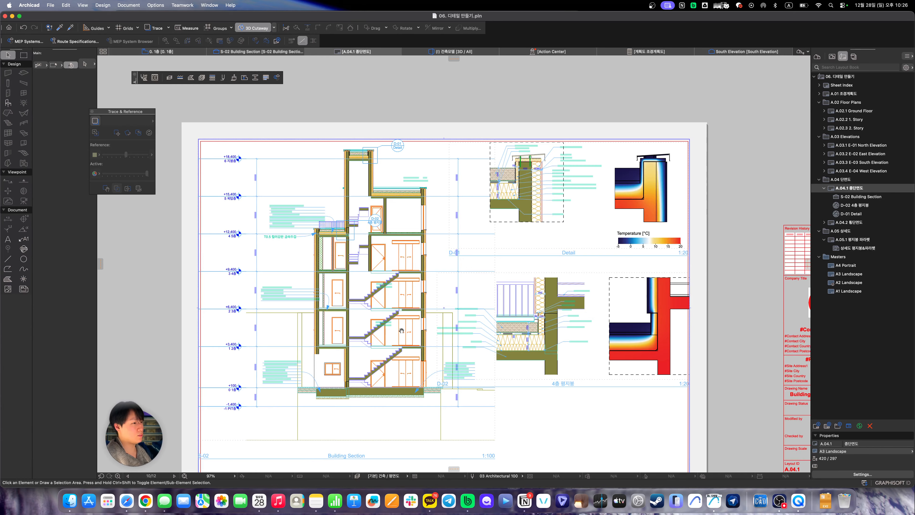
middle_click_drag(421, 335, 439, 306)
scroll(506, 292, "down", 1)
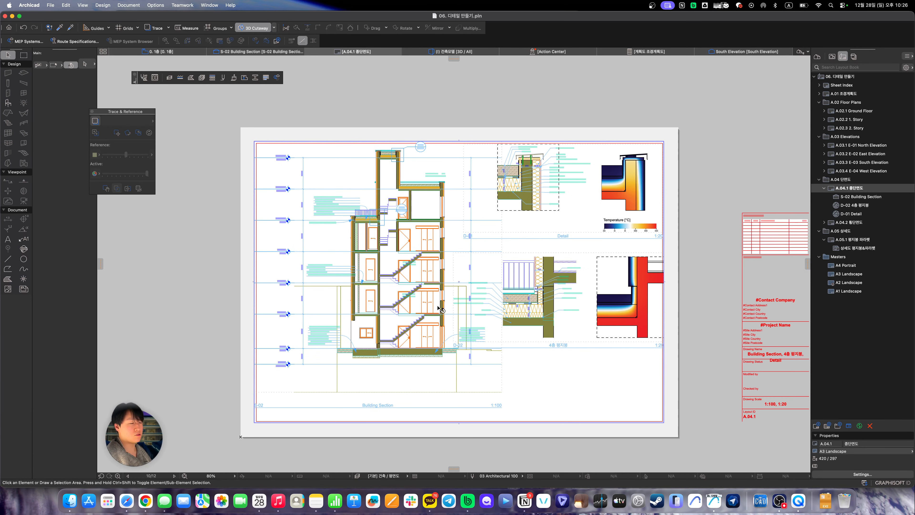
Review the arrangement of the building section, details and title block on layout A.04.1
middle_click_drag(699, 298, 637, 292)
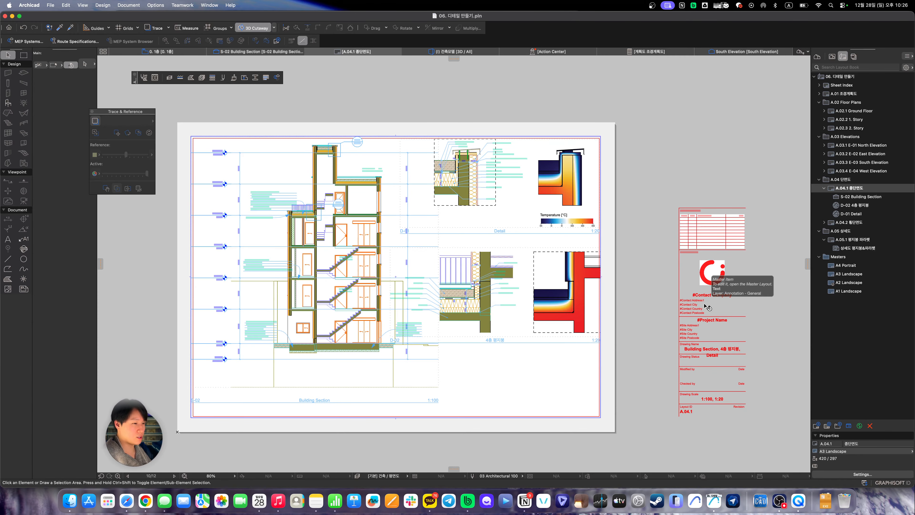
scroll(609, 301, "up", 1)
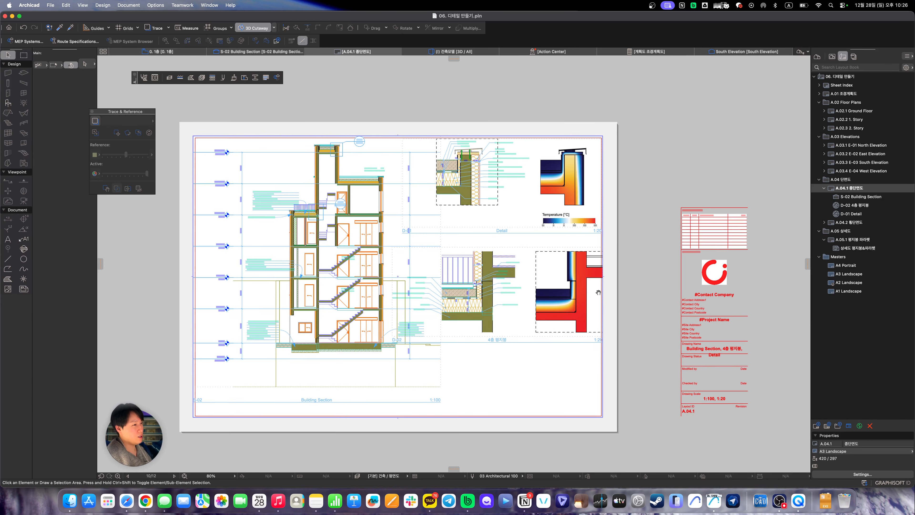
scroll(527, 353, "left", 3)
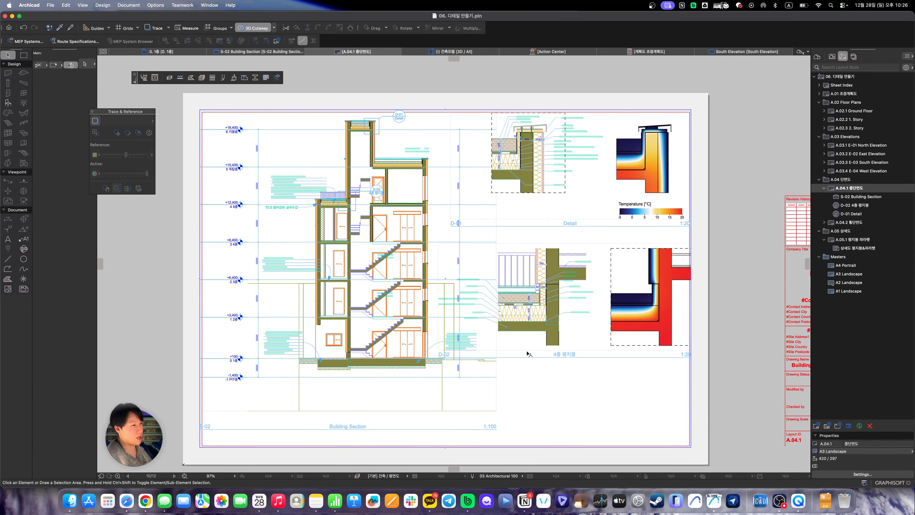
scroll(414, 324, "down", 1)
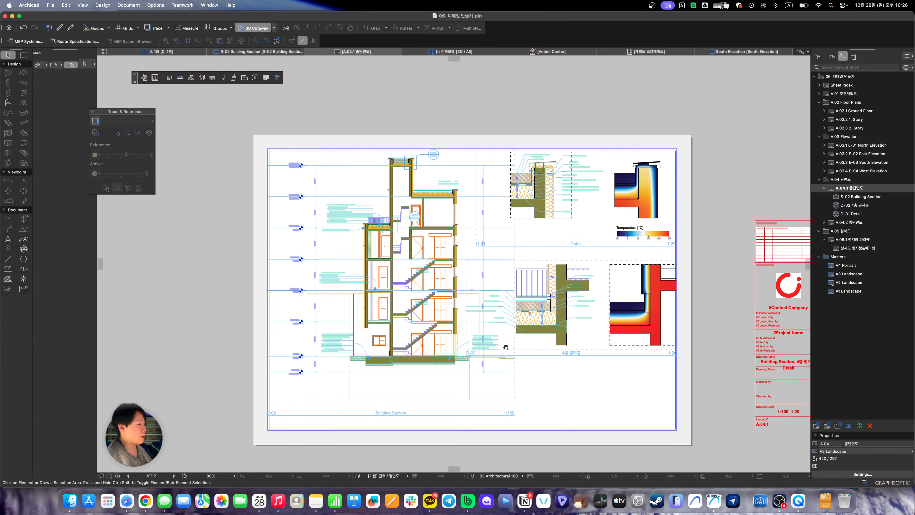
scroll(750, 310, "left", 2)
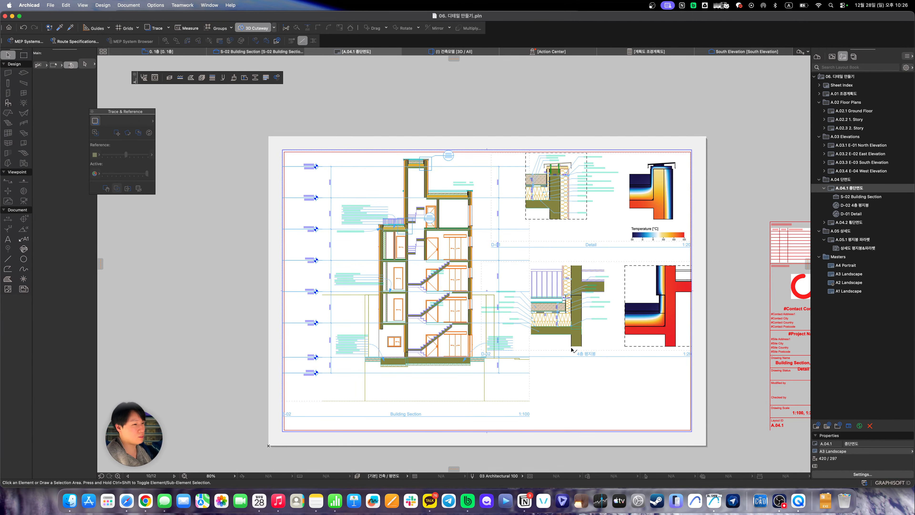
scroll(570, 356, "up", 2)
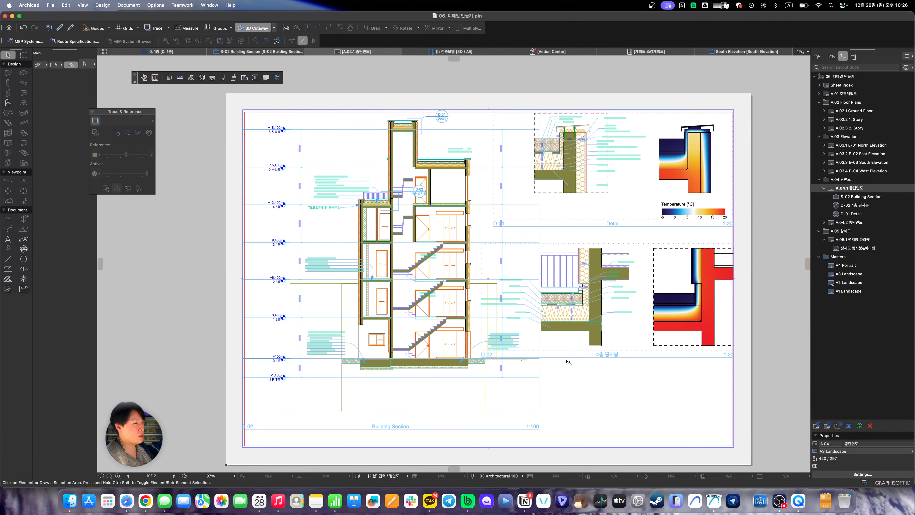
scroll(568, 361, "right", 2)
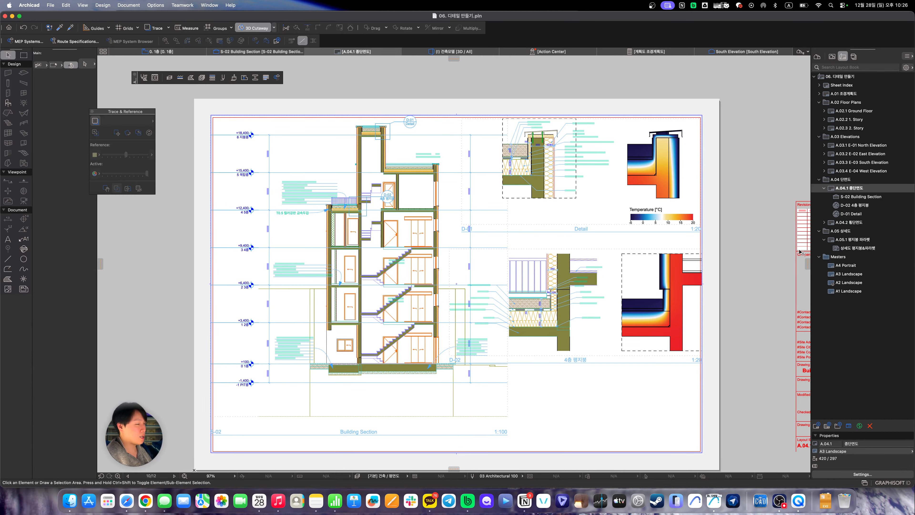
scroll(727, 301, "down", 1)
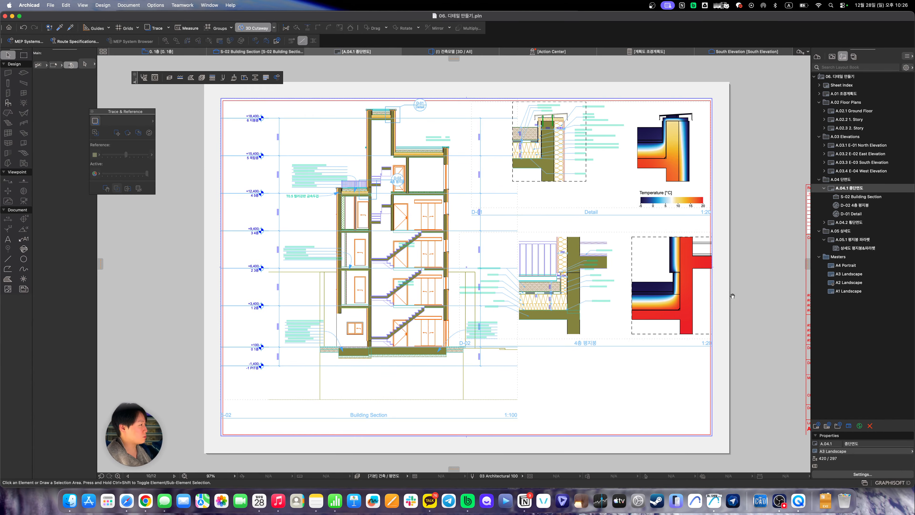
scroll(666, 286, "down", 2)
scroll(666, 285, "up", 2)
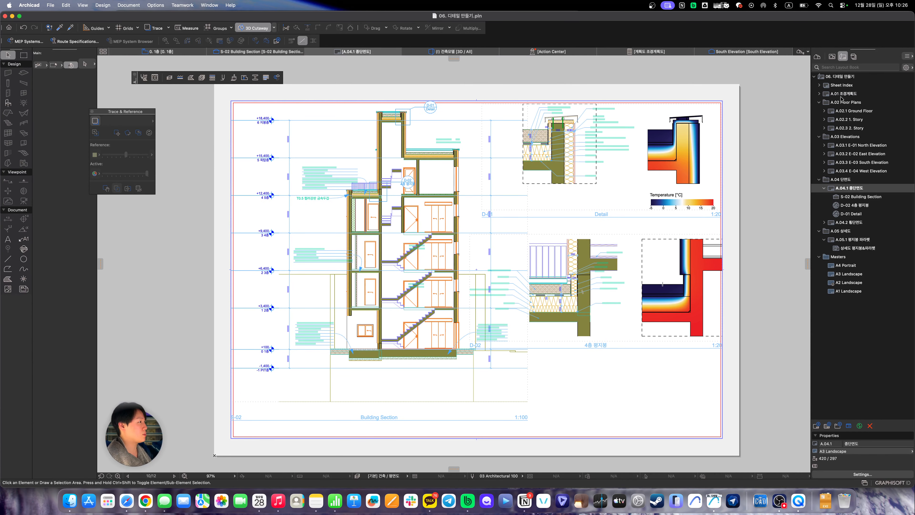
Open the 0. 1층 floor plan view from the View Map and bring the building plan into view
left_click(832, 57)
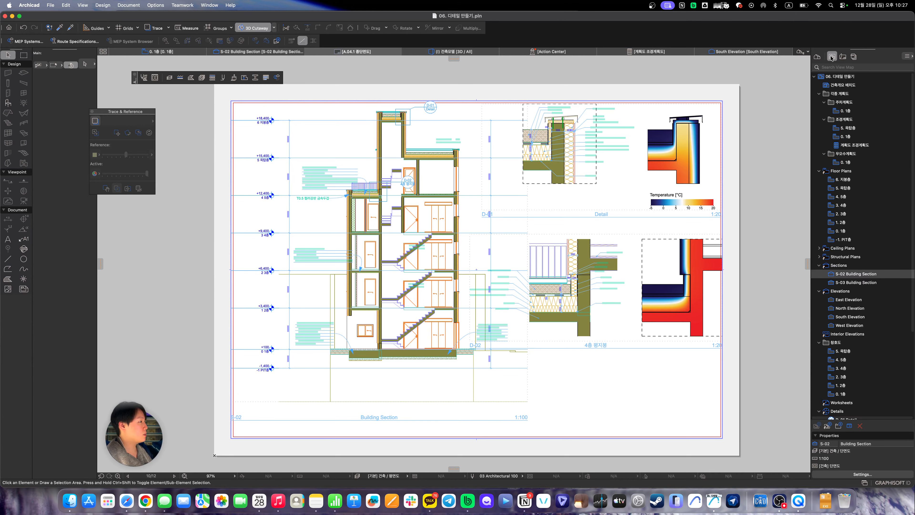
left_click(844, 231)
double_click(844, 231)
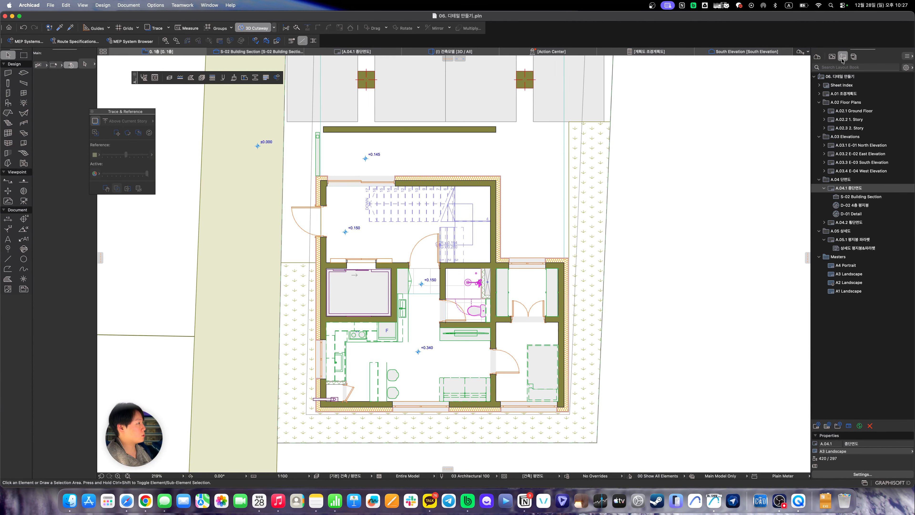
scroll(673, 242, "down", 2)
middle_click_drag(673, 242, 708, 243)
Collapse the View Map folders from 3D up to Floor Plans and select the Floor Plans folder
scroll(839, 347, "down", 5)
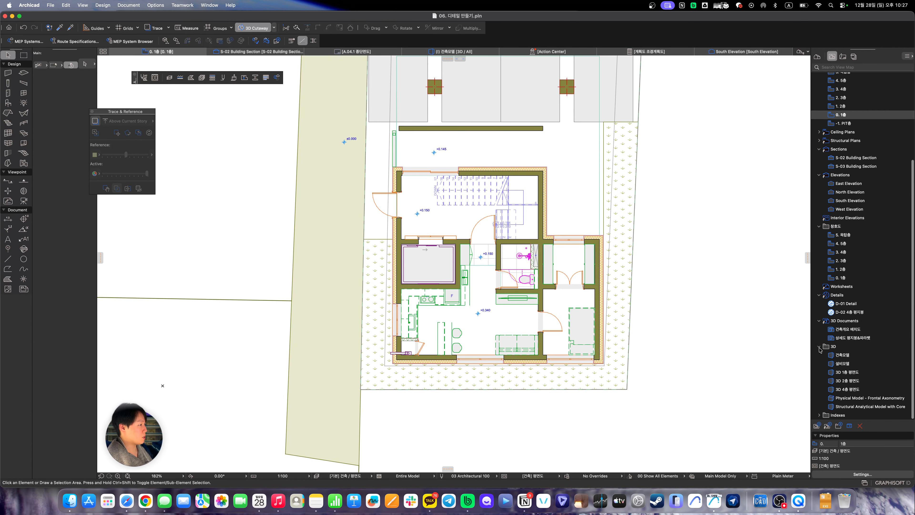
left_click(819, 346)
left_click(819, 381)
left_click(819, 371)
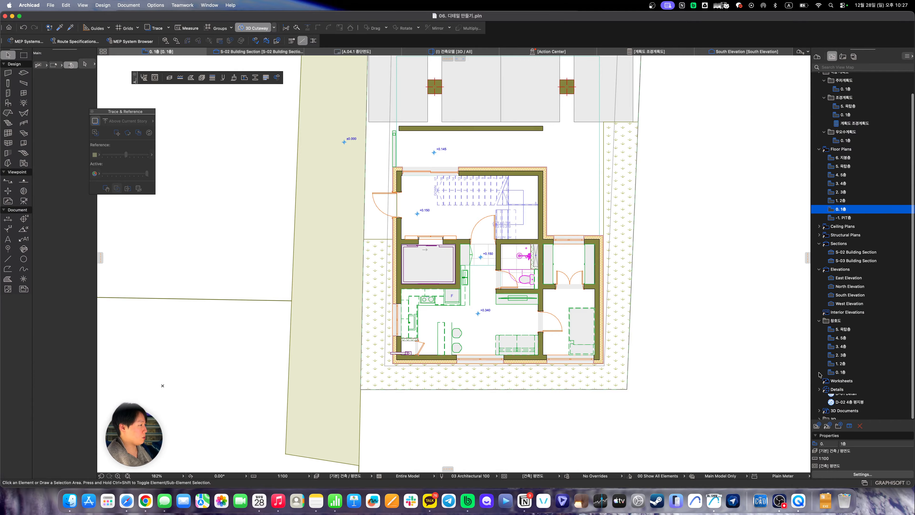
left_click(820, 321)
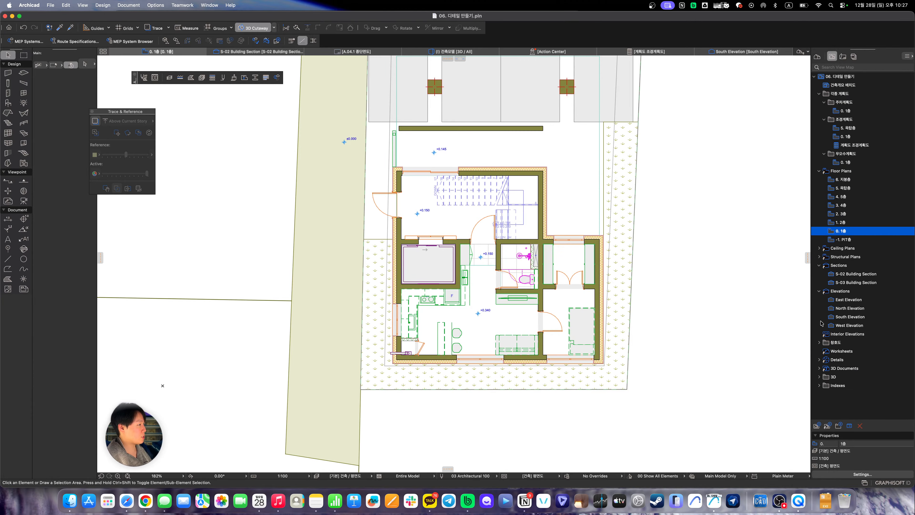
left_click(820, 291)
left_click(819, 264)
left_click(845, 347)
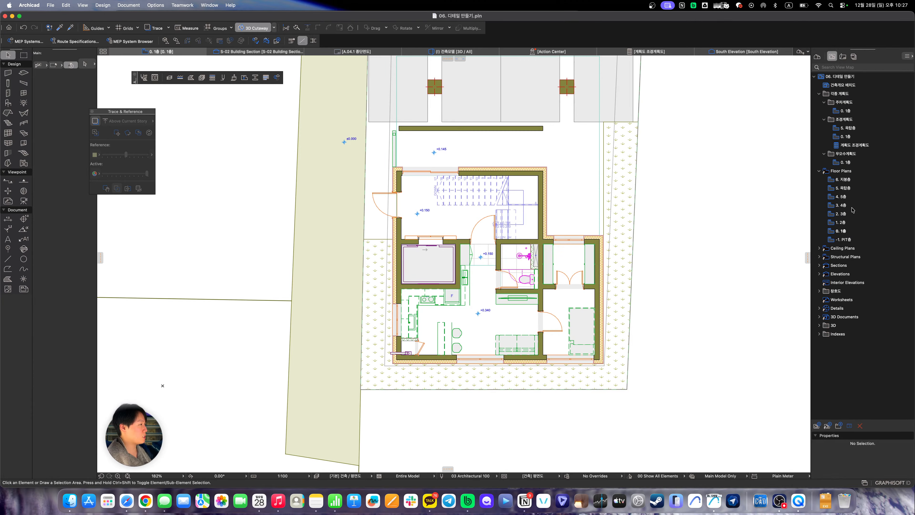
left_click(819, 172)
left_click(833, 171)
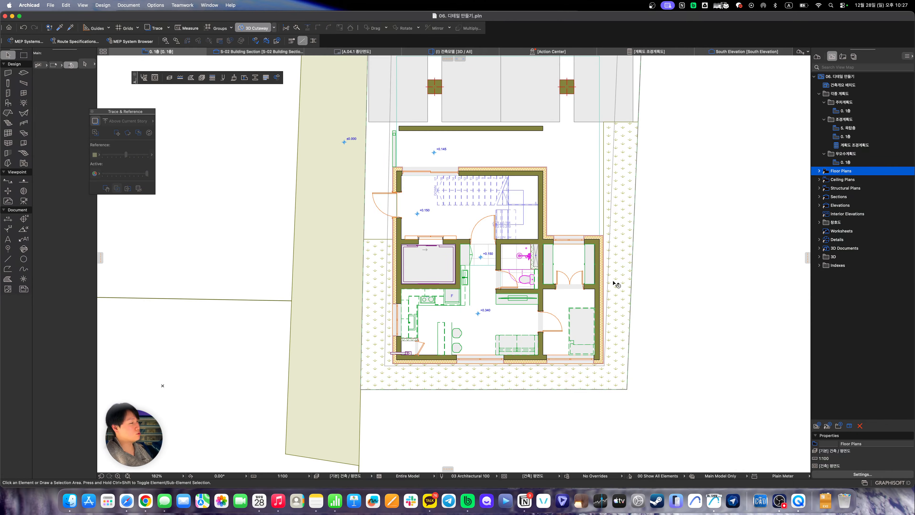
scroll(555, 353, "up", 3)
scroll(555, 354, "down", 2)
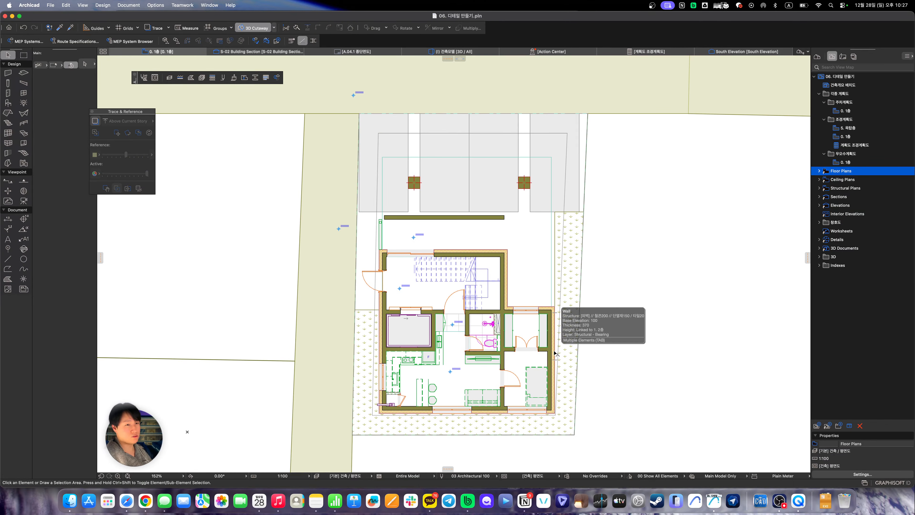
scroll(609, 378, "left", 2)
scroll(517, 374, "up", 3)
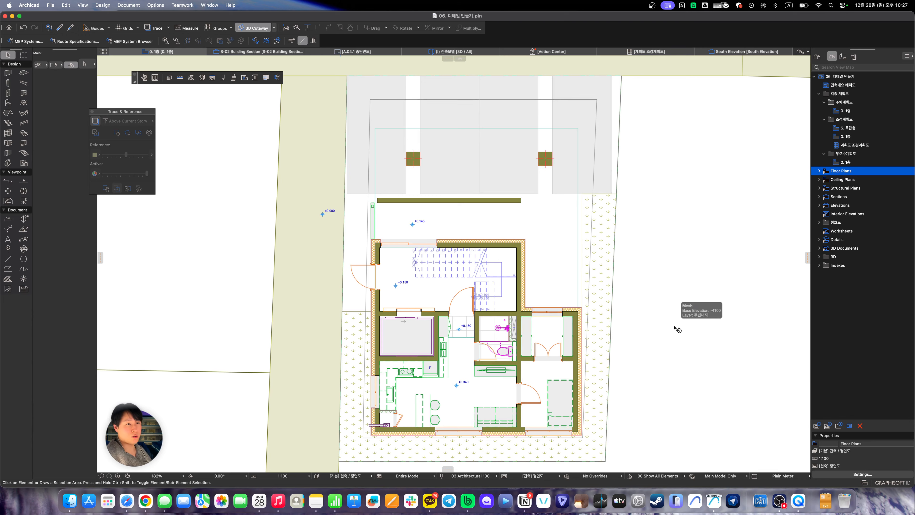
scroll(674, 327, "down", 3)
middle_click_drag(674, 327, 648, 326)
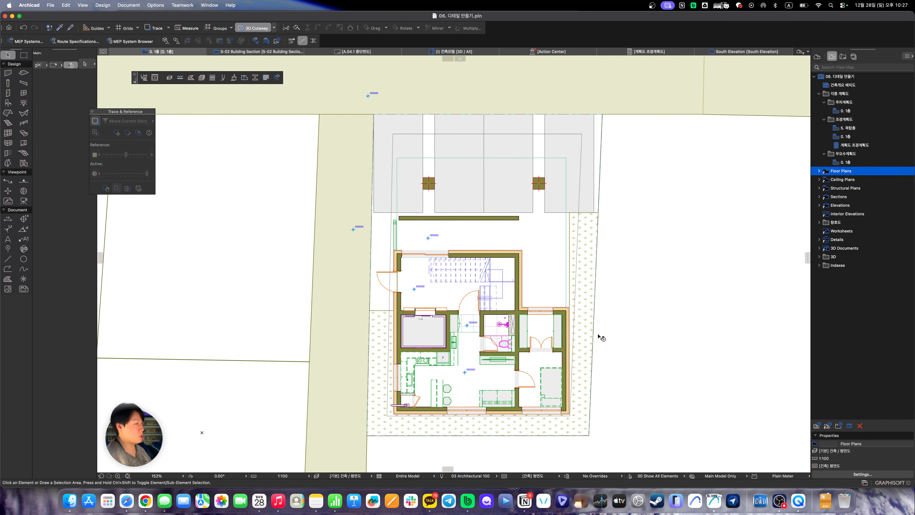
scroll(602, 337, "up", 3)
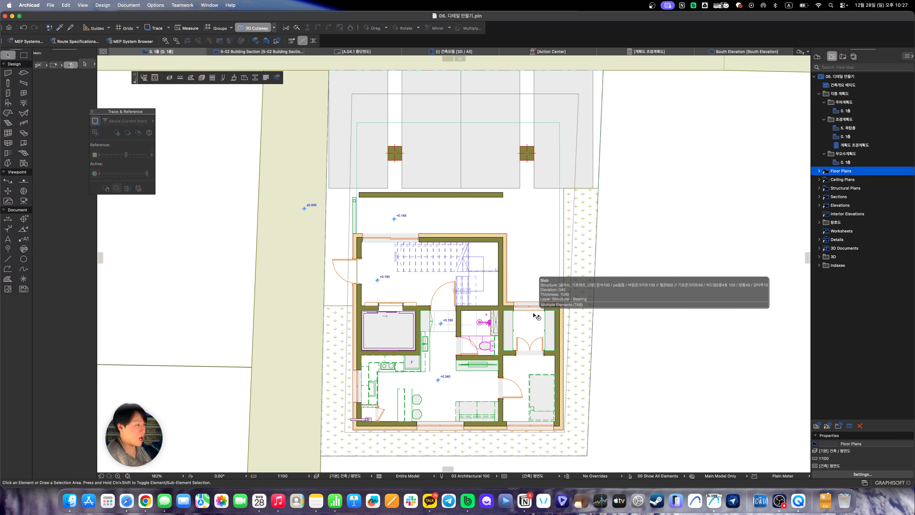
scroll(540, 317, "down", 5)
scroll(580, 328, "up", 3)
scroll(569, 332, "up", 2)
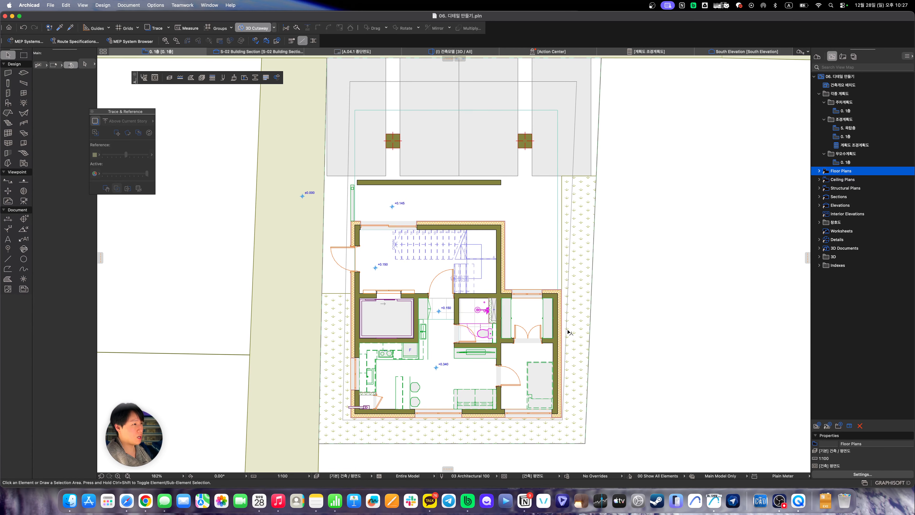
scroll(569, 332, "up", 3)
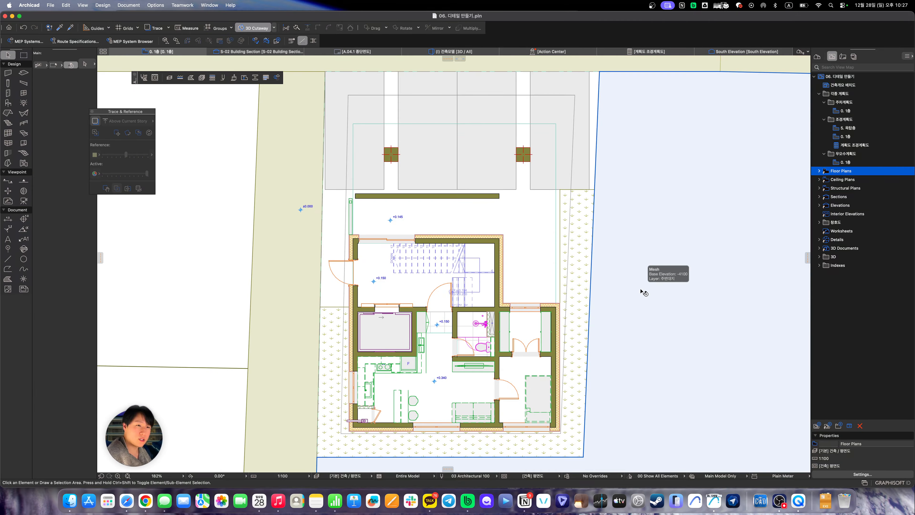
scroll(644, 293, "down", 2)
scroll(645, 295, "up", 2)
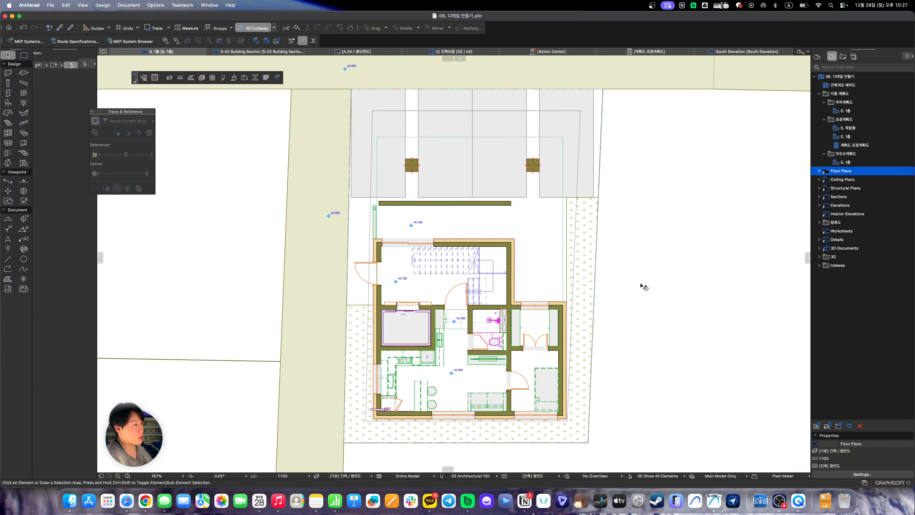
scroll(647, 292, "down", 2)
scroll(651, 297, "up", 2)
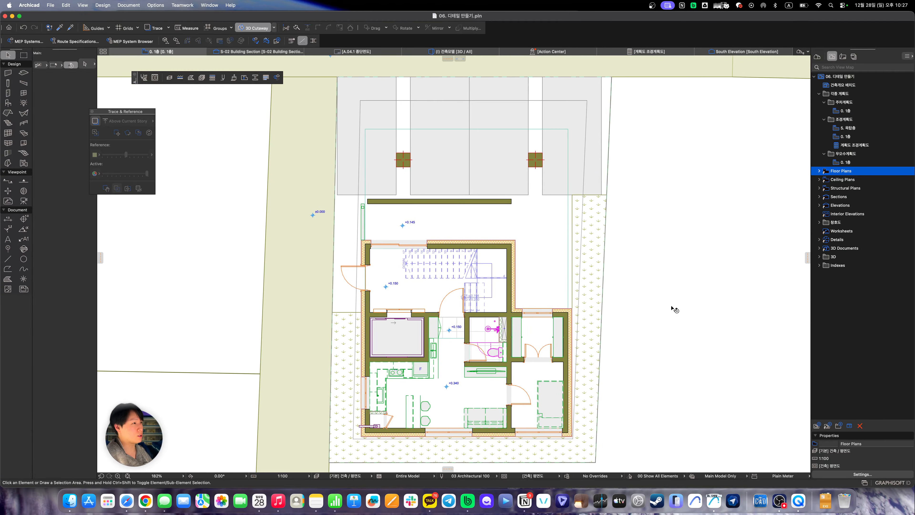
scroll(672, 308, "down", 1)
scroll(670, 308, "up", 2)
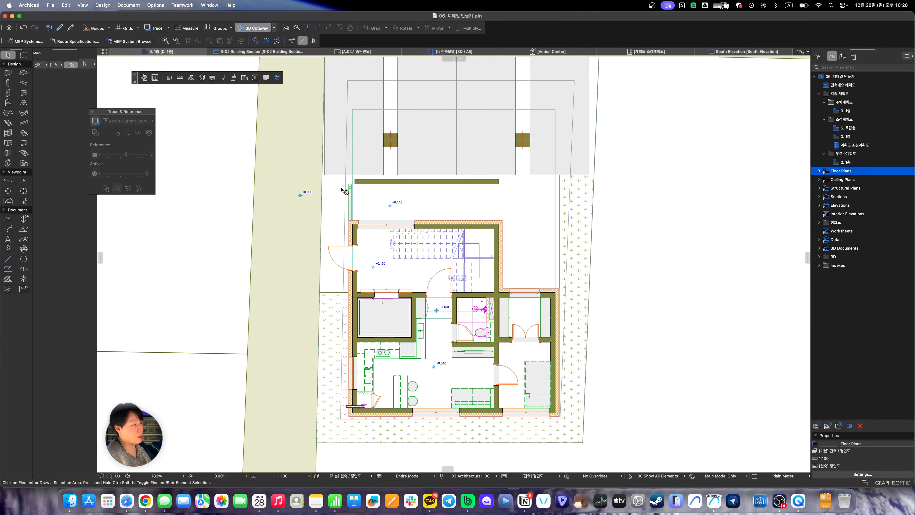
Inspect the rooms, level markers and furniture of the 1층 floor plan up close
middle_click_drag(470, 345, 486, 299)
scroll(486, 299, "up", 5)
scroll(492, 304, "down", 3)
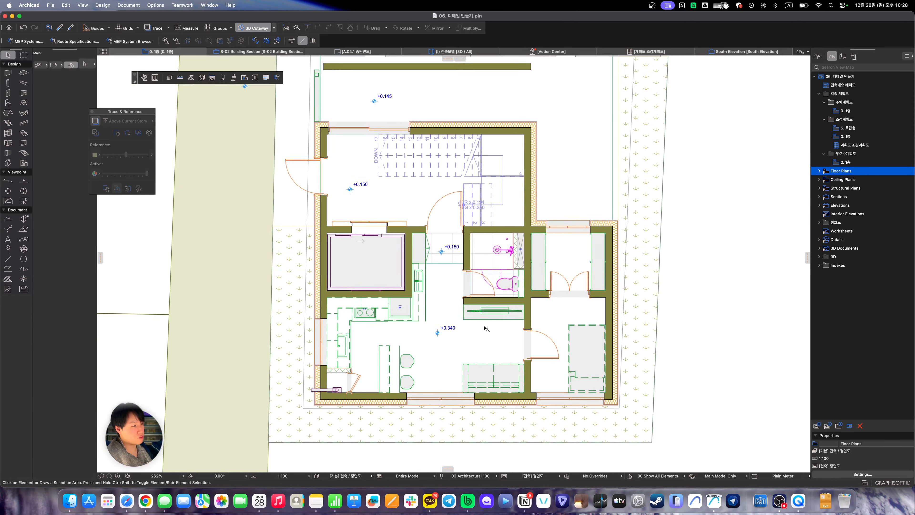
middle_click_drag(452, 372, 425, 388)
scroll(424, 389, "down", 1)
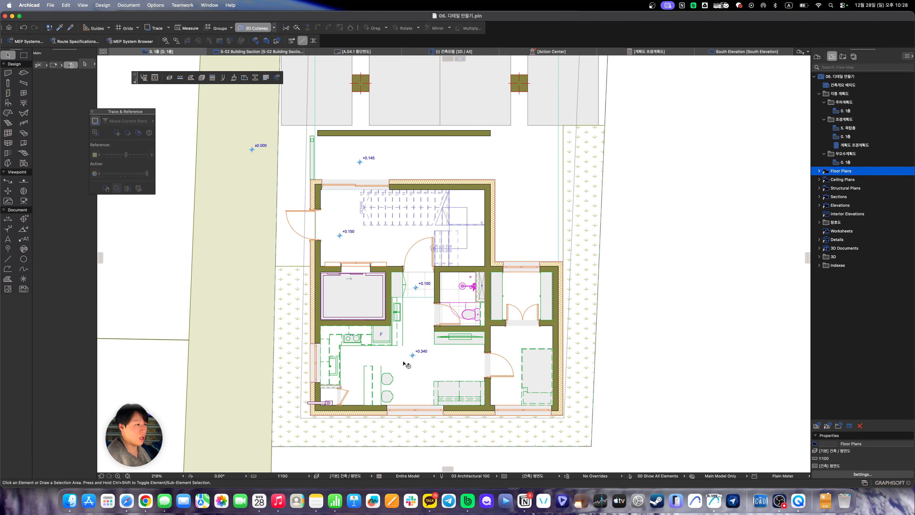
middle_click_drag(404, 360, 406, 366)
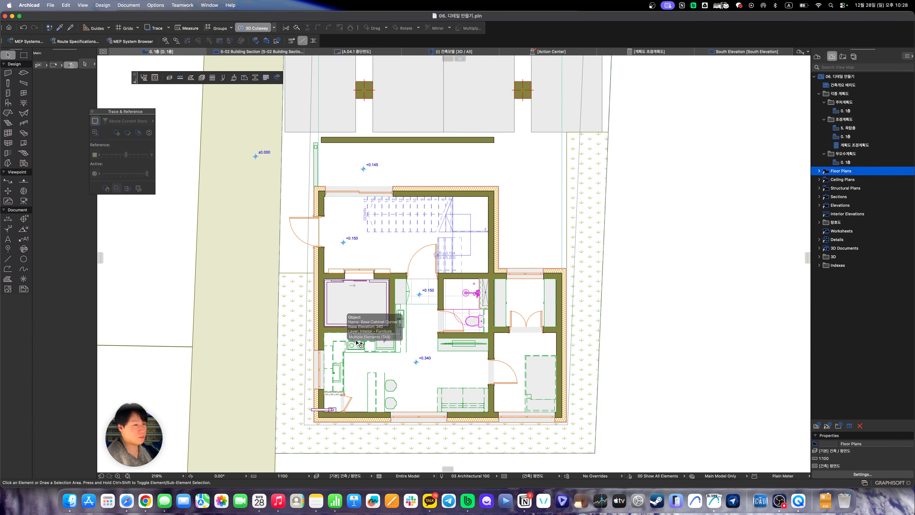
middle_click_drag(527, 312, 578, 287)
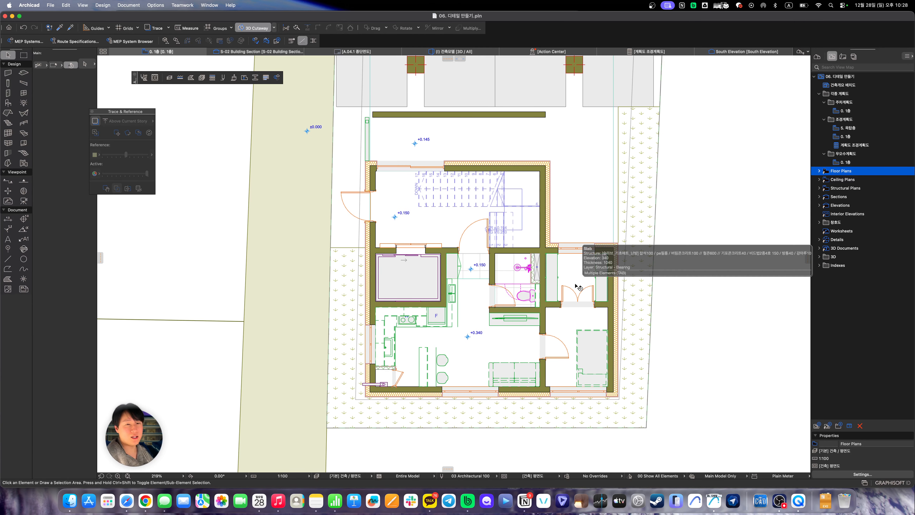
middle_click_drag(583, 248, 544, 271)
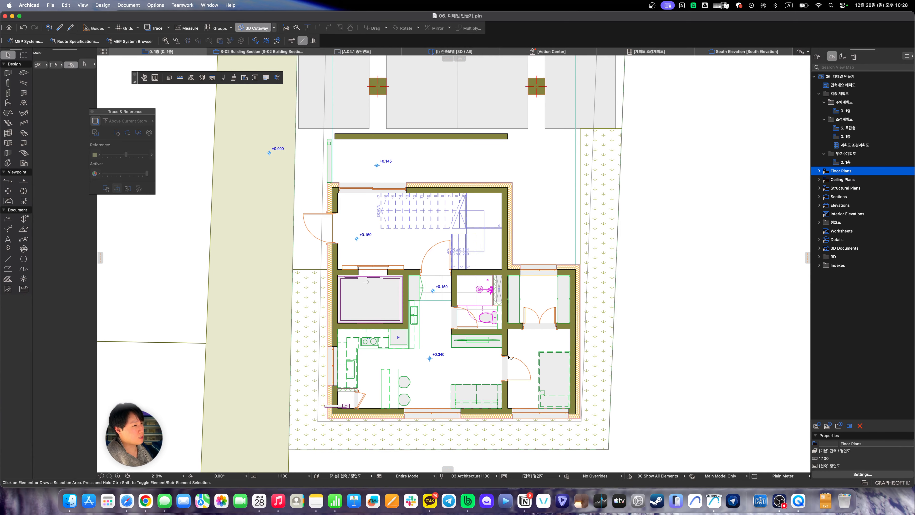
middle_click_drag(585, 335, 593, 329)
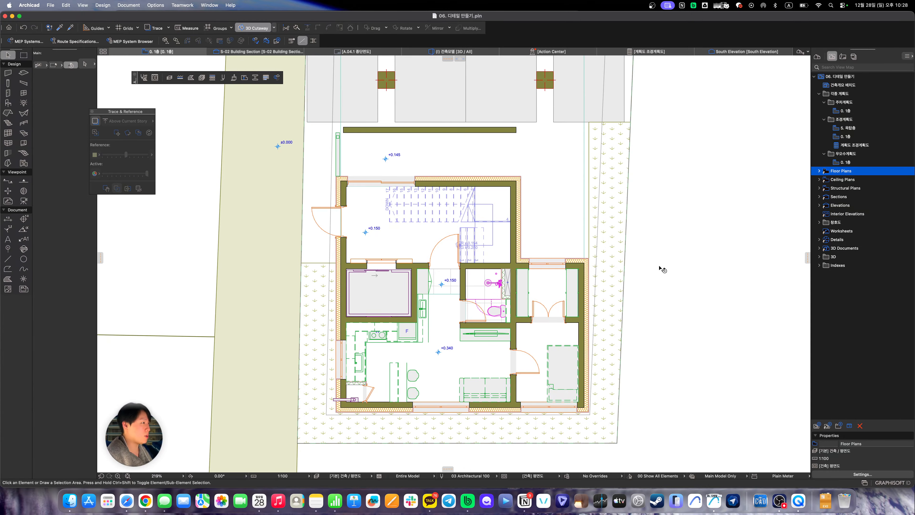
middle_click_drag(448, 269, 467, 286)
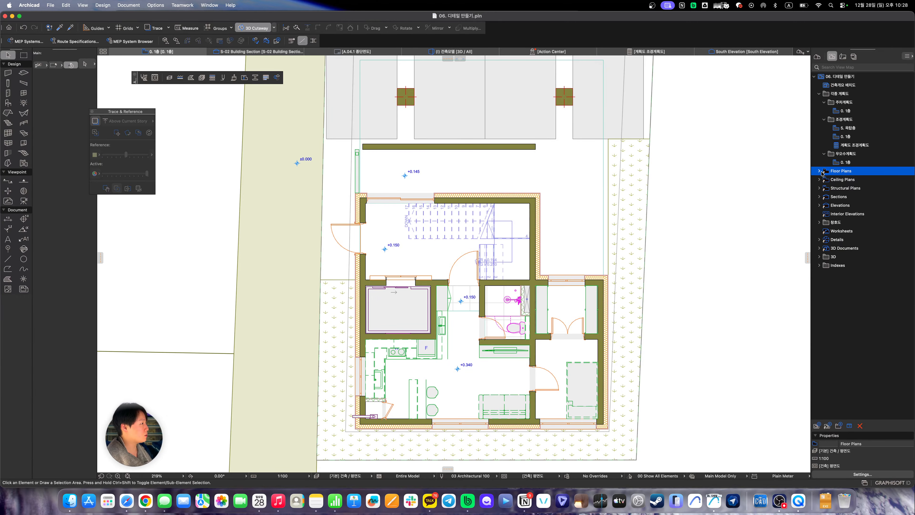
Rename the Floor Plans folder with the ID 건축 and the name 평면도
left_click(862, 445)
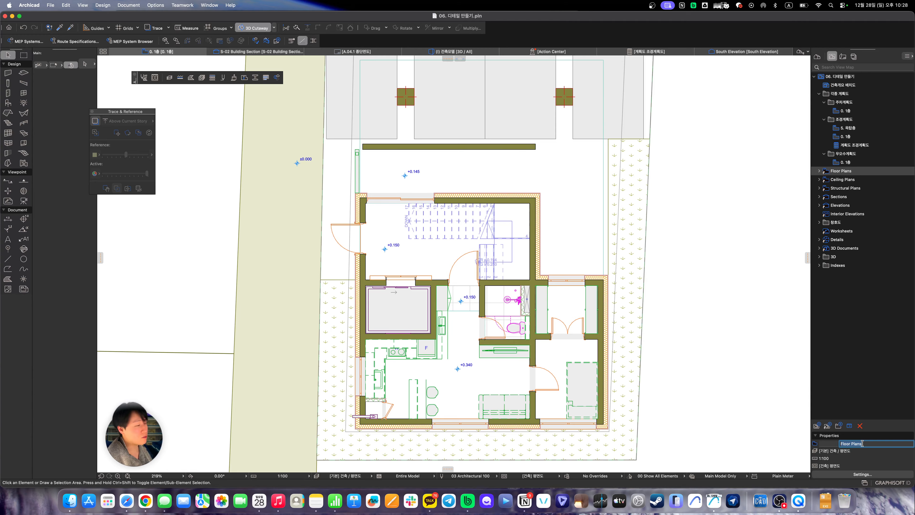
type("vu")
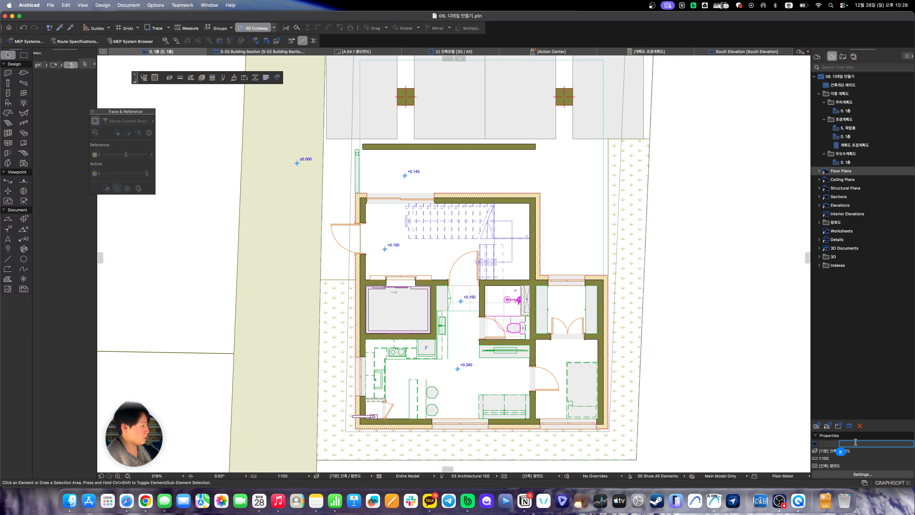
key("BackSpace")
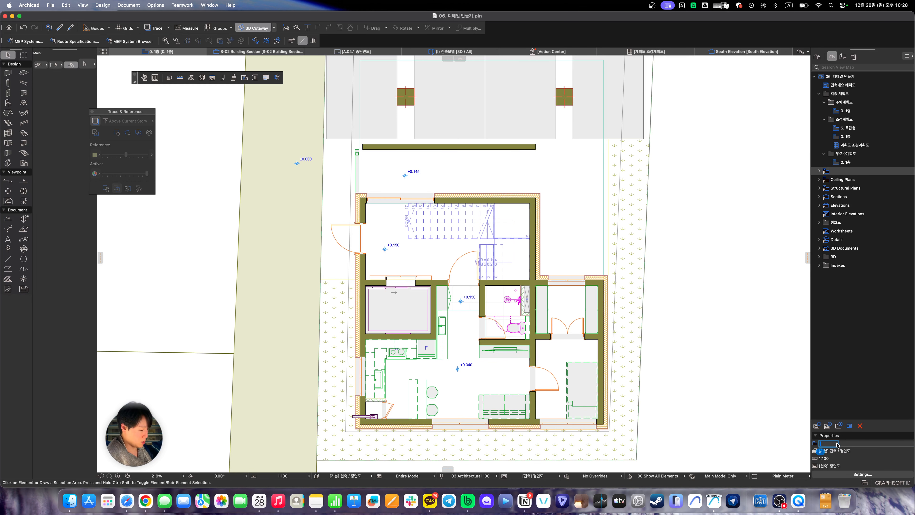
type("rjsc")
key("BackSpace")
key("Caps_Lock")
type("거")
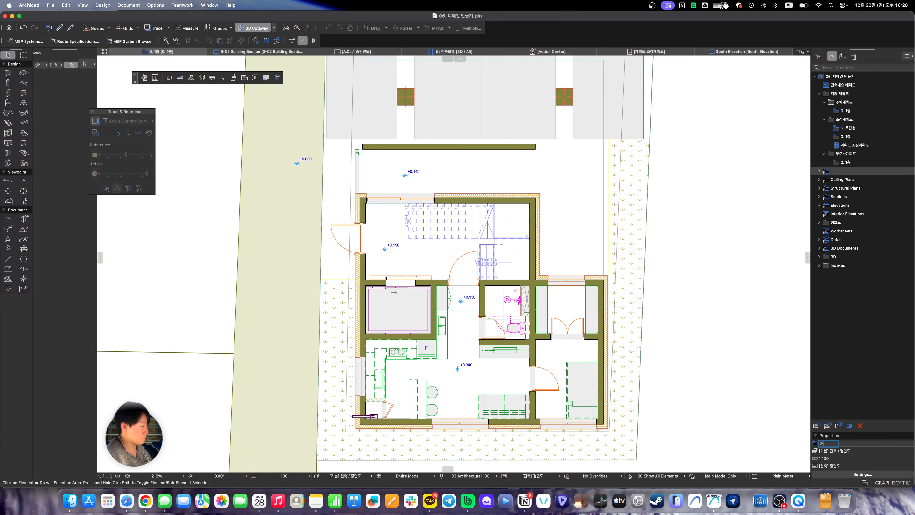
key("Tab")
type("평")
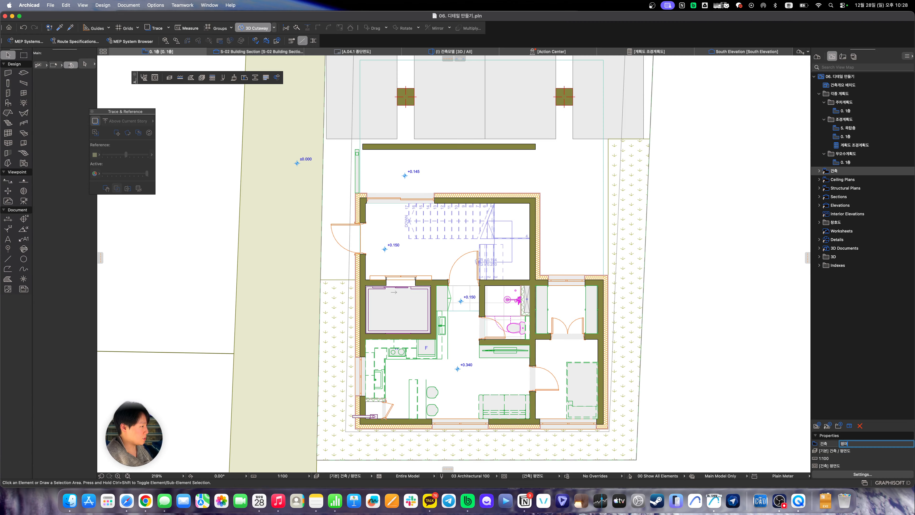
type("면도")
key("Return")
Give the Ceiling Plans folder the ID 건축 and the name 평면도
left_click(838, 181)
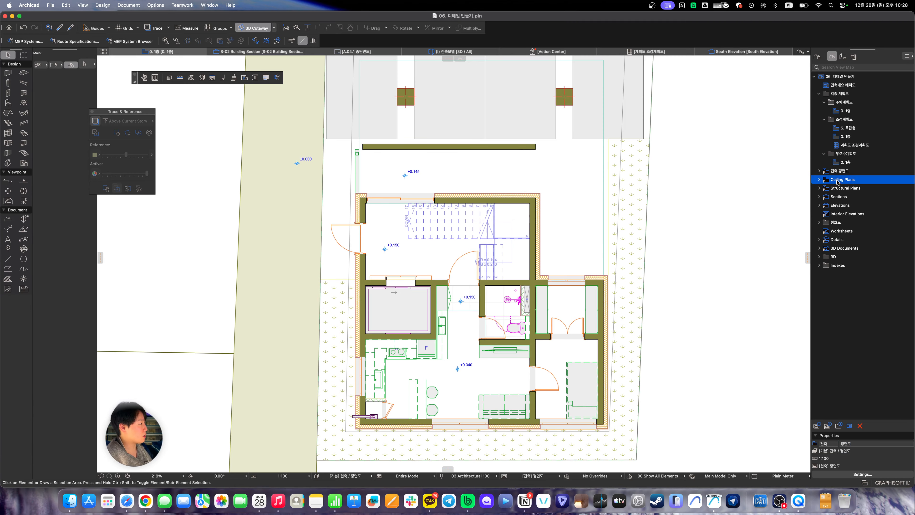
left_click(825, 444)
type("건축")
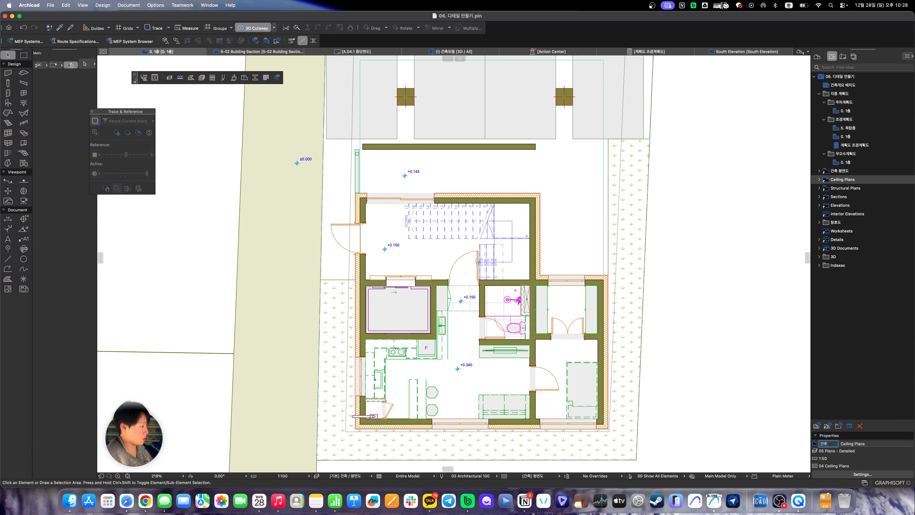
key("Tab")
type("평면도")
key("Return")
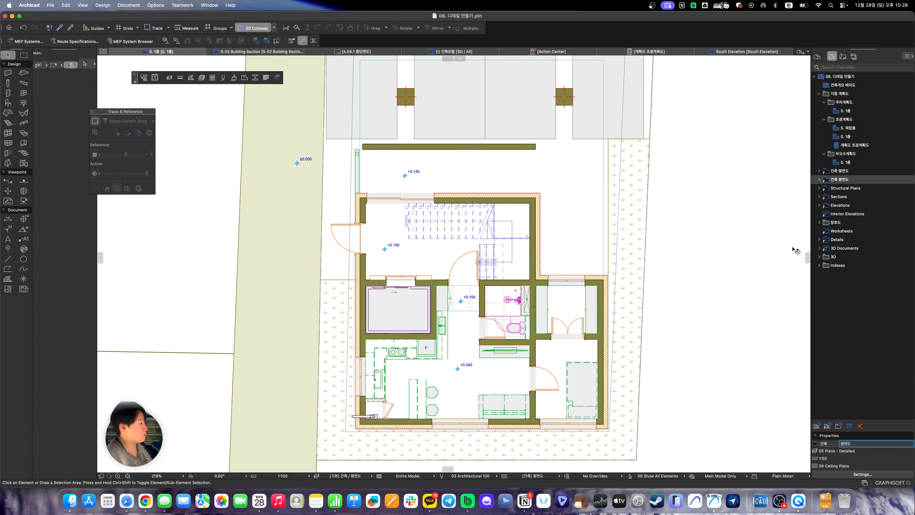
Change the Structural Plans folder to the ID 구조 and the name 평면도
left_click(839, 188)
left_click(825, 444)
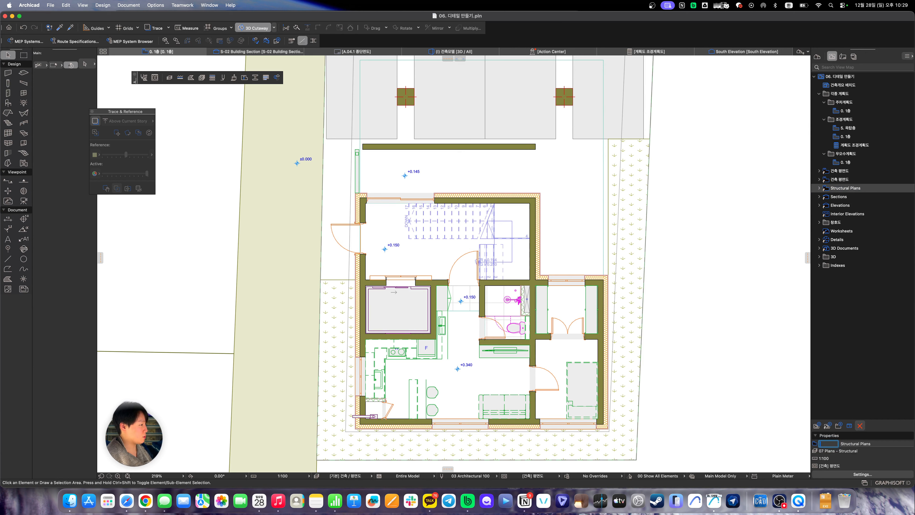
type("구조")
key("Tab")
type("평ㅁ")
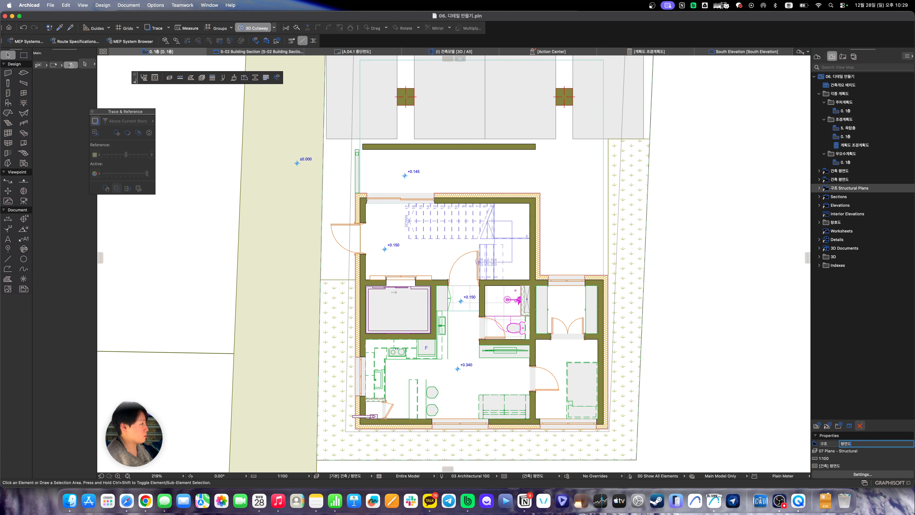
type("면도")
Expand the 구조 평면도 folder and view its PIT층 and 1층 structural plans
left_click(819, 188)
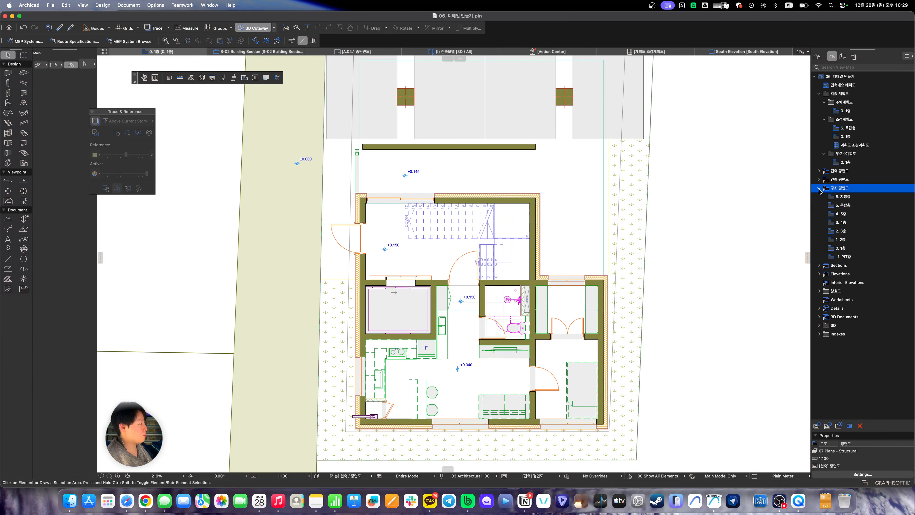
double_click(852, 259)
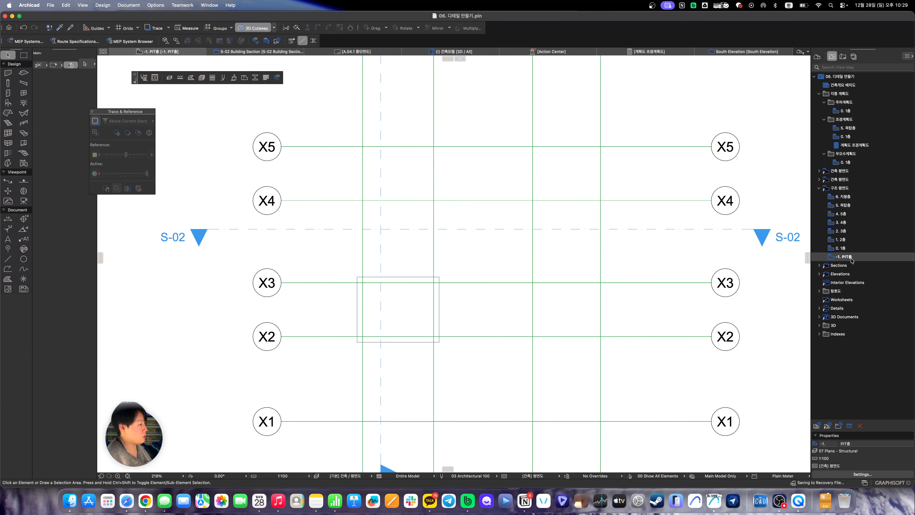
double_click(842, 248)
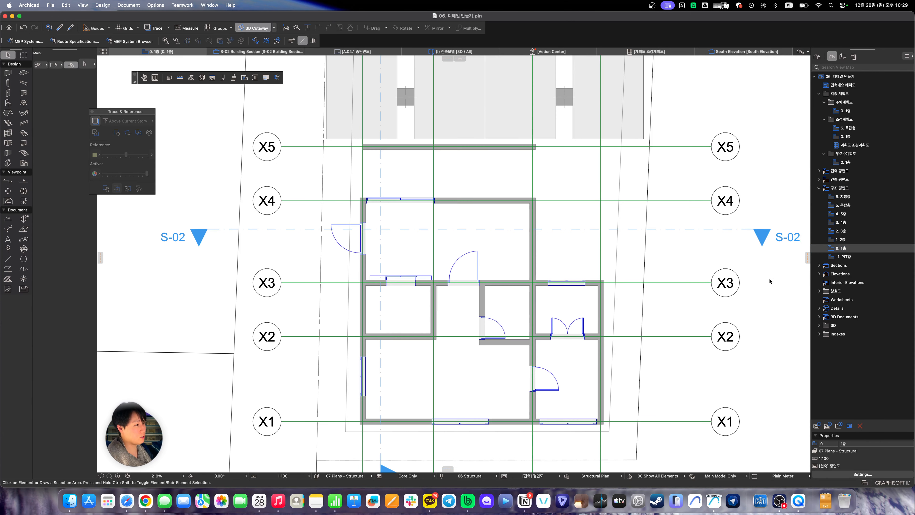
scroll(663, 377, "down", 3)
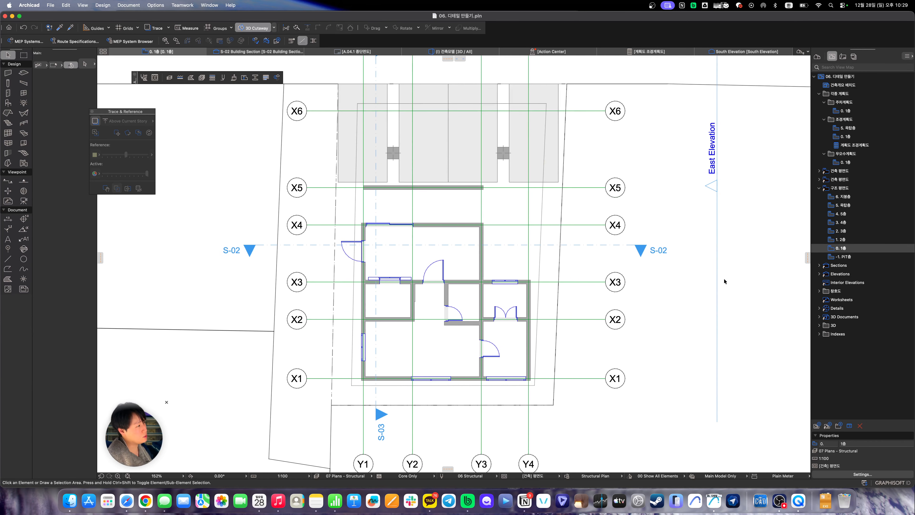
left_click(846, 190)
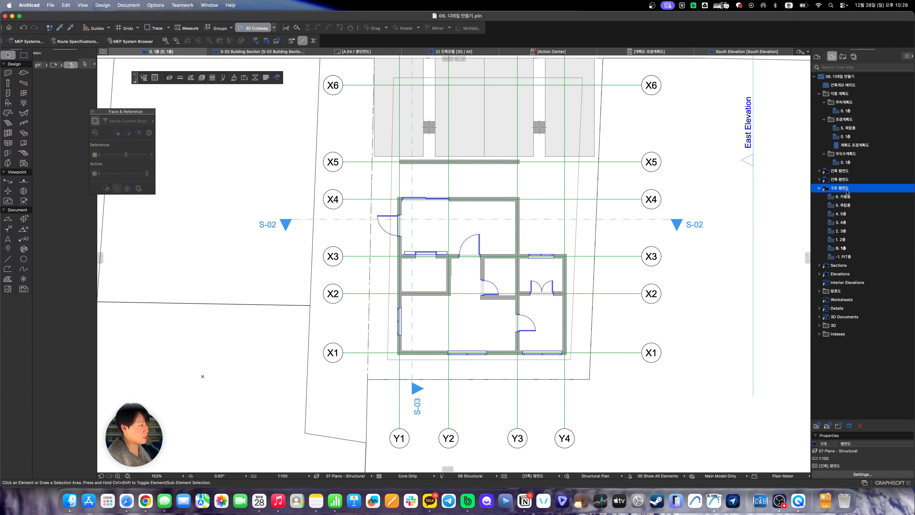
left_click(854, 257)
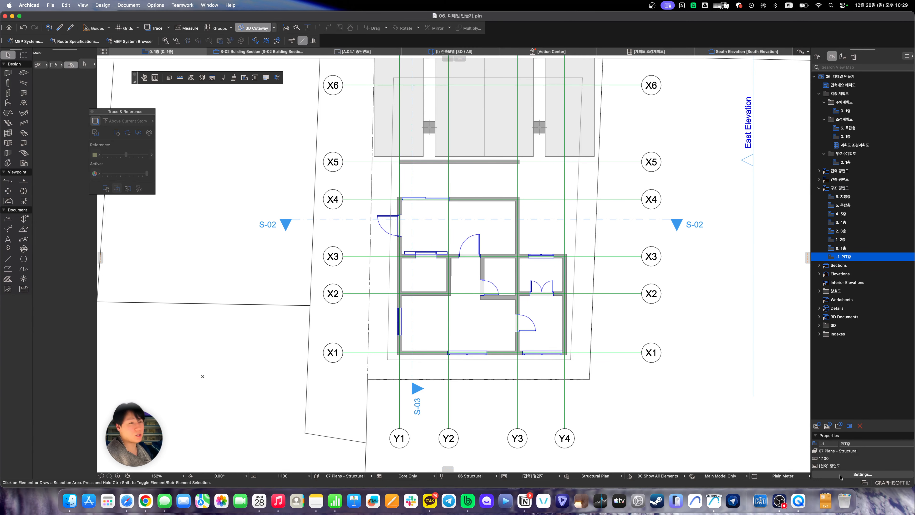
left_click(862, 474)
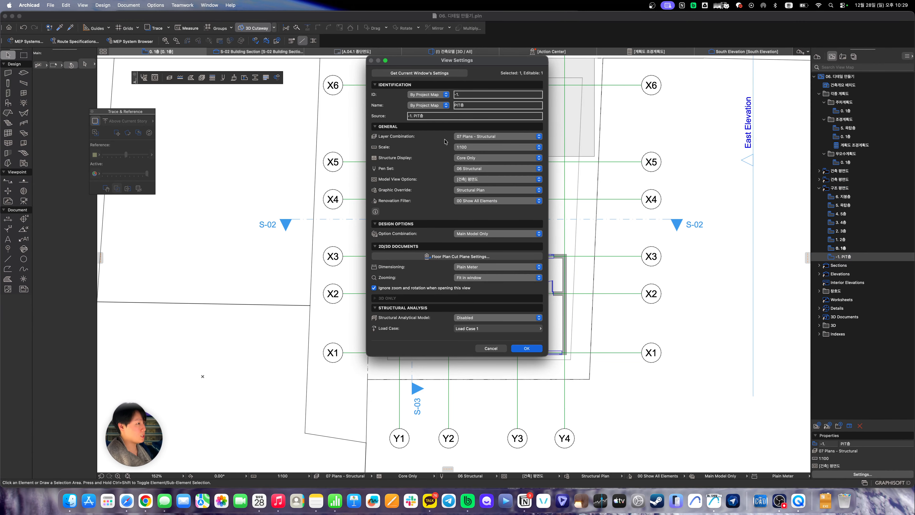
left_click(465, 137)
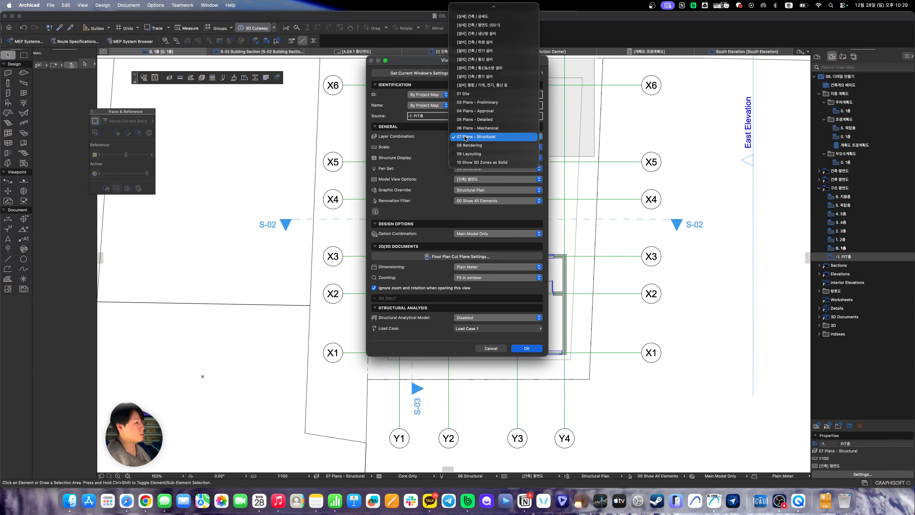
left_click(465, 137)
key("Return")
Set the layer combination of the 구조 평면도 folder to [구조] 구조 / 평면 in its view settings
key("Up")
key("Up")
key("Up")
key("Up")
key("Up")
key("Up")
key("Up")
key("Up")
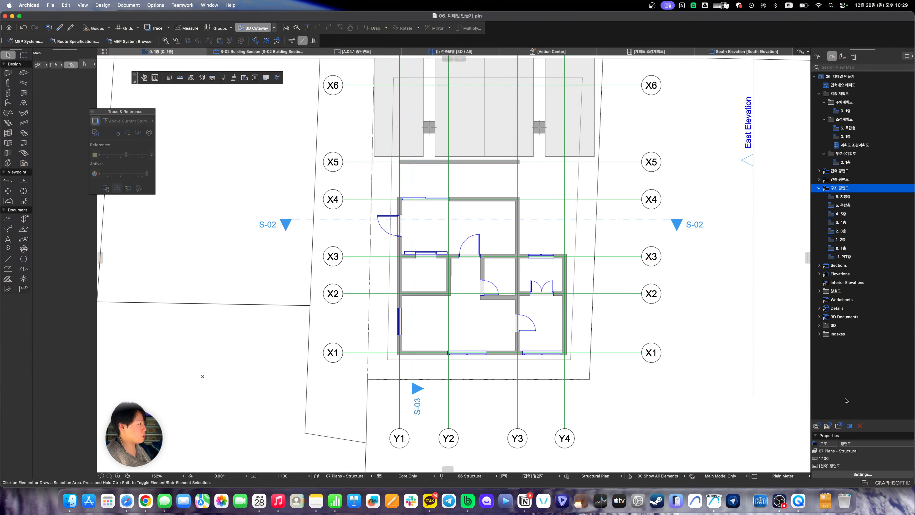
left_click(832, 477)
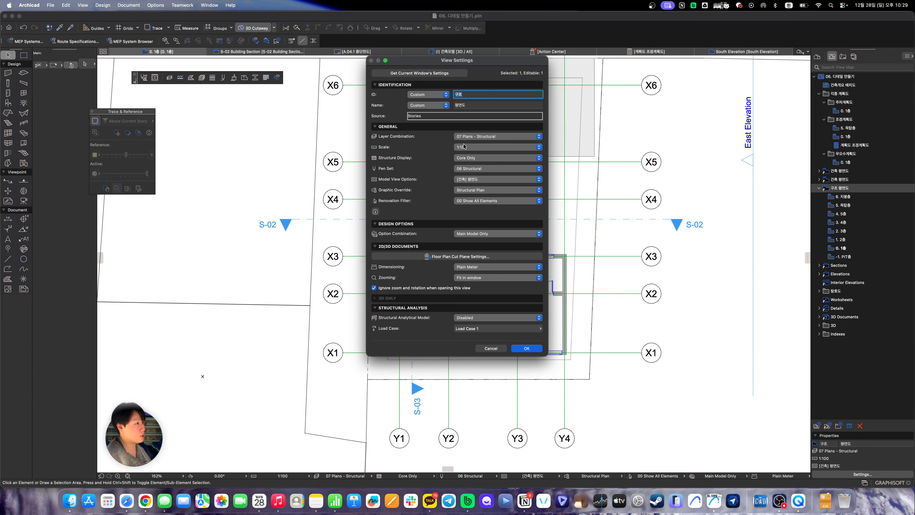
left_click(469, 139)
scroll(469, 140, "up", 10)
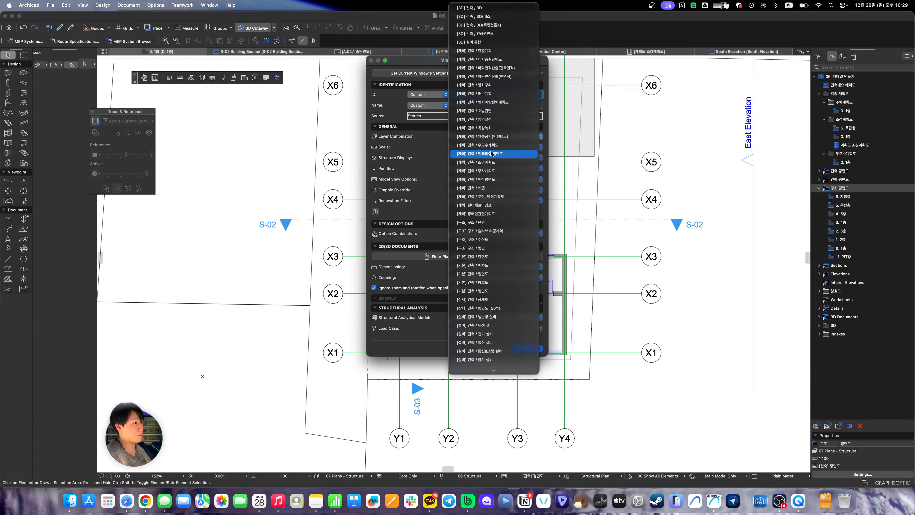
left_click(489, 249)
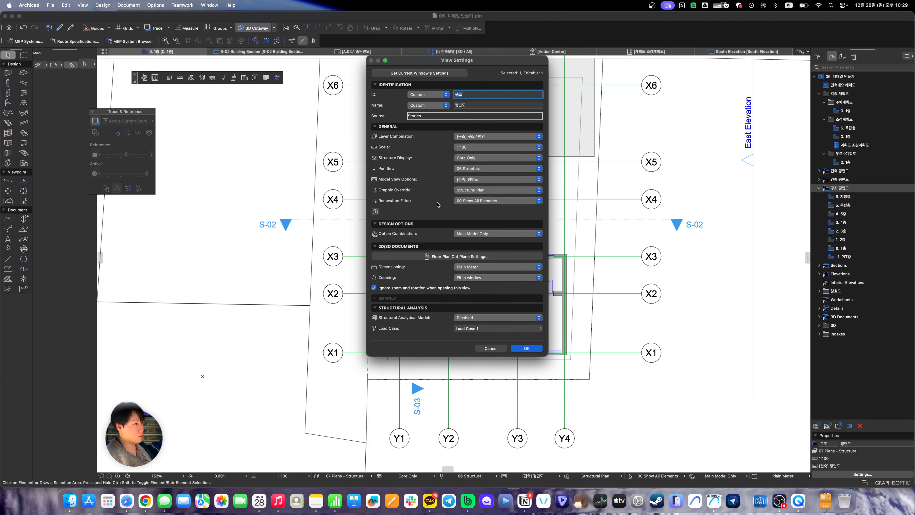
Set the folder's structure display to Core of Load-Bearing Elements Only
left_click(469, 158)
left_click(427, 159)
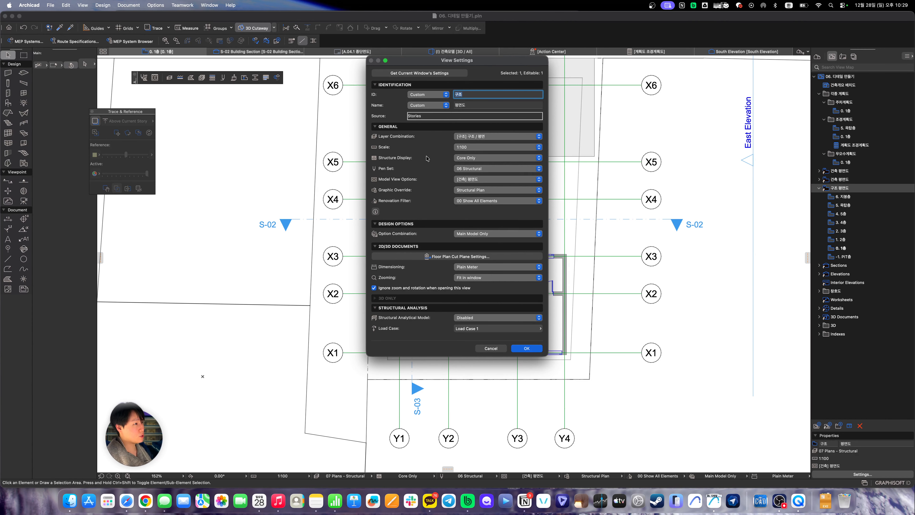
left_click(479, 159)
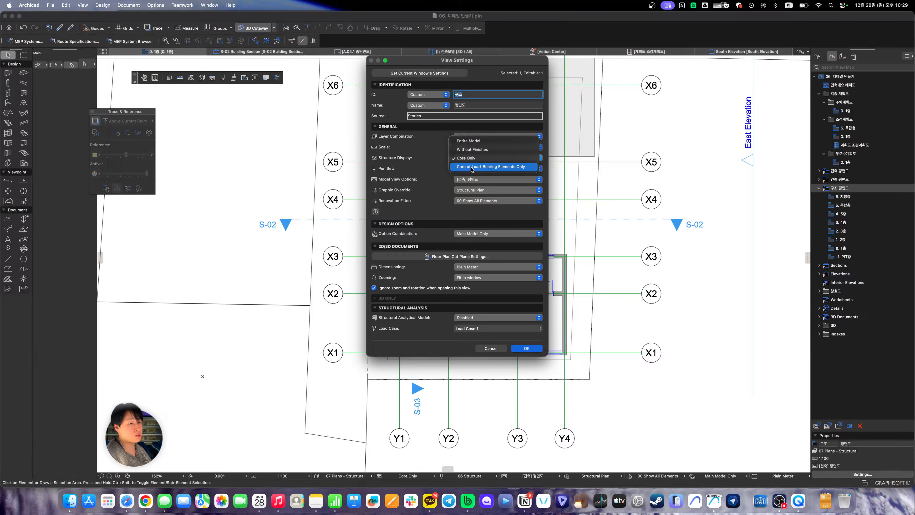
left_click(472, 167)
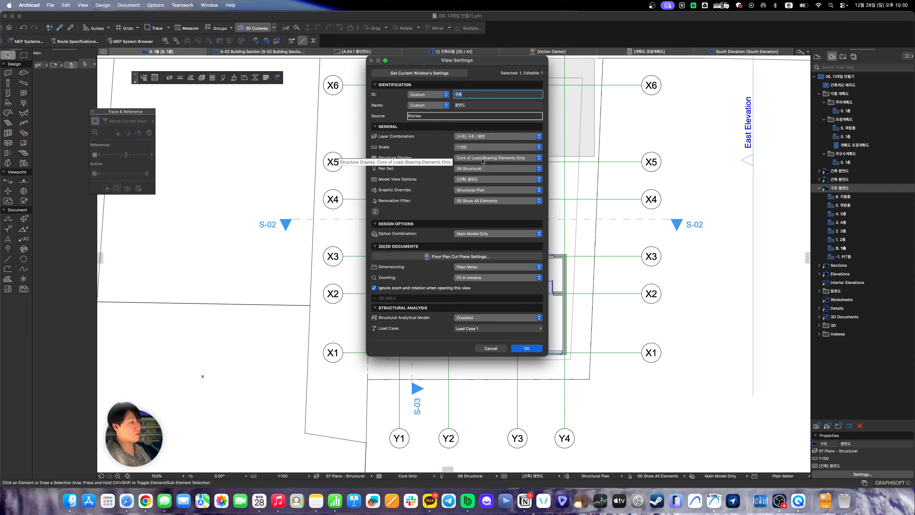
Check the available pen sets, model view options and graphic overrides for the structural plan folder, keeping the current choices
left_click(475, 169)
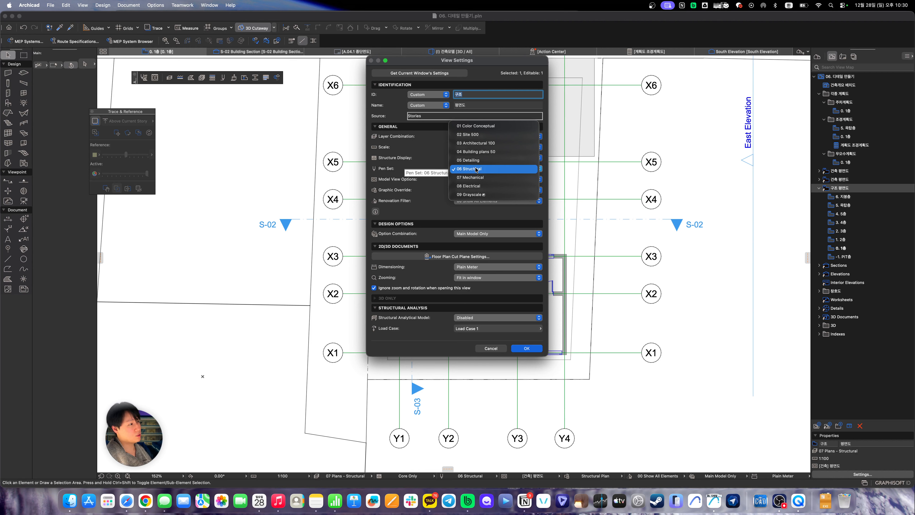
left_click(476, 170)
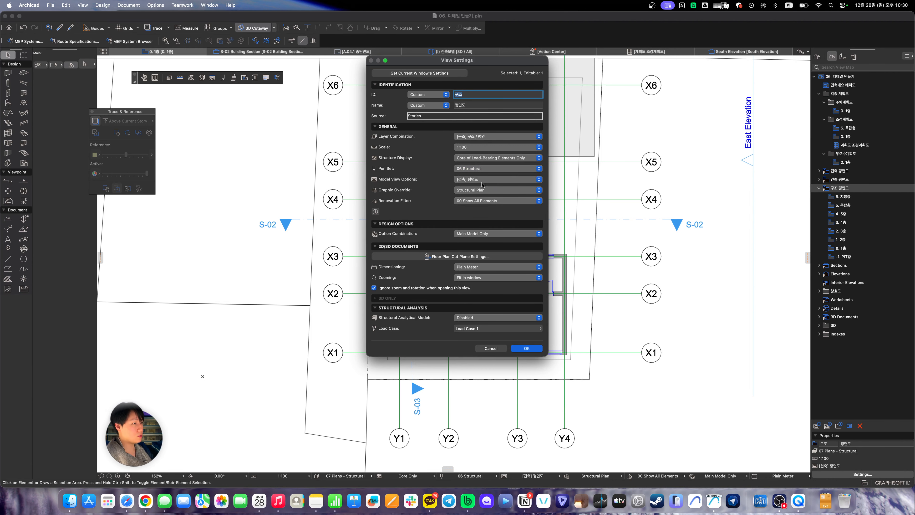
left_click(486, 179)
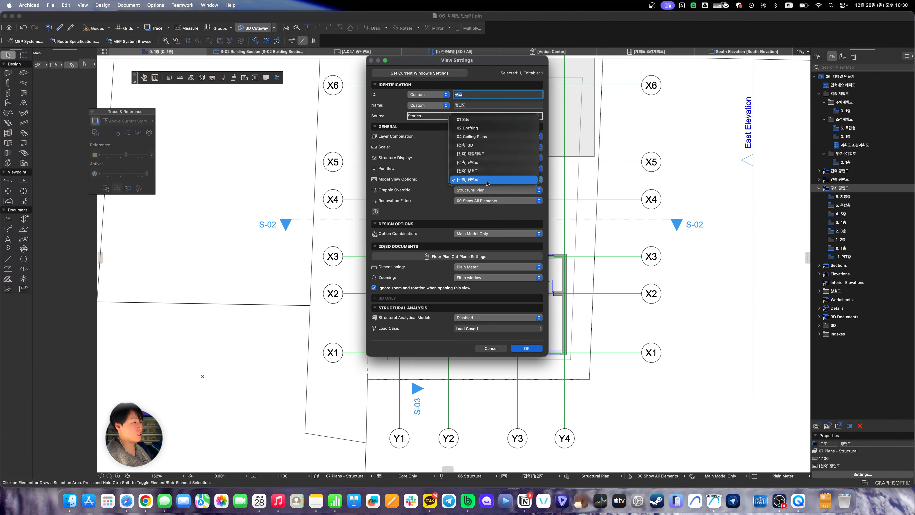
left_click(458, 180)
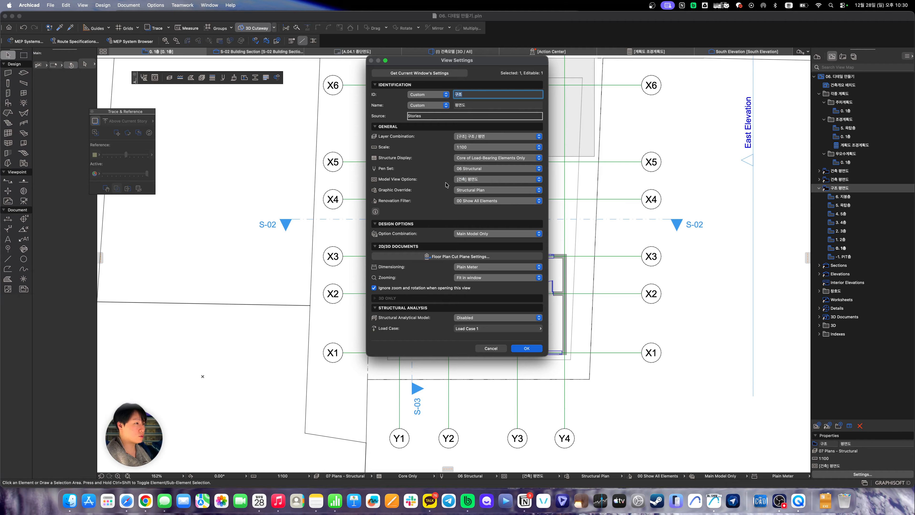
left_click(467, 192)
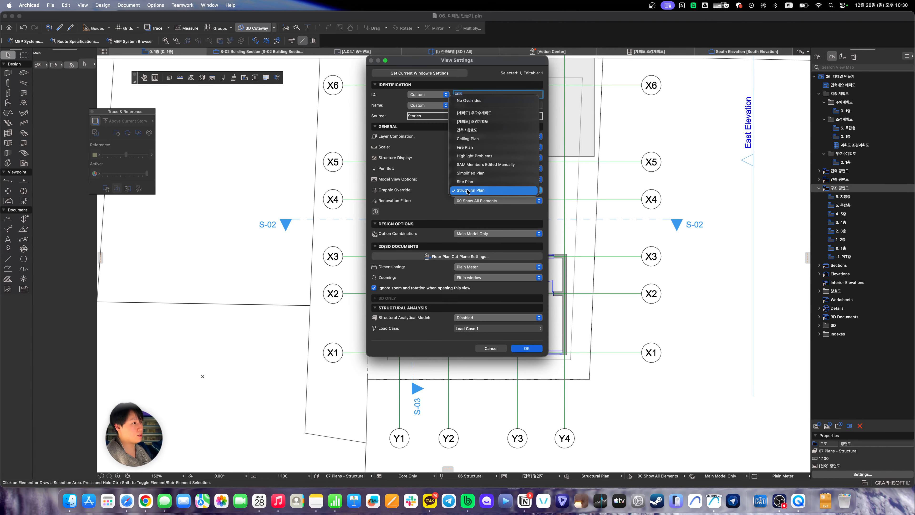
left_click(467, 194)
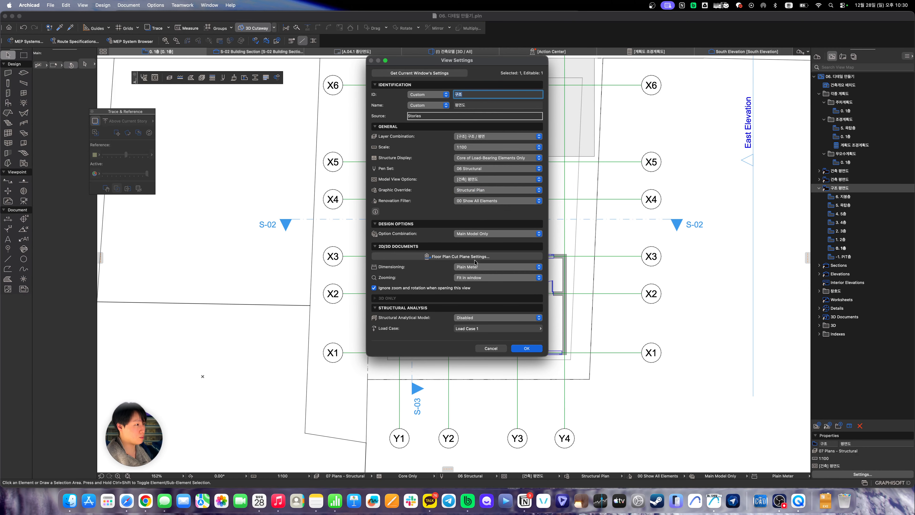
Set the folder's dimensioning standard to 아키매드 치수 and apply the view settings
left_click(470, 269)
left_click(475, 312)
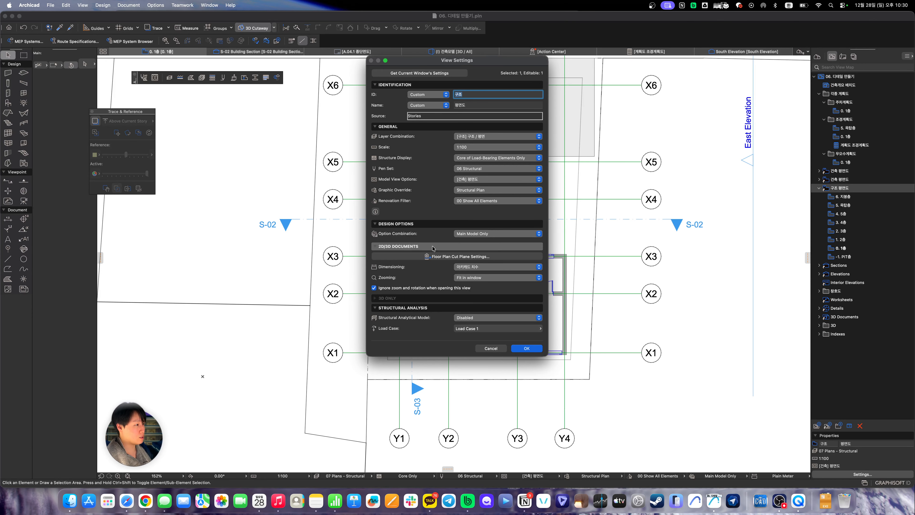
left_click(526, 349)
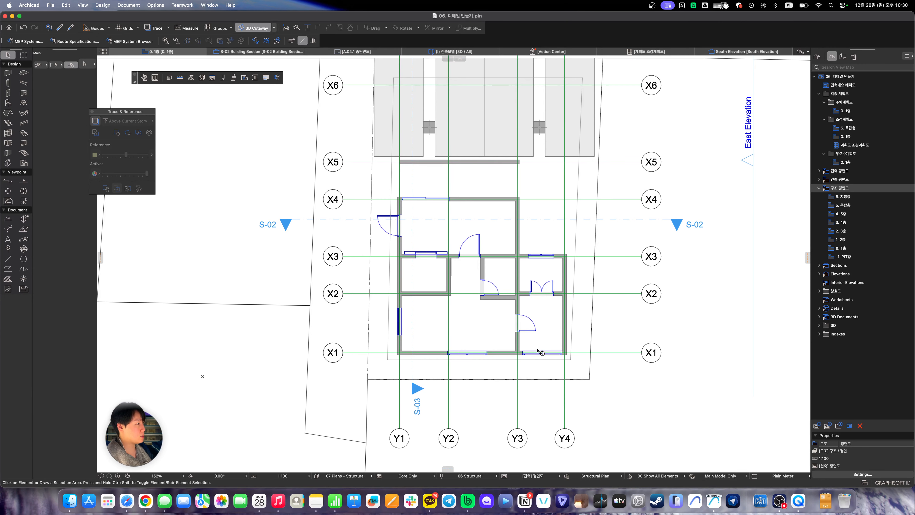
Open the 2층 and 1층 views of the 구조 평면도 folder and check the layer settings
double_click(853, 241)
double_click(845, 249)
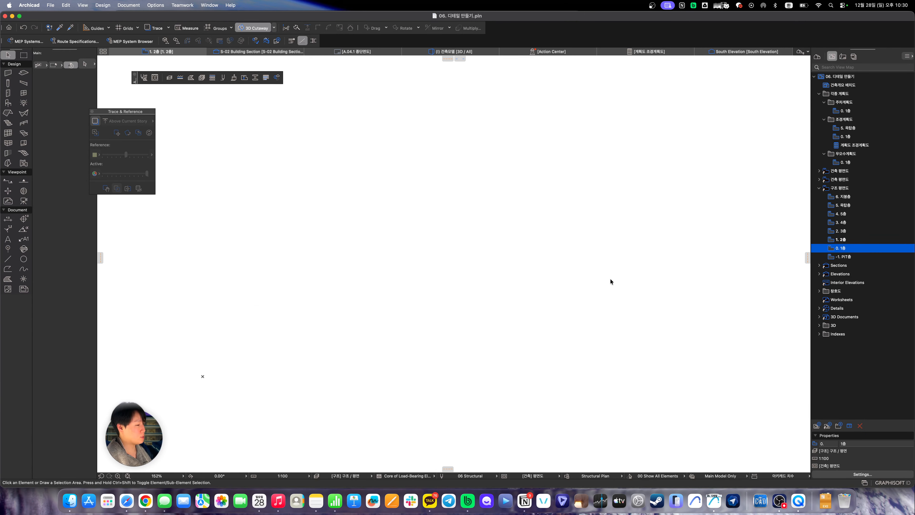
middle_click_drag(610, 281, 584, 337)
key("super+l")
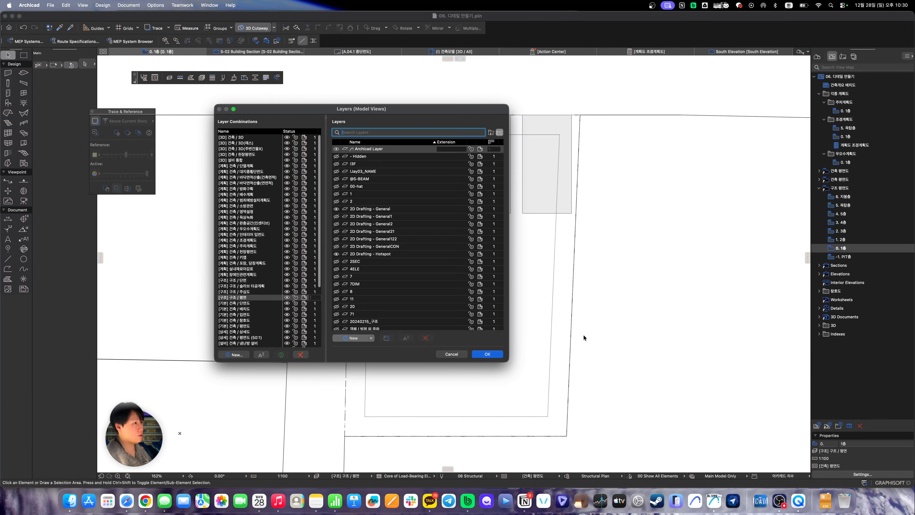
key("Escape")
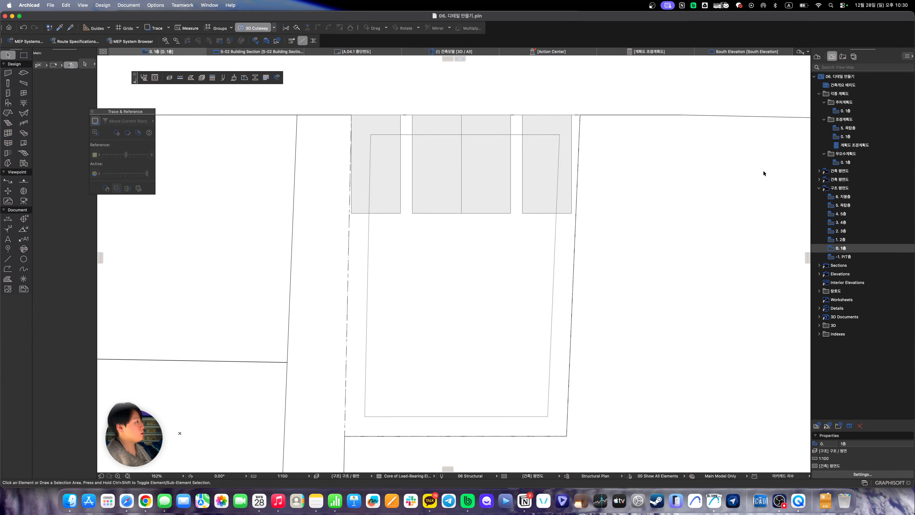
Open the 1층 view in the 건축 평면도 folder and select all of its walls
left_click(820, 170)
double_click(841, 231)
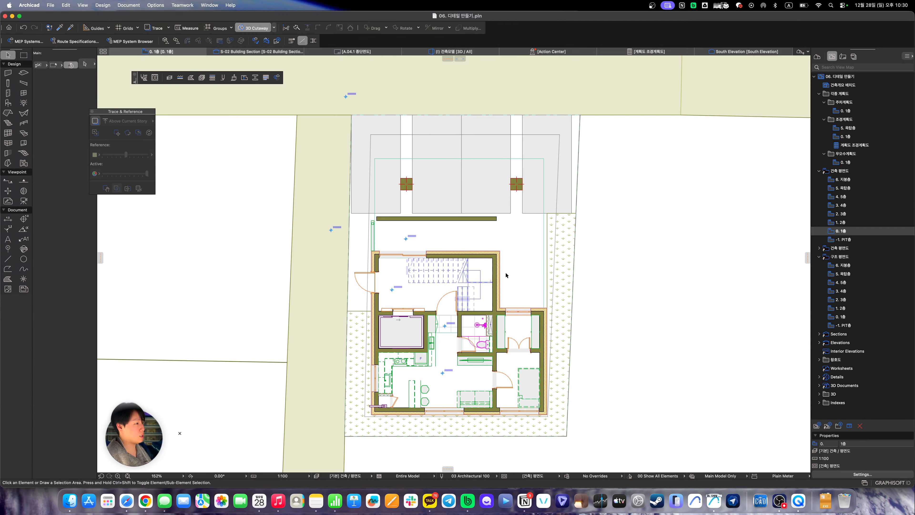
scroll(506, 276, "down", 2)
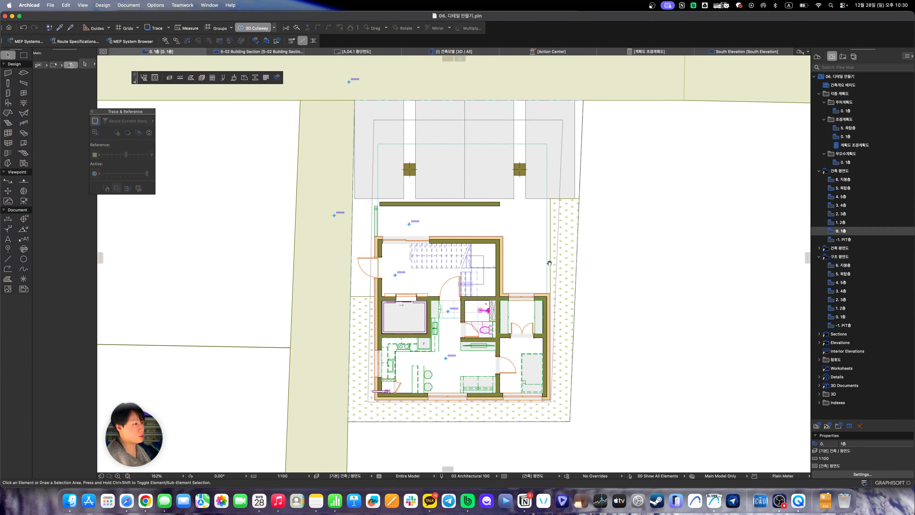
middle_click_drag(549, 263, 545, 263)
key("w")
key("super+a")
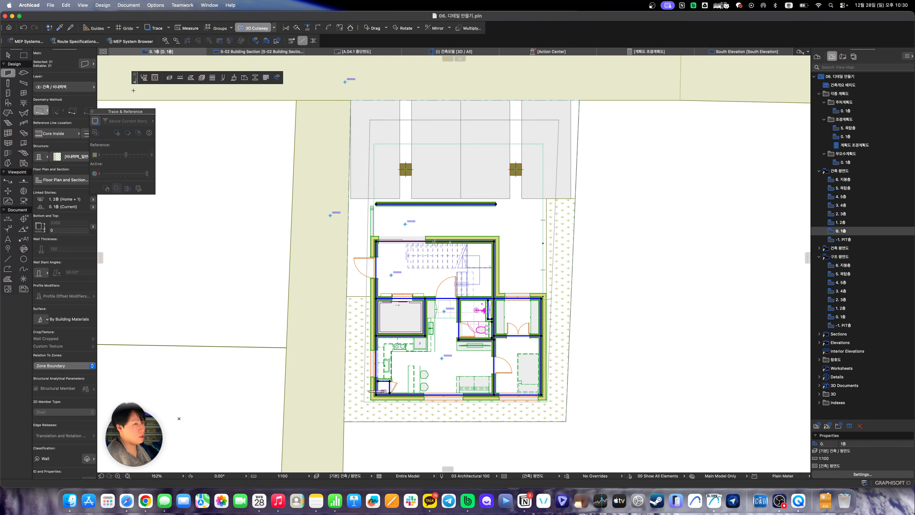
Examine which walls are selected across the 1층 plan and which layer they are assigned to
left_click(77, 91)
key("Escape")
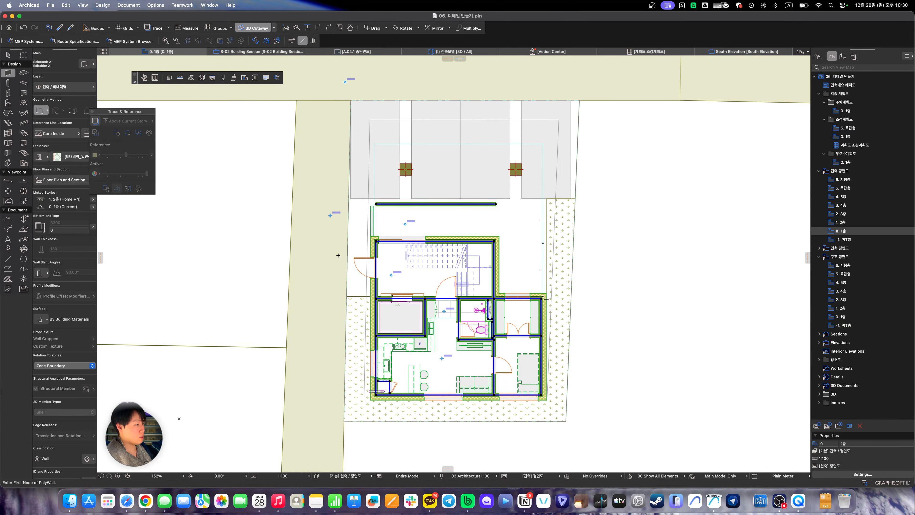
scroll(413, 276, "up", 6)
middle_click_drag(412, 276, 451, 369)
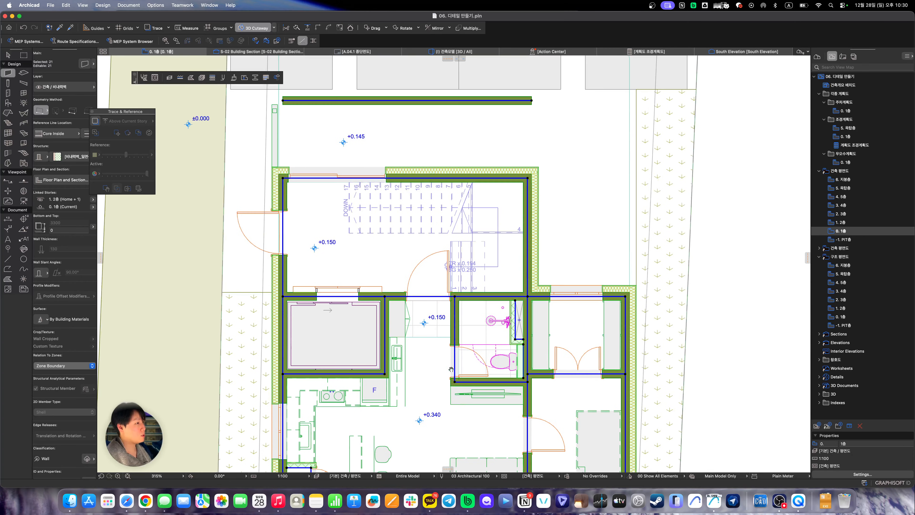
left_click(81, 89)
key("Escape")
scroll(385, 118, "down", 3)
middle_click_drag(385, 119, 389, 263)
scroll(389, 263, "down", 1)
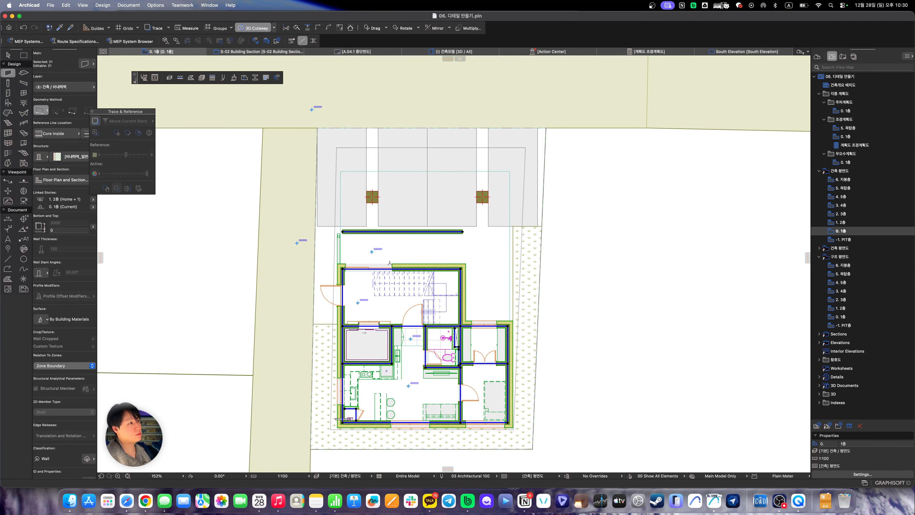
Assign the selected 1층 walls to the 건축 / 내력벽 layer and clear the selection
left_click(72, 88)
type("sofur")
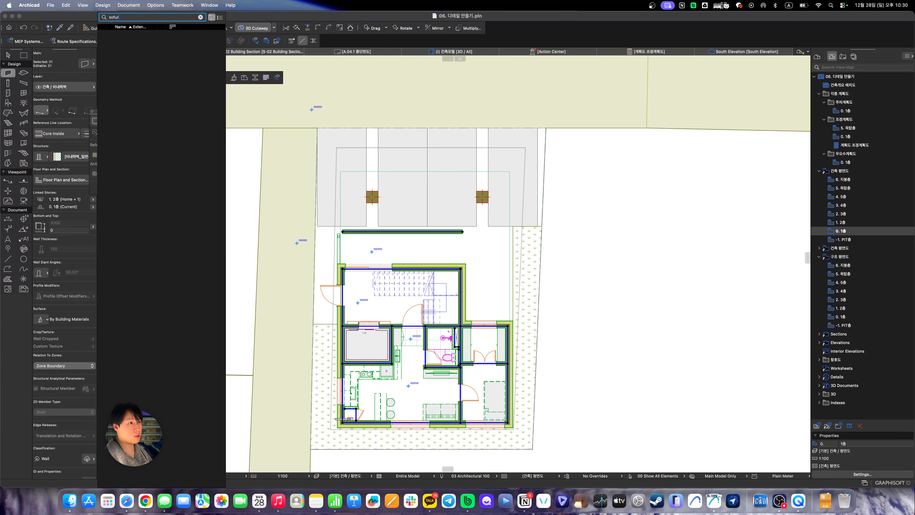
key("BackSpace")
key("BackSpace")
key("Caps_Lock")
type("내력벽")
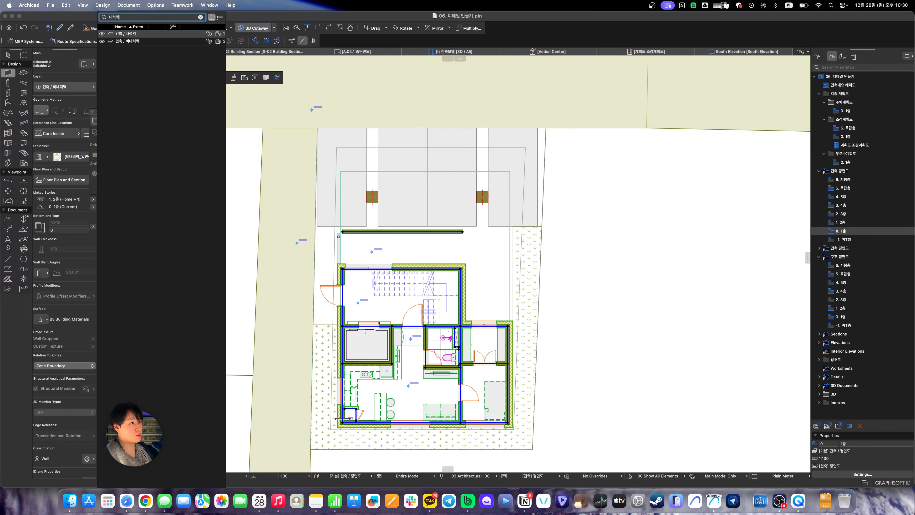
key("Return")
key("Escape")
Go up to the 2층 architectural plan and select all of its walls
key("super+Up")
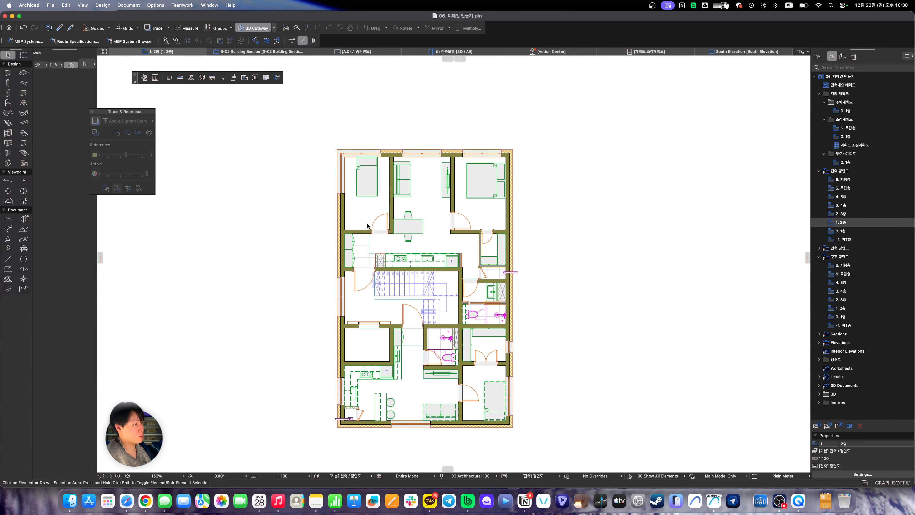
left_click(368, 231, "alt")
key("super+a")
middle_click_drag(500, 295, 486, 276)
scroll(486, 276, "up", 5)
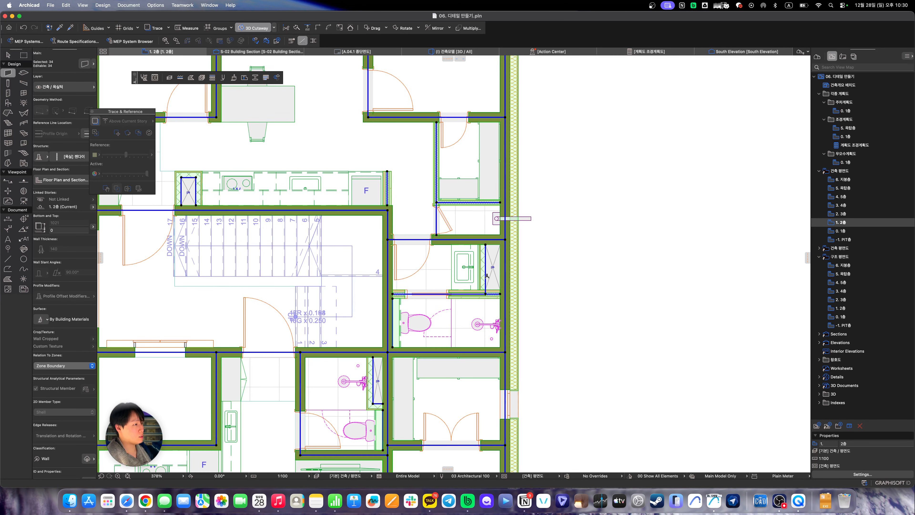
Try to exclude the thin bathroom shaft walls on the 2층 plan from the wall selection
left_click(487, 276, "shift")
left_click(375, 407, "shift")
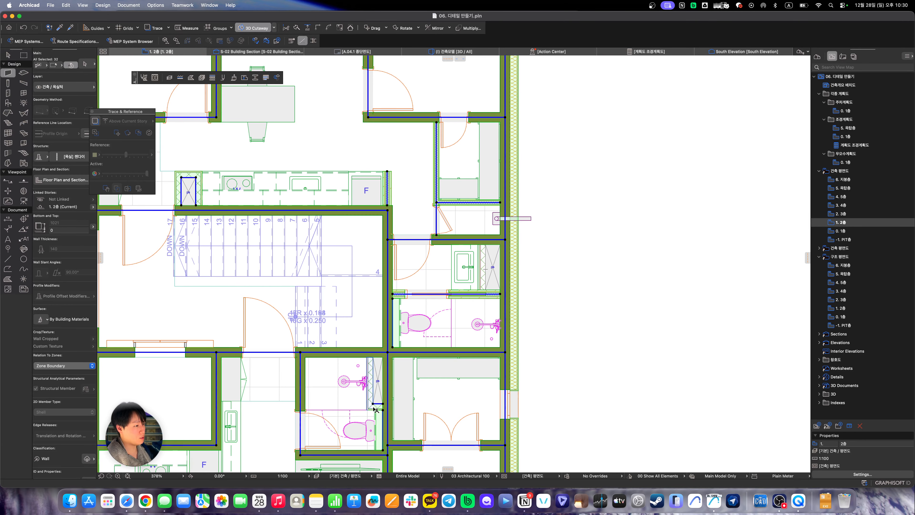
left_click(375, 411)
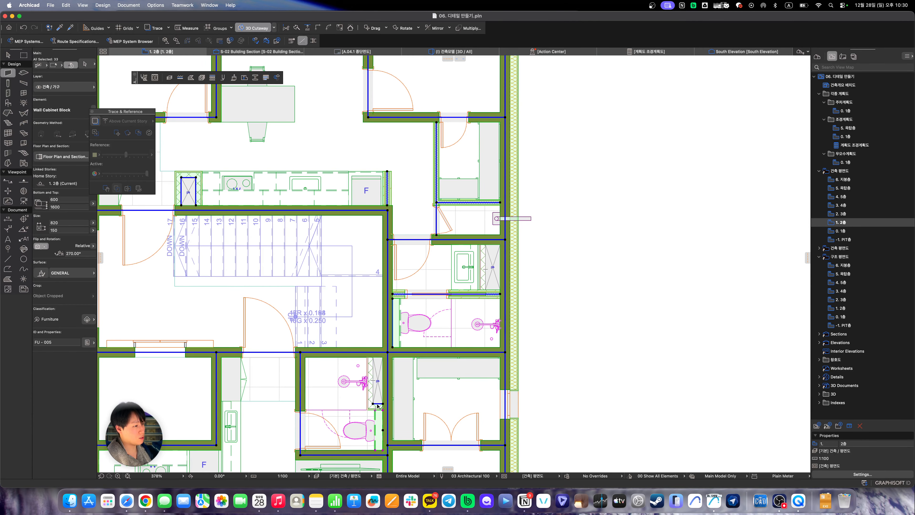
left_click(378, 404, "shift")
key("super+a")
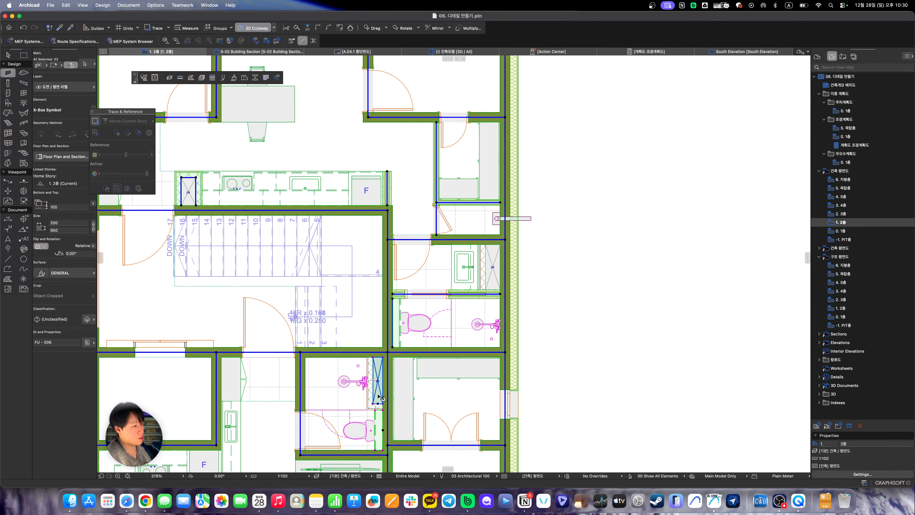
left_click(379, 395, "shift")
scroll(394, 351, "down", 4)
middle_click_drag(394, 351, 446, 269)
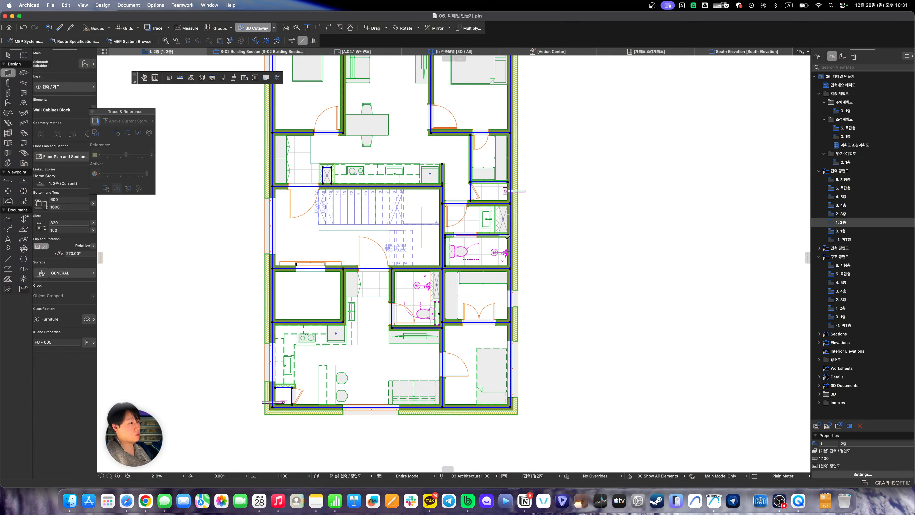
right_click(444, 195)
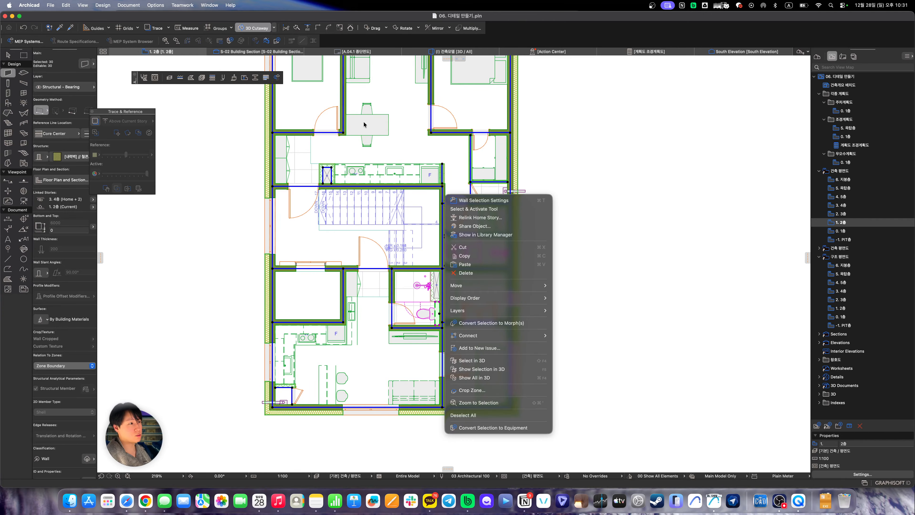
left_click(641, 235)
key("Escape")
key("Escape")
middle_click_drag(693, 233, 691, 234)
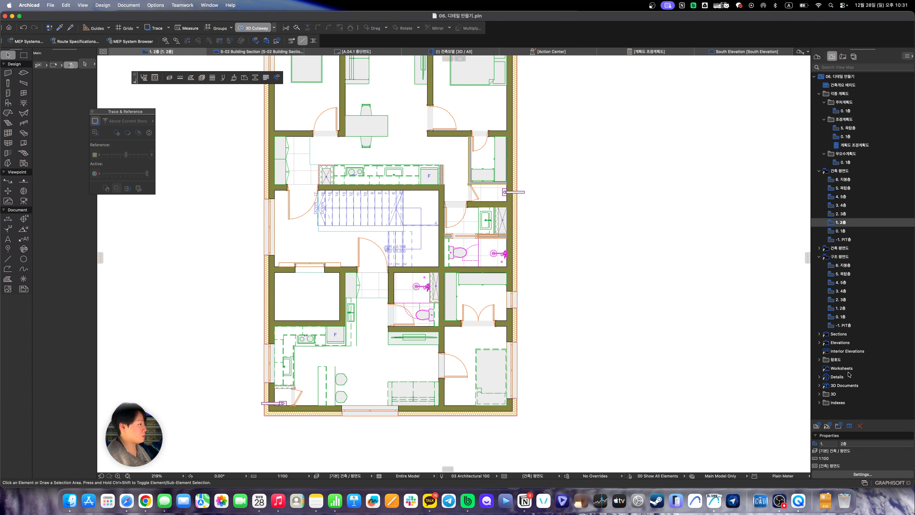
Open the 건축모델 view from the 3D folder, orbit to the building's street corner and bring up Find & Select
double_click(844, 395)
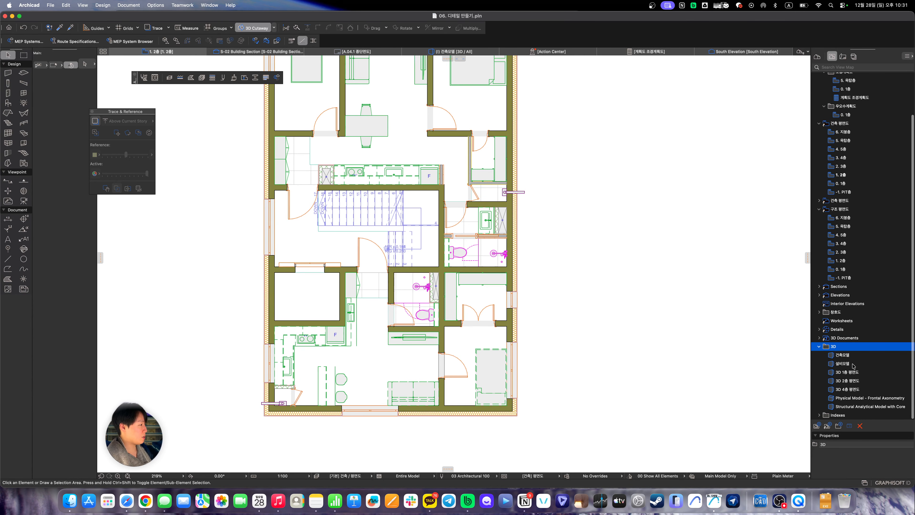
left_click(853, 355)
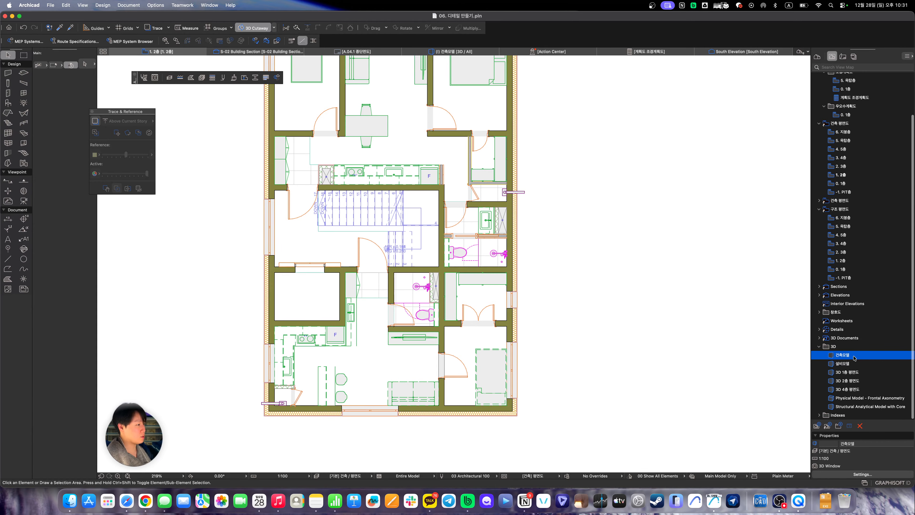
double_click(843, 355)
middle_click_drag(337, 199, 435, 358, "shift")
key("super+f")
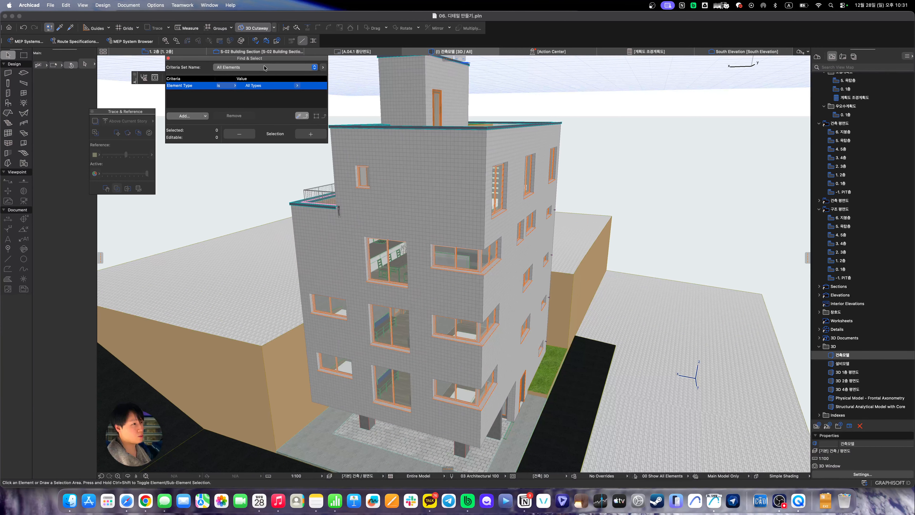
left_click_drag(263, 58, 242, 212)
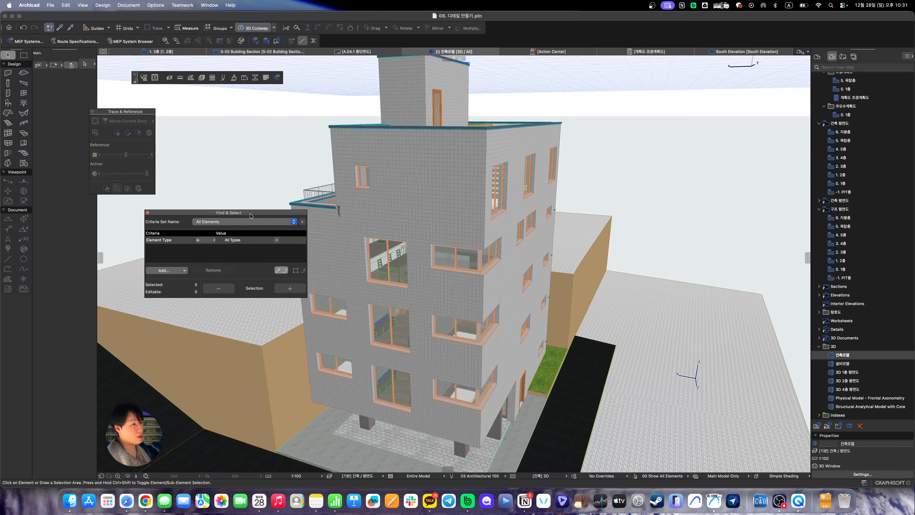
left_click(830, 6)
type("ㅏㄷ")
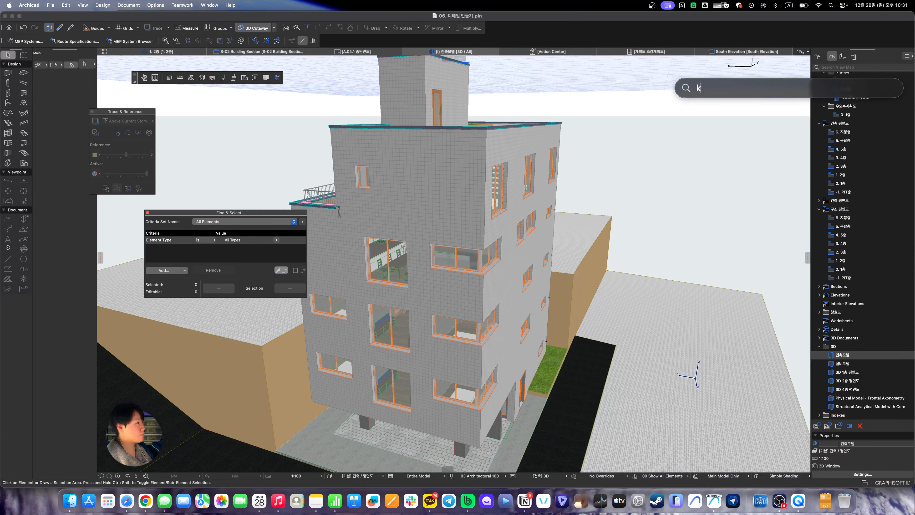
type("eyc")
key("Return")
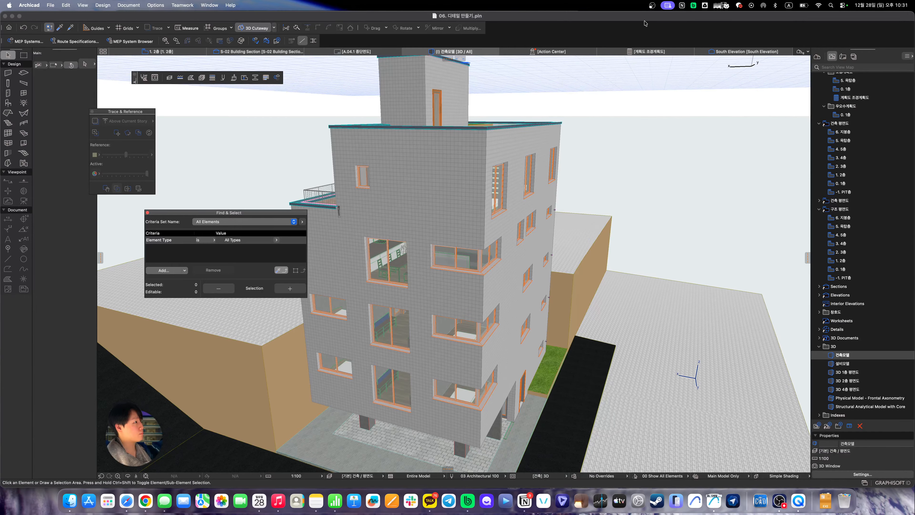
key("s")
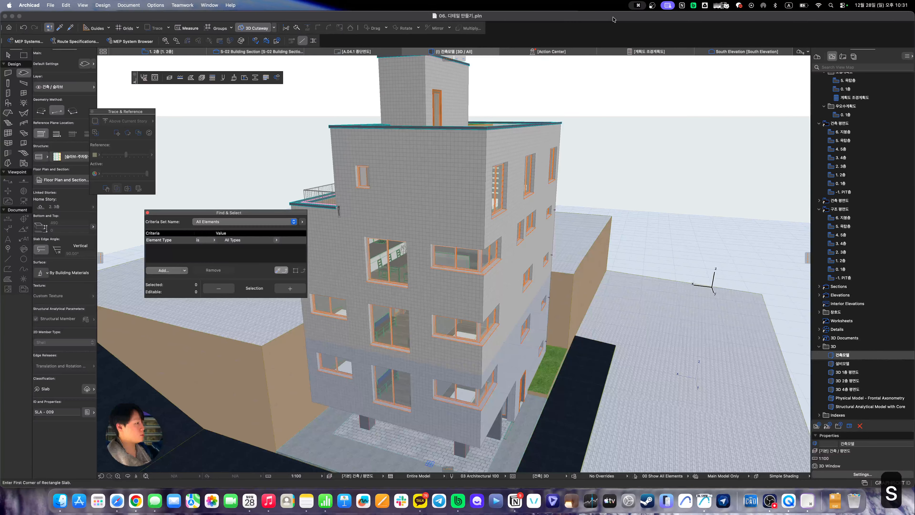
key("d")
left_click_drag(213, 214, 228, 214)
key("Escape")
key("Escape")
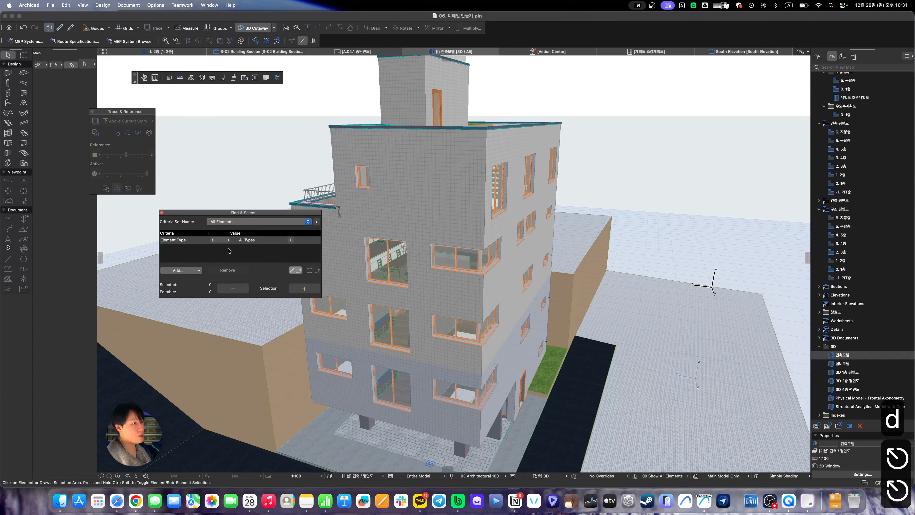
key("Escape")
Add a Building Material criterion to the Find & Select search
middle_click_drag(343, 258, 374, 257)
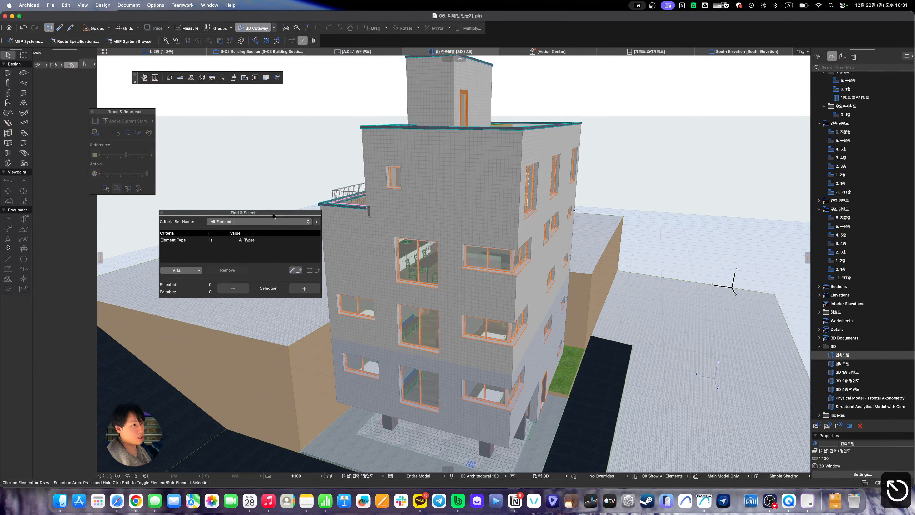
scroll(434, 223, "up", 2)
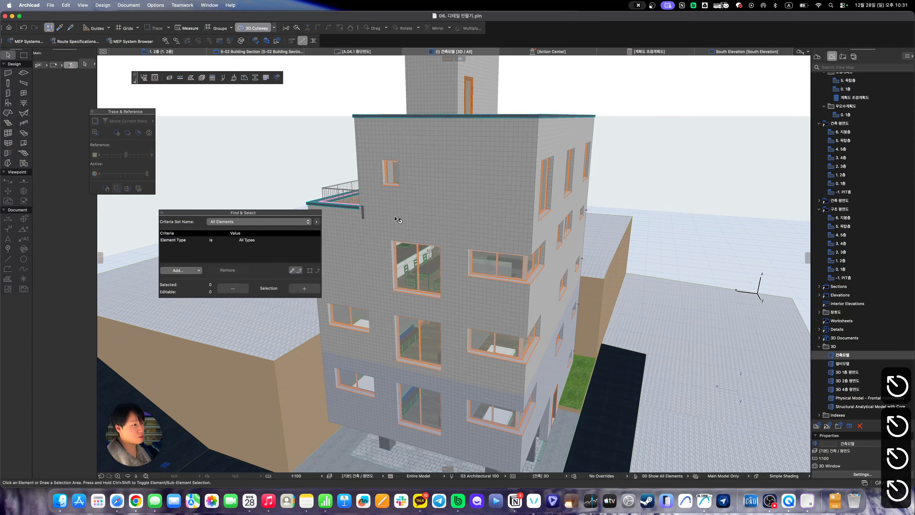
scroll(436, 225, "up", 3)
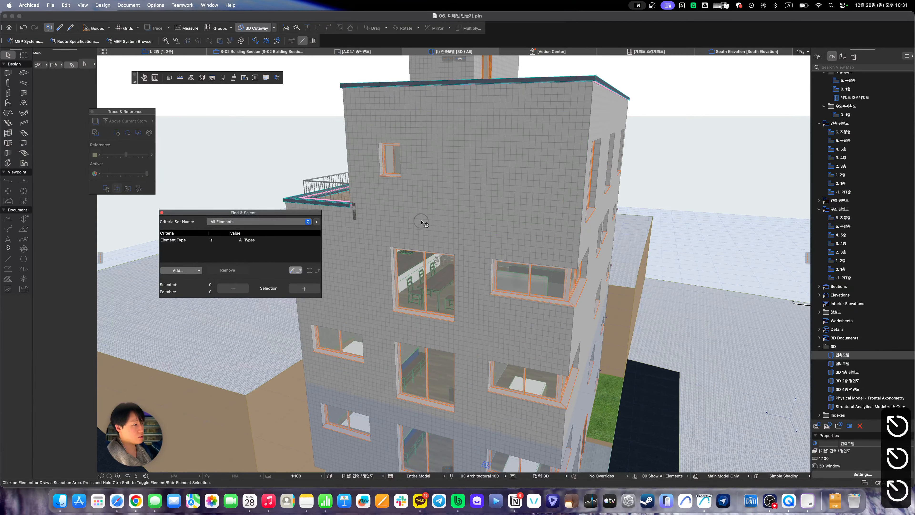
left_click(187, 270)
type("ㅠㅕㅑㅣ")
key("BackSpace")
key("BackSpace")
key("BackSpace")
key("BackSpace")
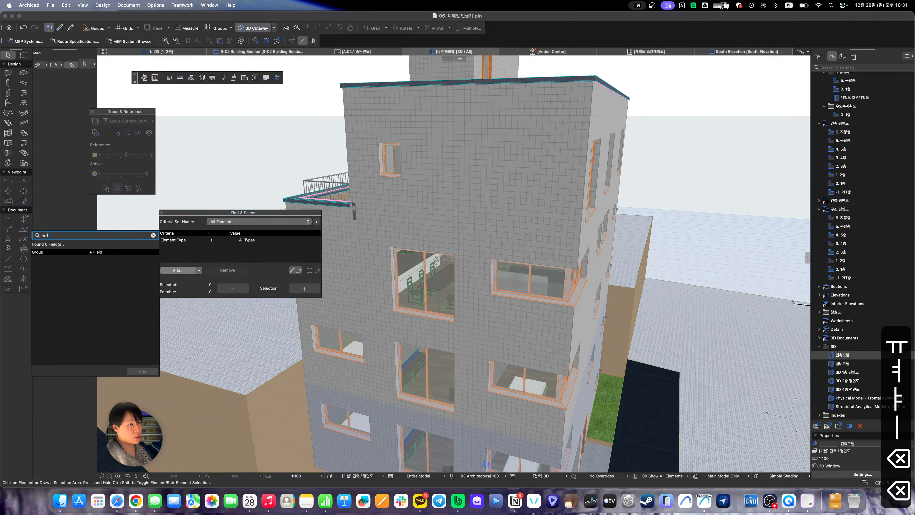
type("ㅠㅕㅑㅣㅇ")
key("BackSpace")
key("BackSpace")
key("BackSpace")
key("BackSpace")
key("BackSpace")
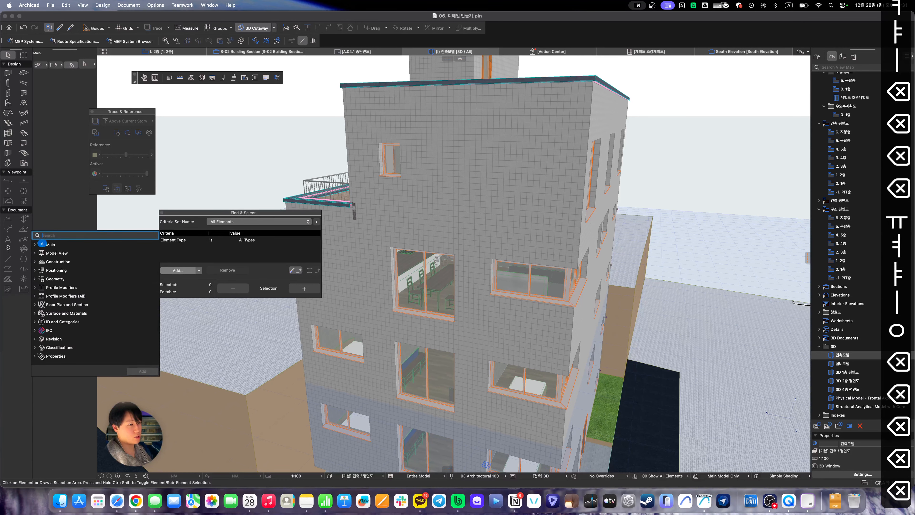
type("buidli")
key("BackSpace")
key("BackSpace")
key("BackSpace")
type("l")
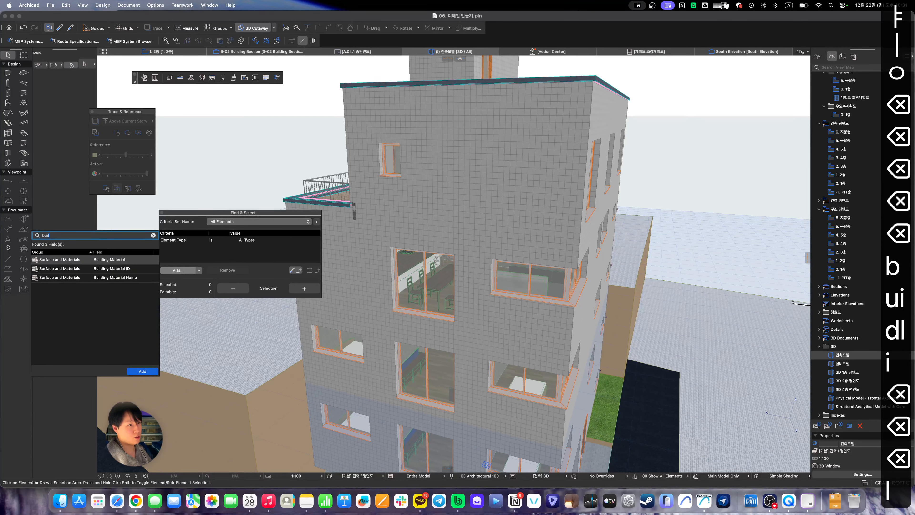
key("Down")
key("Up")
key("Return")
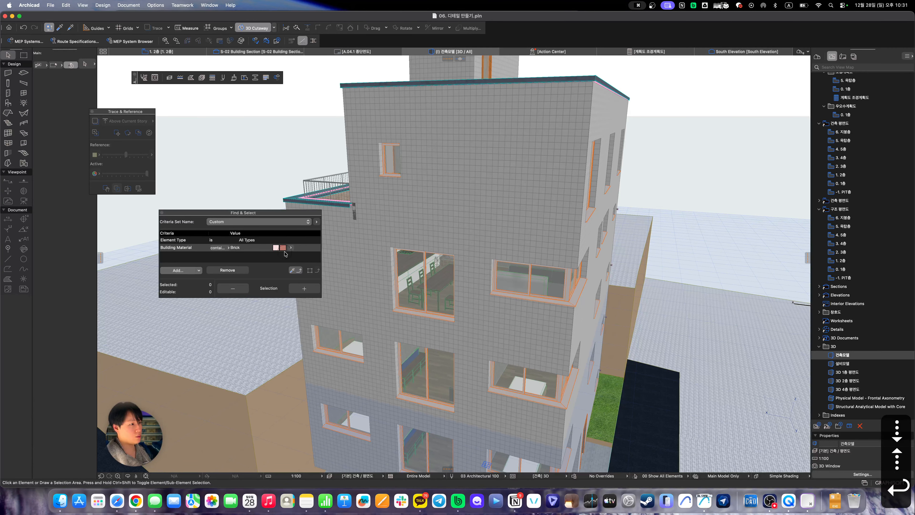
Set the Building Material criterion to contain 철근콘크리트
left_click(291, 248)
type("철")
type("근콘")
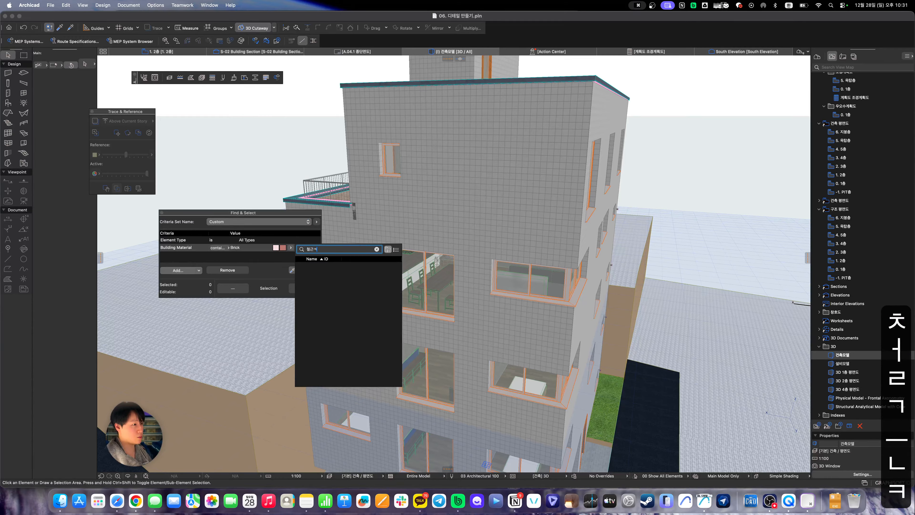
key("Return")
key("Escape")
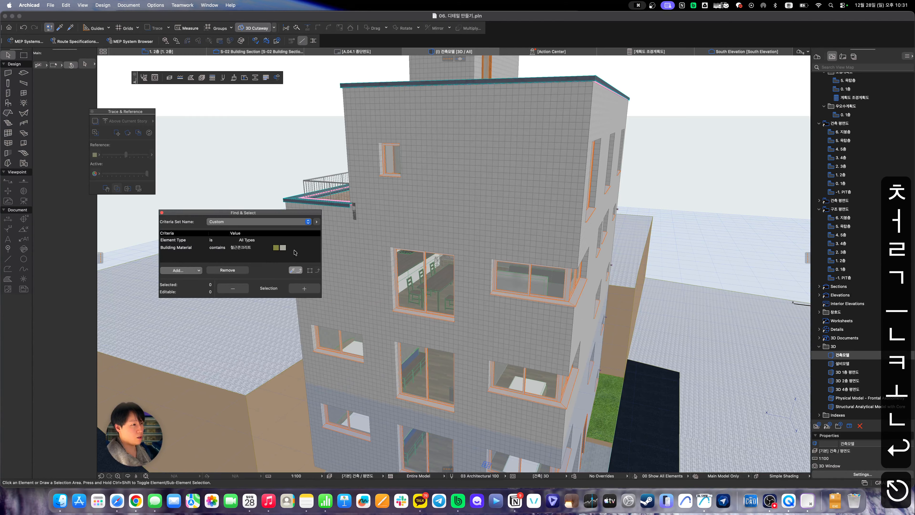
Add a Layer criterion and pick up the search values from the upper-storey exterior wall at the street corner
left_click(185, 270)
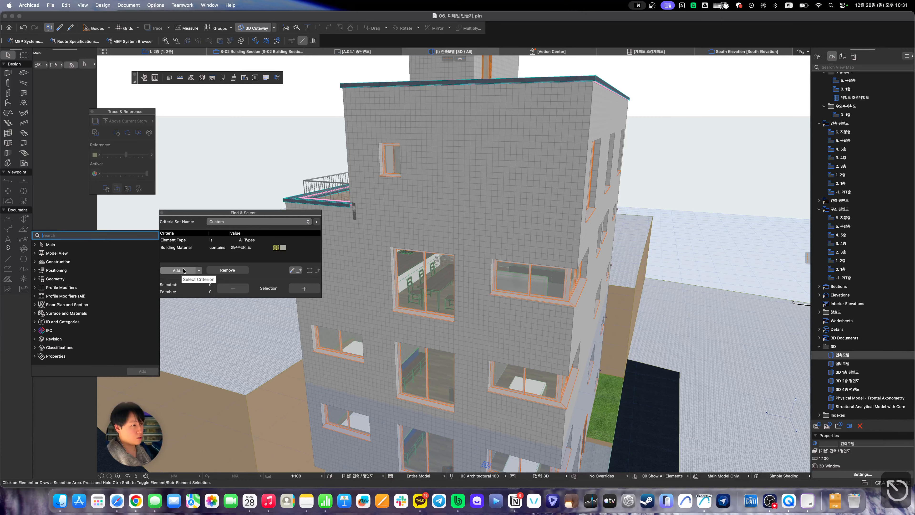
type("layer")
key("Return")
key("Escape")
key("Escape")
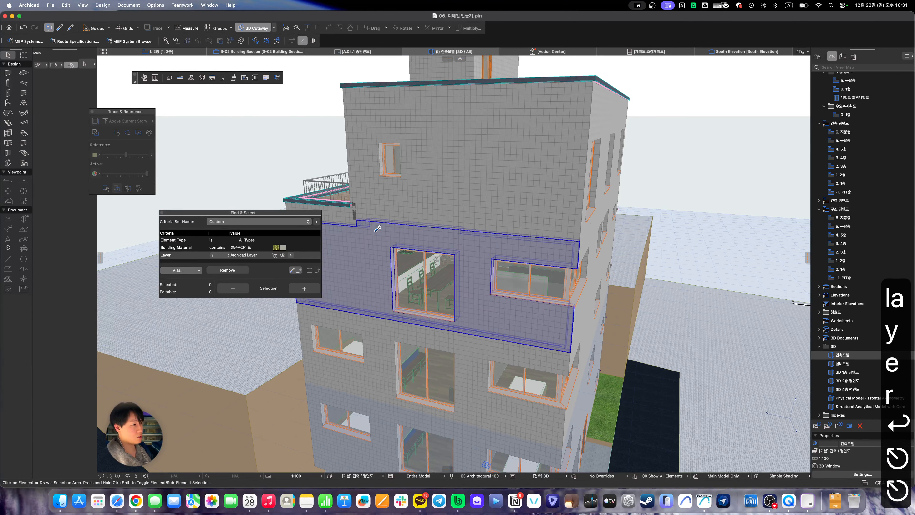
left_click(375, 217, "alt")
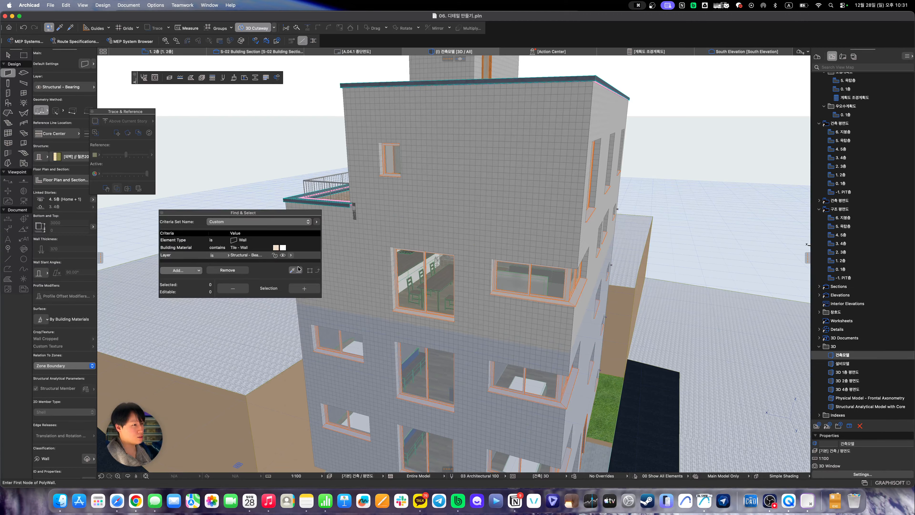
Replace the Tile - Wall material criterion with new Building Material and Building Material Name criteria in the search
left_click(212, 249)
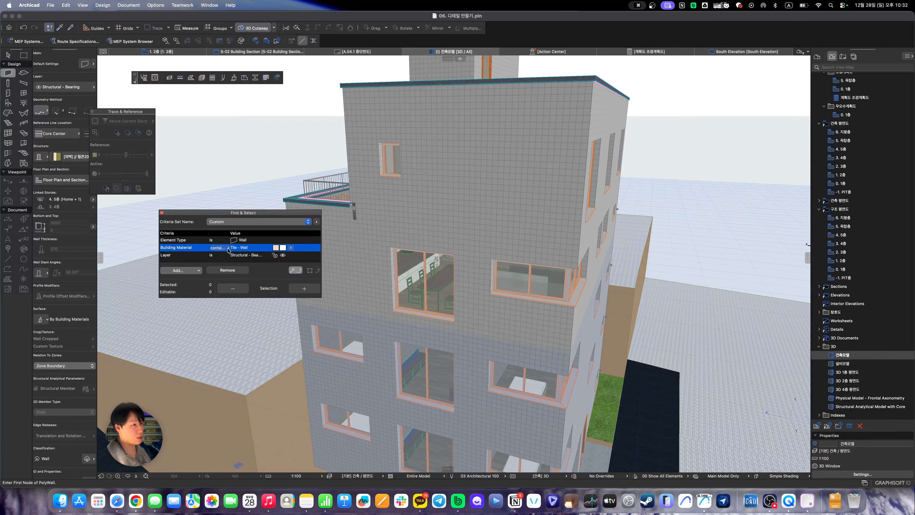
left_click(227, 270)
left_click(181, 270)
type("ㅜ")
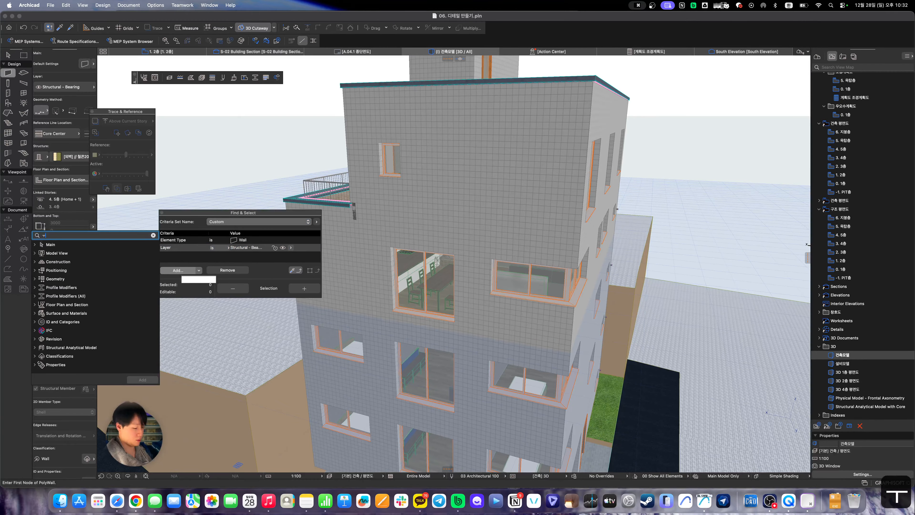
key("BackSpace")
key("BackSpace")
key("BackSpace")
type("buildlin")
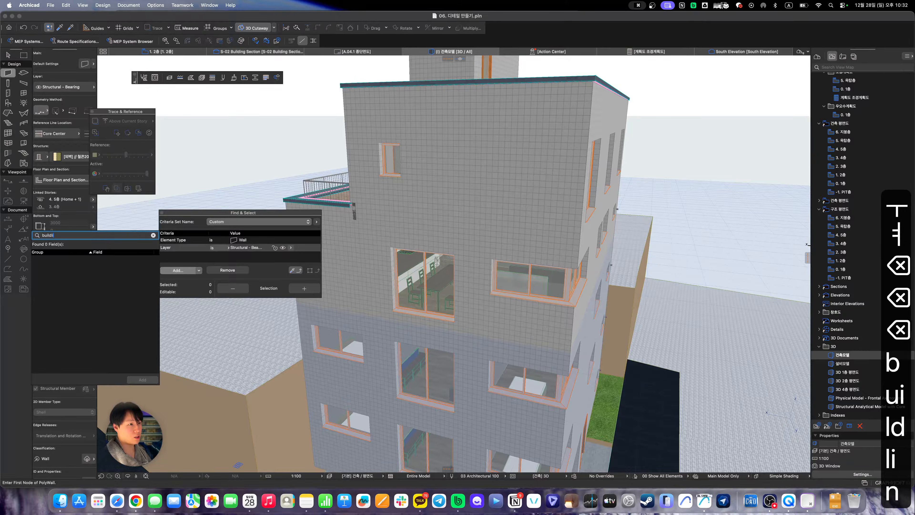
key("BackSpace")
key("BackSpace")
key("BackSpace")
key("Down")
key("Down")
key("Up")
key("Up")
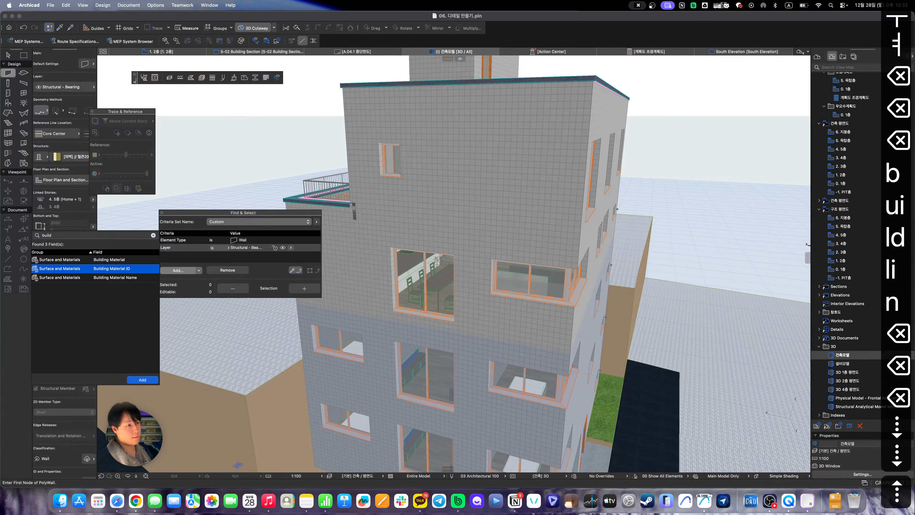
key("Return")
key("Down")
key("Down")
key("Return")
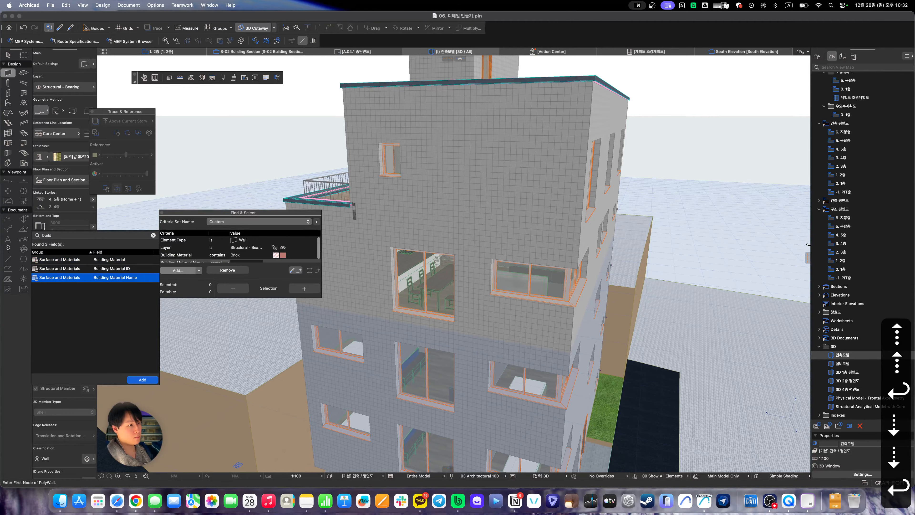
Remove the Building Material Name criterion from the Find & Select search
left_click(215, 259)
scroll(215, 258, "down", 2)
left_click(220, 259)
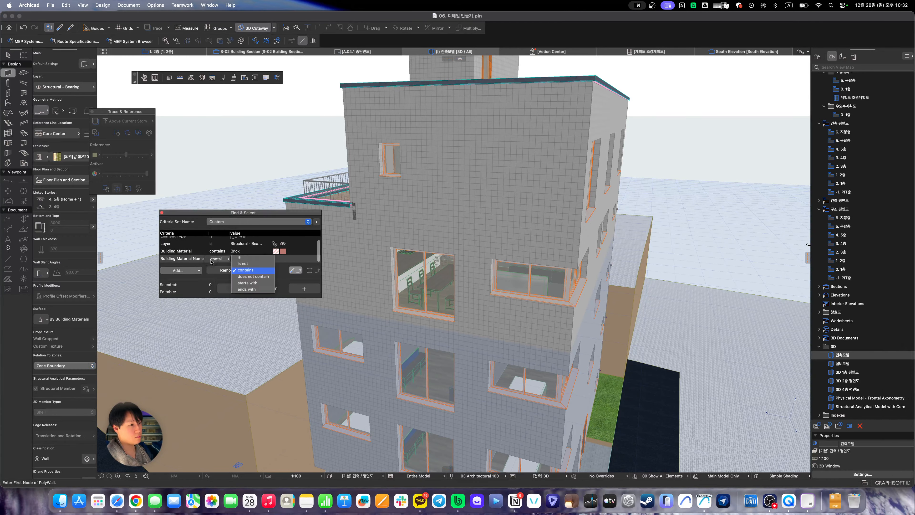
left_click(238, 269)
left_click(221, 272)
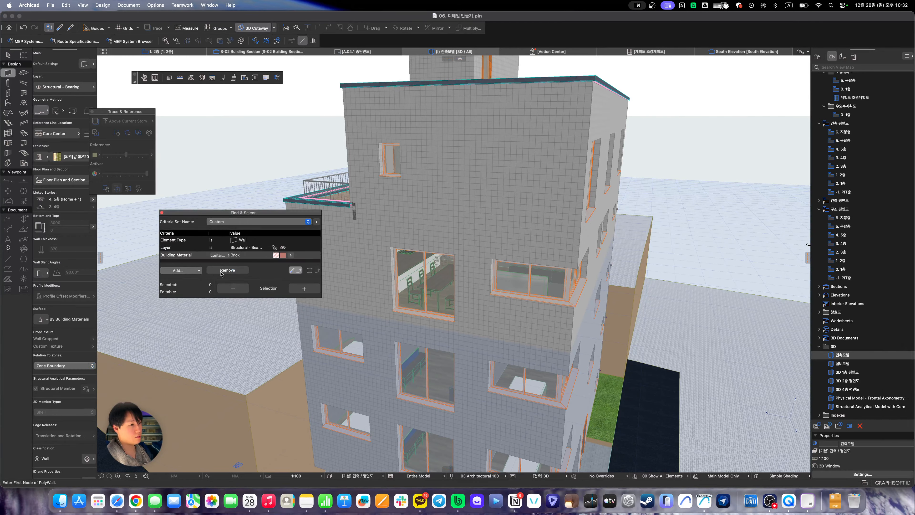
Set the Building Material criterion to 철근콘크리트 and add all matching Structural - Bearing walls to the selection
left_click(288, 255)
type("철근")
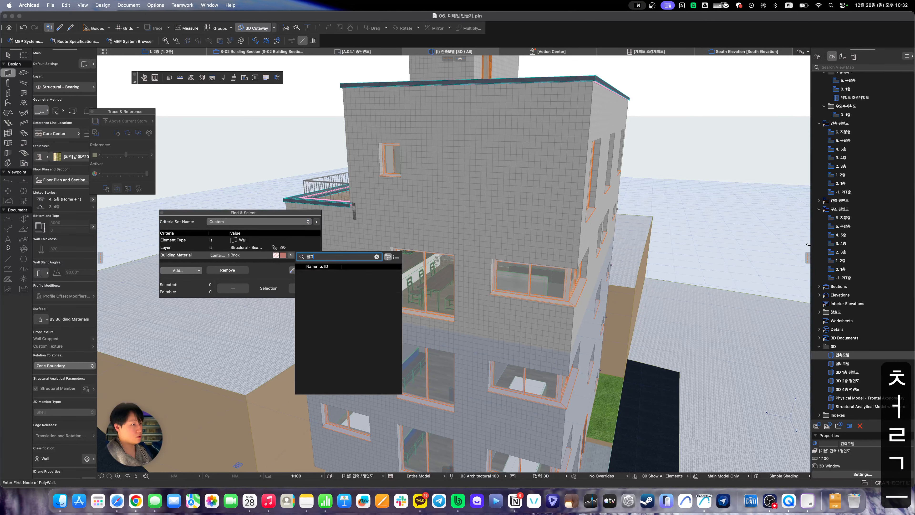
key("Return")
left_click(304, 288)
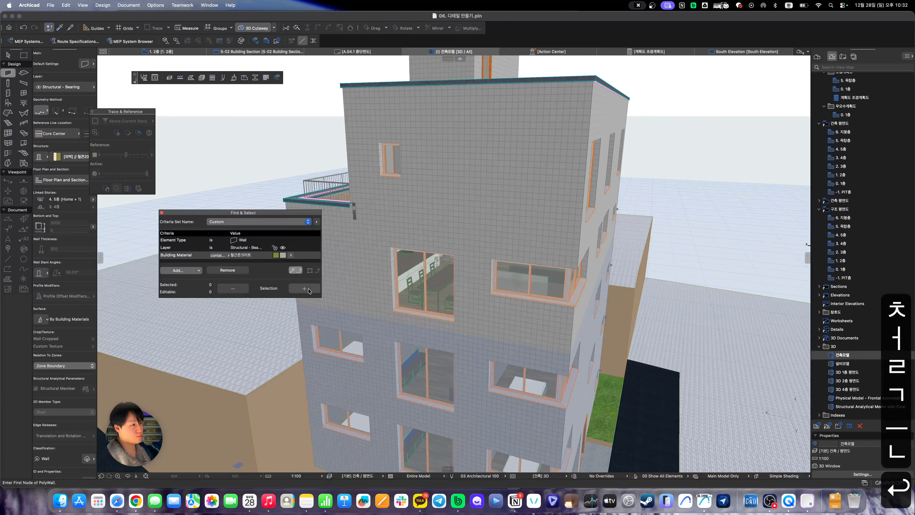
middle_click_drag(502, 337, 428, 333)
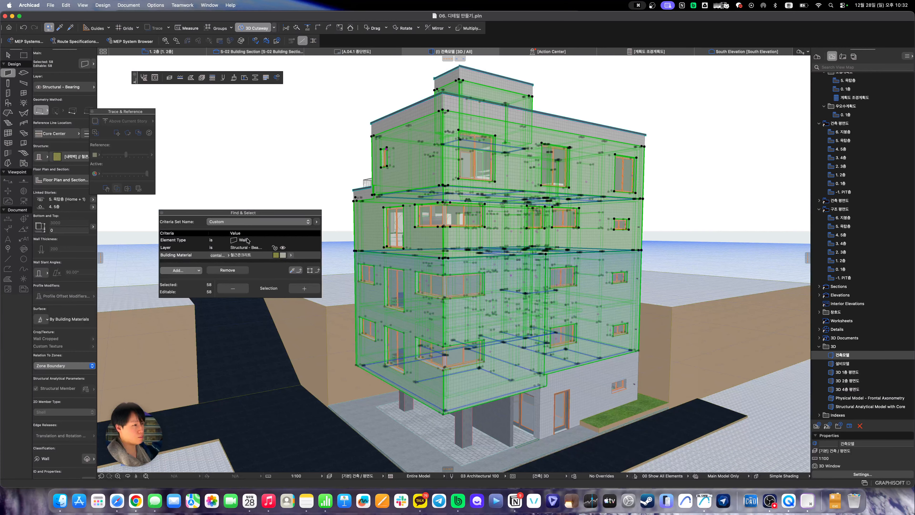
Assign the selected reinforced concrete walls to the 건축 / 내력벽 layer and clear the selection
left_click(253, 248)
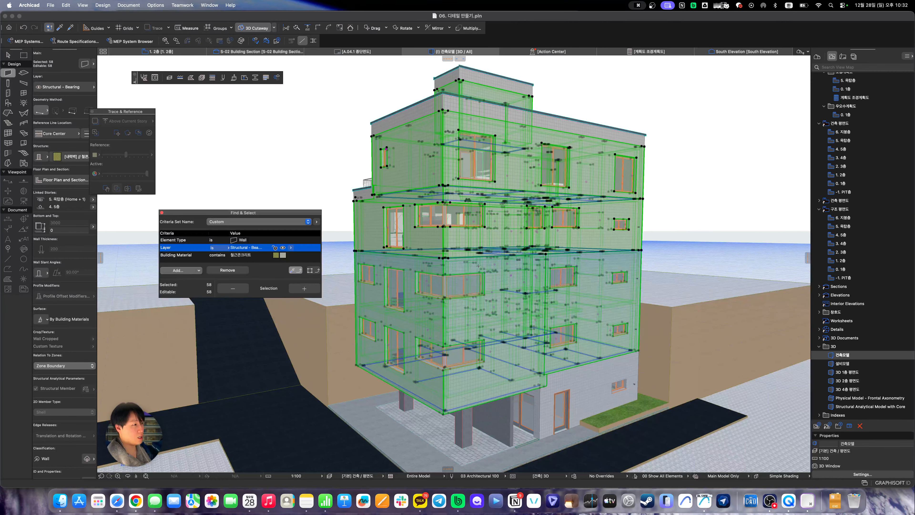
middle_click_drag(478, 266, 519, 295, "shift")
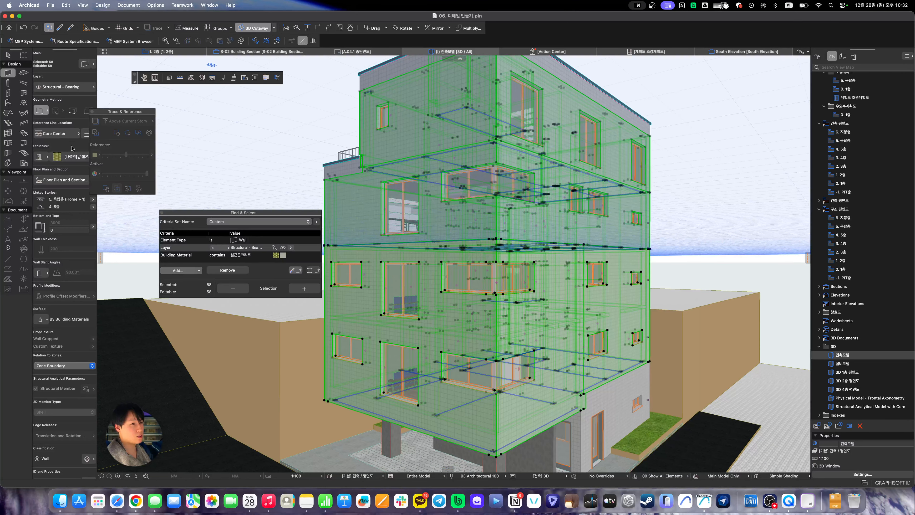
left_click(73, 88)
type("sofur")
key("BackSpace")
key("BackSpace")
key("BackSpace")
key("BackSpace")
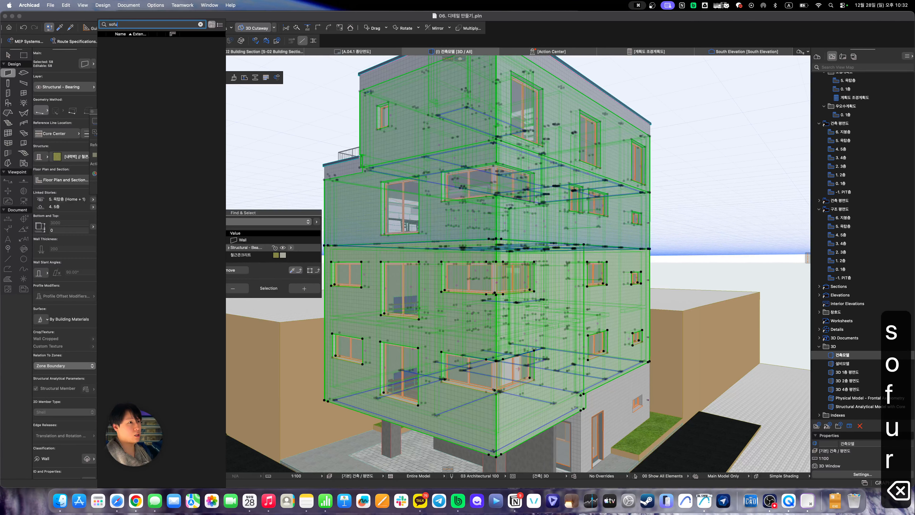
key("BackSpace")
type("내력벽")
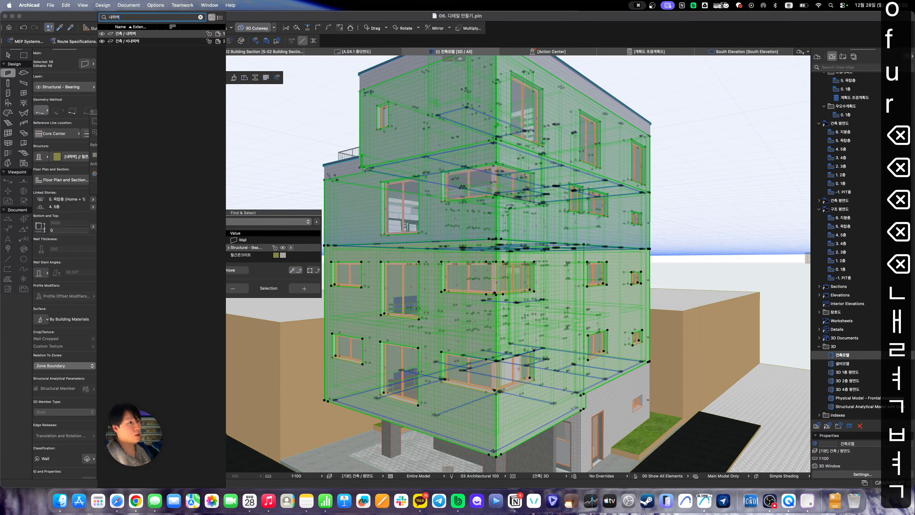
key("Return")
key("Escape")
key("Escape")
key("Escape")
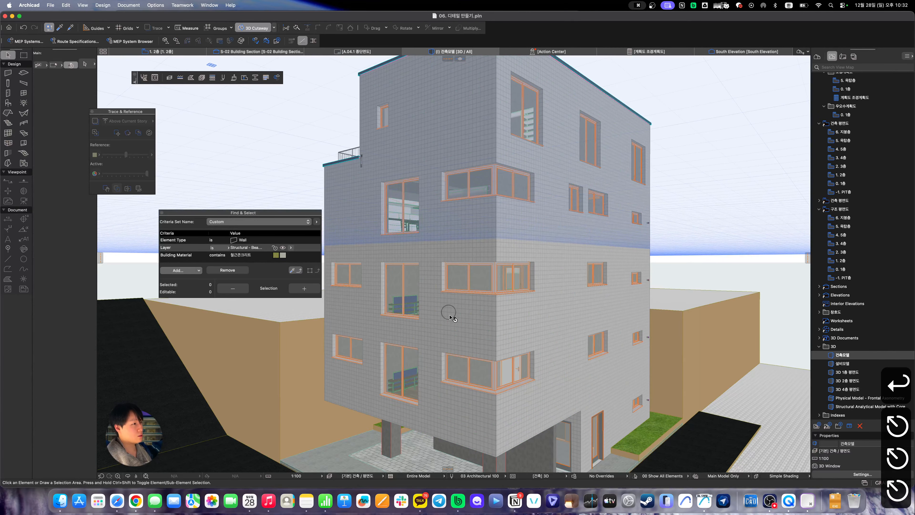
key("Escape")
key("Escape")
key("Escape")
Select the roof parapet wall on the street side and open its complex profile for editing
scroll(409, 246, "up", 3)
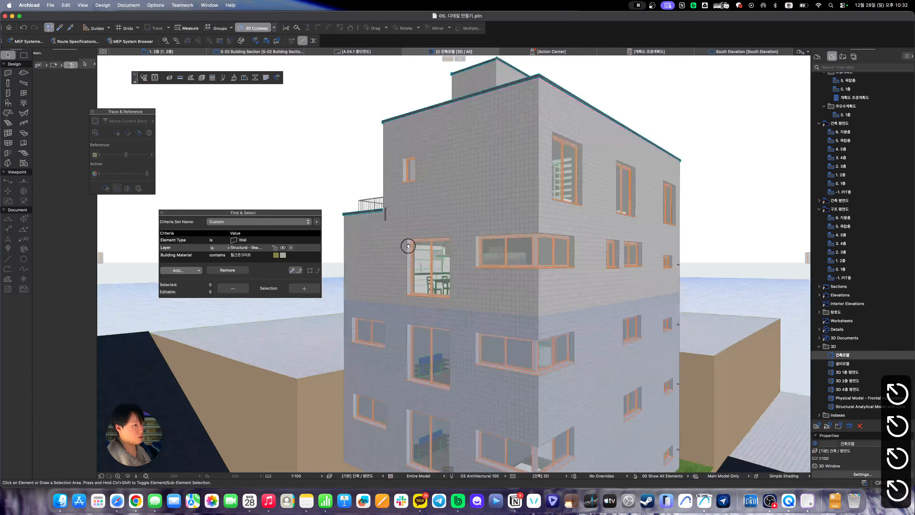
middle_click_drag(408, 246, 431, 298)
scroll(465, 222, "up", 3)
middle_click_drag(542, 201, 542, 134, "shift")
left_click(490, 154)
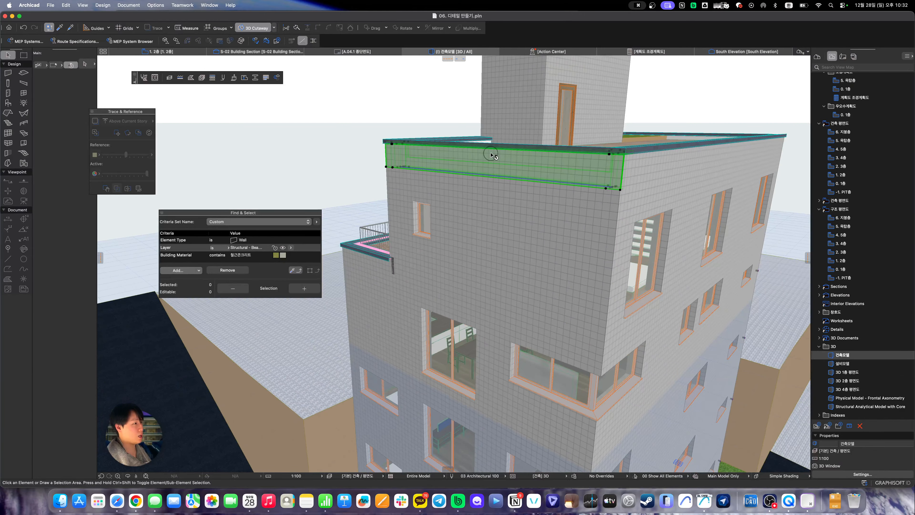
middle_click_drag(577, 213, 482, 193, "shift")
right_click(481, 191)
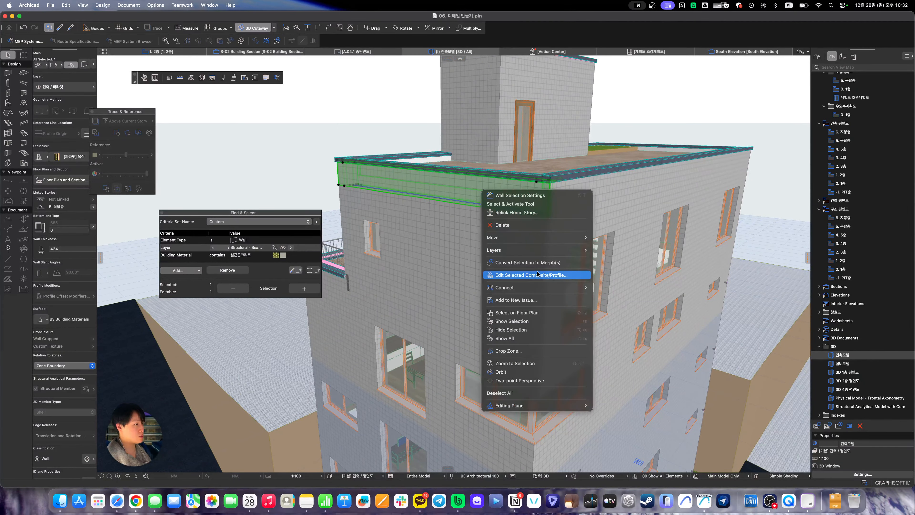
left_click(537, 274)
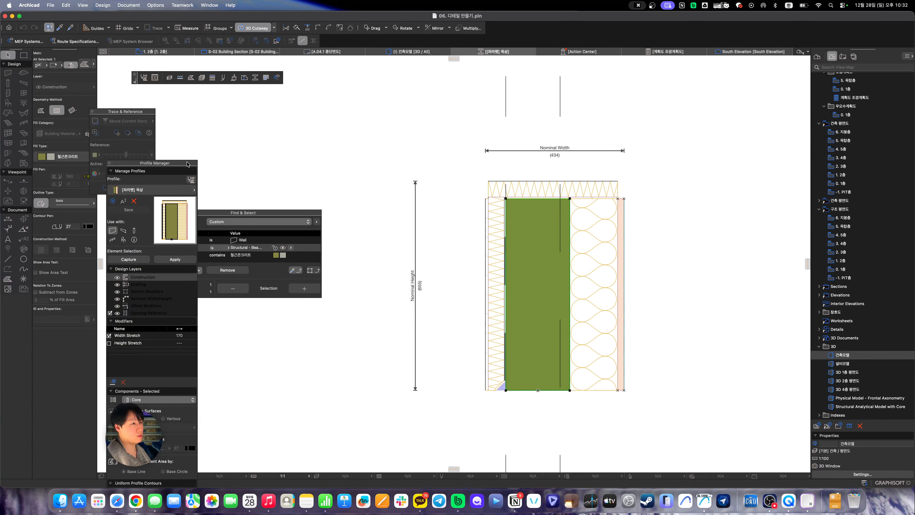
Move the Profile Manager clear of the parapet profile and inspect the insulation, stretch line and triangular strip beside the concrete core
left_click_drag(187, 164, 384, 95)
key("Escape")
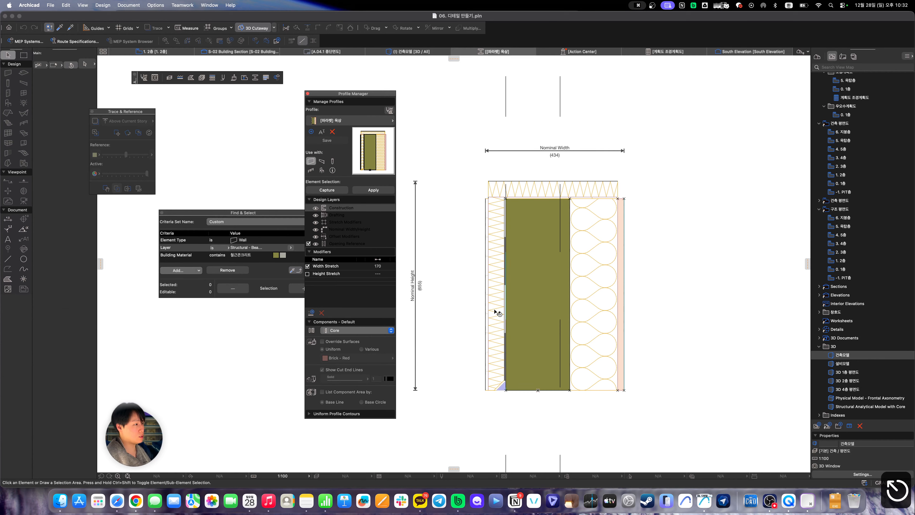
left_click(497, 346)
scroll(505, 350, "up", 5)
key("Escape")
left_click(506, 366)
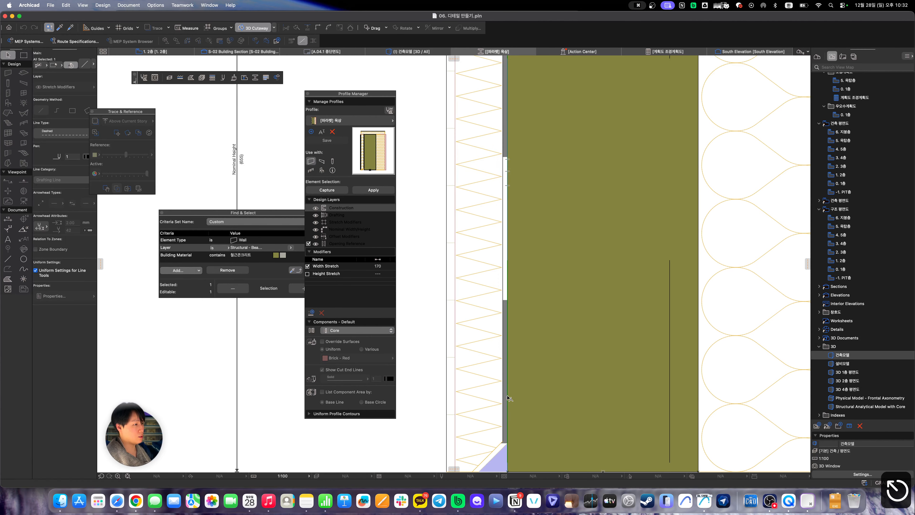
scroll(506, 371, "down", 3)
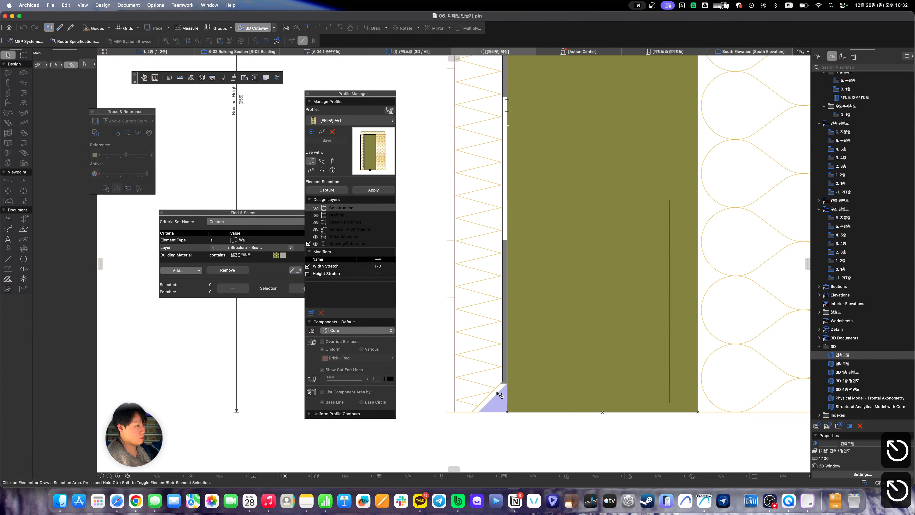
key("Escape")
left_click(499, 404)
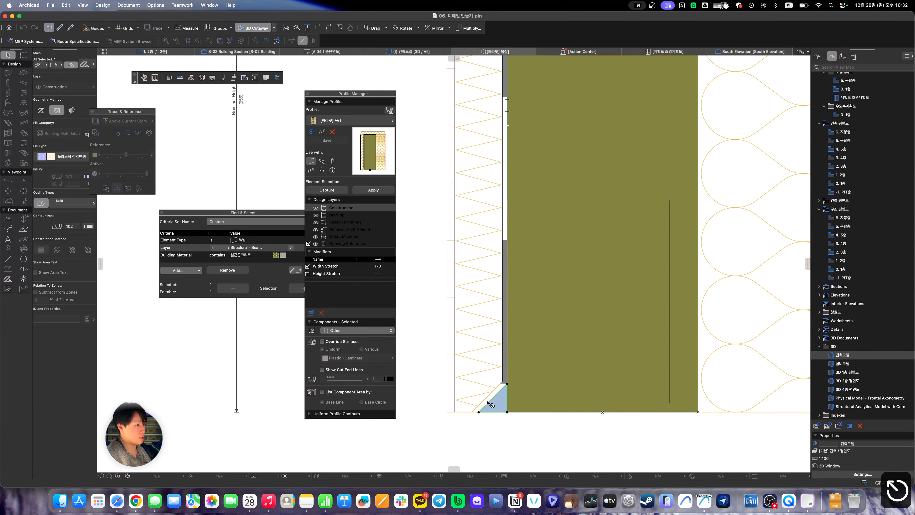
key("Escape")
Inspect the thin finish boards, outer insulation and tile layer on both sides of the parapet profile
left_click(451, 386)
scroll(533, 369, "down", 4)
middle_click_drag(537, 369, 501, 419)
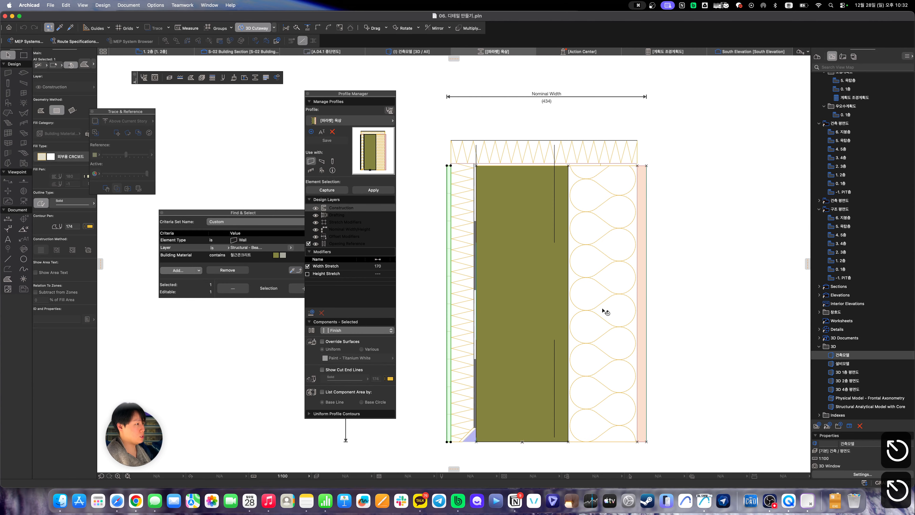
left_click(609, 301)
scroll(639, 180, "up", 5)
key("Escape")
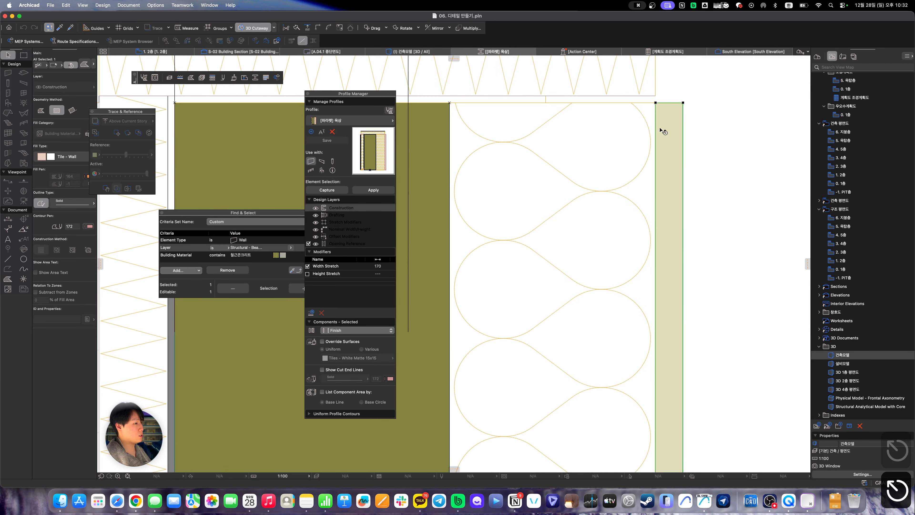
middle_click_drag(660, 126, 639, 253)
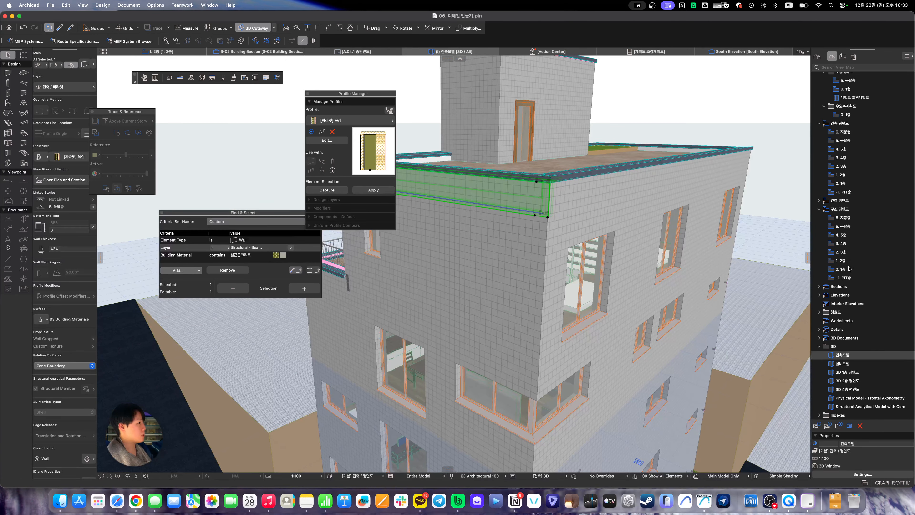
Check the 1층 and 2층 plans under 구조 평면도, ending on the 1층 plan
left_click(843, 269)
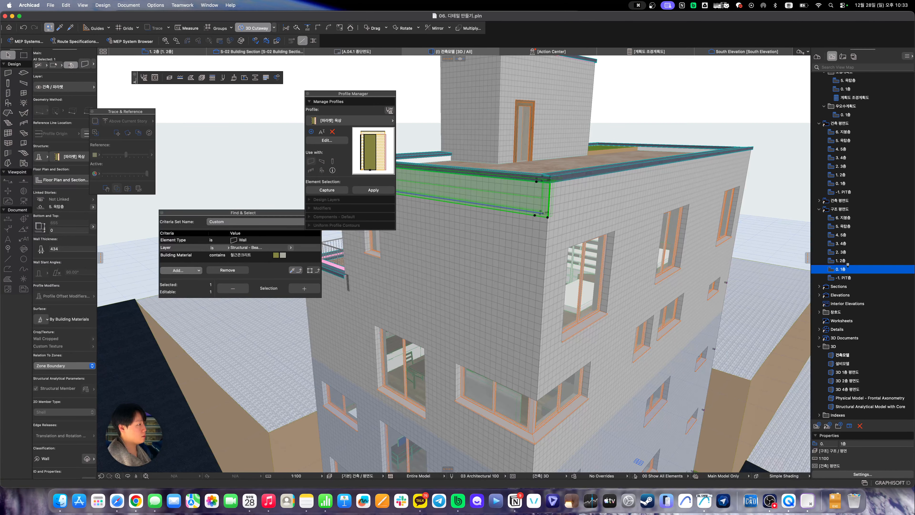
double_click(845, 268)
left_click(839, 261)
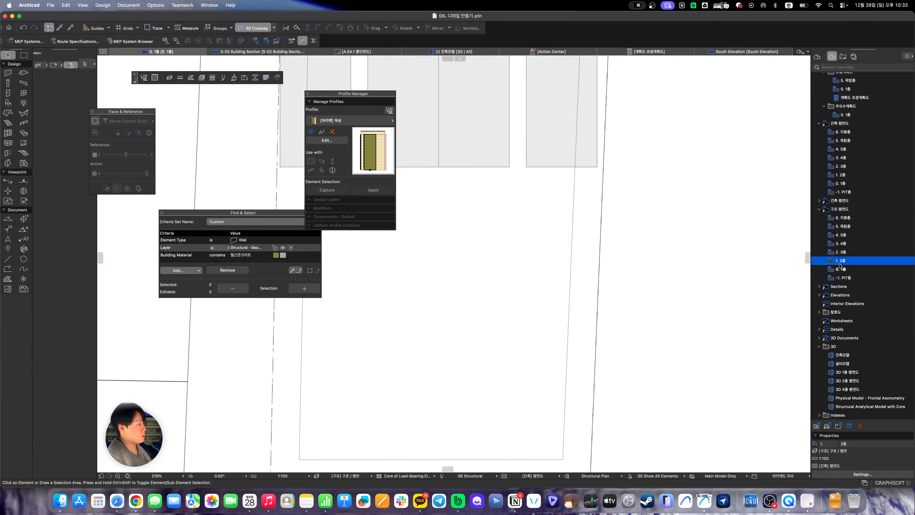
double_click(839, 264)
left_click(847, 253)
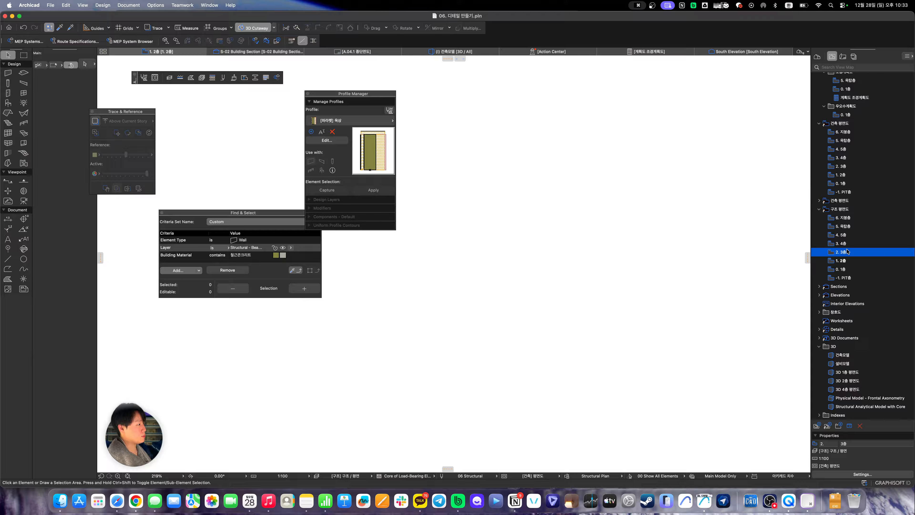
double_click(841, 268)
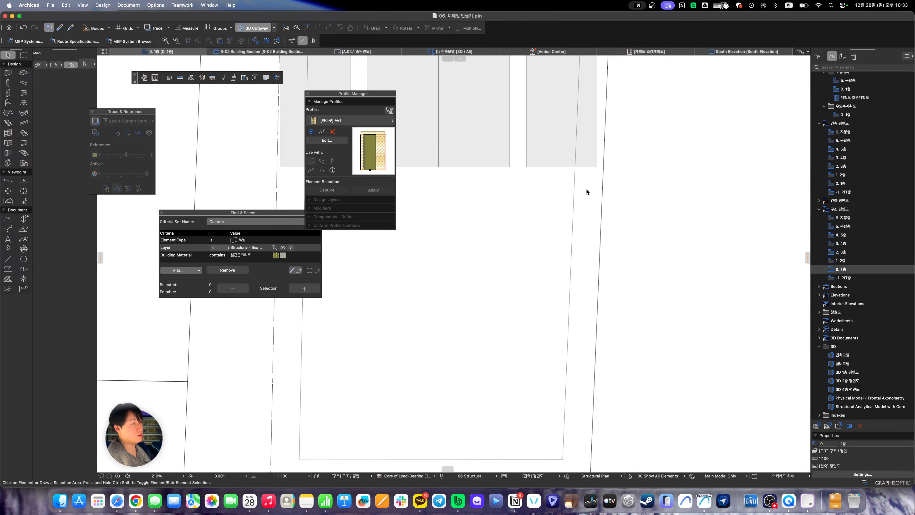
Open the 건축모델 3D view showing the whole building from its street corner
left_click(867, 376)
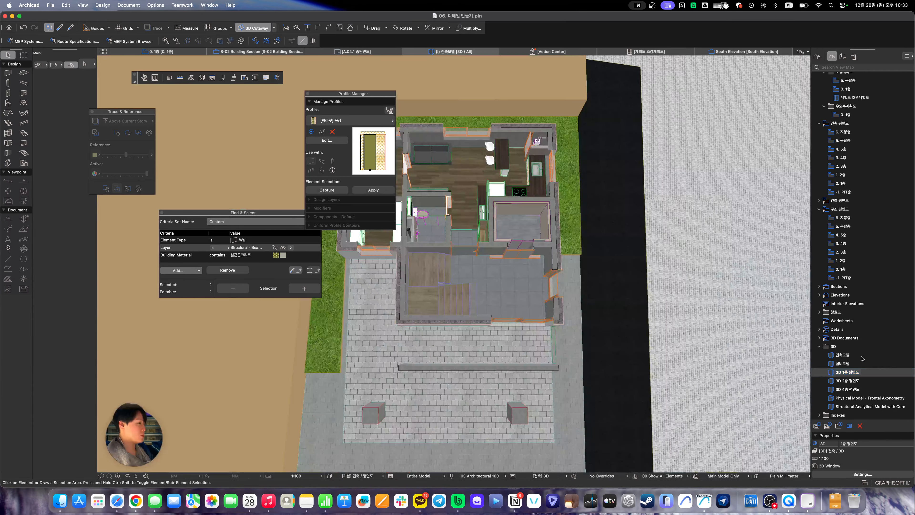
double_click(842, 355)
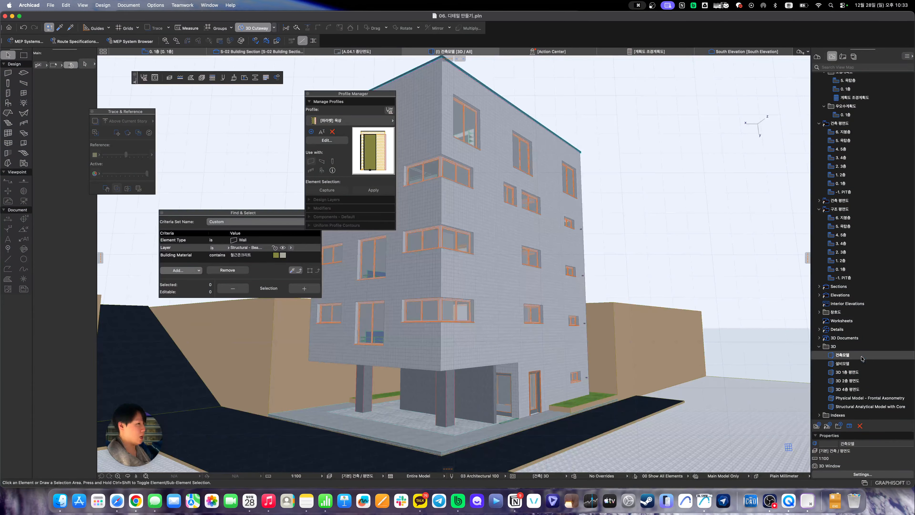
left_click(306, 262)
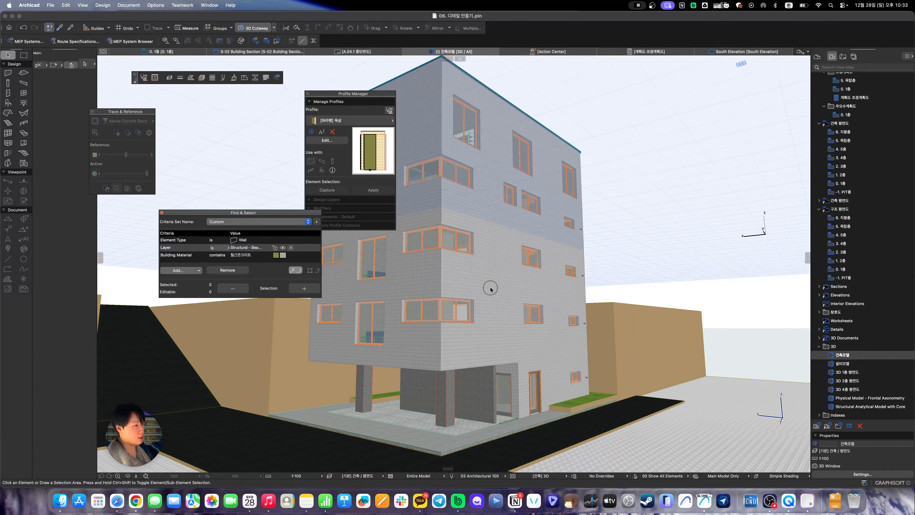
middle_click_drag(491, 289, 468, 333, "shift")
middle_click_drag(447, 301, 462, 336)
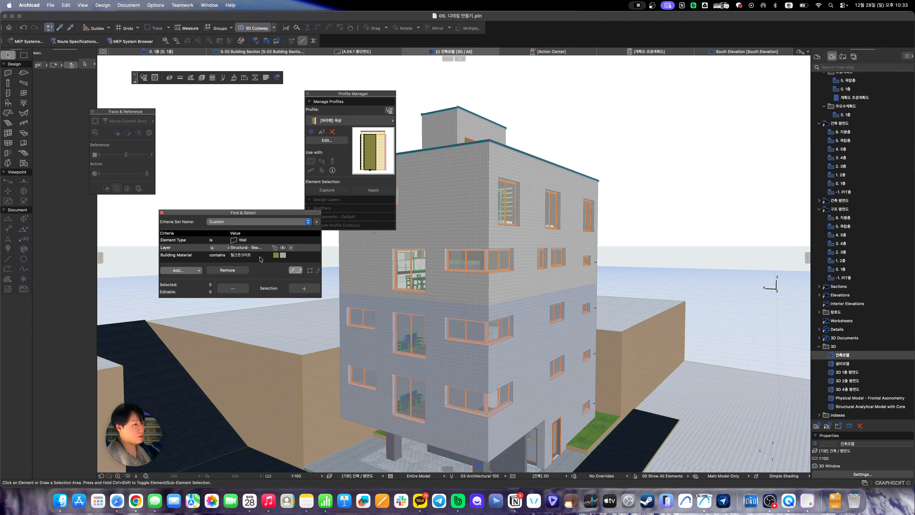
Set the Find & Select layer criterion to 건축 / 내력벽 and select all matching reinforced concrete walls
left_click(290, 248)
type("sofur")
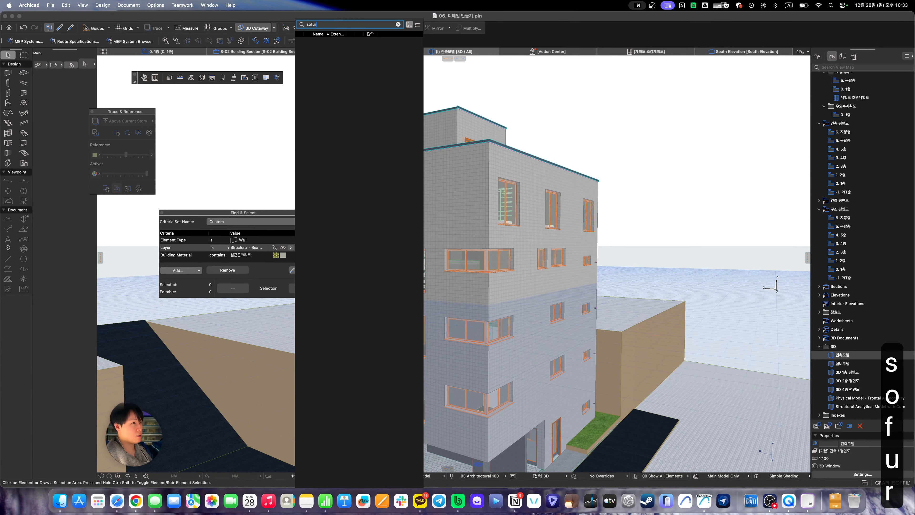
key("BackSpace")
key("BackSpace")
key("BackSpace")
key("BackSpace")
key("BackSpace")
type("ㄱ벽")
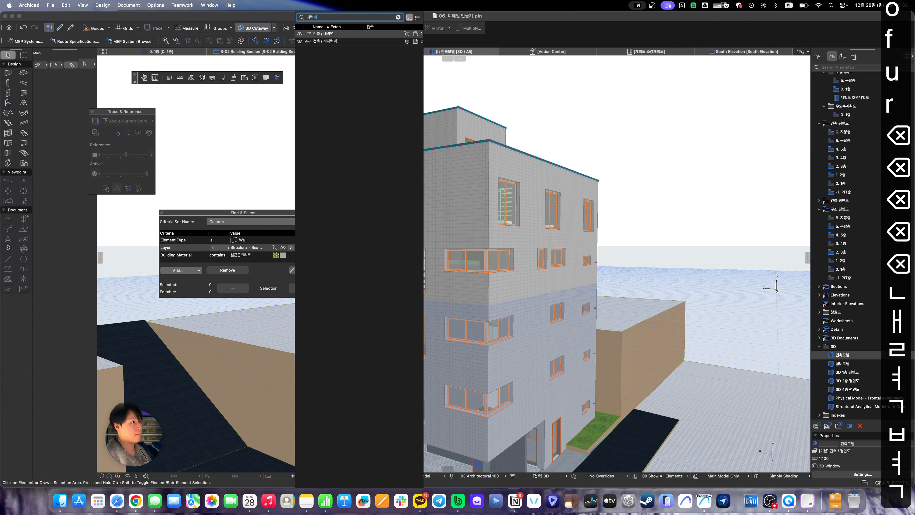
key("Return")
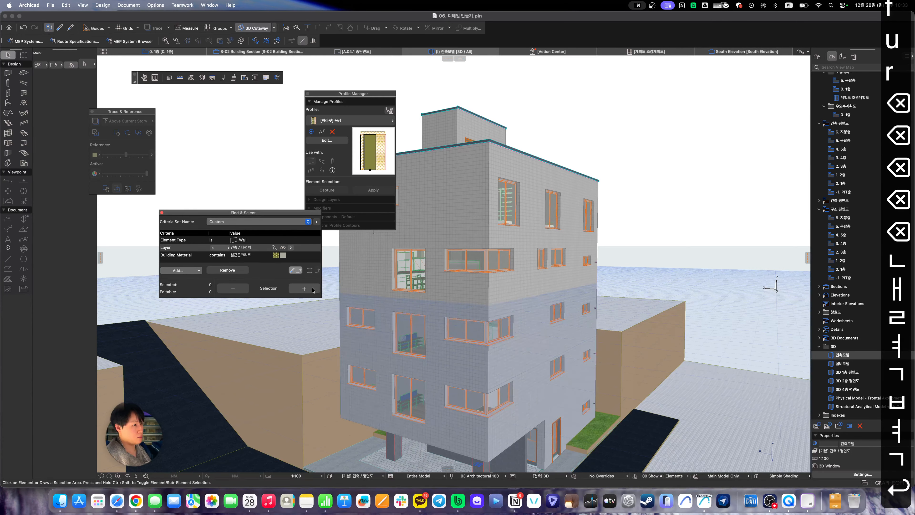
Set the selected walls' structural function to Load-Bearing Element, keeping them as shell structural members, and clear the selection
key("super+t")
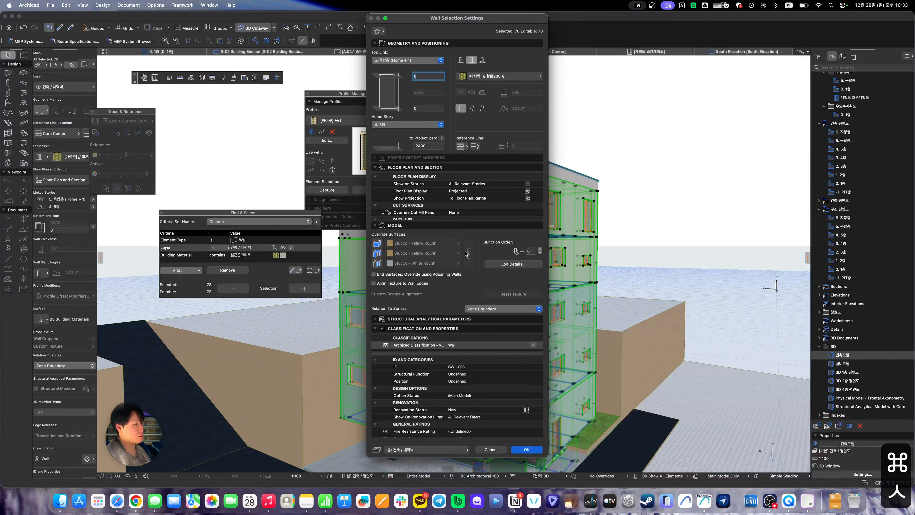
left_click(378, 322)
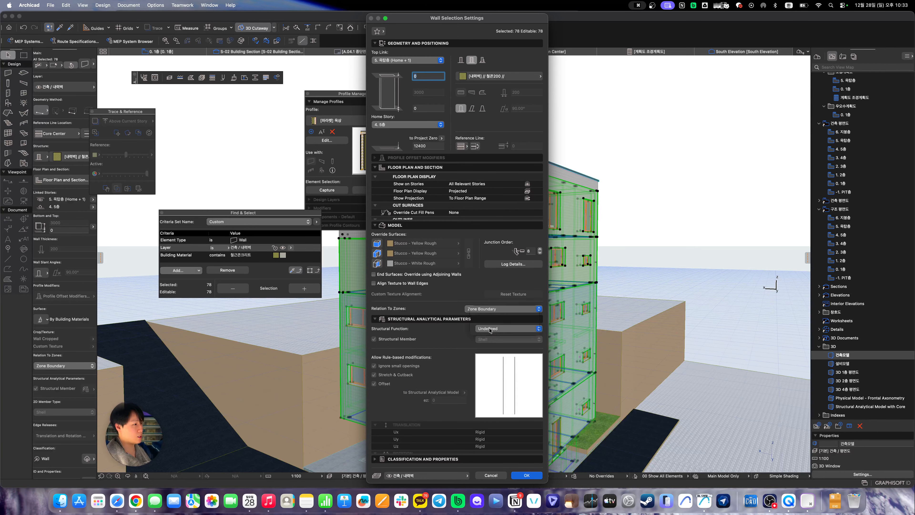
left_click(504, 329)
left_click(495, 312)
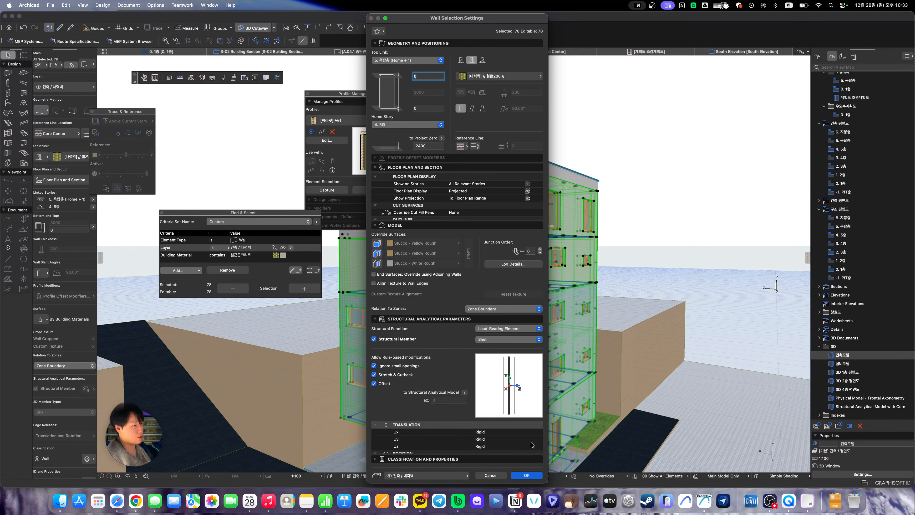
left_click(526, 475)
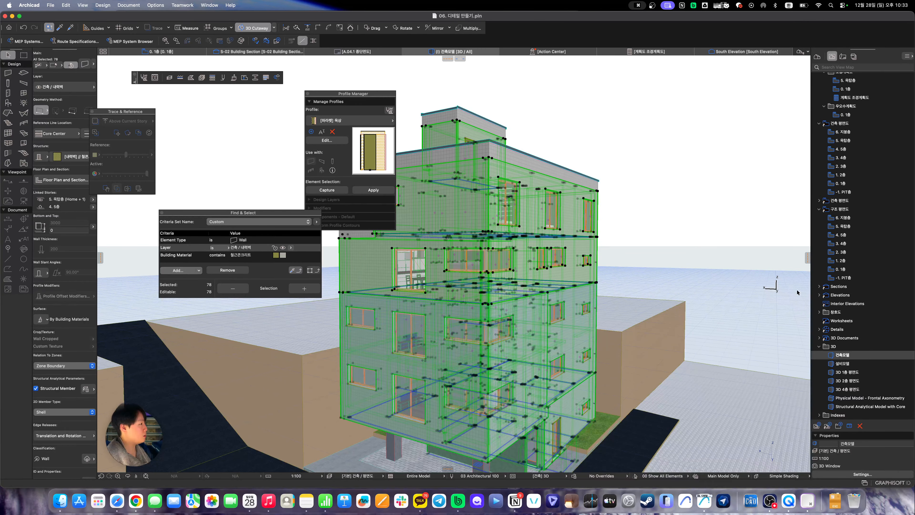
key("Escape")
Open the 1층 plan under 구조 평면도, move the floating palettes clear of the drawing, and check the 3층 structural plan
left_click(841, 269)
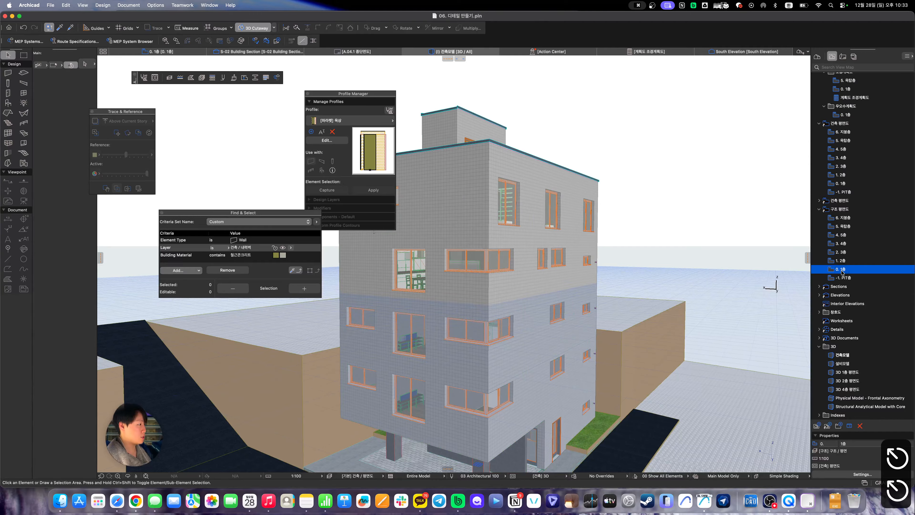
double_click(841, 270)
scroll(468, 349, "down", 3)
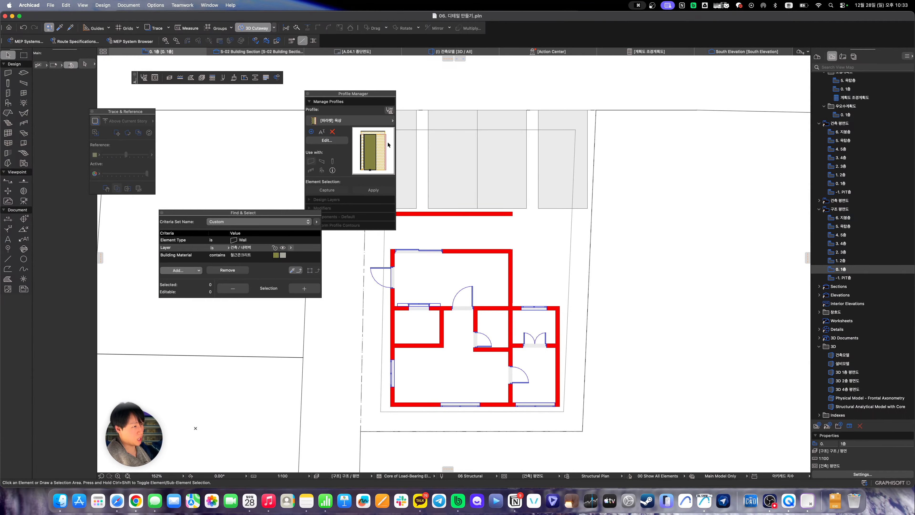
left_click_drag(358, 96, 282, 96)
left_click_drag(198, 215, 159, 283)
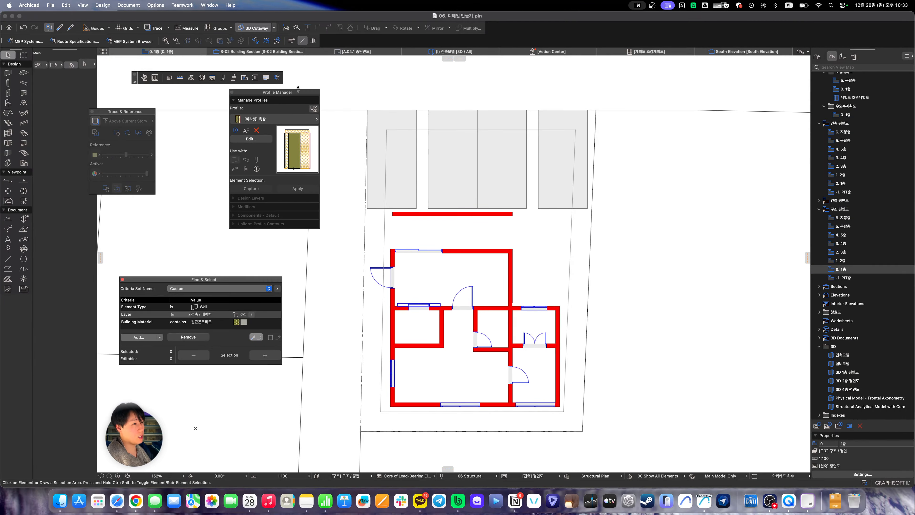
left_click_drag(278, 92, 222, 108)
left_click(850, 261)
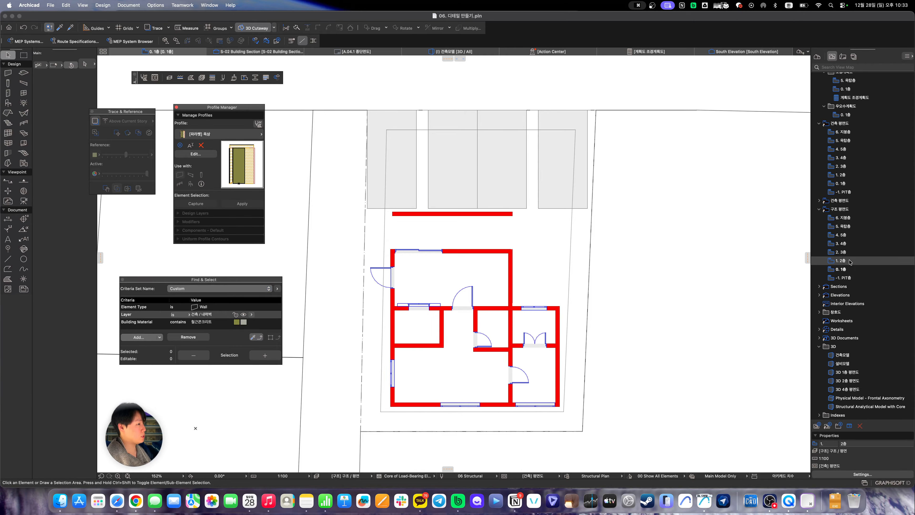
left_click(851, 252)
left_click(847, 269)
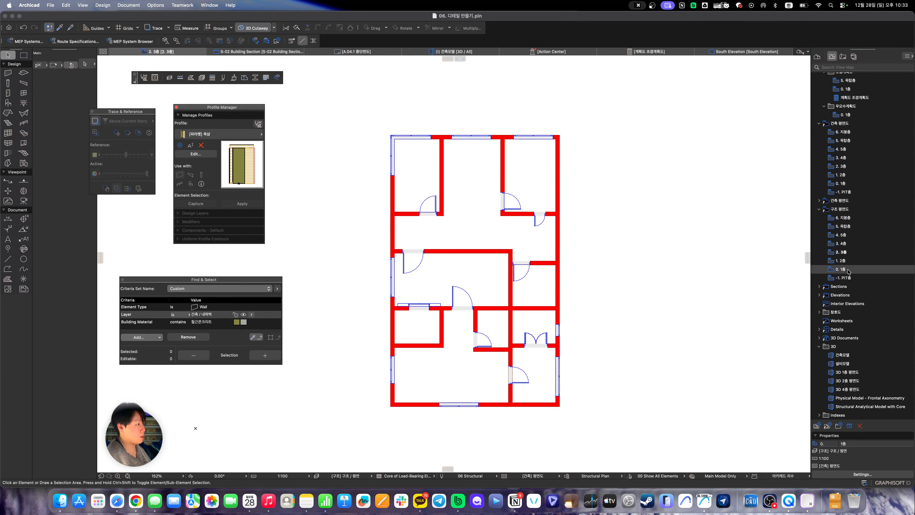
Assign the two 600 x 600 columns between the parking spaces on the architectural 1층 plan to the 구조 / 기둥 layer
left_click(847, 184)
left_click(422, 179)
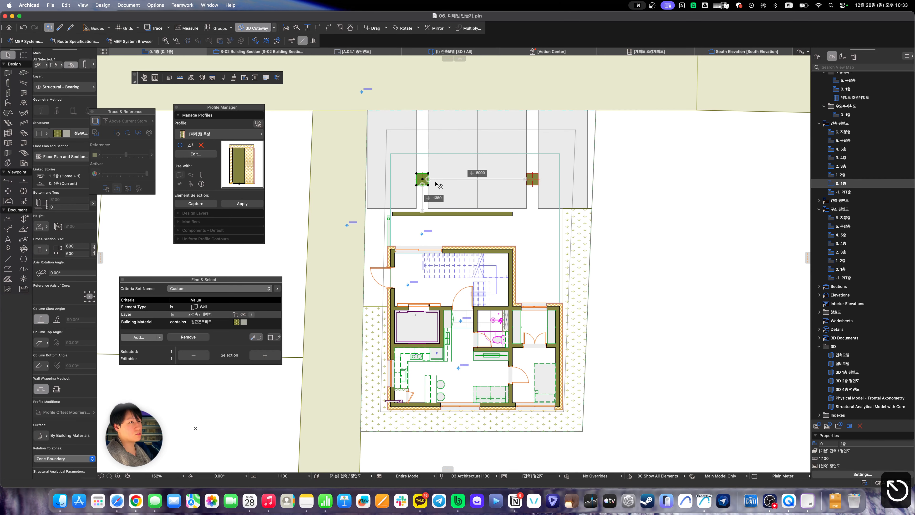
key("Escape")
key("Escape")
left_click(533, 179)
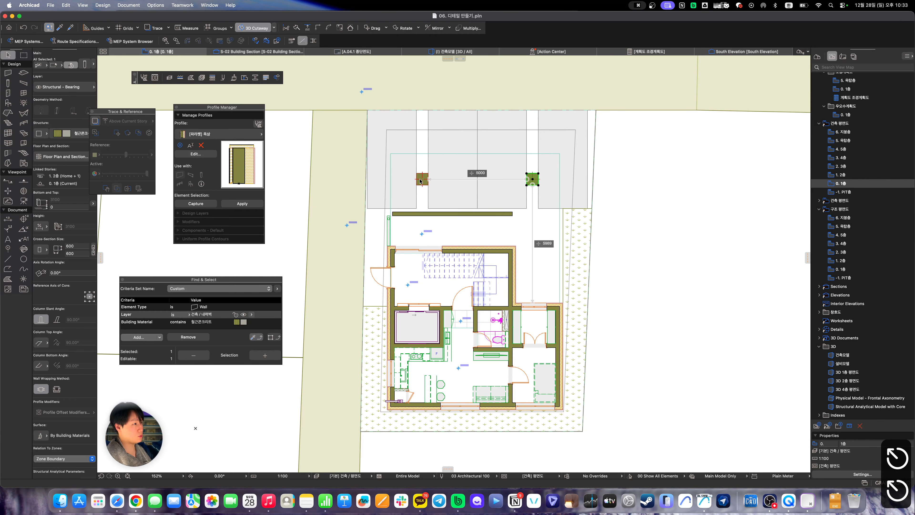
left_click(422, 179, "shift")
left_click(66, 88)
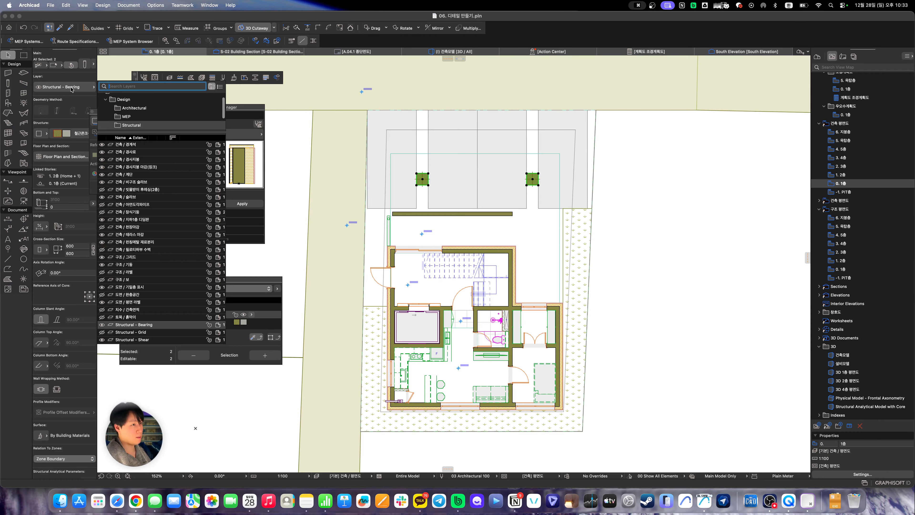
type("rlend")
key("BackSpace")
key("BackSpace")
key("BackSpace")
key("BackSpace")
key("BackSpace")
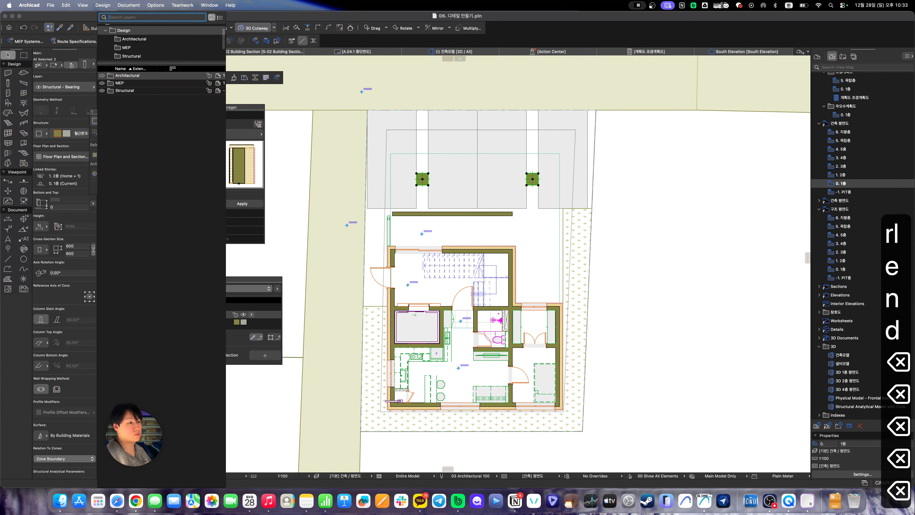
type("기둥")
key("Down")
key("Return")
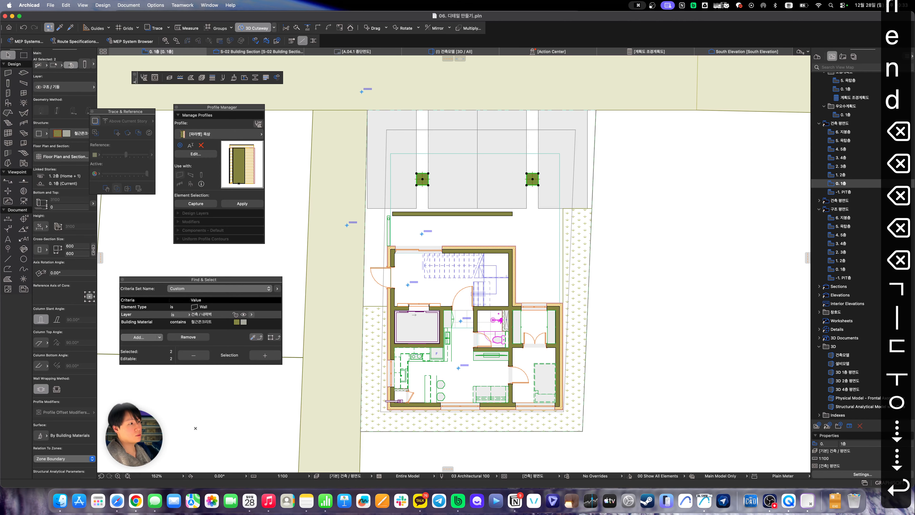
Check the parking columns on the 1층 plan under 구조 평면도
double_click(840, 269)
key("Escape")
key("Escape")
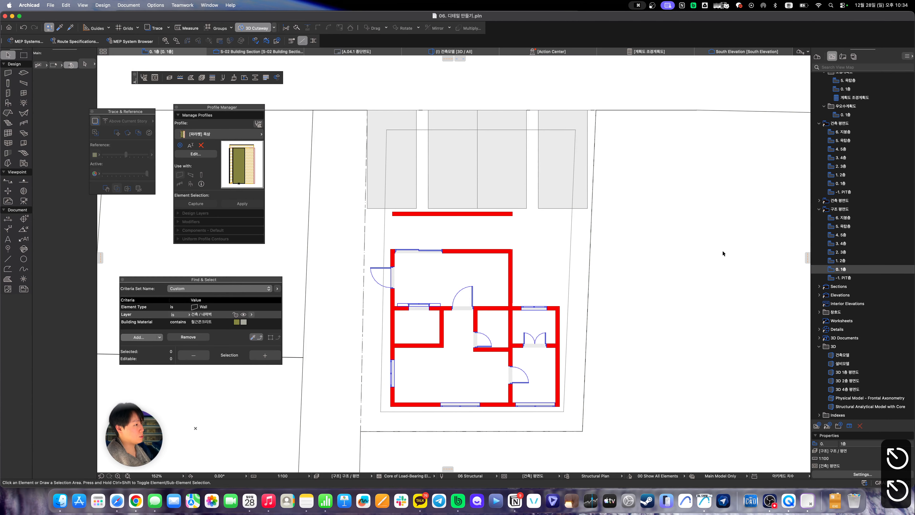
middle_click_drag(625, 244, 630, 252)
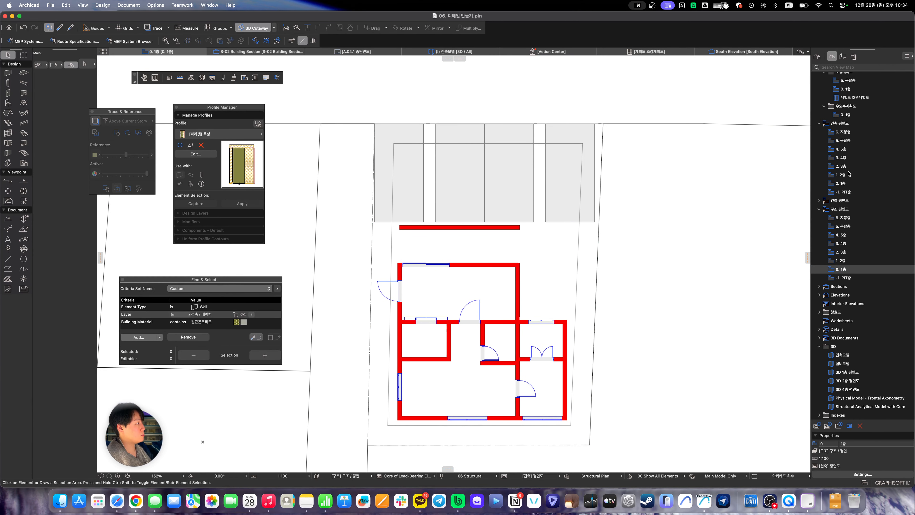
Set the structural function of both parking columns to Load-Bearing Element from the architectural 1층 plan
double_click(840, 183)
left_click(429, 195)
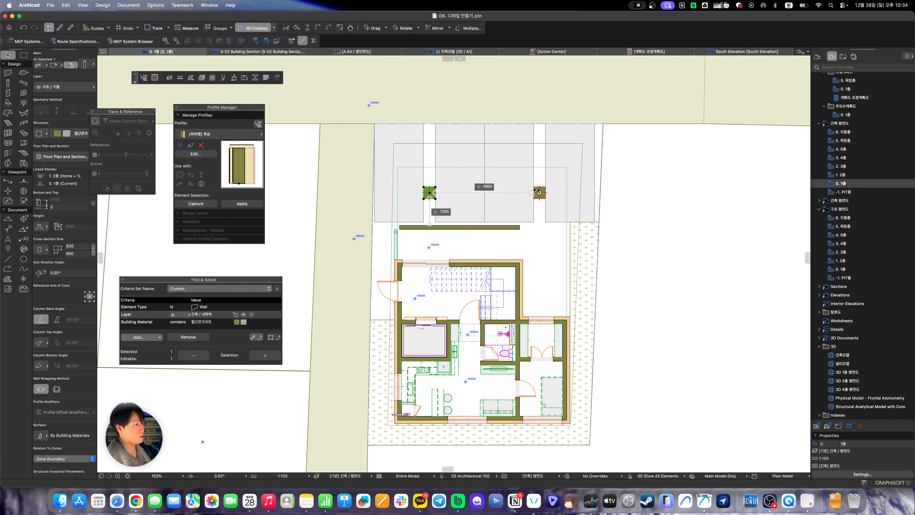
left_click(539, 193, "shift")
key("super+t")
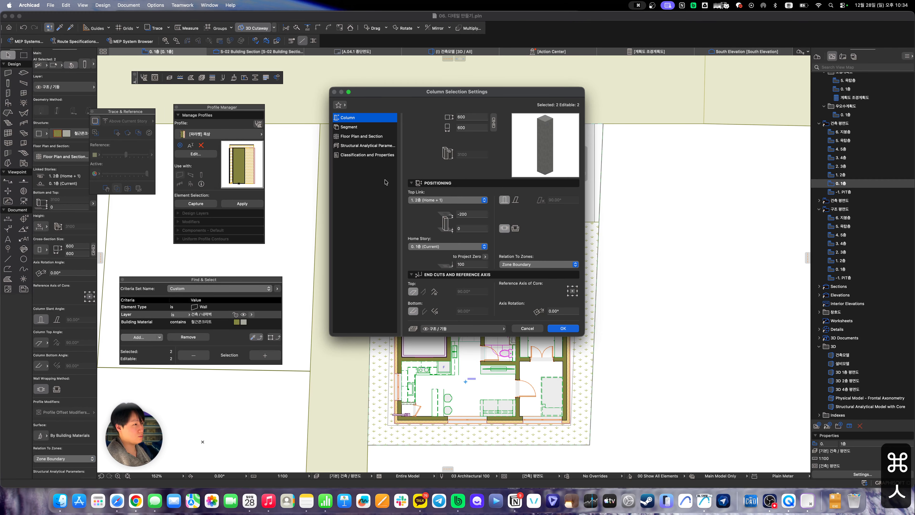
left_click(375, 145)
left_click(561, 193)
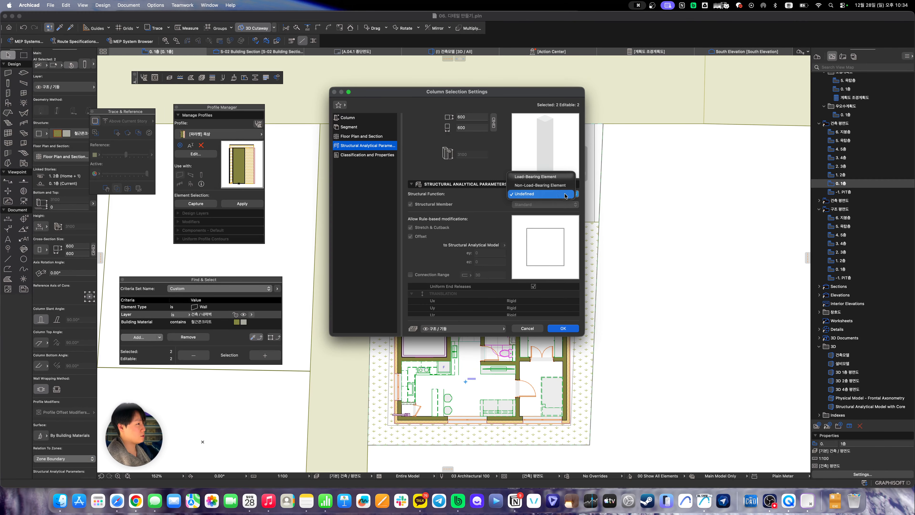
left_click(563, 177)
left_click(567, 327)
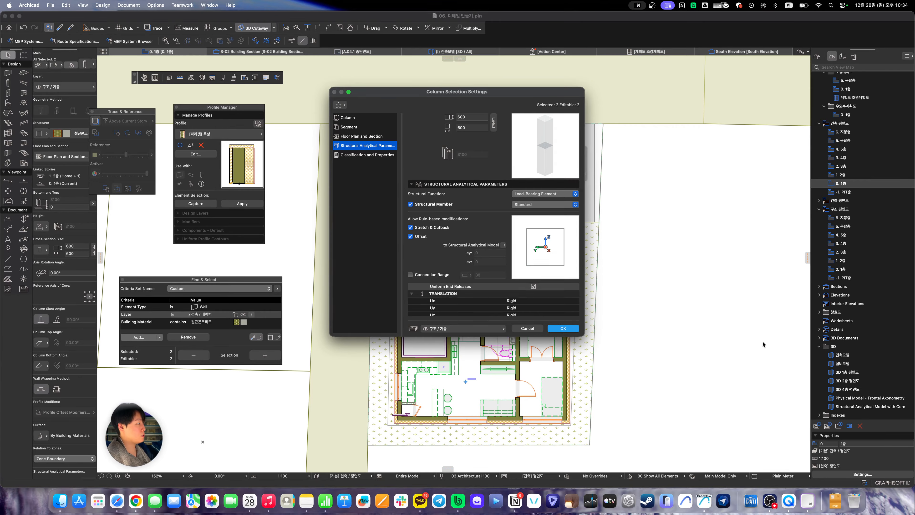
Check the load-bearing elements on the 1층 and 3층 plans under 구조 평면도, ending on 1층
left_click(822, 270)
left_click(841, 258)
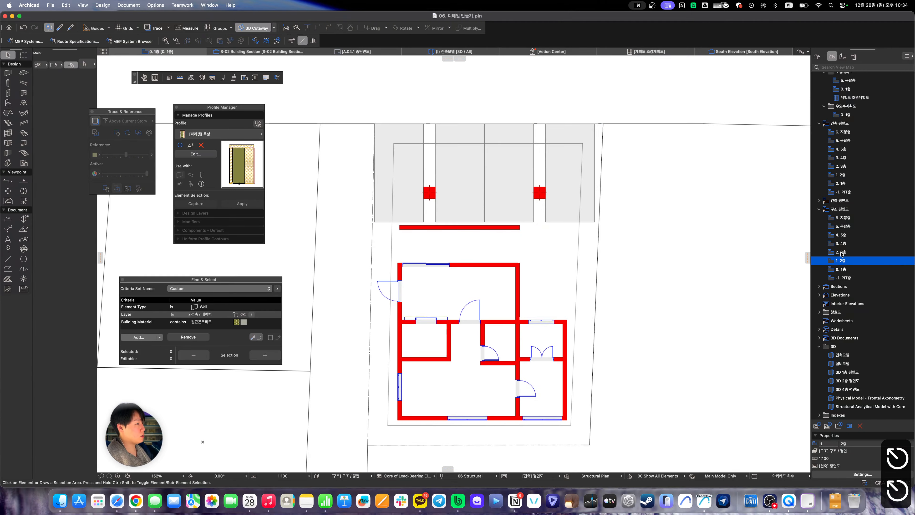
left_click(840, 269)
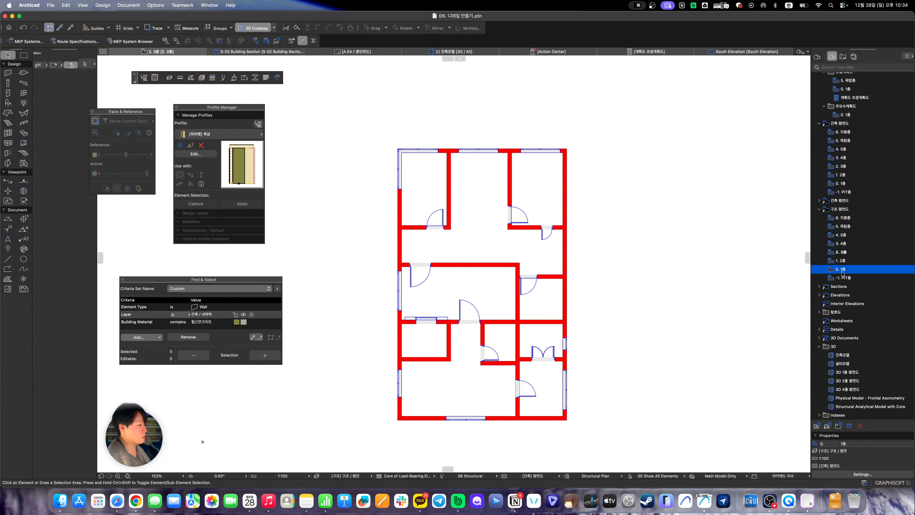
scroll(530, 406, "up", 5)
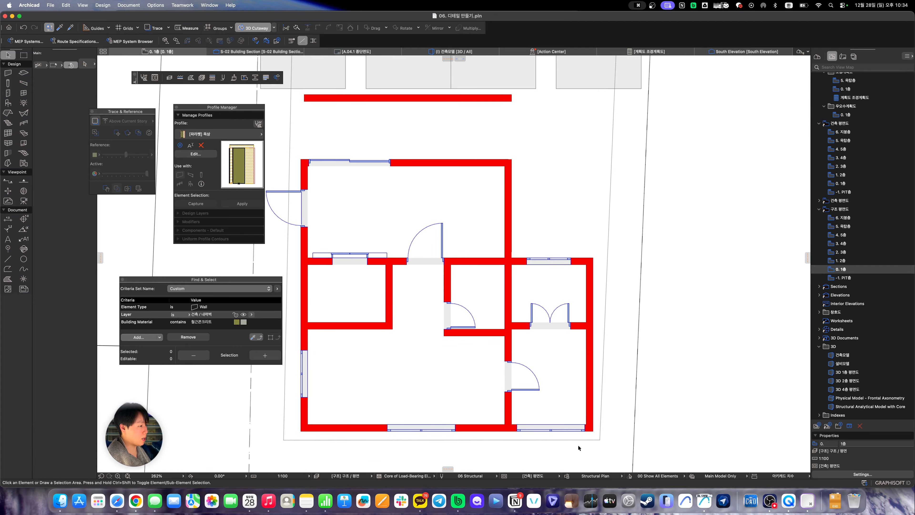
Examine the Structural Plan graphic override combination and the criteria and override style of its Structural - Load-Bearing rule
left_click(569, 476)
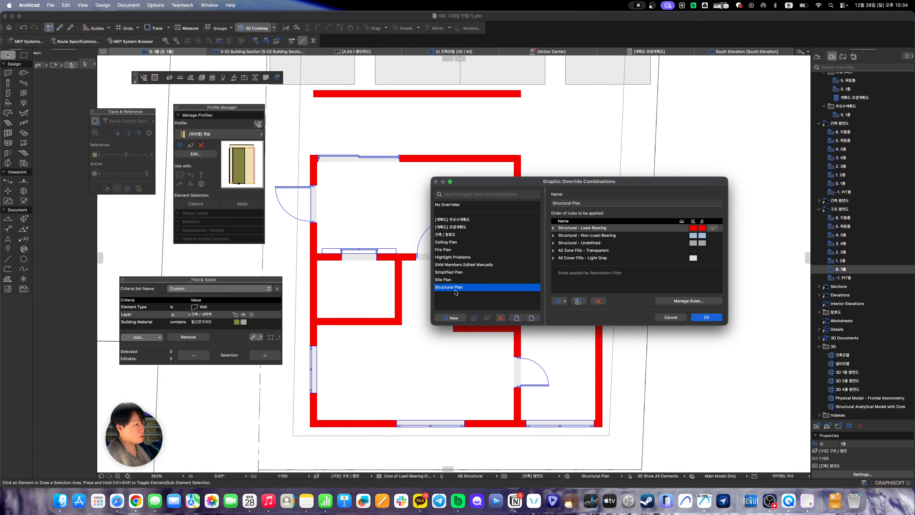
left_click_drag(506, 184, 419, 183)
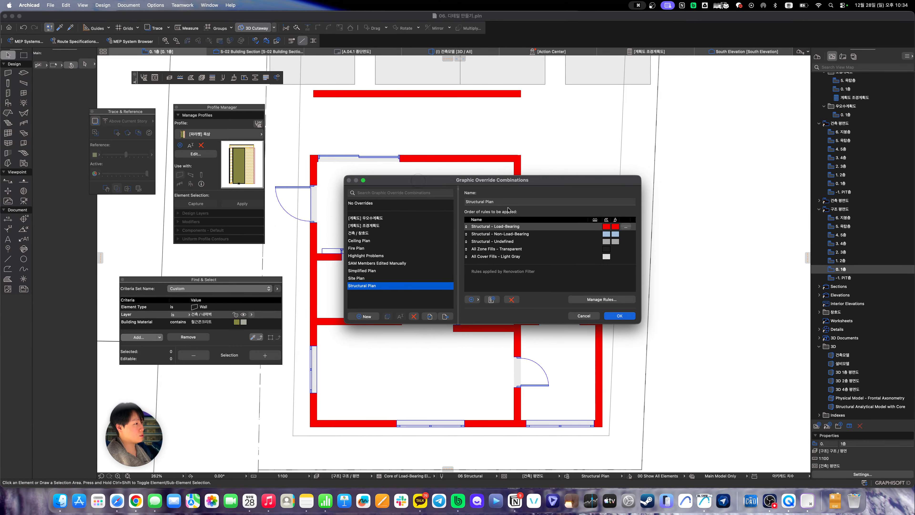
double_click(549, 227)
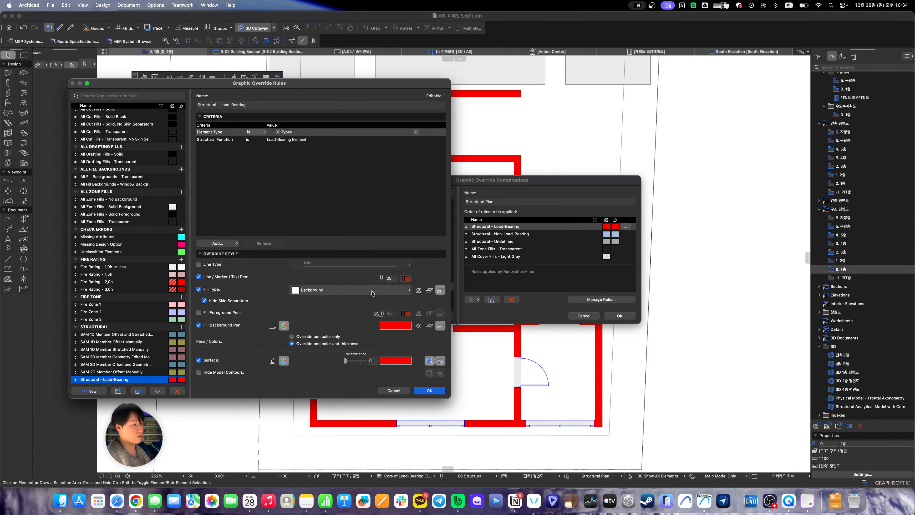
left_click(398, 392)
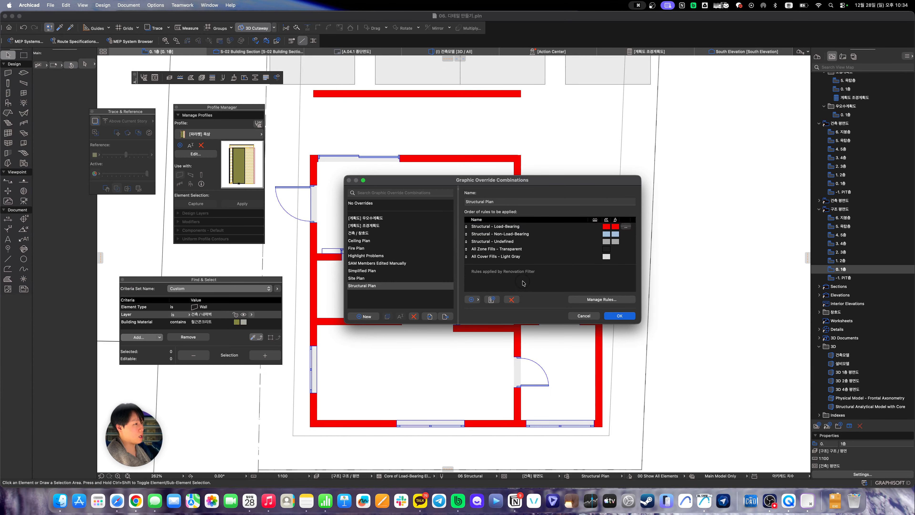
left_click(586, 316)
scroll(549, 284, "down", 3)
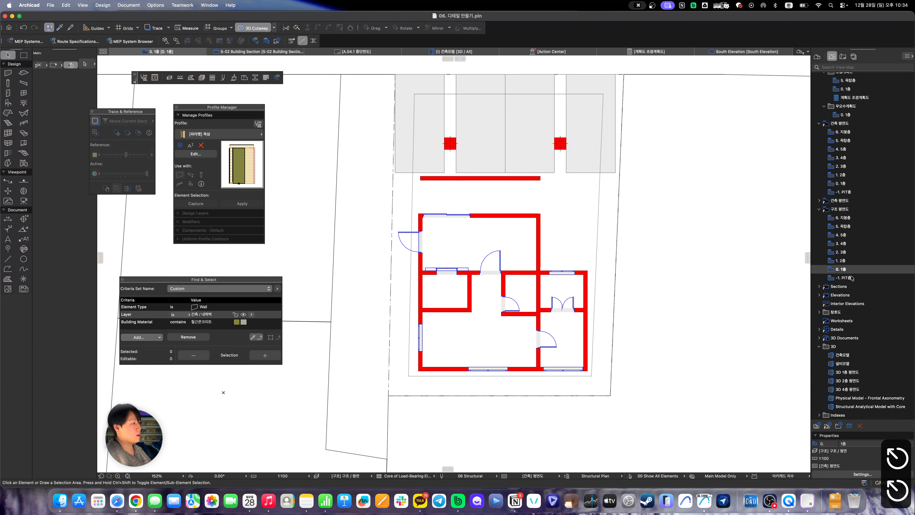
Rename the Structural Plan graphic override combination to [구조] 평면도
left_click(857, 263)
left_click(843, 269)
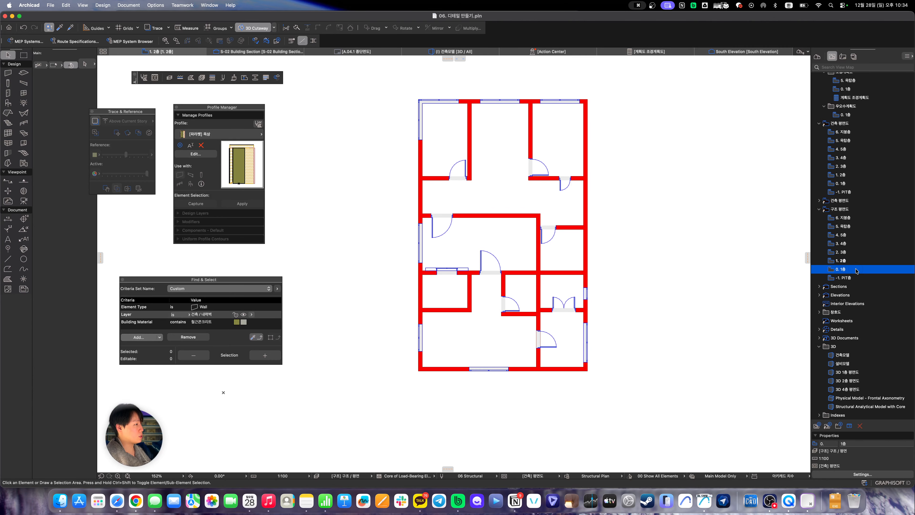
middle_click_drag(763, 319, 761, 328)
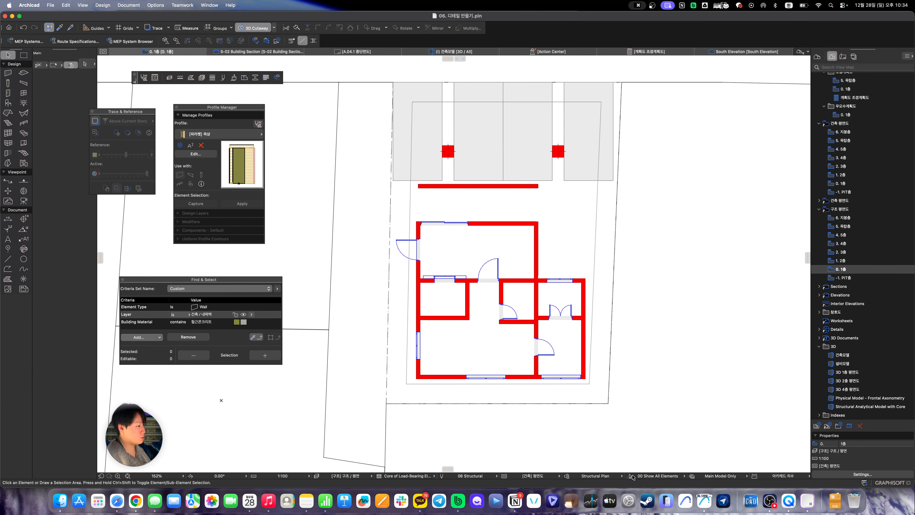
left_click(569, 477)
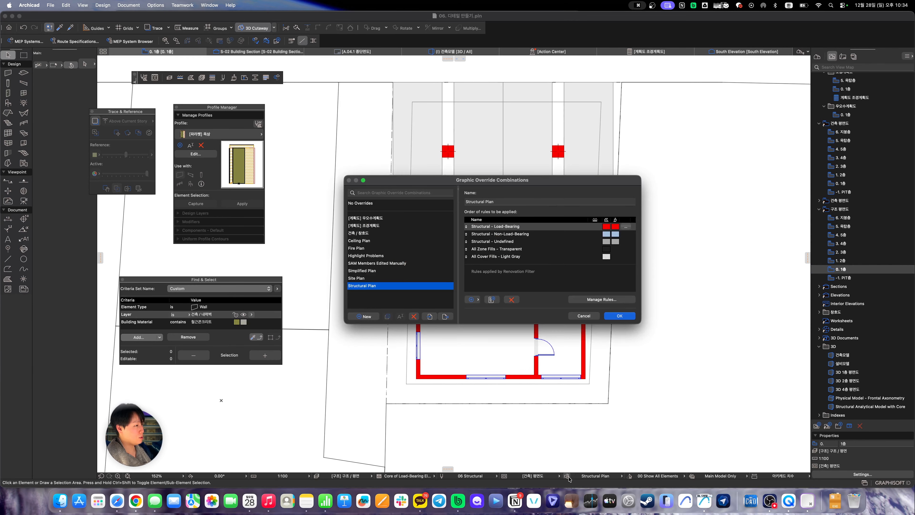
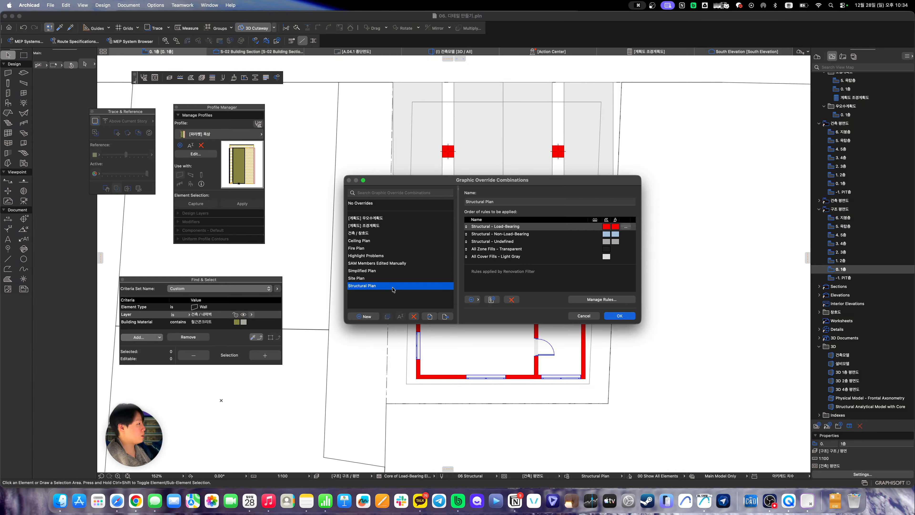
left_click(499, 201)
type("[구조")
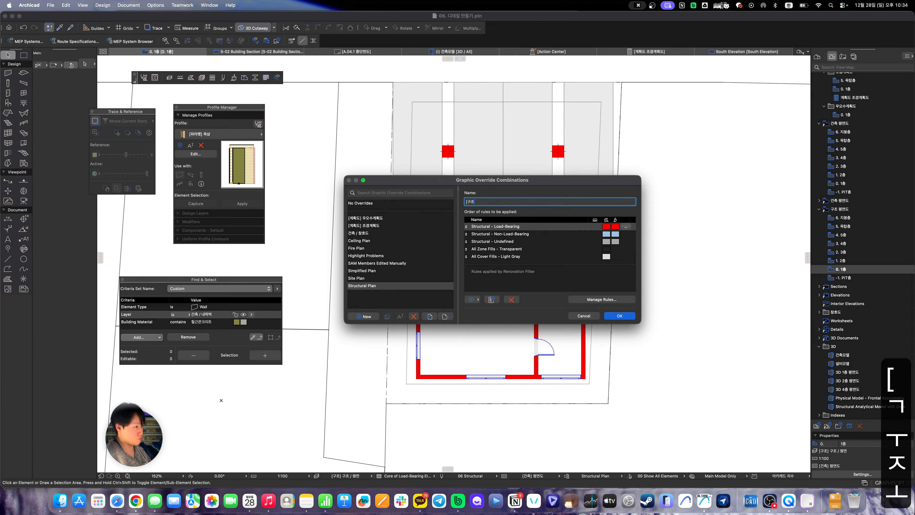
type("] 평면도")
key("Return")
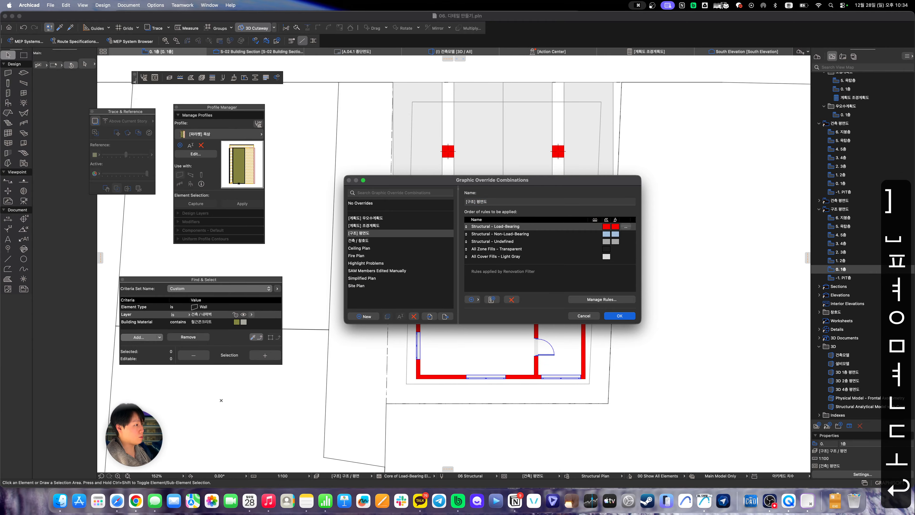
left_click(634, 315)
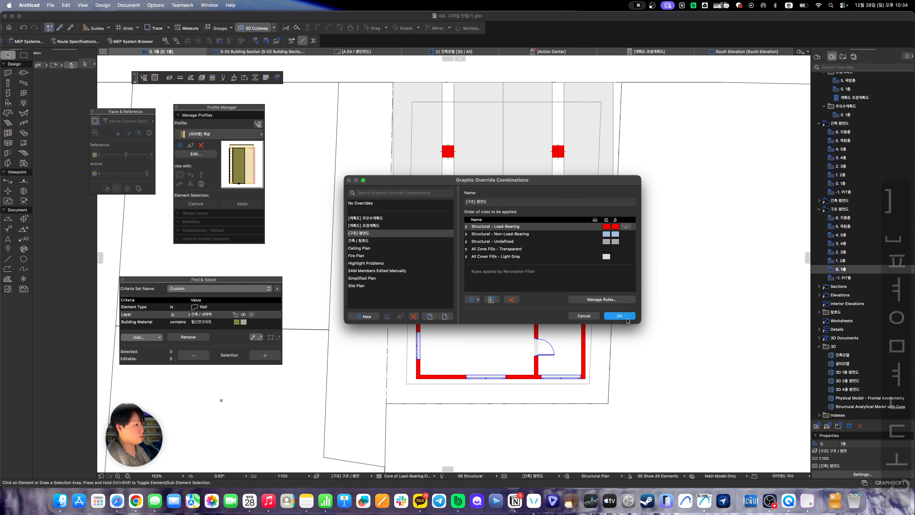
Check the door and window display on the 4층, 5층 and 옥탑층 plans under 구조 평면도
scroll(559, 295, "up", 3)
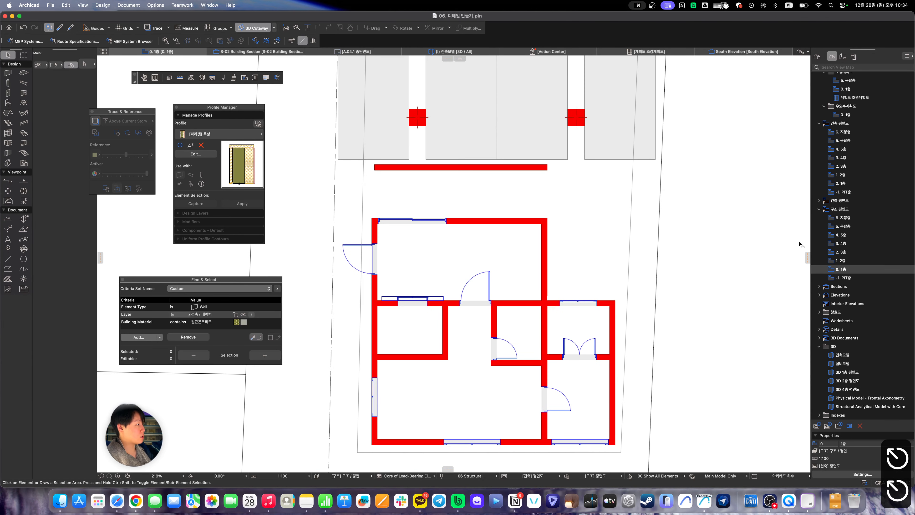
double_click(843, 243)
left_click(849, 235)
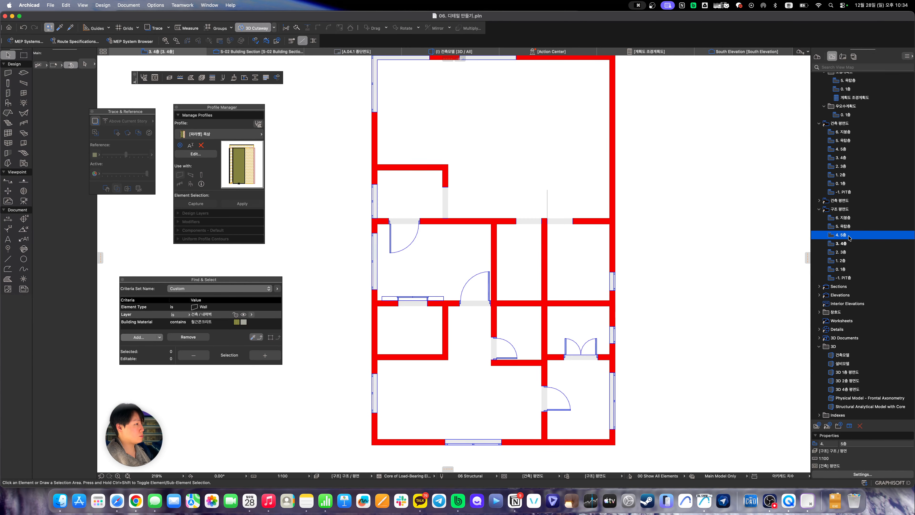
double_click(849, 235)
scroll(684, 267, "up", 2)
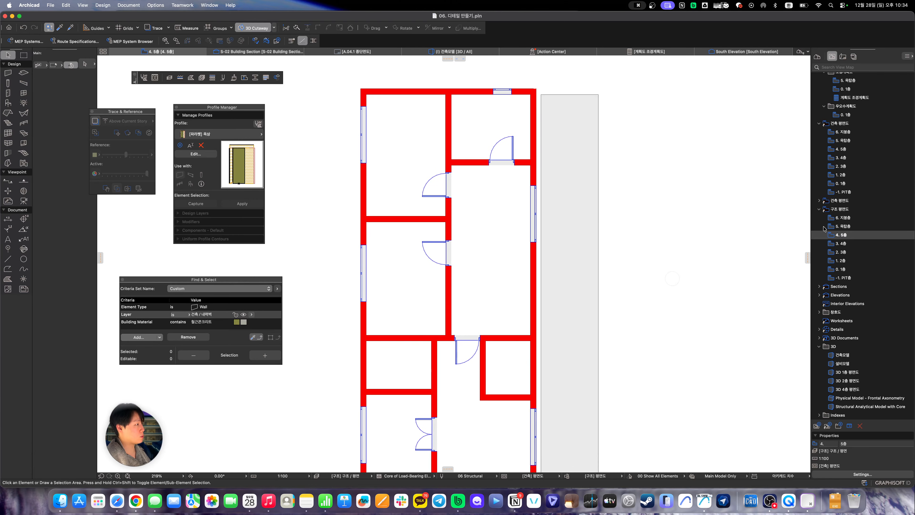
left_click(852, 227)
left_click(853, 237)
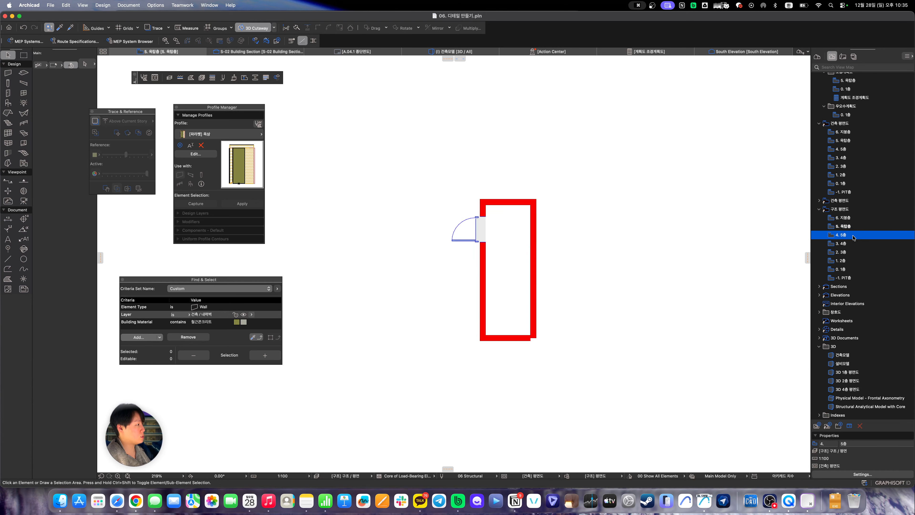
Create a new model view option combination named [구조] 평면도 based on [건축] 평면도
left_click(504, 476)
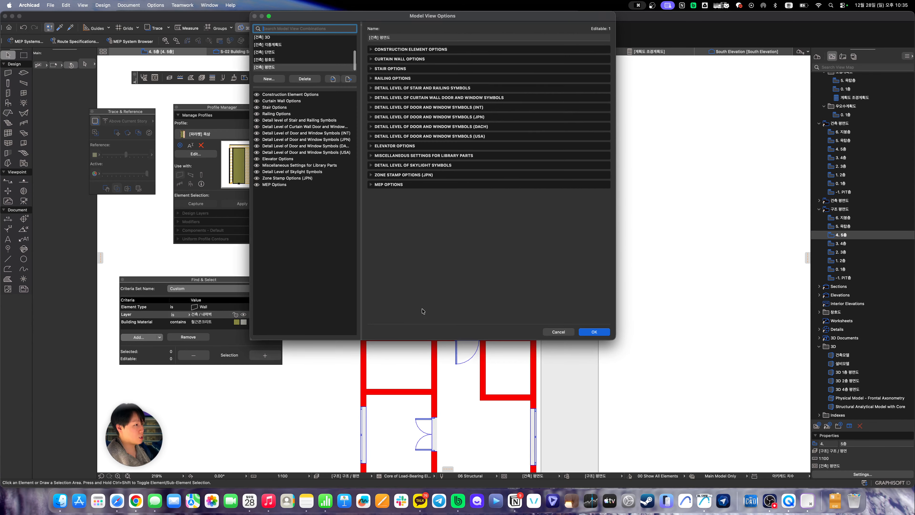
left_click(276, 81)
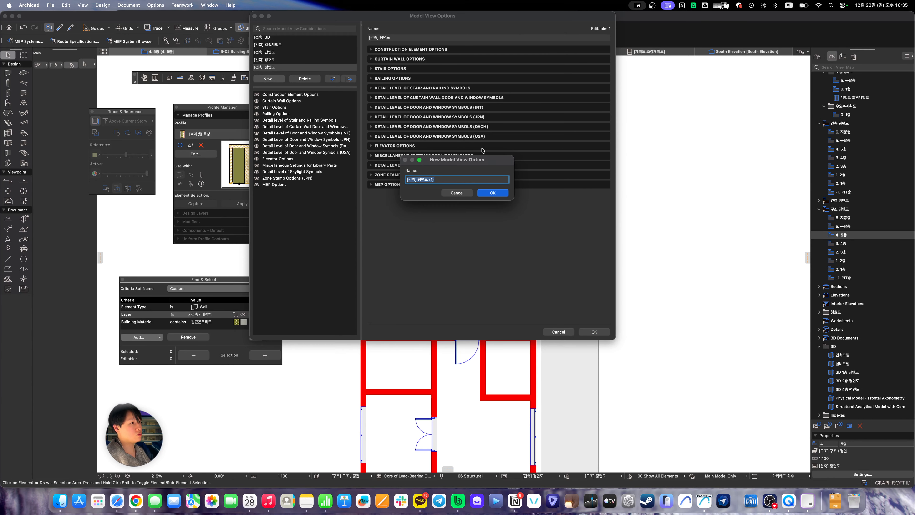
key("Right")
key("BackSpace")
key("BackSpace")
key("BackSpace")
key("BackSpace")
key("BackSpace")
key("BackSpace")
key("BackSpace")
key("BackSpace")
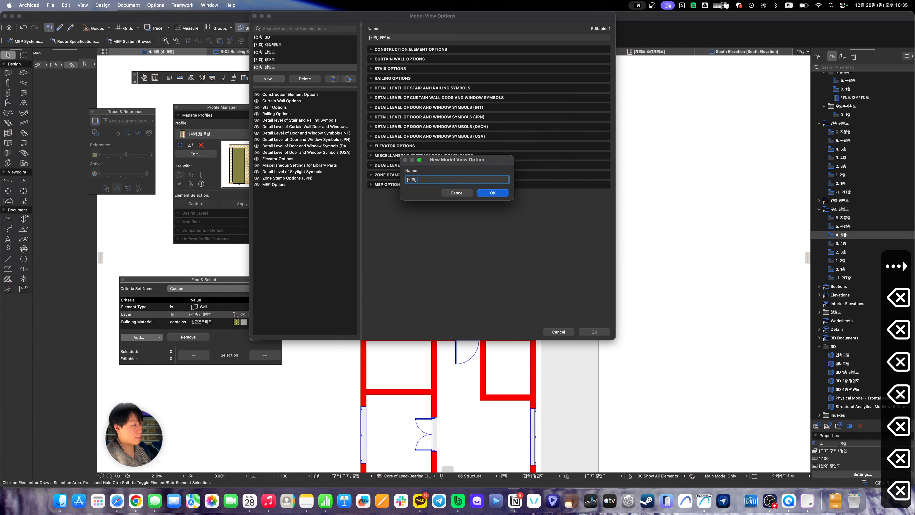
key("Left")
key("BackSpace")
key("BackSpace")
type("구조 ㅍ")
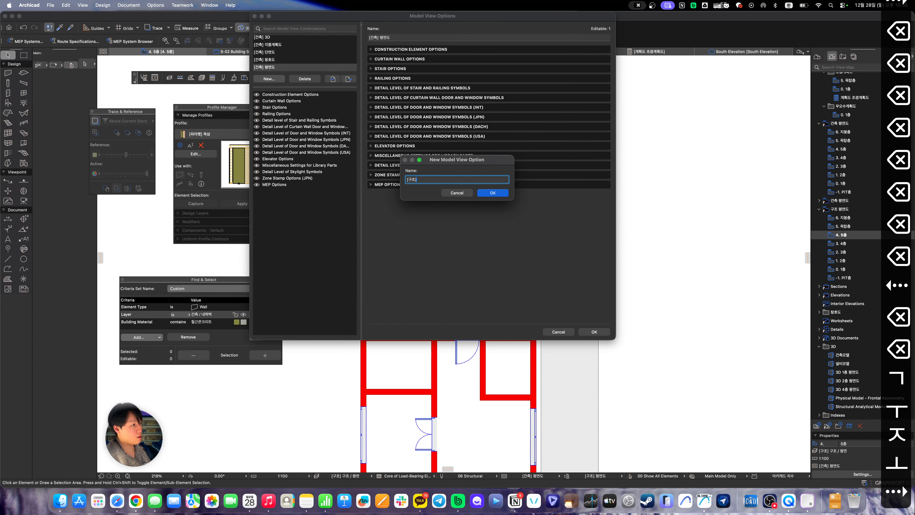
type("ㅕㅇ면도")
key("Return")
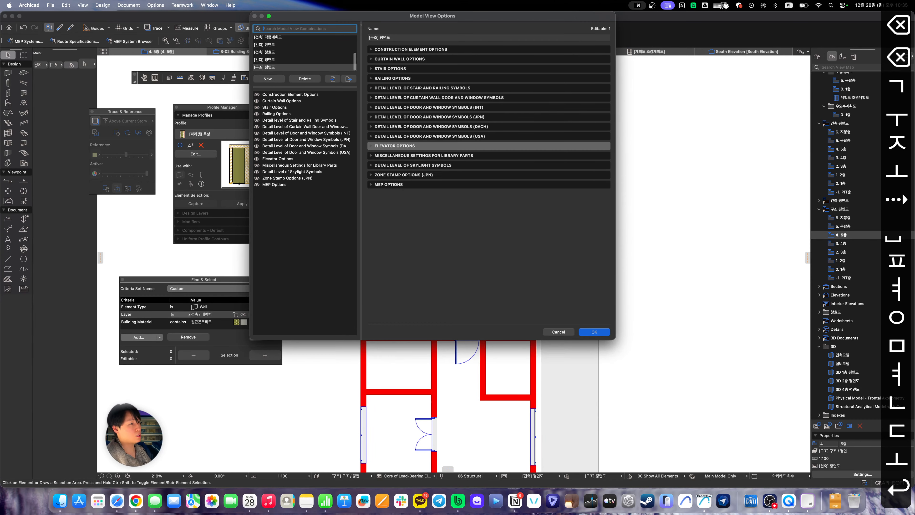
Set doors, windows and skylights to Show Opening only in the [구조] 평면도 model view options
left_click(405, 50)
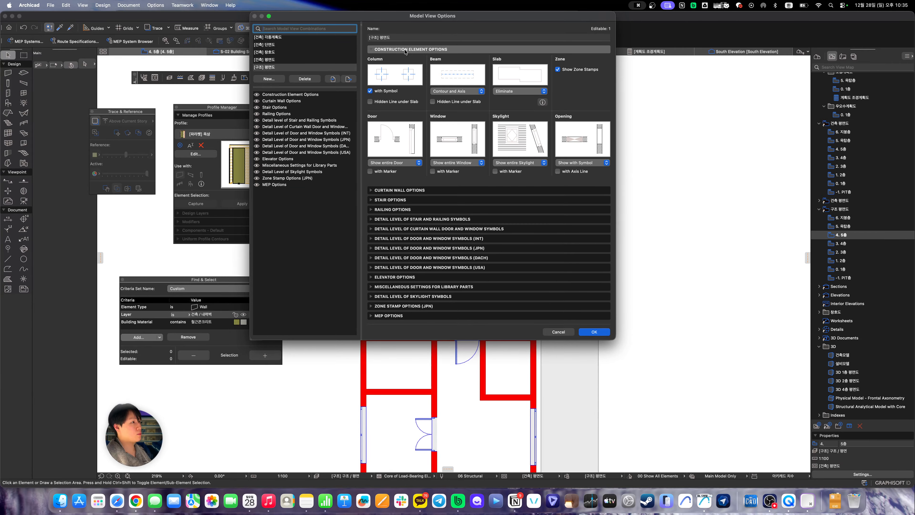
left_click(400, 163)
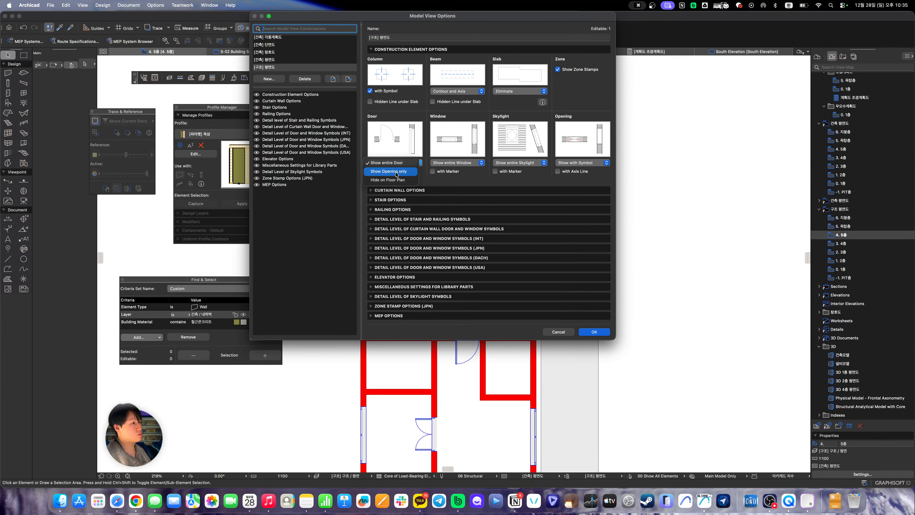
left_click(388, 172)
left_click(457, 162)
left_click(452, 171)
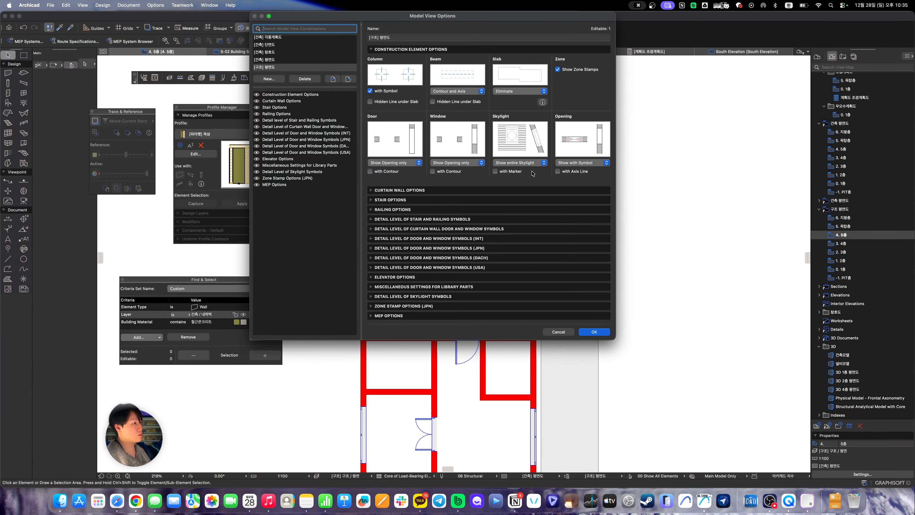
left_click(582, 163)
left_click(581, 163)
left_click(518, 162)
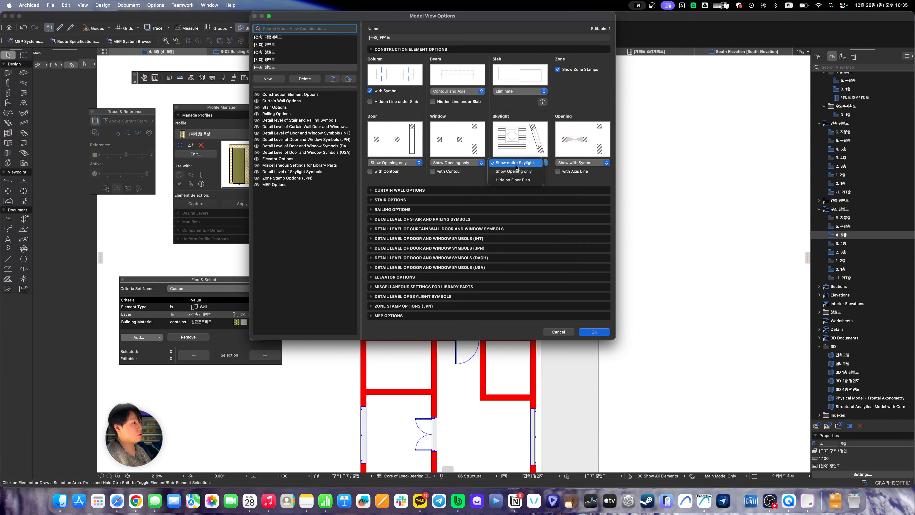
left_click(513, 171)
left_click(593, 332)
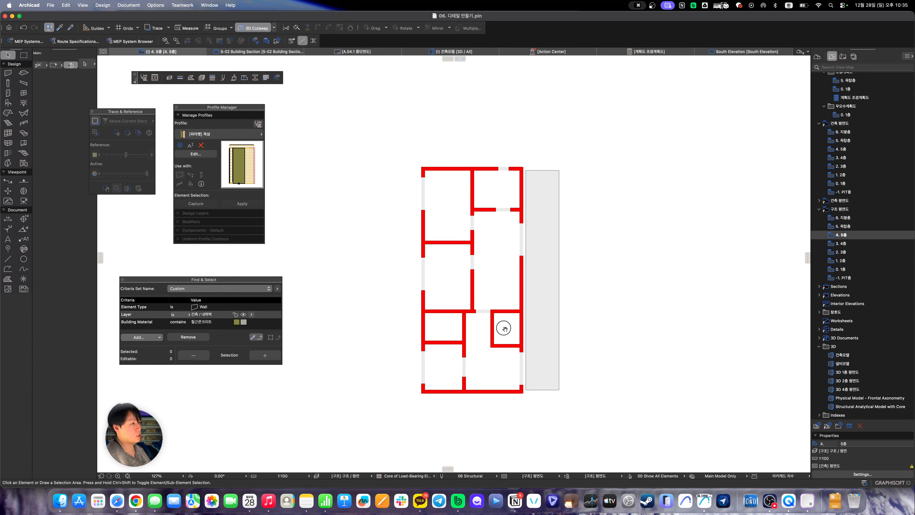
Try to change the model view options of all 구조 평면도 views from 지붕층 to PIT층 through their view settings
left_click(841, 244)
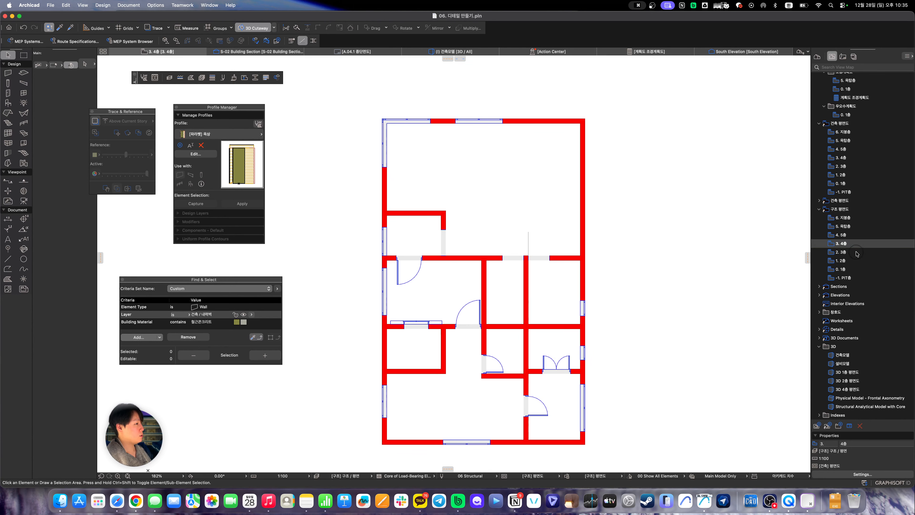
left_click(855, 224)
left_click(854, 218)
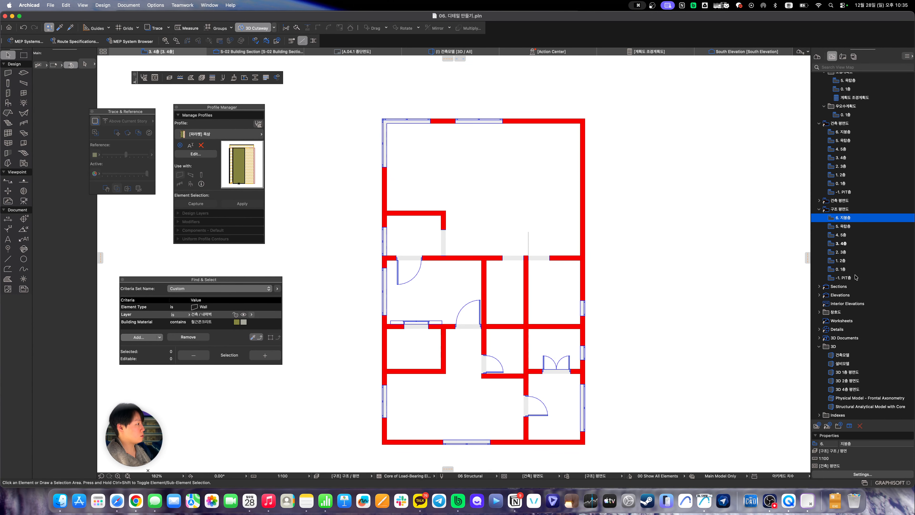
left_click(856, 279, "shift")
left_click(862, 474)
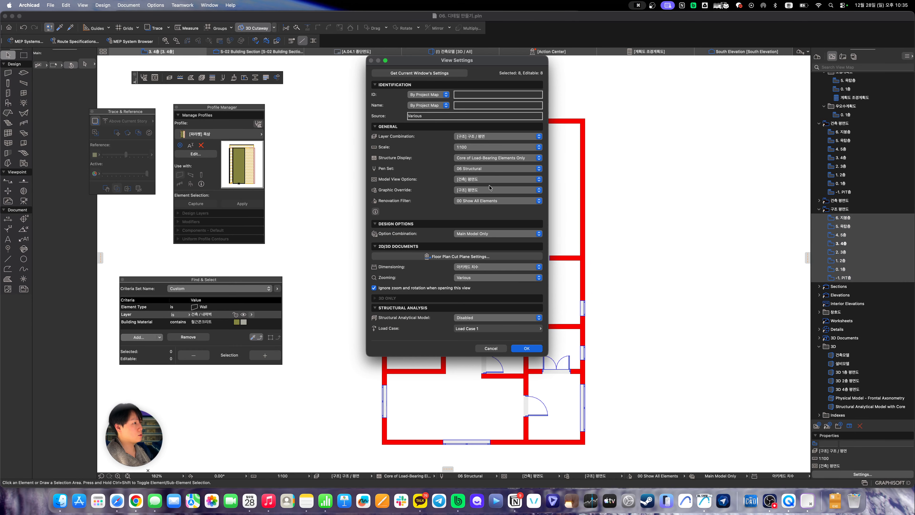
left_click(475, 190)
left_click(480, 190)
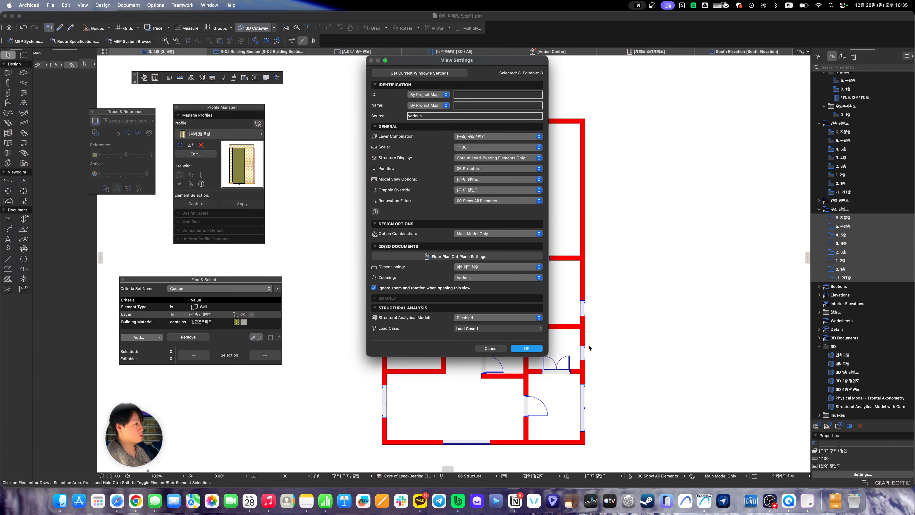
left_click(526, 348)
left_click(865, 309)
left_click(859, 287)
double_click(858, 261)
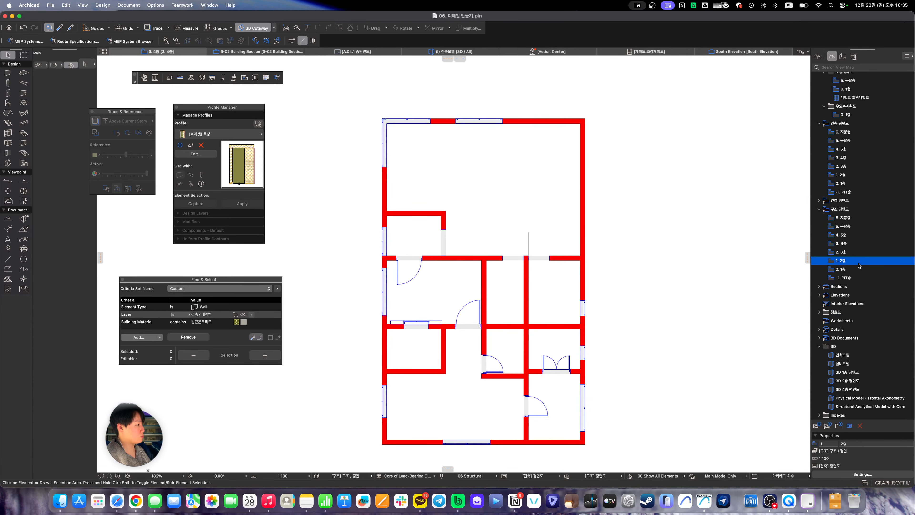
Set the model view options of the PIT층 through 4층 views under 구조 평면도 to [구조] 평면도
left_click(852, 277)
left_click(851, 244, "shift")
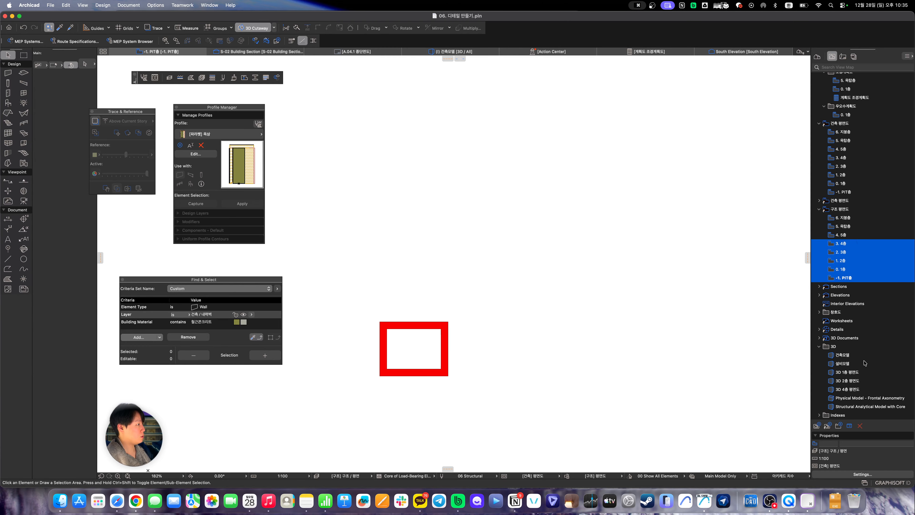
left_click(836, 475)
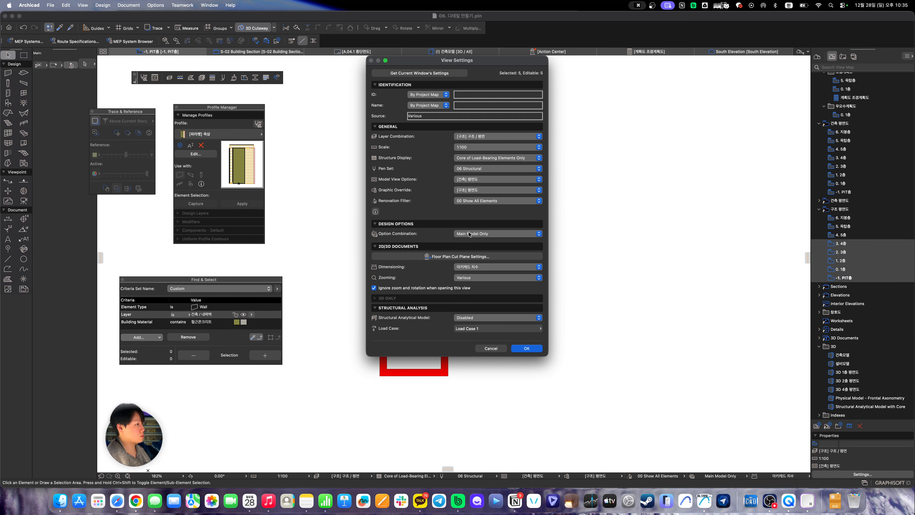
left_click(472, 179)
left_click(471, 188)
left_click(526, 346)
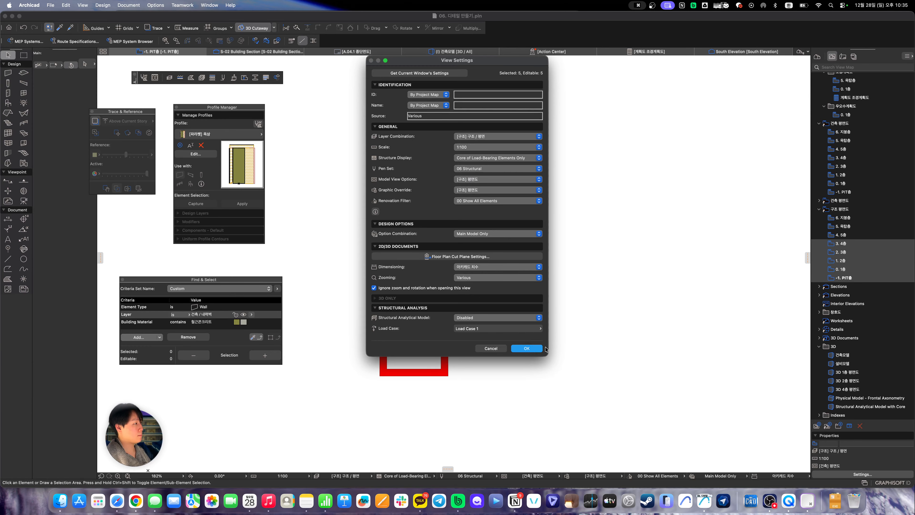
Set the model view options of the 5층 view under 구조 평면도 to [구조] 평면도
left_click(863, 238)
double_click(863, 239)
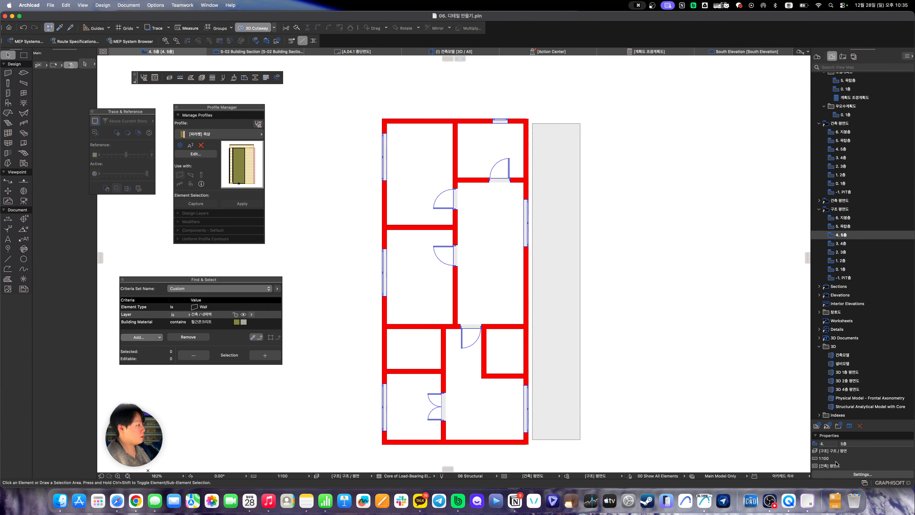
left_click(836, 474)
left_click(474, 180)
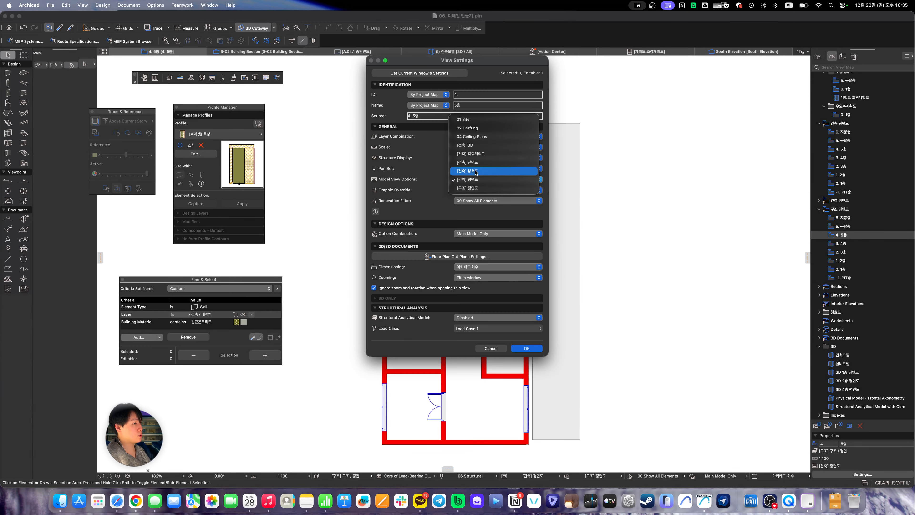
left_click(472, 186)
left_click(526, 348)
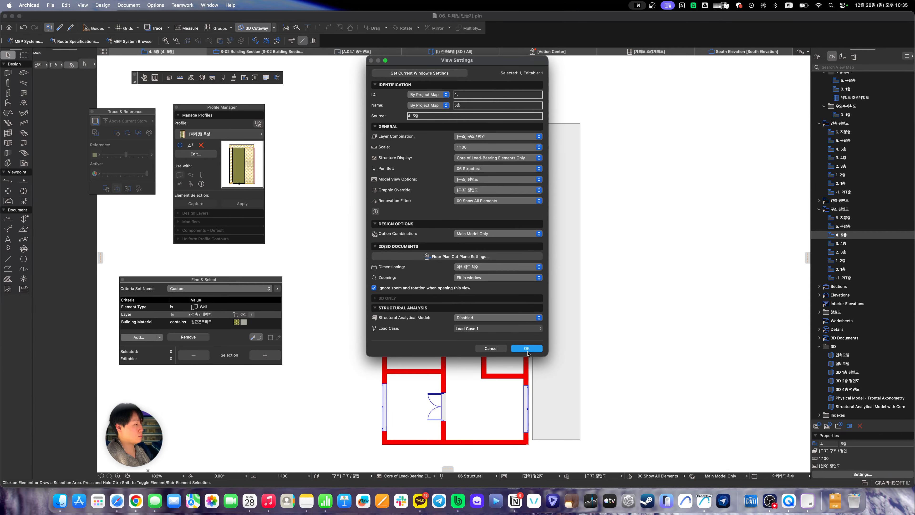
Set the model view options of the 지붕층 and 옥탑층 views under 구조 평면도 to [구조] 평면도
left_click(845, 227)
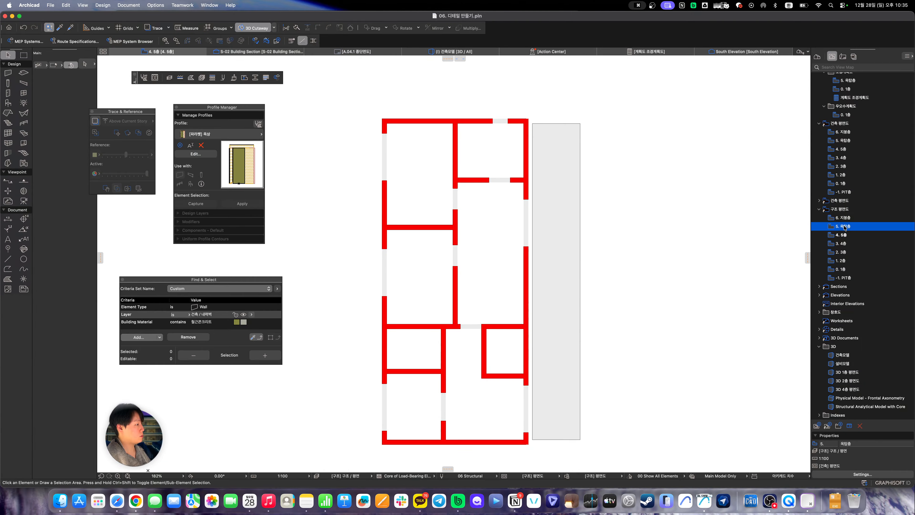
left_click(847, 218)
left_click(845, 226, "shift")
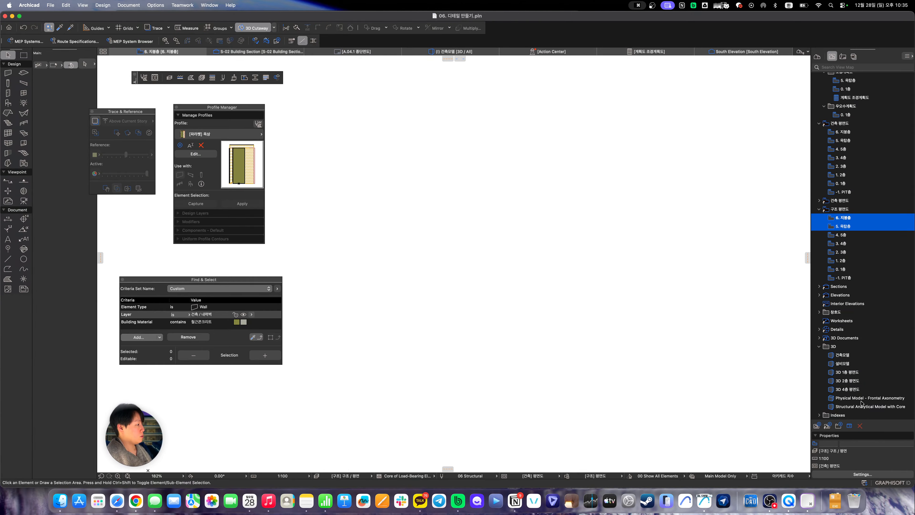
left_click(862, 473)
left_click(489, 190)
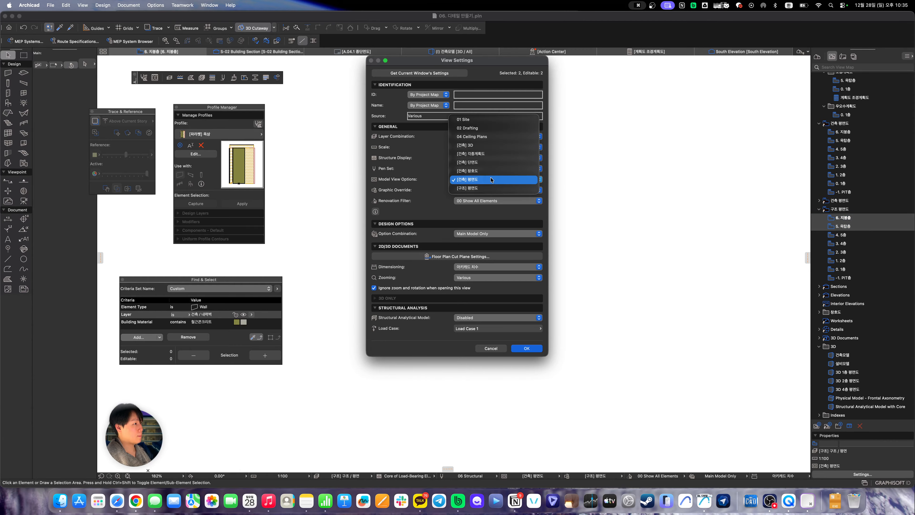
left_click(490, 178)
left_click(526, 348)
Check the wall openings on the 1층 plan under 구조 평면도
left_click(828, 295)
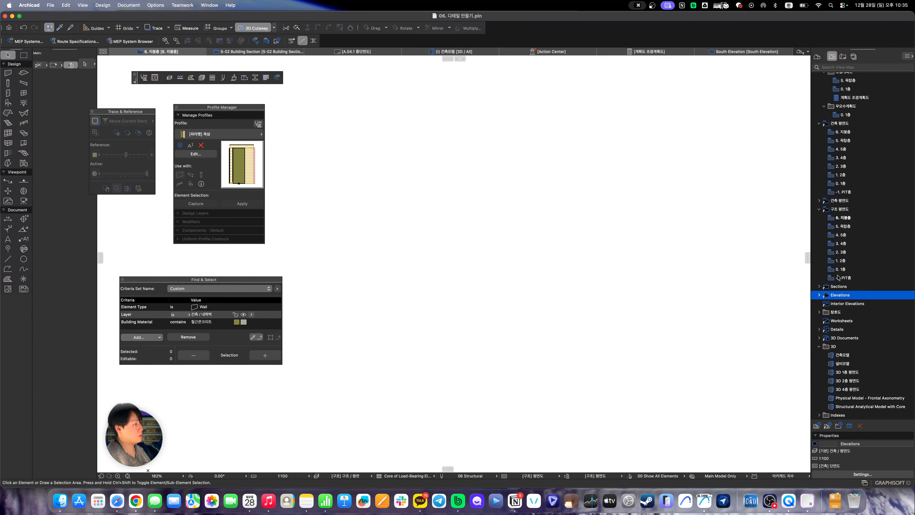
left_click(839, 278)
left_click(843, 269)
double_click(842, 270)
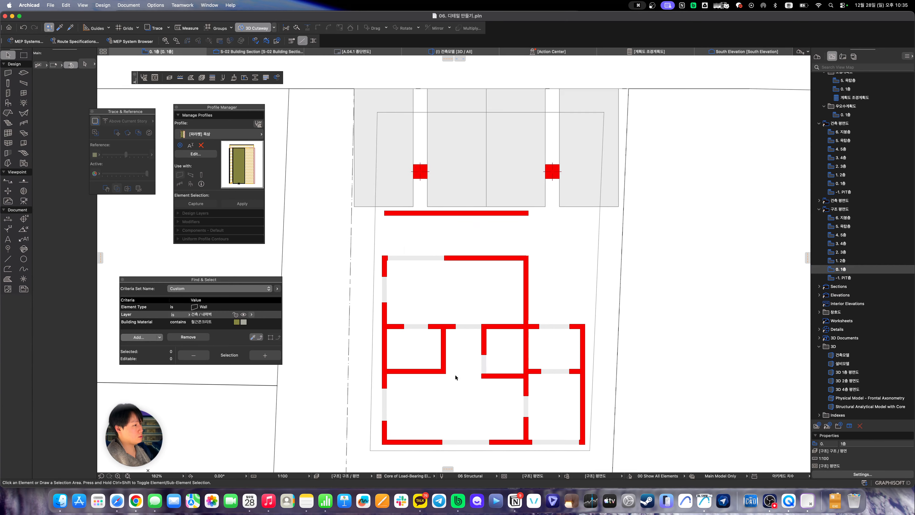
middle_click_drag(532, 408, 548, 380)
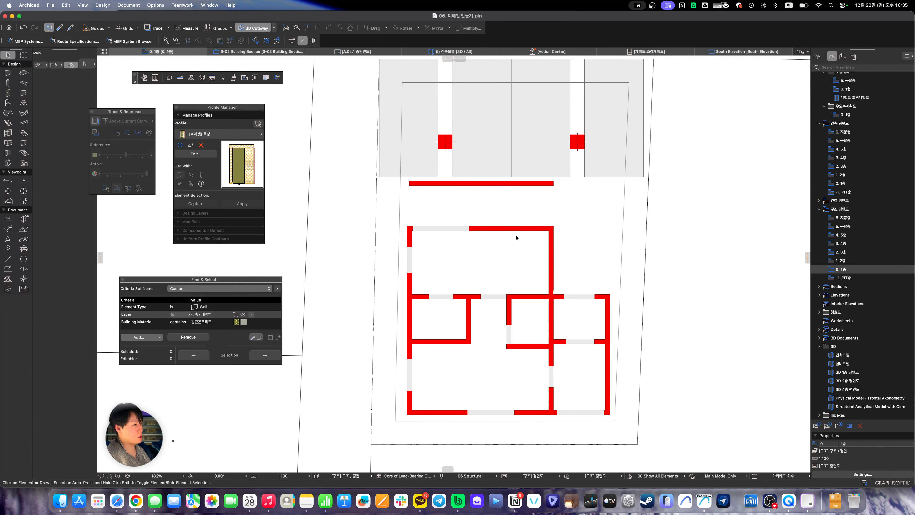
Examine the wall and column layout on the 1층 structural floor plan
middle_click_drag(515, 247, 511, 263)
scroll(515, 278, "down", 1)
middle_click_drag(528, 298, 516, 303)
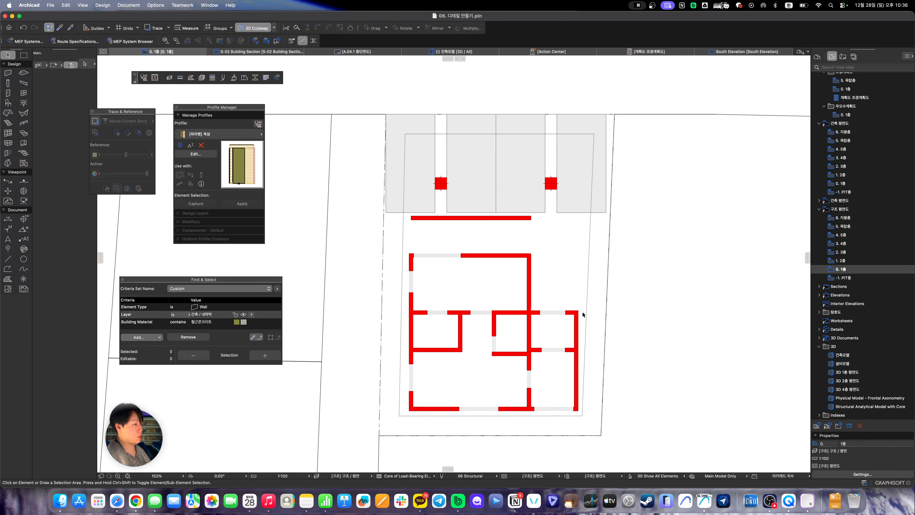
scroll(582, 314, "up", 1)
middle_click_drag(569, 342, 483, 255)
scroll(547, 344, "down", 1)
scroll(382, 193, "up", 3)
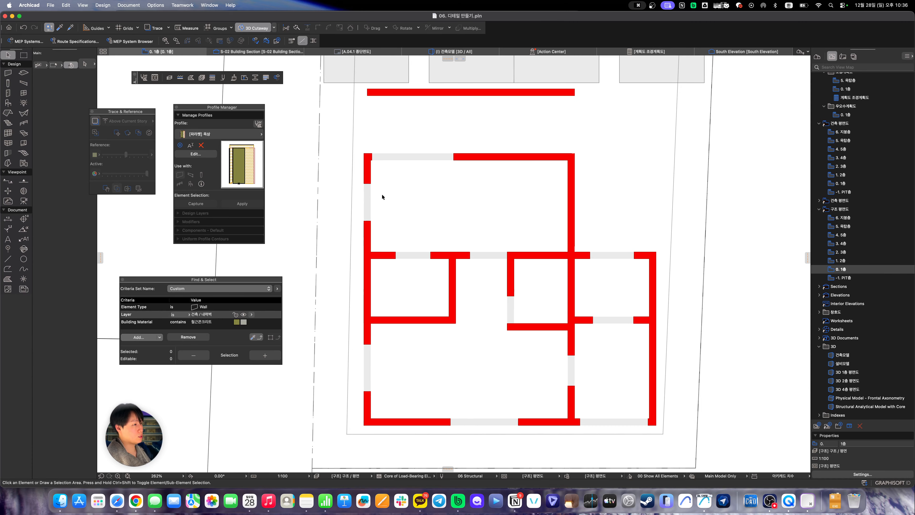
middle_click_drag(382, 194, 443, 240)
Inspect the walls of the 1층 structural plan by selecting the long horizontal outer wall and the interior walls in turn
left_click(496, 216)
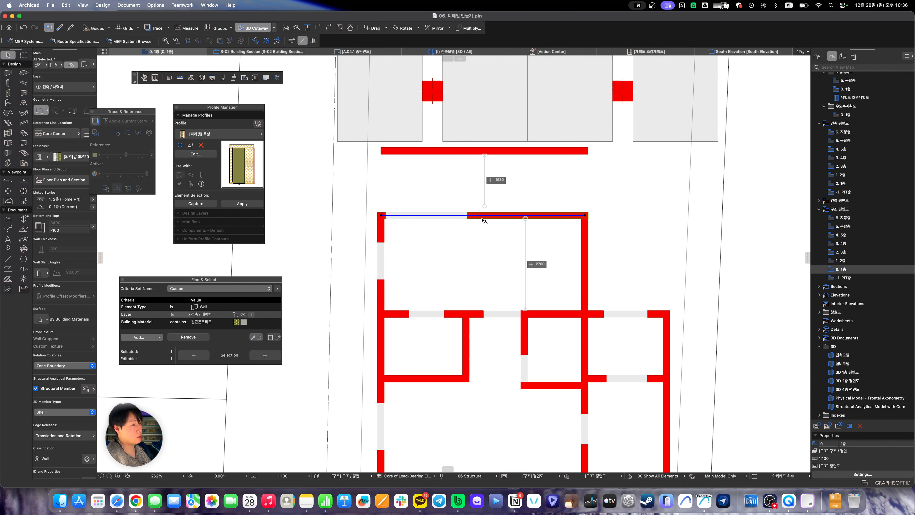
scroll(483, 220, "up", 3)
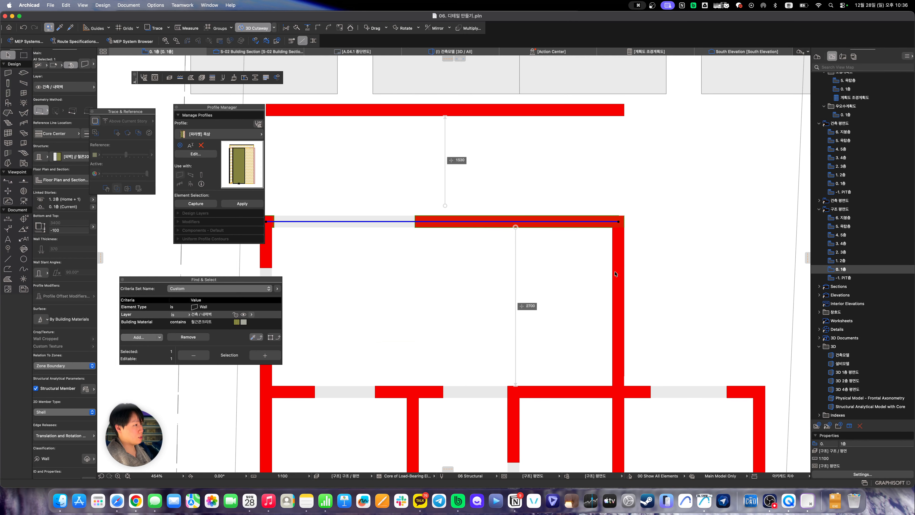
left_click(615, 272)
middle_click_drag(645, 355, 601, 264)
key("Escape")
left_click(575, 342)
middle_click_drag(606, 342, 533, 217)
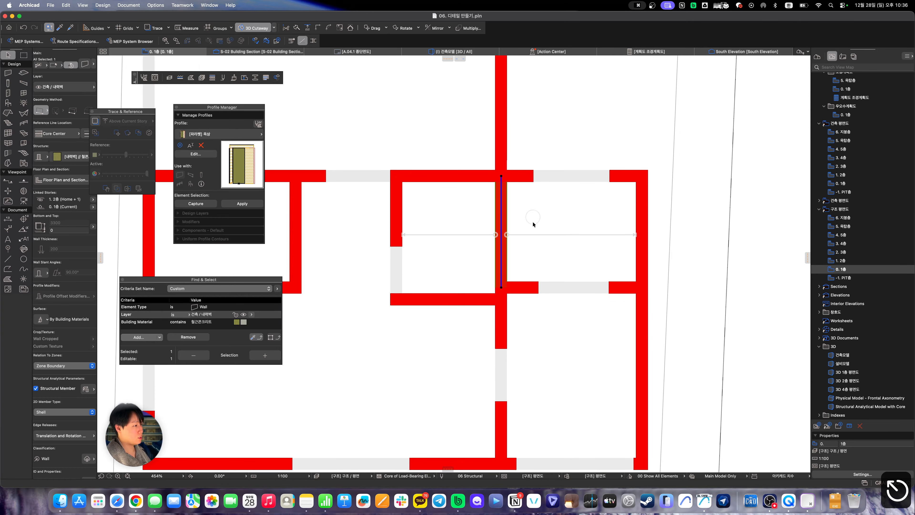
key("Escape")
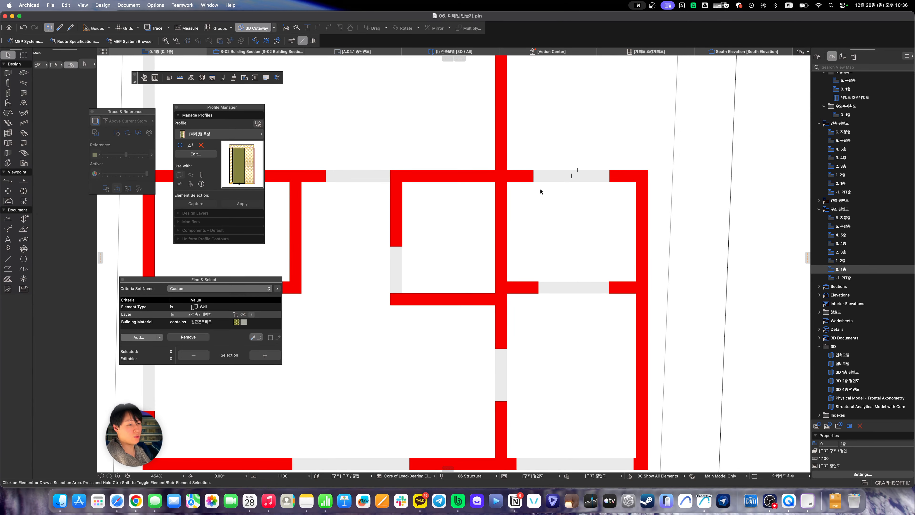
scroll(534, 211, "down", 3)
middle_click_drag(483, 215, 595, 301)
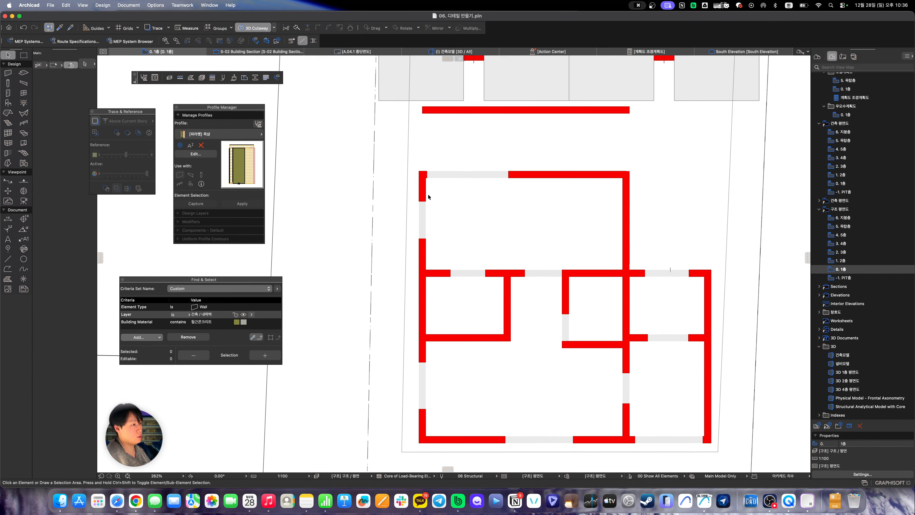
Go up one story to 2층 and examine its wall layout on the structural plan
key("super+Up")
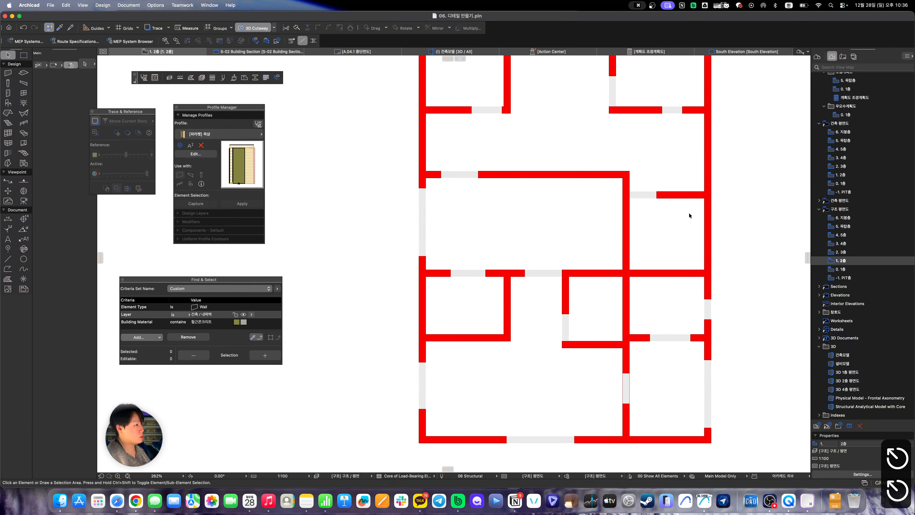
middle_click_drag(680, 233, 633, 318)
scroll(609, 237, "down", 1)
middle_click_drag(609, 249, 579, 281)
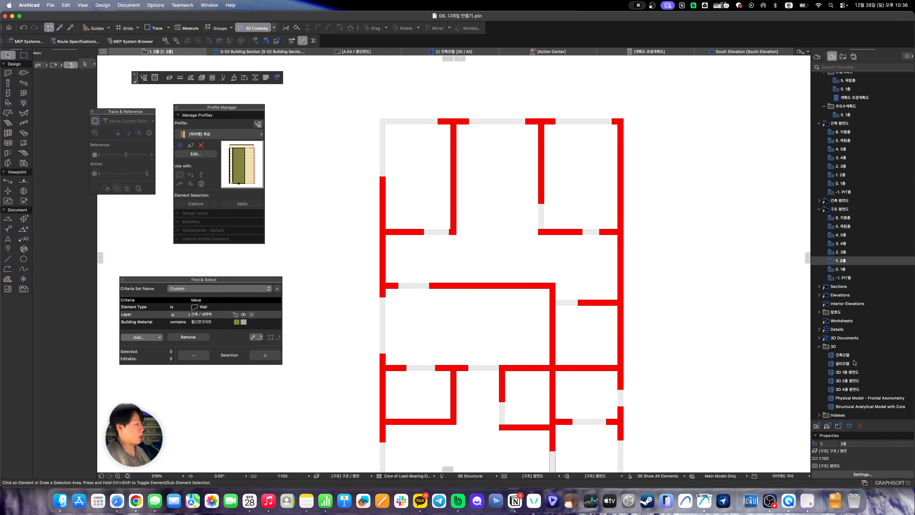
Open the 건축모델 3D view, remove the Layer criterion from Find & Select, and set the element type to Beam
left_click(843, 355)
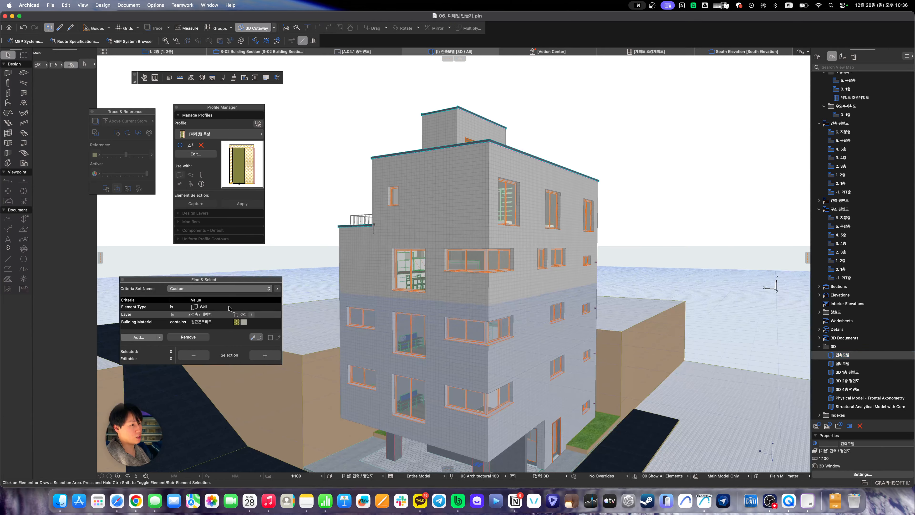
left_click(226, 313)
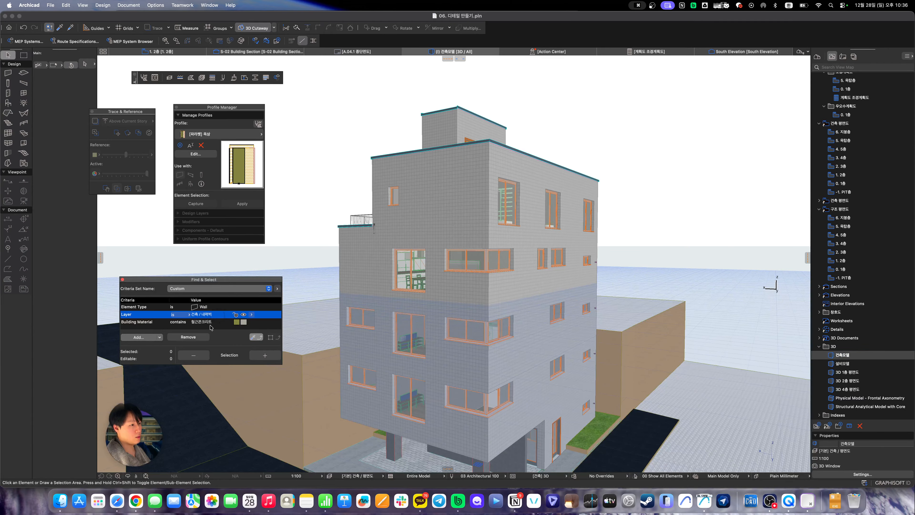
left_click(188, 337)
left_click(227, 308)
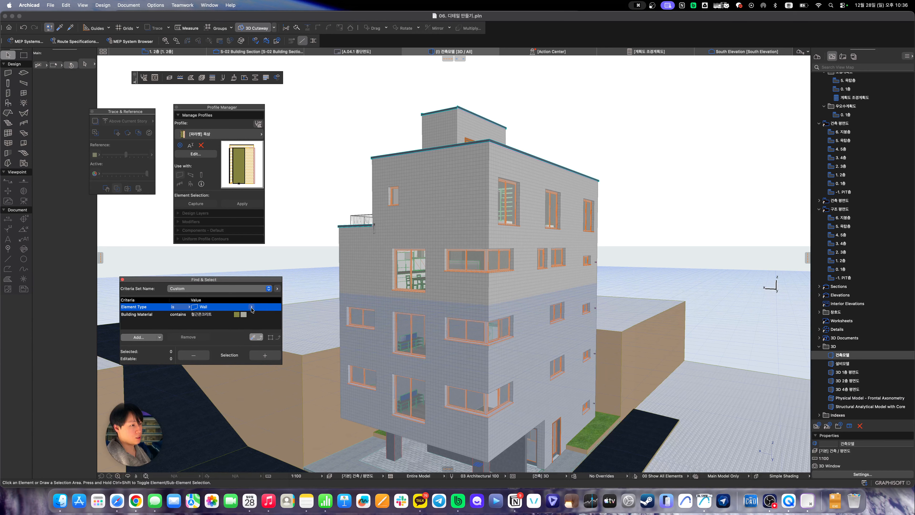
left_click(252, 308)
left_click(277, 356)
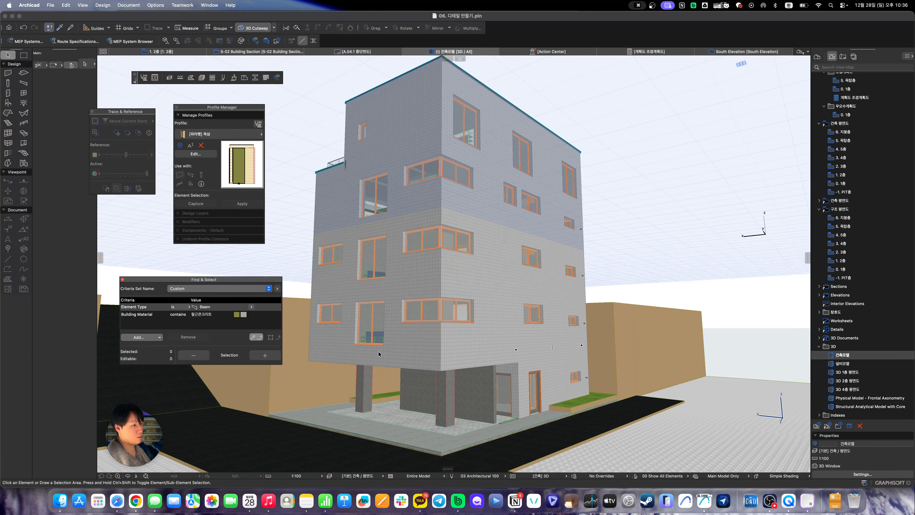
mouse_move(436, 343)
middle_mouse_down("shift")
mouse_move(420, 329)
mouse_move(420, 338)
middle_mouse_up("shift")
scroll(410, 371, "up", 10)
middle_click_drag(408, 369, 435, 277)
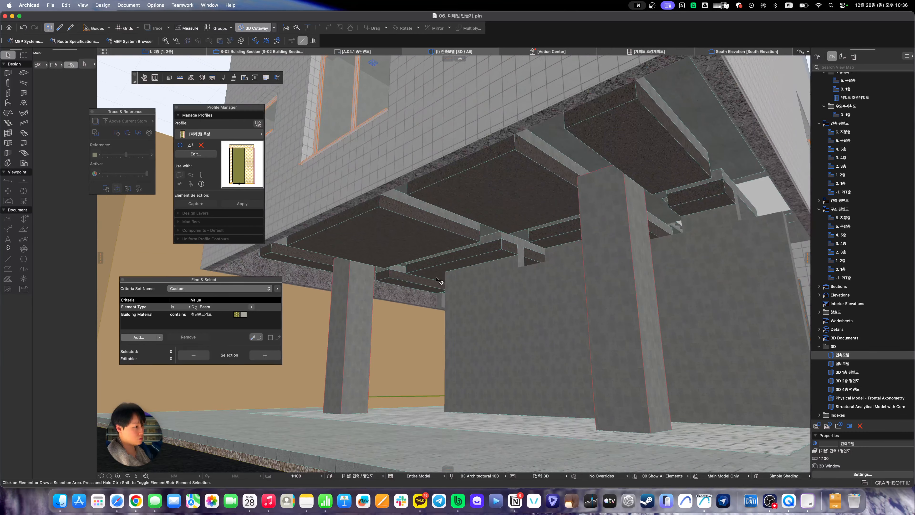
middle_click_drag(775, 327, 784, 335)
double_click(843, 355)
Show the hidden 구조 / 보 layer in the 3D model
scroll(419, 339, "up", 8)
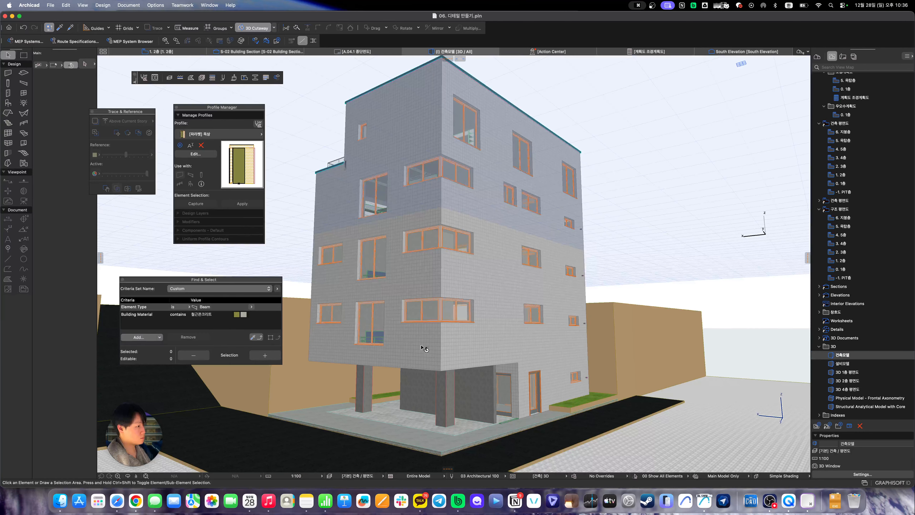
middle_click_drag(417, 327, 414, 347, "shift")
key("super+l")
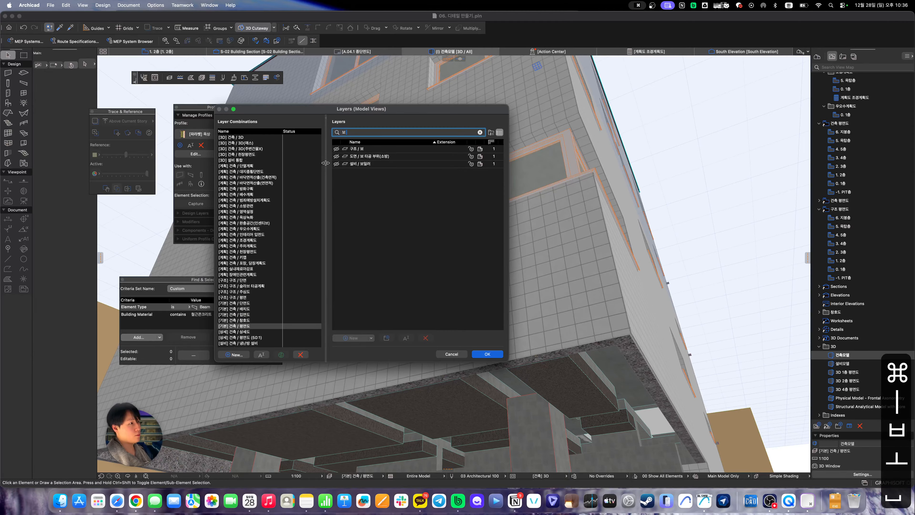
left_click(336, 149)
key("Return")
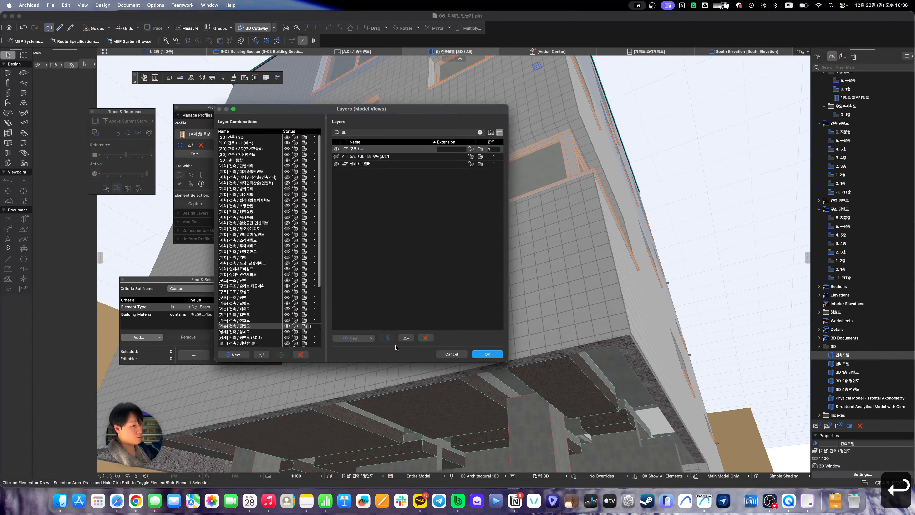
Select all beams matching the 철근콘크리트 criteria and set their Structural Function to Load-Bearing Element
left_click(264, 355)
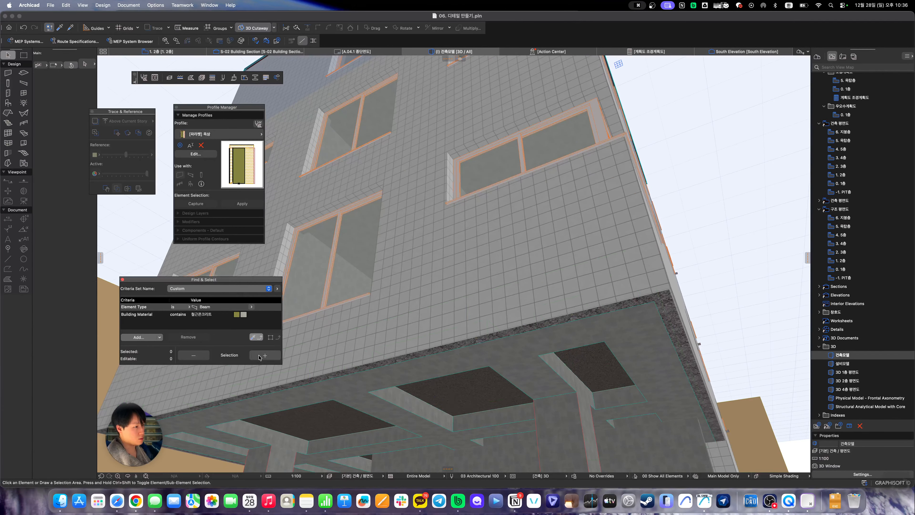
key("super+t")
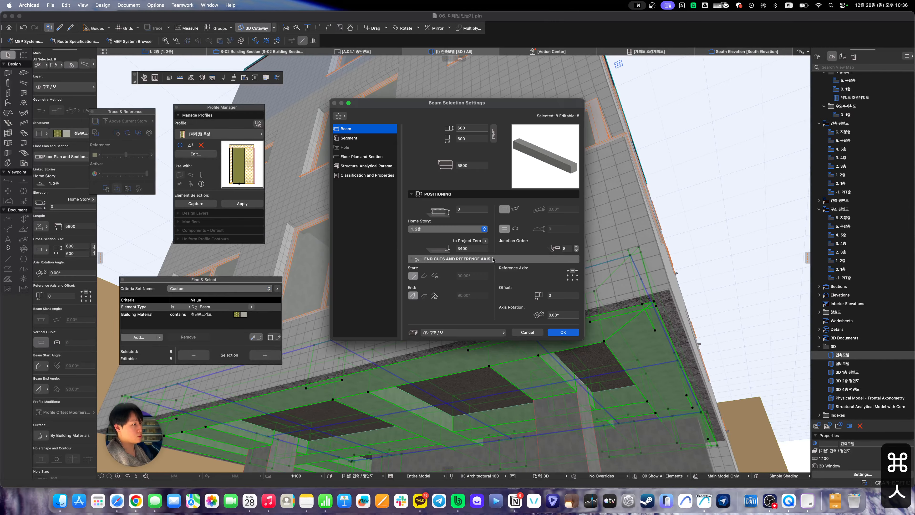
left_click(370, 161)
left_click(368, 166)
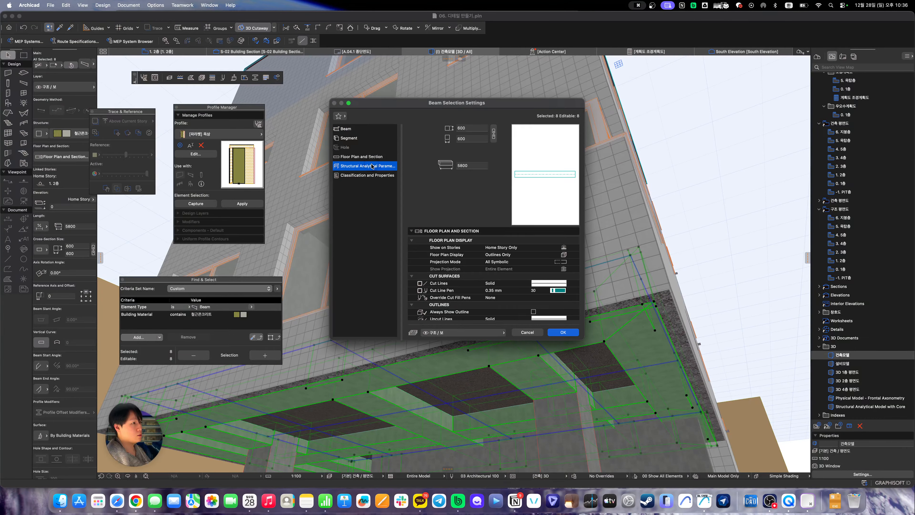
left_click(544, 204)
left_click(552, 187)
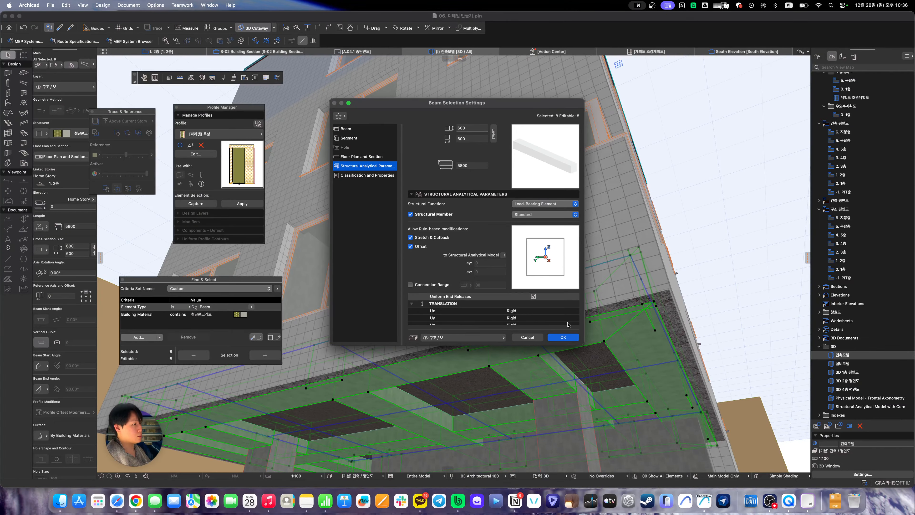
left_click(563, 338)
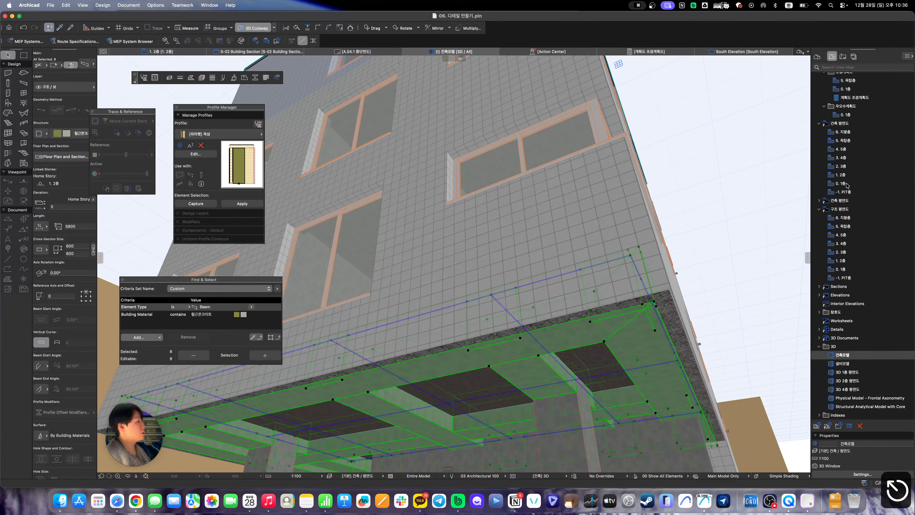
key("Escape")
Open the 2층 view under 구조 평면도 and move the Find & Select palette clear of the beam layout
left_click(847, 264)
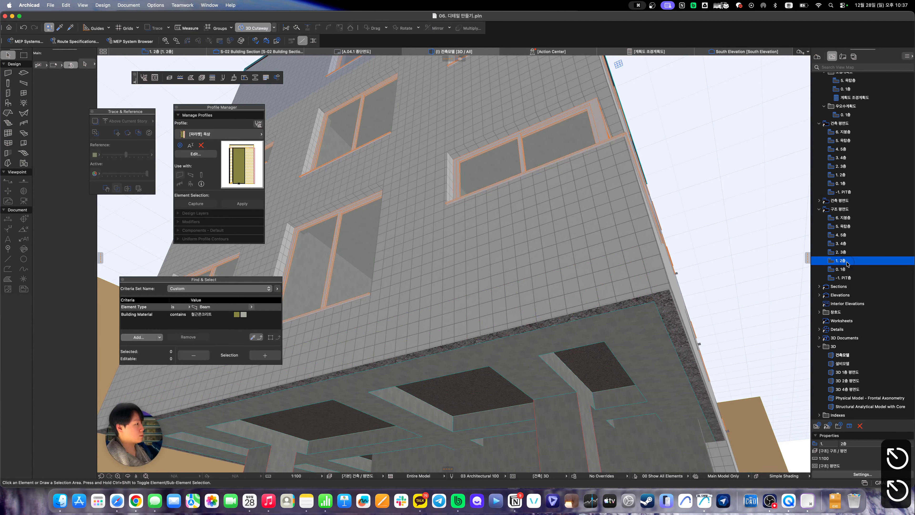
double_click(844, 261)
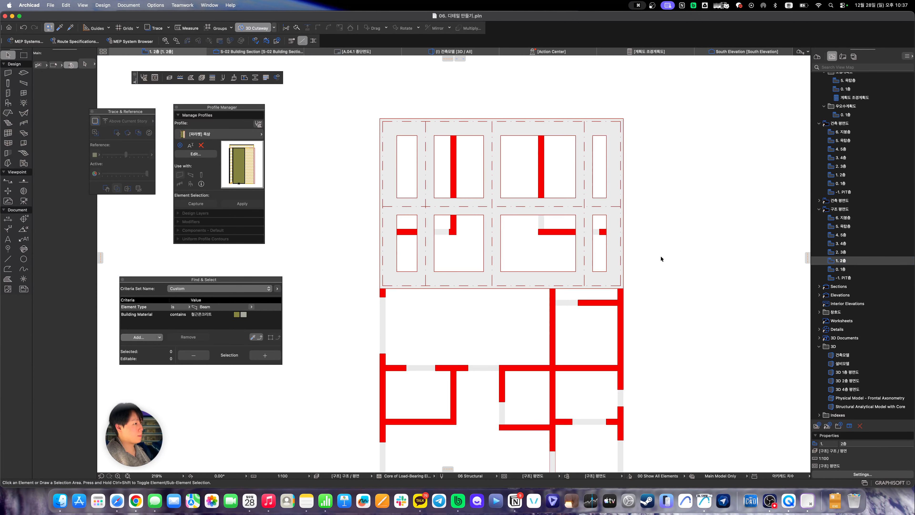
scroll(460, 268, "up", 3)
scroll(460, 268, "up", 1)
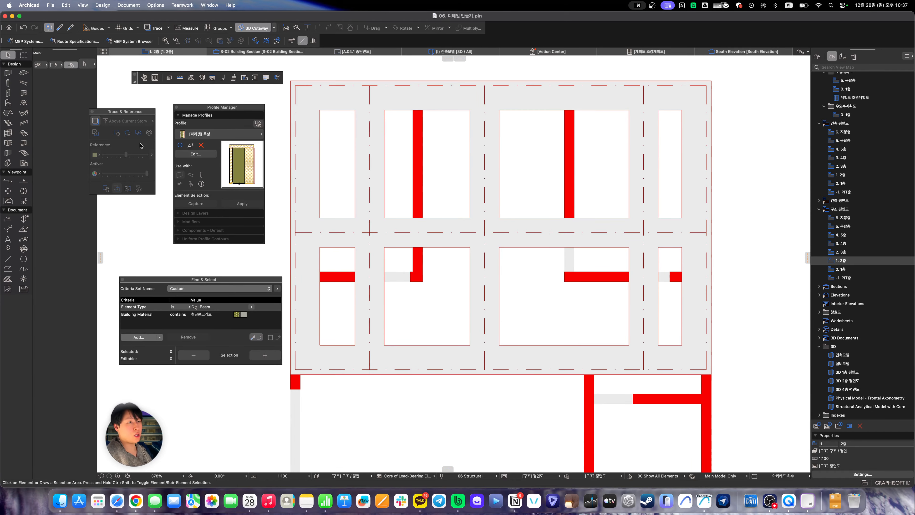
middle_click_drag(543, 175, 539, 199)
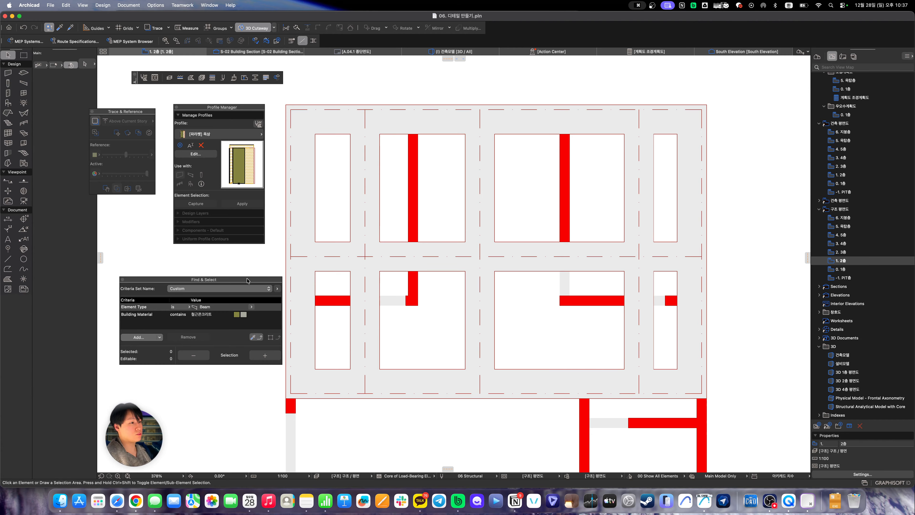
left_click_drag(247, 281, 223, 281)
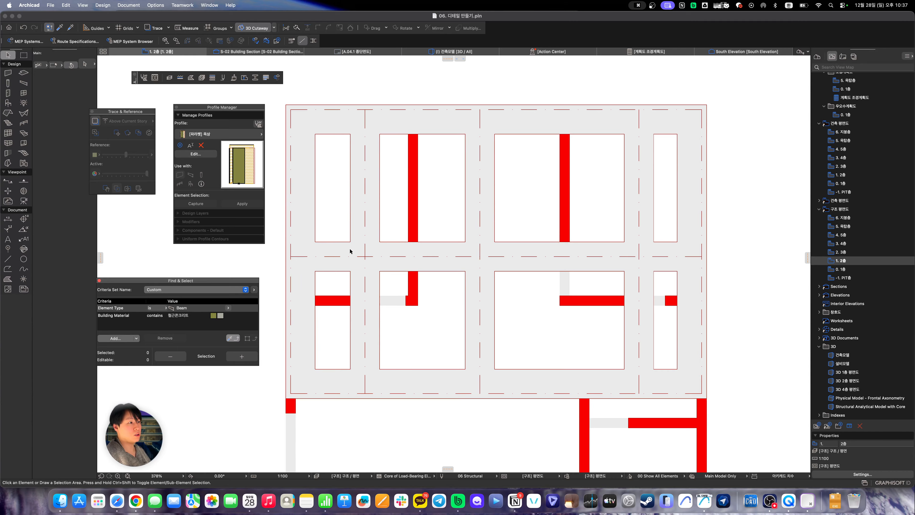
Select all beams on the 2층 structural plan and set their Cover Fill Background Pen to Transparent (0)
key("b")
key("Caps_Lock")
key("b")
key("super+a")
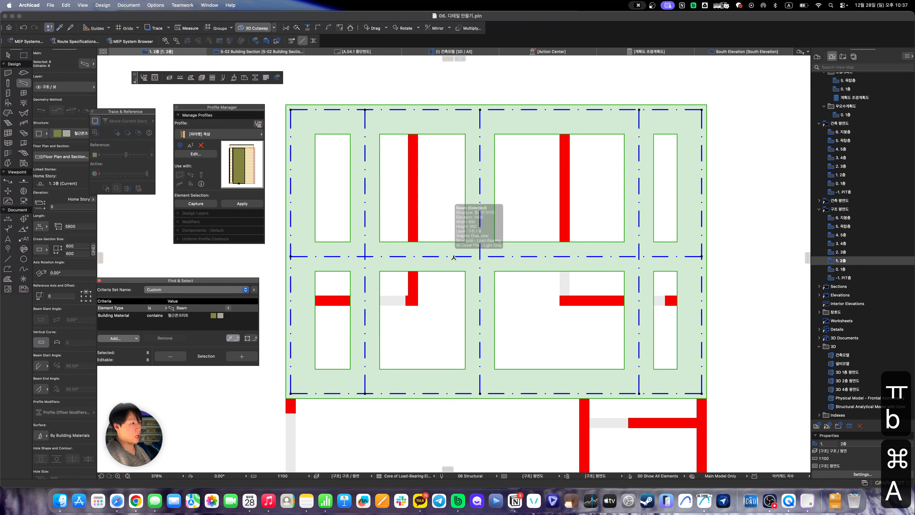
key("super+t")
left_click(364, 158)
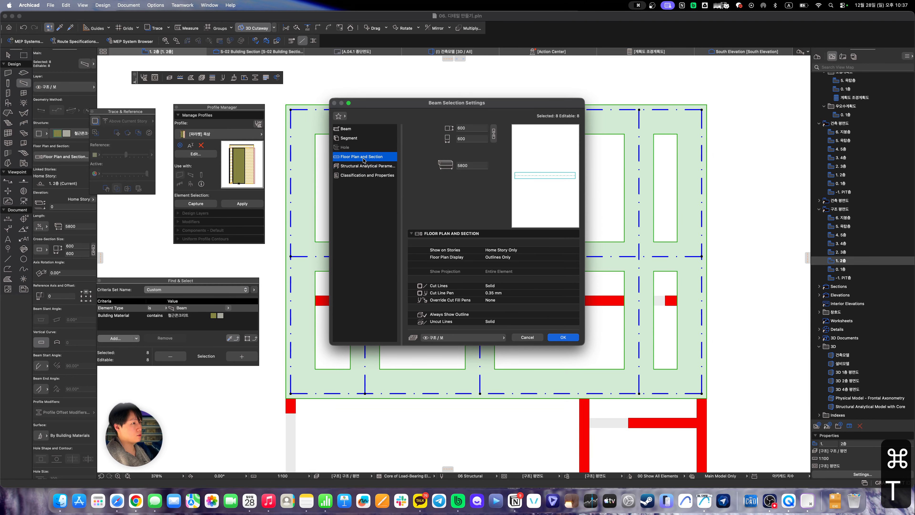
scroll(501, 287, "down", 10)
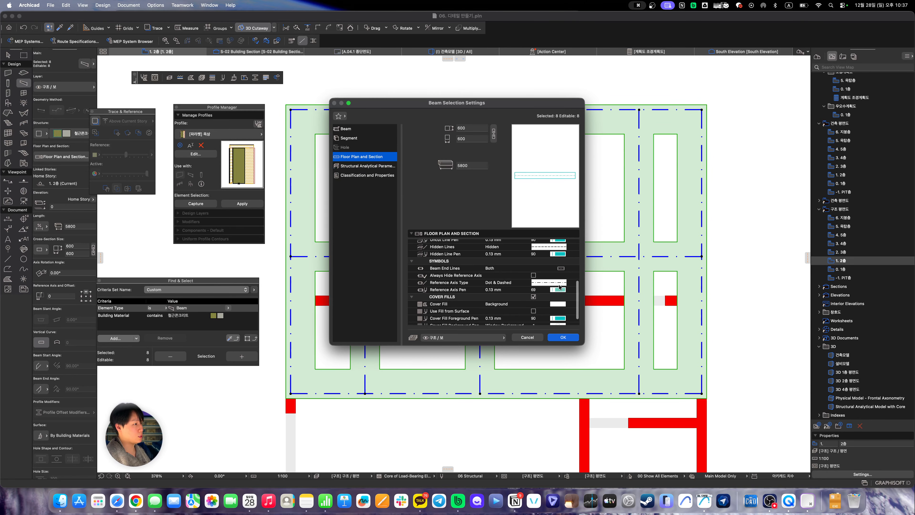
left_click(557, 314)
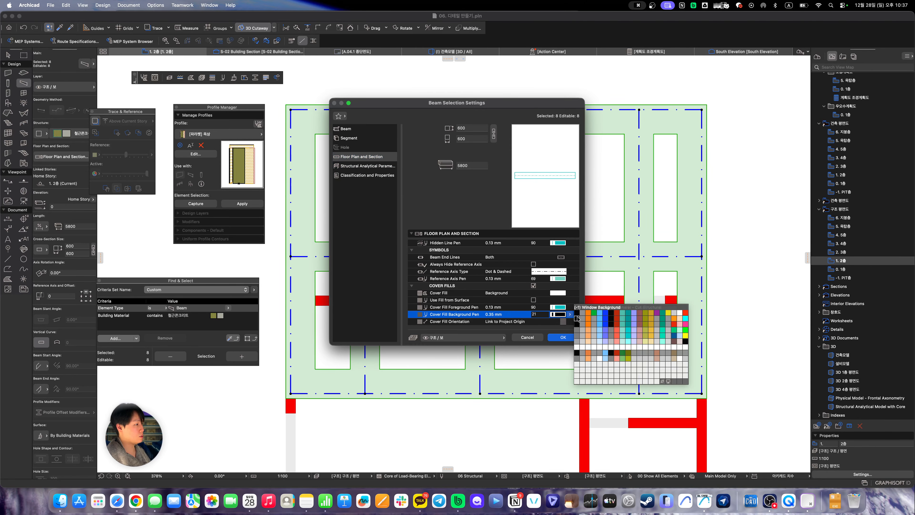
left_click(667, 381)
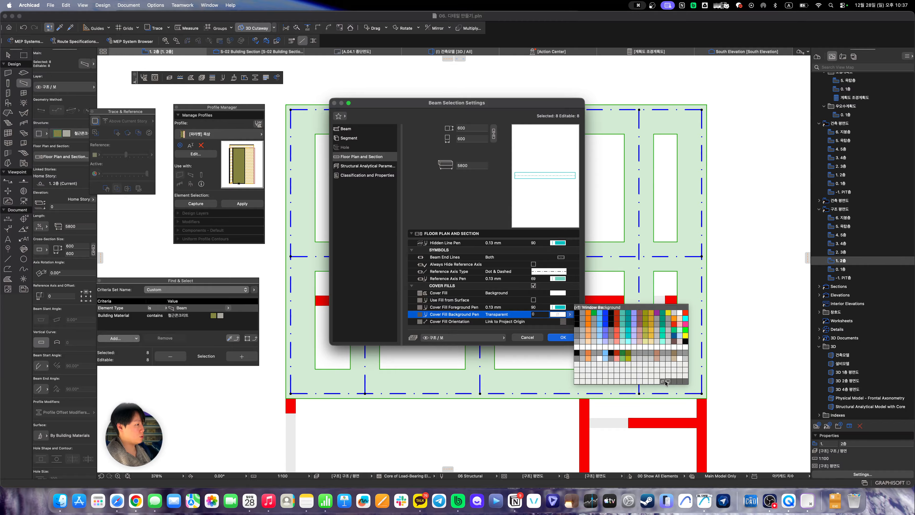
left_click(665, 383)
Set the selected beams' Cover Fill to Insulation and apply the settings
left_click(562, 295)
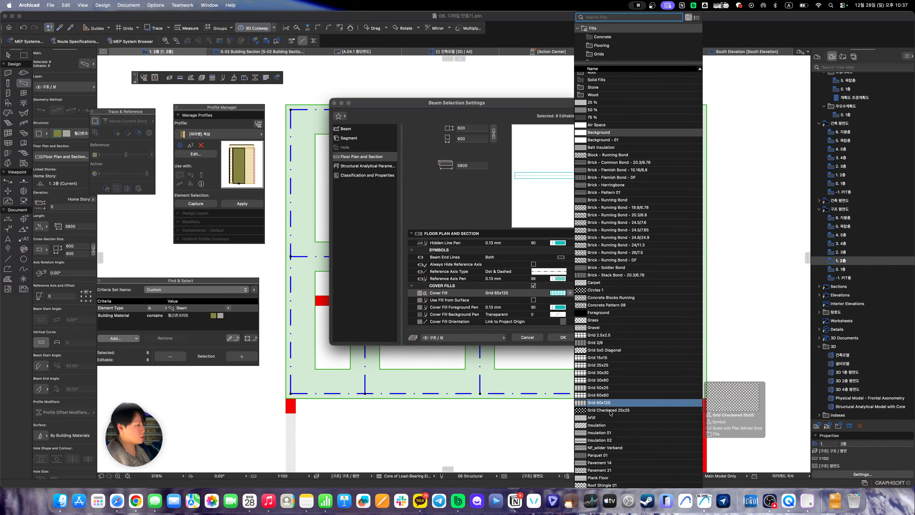
left_click(605, 425)
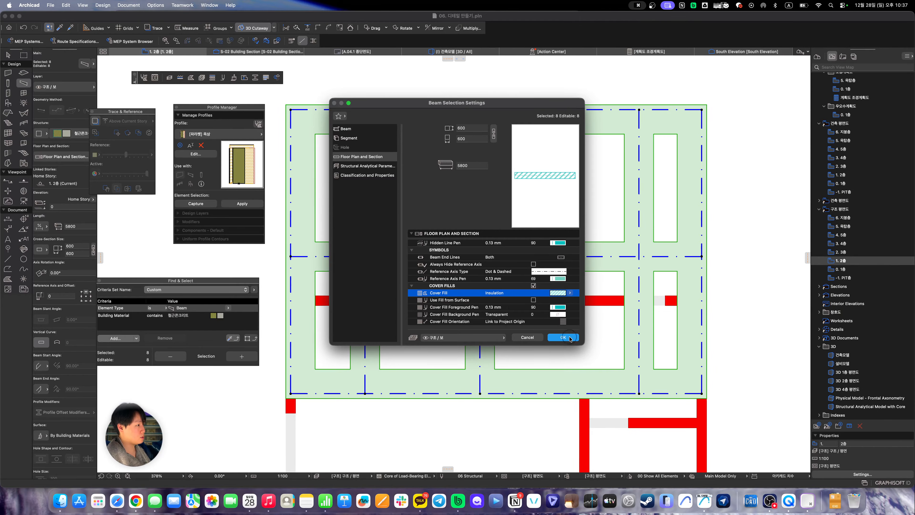
left_click(563, 338)
key("super+t")
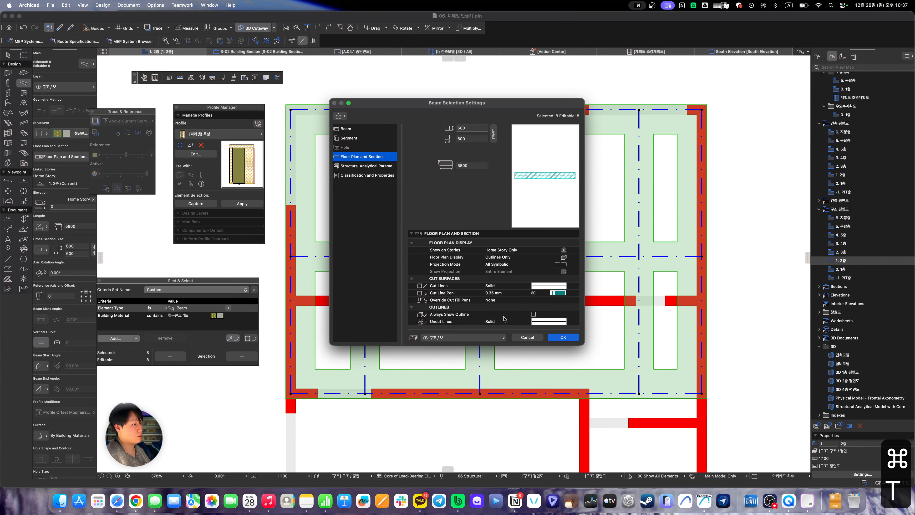
key("Escape")
key("Escape")
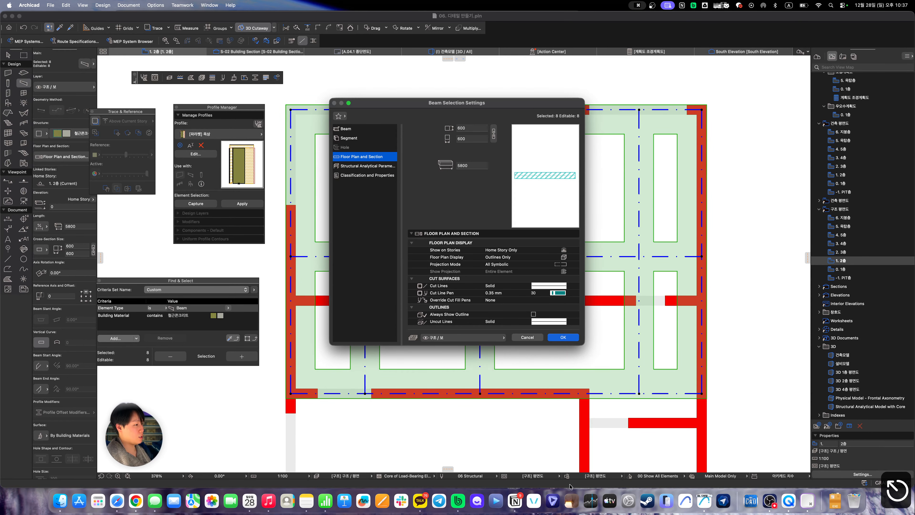
Rename the [구조] 평면도 graphic override combination as [구조] 평면도_구버전
left_click(567, 476)
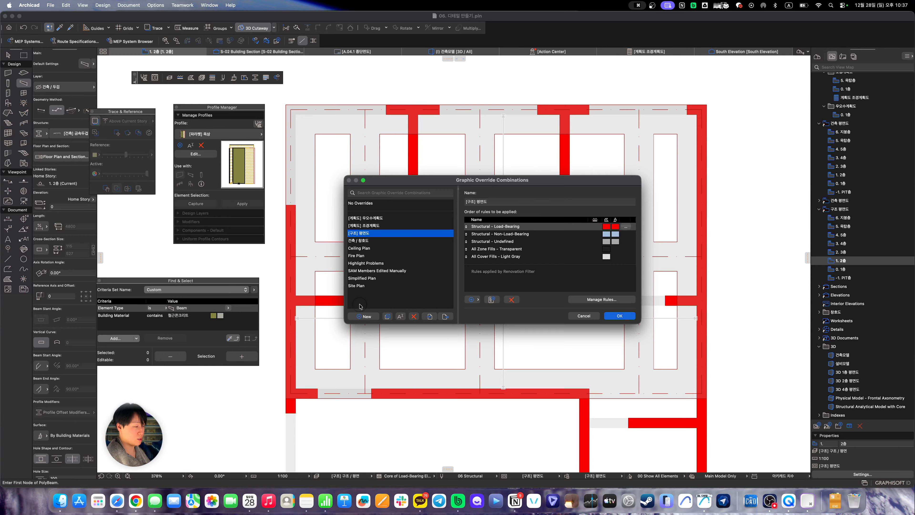
left_click(490, 201)
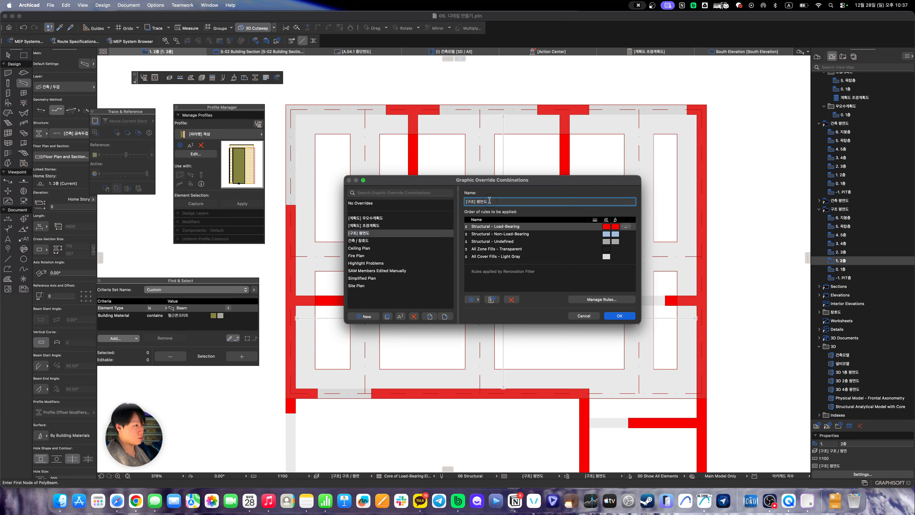
type("_ㄱ")
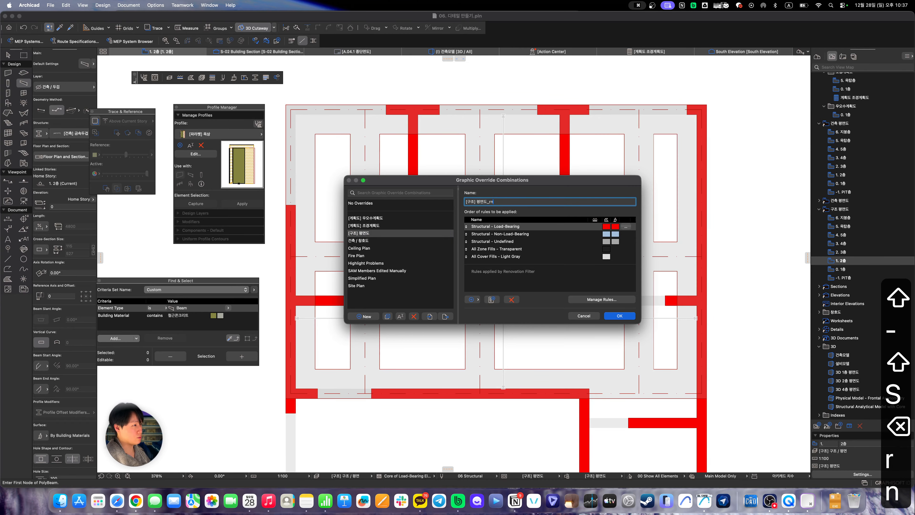
type("ㅜ버전")
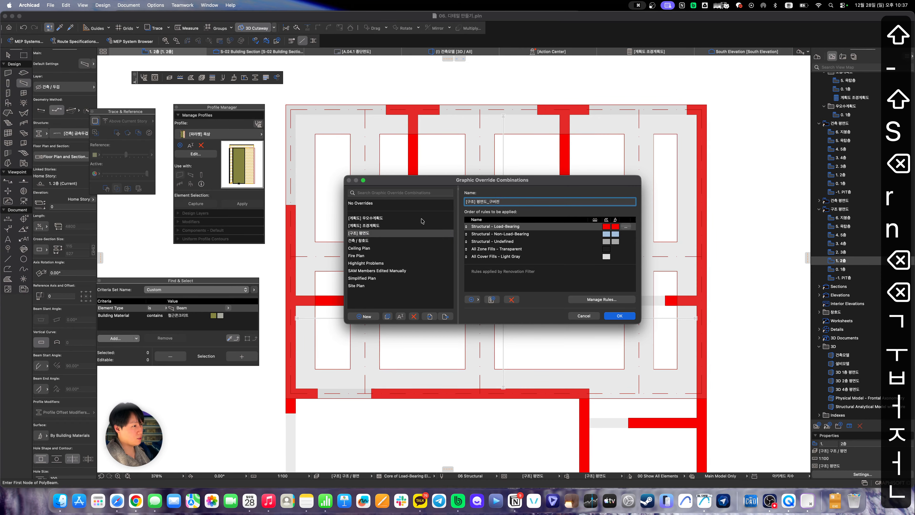
Create a new graphic override combination without rules, try to name it [구조] 평면도, and apply the combinations
left_click(389, 248)
left_click(364, 316)
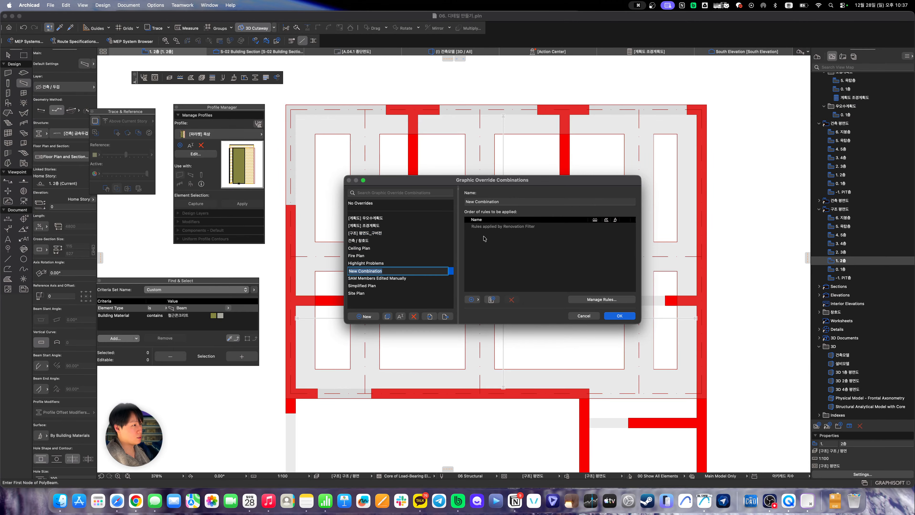
left_click(503, 202)
type("[구")
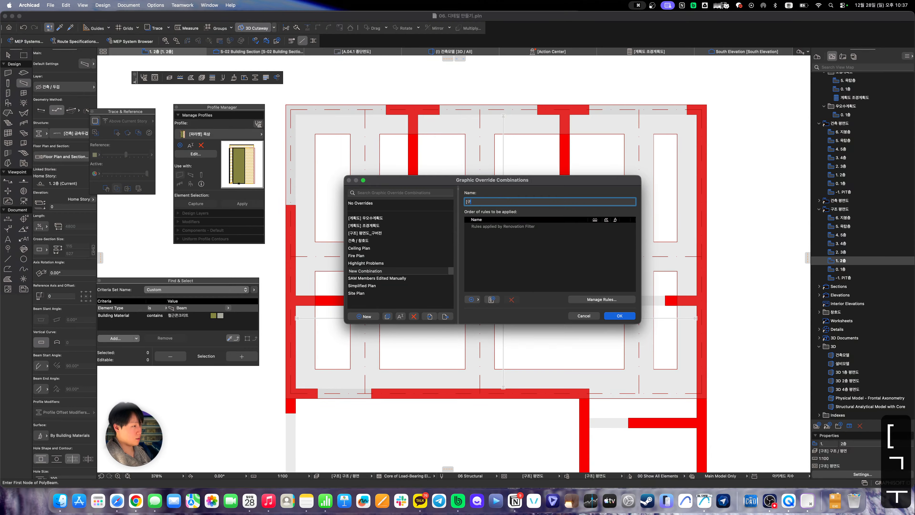
type("조] 평면도")
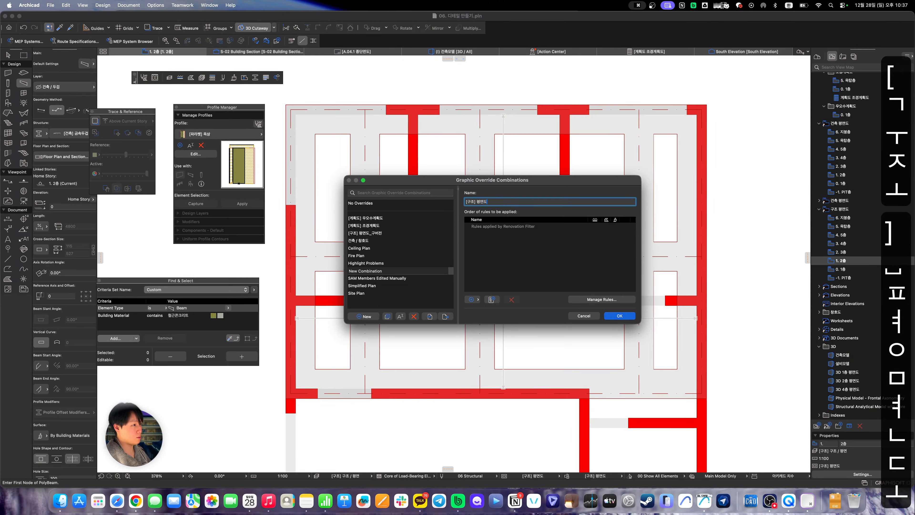
key("Return")
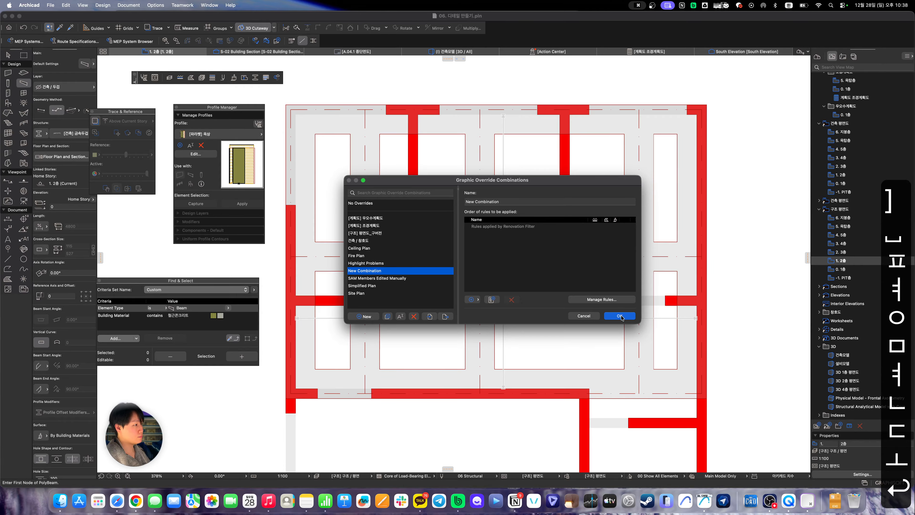
left_click(617, 315)
left_click(839, 234)
left_click(839, 209)
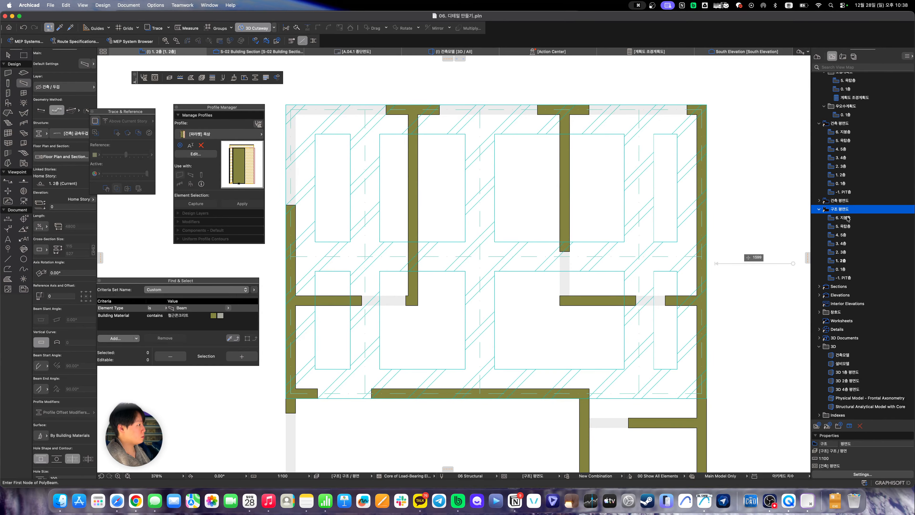
left_click(852, 278)
left_click(850, 208)
left_click(859, 474)
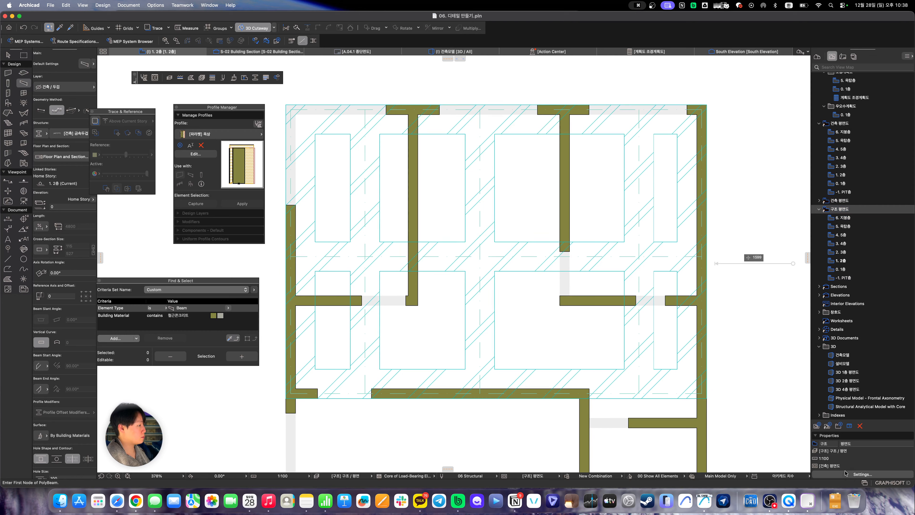
left_click(475, 190)
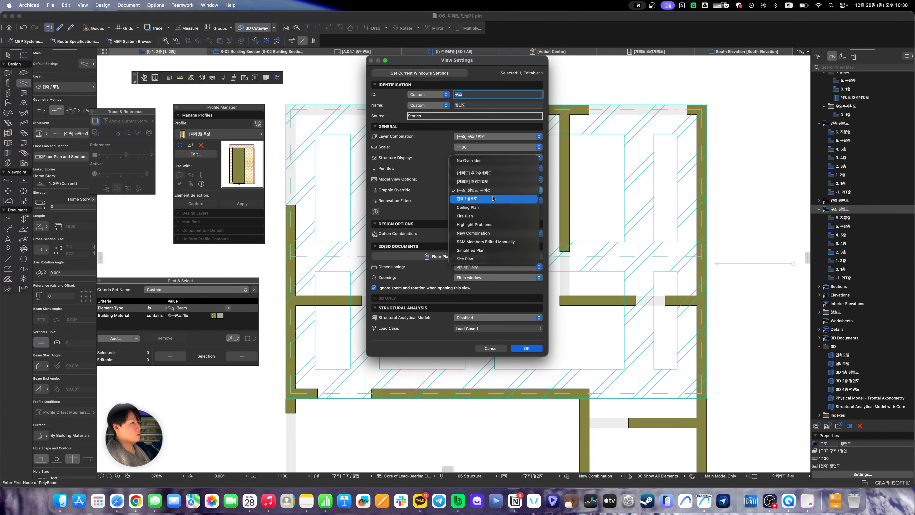
left_click(538, 341)
left_click(496, 348)
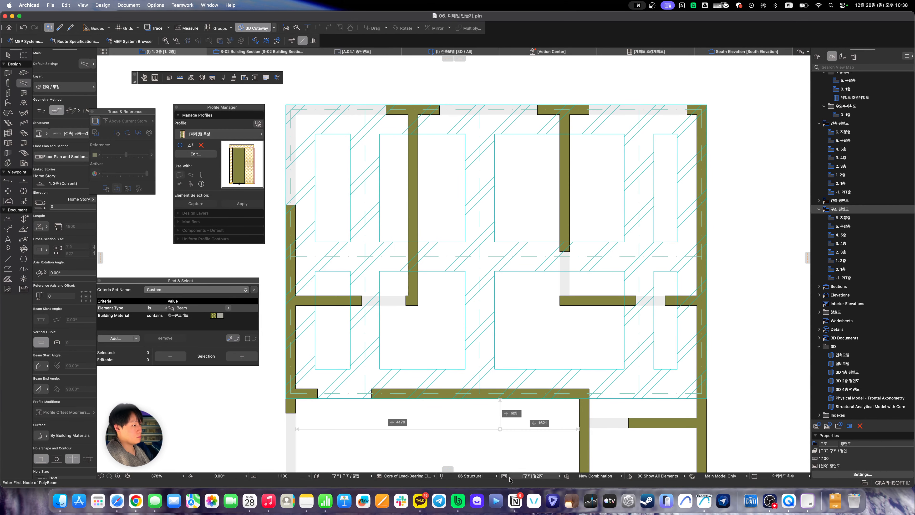
left_click(504, 476)
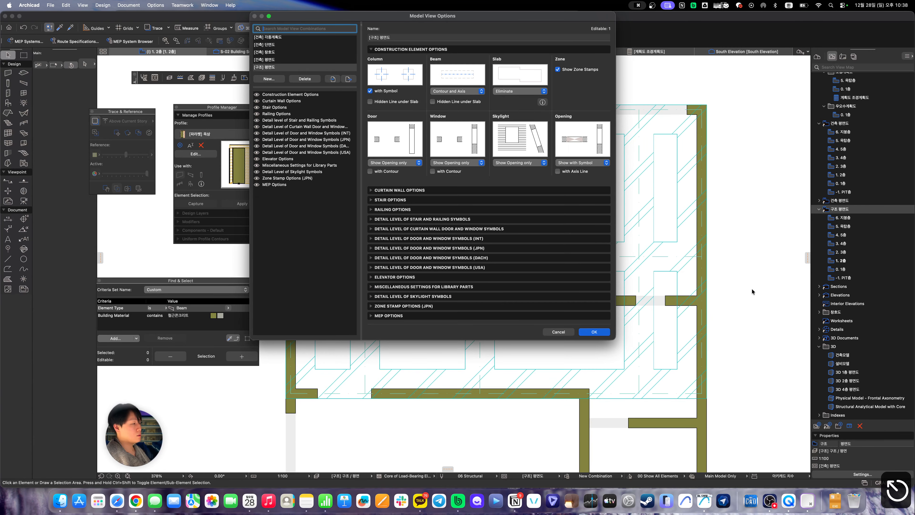
key("Escape")
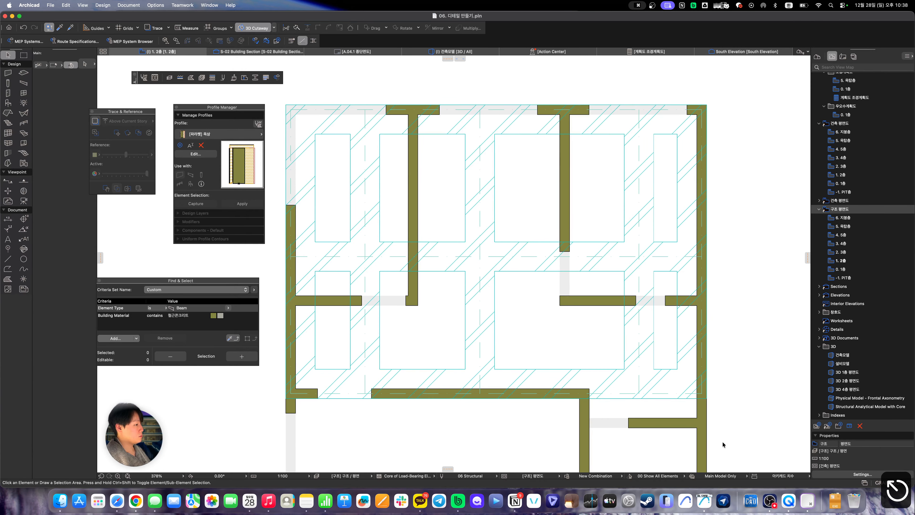
left_click(568, 477)
key("Escape")
Open the 지붕층 view under 구조 평면도
double_click(843, 226)
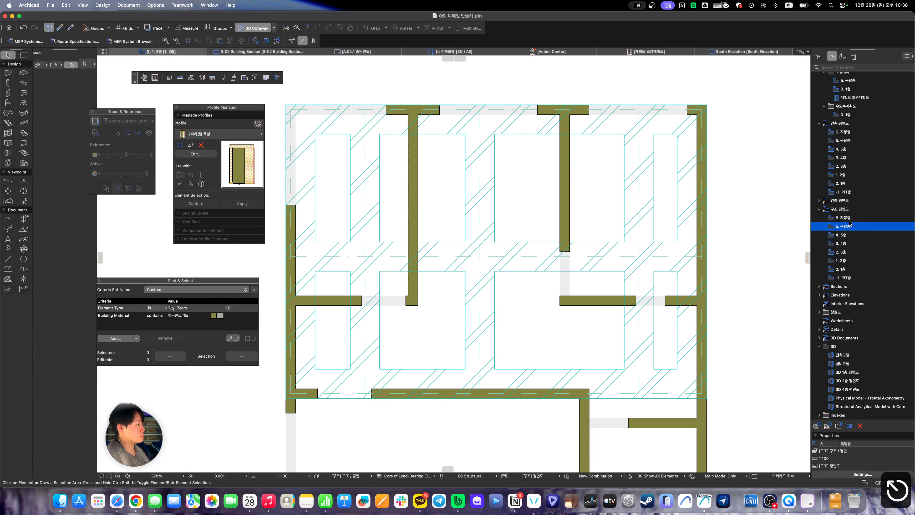
left_click(848, 218)
double_click(848, 218)
Set the Graphic Override of the 구조 평면도 view folder to No Overrides in its view settings
left_click(839, 209)
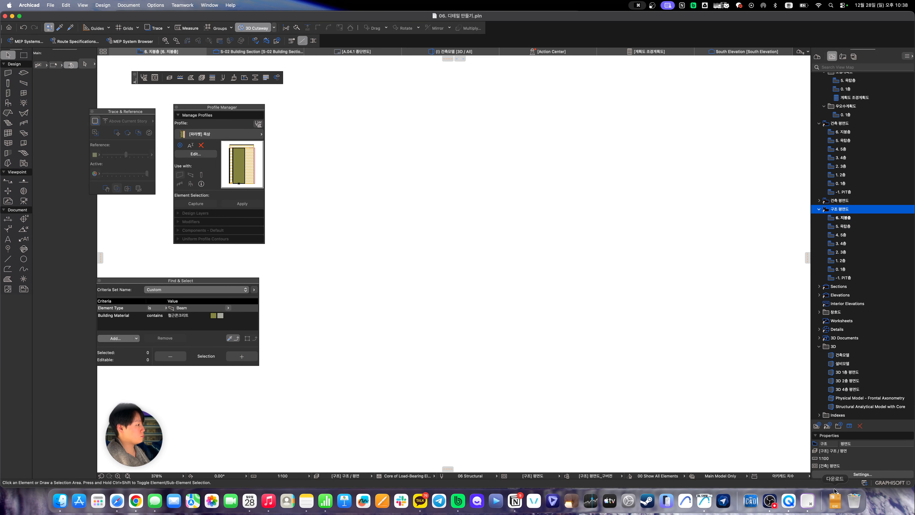
left_click(862, 474)
left_click(479, 192)
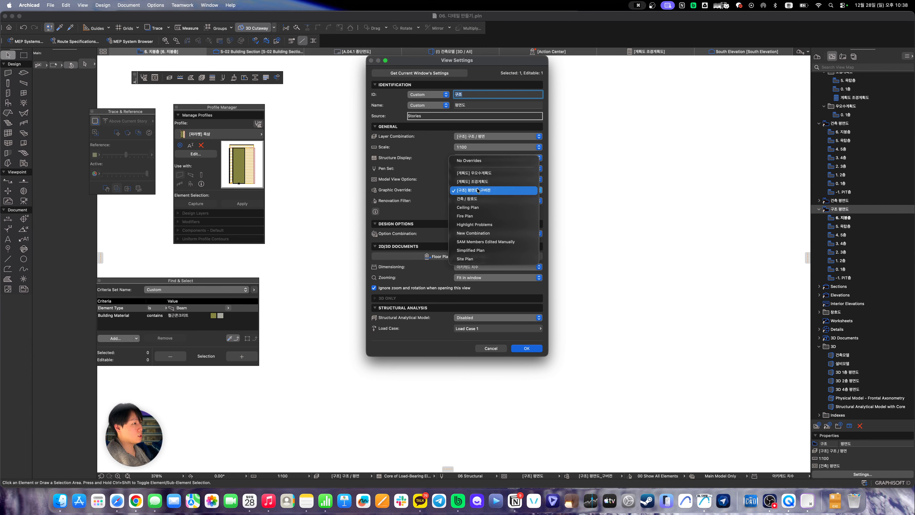
left_click(480, 191)
left_click(526, 348)
Open the 1층 structural plan view and switch from it to the 2층 view under 구조 평면도
double_click(841, 268)
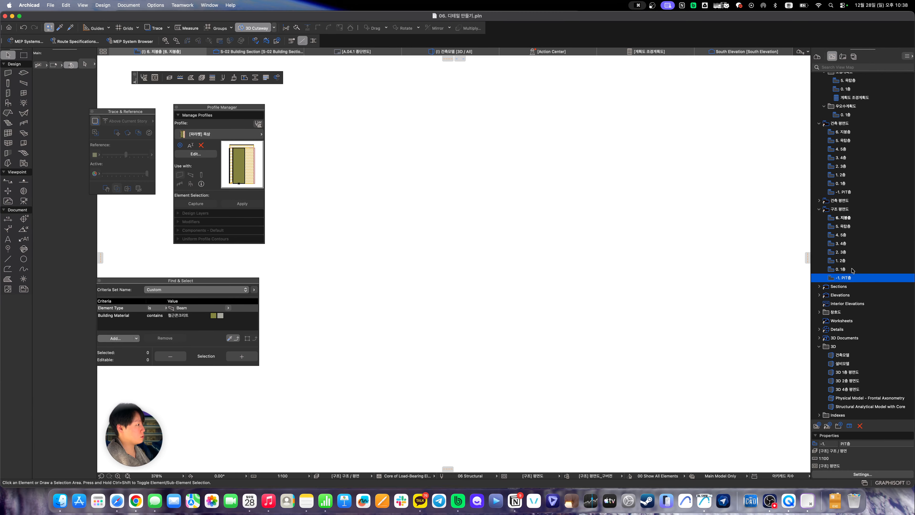
double_click(842, 260)
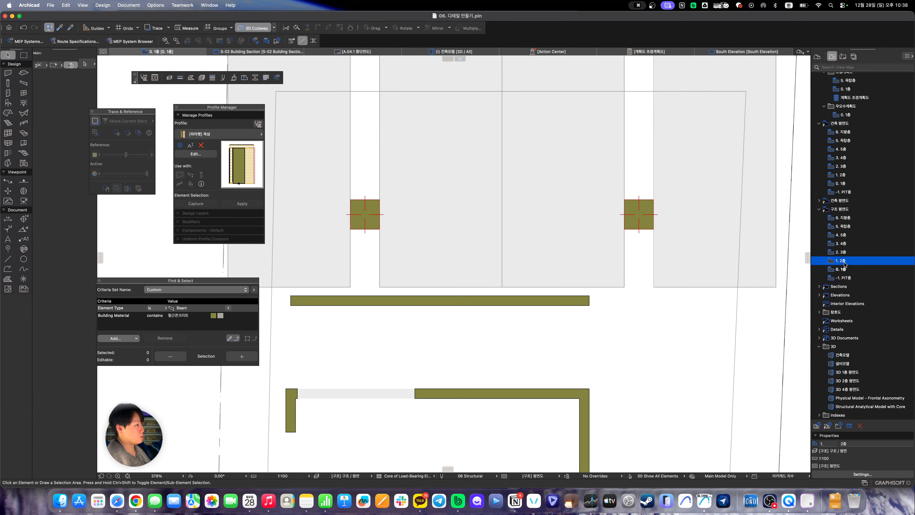
scroll(720, 295, "down", 5)
scroll(490, 300, "down", 3)
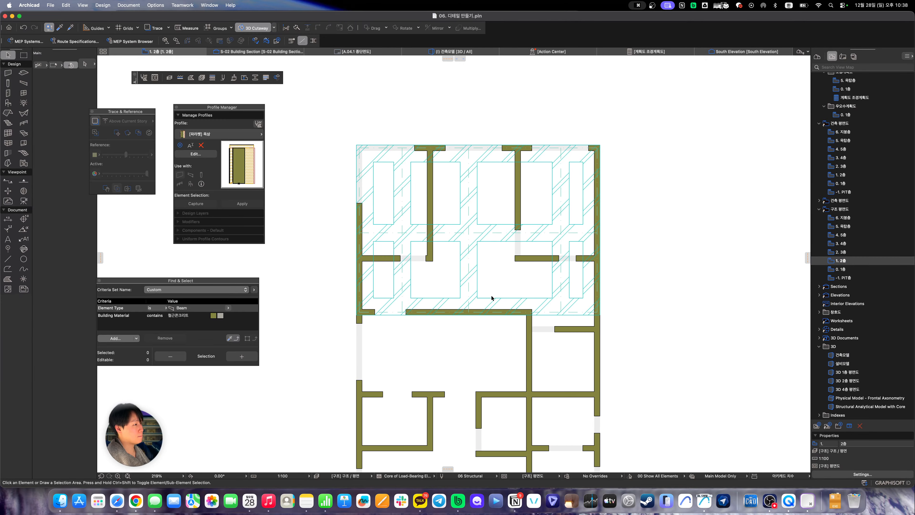
middle_click_drag(491, 258, 494, 314)
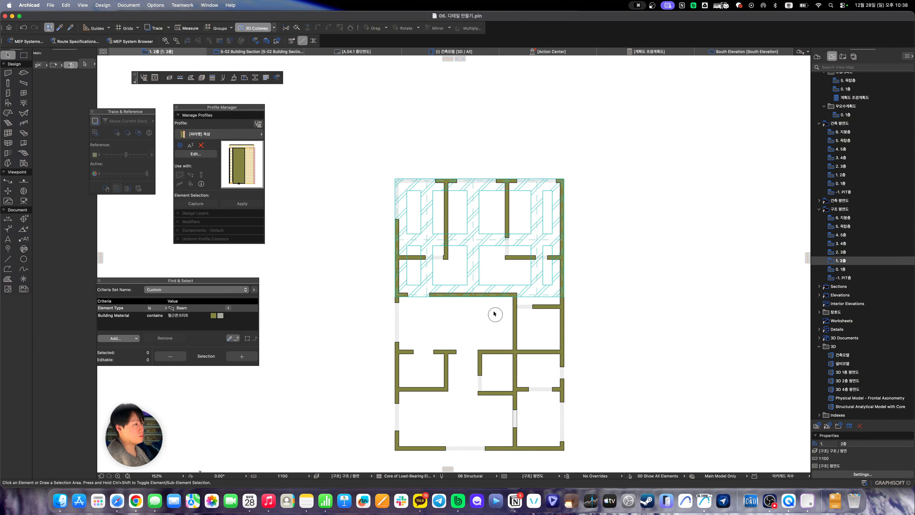
Insert a node in the plan's left exterior wall where the horizontal interior wall below the middle beam meets it
scroll(401, 235, "up", 4)
left_click(393, 267)
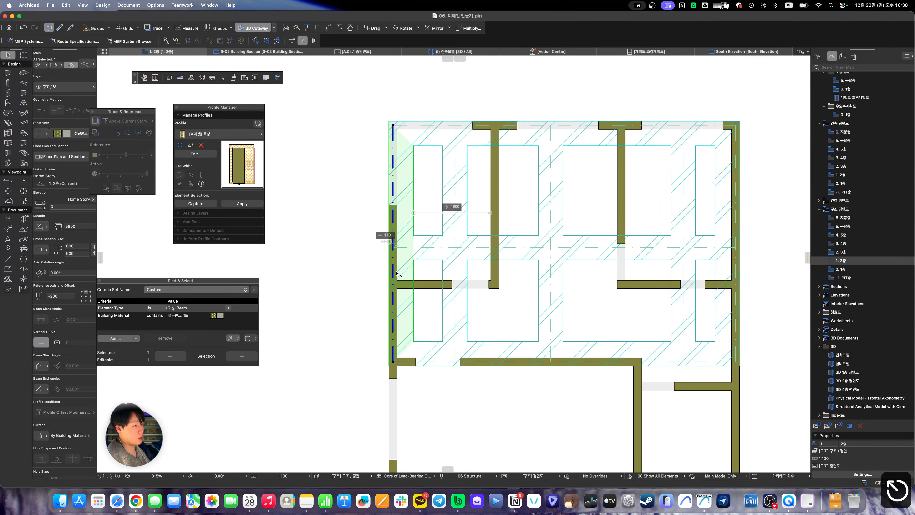
left_click(397, 273)
left_click(395, 275)
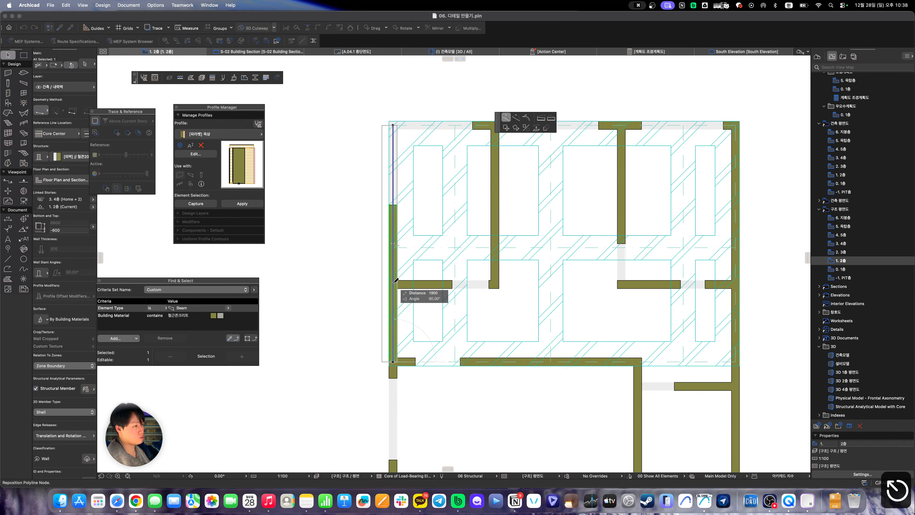
key("Escape")
Split the plan's right exterior wall at its junction with the short interior wall within the beam area
middle_click_drag(643, 317, 469, 306)
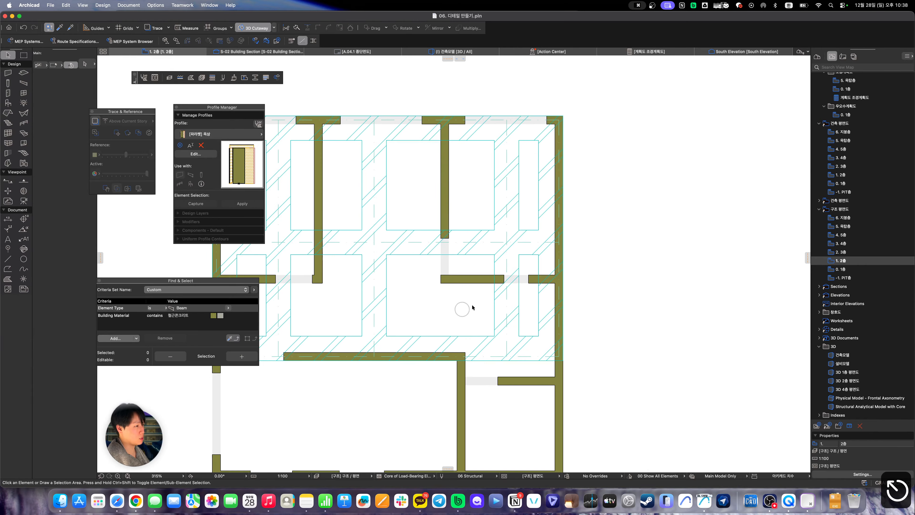
left_click(563, 265)
left_click(560, 263)
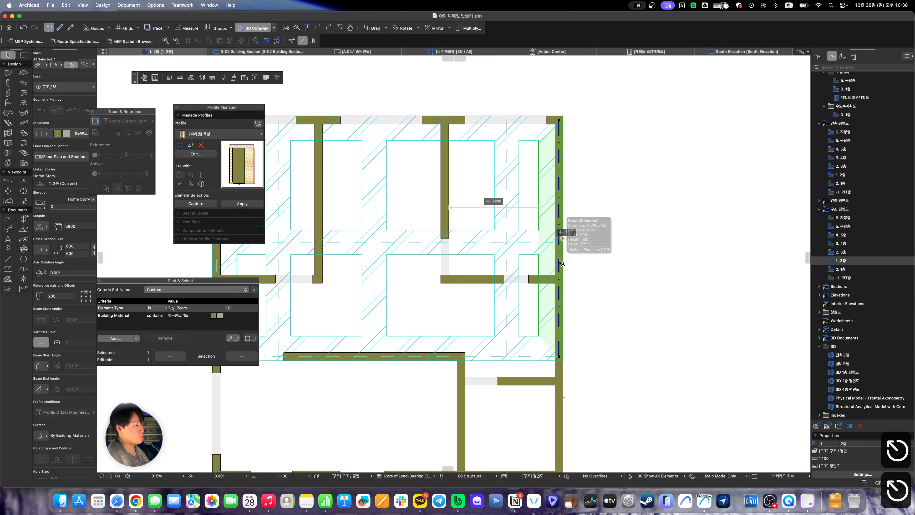
left_click(559, 266)
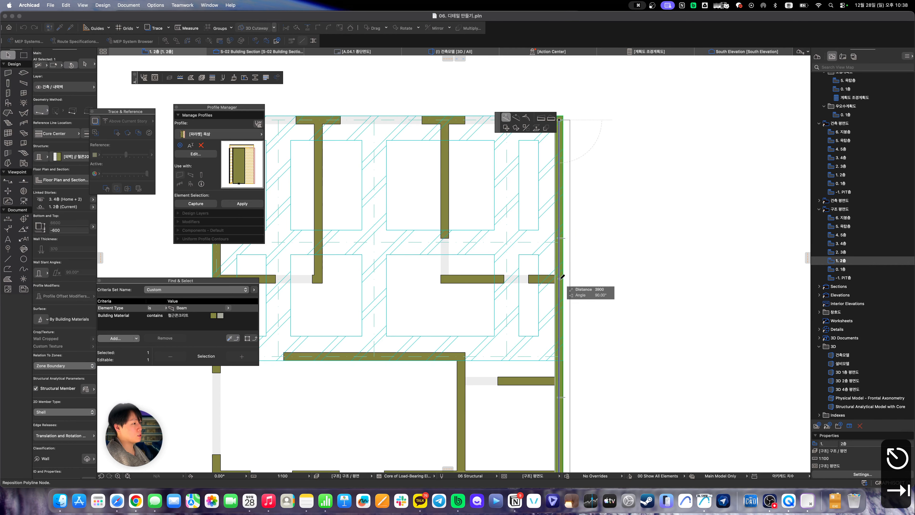
left_click(559, 278)
key("Escape")
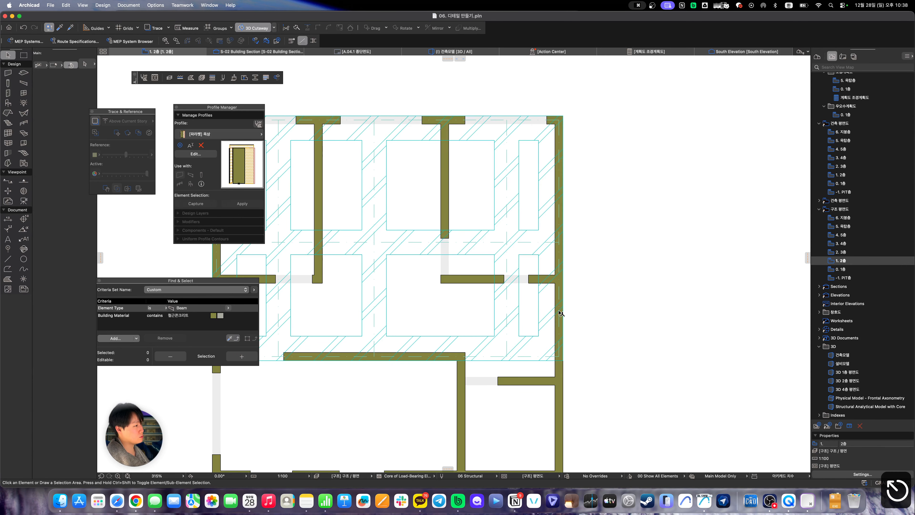
Split the lower part of the right exterior wall where the interior wall just below the beam area meets it
left_click(558, 383)
left_click(559, 383)
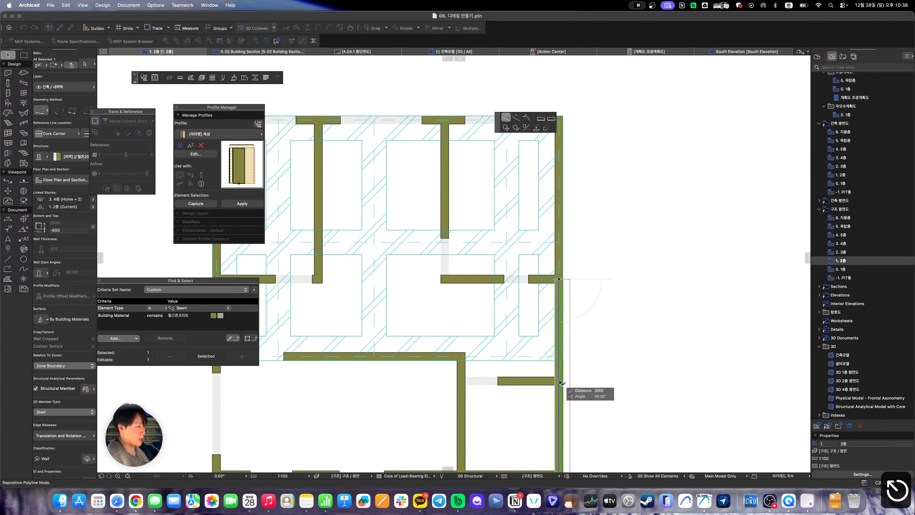
left_click(559, 381)
key("Escape")
Split the remaining right exterior wall at its junction with the long horizontal interior wall above the window opening
middle_click_drag(507, 382, 600, 271)
key("Escape")
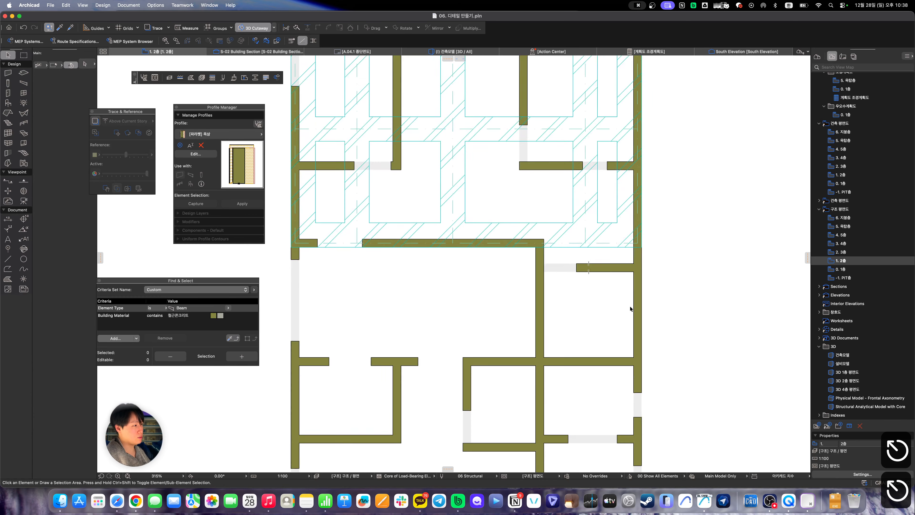
middle_click_drag(628, 338, 580, 248)
left_click(590, 251)
left_click(590, 291)
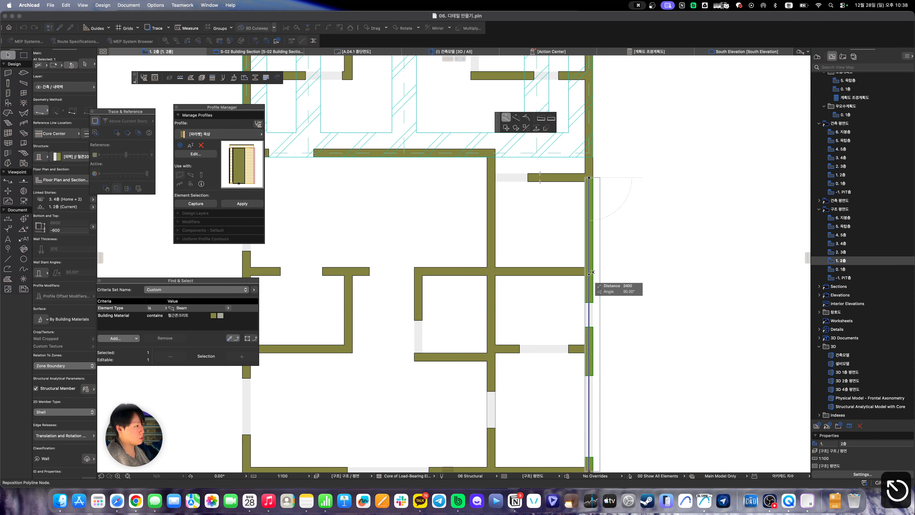
left_click(593, 272)
middle_click_drag(612, 345, 602, 269)
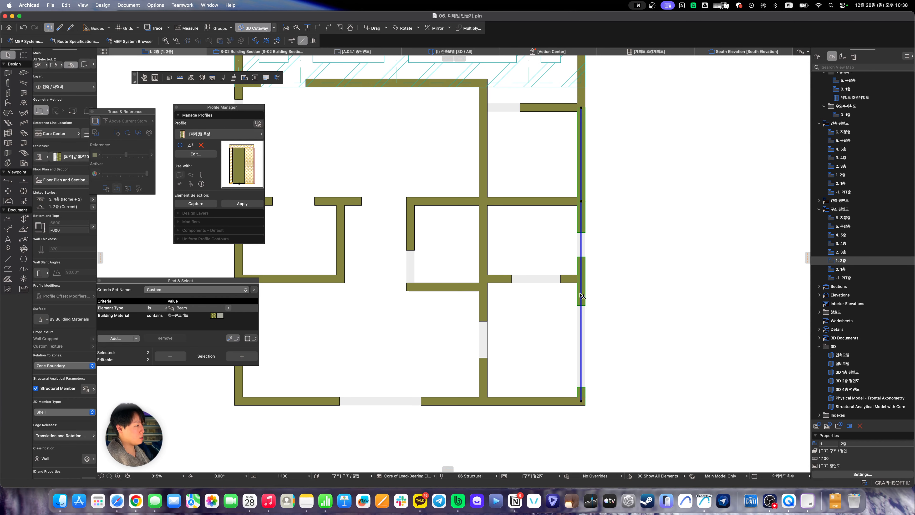
key("Escape")
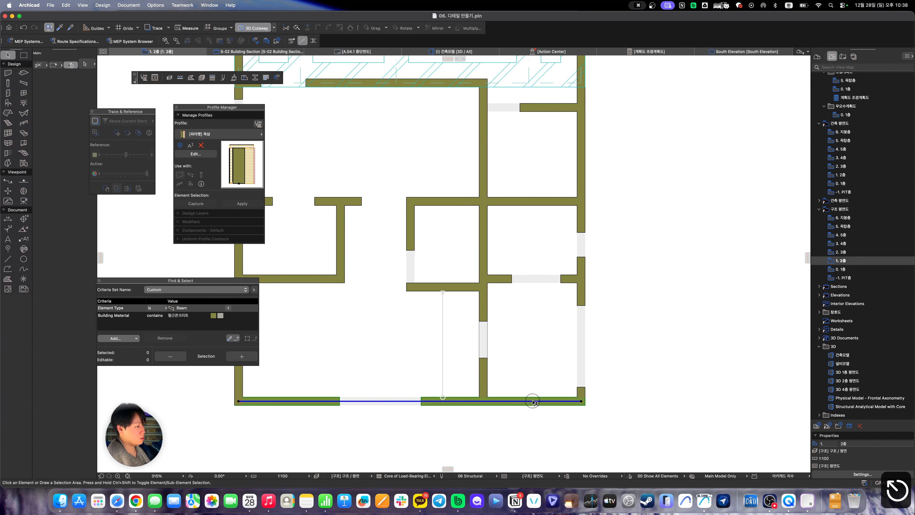
Split the plan's bottom exterior wall at its junction with the vertical interior wall
left_click(534, 402)
left_click(582, 401)
left_click(484, 400)
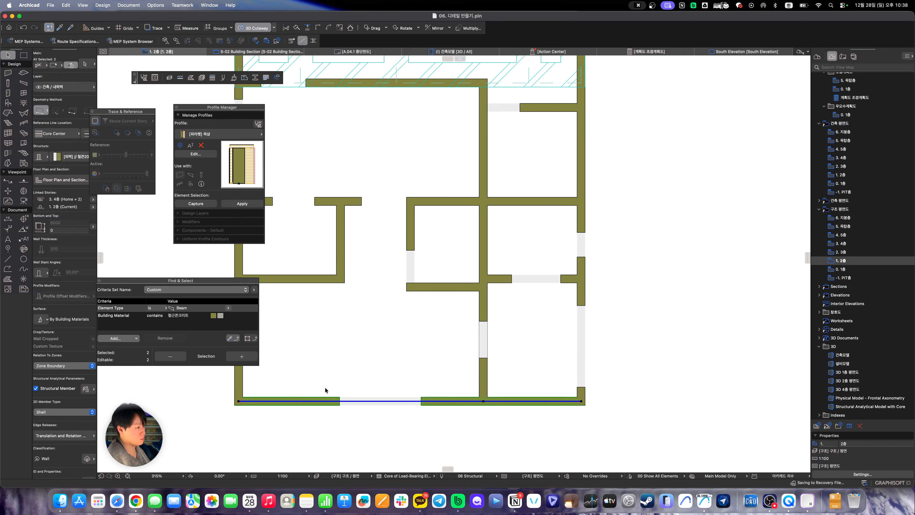
Split the plan's left exterior wall at its junction with the lower horizontal interior wall
middle_click_drag(326, 389, 490, 391)
key("Escape")
left_click(404, 388)
left_click(404, 305)
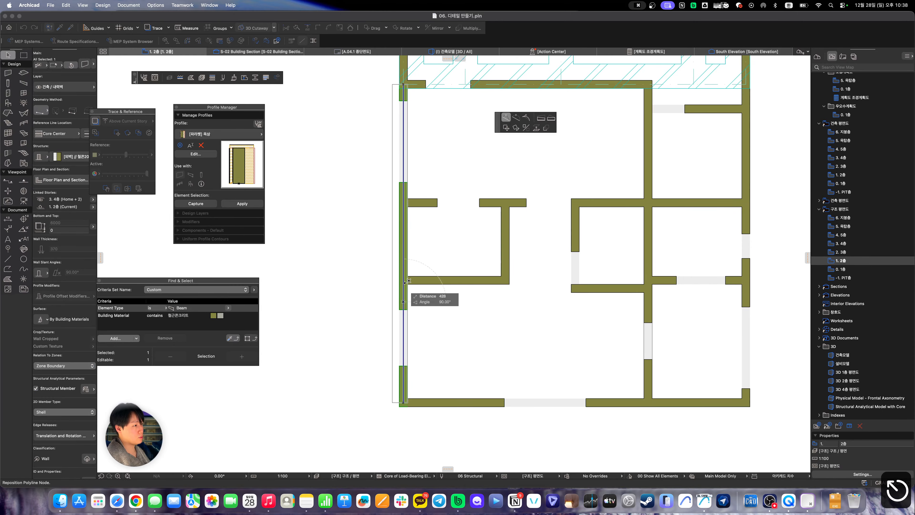
left_click(403, 280)
Split the upper part of the left exterior wall where the short interior wall below the large window opening meets it
key("Escape")
left_click(404, 222)
left_click(403, 219)
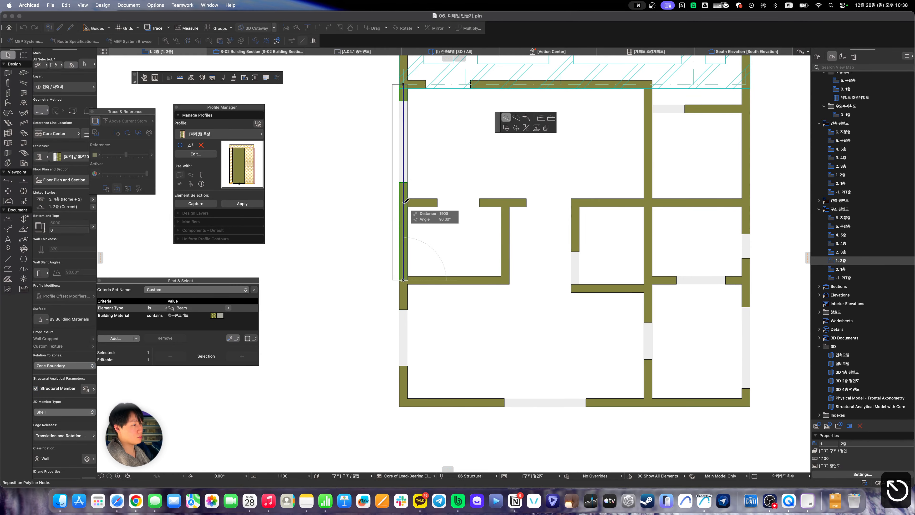
left_click(403, 202)
Split the plan's top exterior wall at its junctions with the two vertical interior walls in the beam area
middle_click_drag(433, 158, 455, 330)
key("Escape")
left_click(430, 227)
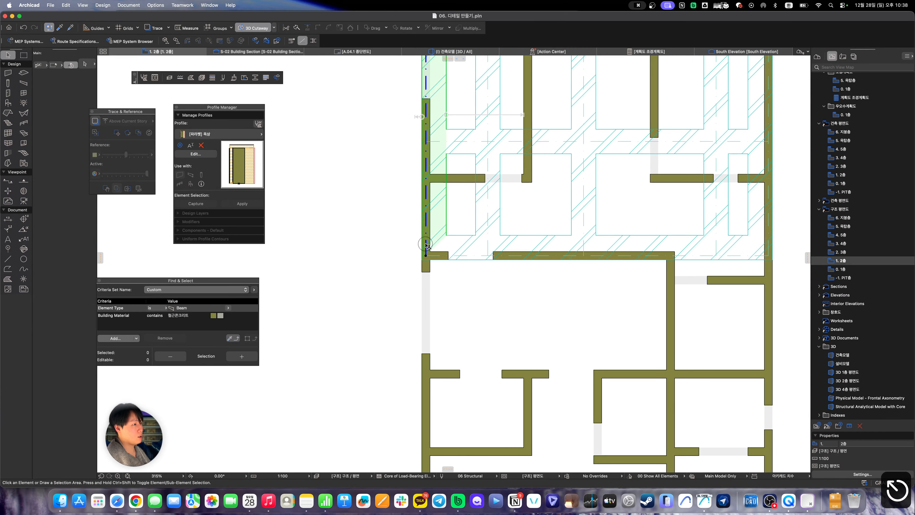
middle_click_drag(431, 222, 416, 295)
key("Escape")
left_click(514, 174)
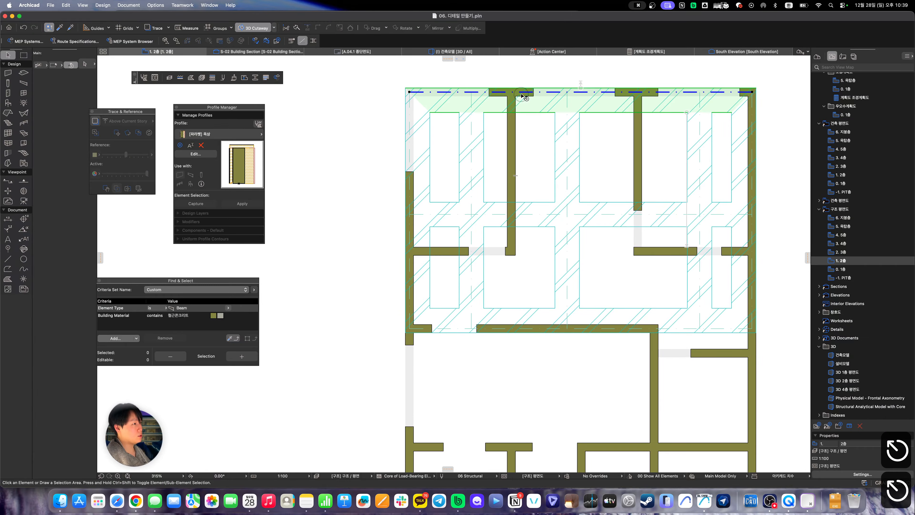
left_click(501, 98)
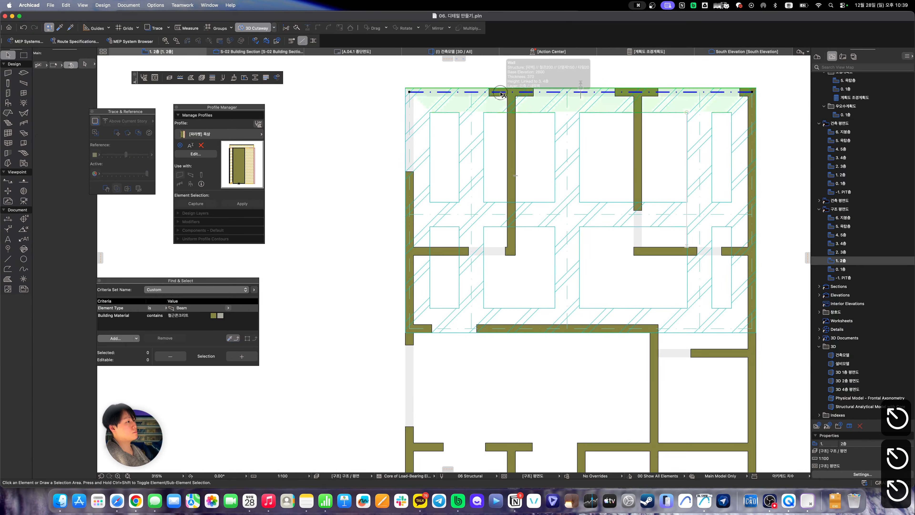
left_click(501, 92)
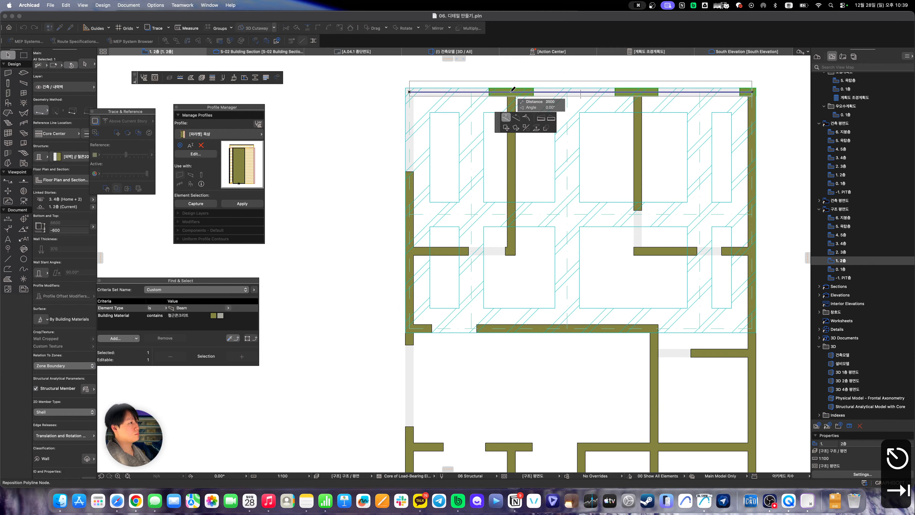
left_click(512, 92)
left_click(628, 92)
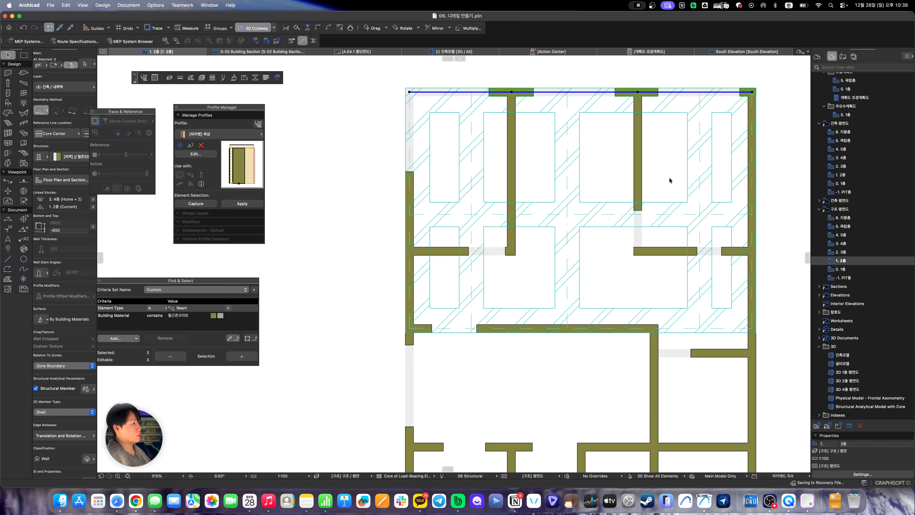
Examine the wall segments and their junctions across the whole second-floor structural plan
scroll(655, 205, "down", 5)
scroll(594, 233, "right", 3)
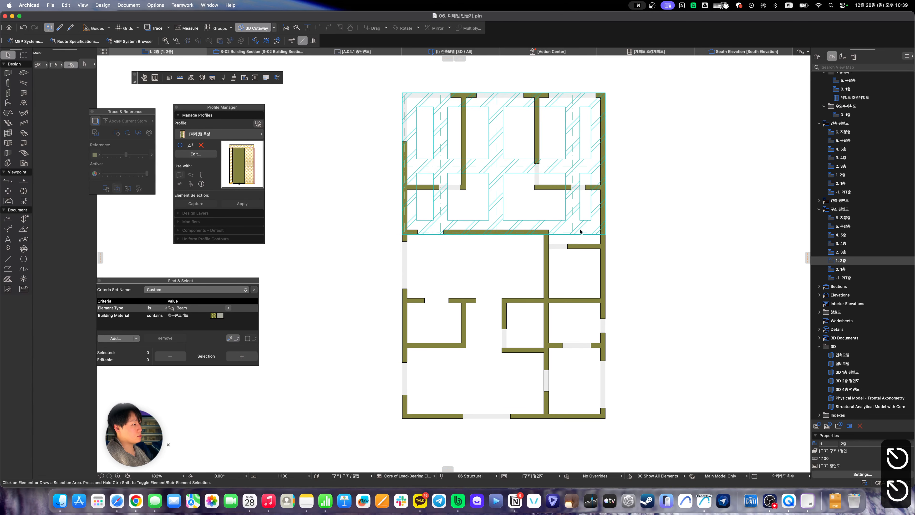
scroll(580, 231, "up", 3)
scroll(580, 231, "right", 2)
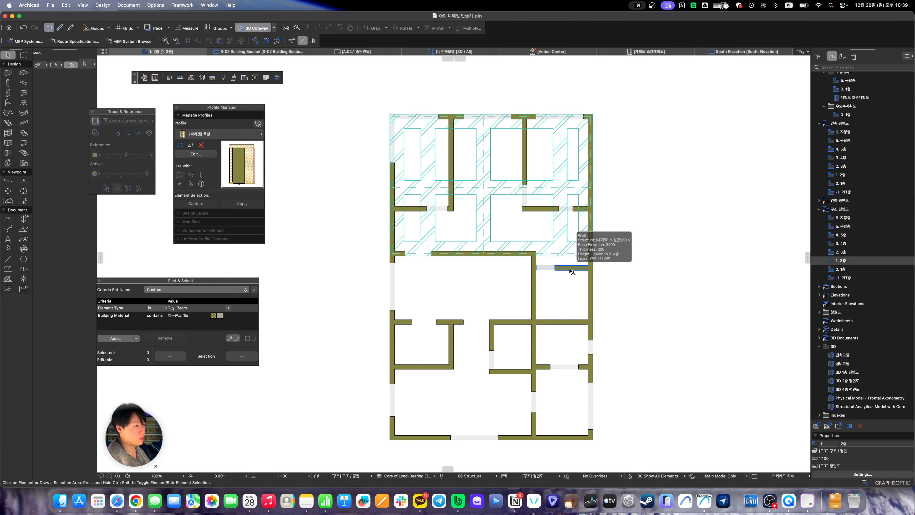
middle_click_drag(541, 269, 494, 266)
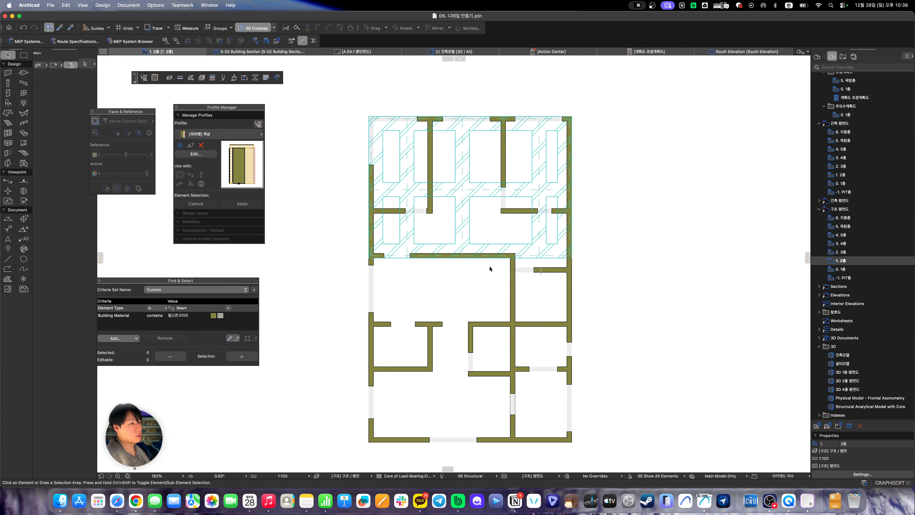
scroll(378, 322, "up", 3)
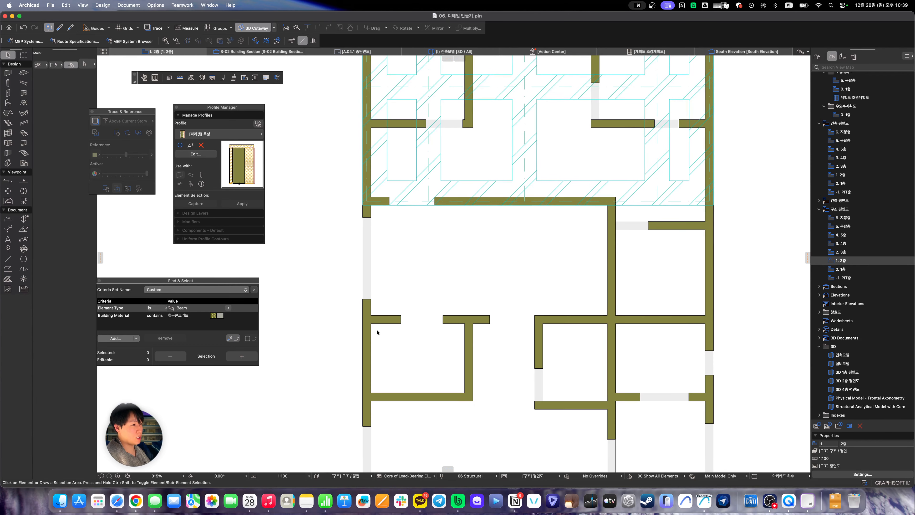
scroll(376, 327, "down", 3)
scroll(370, 326, "up", 4)
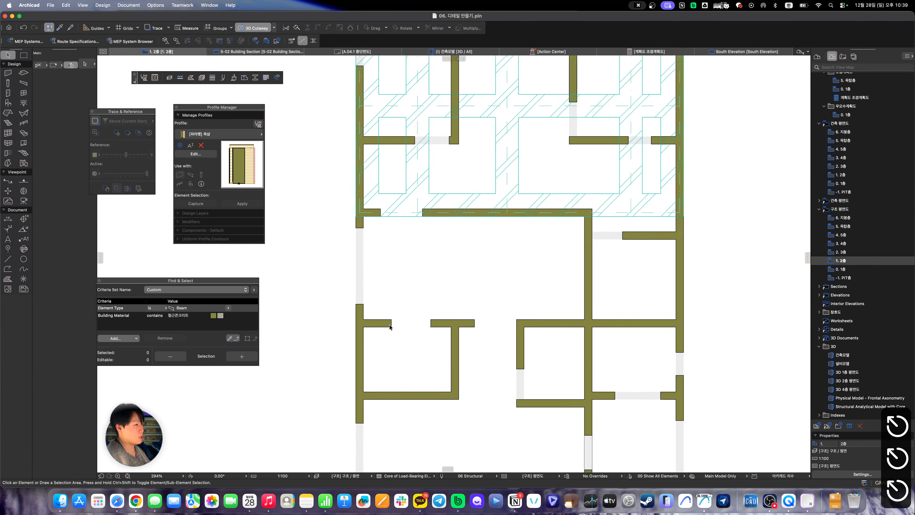
Check the element ID of the left exterior wall segment containing the window just below the beam area
left_click(370, 306)
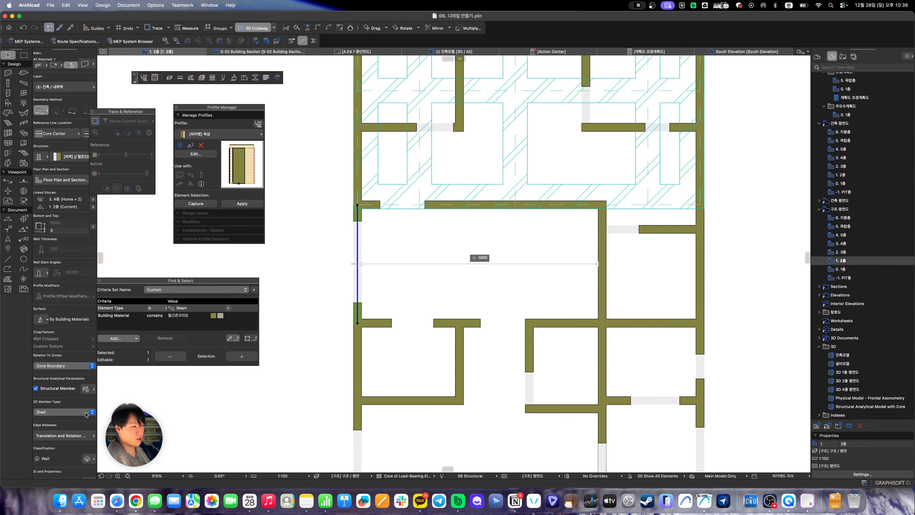
scroll(405, 356, "down", 5)
scroll(437, 363, "down", 2)
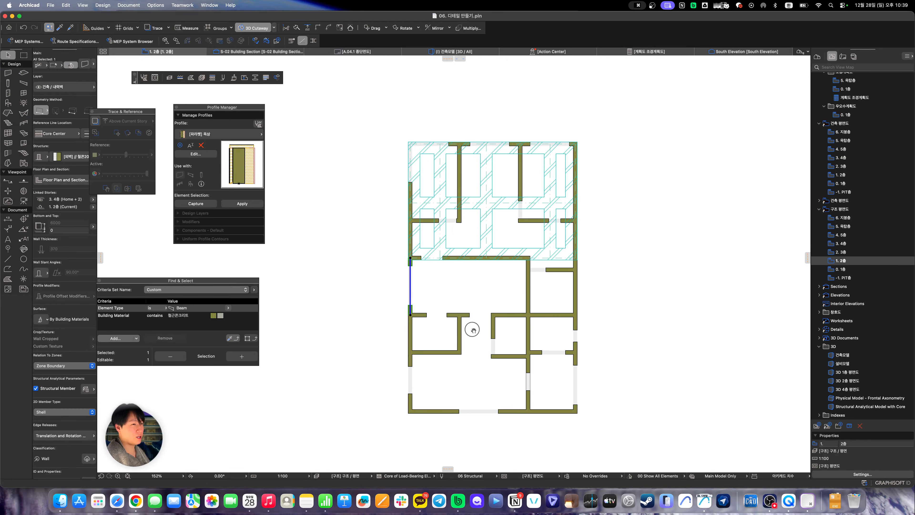
scroll(60, 425, "down", 1)
left_click(63, 471)
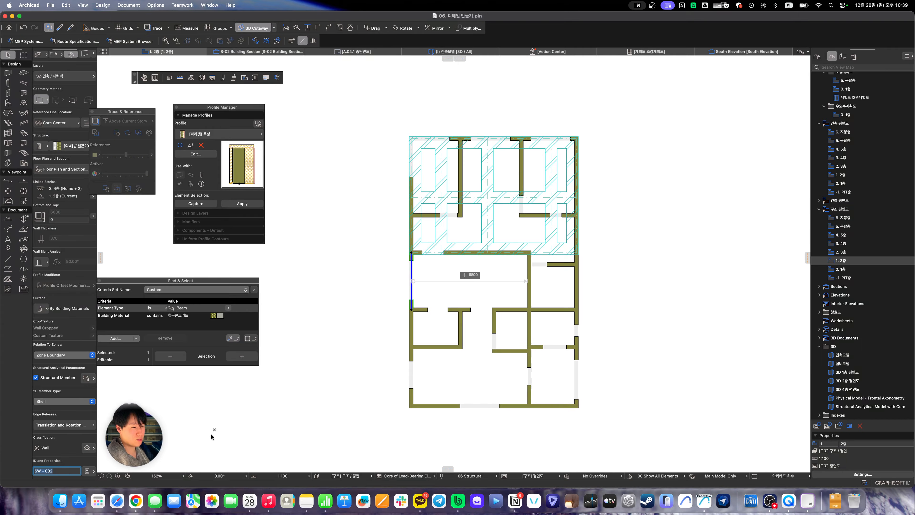
key("Escape")
key("Escape")
key("Escape")
Select all walls on the floor plan using the Wall tool
middle_click_drag(443, 292, 422, 306)
key("w")
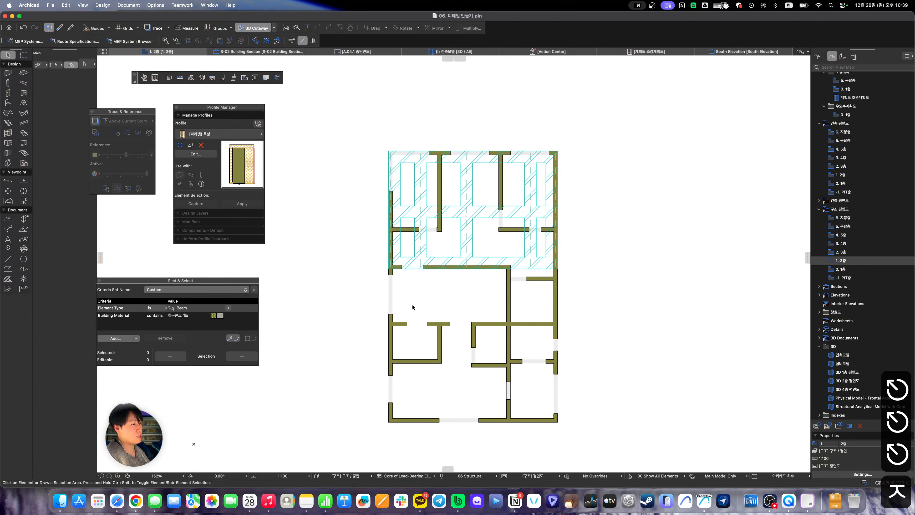
key("Caps_Lock")
key("w")
key("super+a")
scroll(454, 270, "up", 2)
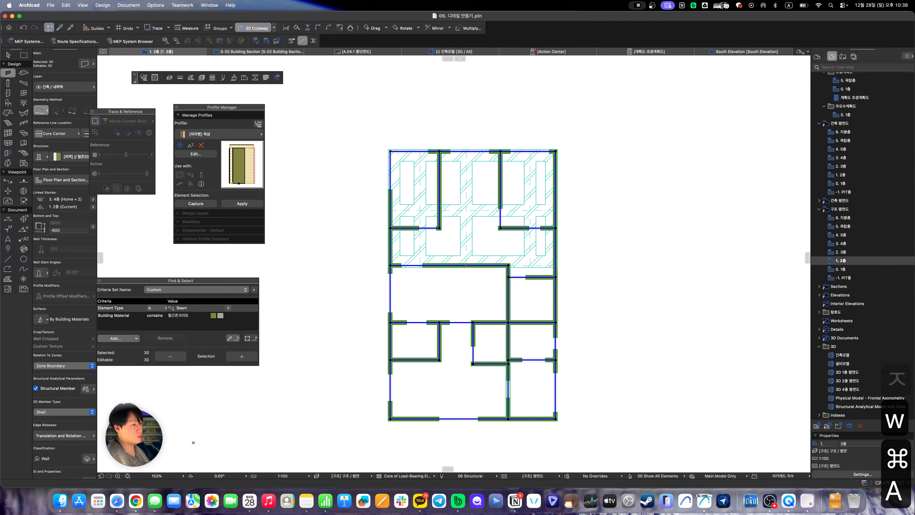
scroll(453, 265, "down", 3)
scroll(453, 265, "right", 2)
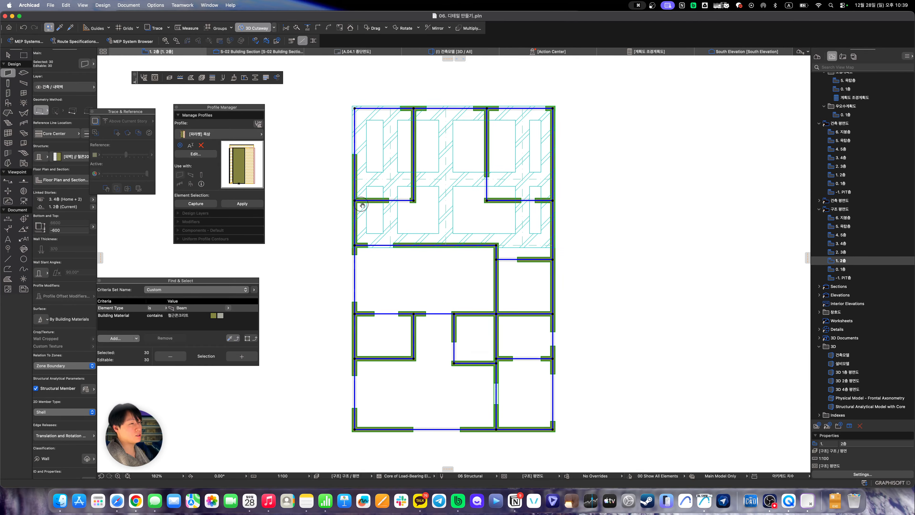
left_click(230, 5)
type("디드")
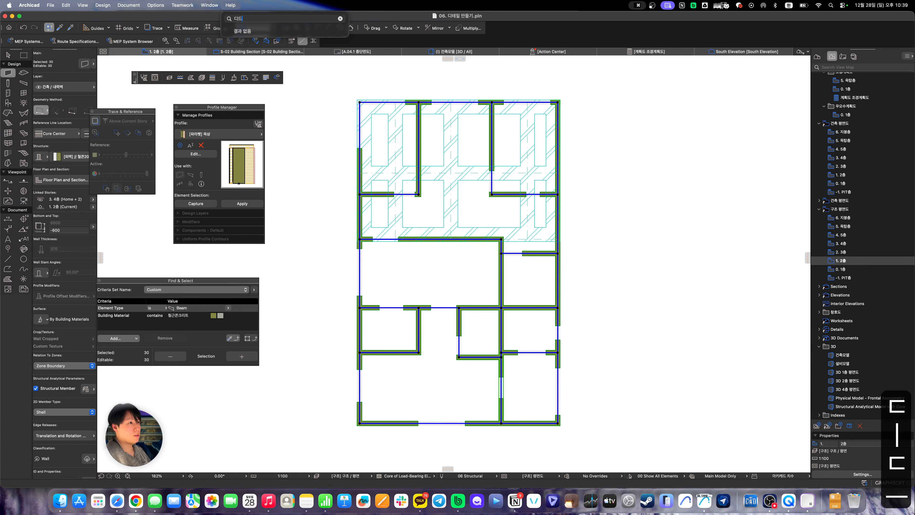
key("BackSpace")
key("BackSpace")
key("BackSpace")
Try labelling all selected walls with the default elevation label, undo the labels and clear the selection
mouse_move(128, 5)
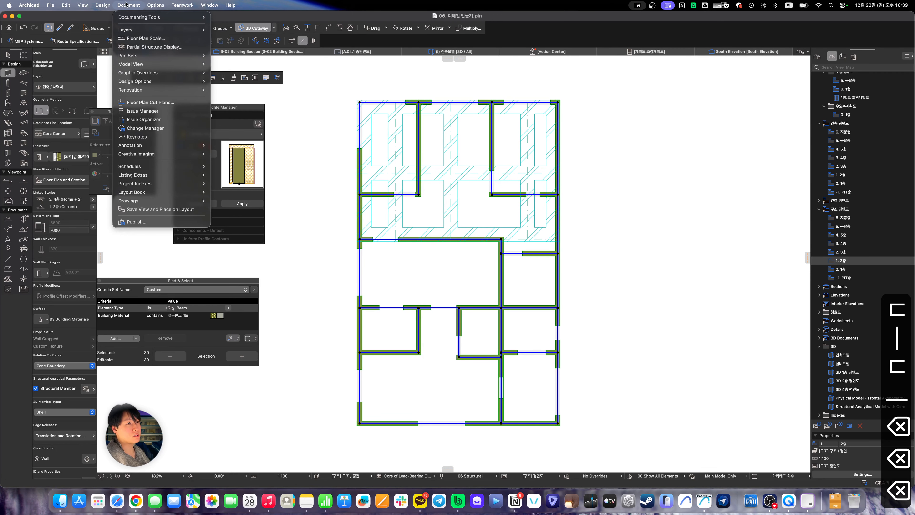
mouse_move(157, 145)
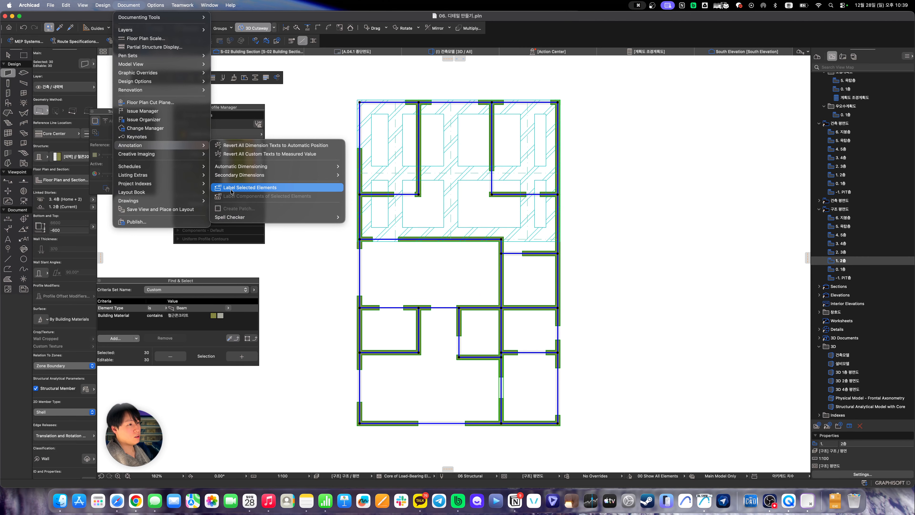
left_click(240, 191)
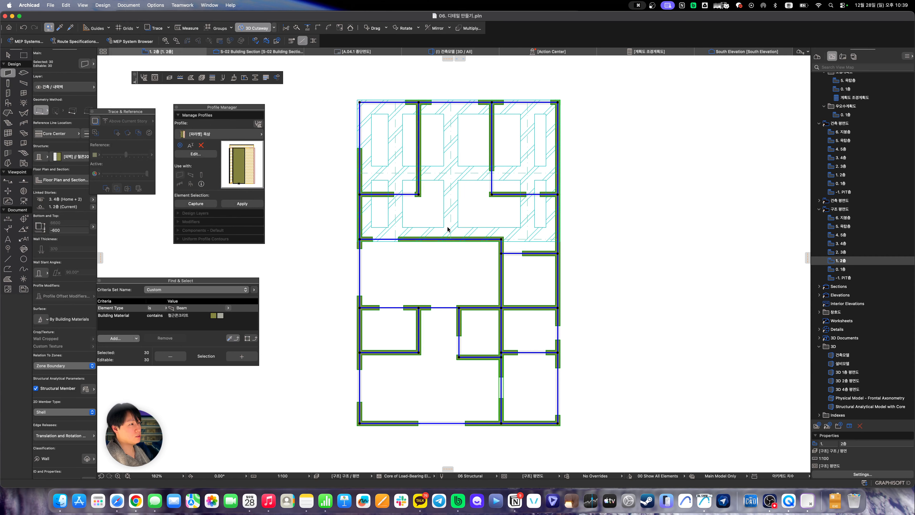
scroll(463, 220, "up", 5)
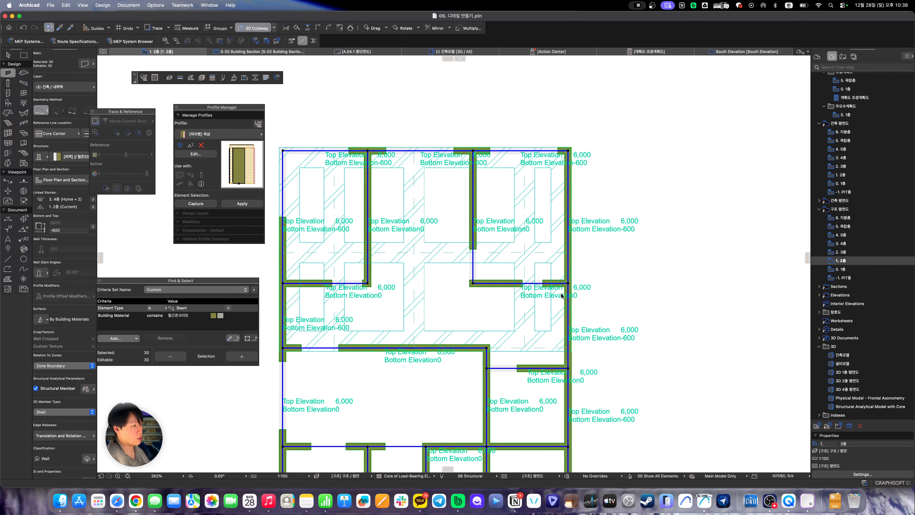
key("cmd+z")
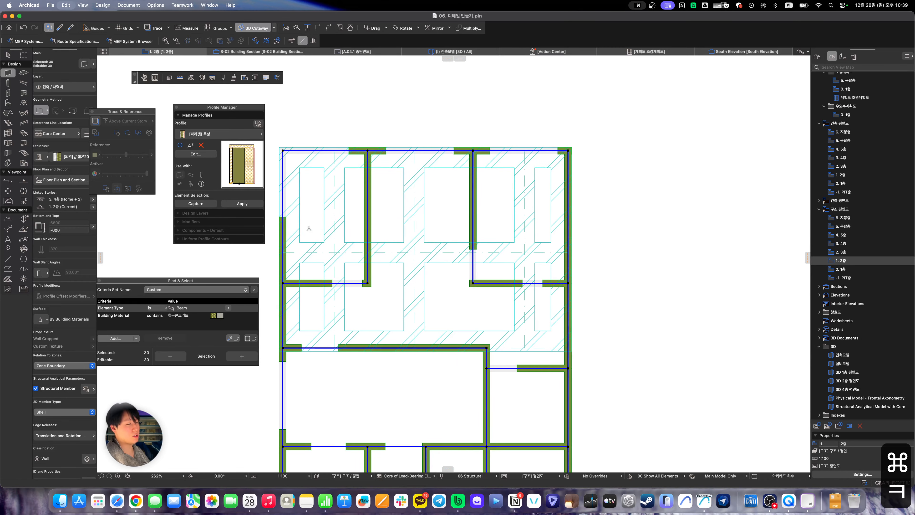
key("Escape")
key("Escape")
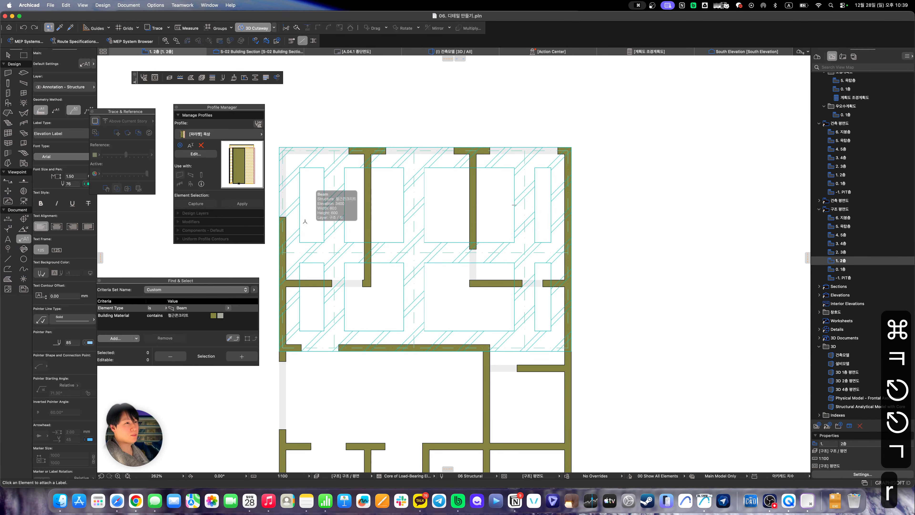
Set the label type to Text / Autotext, place a sample label beside the plan's upper left exterior wall and select it
key("r")
left_click(69, 134)
left_click(110, 130)
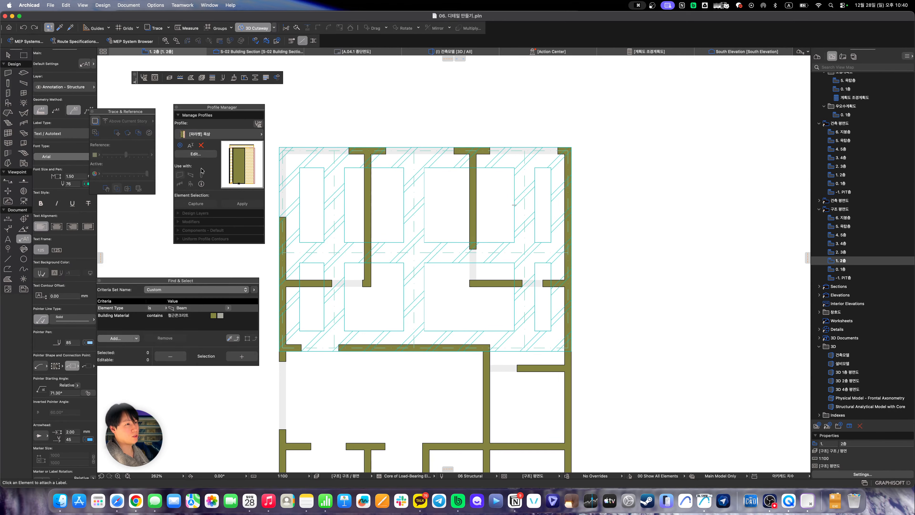
scroll(353, 220, "left", 5)
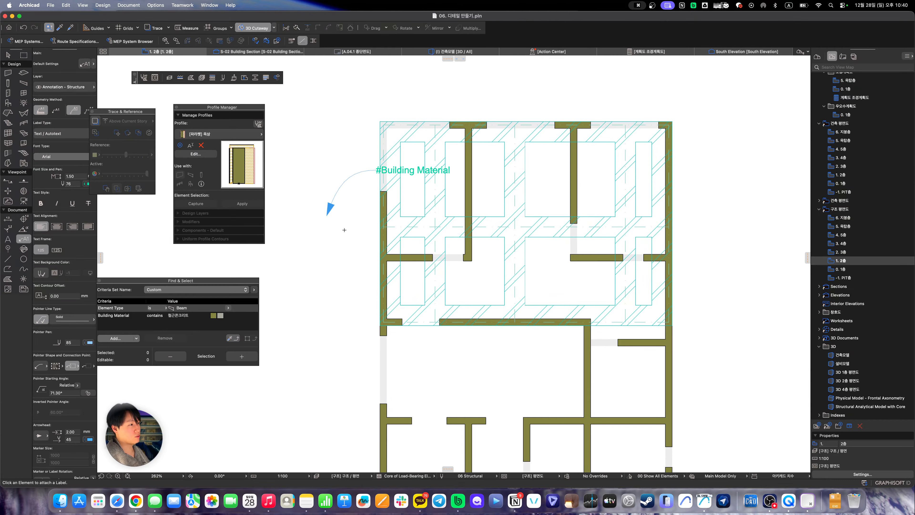
key("Escape")
left_click_drag(337, 227, 310, 198)
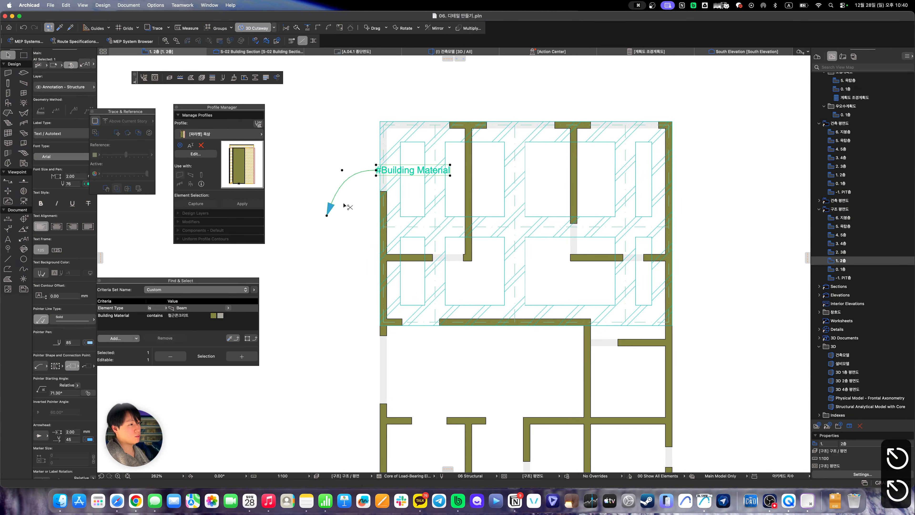
key("super+t")
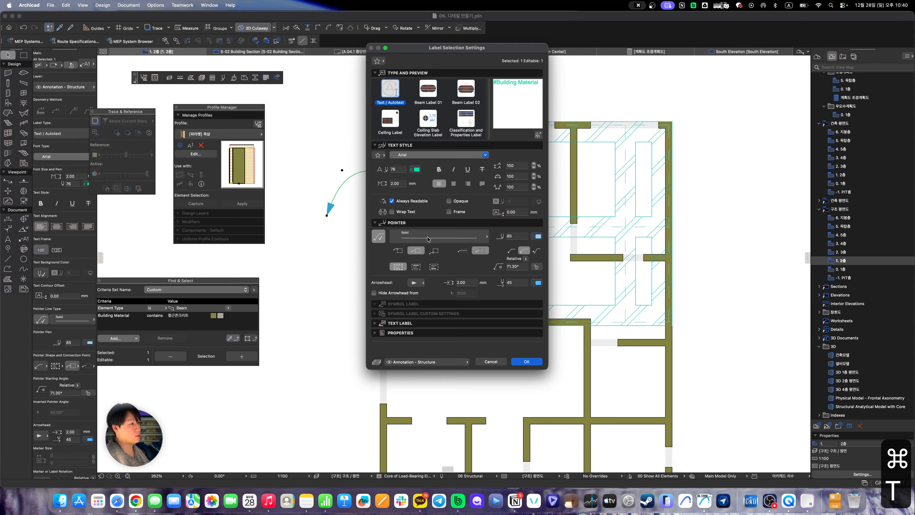
left_click(398, 331)
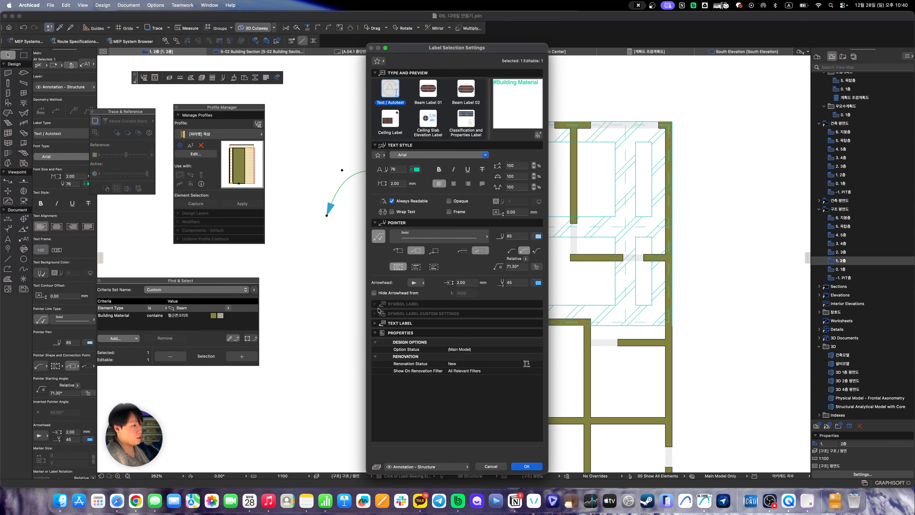
key("Escape")
Replace the sample label's Building Material autotext with the Element ID field
double_click(411, 171)
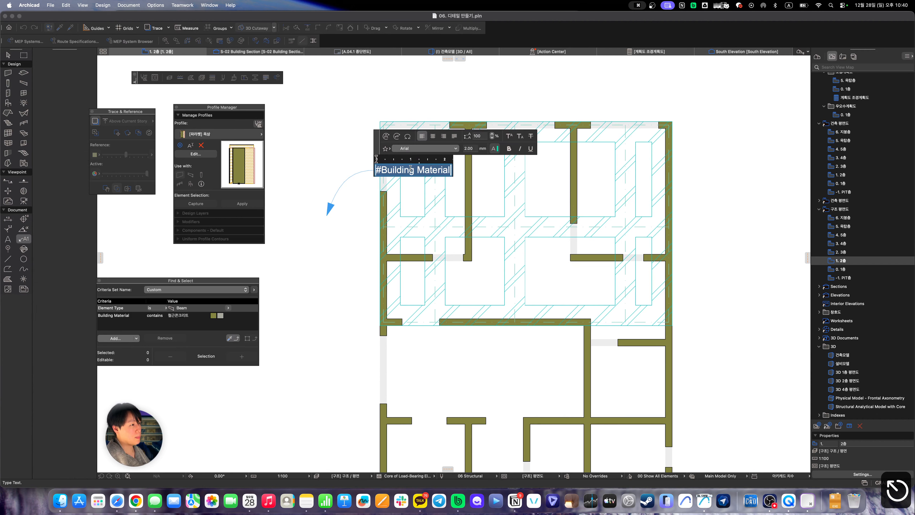
left_click(386, 137)
type("디듣")
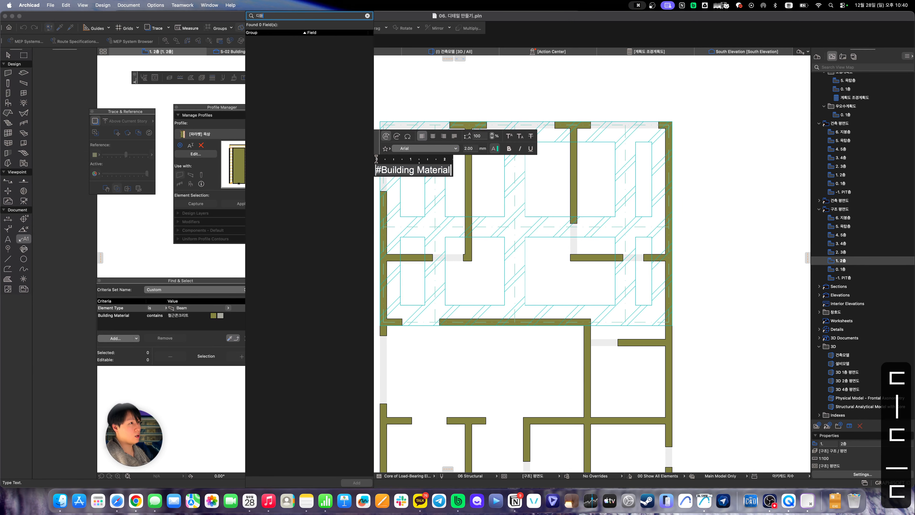
key("BackSpace")
key("BackSpace")
key("BackSpace")
key("BackSpace")
key("Caps_Lock")
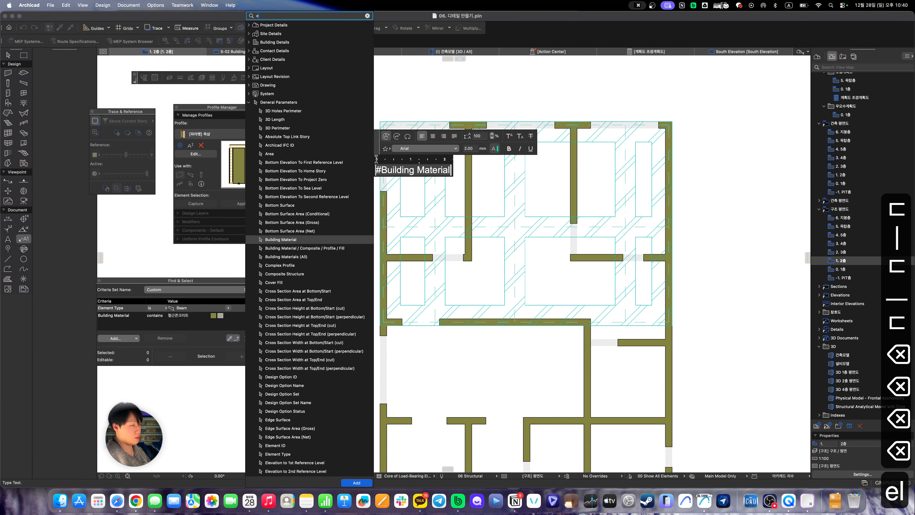
type("elem")
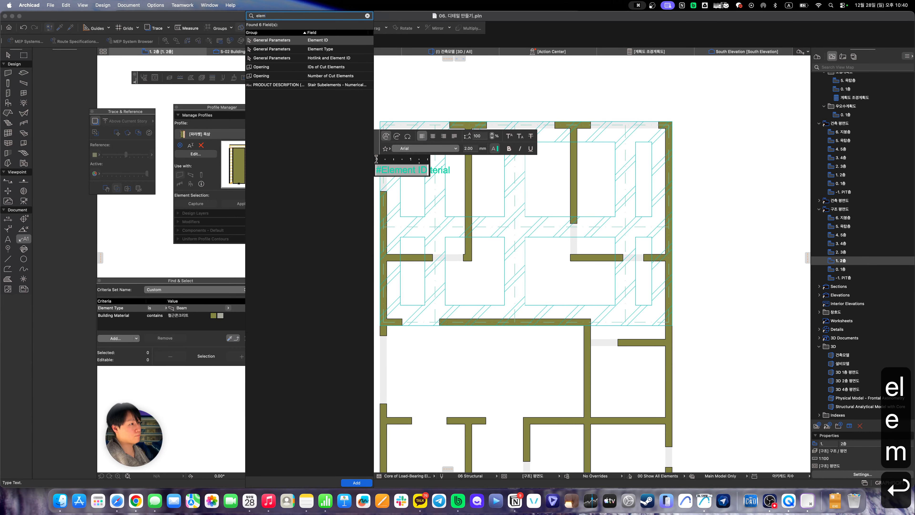
key("Return")
left_click(412, 217)
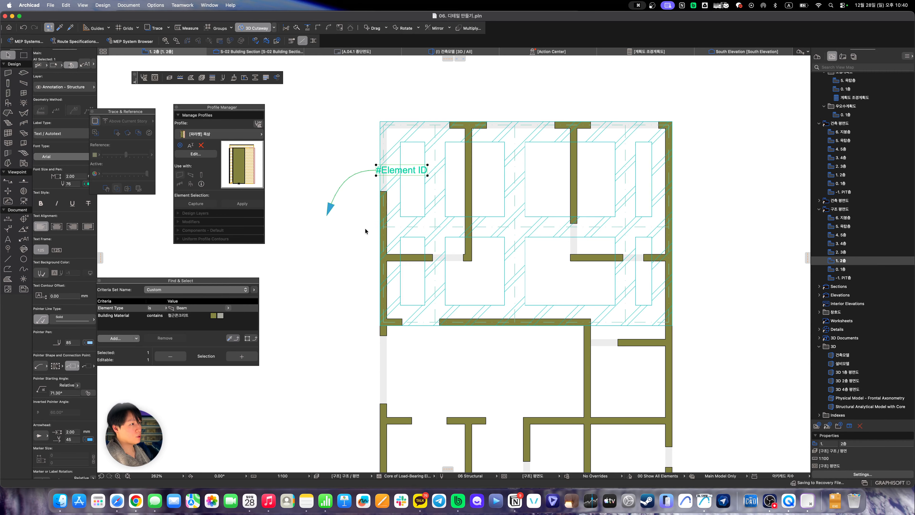
Remove the sample label's pointer line and move the label text outside the plan, beside the left exterior wall
middle_click_drag(367, 230, 394, 253)
key("Escape")
key("Escape")
middle_click_drag(358, 225, 322, 251)
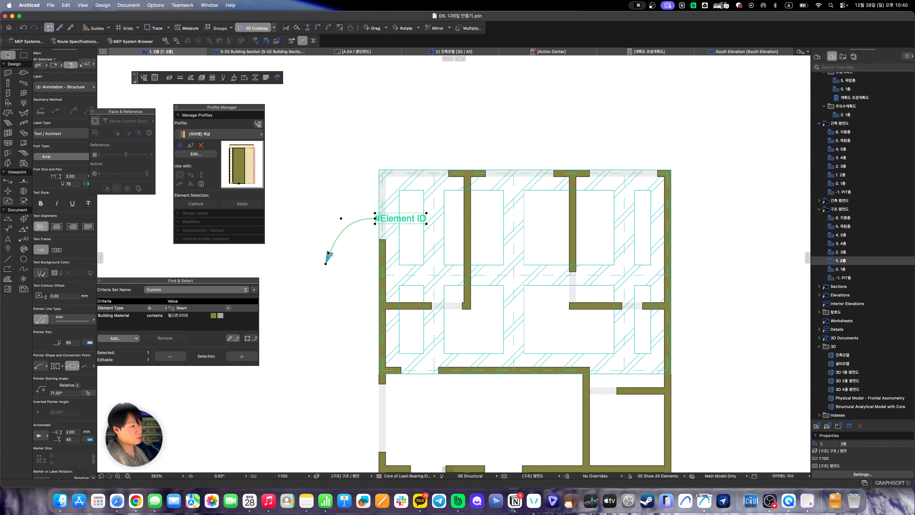
scroll(329, 253, "up", 3)
left_click(41, 319)
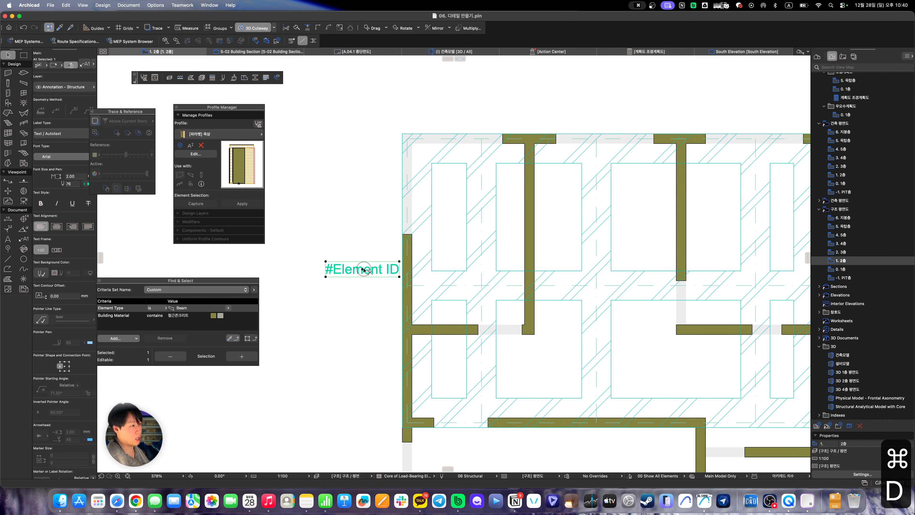
left_click_drag(364, 268, 354, 284)
key("cmd+d")
scroll(432, 294, "down", 2)
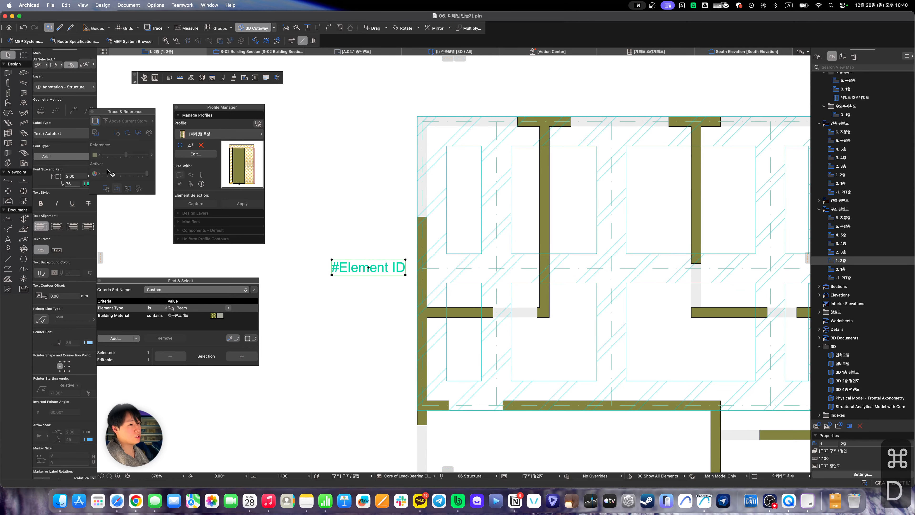
Set the sample label's text pen to 96 and its font size to 1.5 mm
left_click(86, 184)
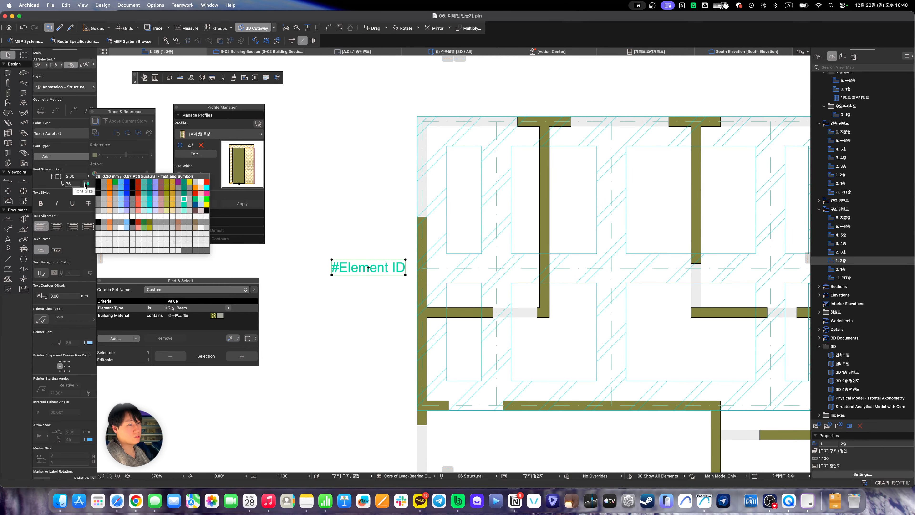
left_click(186, 206)
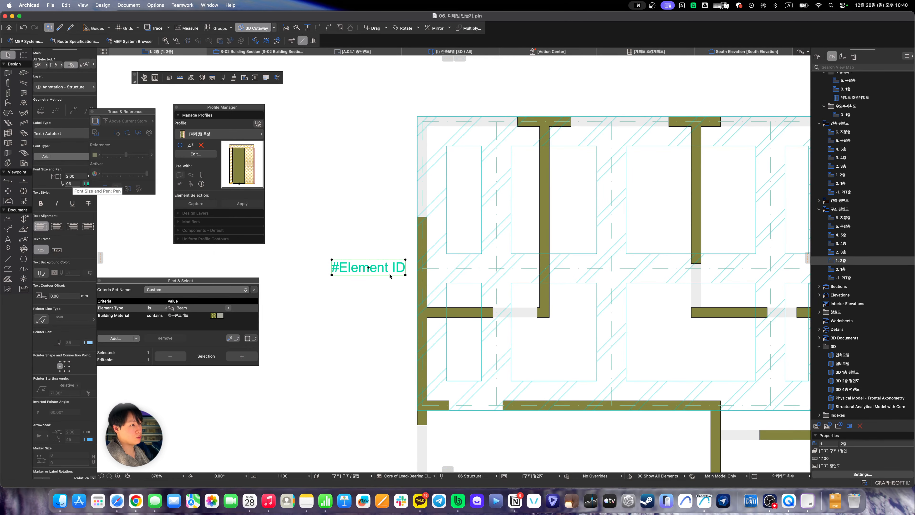
mouse_move(151, 112)
left_mouse_down()
mouse_move(188, 142)
mouse_move(136, 210)
left_mouse_up()
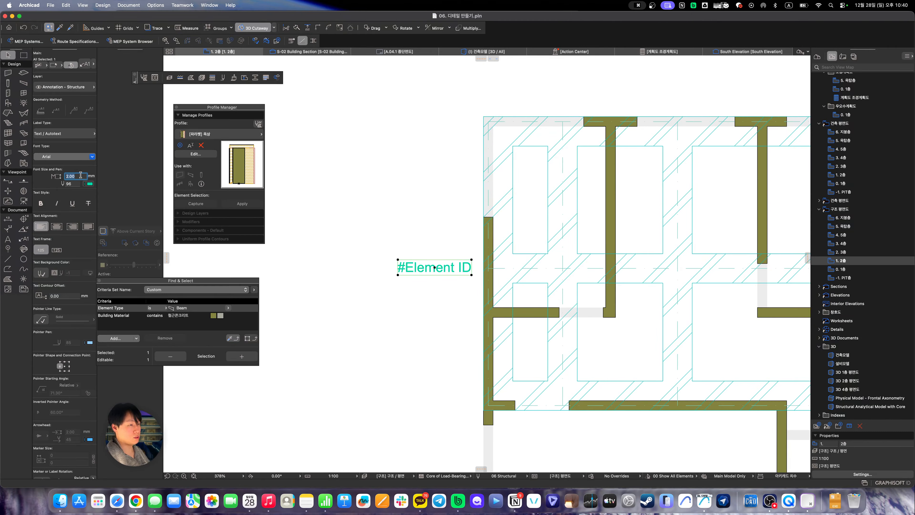
type("1.5")
key("Return")
key("Escape")
key("Escape")
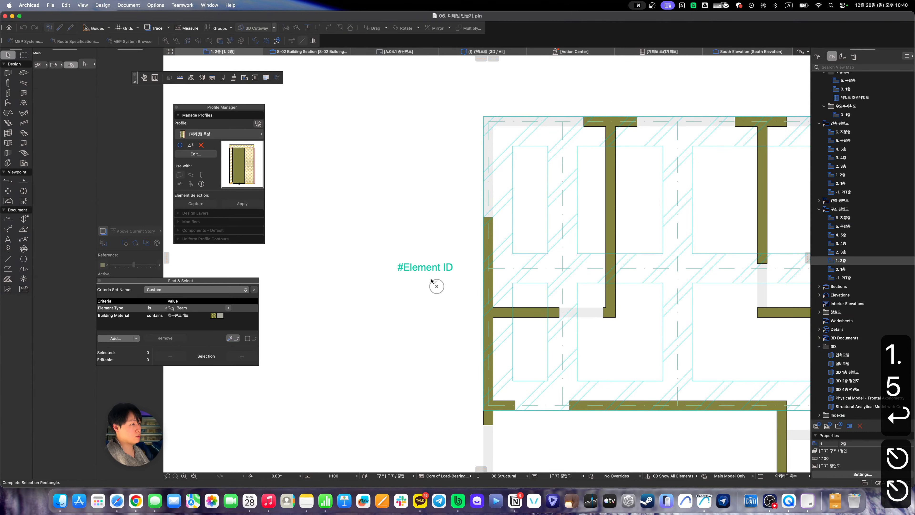
Select the sample label and open the favorites in its selection settings
left_click(438, 269)
scroll(464, 274, "down", 2)
scroll(464, 274, "right", 2)
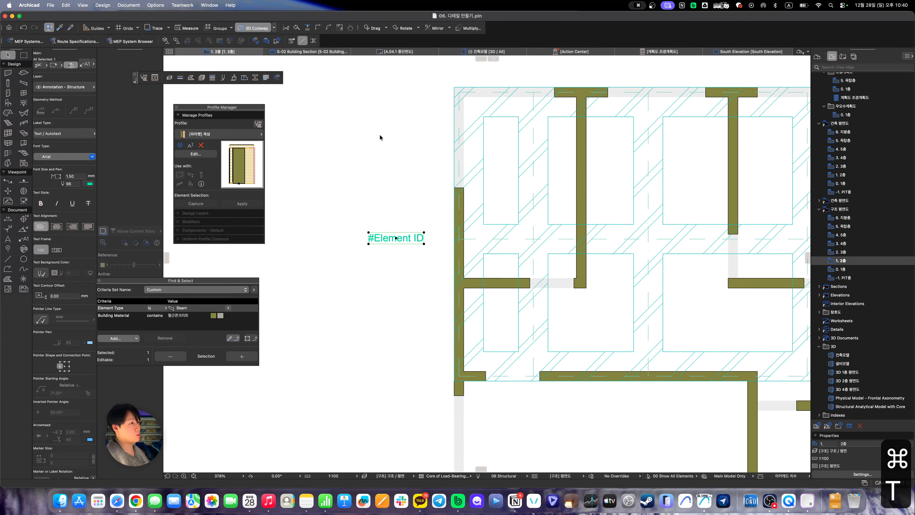
key("super+t")
left_click(377, 60)
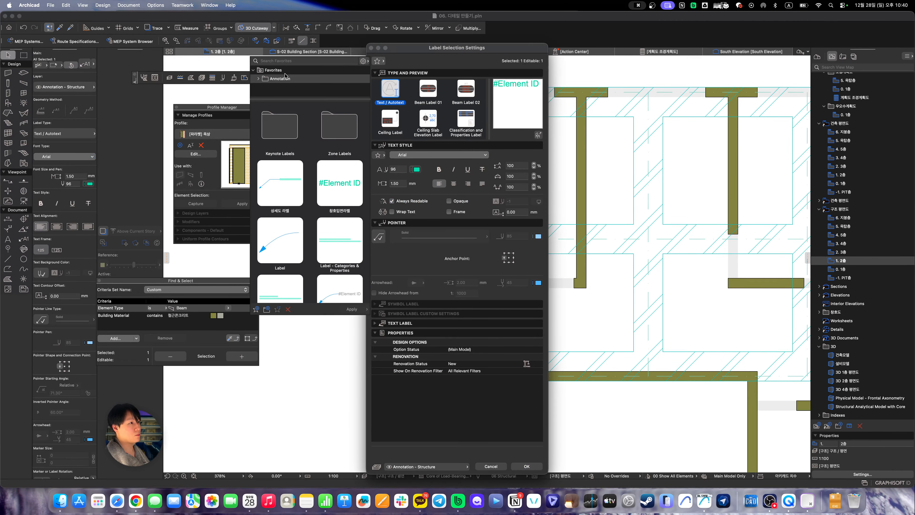
type("[rnwh] qu")
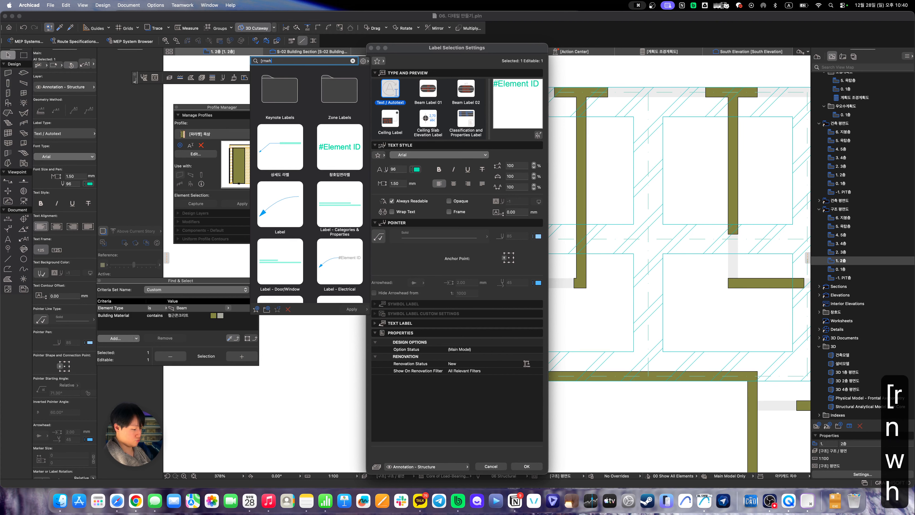
key("BackSpace")
key("BackSpace")
key("BackSpace")
key("BackSpace")
key("BackSpace")
key("BackSpace")
key("BackSpace")
key("BackSpace")
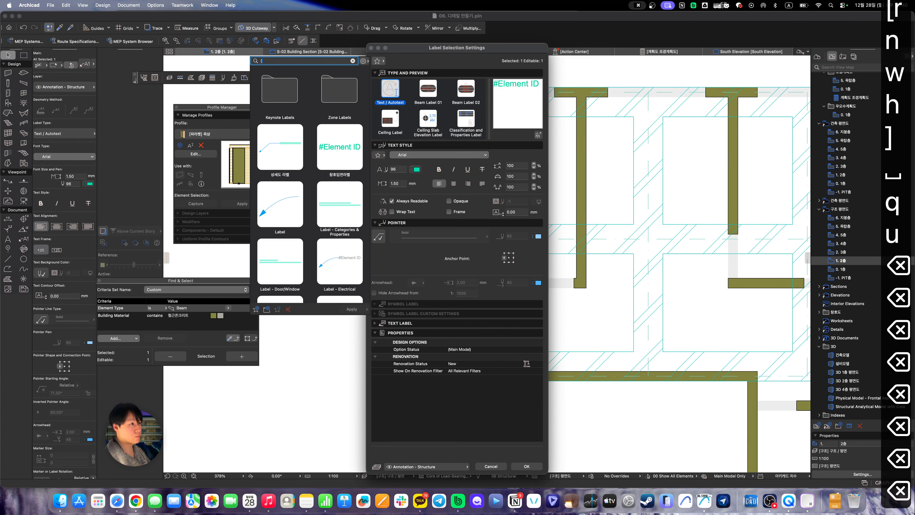
type("구조] 내력벽 라")
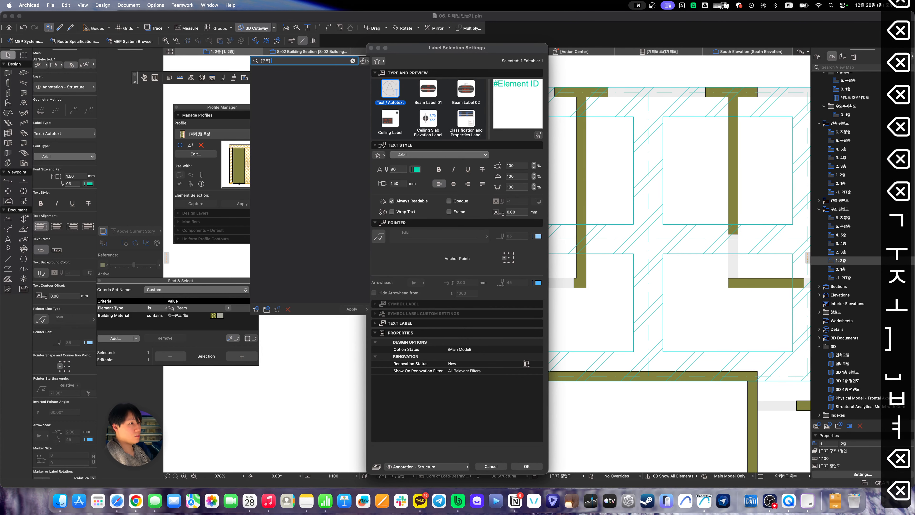
type("벨")
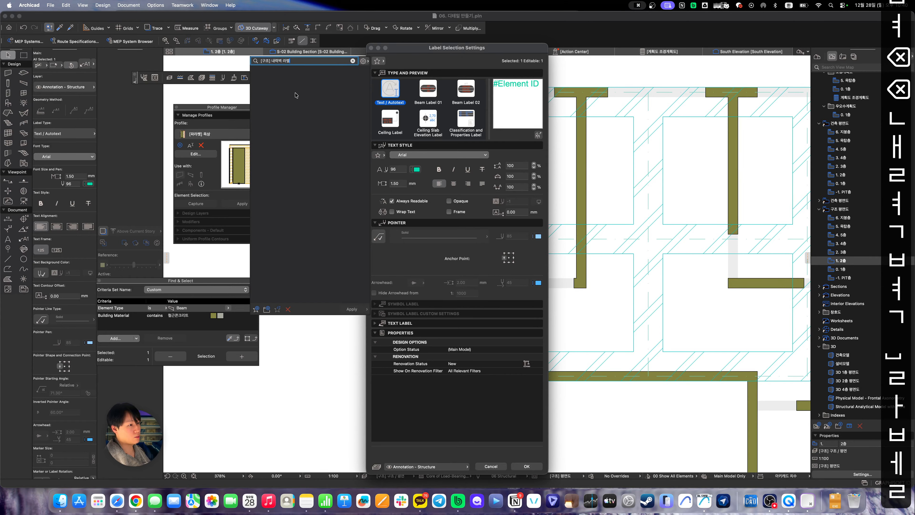
left_click(352, 62)
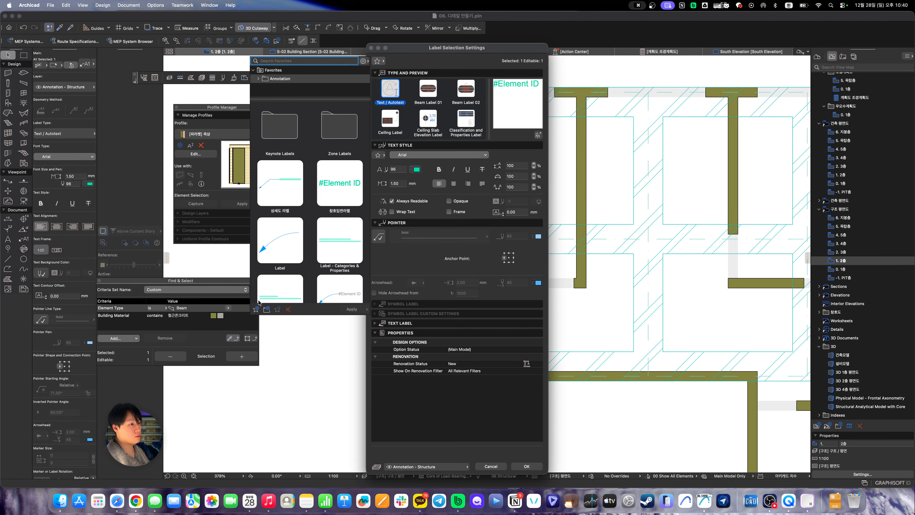
Save the label's settings as a new favorite named "[구조] 내력벽 라벨" and close the label settings
left_click(256, 310)
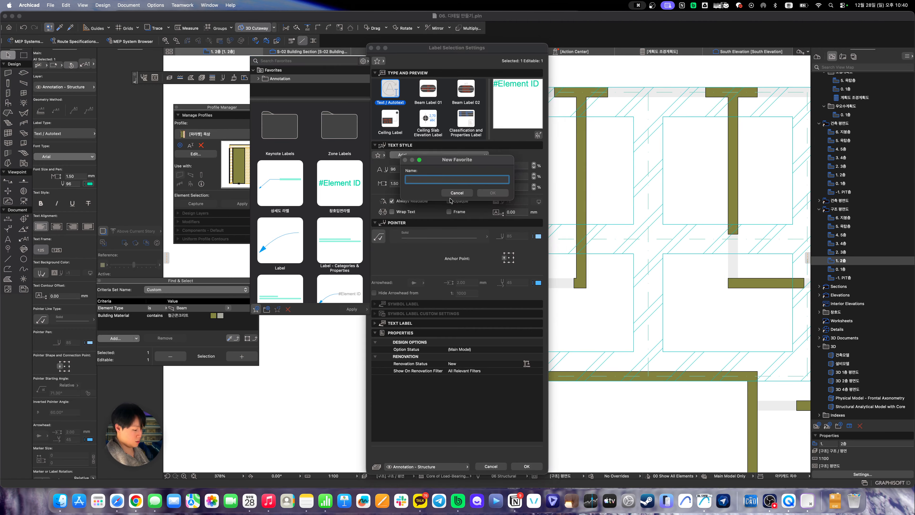
type("[구조] 내력벽")
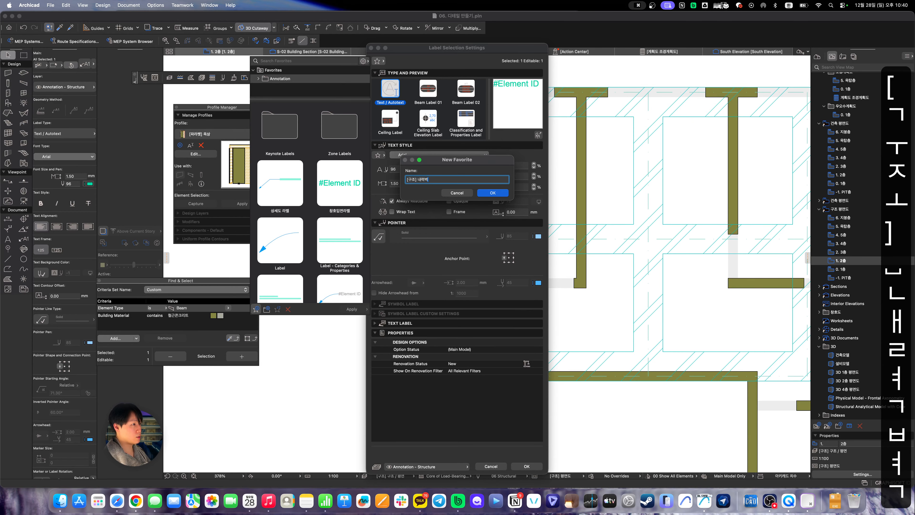
type(" 라벨")
key("Return")
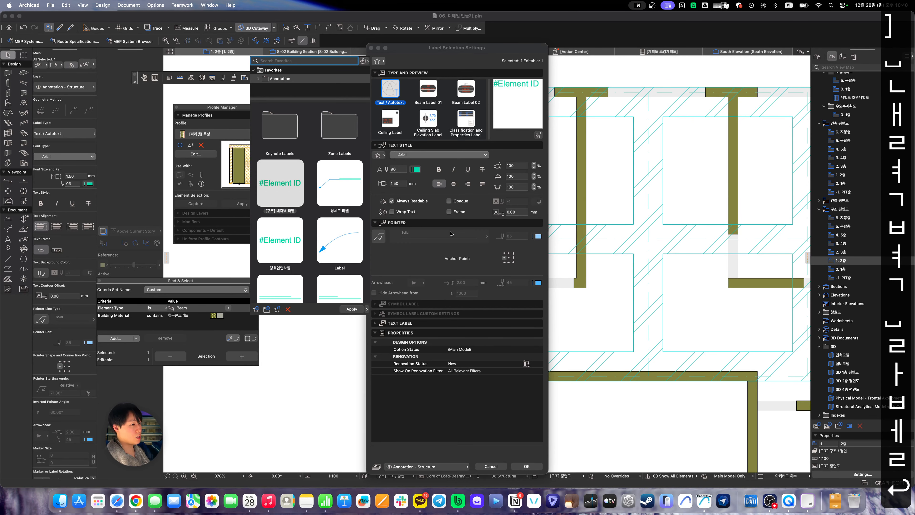
left_click(526, 467)
Delete the sample label beside the plan
scroll(515, 430, "down", 5)
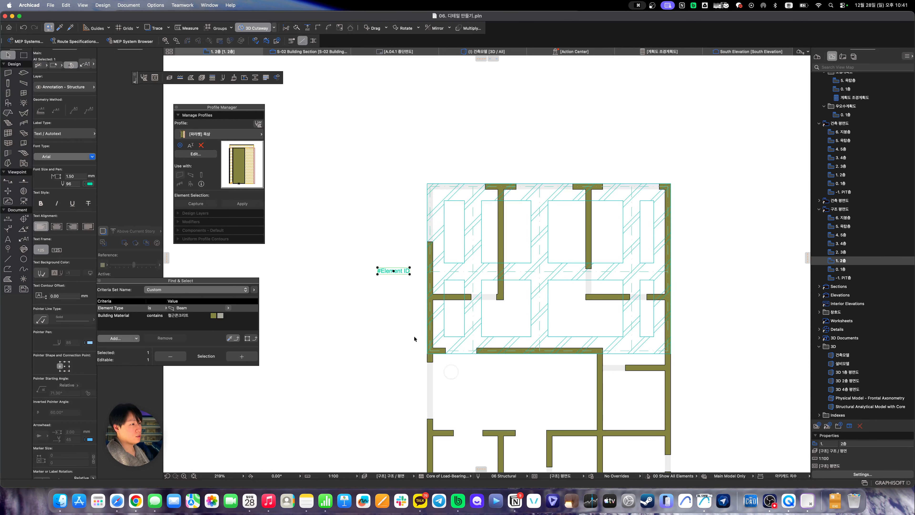
key("BackSpace")
key("Escape")
key("Escape")
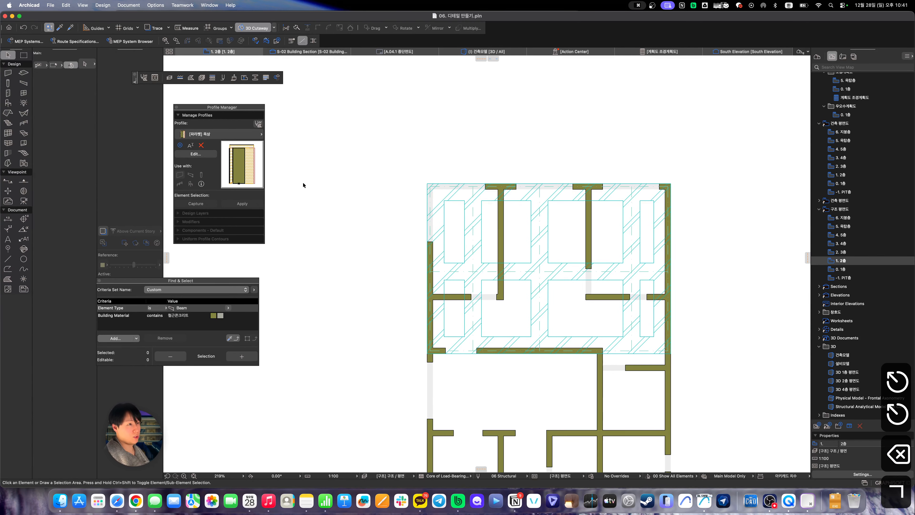
Apply the "[구조] 내력벽 라벨" favorite to the Label tool's default settings
key("r")
key("super+t")
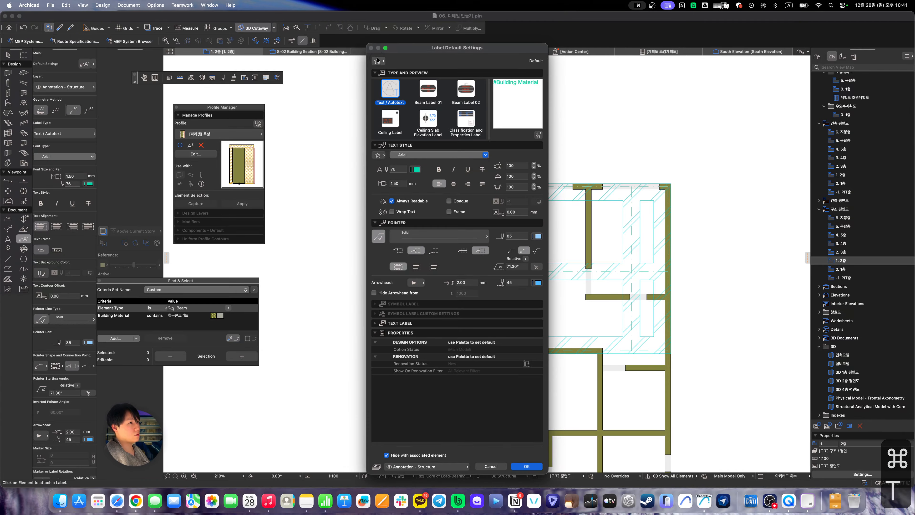
double_click(281, 186)
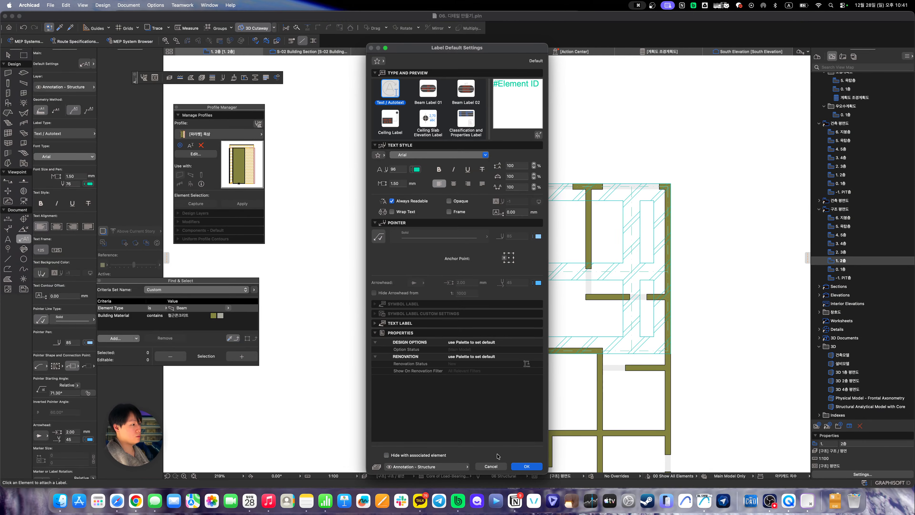
left_click(518, 465)
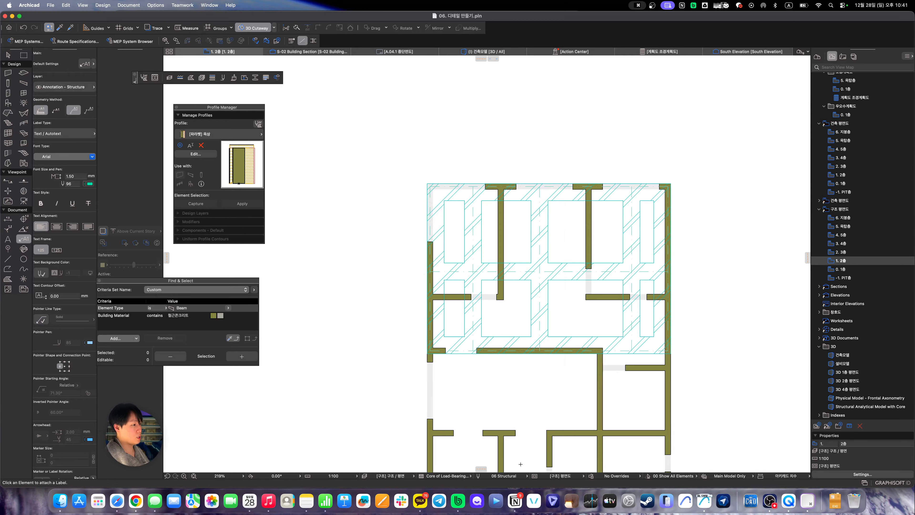
left_click(126, 6)
mouse_move(176, 159)
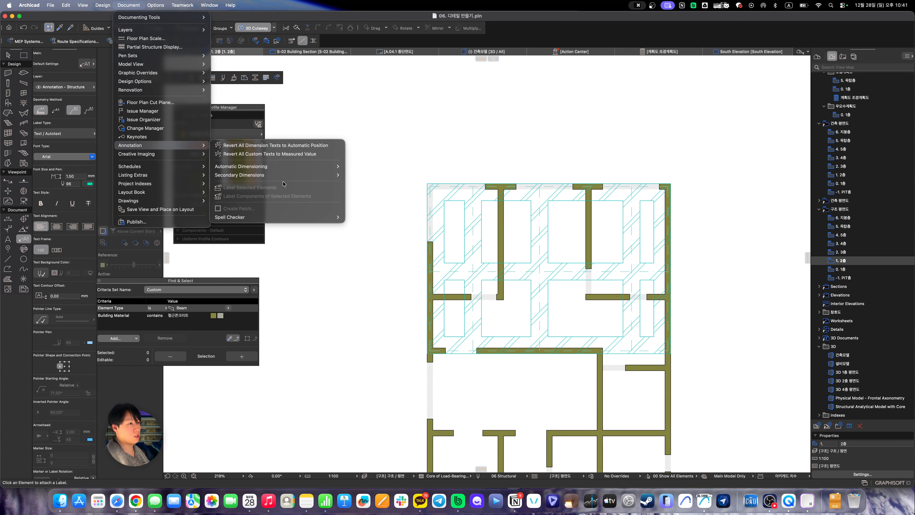
left_click(420, 218)
Select all walls on the floor plan with the Wall tool and label the selected elements
key("w")
scroll(449, 216, "down", 5)
scroll(449, 216, "right", 4)
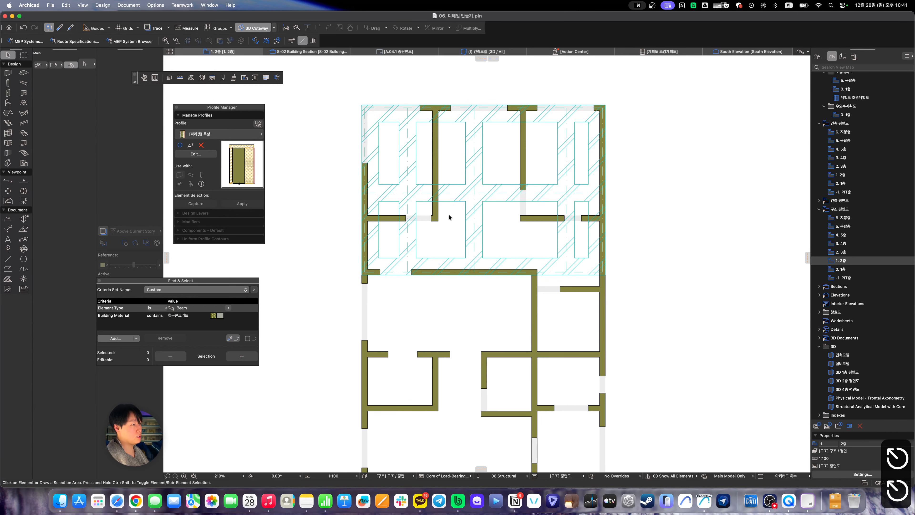
key("super+a")
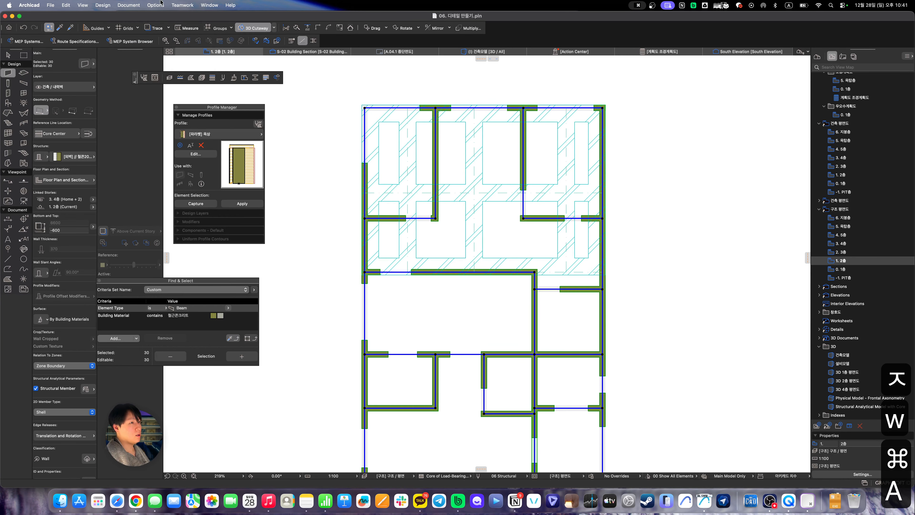
left_click(109, 5)
mouse_move(128, 5)
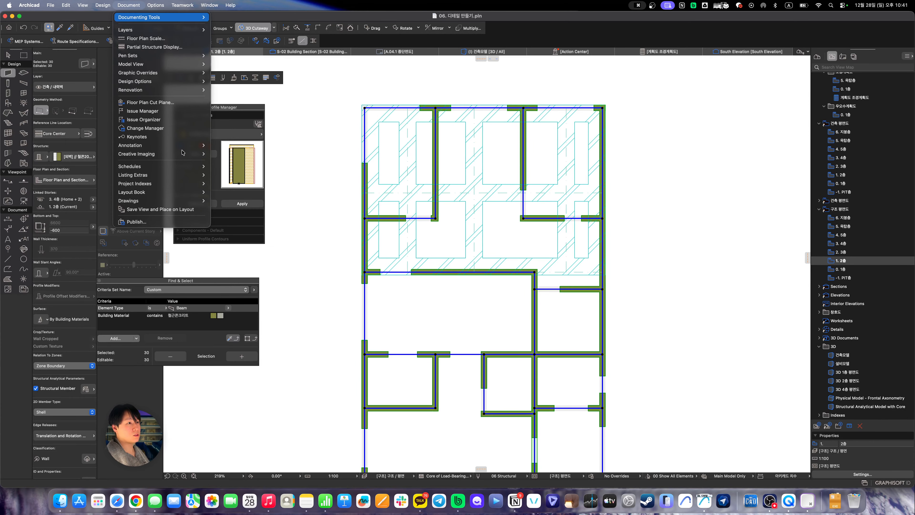
mouse_move(184, 145)
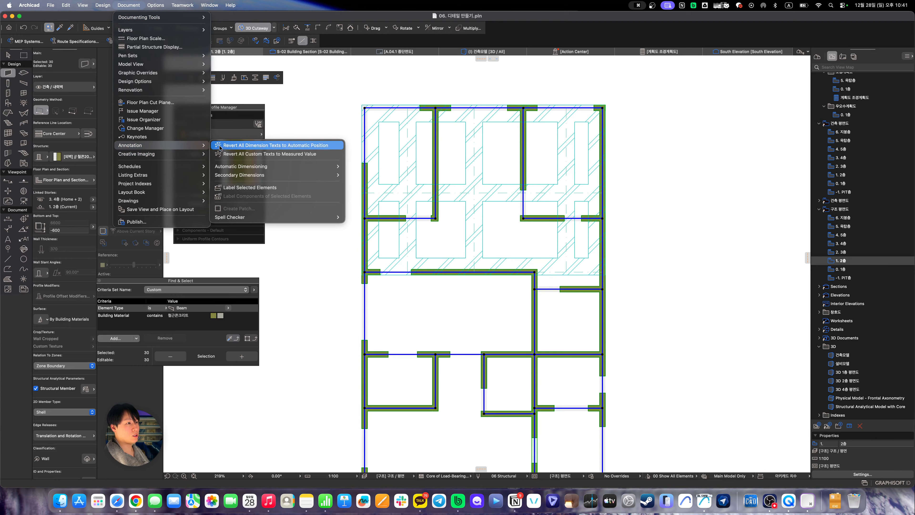
left_click(253, 188)
scroll(473, 223, "down", 3)
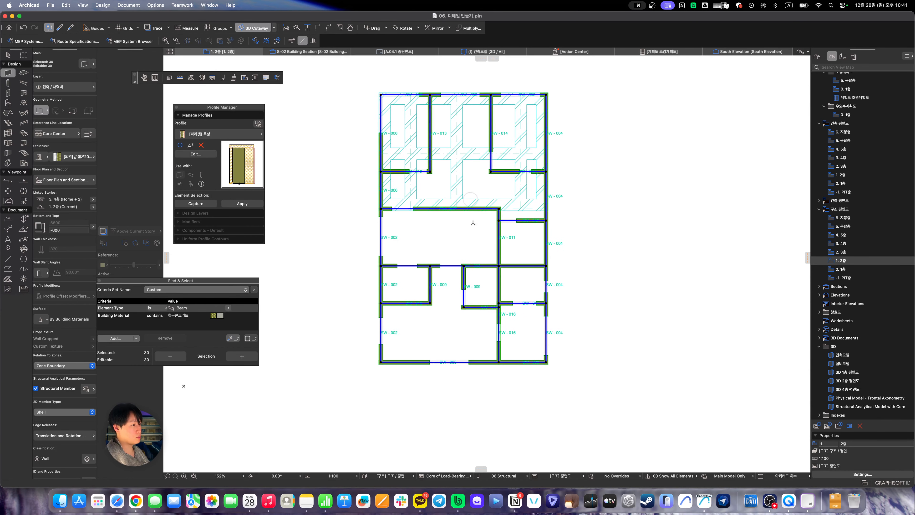
left_click(473, 223)
Move the lowest SW - 002 label outside the left exterior wall and rotate it to run vertically along the wall
scroll(398, 336, "up", 5)
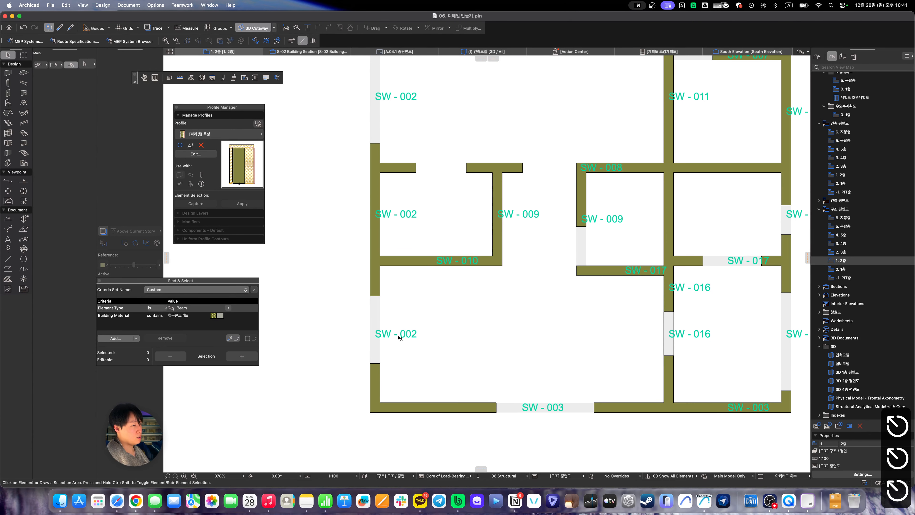
left_click(399, 337)
key("super+d")
key("super+e")
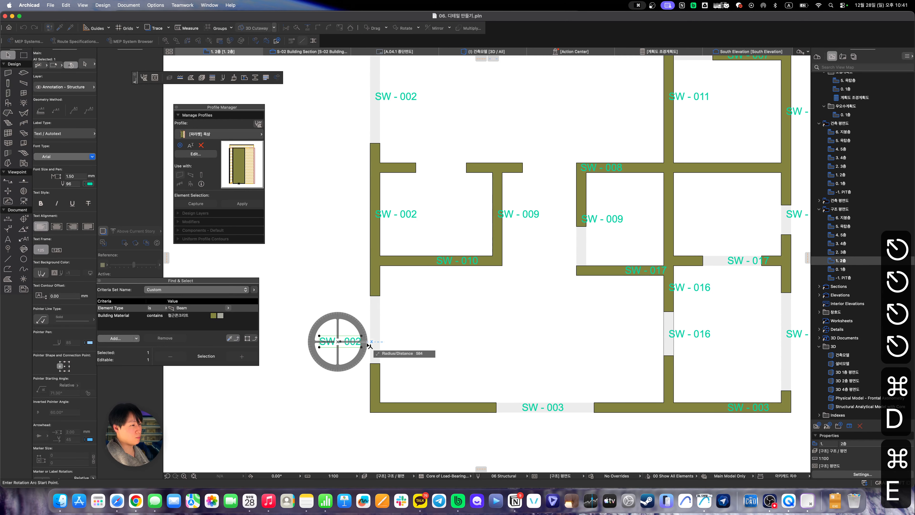
left_click(369, 345)
left_click(340, 307)
key("super+e")
key("super+d")
key("Escape")
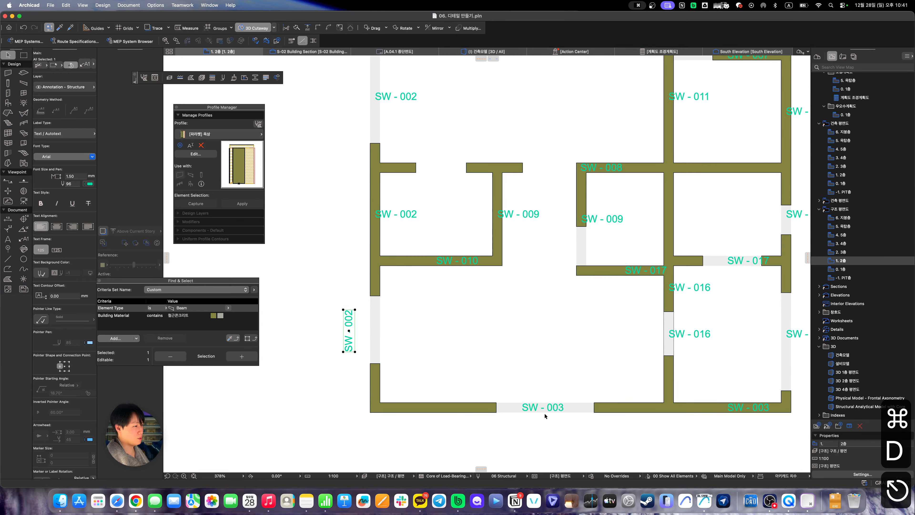
Move the SW - 003 label at the bottom wall's opening to just below the wall
left_click(544, 407)
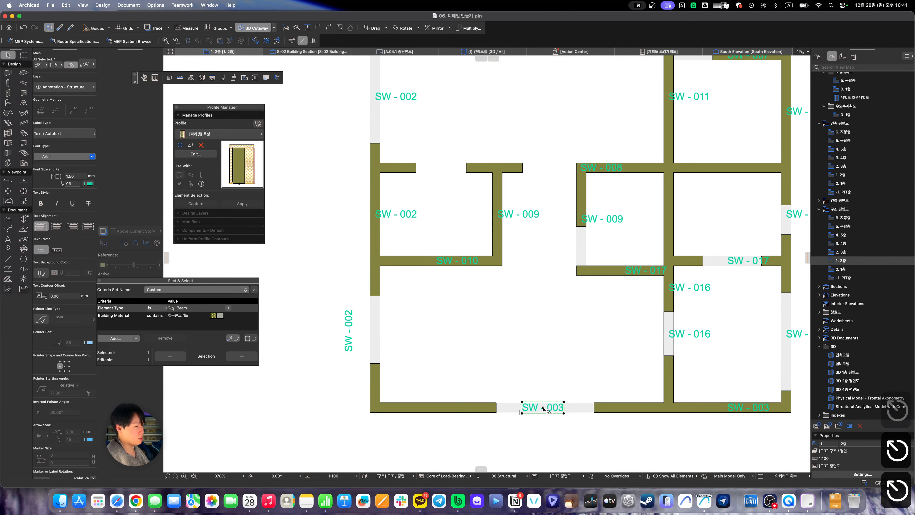
key("super+d")
left_click(544, 409)
left_click(543, 425)
key("Escape")
Move the other SW - 003 label, at the bottom wall's right end, to just below the wall
left_click(695, 335)
middle_click_drag(696, 377, 580, 350)
left_click(612, 380)
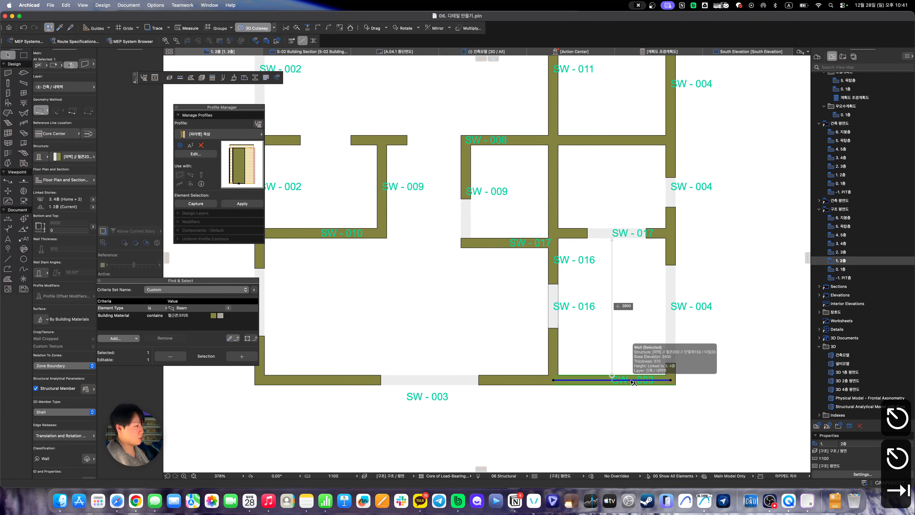
key("Escape")
left_click(633, 381)
key("super+d")
left_click(633, 380)
left_click(624, 396)
key("Escape")
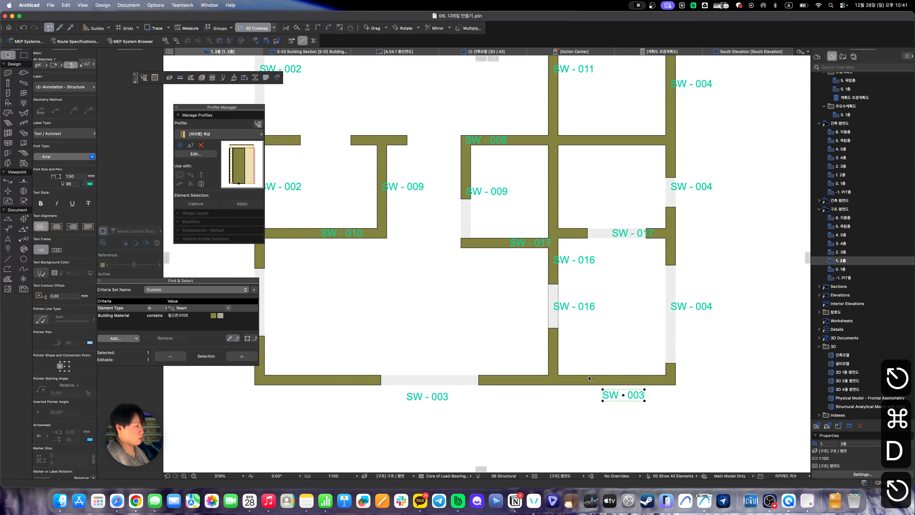
Move the upper SW - 006 label outside the left exterior wall, clear of the beam area
scroll(570, 349, "down", 4)
middle_click_drag(565, 313, 562, 415)
middle_click_drag(521, 187, 512, 243)
scroll(511, 246, "up", 1)
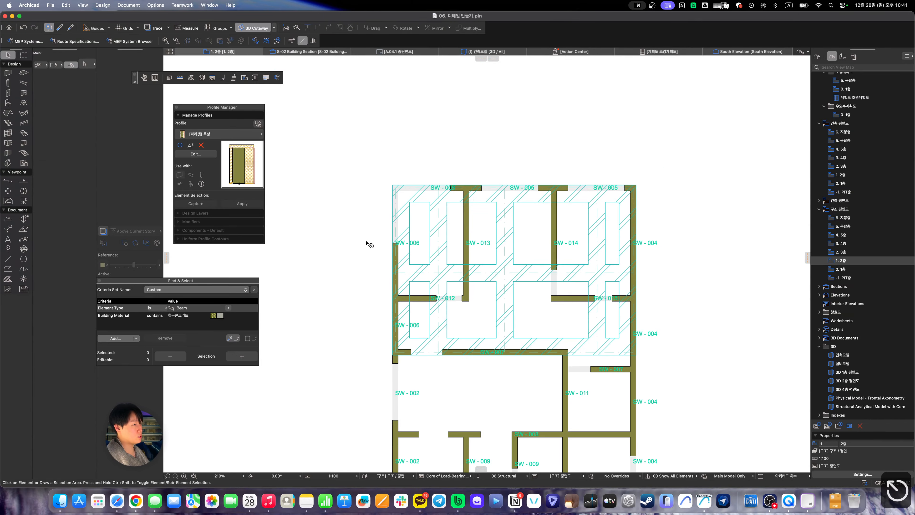
key("super+d")
left_click(419, 246)
left_click(385, 249)
key("Escape")
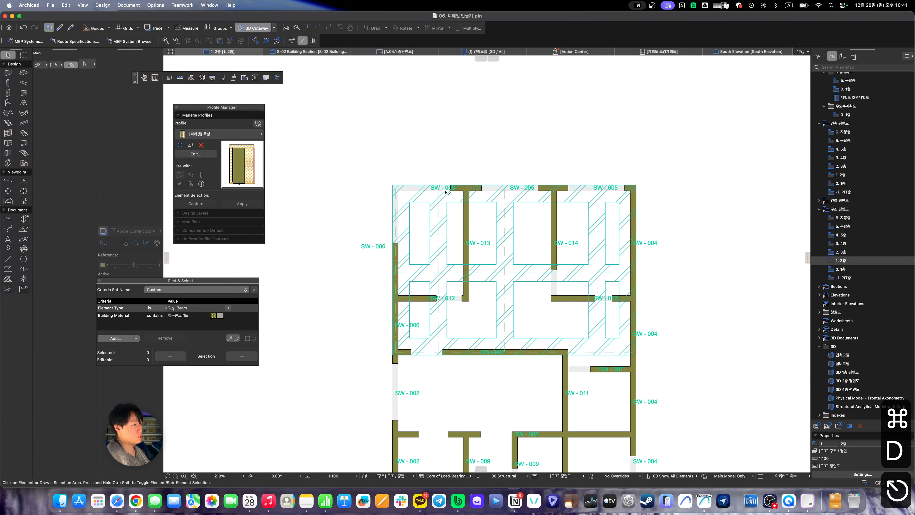
Move the leftmost SW - 005 label to just above the top exterior wall
left_click(452, 190)
key("Escape")
scroll(453, 192, "up", 4)
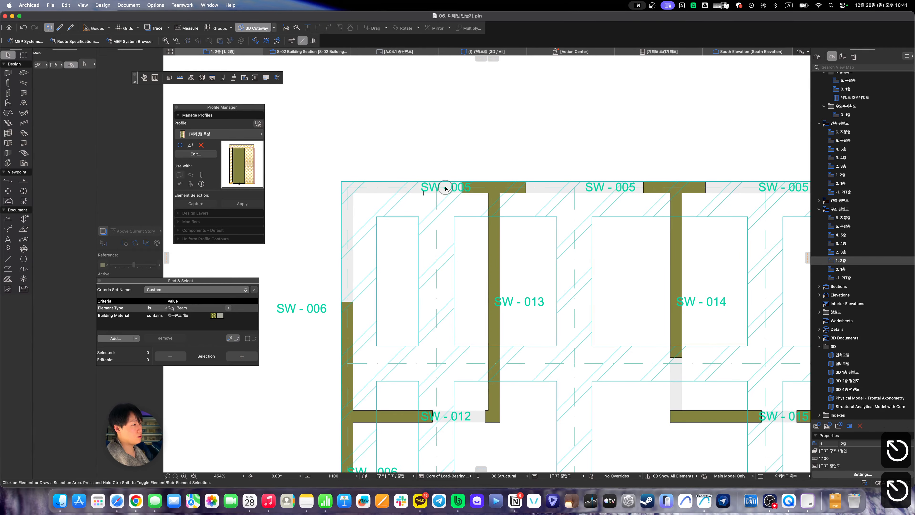
left_click(446, 188)
key("super+d")
left_click(446, 188)
left_click(436, 171)
Move the middle SW - 005 label to just above the top exterior wall
left_click(611, 187)
key("super+d")
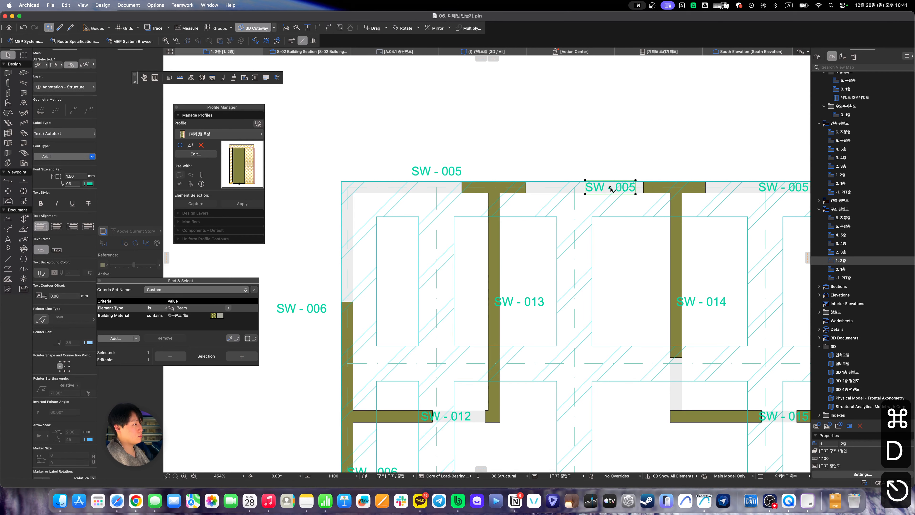
left_click(612, 189)
left_click(590, 171)
Move the rightmost SW - 005 label to just above the top exterior wall
middle_click_drag(671, 197, 505, 203)
key("Escape")
left_click(617, 194)
key("super+d")
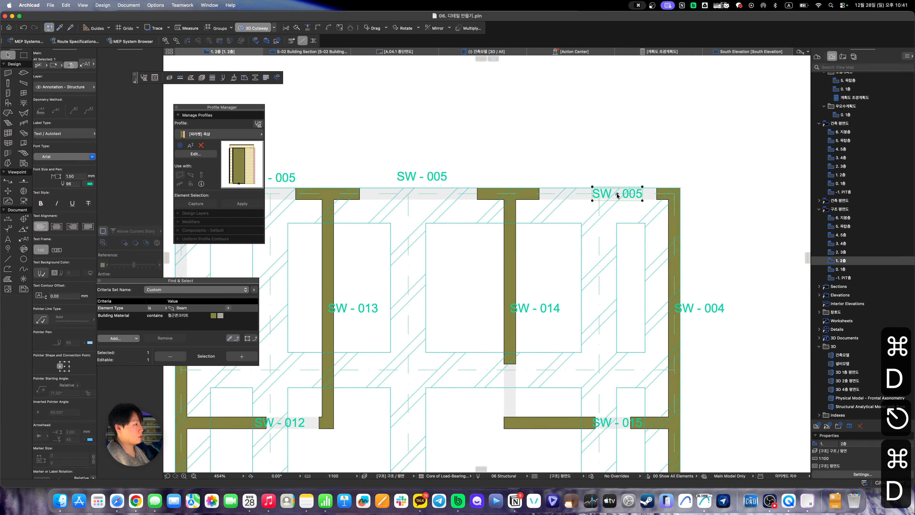
left_click(616, 194)
left_click(616, 165)
key("Escape")
Rotate the SW - 014 label to run vertically and place it close beside the right face of its wall
left_click(554, 308)
key("super+e")
left_click(539, 310)
left_click(561, 310)
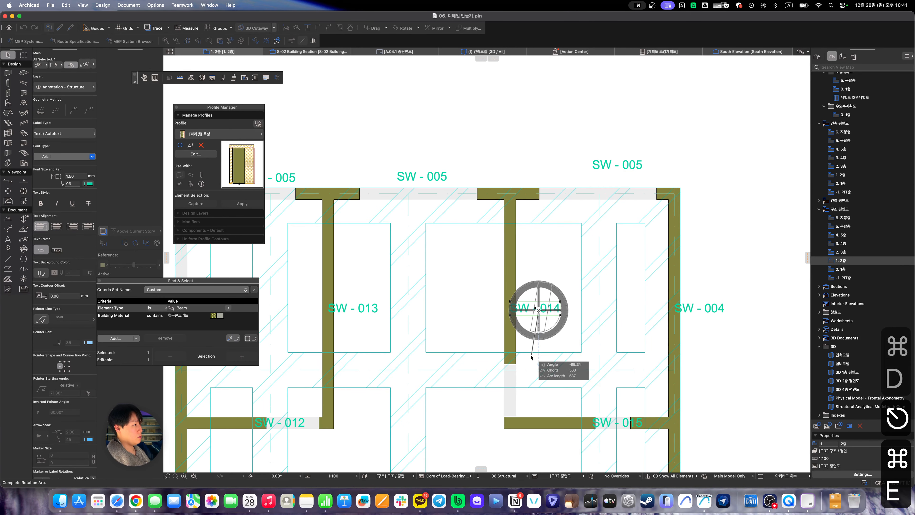
left_click(539, 335)
key("super+d")
key("Escape")
Rotate the SW - 013 label to run vertically and move it to the left side of its wall
left_click(359, 310)
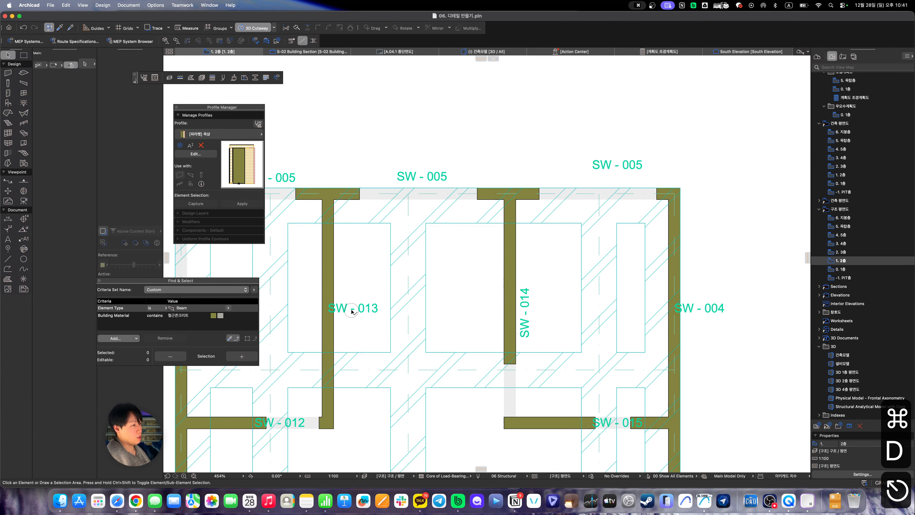
key("super+e")
left_click(355, 309)
left_click(378, 309)
left_click(362, 264)
key("super+d")
left_click(354, 292)
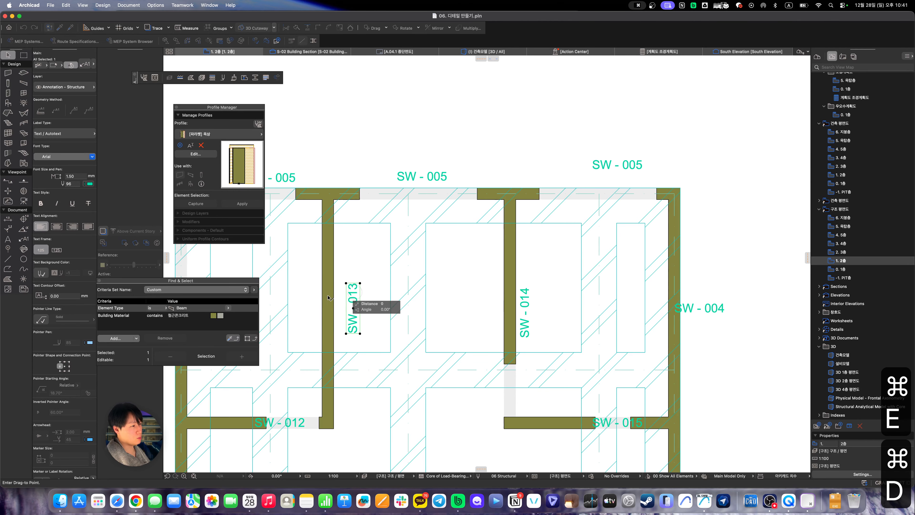
key("Escape")
key("Escape")
Select all beams on the floor plan with the Beam tool and label the selected elements
scroll(382, 311, "down", 5)
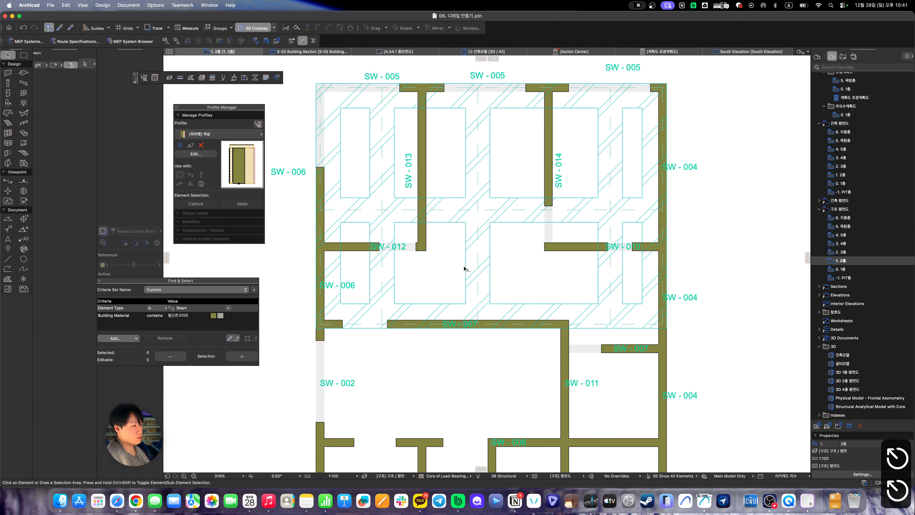
key("b")
key("super+a")
scroll(440, 266, "right", 2)
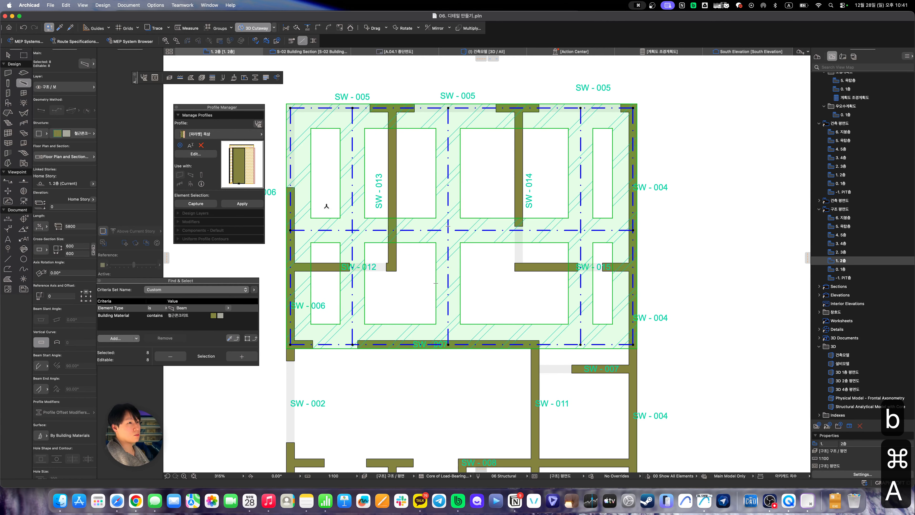
left_click(126, 5)
mouse_move(162, 154)
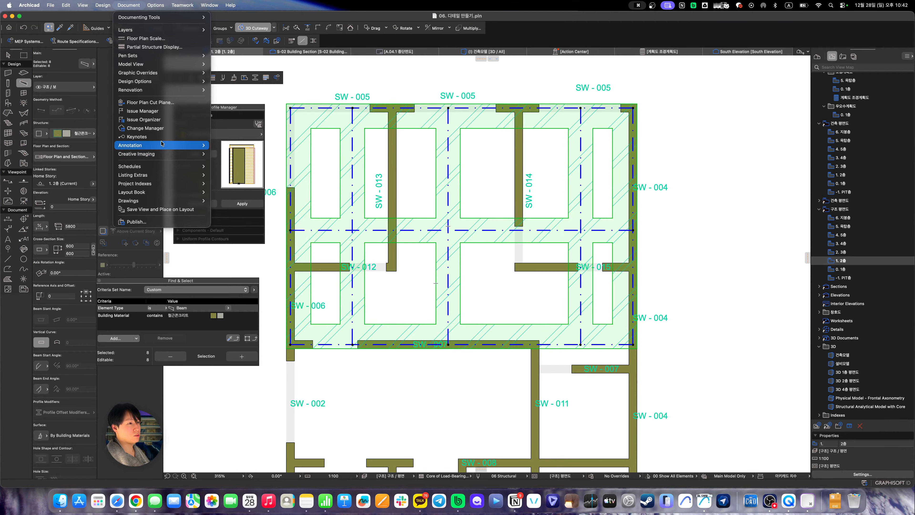
mouse_move(187, 145)
left_click(250, 188)
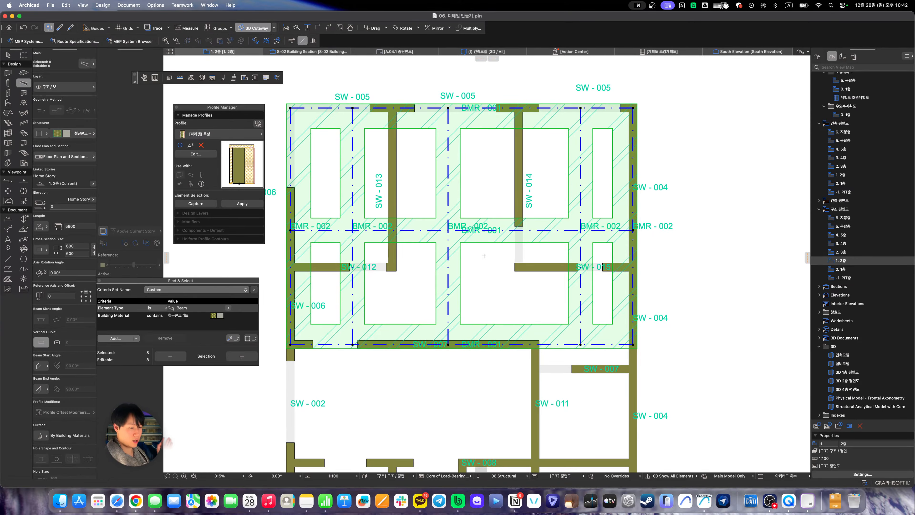
key("Escape")
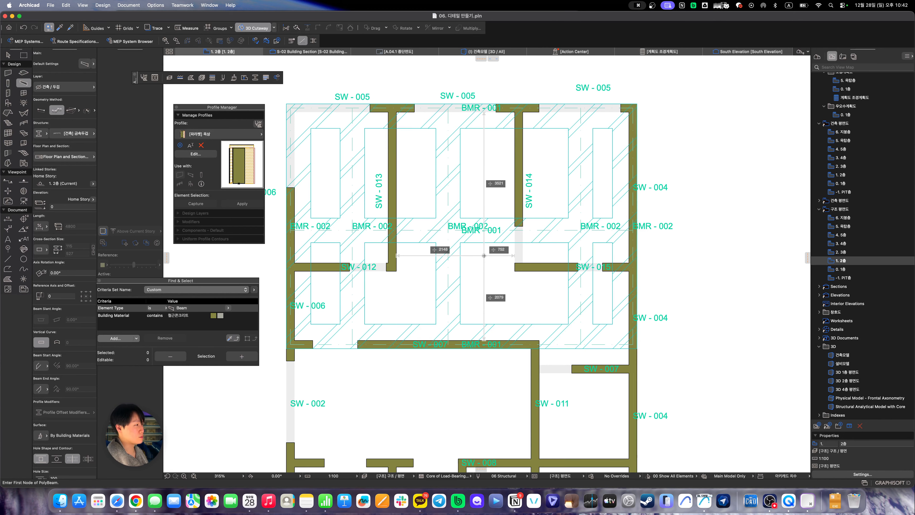
Search the layer settings for 계단 to check the stair layers, and close them without changes
scroll(576, 307, "down", 5)
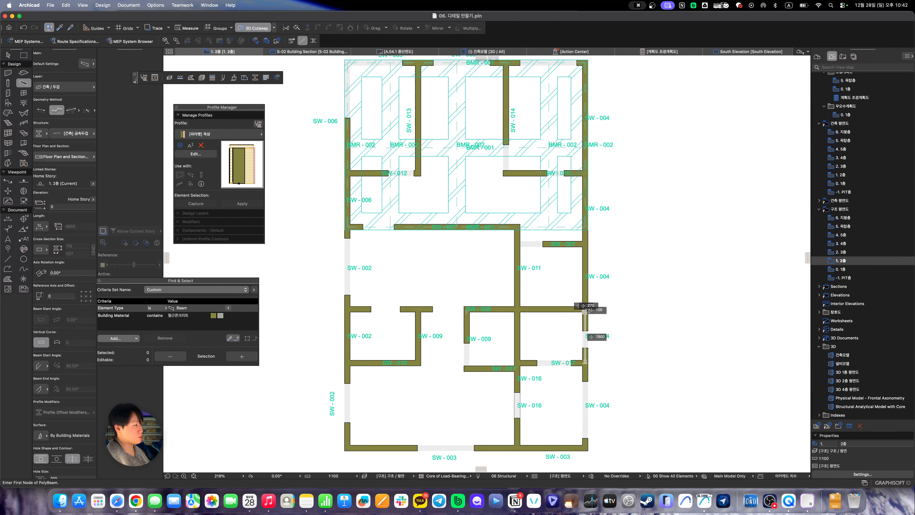
key("super+l")
type("rPeks")
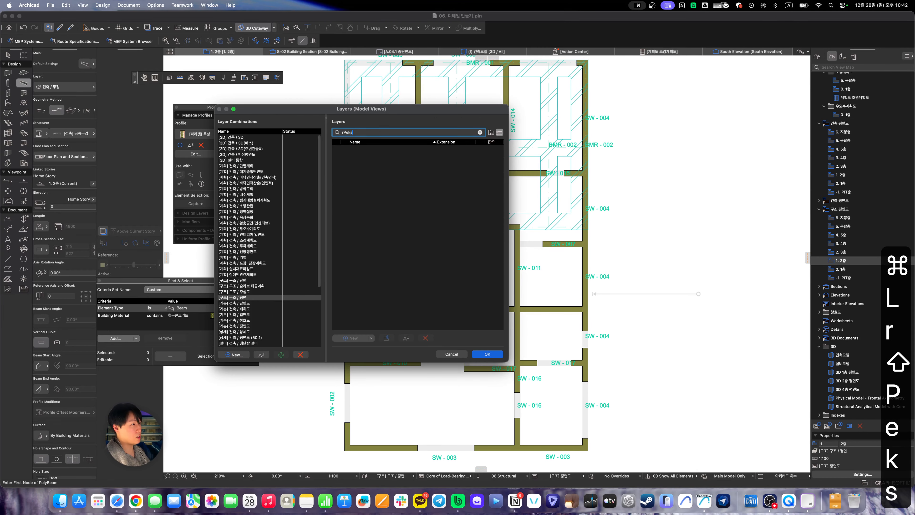
key("BackSpace")
key("BackSpace")
key("BackSpace")
key("BackSpace")
key("BackSpace")
type("계단")
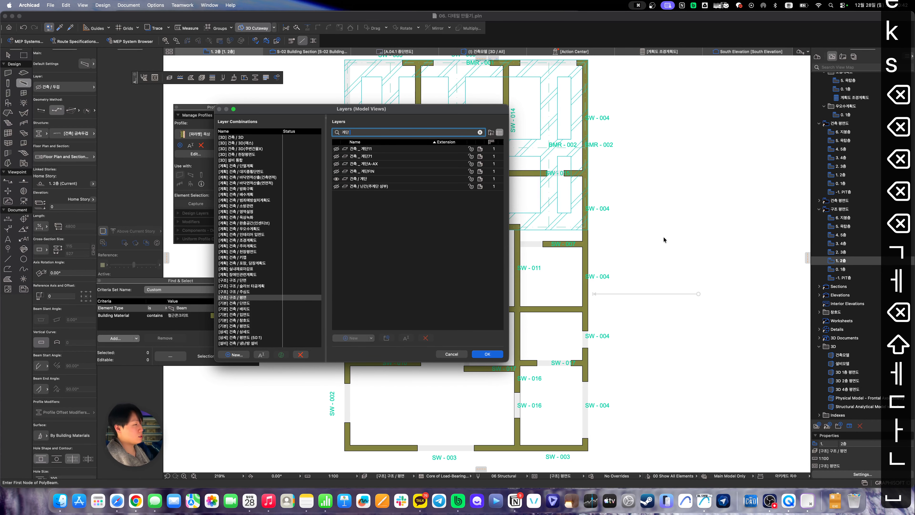
key("Escape")
key("Escape")
key("Escape")
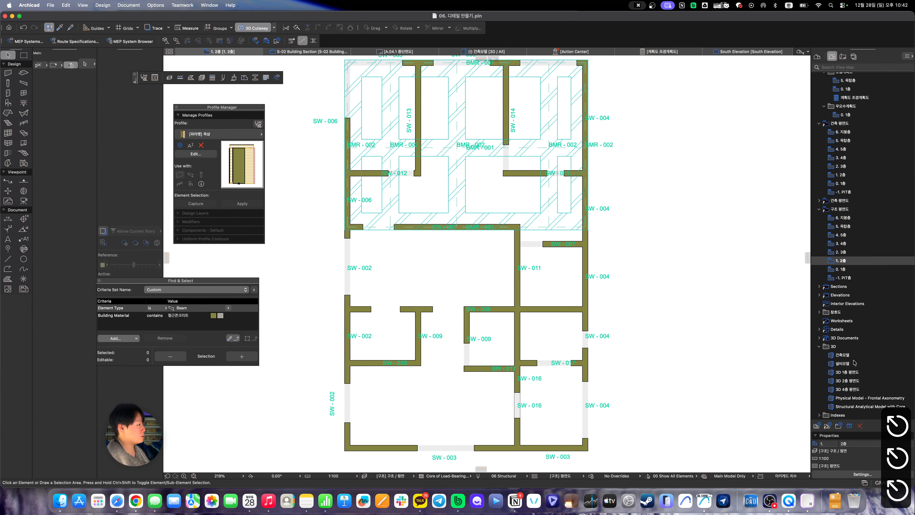
Open the 건축모델 3D view and cut the building open along its side facade with a vertical cutting plane to expose the stairwell
left_click(856, 356)
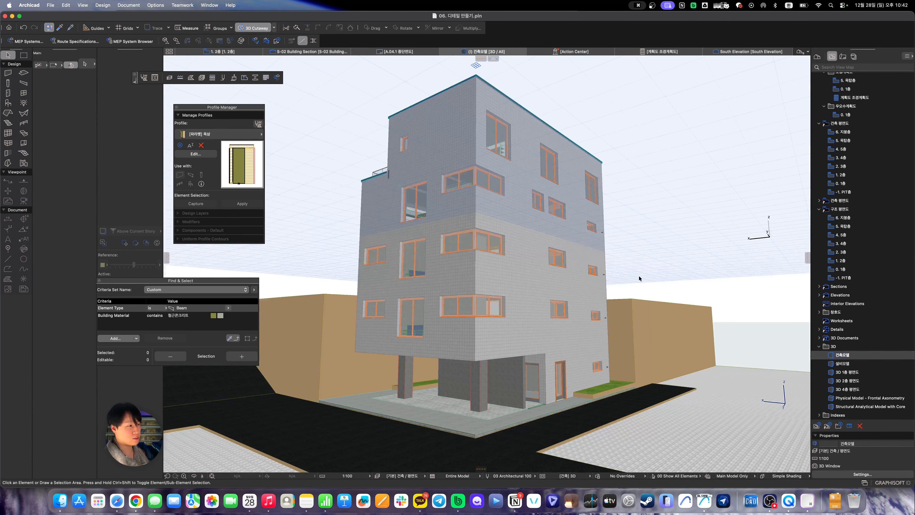
middle_click_drag(608, 289, 665, 319, "shift")
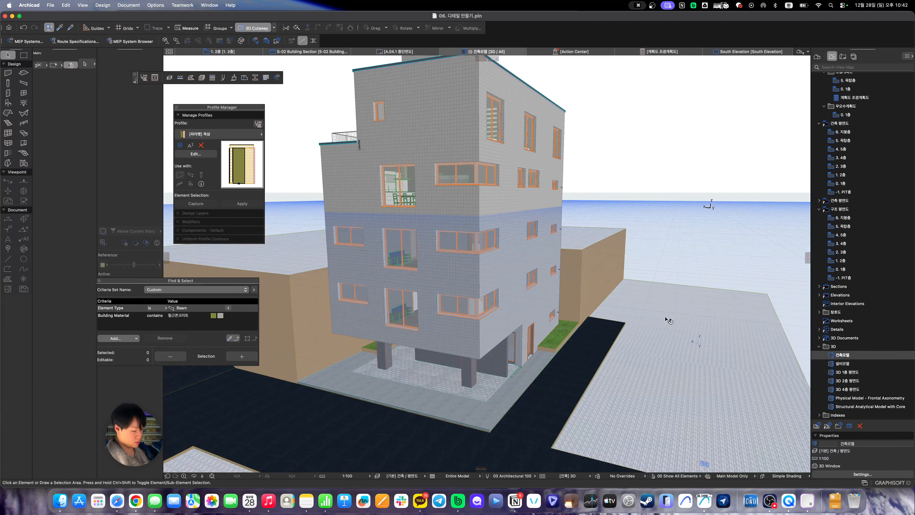
key("super+y")
key("super+y")
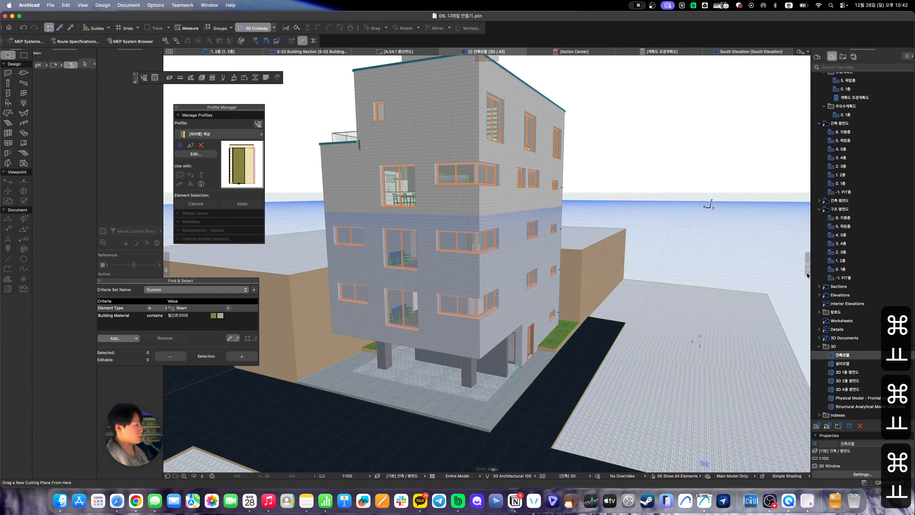
key("Escape")
key("Escape")
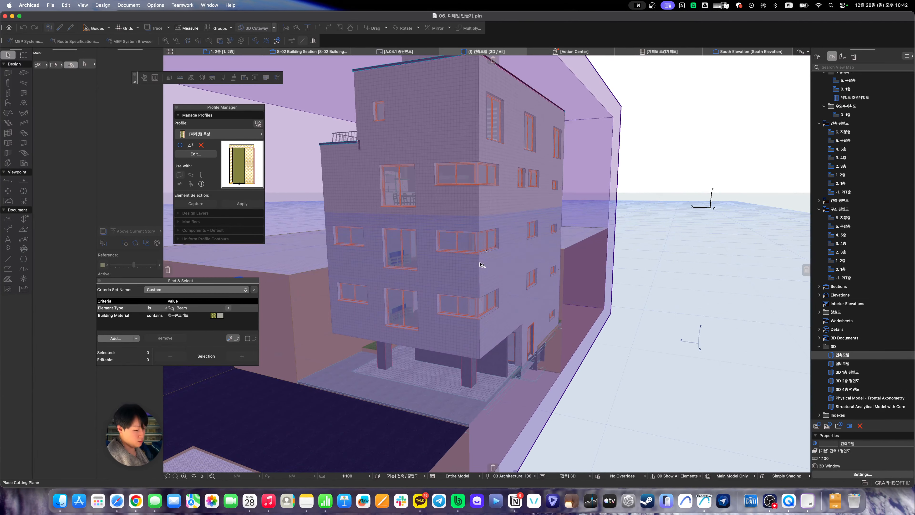
key("super+y")
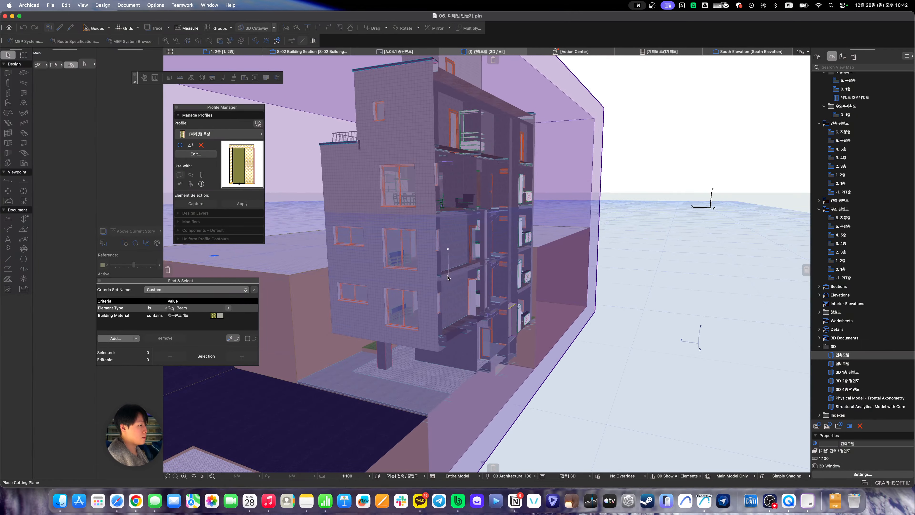
left_click(479, 296)
key("Return")
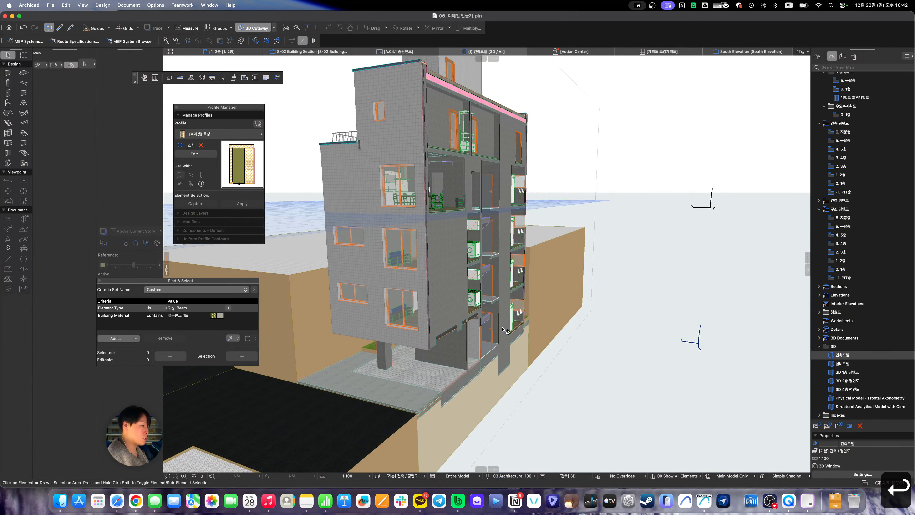
Select all four stairs in the cut-open 3D model, including the top flight up to the 5th floor
scroll(468, 297, "up", 10)
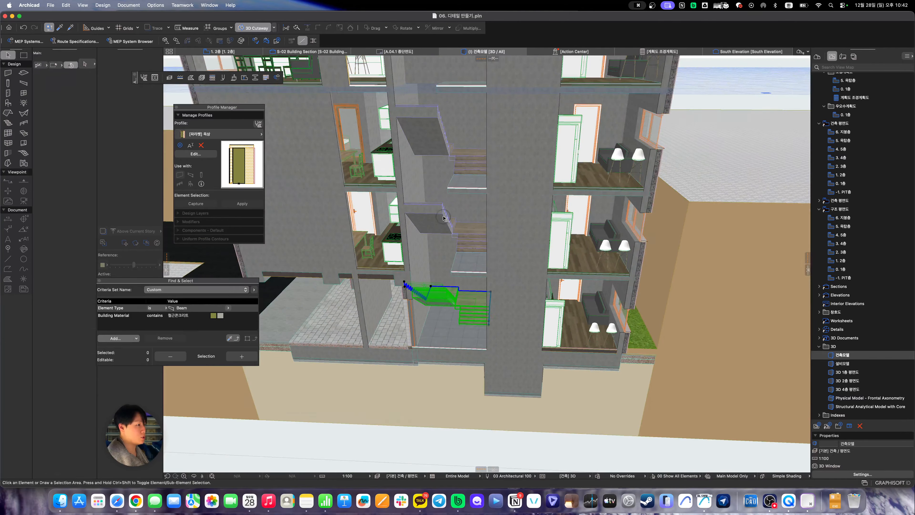
scroll(444, 218, "down", 3)
left_click(433, 324)
left_click(432, 258, "shift")
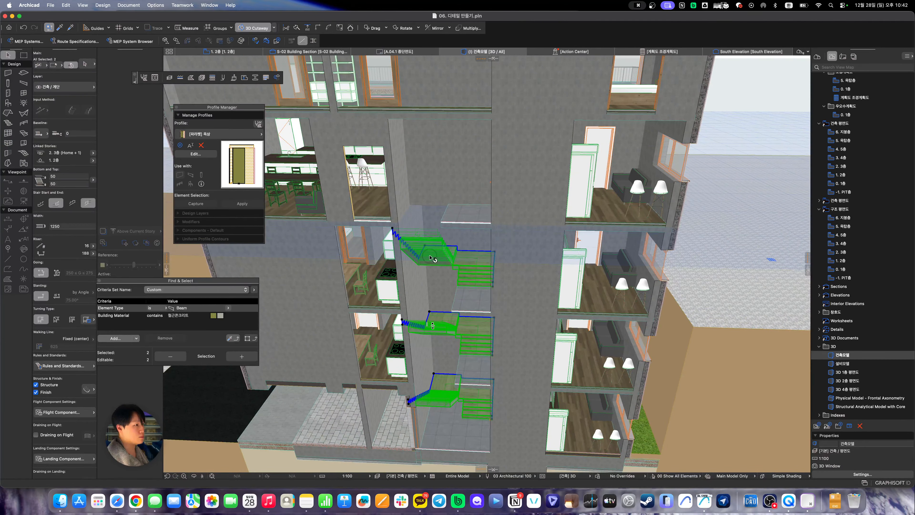
middle_click_drag(453, 246, 418, 204, "shift")
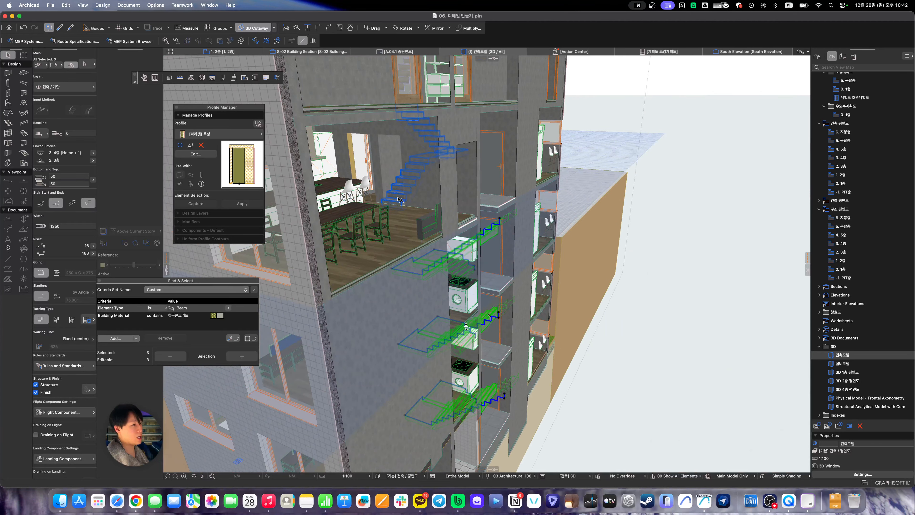
left_click(398, 198, "shift")
middle_click_drag(596, 279, 409, 296, "shift")
Examine the selected stairs' floor plan display, IFC properties, and flight and landing structure settings, and close the settings without changes
key("super+t")
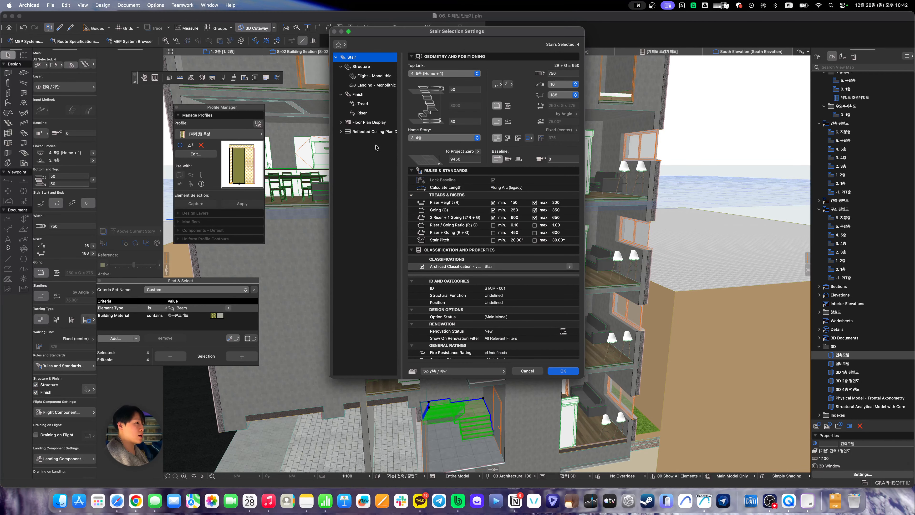
left_click(373, 121)
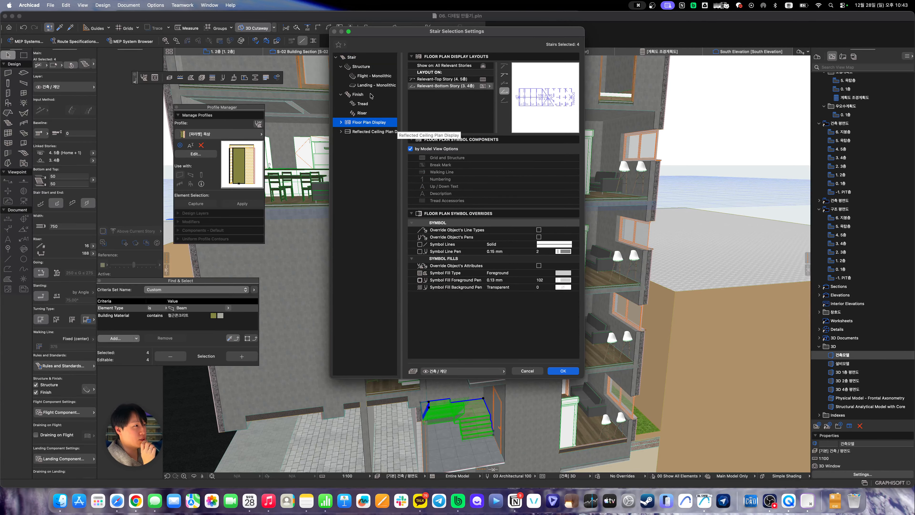
left_click(372, 59)
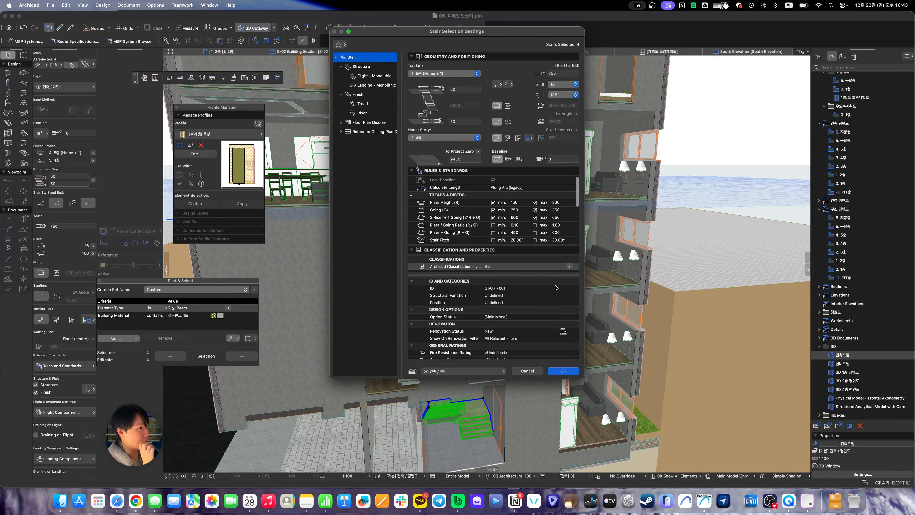
scroll(555, 288, "down", 10)
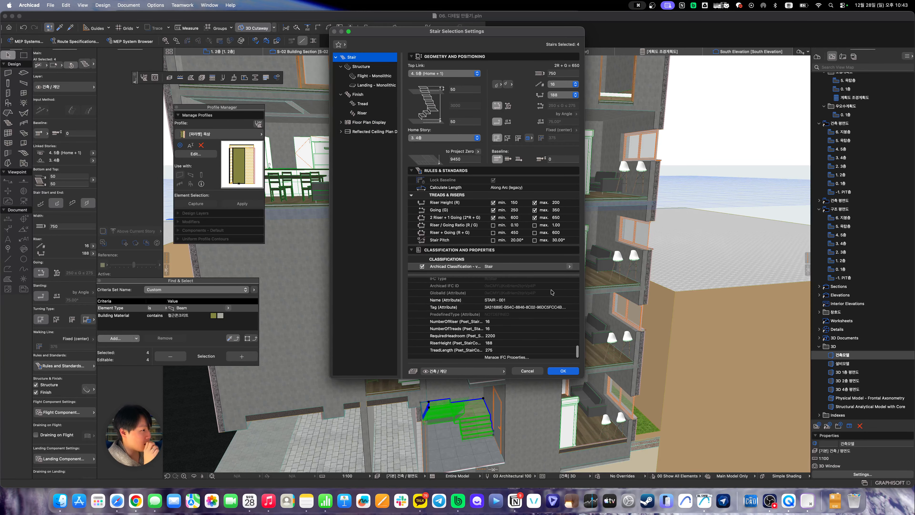
scroll(553, 293, "up", 2)
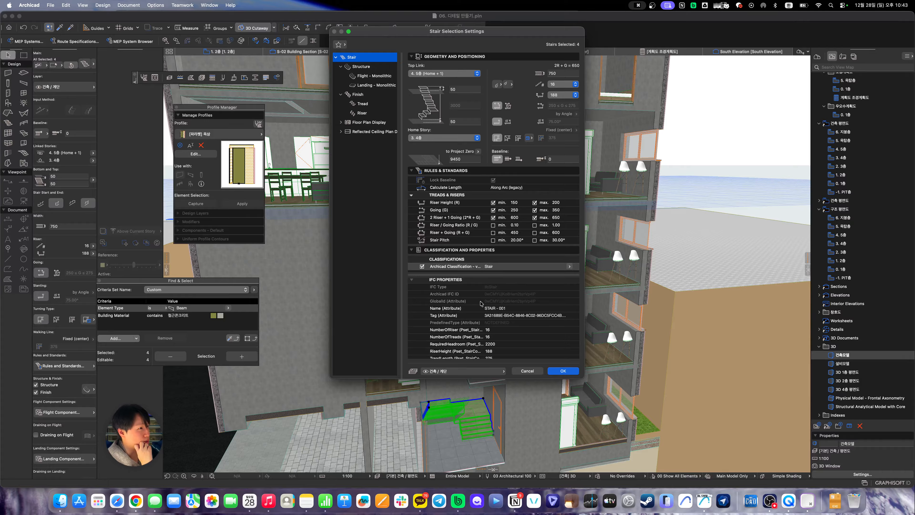
left_click(361, 67)
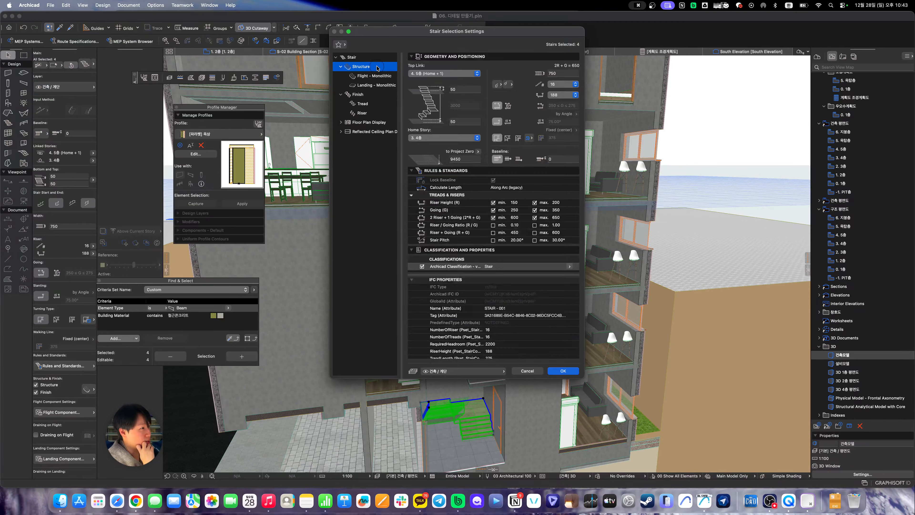
left_click(373, 76)
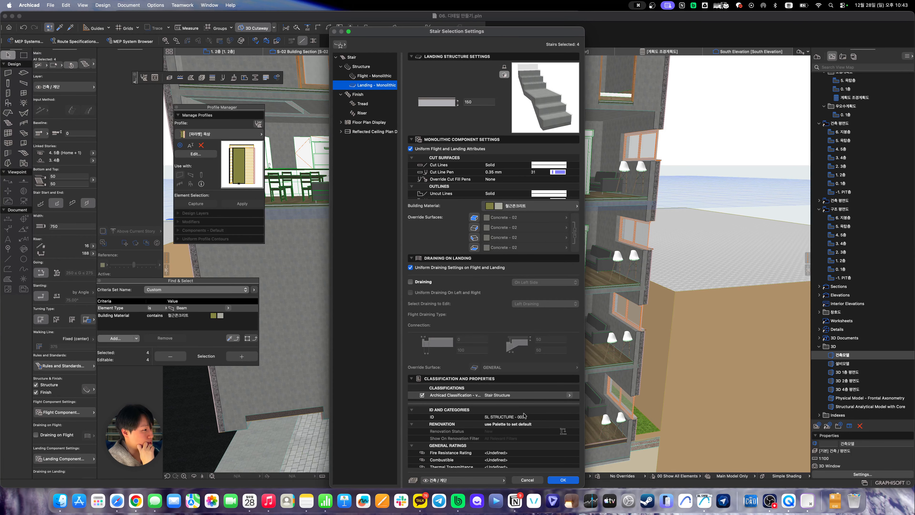
left_click(520, 479)
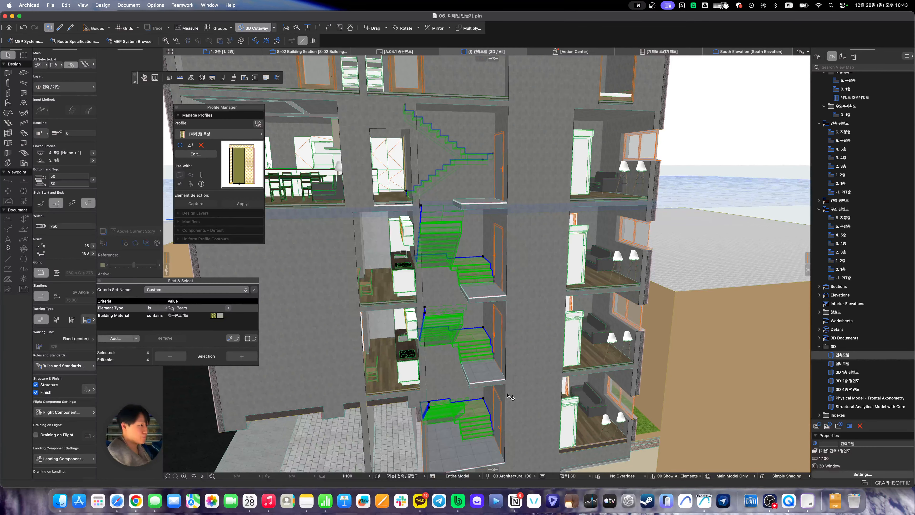
Review the selected stairs' landing structure settings and their floor plan display options without changing anything
key("super+t")
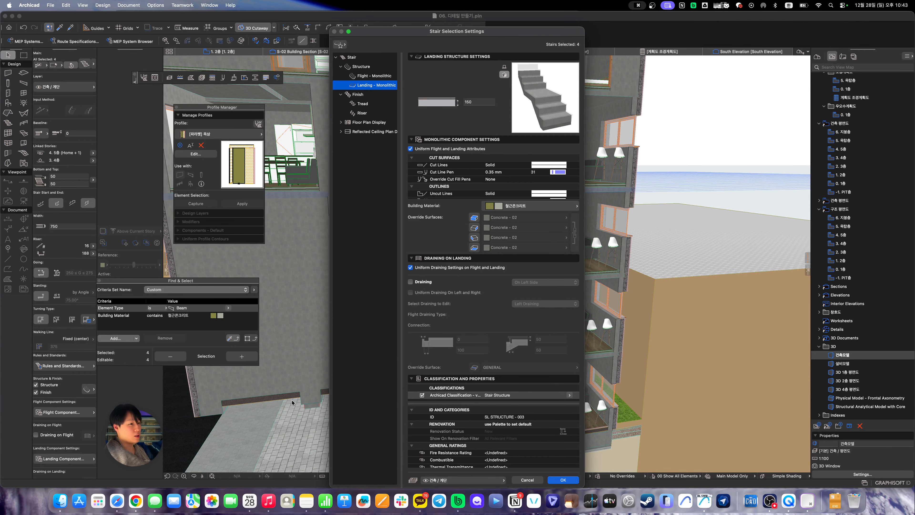
key("Escape")
scroll(82, 440, "down", 10)
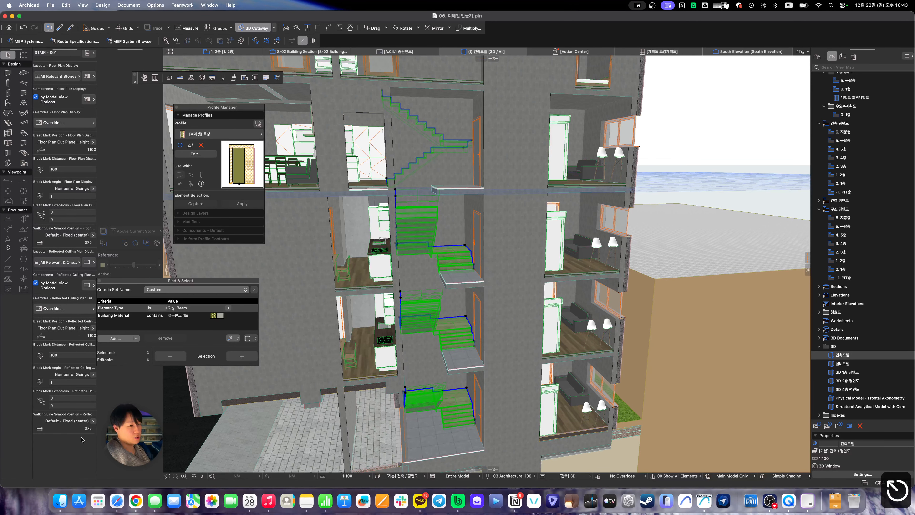
scroll(82, 433, "up", 10)
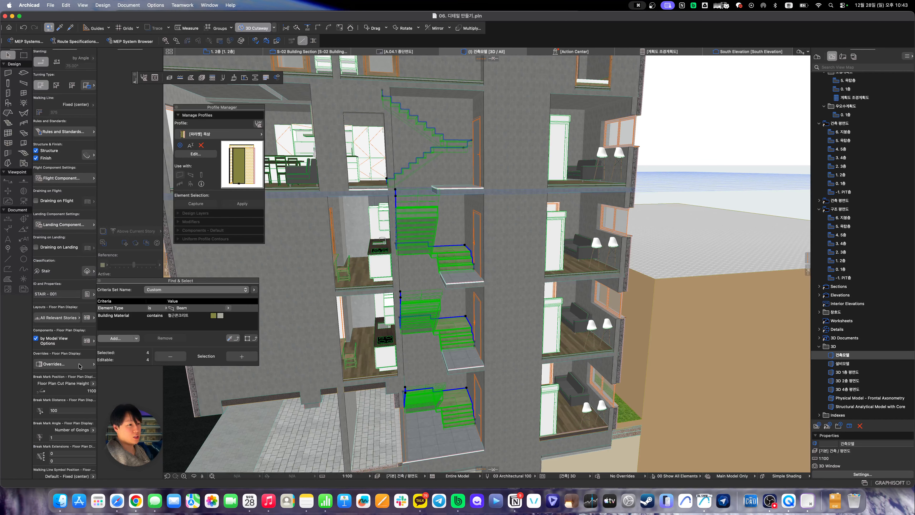
scroll(83, 251, "up", 5)
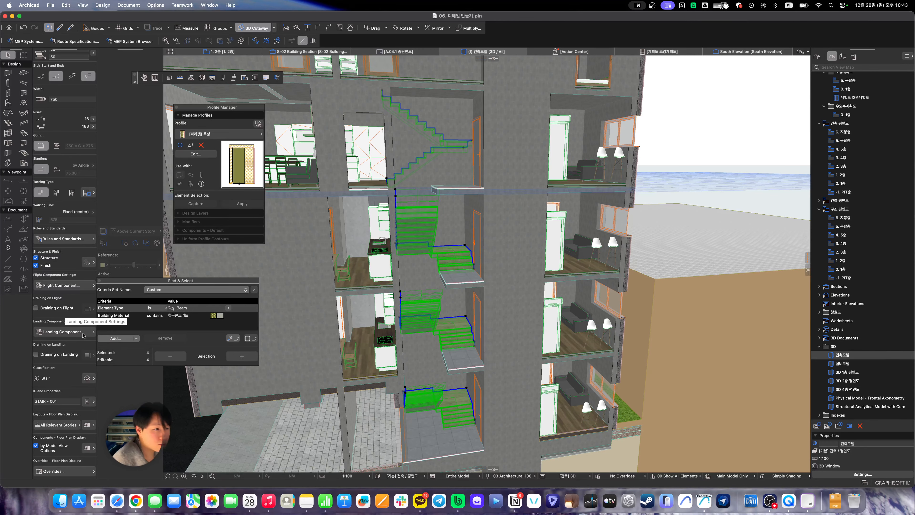
scroll(83, 336, "down", 4)
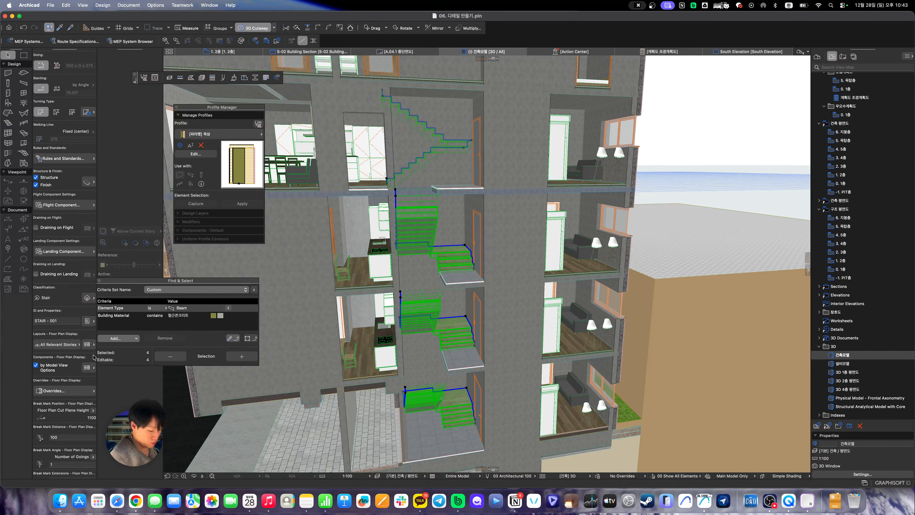
Set the Structural Function of the four selected stairs to Load-Bearing Element and deselect them
key("super+t")
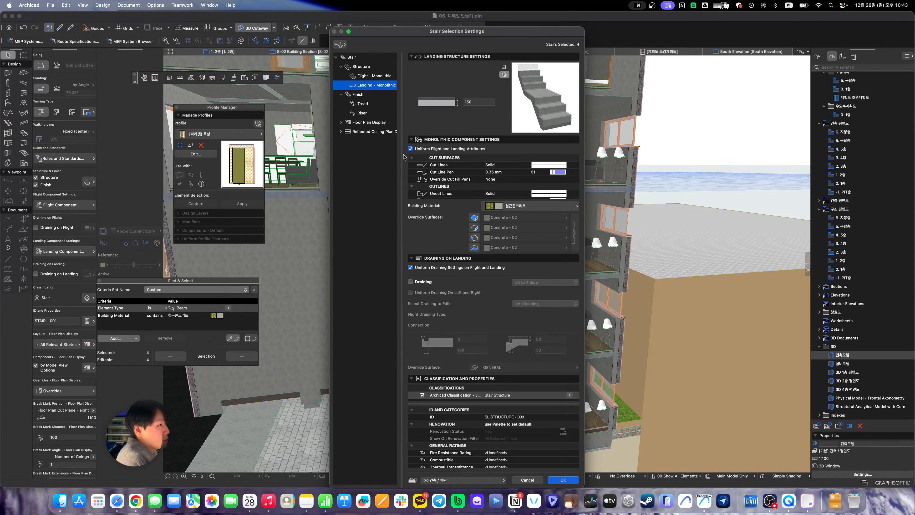
left_click(375, 76)
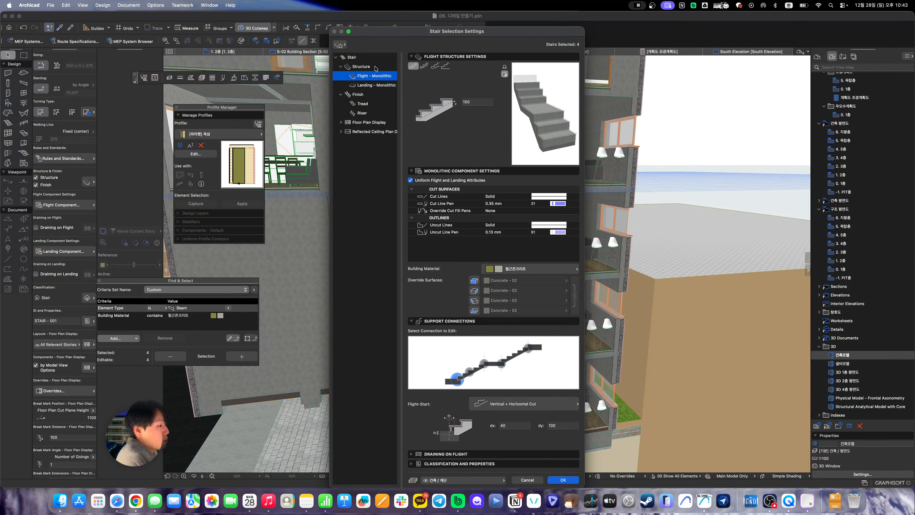
left_click(361, 66)
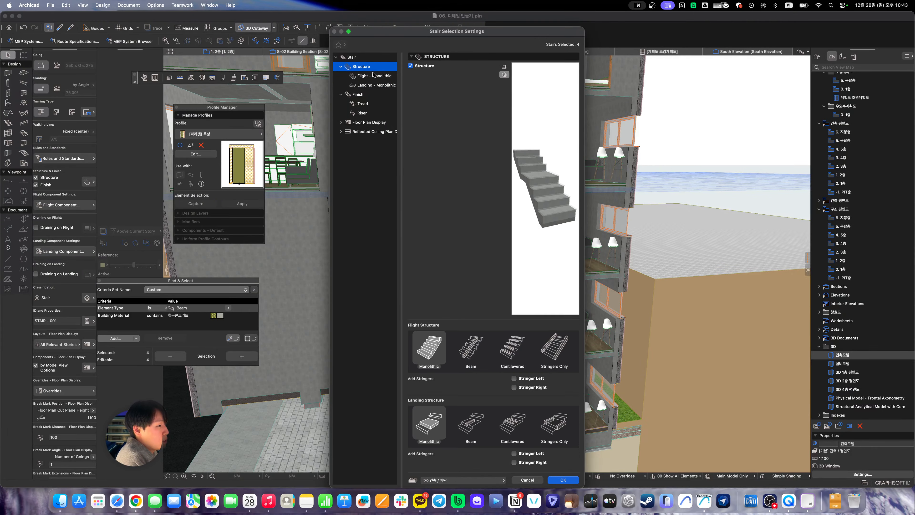
left_click(373, 76)
left_click(373, 58)
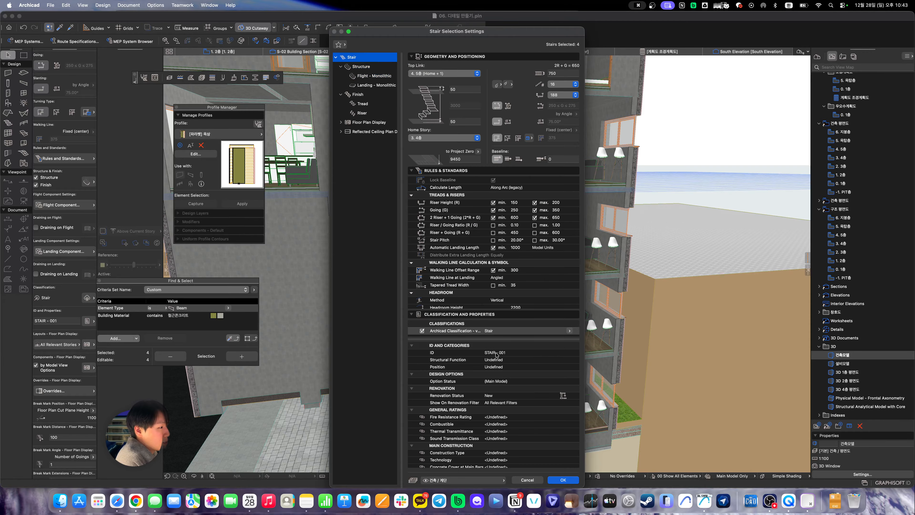
scroll(528, 365, "down", 1)
left_click(532, 355)
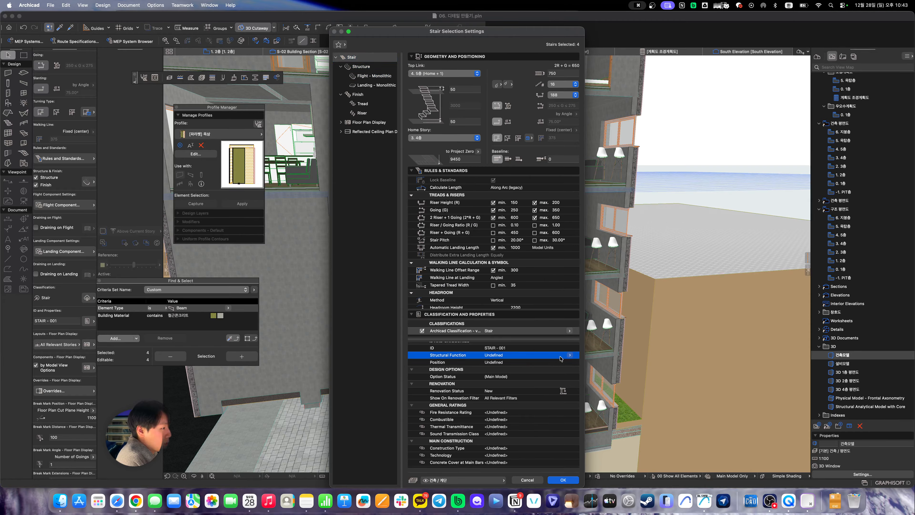
left_click(569, 355)
left_click(594, 361)
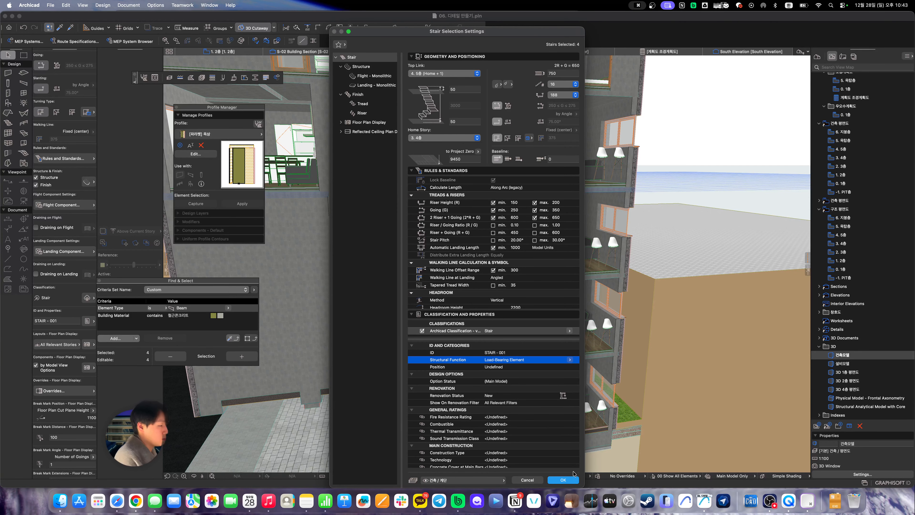
left_click(573, 479)
left_click(797, 314)
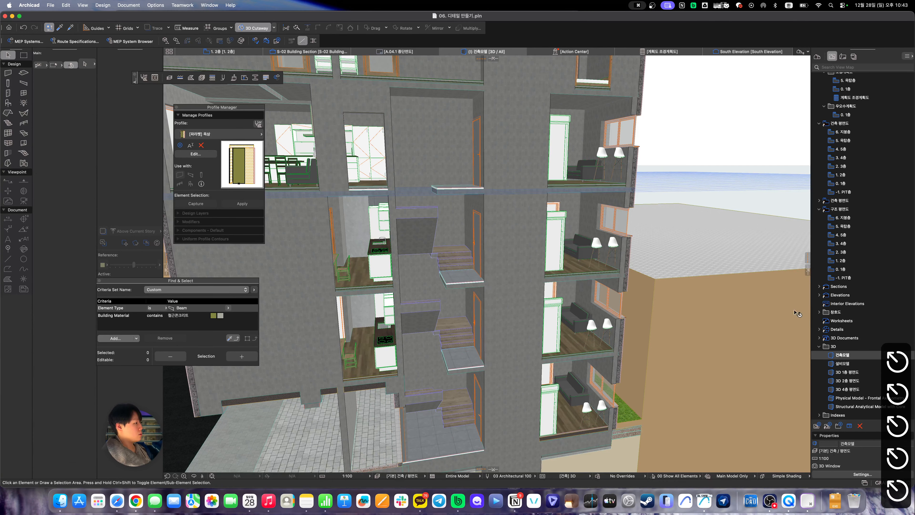
Open the 1. 2층 view under 구조 평면도 and check how the stairs display among the load-bearing walls
left_click(843, 260)
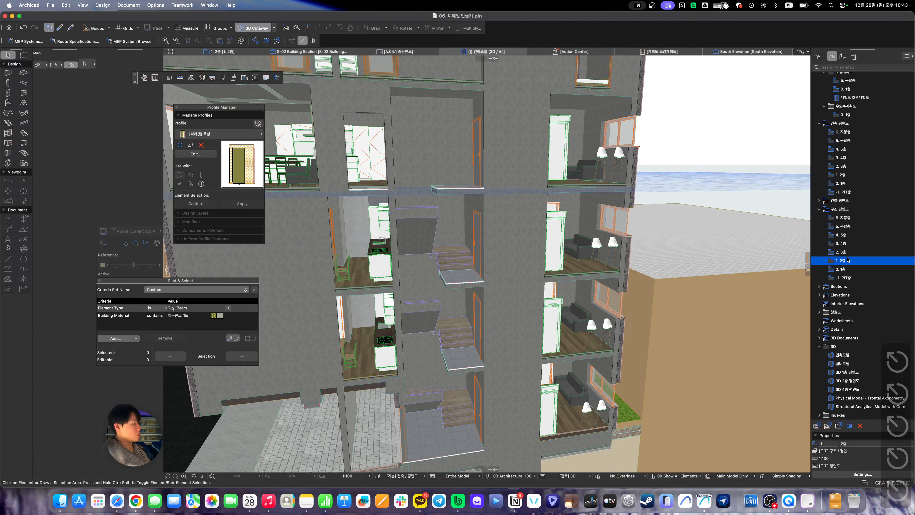
double_click(844, 260)
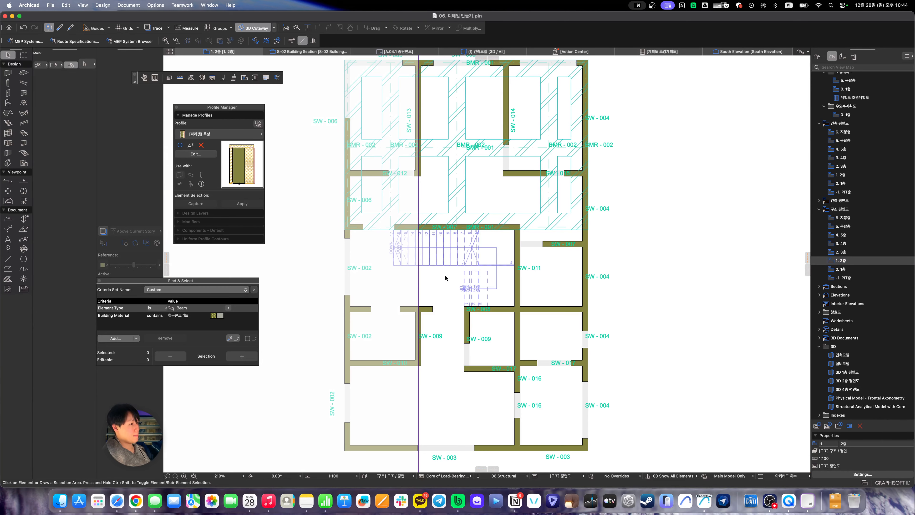
scroll(409, 260, "up", 5)
scroll(517, 237, "down", 10)
scroll(463, 286, "up", 8)
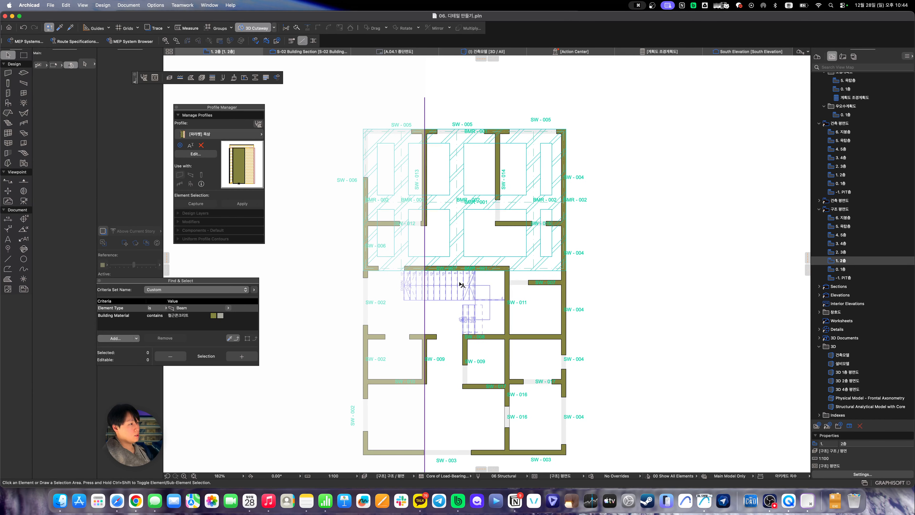
Open the 4. 5층 structural floor plan and move the gravel fill beside the building to the layer 도면 / 평면 라벨
double_click(842, 235)
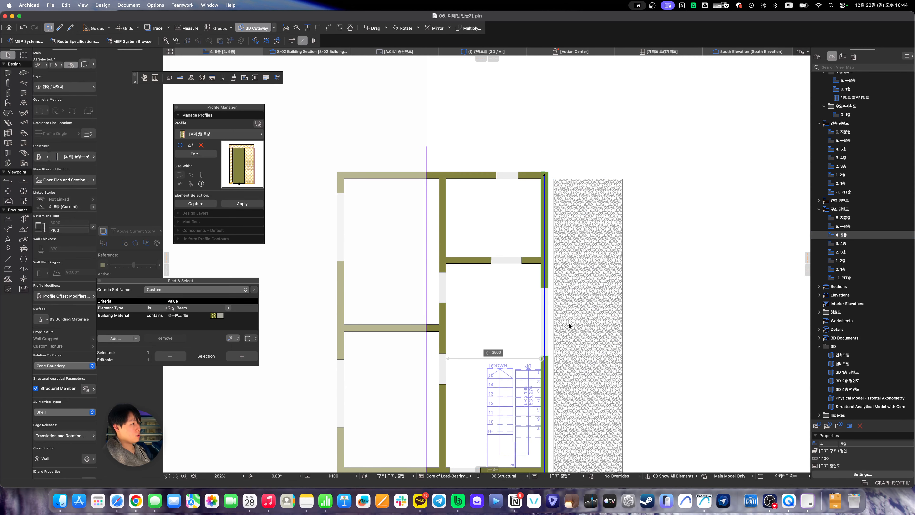
left_click(583, 323)
scroll(337, 219, "right", 1)
left_click(77, 90)
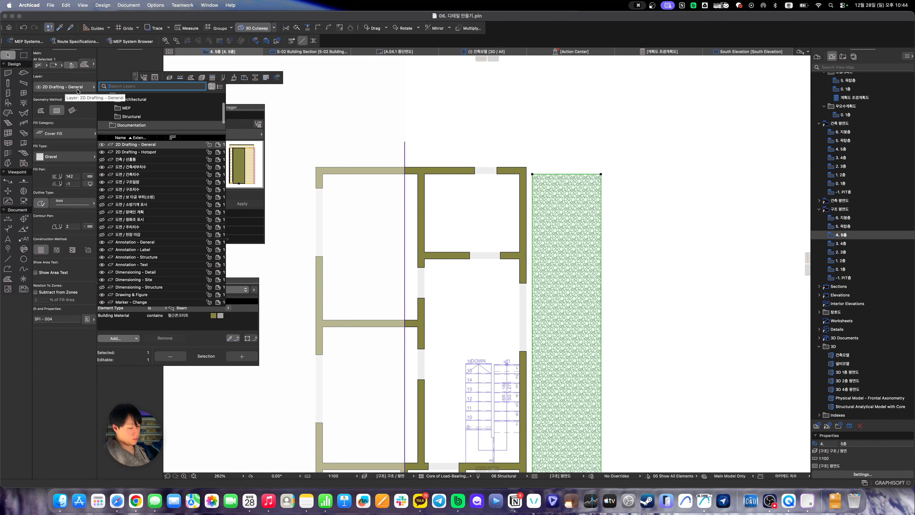
type("vud")
key("BackSpace")
key("BackSpace")
key("BackSpace")
type("평면 라벨")
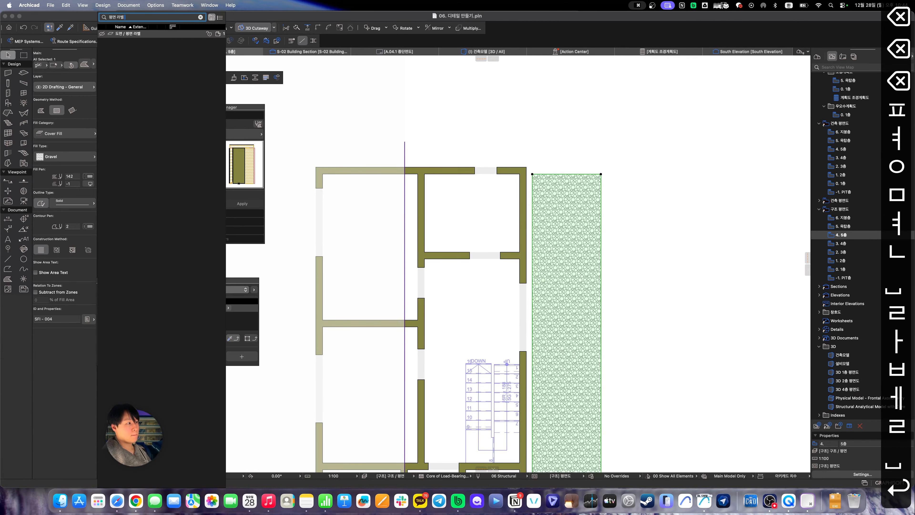
key("Return")
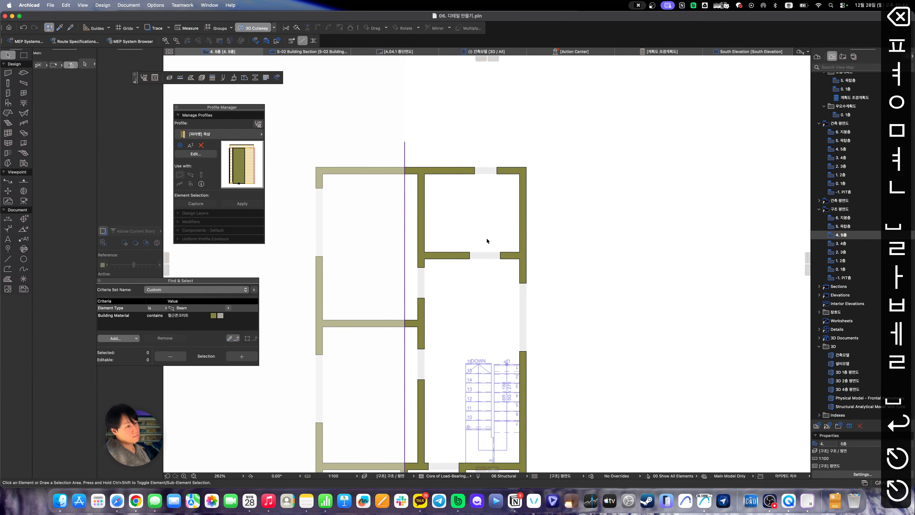
Delete all cutting planes so that none crosses the 5층 structural floor plan
scroll(486, 241, "down", 3)
scroll(601, 296, "down", 3)
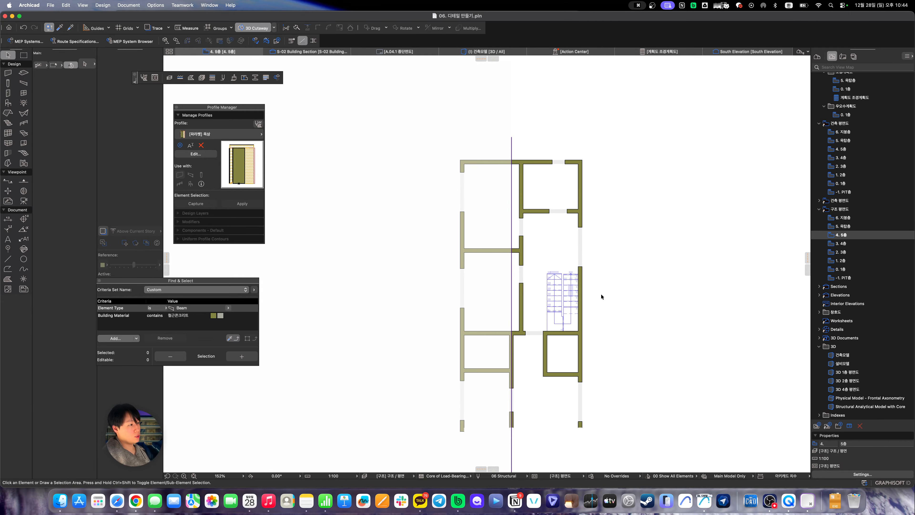
key("e")
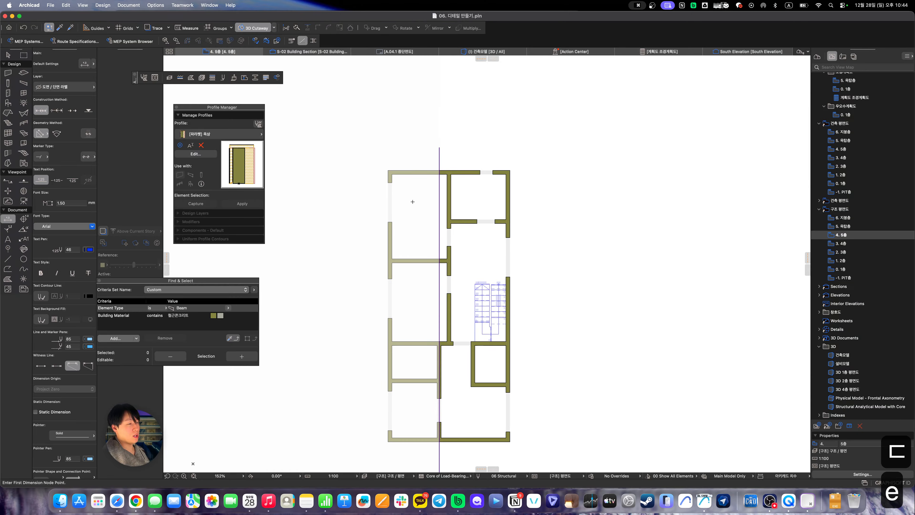
left_click(488, 60)
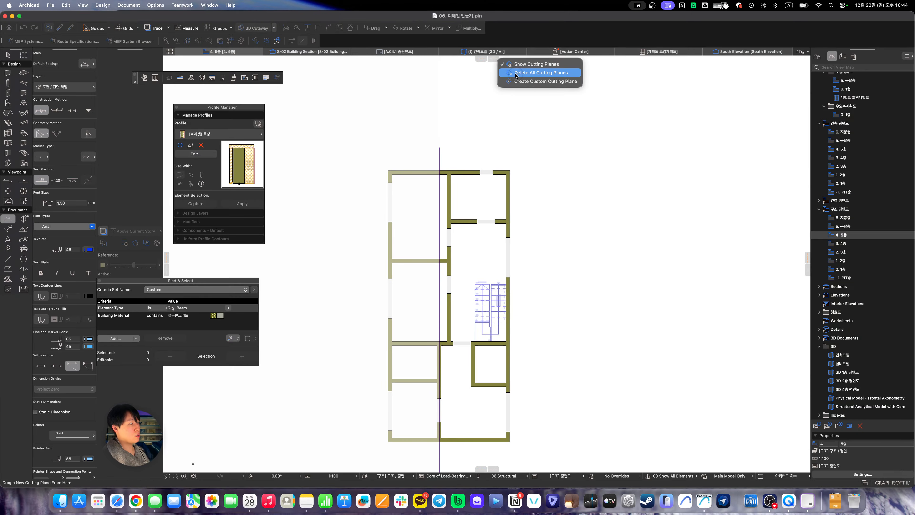
left_click(515, 75)
key("Escape")
Set the default layer of the Dimension tool to 구조 / 라벨
scroll(410, 167, "up", 10)
middle_click_drag(400, 185, 466, 227)
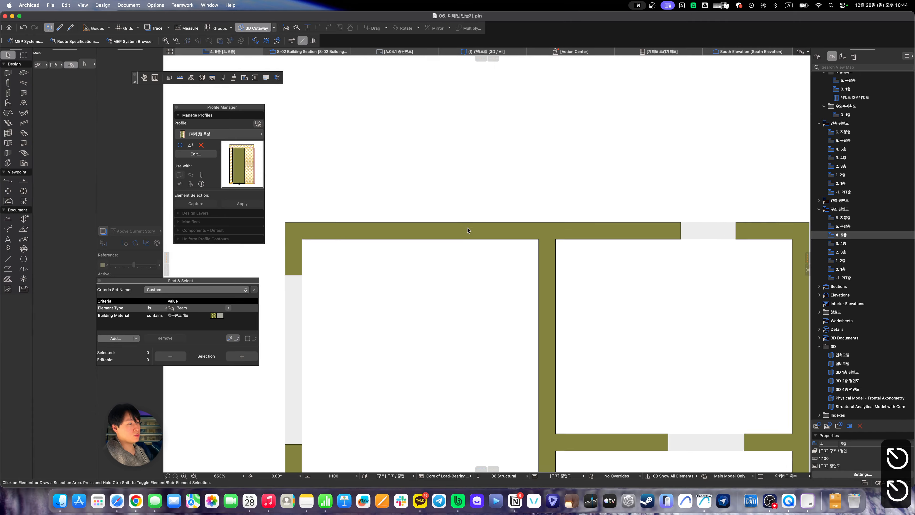
scroll(466, 225, "down", 5)
key("e")
middle_click_drag(354, 214, 342, 210)
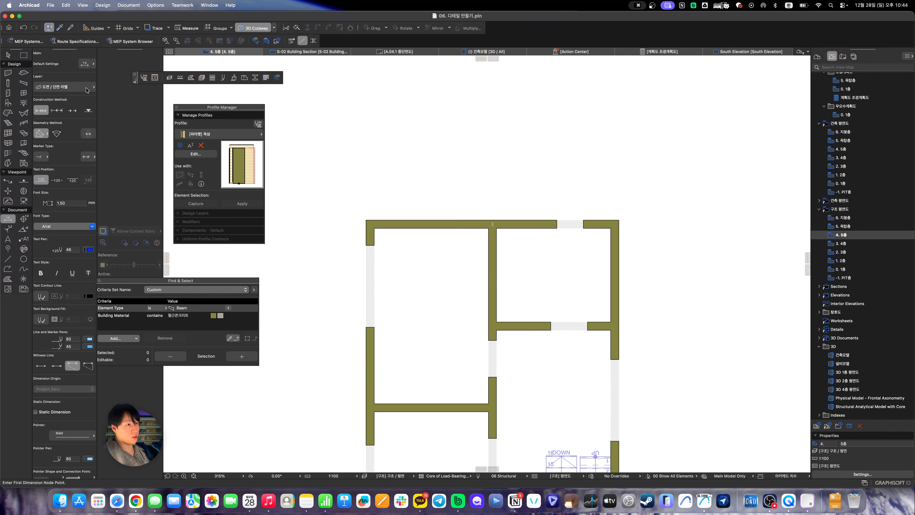
left_click(90, 91)
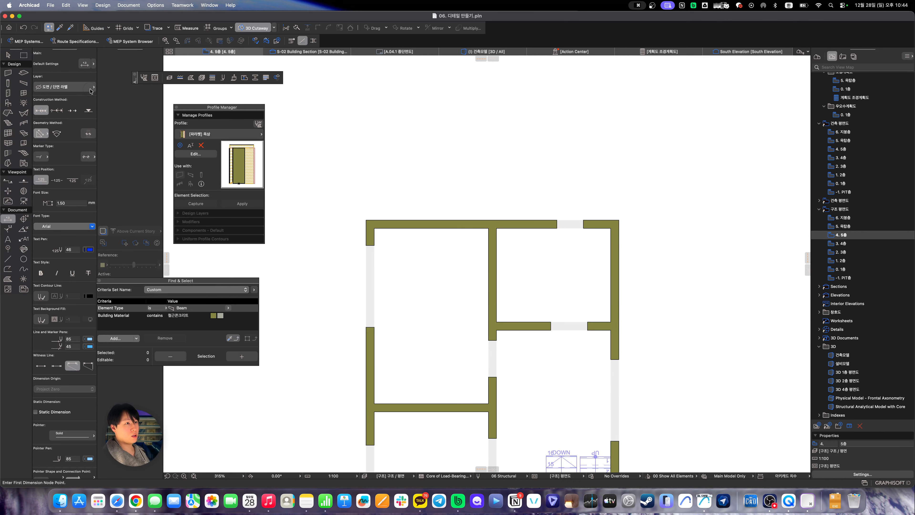
type("구조")
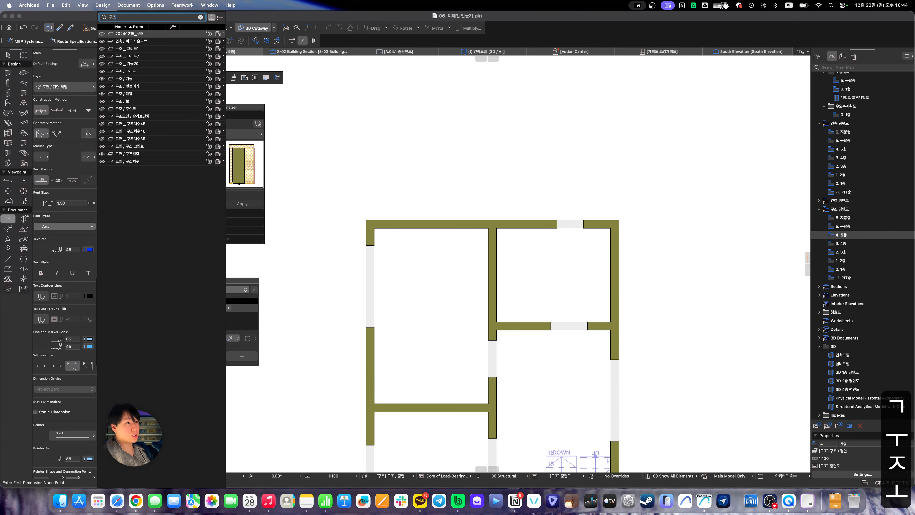
key("space")
key("Down")
key("Down")
key("Down")
key("Down")
key("Down")
key("Down")
key("Down")
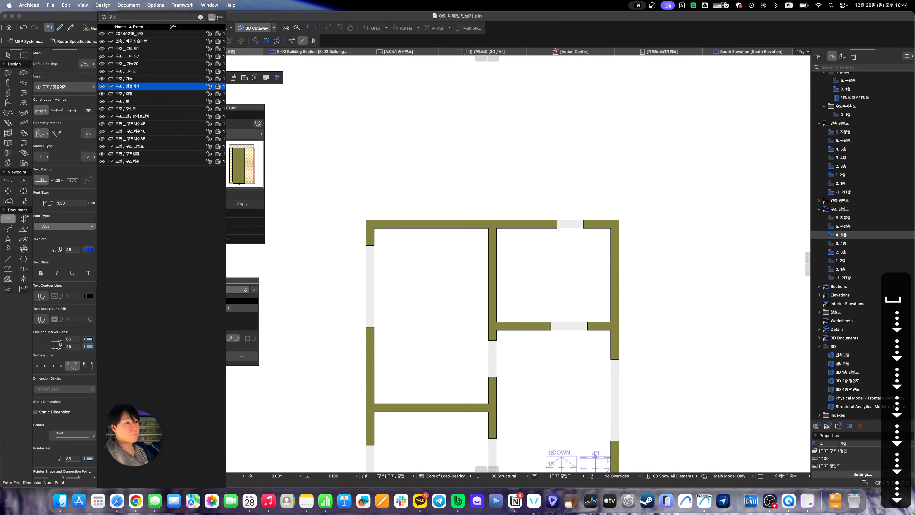
type("라벨")
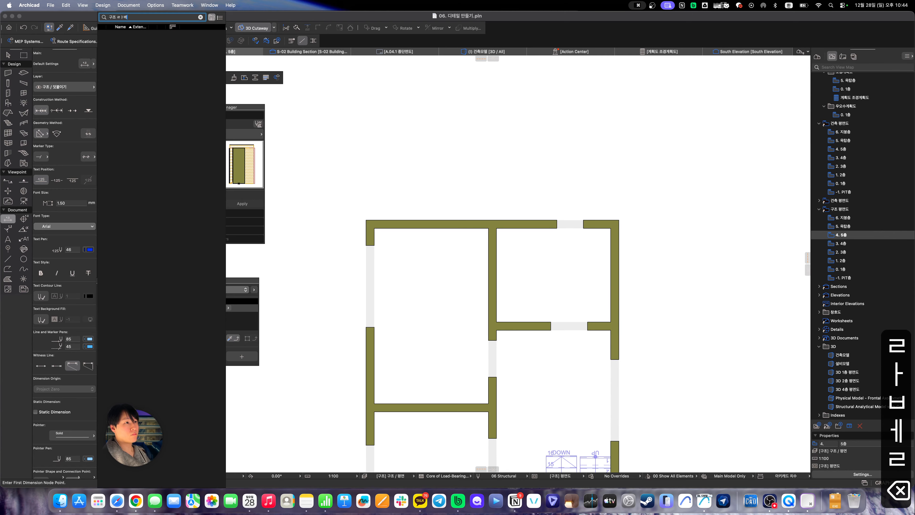
key("BackSpace")
key("BackSpace")
key("BackSpace")
key("BackSpace")
key("BackSpace")
type("랍ㅔㄹ")
key("Return")
key("Escape")
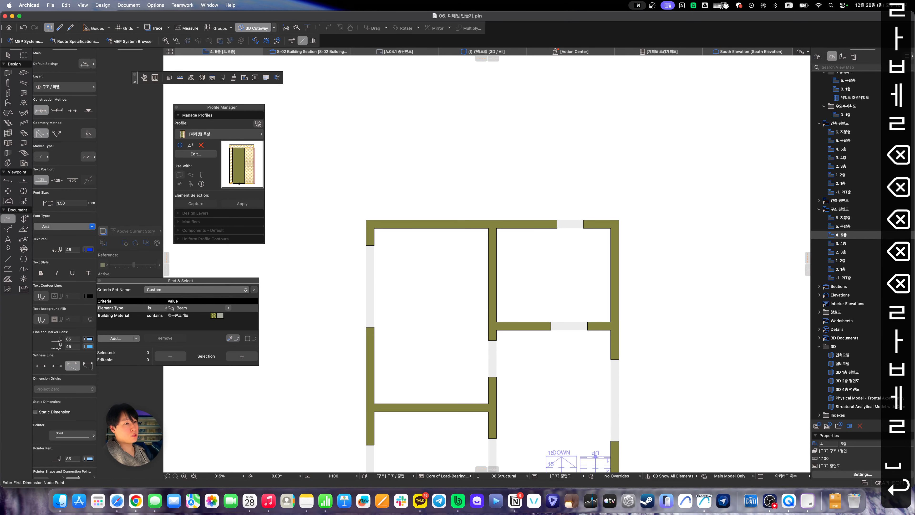
Keep the default dimension settings and place a horizontal dimension chain above the plan across the outer walls and the middle wall
key("Escape")
key("e")
scroll(418, 193, "right", 1)
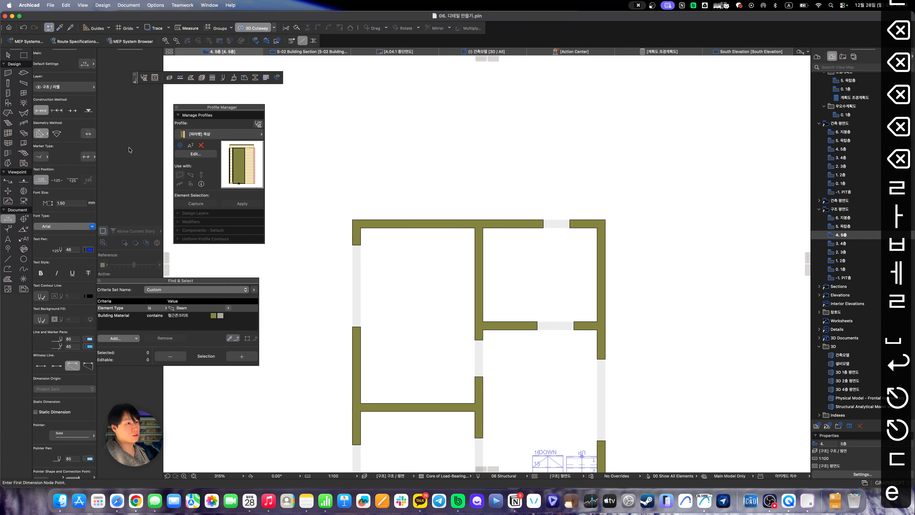
key("super+t")
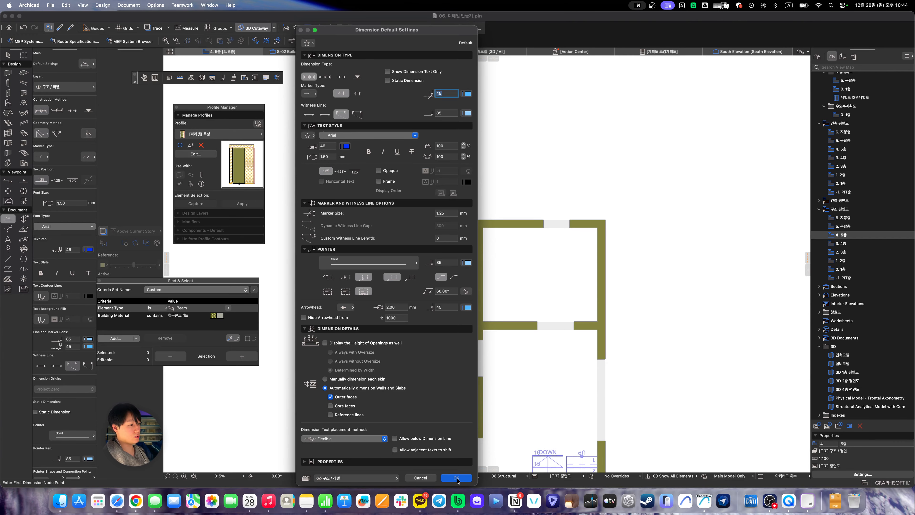
left_click(456, 478)
left_click(360, 242)
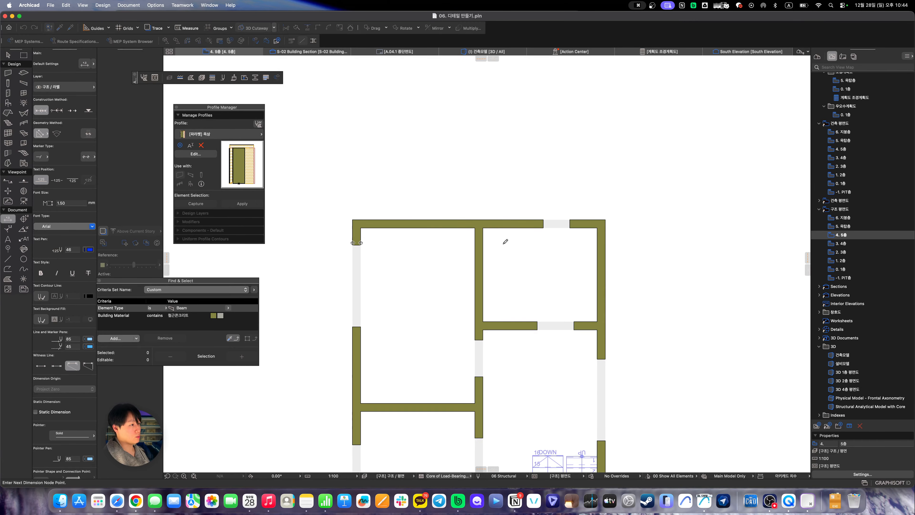
left_click(482, 249)
double_click(508, 195)
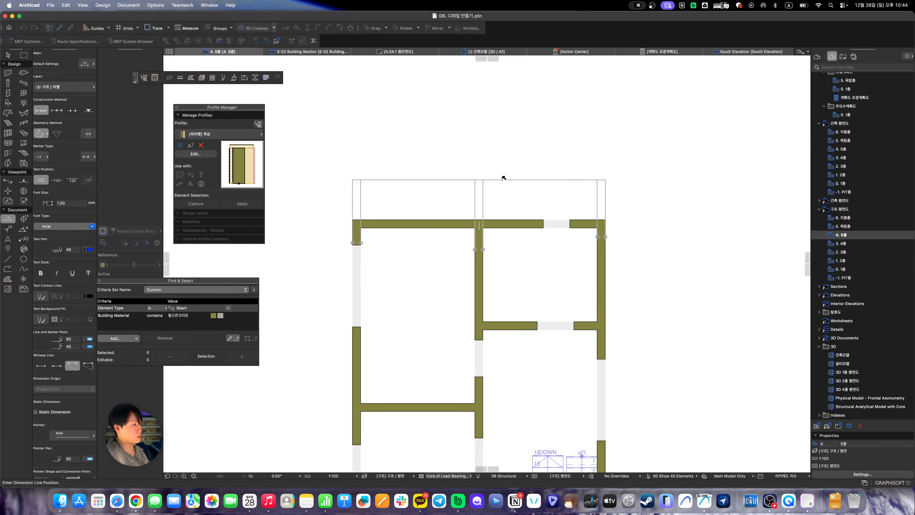
left_click(504, 178)
Place a vertical dimension chain right of the 5층 plan across the top and bottom outer walls and the three cross walls between them
scroll(541, 280, "down", 3)
middle_click_drag(567, 312, 510, 297)
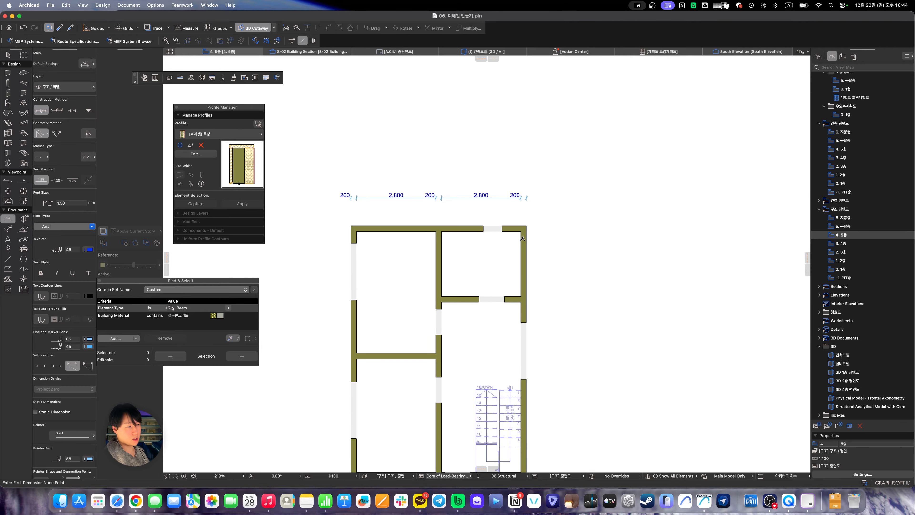
left_click(511, 228)
left_click(512, 299)
scroll(527, 425, "down", 10)
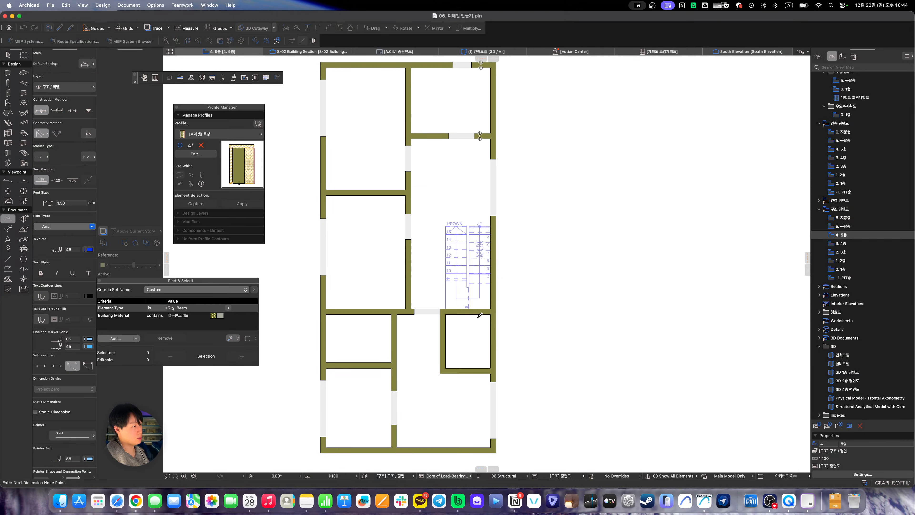
left_click(480, 314)
double_click(485, 440)
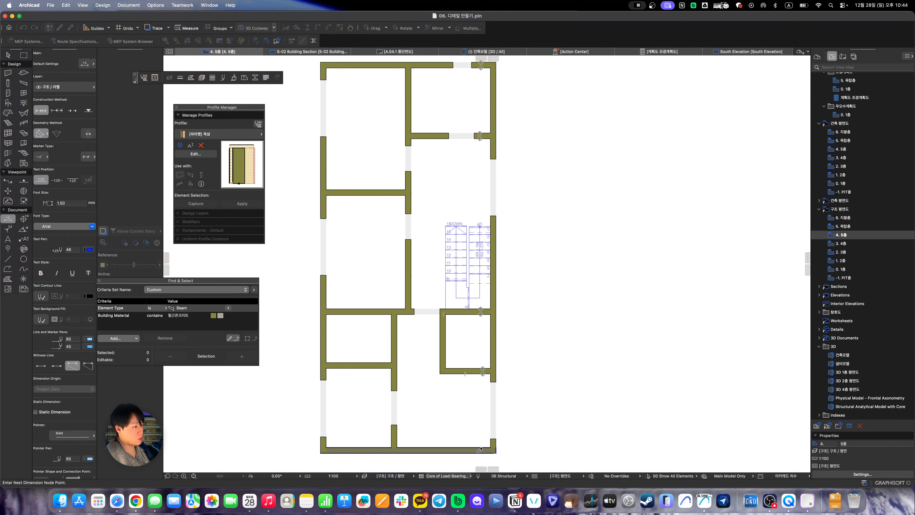
scroll(507, 374, "down", 5)
left_click(524, 308)
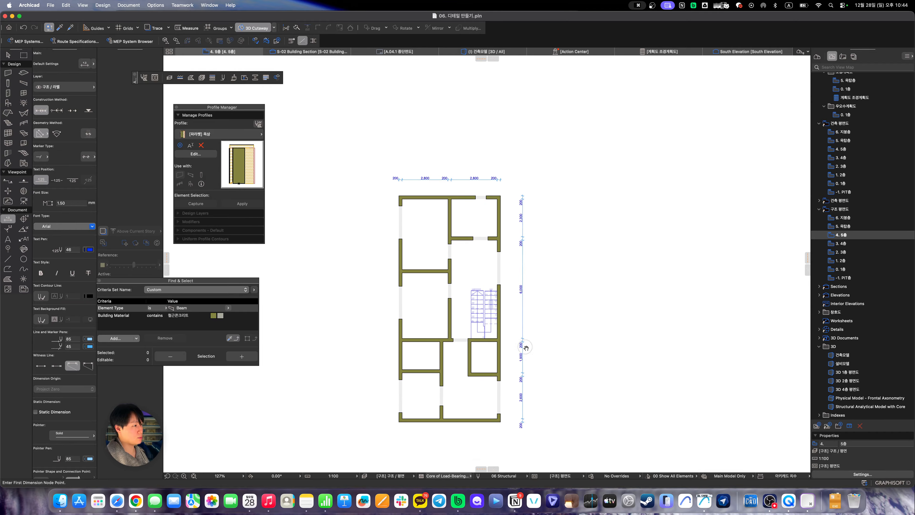
Place a vertical dimension chain left of the 5층 plan across both outer walls and the three cross walls on that side
scroll(508, 443, "up", 5)
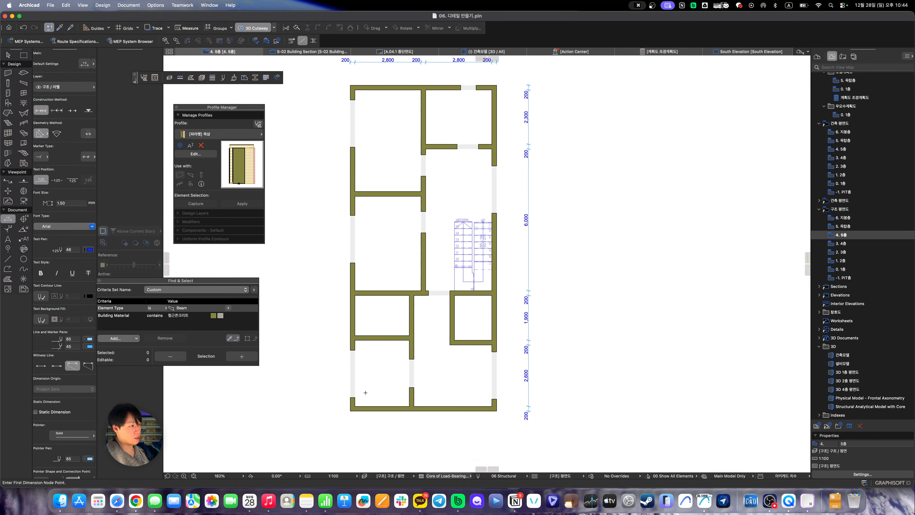
left_click(366, 408)
left_click(377, 337)
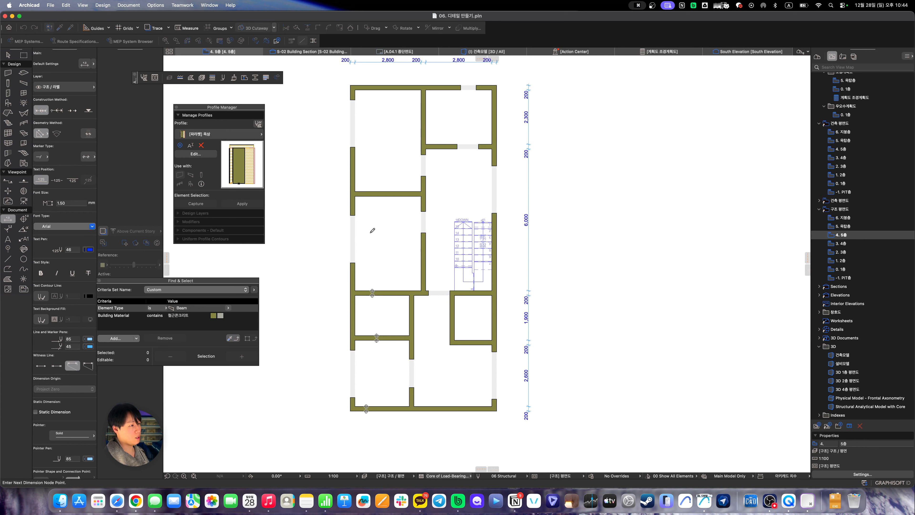
double_click(373, 87)
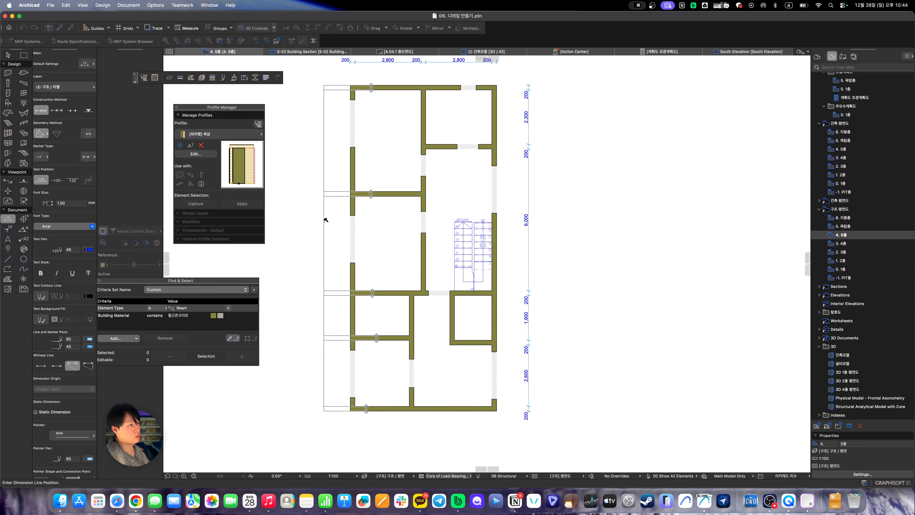
left_click(323, 218)
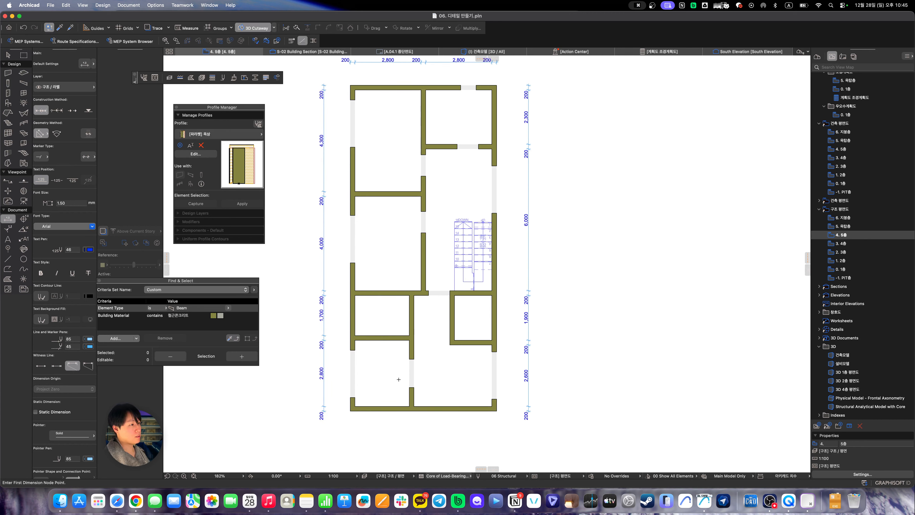
Place a horizontal dimension chain below the 5층 plan across both side walls and the interior wall near the bottom
left_click(352, 401)
left_click(412, 400)
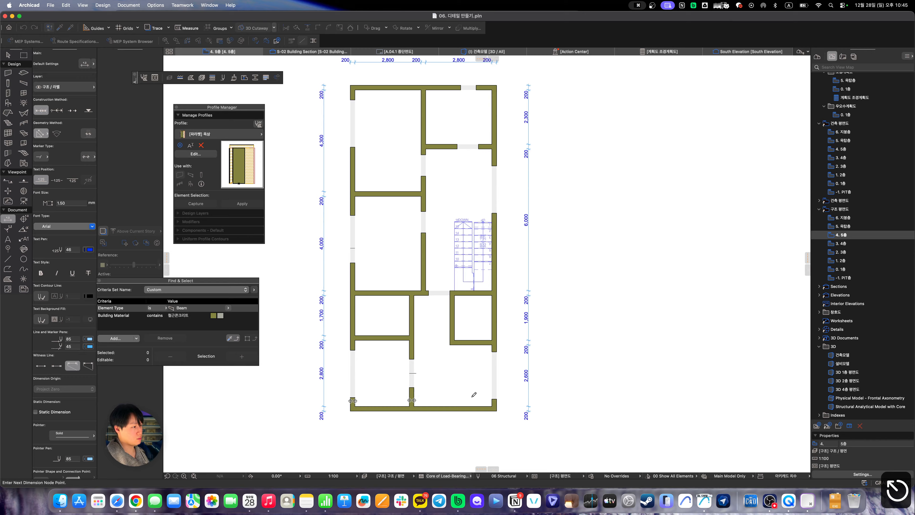
double_click(495, 399)
left_click(468, 425)
key("Escape")
Open the 3. 4층 structural floor plan and start automatic exterior dimensioning of all walls, keeping Outer Faces and 500 between lines
left_click(853, 244)
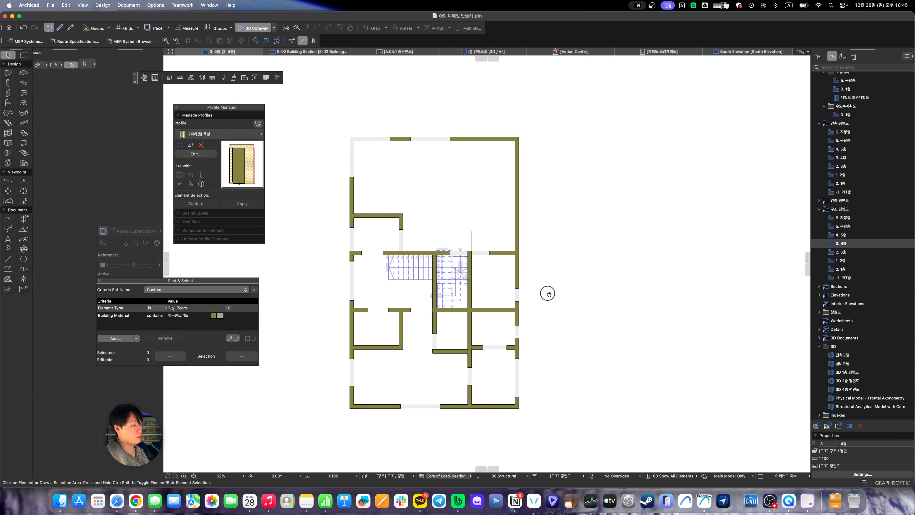
key("w")
key("super+a")
scroll(540, 301, "up", 2)
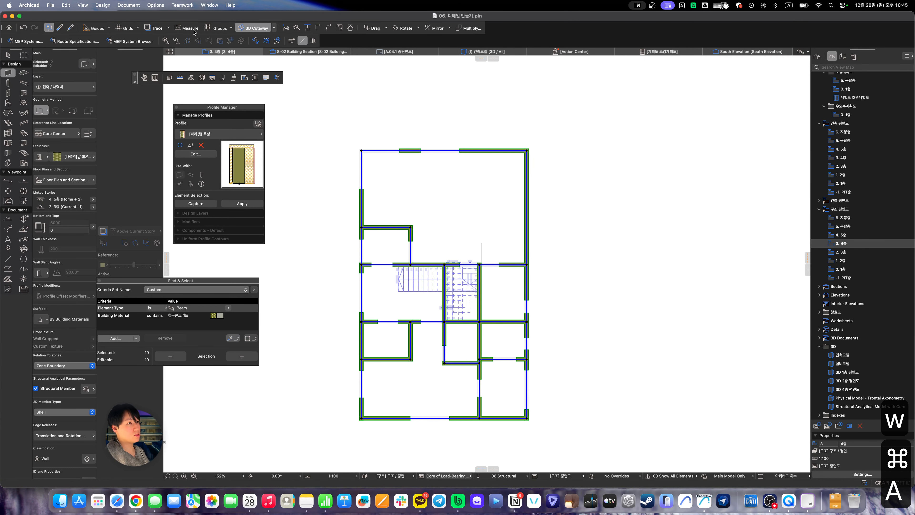
left_click(128, 5)
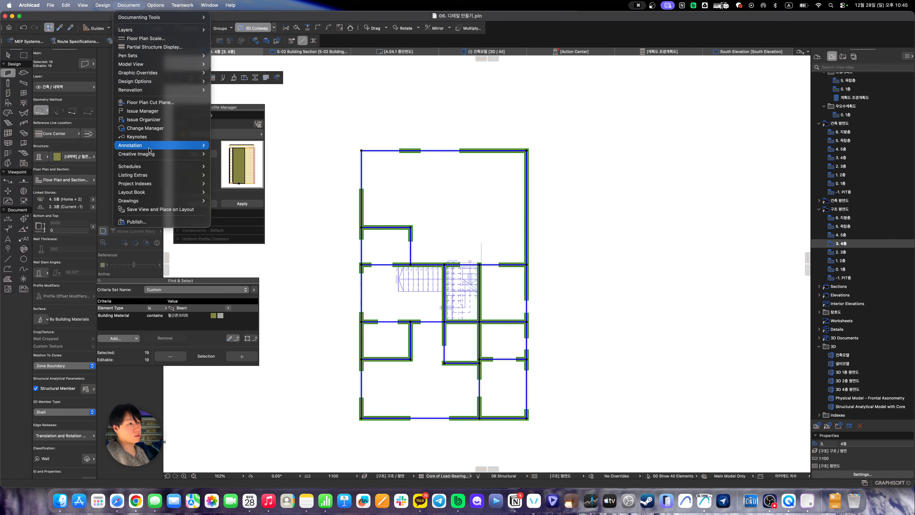
mouse_move(149, 150)
mouse_move(257, 168)
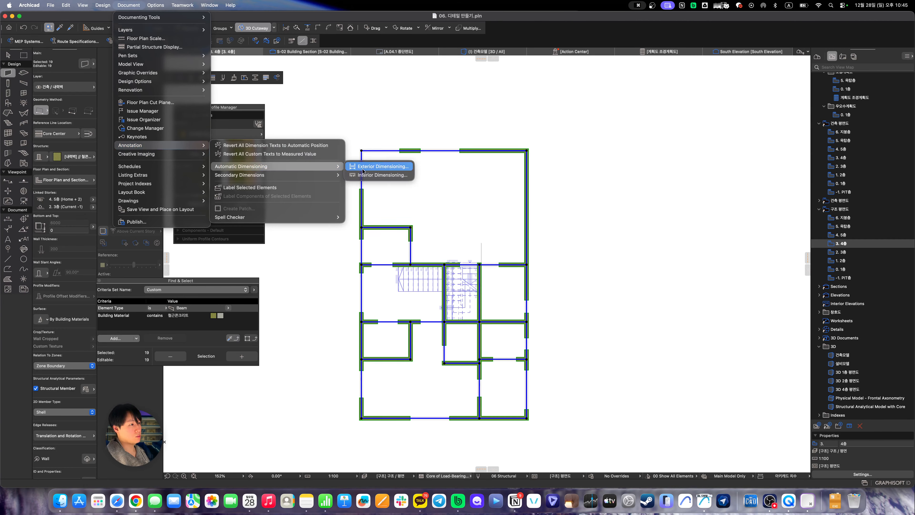
left_click(380, 166)
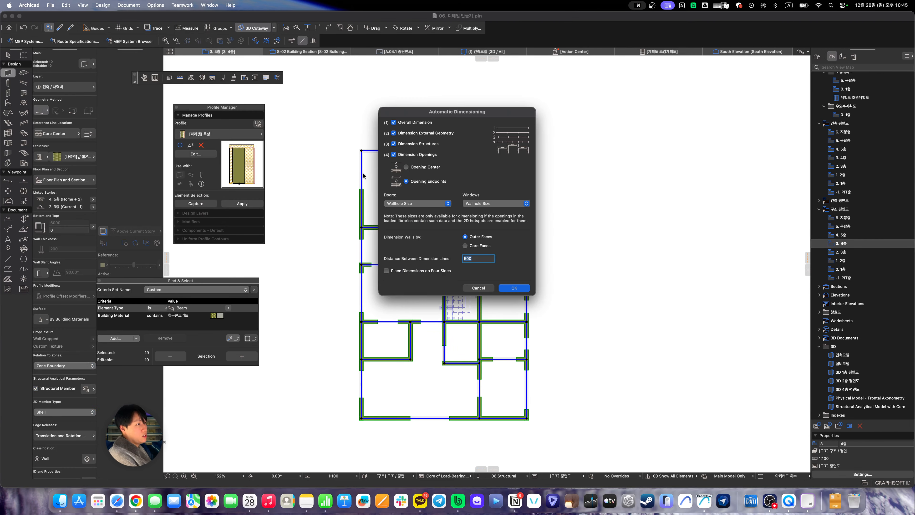
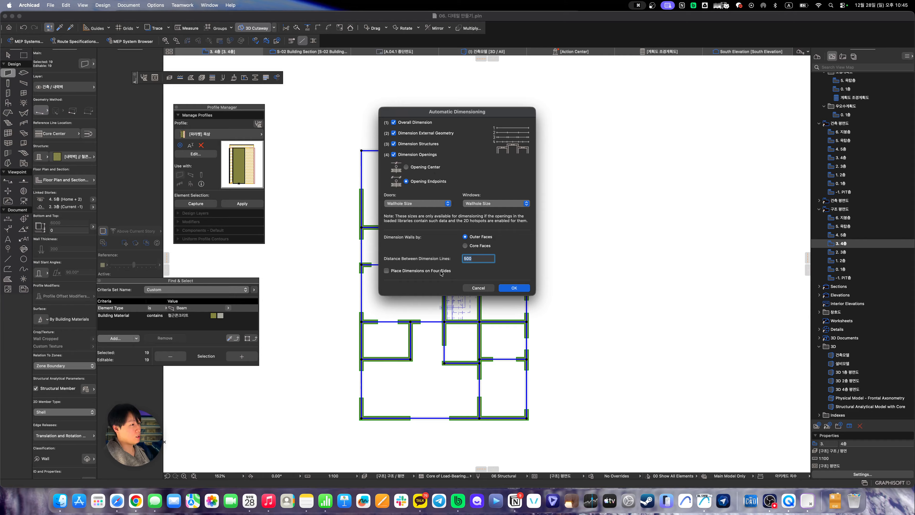
left_click(522, 289)
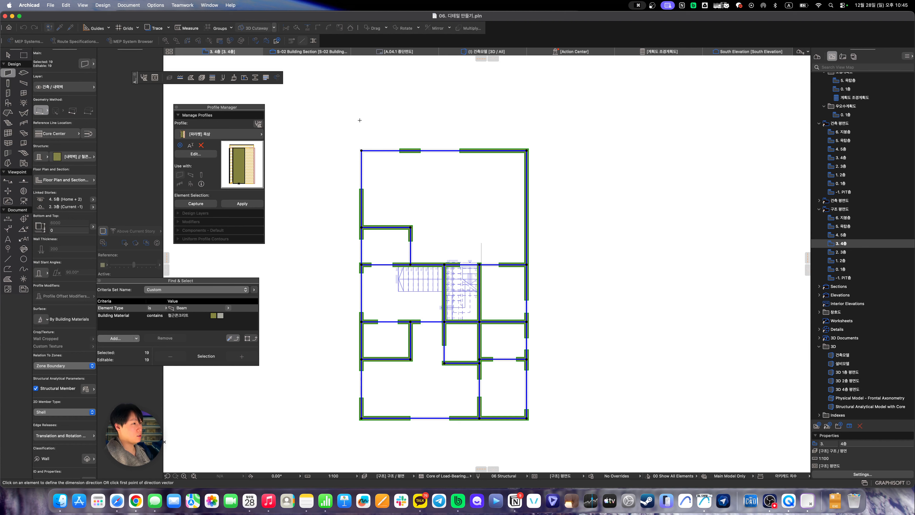
Define a horizontal dimension direction and place the innermost automatic dimension line above the 4층 plan
left_click(360, 120)
left_click(527, 120)
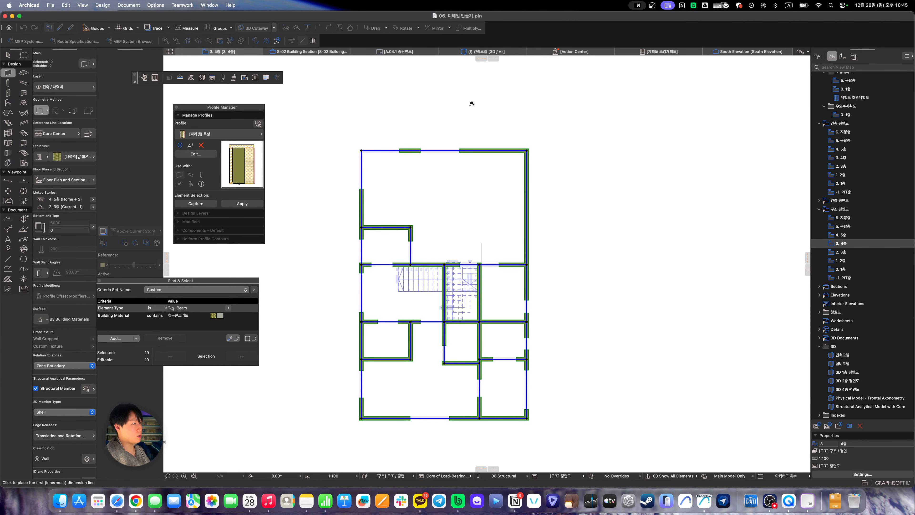
left_click(445, 97)
scroll(470, 236, "up", 5)
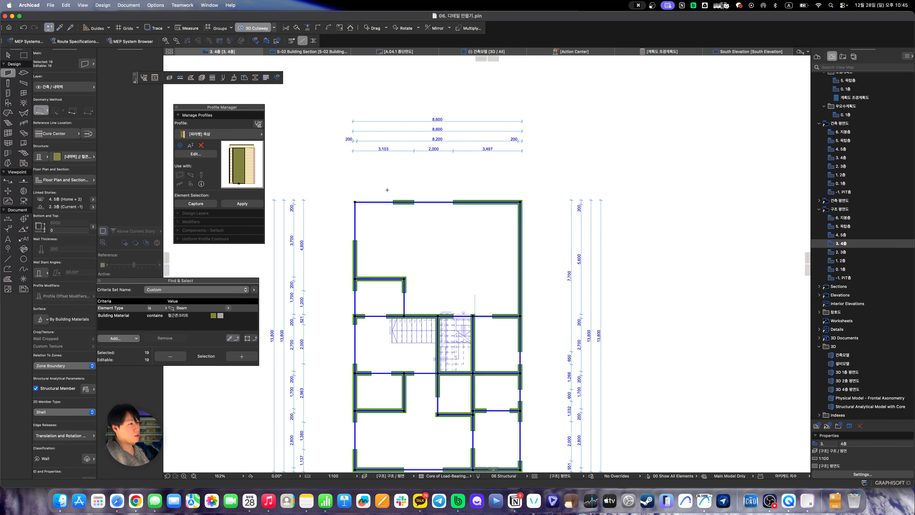
key("Escape")
key("Escape")
Insert a dimension point at the left end of the short top wall segment into the innermost dimension chain above the plan
middle_click_drag(437, 242, 439, 268)
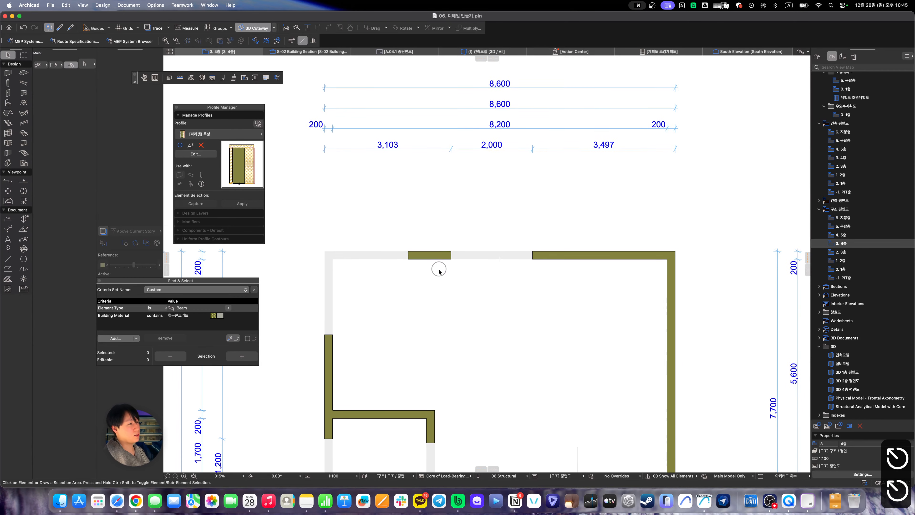
key("Escape")
key("Escape")
left_click(440, 255)
key("Escape")
key("Escape")
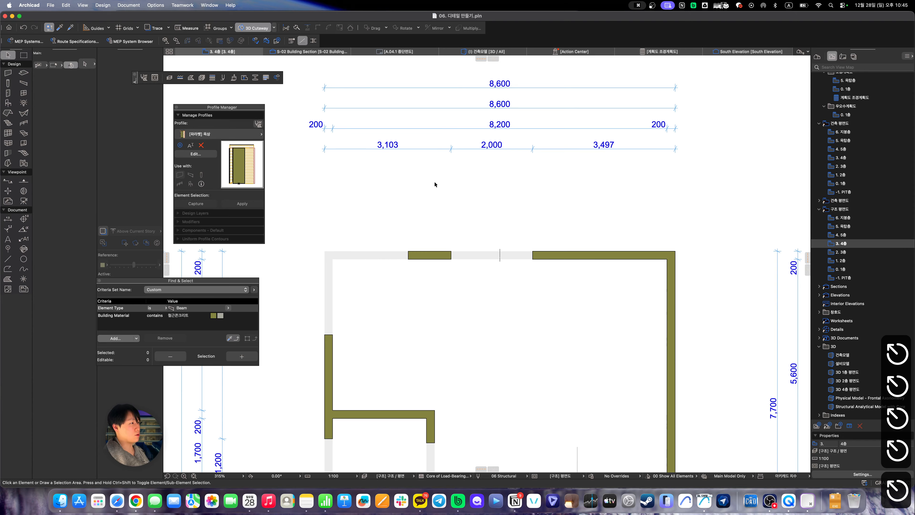
left_click(448, 149)
left_click(446, 149)
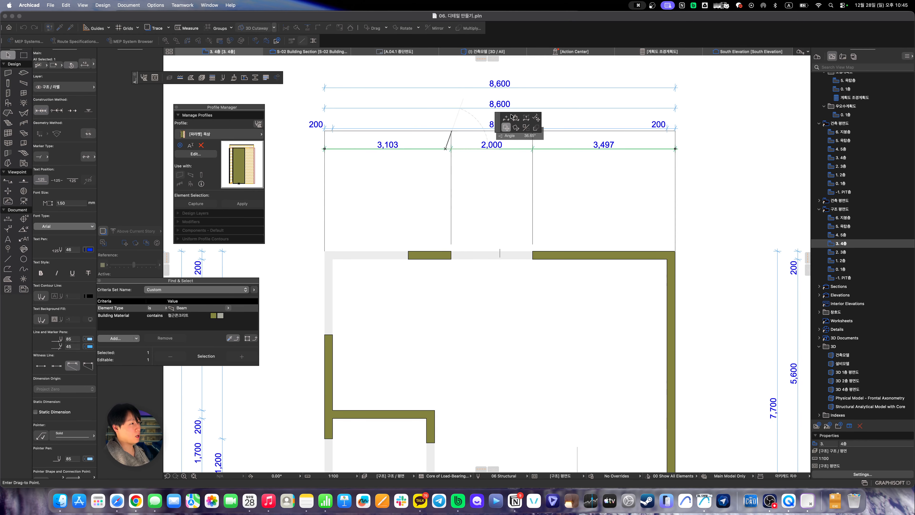
left_click(507, 118)
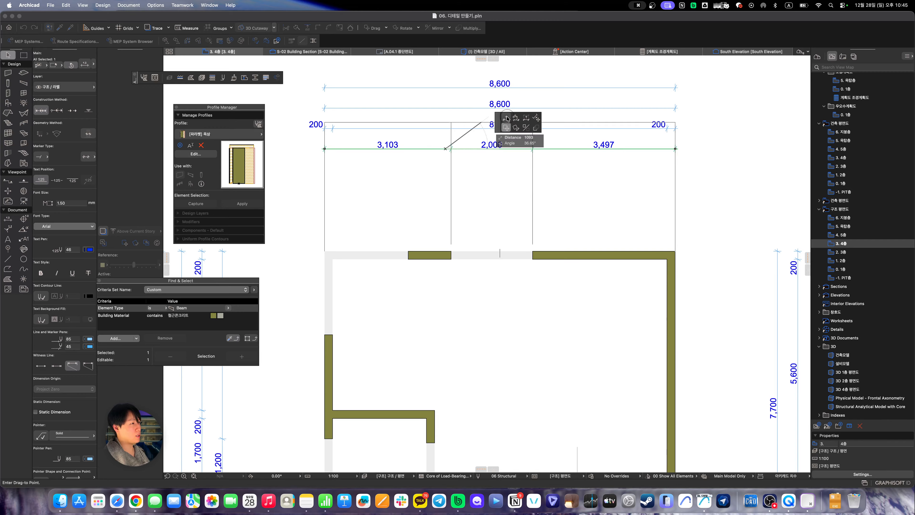
left_click(409, 259)
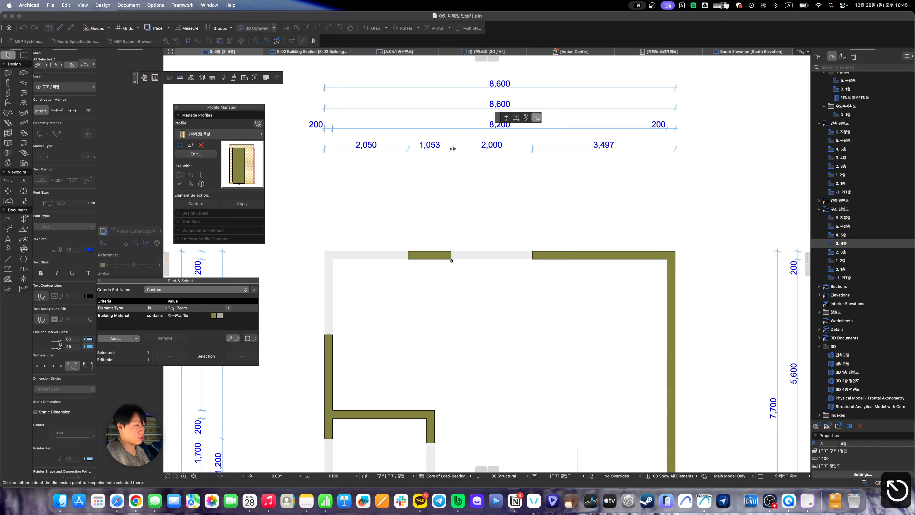
Re-attach the innermost chain's dimension point to the right end corner of the short top wall segment
left_click(506, 118)
left_click(450, 259)
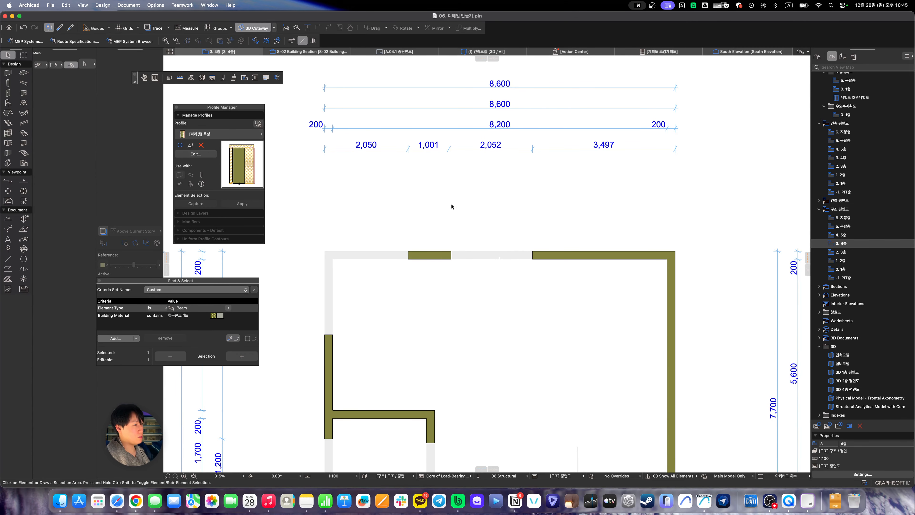
left_click(449, 149)
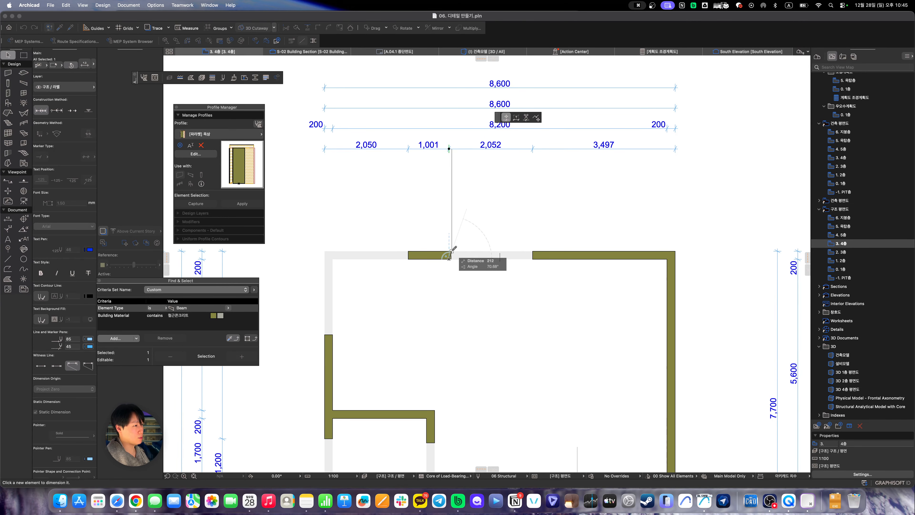
scroll(451, 257, "up", 5)
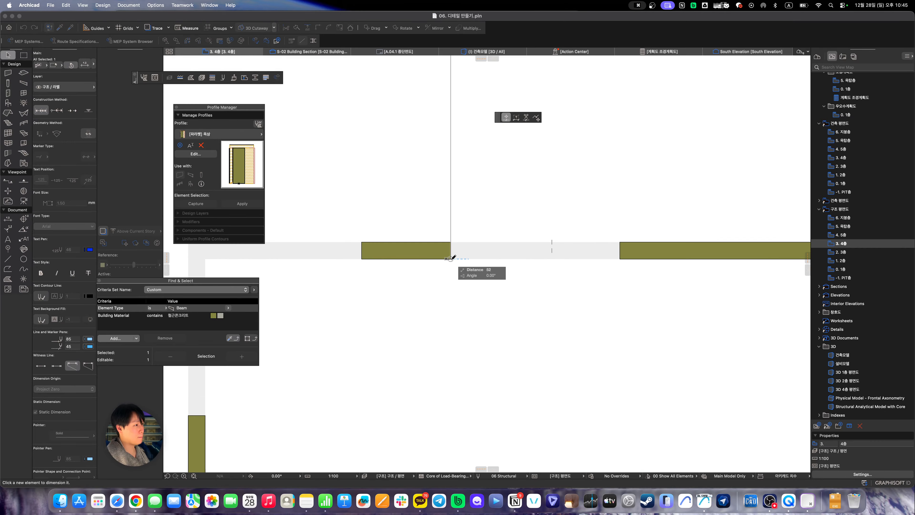
left_click(452, 254)
scroll(453, 254, "down", 5)
key("Escape")
key("Escape")
middle_click_drag(533, 257, 539, 183)
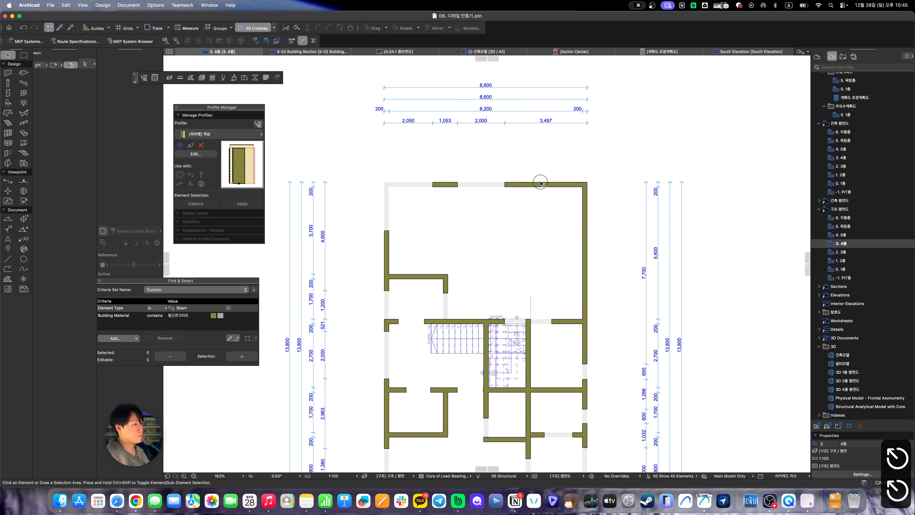
scroll(544, 184, "down", 3)
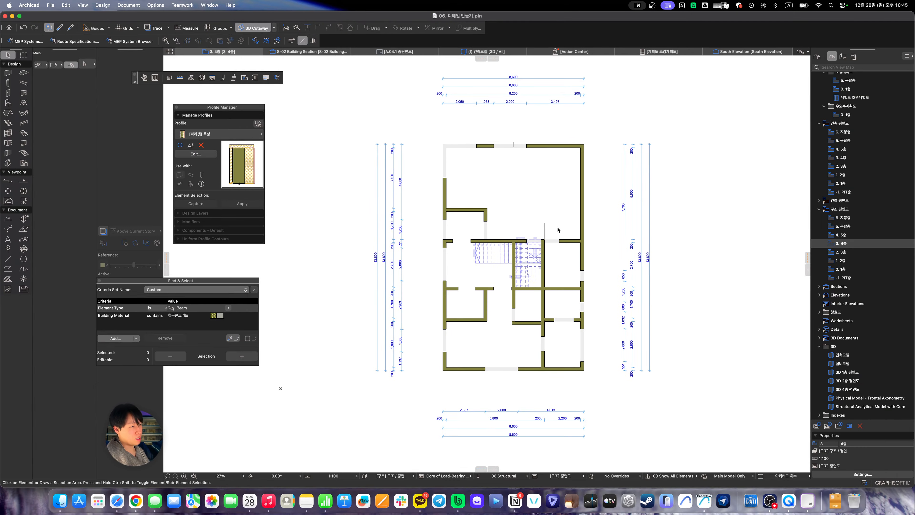
scroll(488, 213, "up", 6)
key("e")
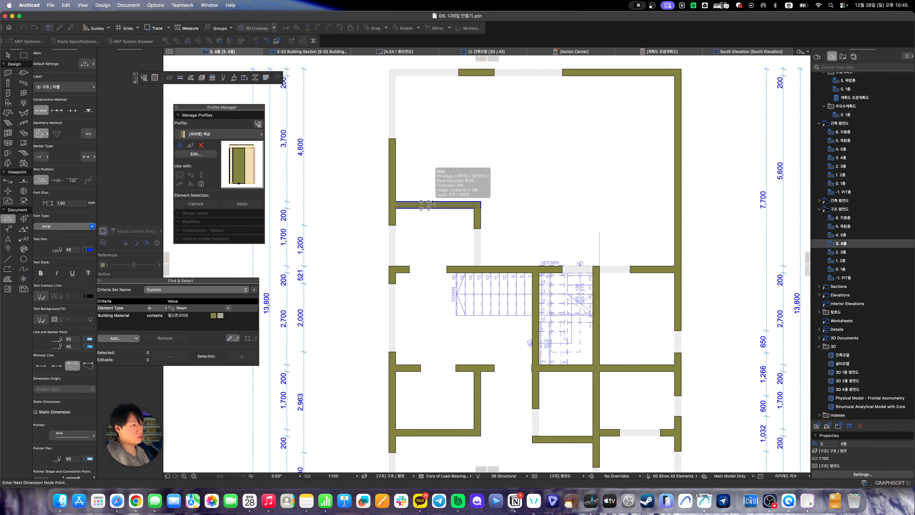
left_click(428, 203)
key("Escape")
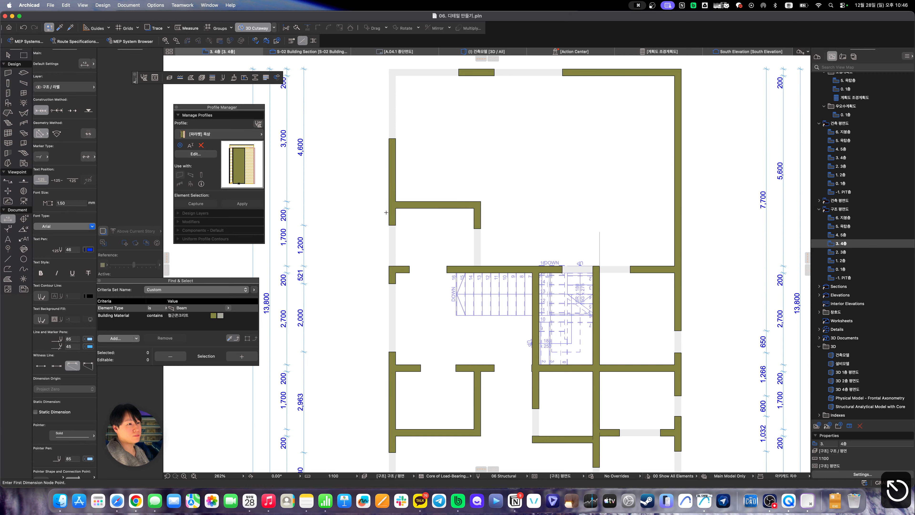
middle_click_drag(386, 213, 379, 256)
key("Escape")
key("e")
key("Caps_Lock")
key("e")
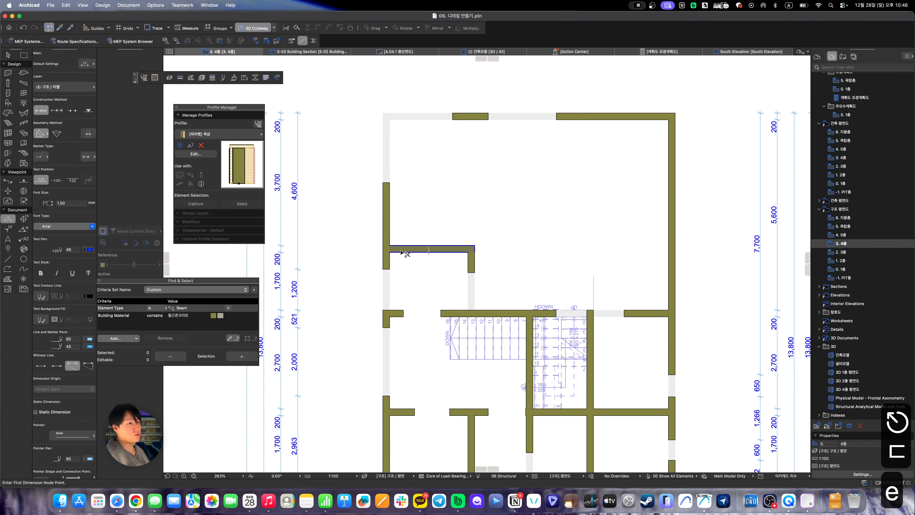
Review how the Dimension tool's default settings dimension walls and slabs, manually per skin or automatically by faces, without changing them
key("super+t")
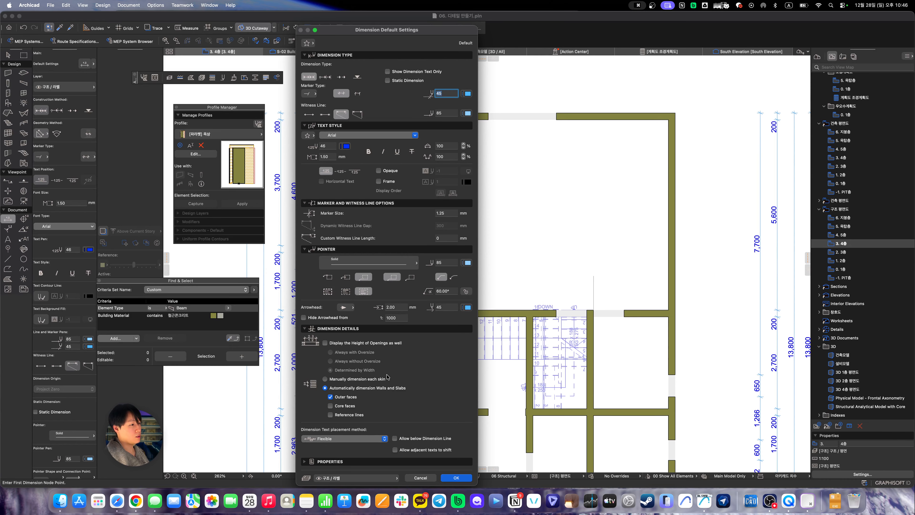
key("Escape")
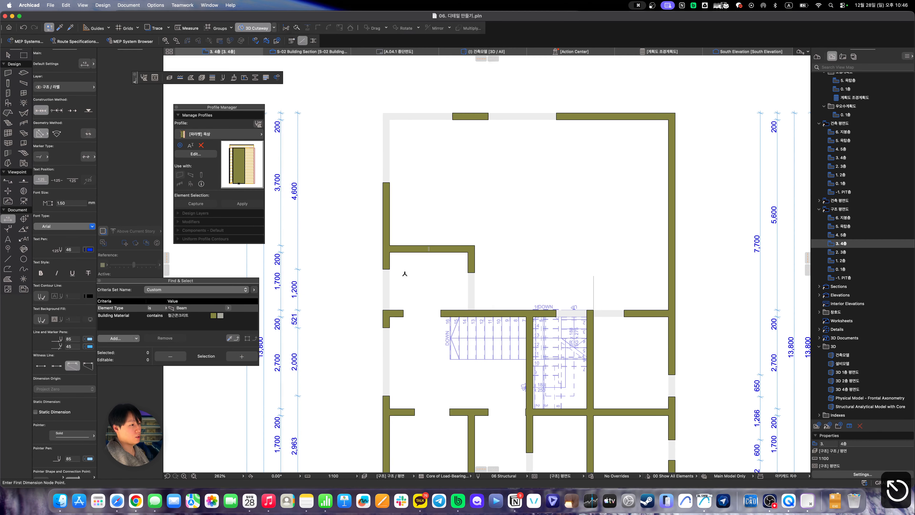
key("e")
key("cmd+t")
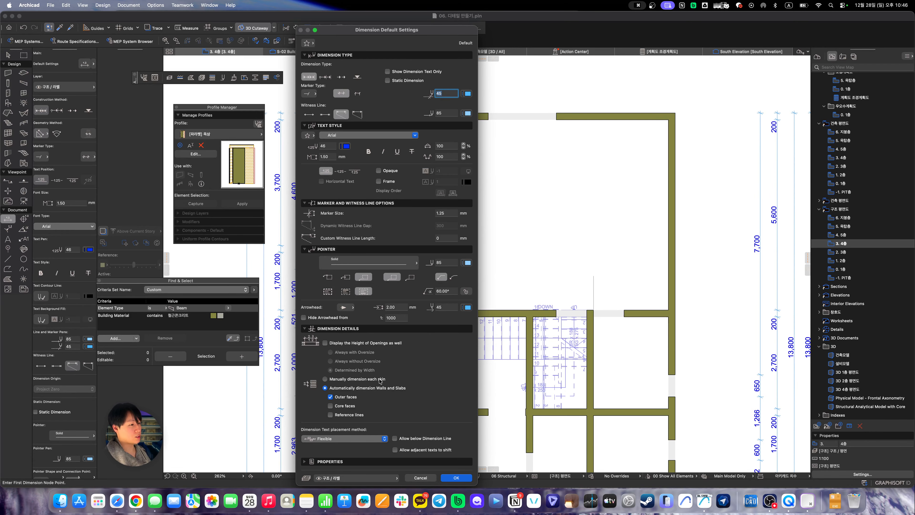
key("Escape")
key("Escape")
key("Escape")
Open the 4. 5층 structural floor plan and return to the 3. 4층 plan to compare their dimensions
scroll(573, 348, "down", 4)
middle_click_drag(580, 351, 571, 301)
double_click(856, 233)
double_click(853, 242)
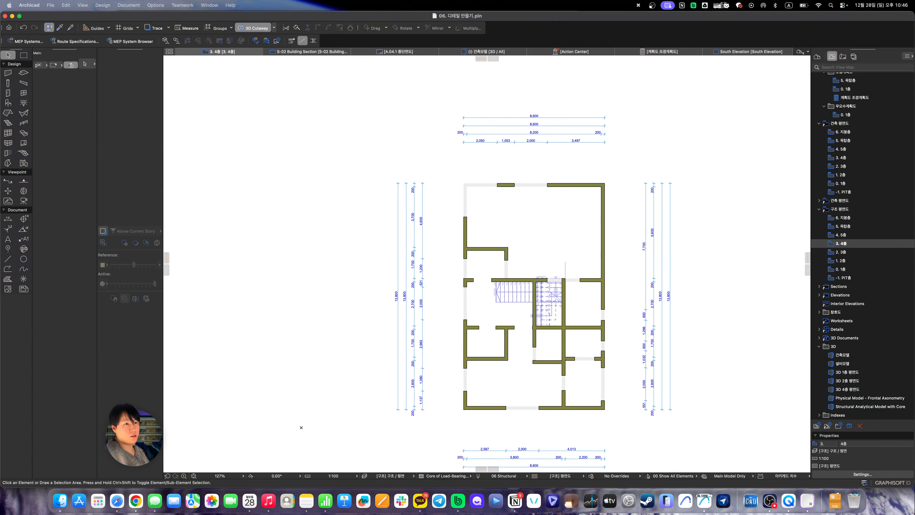
left_click(339, 255)
key("Escape")
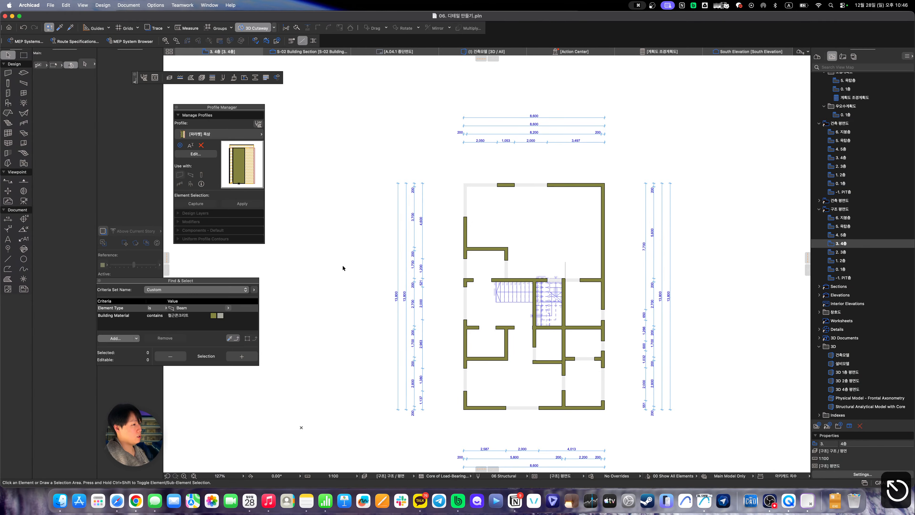
key("Escape")
middle_click_drag(338, 276, 374, 260)
middle_click_drag(584, 279, 511, 247)
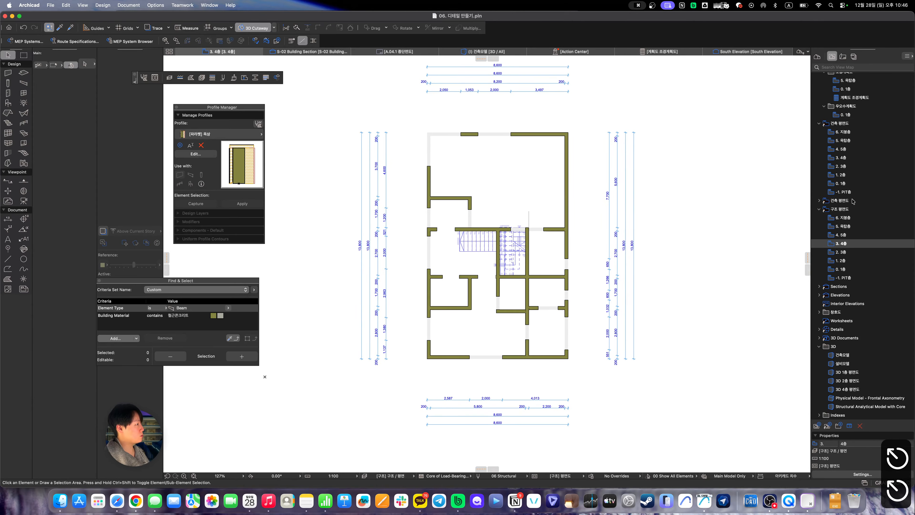
Open the 0. 1층 architectural floor plan and look over the architectural and structural plan views in the view map
scroll(851, 206, "up", 3)
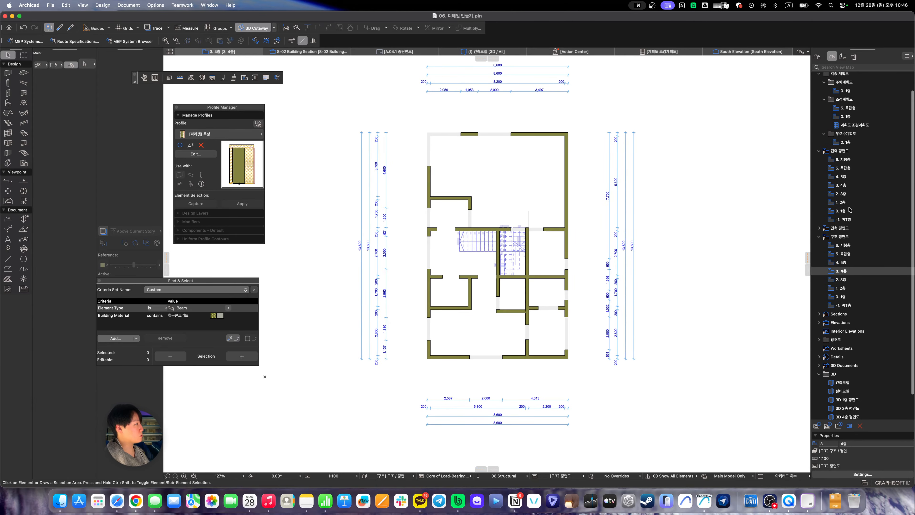
double_click(843, 211)
left_click(849, 203)
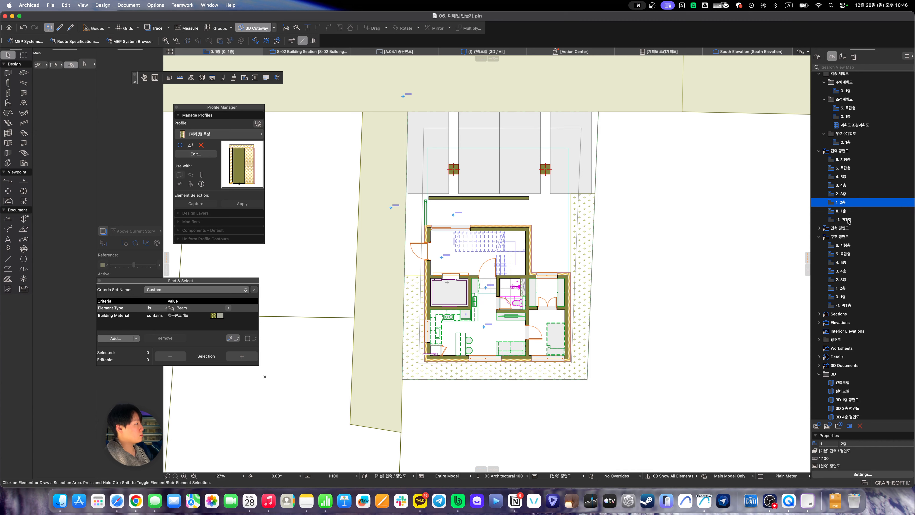
left_click(847, 228)
left_click(849, 239)
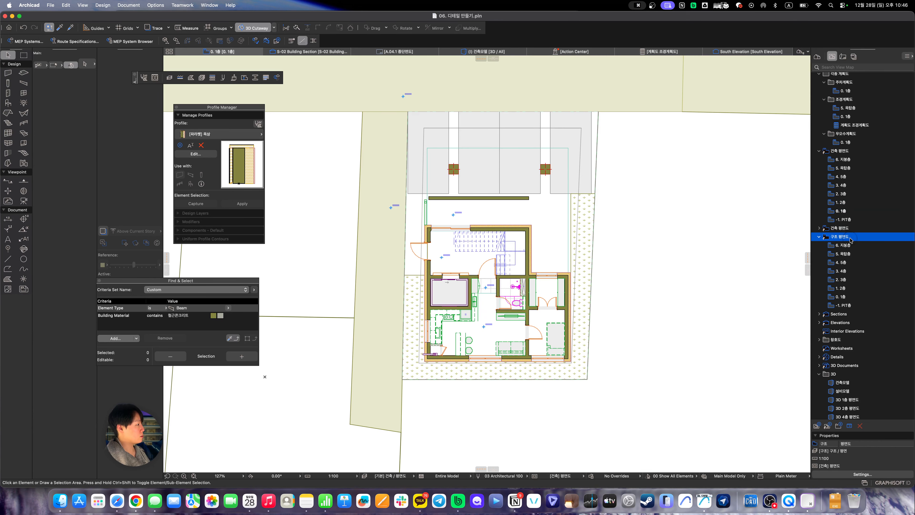
Open the S-02 Building Section and set its partial structure display to the core of load-bearing elements
double_click(849, 315)
left_click(852, 322)
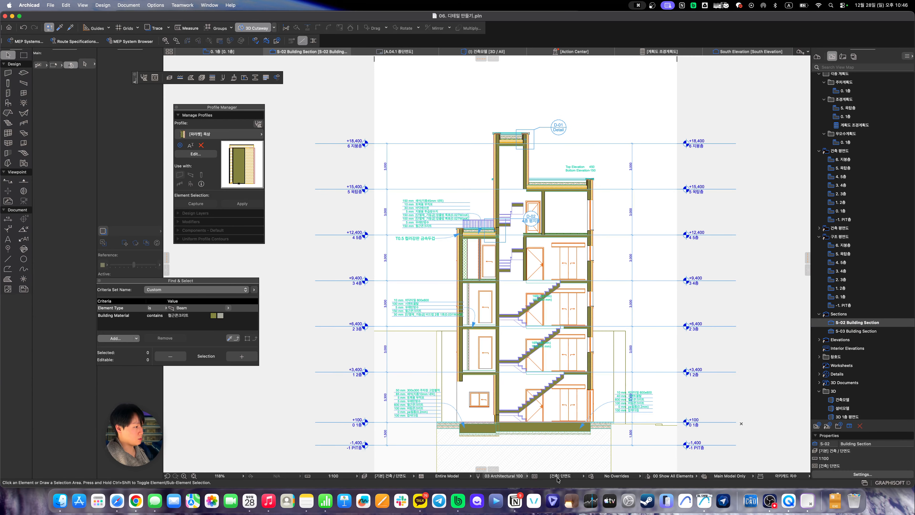
left_click(514, 478)
left_click(511, 477)
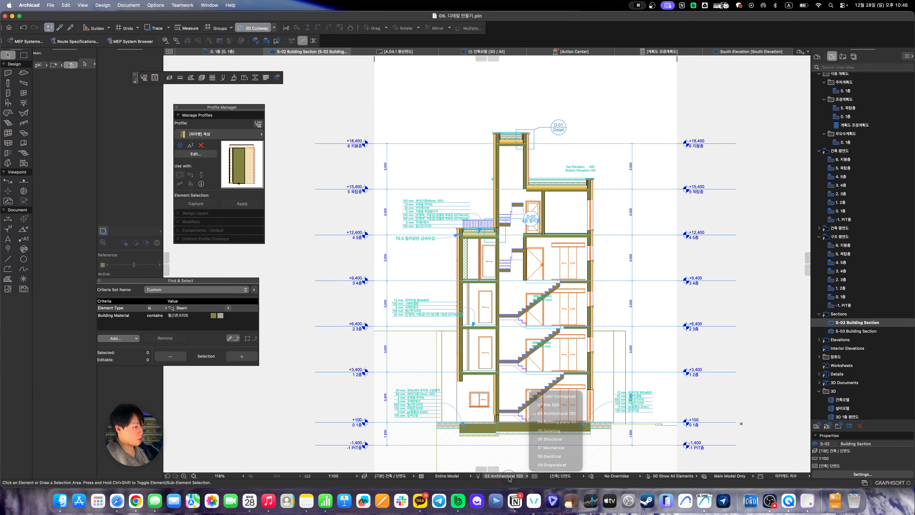
left_click(457, 477)
left_click(493, 464)
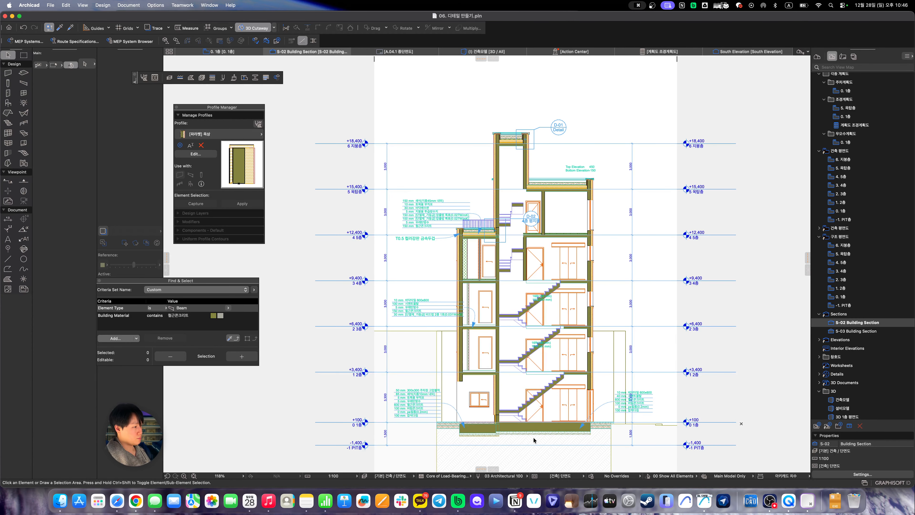
Examine how the walls, slabs and stairs are displayed from storey to storey in the S-02 section
scroll(534, 438, "up", 8)
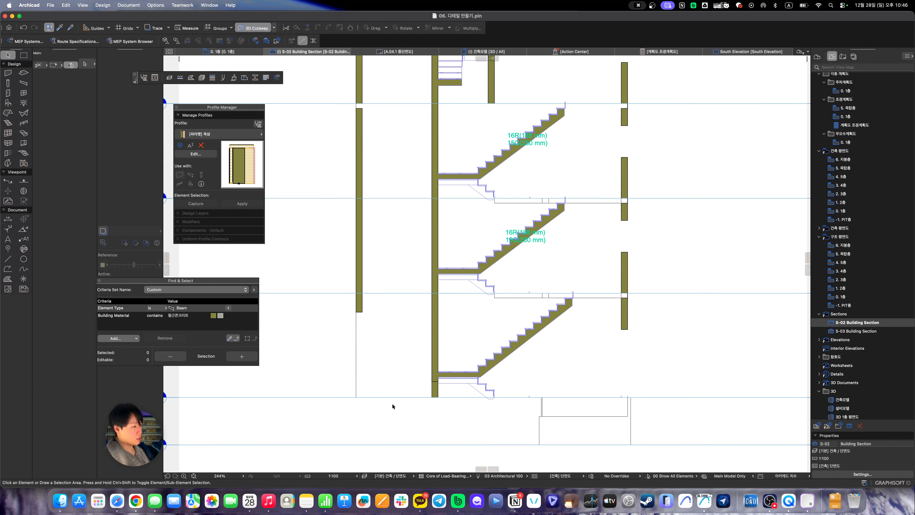
scroll(392, 406, "down", 3)
middle_click_drag(434, 371, 427, 424)
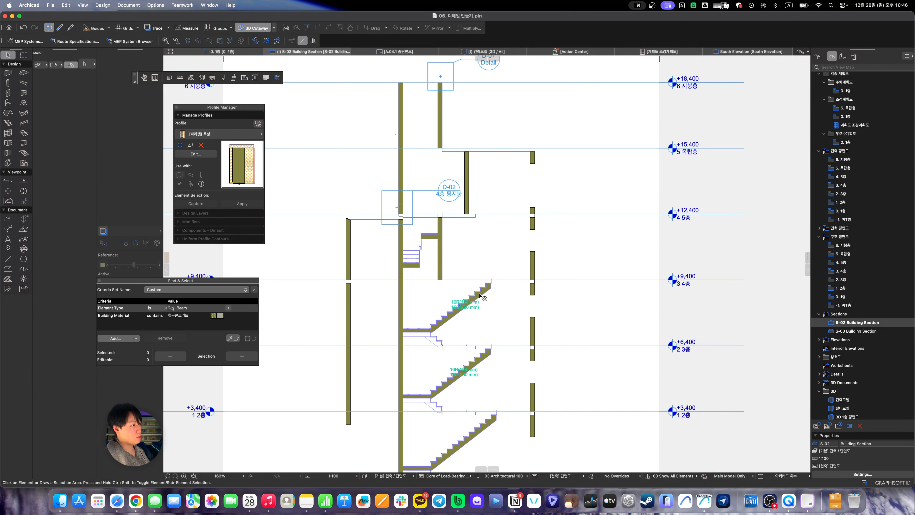
scroll(392, 339, "up", 5)
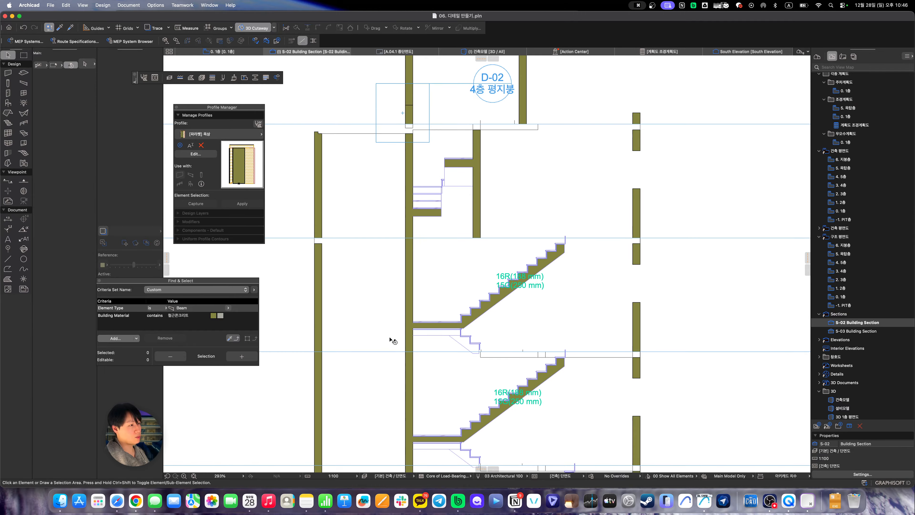
scroll(396, 314, "down", 3)
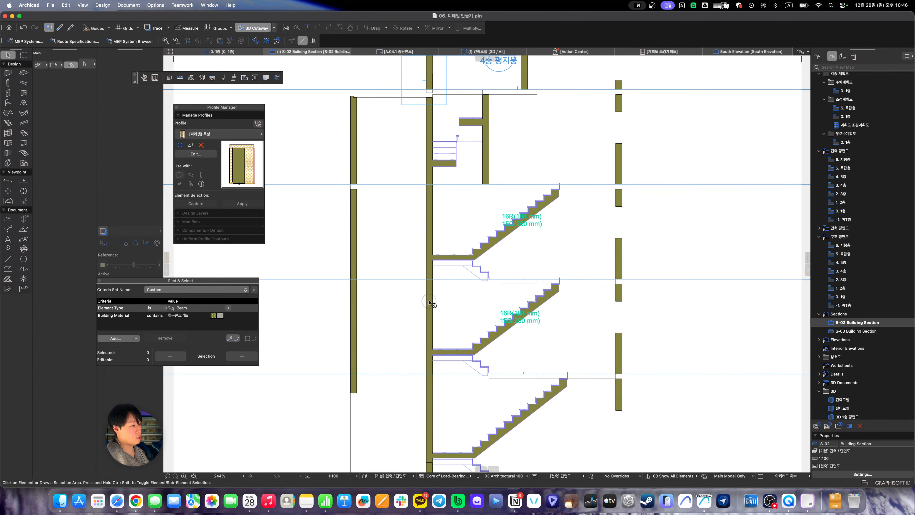
scroll(441, 337, "down", 1)
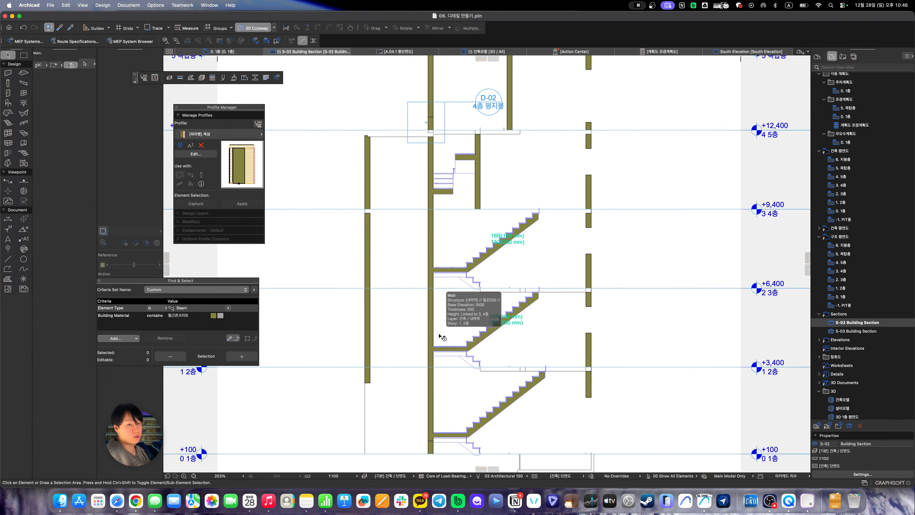
scroll(487, 350, "up", 3)
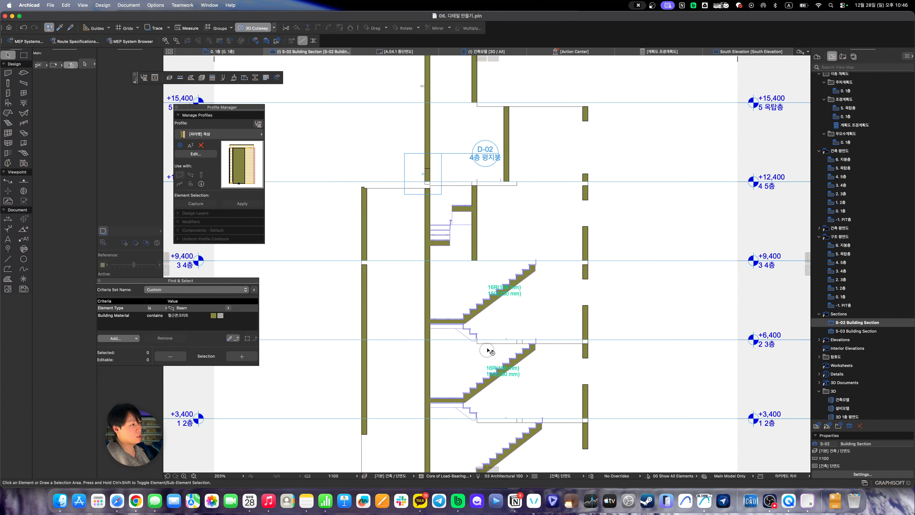
scroll(499, 265, "up", 2)
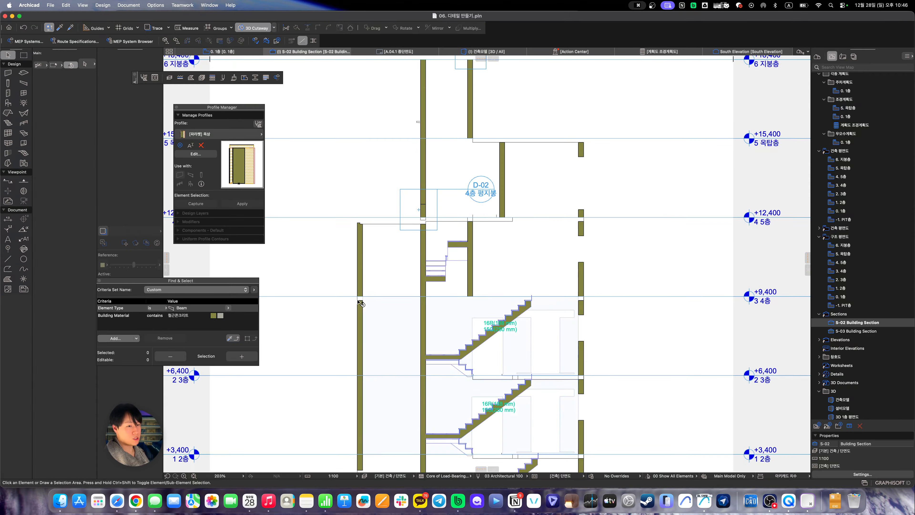
scroll(362, 303, "up", 5)
scroll(357, 297, "down", 4)
middle_click_drag(439, 308, 467, 241)
scroll(455, 262, "up", 2)
scroll(525, 296, "down", 1)
middle_click_drag(581, 327, 597, 295)
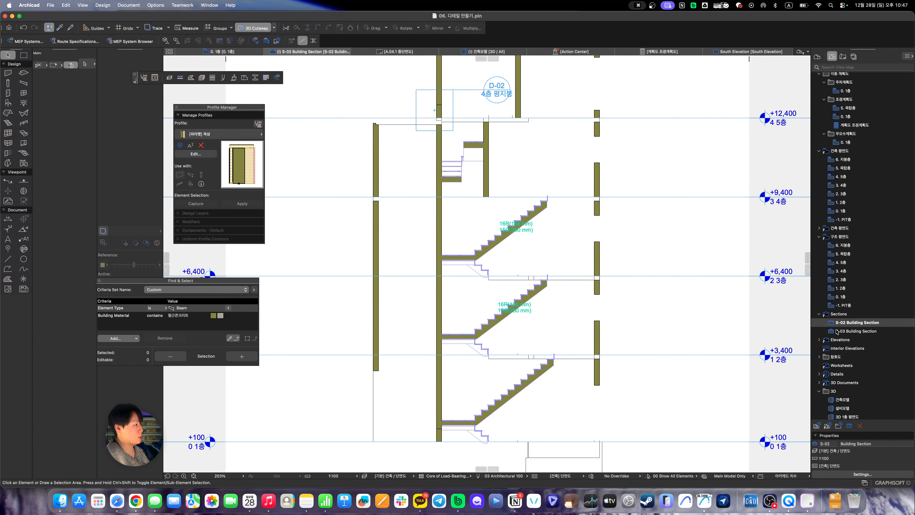
Search the model view layers for 구조 보 and close the layer settings without changing them
key("super+l")
type("구조")
key("BackSpace")
key("BackSpace")
key("BackSpace")
key("BackSpace")
key("BackSpace")
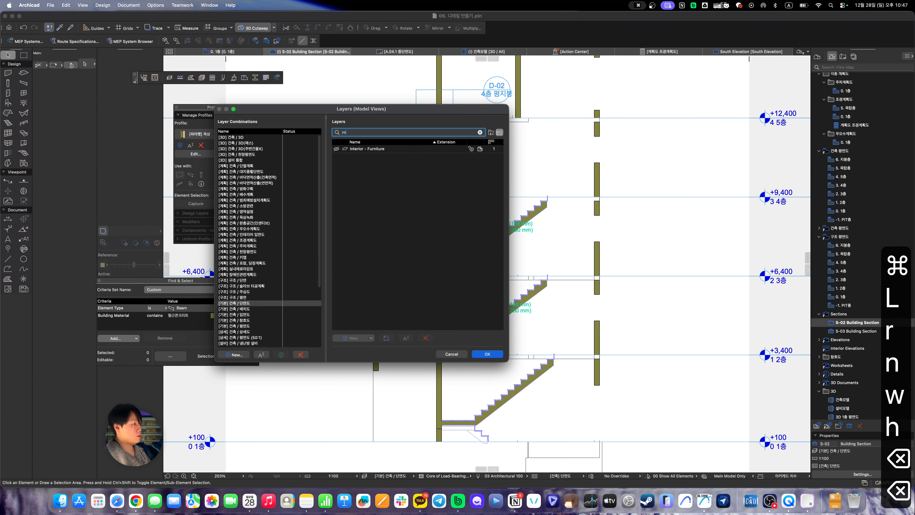
type("구조 보")
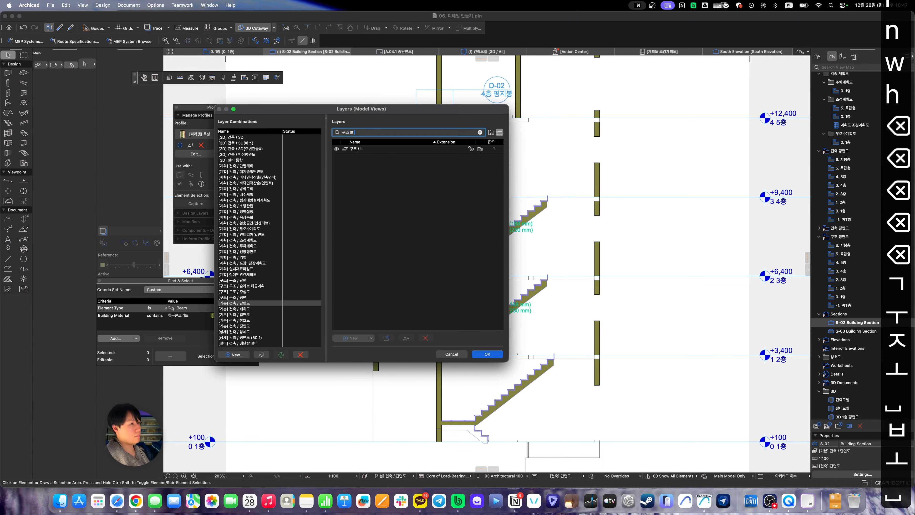
key("Escape")
key("Escape")
key("Escape")
key("Escape")
Open the S-03 Building Section and set its partial structure display to the core of load-bearing elements
double_click(814, 331)
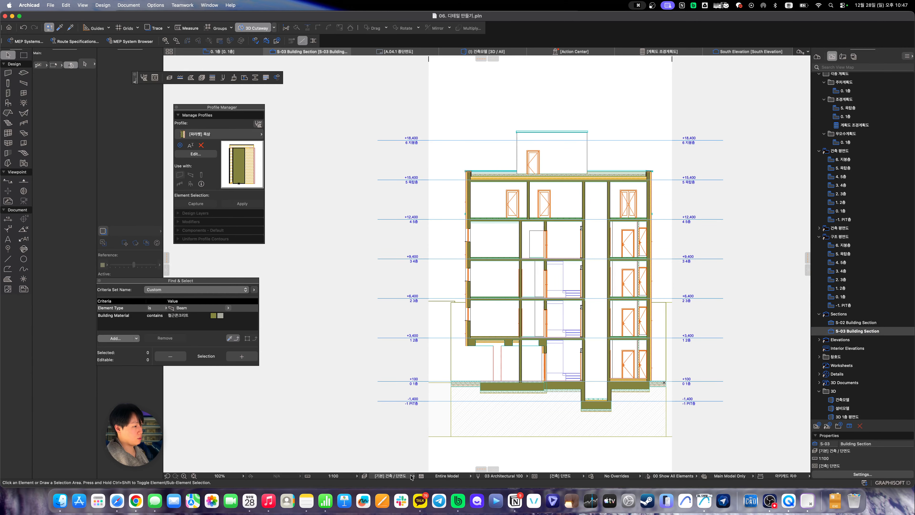
left_click(447, 476)
left_click(501, 455)
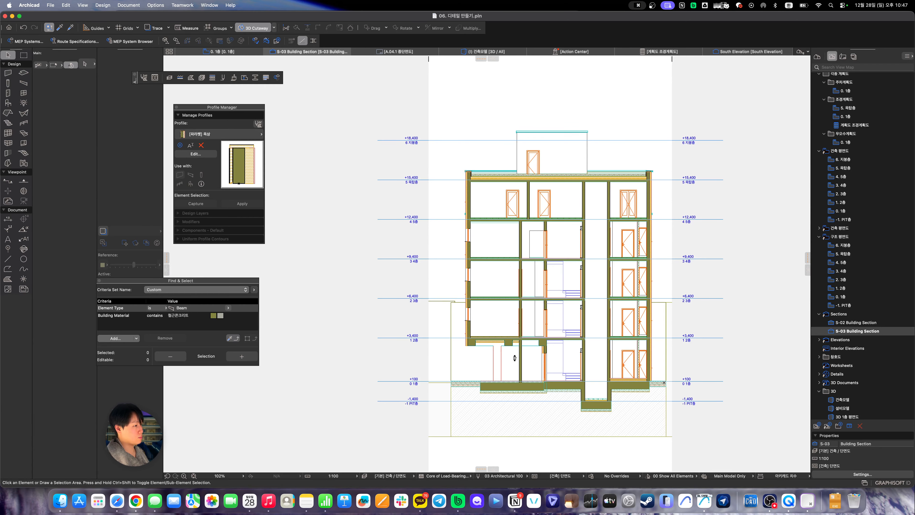
Place a Text / Autotext label on each of the three beams below the 1 2층 level line, on the Annotation - Structure layer
scroll(514, 358, "up", 5)
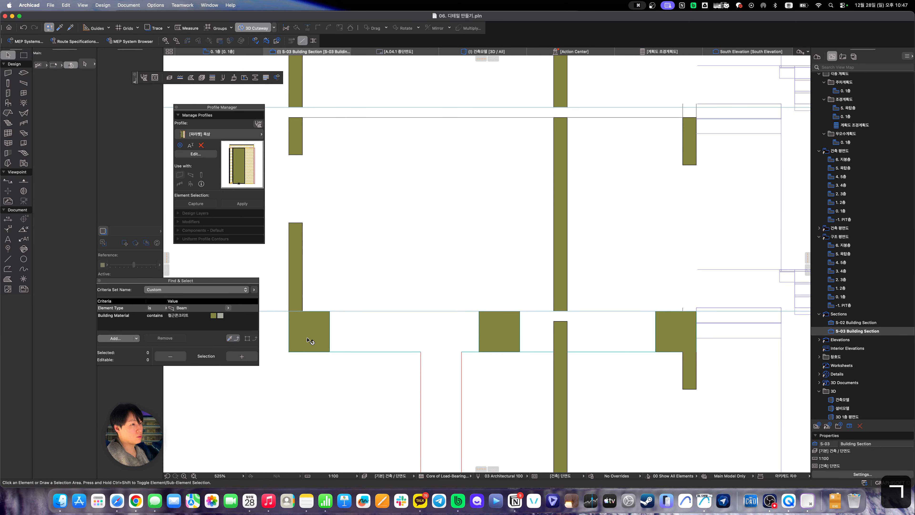
key("Caps_Lock")
key("r")
middle_click_drag(339, 337, 398, 317)
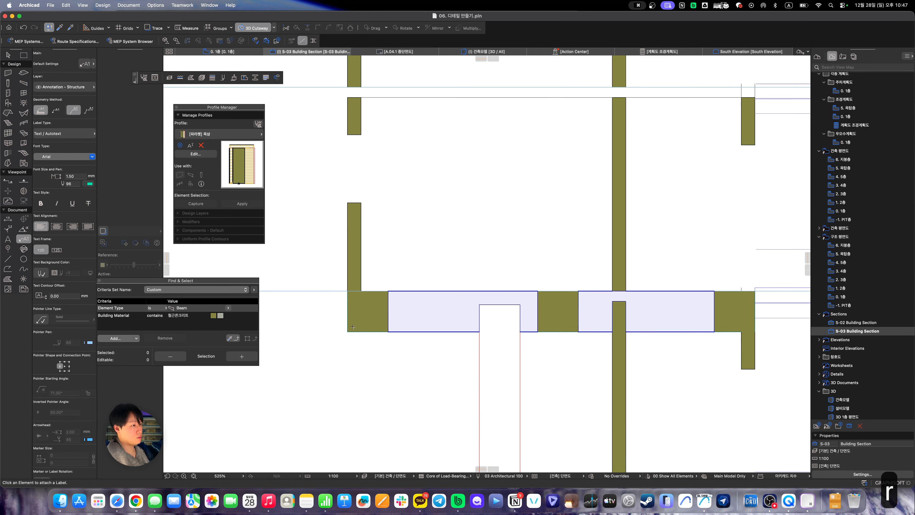
scroll(355, 326, "up", 3)
left_click(387, 313)
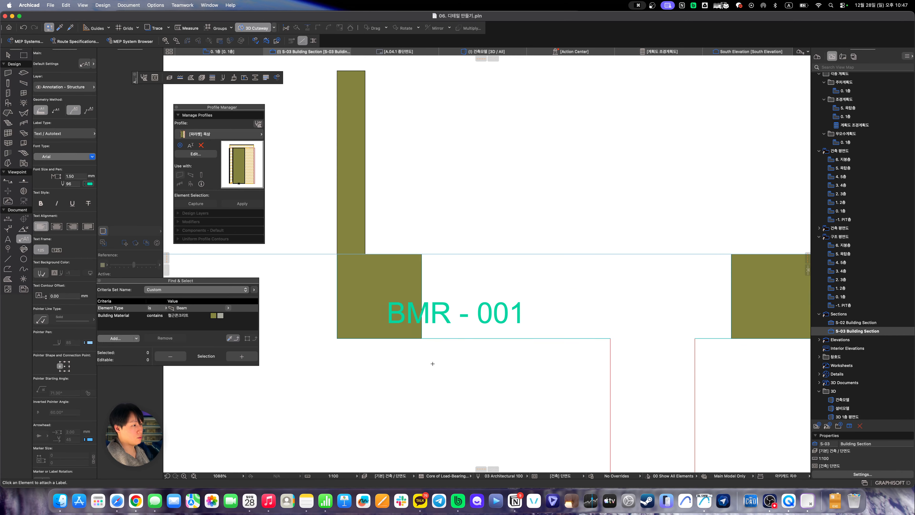
scroll(433, 364, "down", 3)
left_click(584, 311)
middle_click_drag(687, 332, 425, 319)
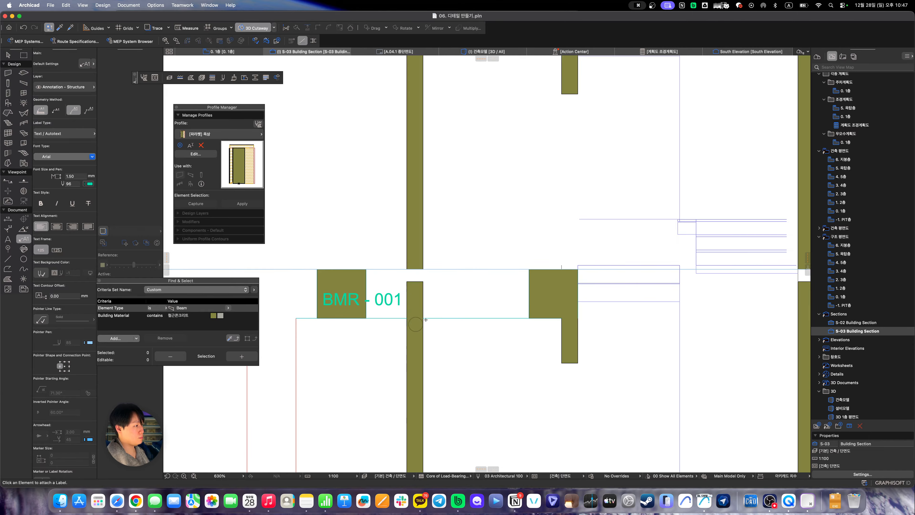
left_click(547, 307)
scroll(509, 326, "down", 2)
middle_click_drag(351, 334, 492, 320)
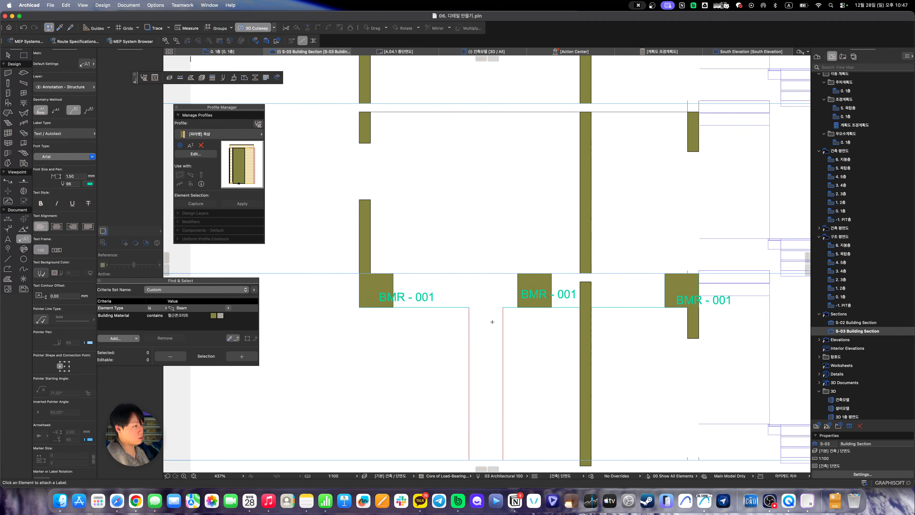
key("Escape")
key("Escape")
Set the scale of the S-03 section to 1:20
scroll(576, 310, "down", 3)
middle_click_drag(607, 321, 466, 340)
scroll(404, 321, "down", 2)
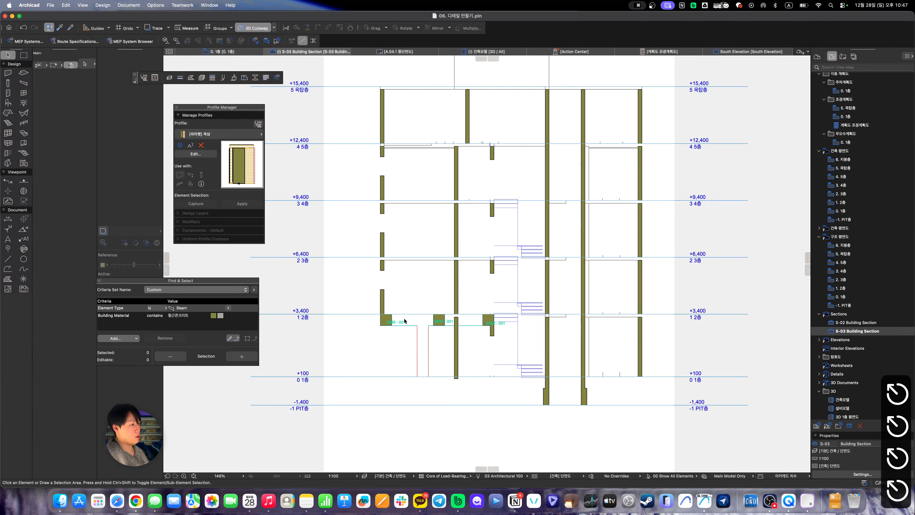
scroll(389, 331, "up", 3)
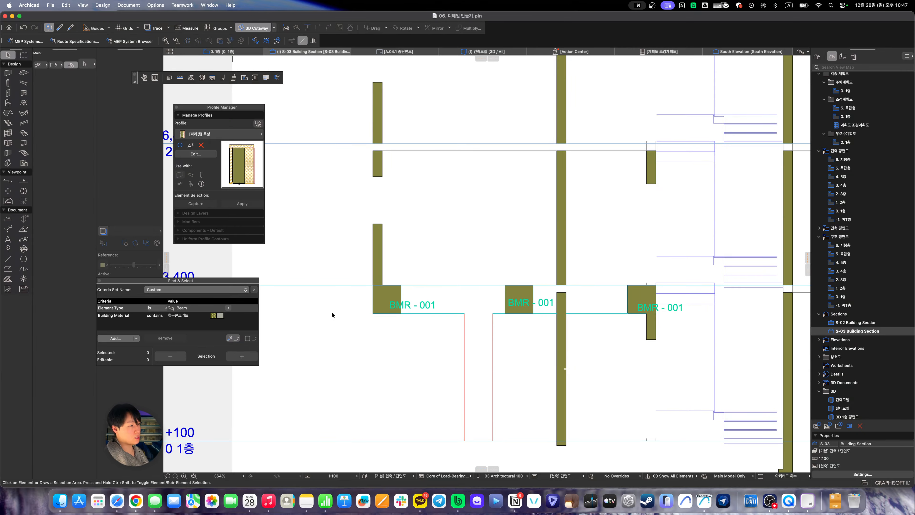
scroll(385, 309, "up", 2)
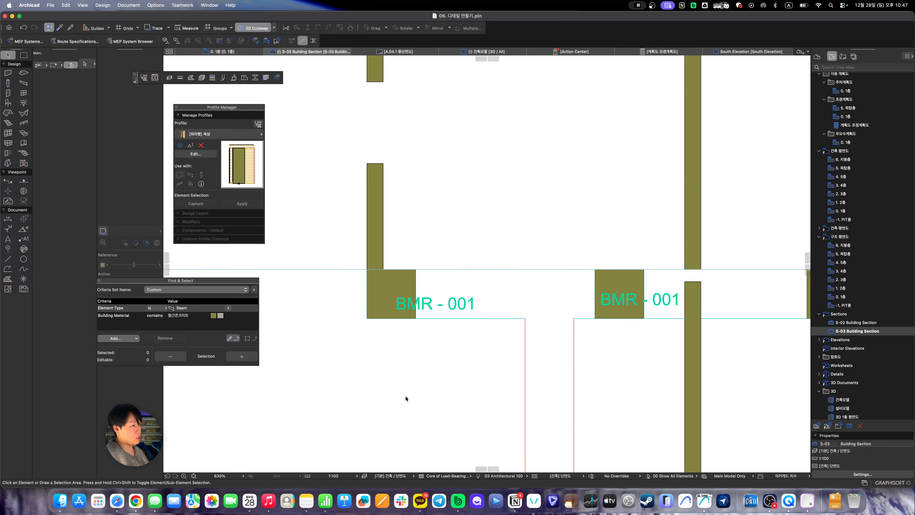
scroll(347, 371, "down", 4)
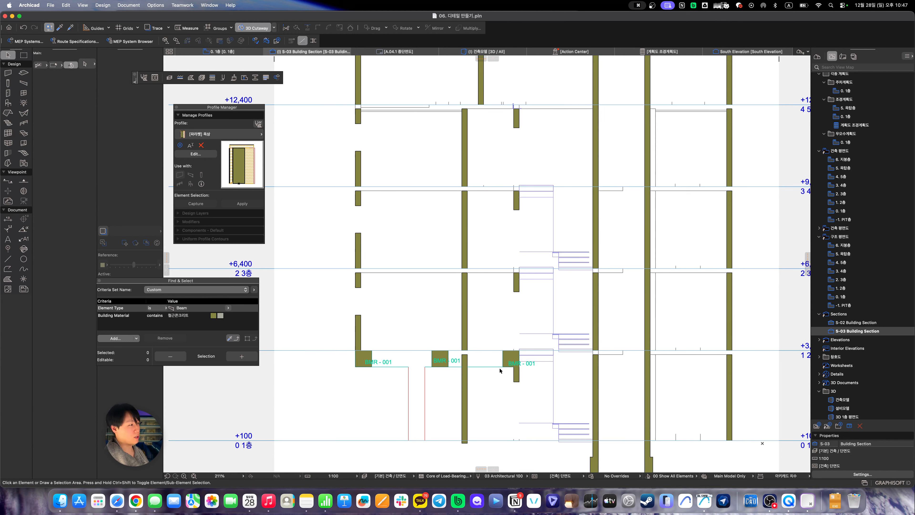
left_click(335, 475)
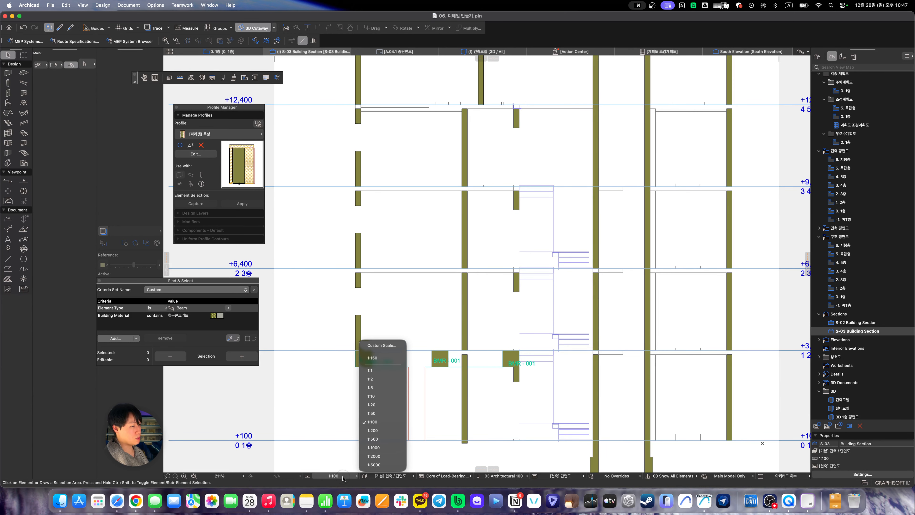
left_click(386, 405)
scroll(428, 368, "down", 5)
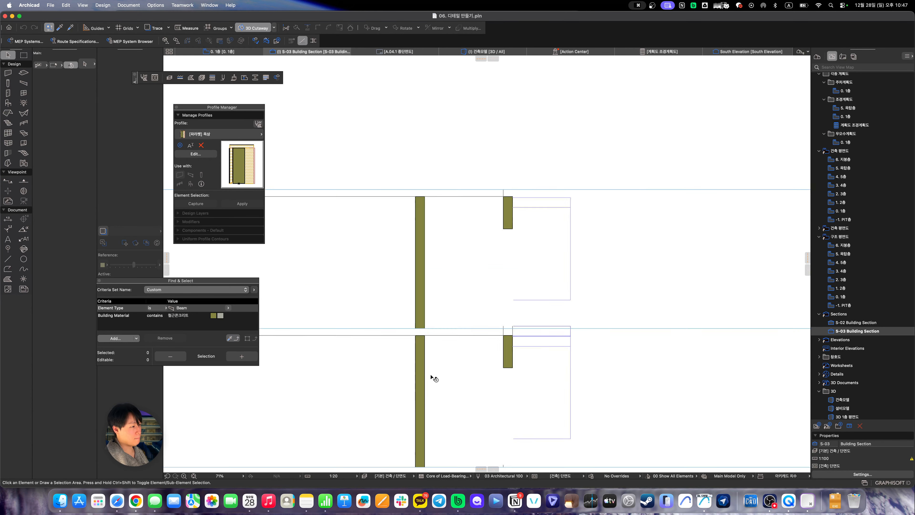
scroll(468, 326, "up", 8)
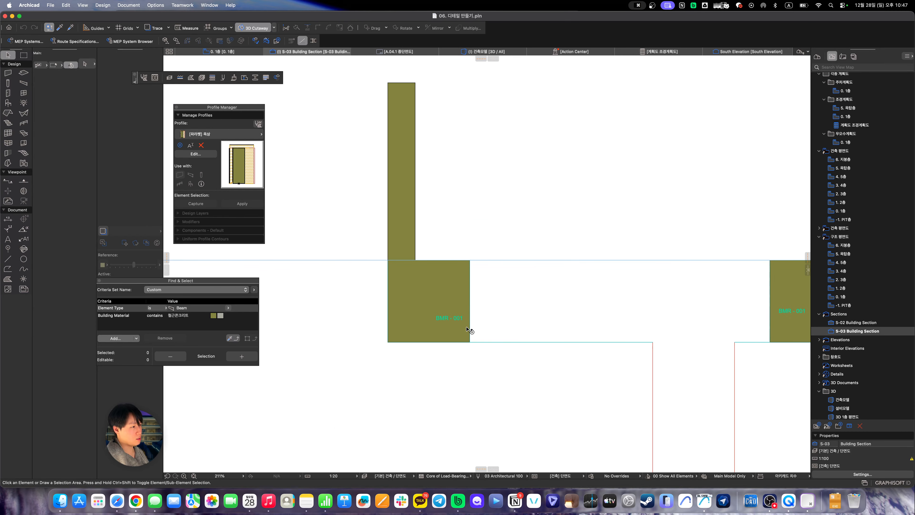
Move the leftmost beam's label to the lower-left part of the beam
left_click(446, 320)
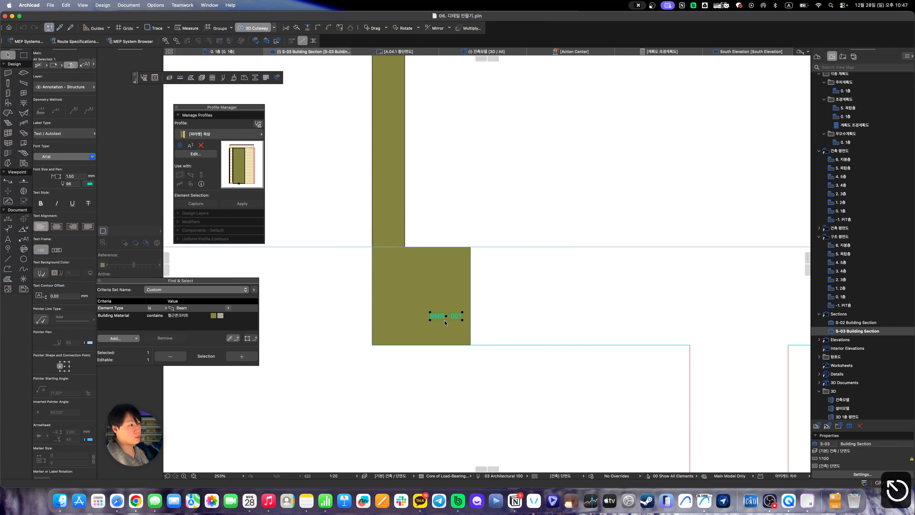
scroll(445, 322, "up", 3)
key("super+d")
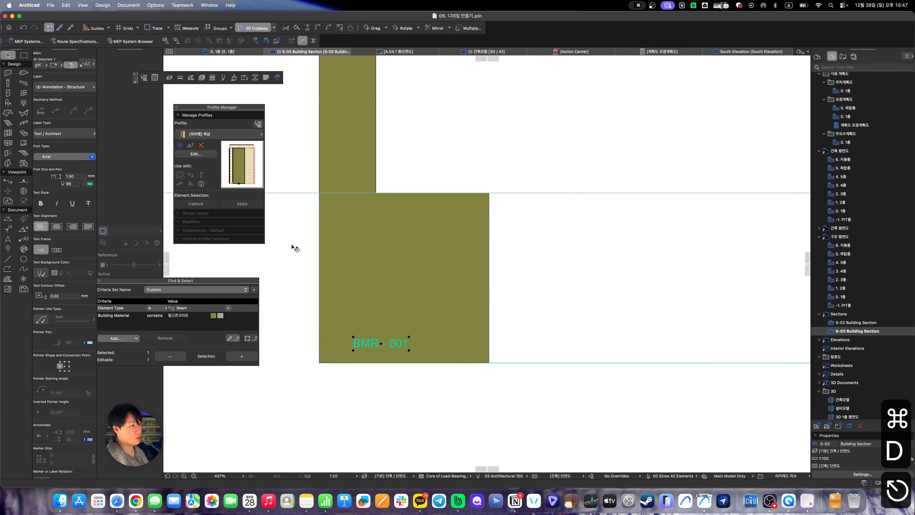
key("Escape")
key("Escape")
scroll(492, 376, "down", 6)
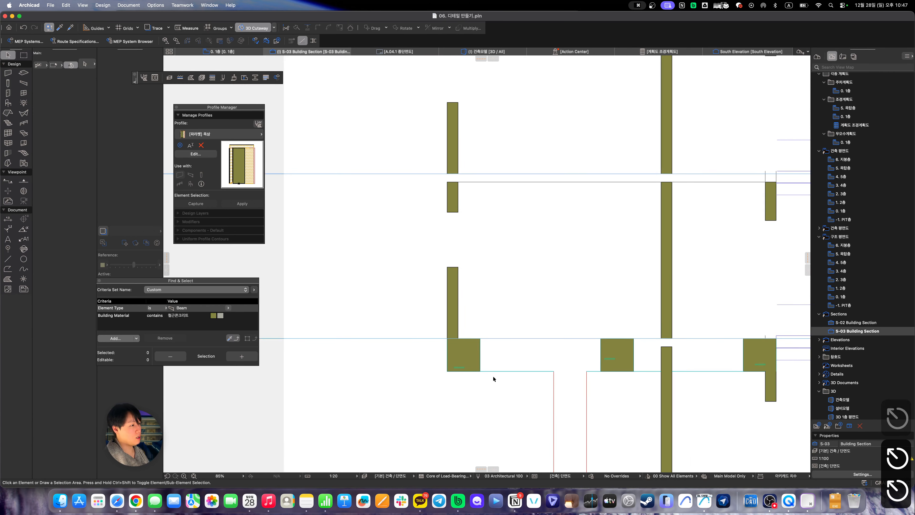
middle_click_drag(497, 306, 423, 236)
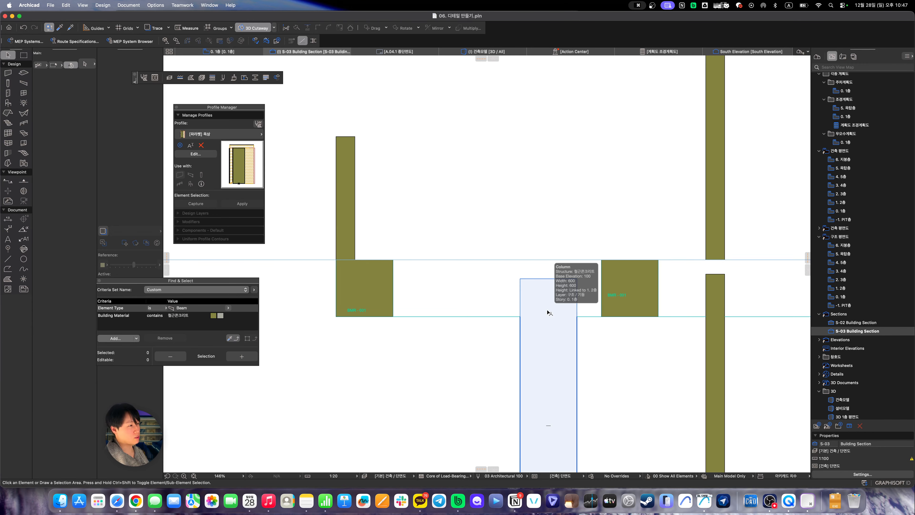
scroll(476, 347, "down", 5)
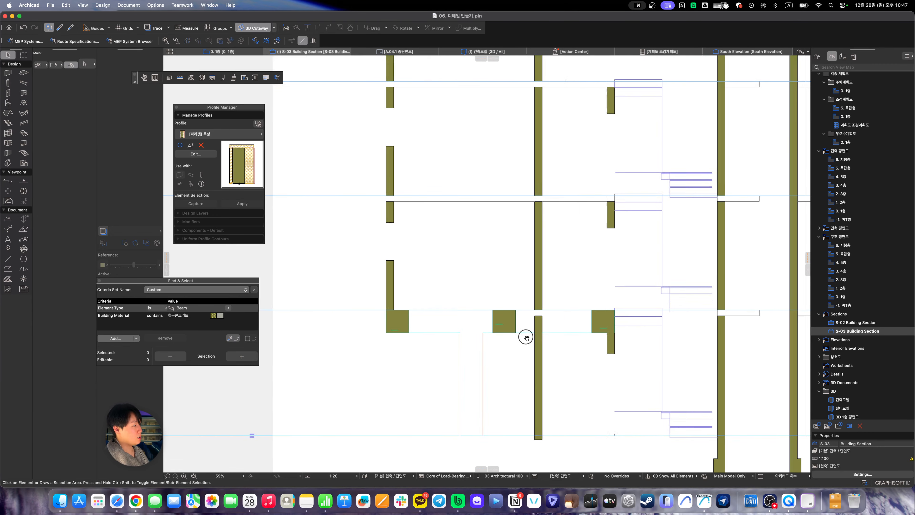
scroll(469, 344, "up", 2)
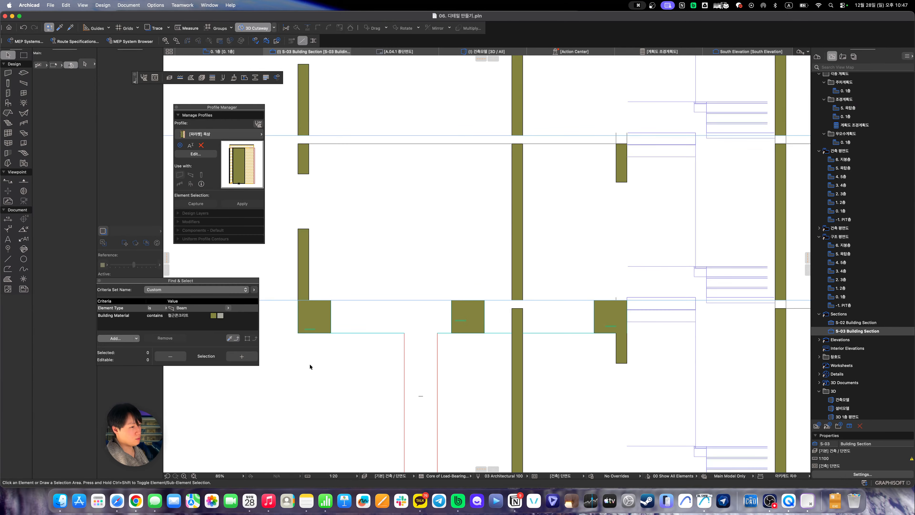
Reopen the S-03 Building Section view to show the full section with its insulation, finishes and beam labels
middle_click_drag(310, 367, 390, 380)
scroll(372, 350, "up", 4)
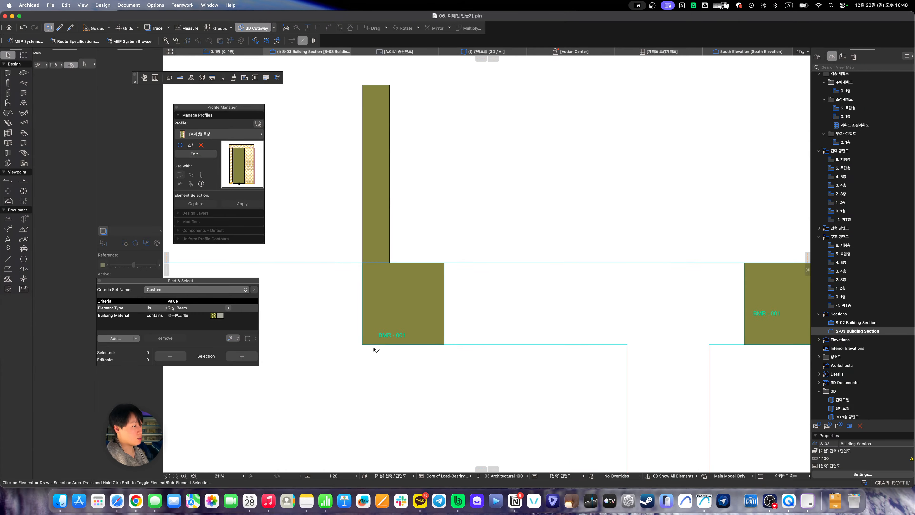
double_click(847, 330)
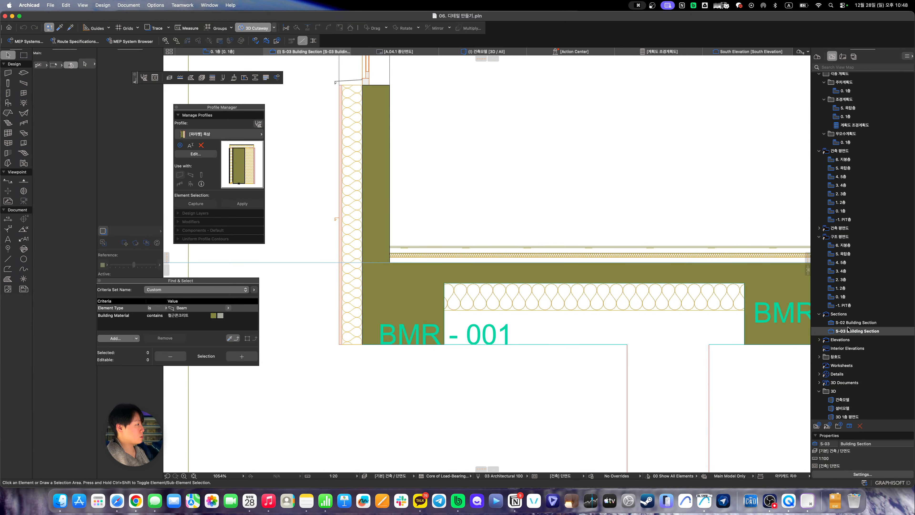
scroll(727, 302, "down", 3)
middle_click_drag(582, 341, 563, 334)
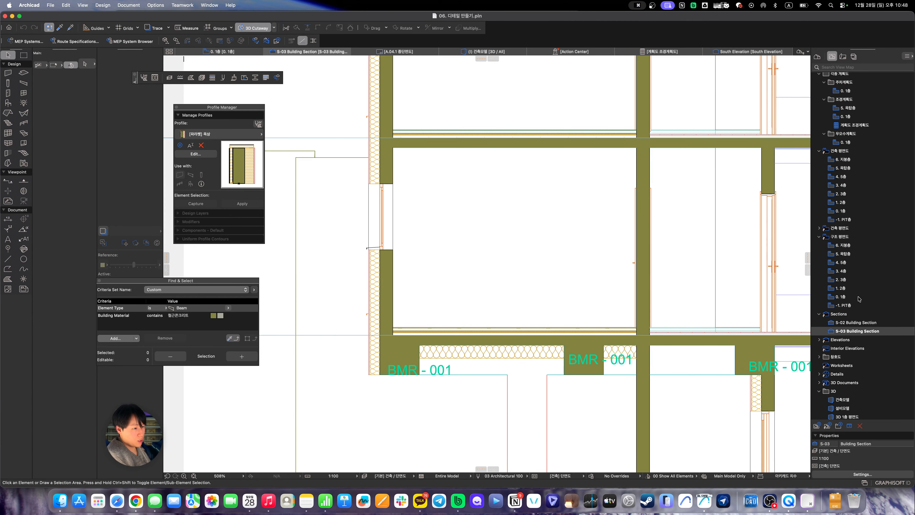
Move the exterior-wall beam's BMR - 001 label above the floor and turn on its pointer line
left_click(462, 369)
left_click_drag(462, 370, 490, 310)
key("cmd+d")
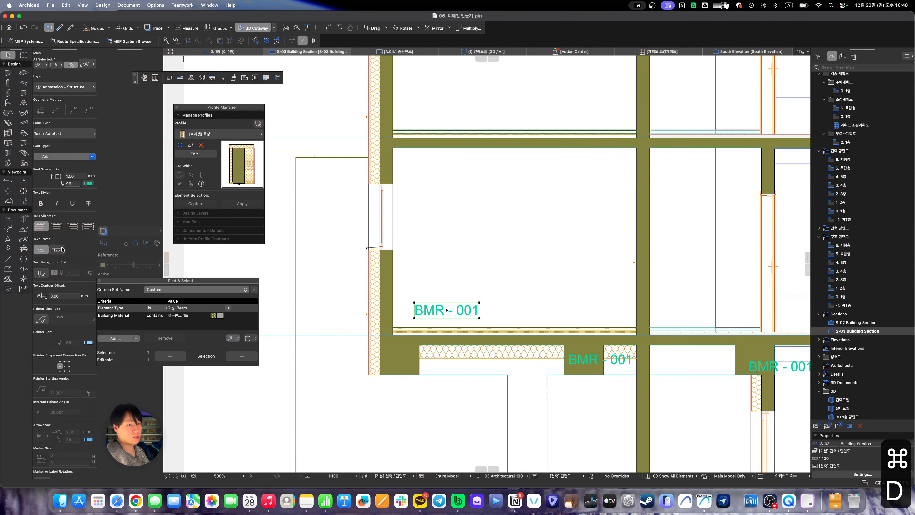
left_click(41, 319)
Move the label together with its leader so the arrow tip lands inside the exterior-wall beam
key("super+d")
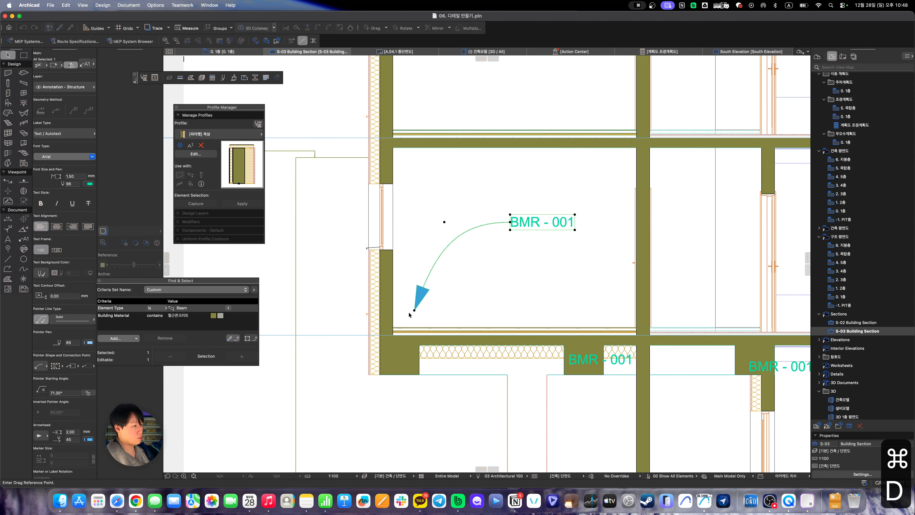
left_click(414, 312)
left_click(407, 349)
left_click(395, 360)
scroll(382, 371, "up", 6)
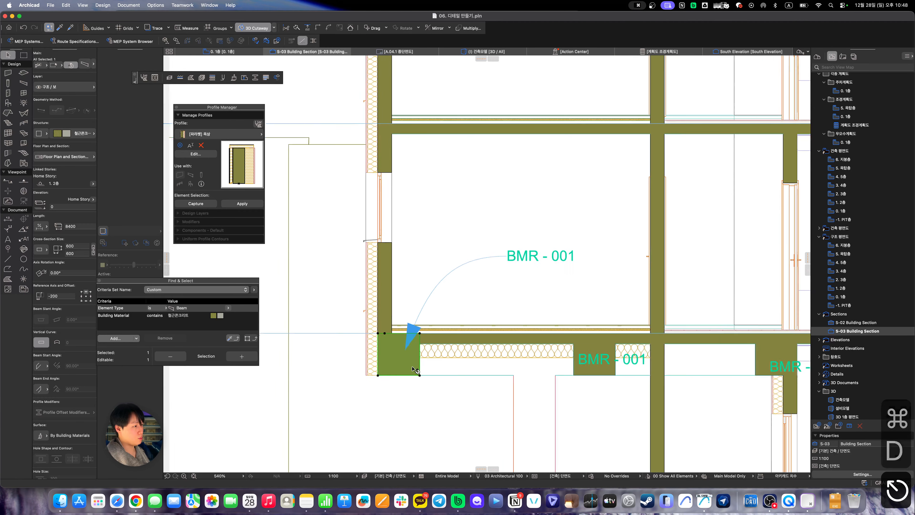
key("Escape")
Select the exterior-wall beam and capture its cross-section as a custom profile in the Profile Manager
middle_click_drag(395, 370, 318, 338)
middle_click_drag(391, 306, 491, 285)
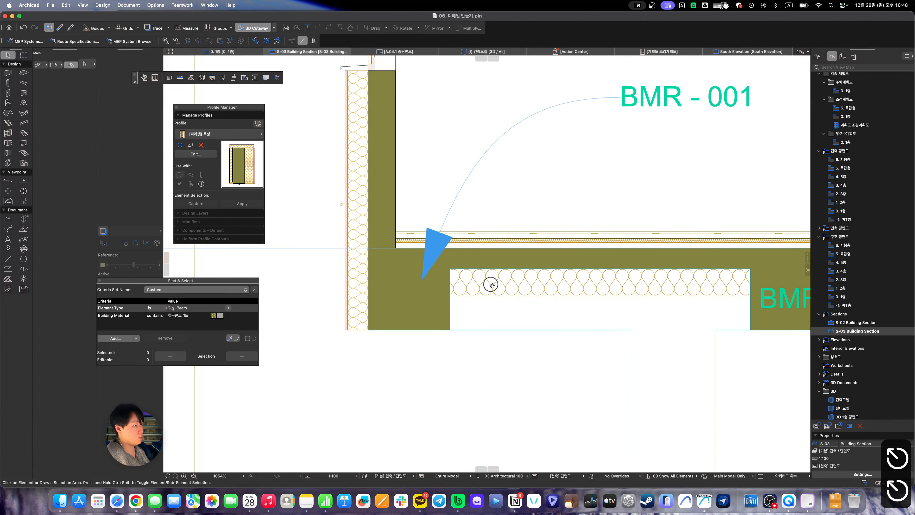
scroll(467, 298, "up", 4)
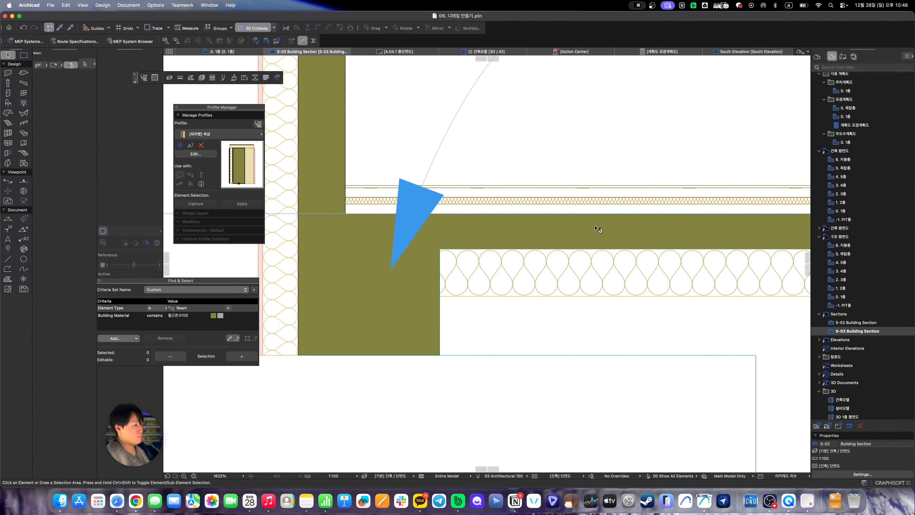
scroll(490, 276, "down", 10)
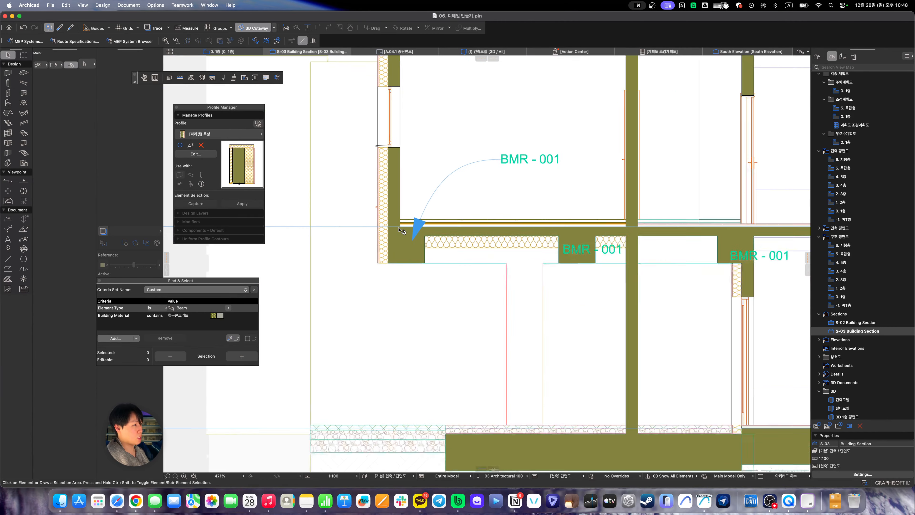
scroll(402, 230, "up", 7)
left_click(376, 319)
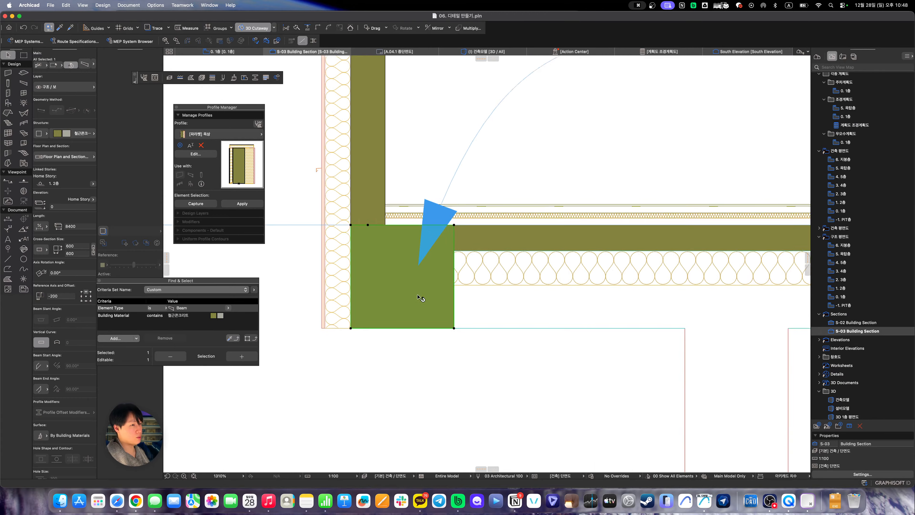
scroll(419, 298, "down", 3)
right_click(393, 300)
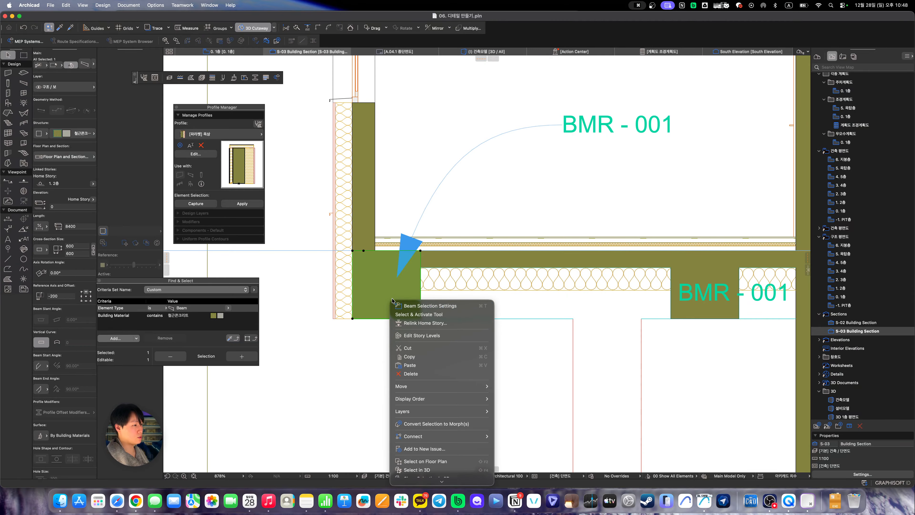
scroll(432, 374, "down", 2)
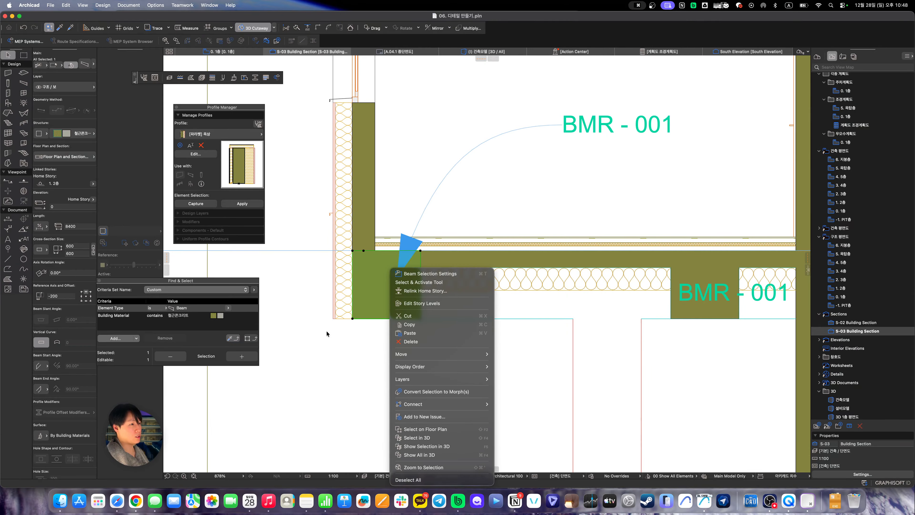
key("Escape")
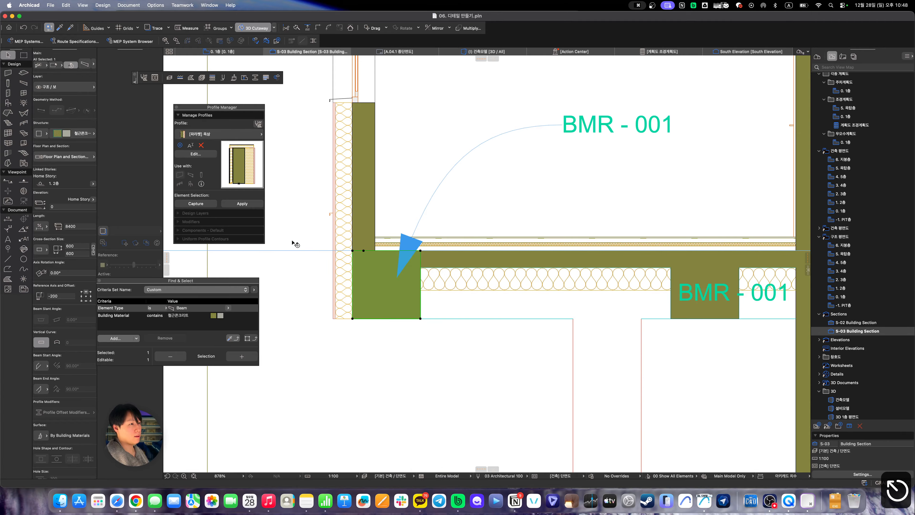
left_click(196, 204)
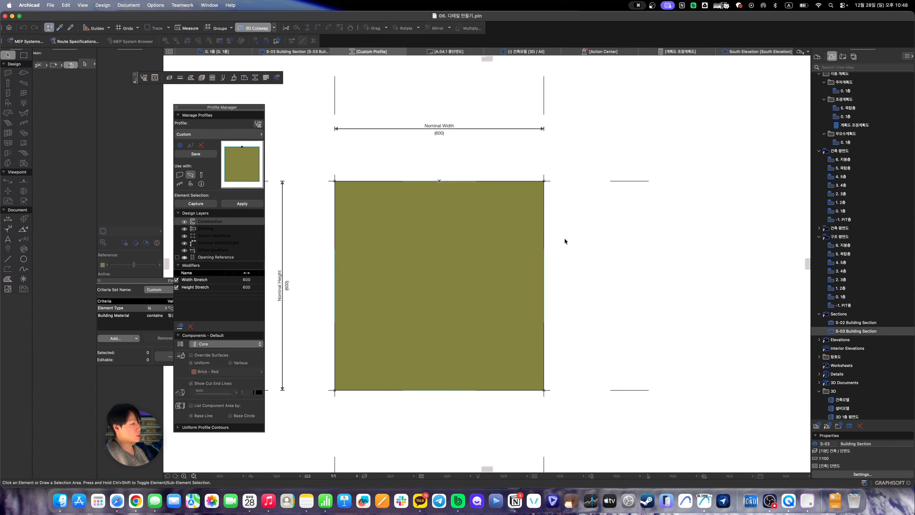
Reposition the Nominal Height and Nominal Width dimensions farther away from the concrete profile
scroll(499, 242, "down", 2)
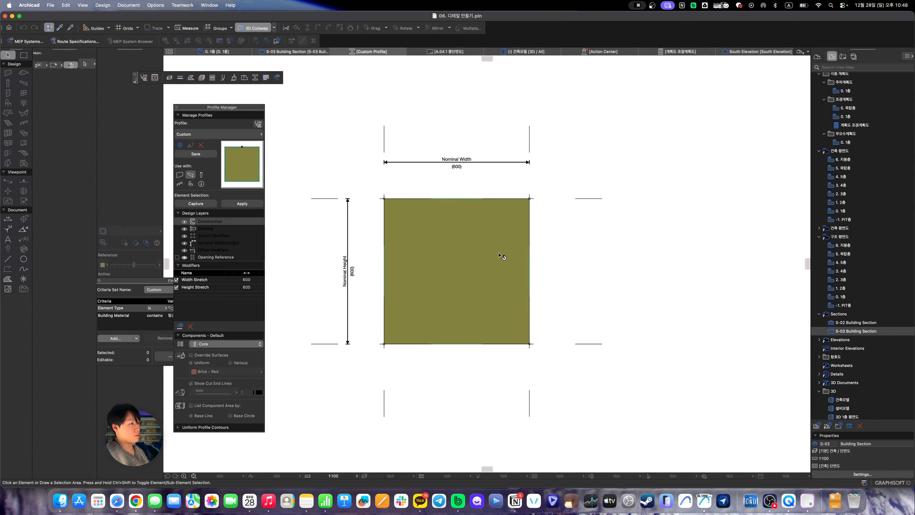
left_click(344, 235)
left_click(310, 234)
left_click(404, 163)
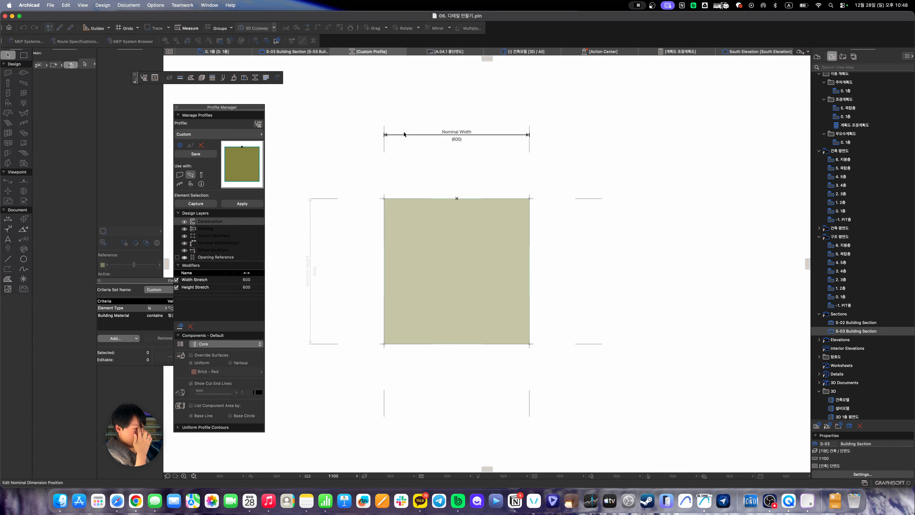
left_click(404, 132)
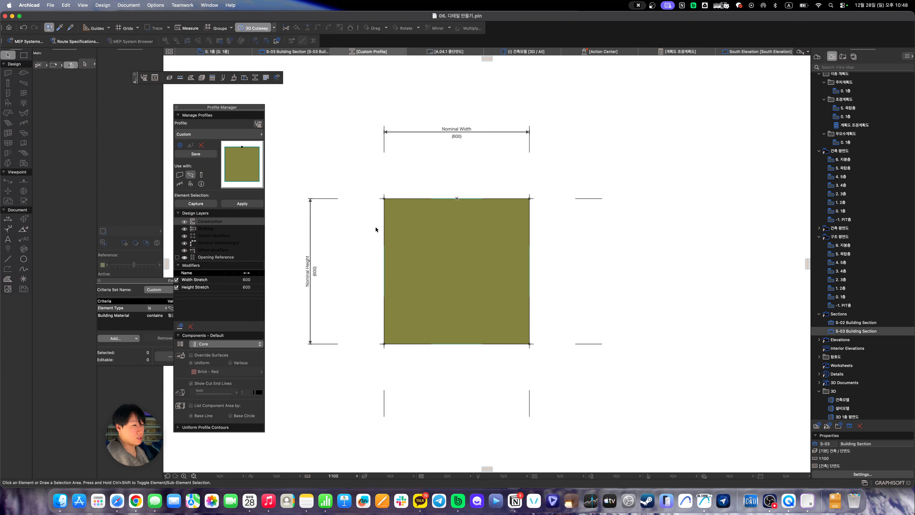
Start the Fill tool, search the building materials for "단열재" and choose [단열재_가등급] 비드법 2종 3호(0.033W/mK)
key("f")
left_click(85, 157)
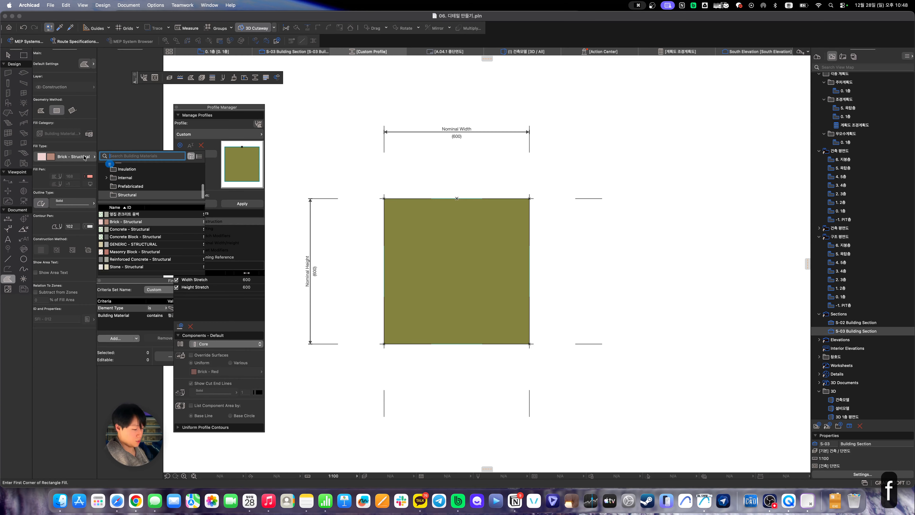
type("단열재")
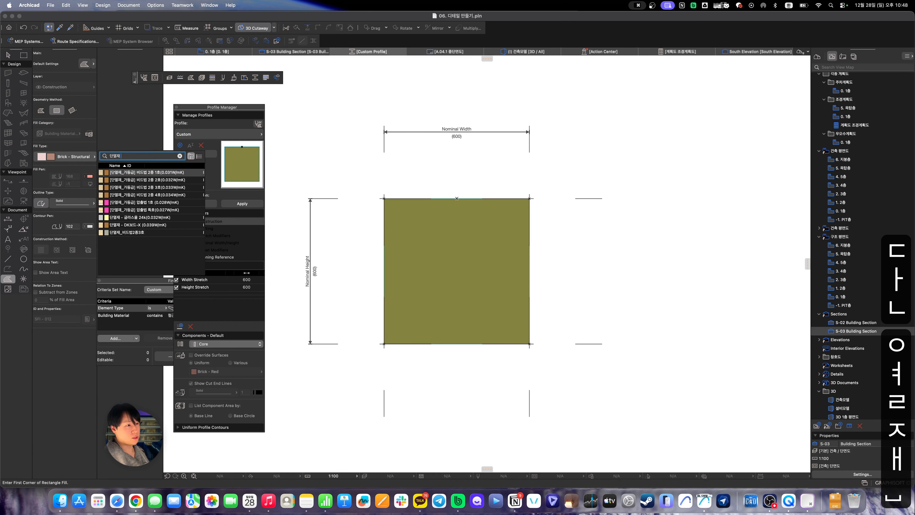
key("Down")
key("Down")
key("Down")
key("Down")
key("Up")
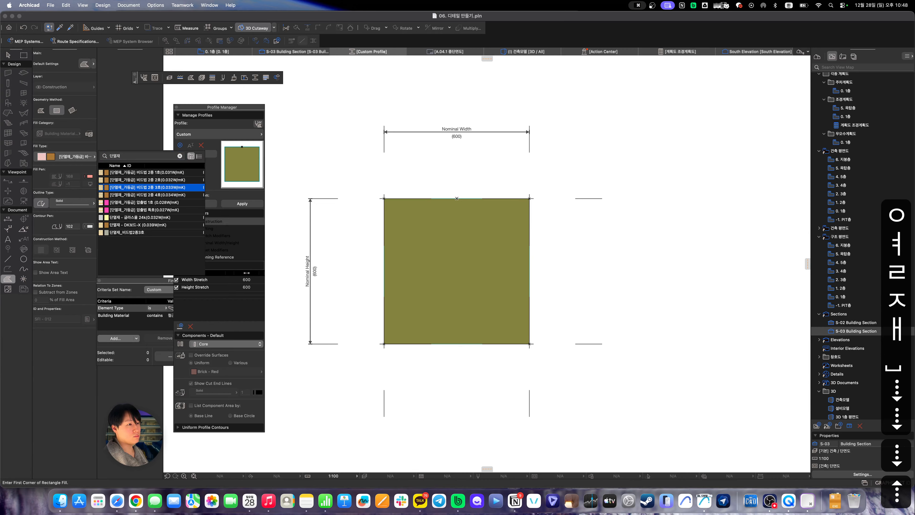
key("Return")
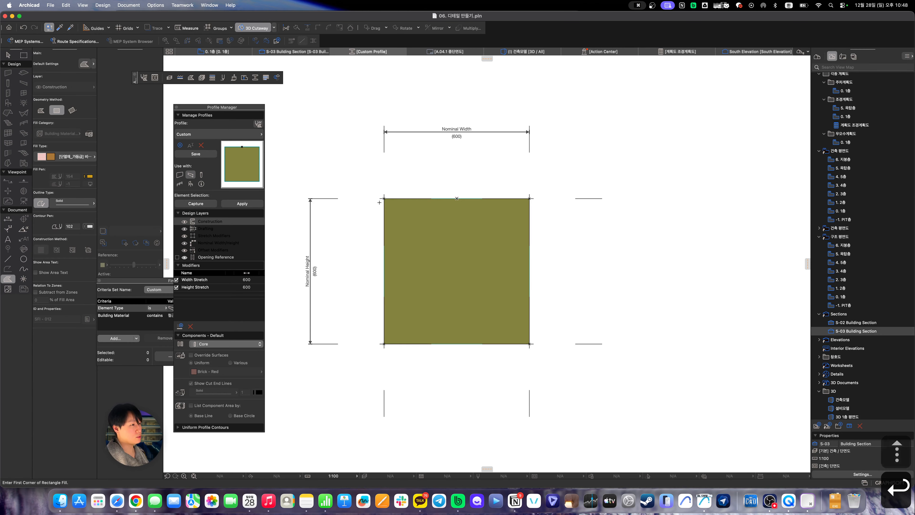
Draw a full-height rectangular insulation fill 200 mm wide along the left face of the concrete core
left_click(384, 198)
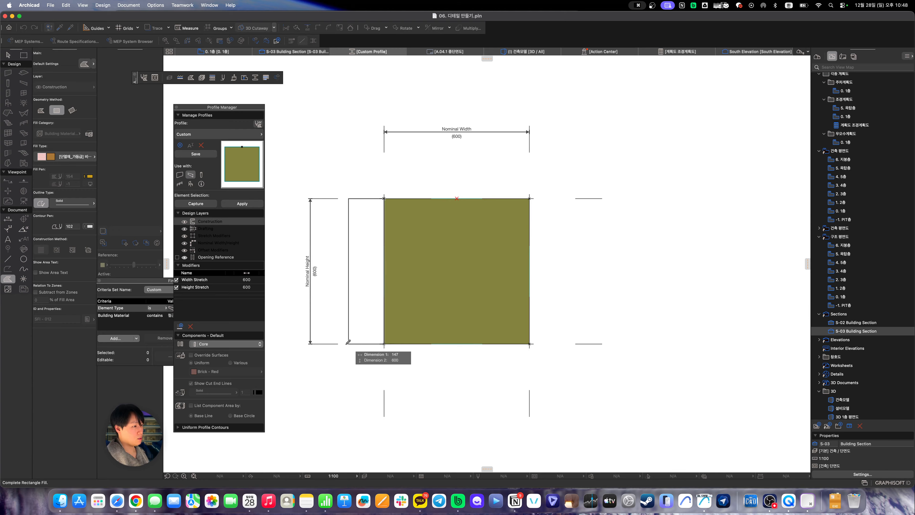
key("Tab")
type("200")
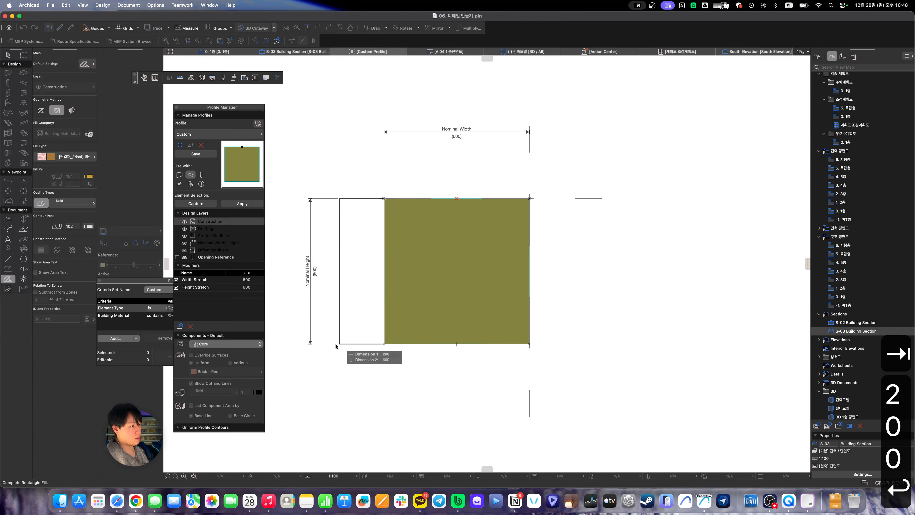
key("Return")
key("Escape")
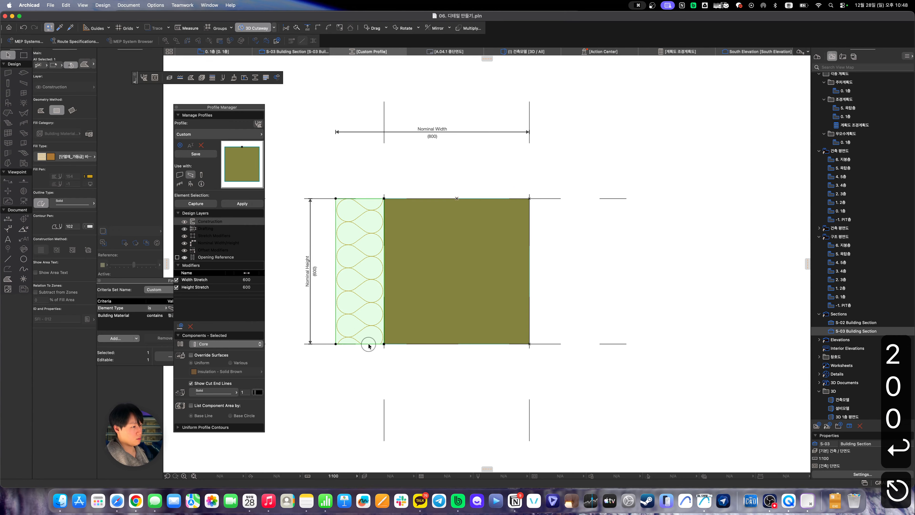
left_click(368, 344)
left_click(536, 118)
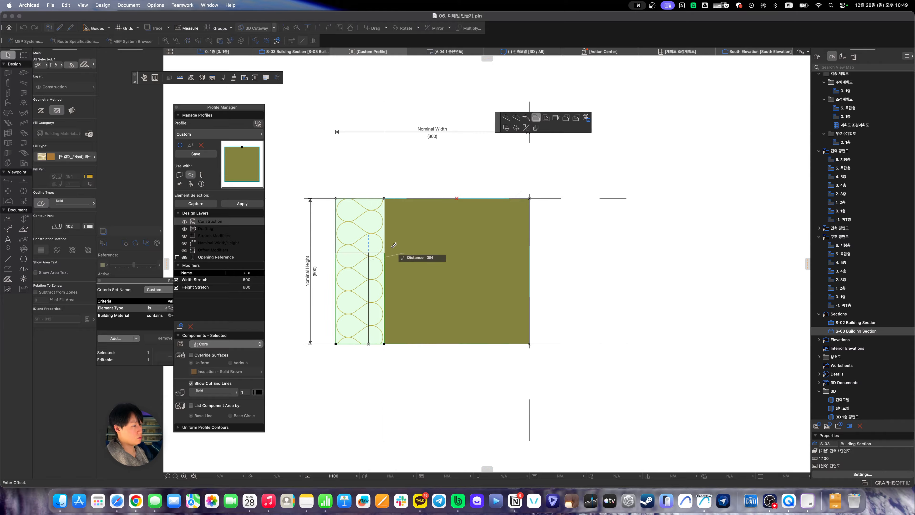
key("Escape")
Copy the insulation fill to the right face of the concrete core and place another copy below it
key("super+d")
left_click(336, 199)
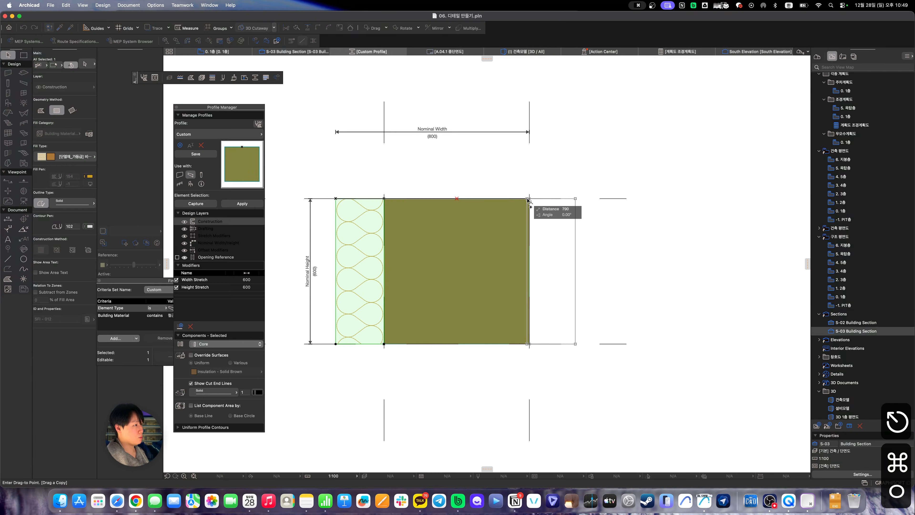
left_click(529, 199)
left_click(529, 199)
left_click(448, 369)
Rotate the insulation copy below the core by 90° so it lies horizontally
key("super+e")
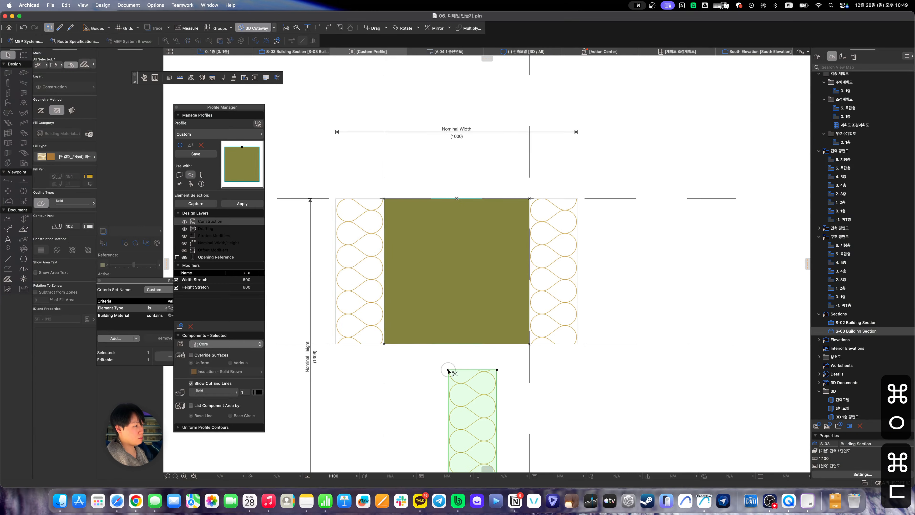
left_click(448, 369)
left_click(496, 370)
left_click(448, 320)
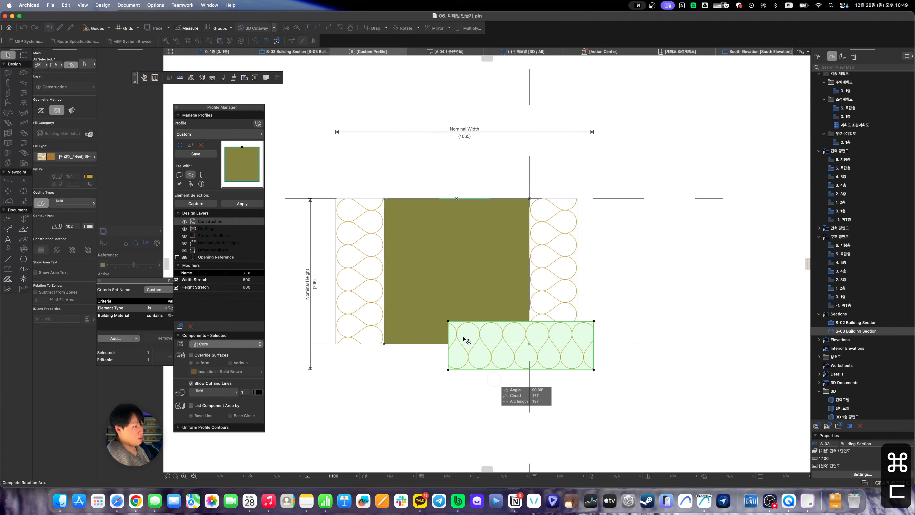
left_click(448, 320)
key("Escape")
Move the horizontal insulation fill against the underside of the concrete core, aligned with its lower-left corner
key("super+d")
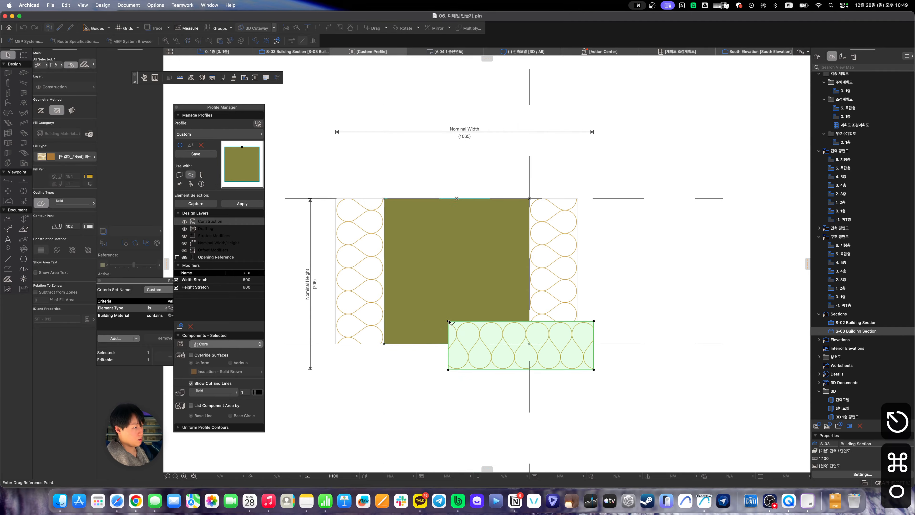
left_click(448, 321)
left_click(384, 343)
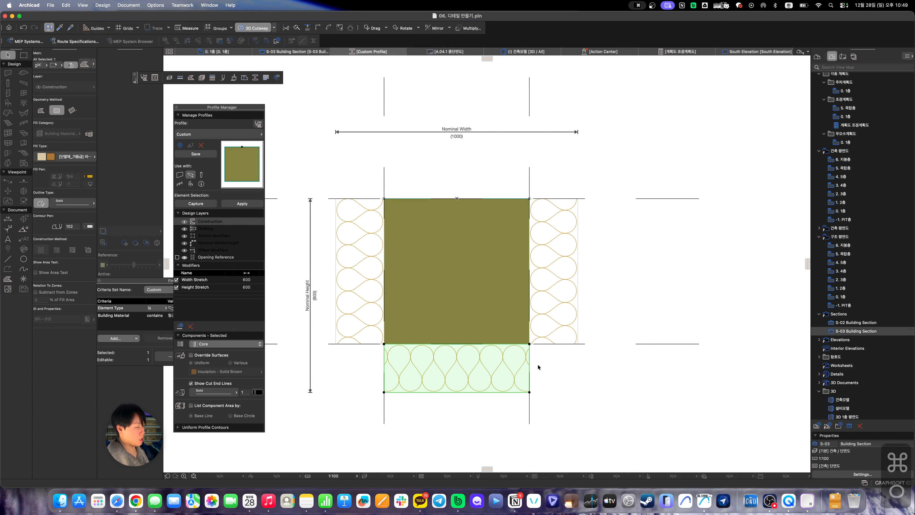
left_click(539, 374)
Snap the left end of the Nominal Width dimension to the left edge of the concrete core
scroll(521, 243, "down", 2)
scroll(521, 242, "up", 2)
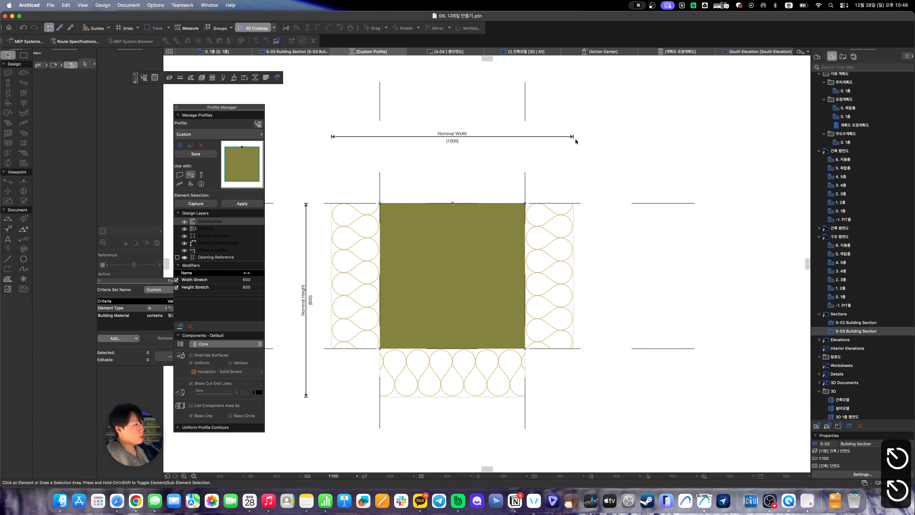
scroll(531, 224, "down", 2)
middle_click_drag(530, 226, 545, 284)
scroll(532, 259, "up", 1)
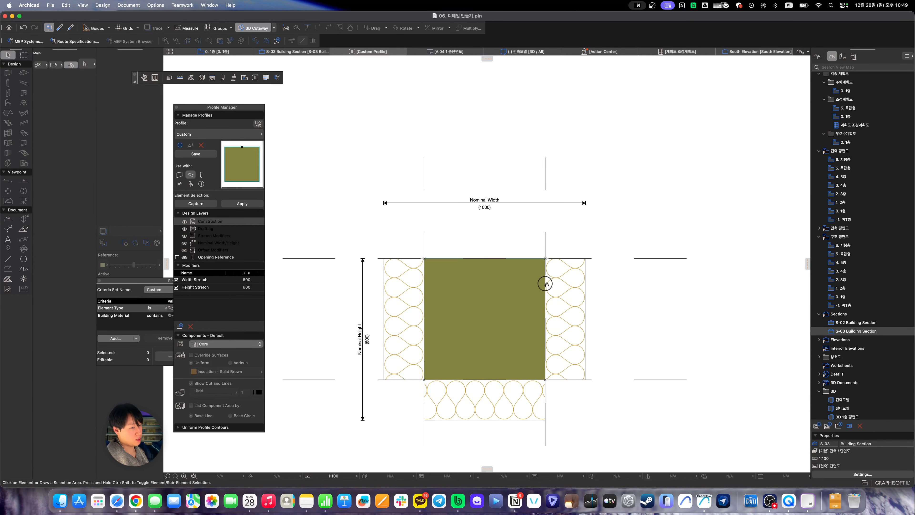
scroll(538, 269, "up", 2)
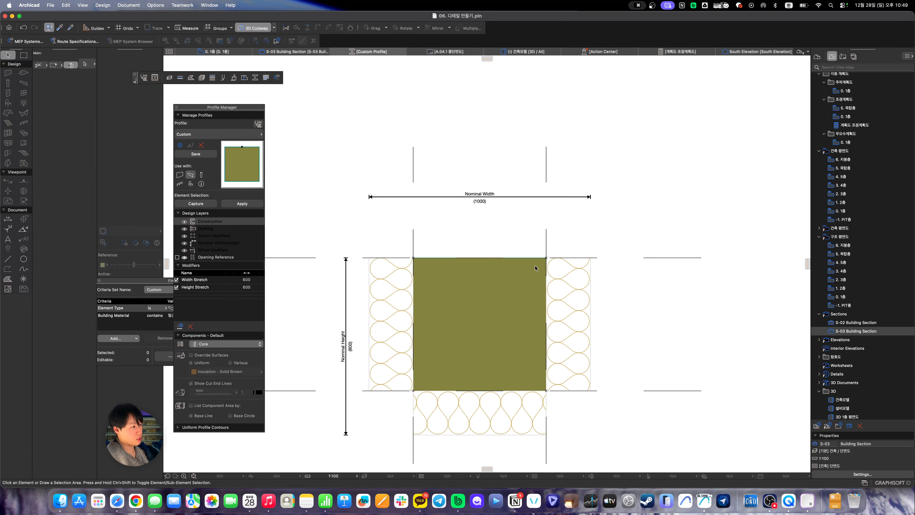
left_click(354, 190)
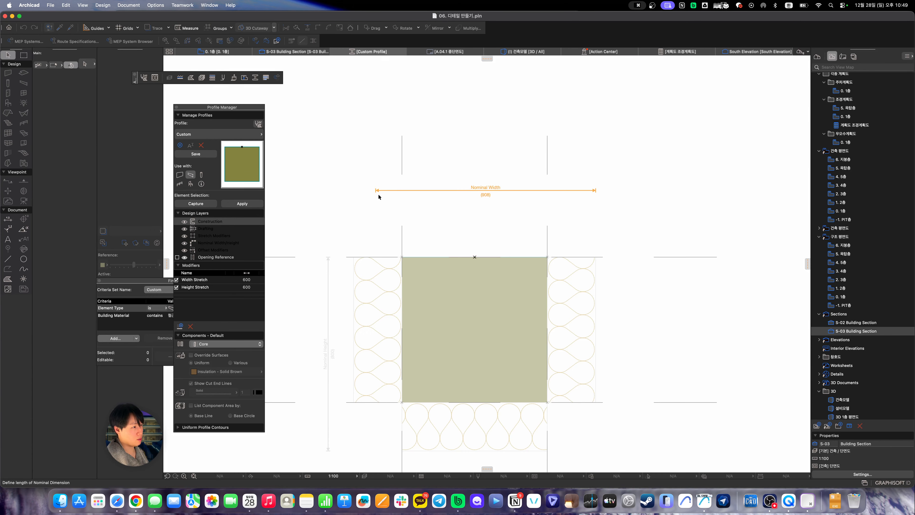
left_click(402, 257)
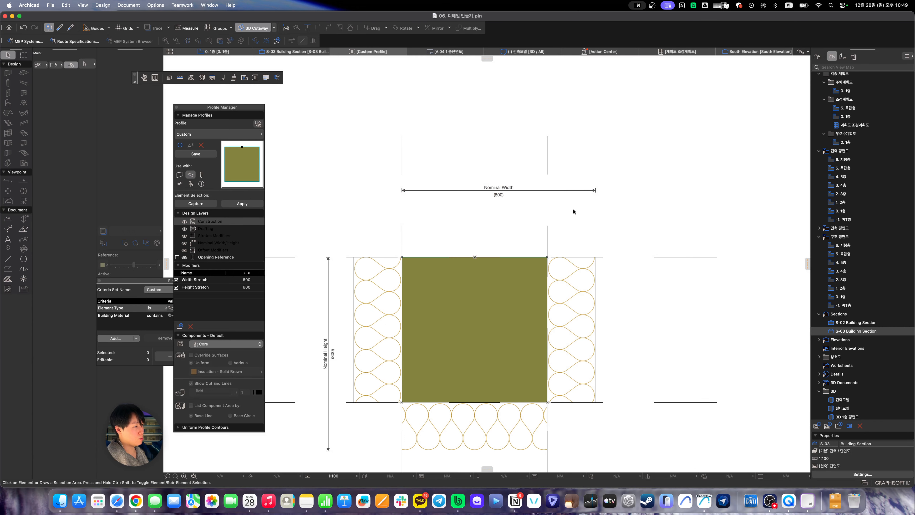
Snap the Nominal Width dimension's right end to the concrete core's right edge and the Nominal Height dimension's lower end to its bottom edge
left_click(593, 191)
left_click(547, 258)
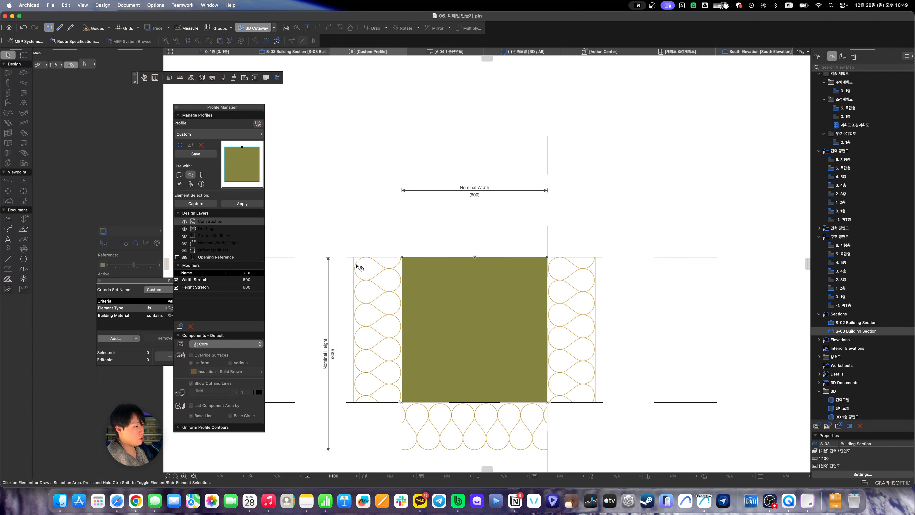
left_click(328, 450)
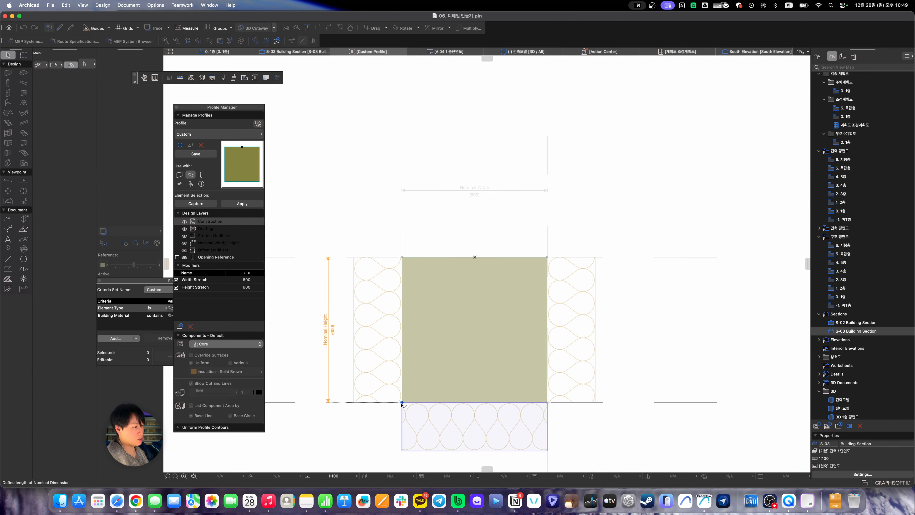
left_click(401, 403)
scroll(340, 372, "down", 2)
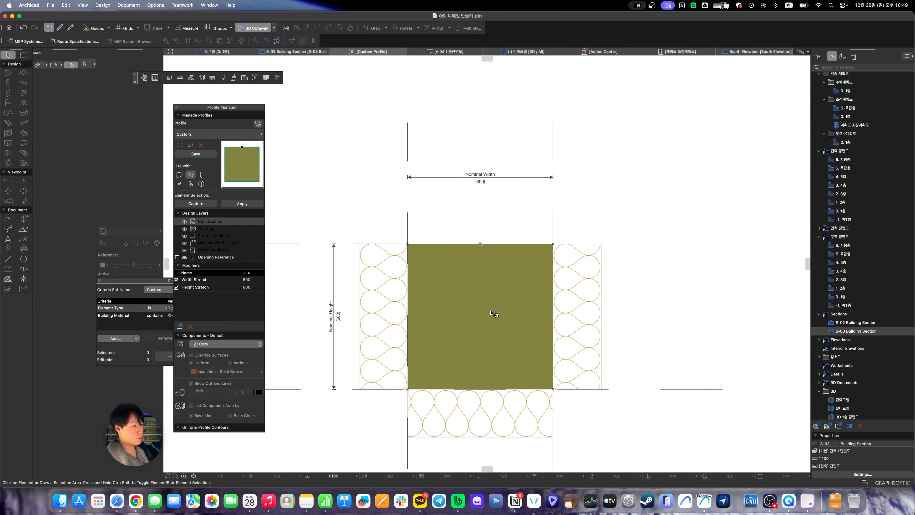
scroll(487, 326, "down", 3)
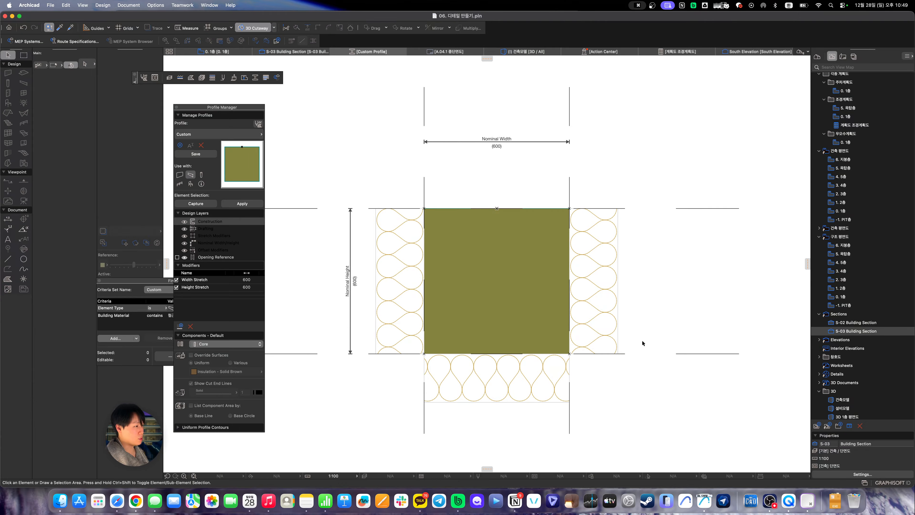
scroll(485, 371, "right", 3)
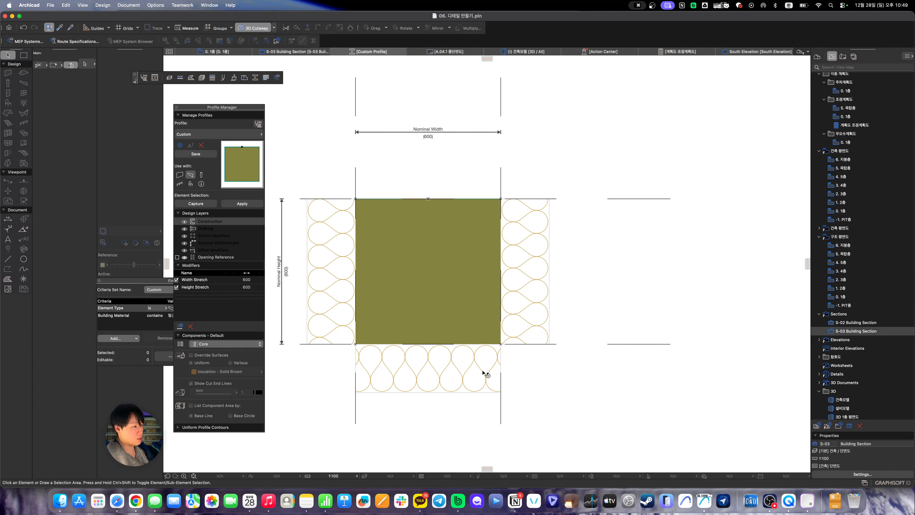
scroll(382, 346, "left", 3)
scroll(324, 306, "up", 3)
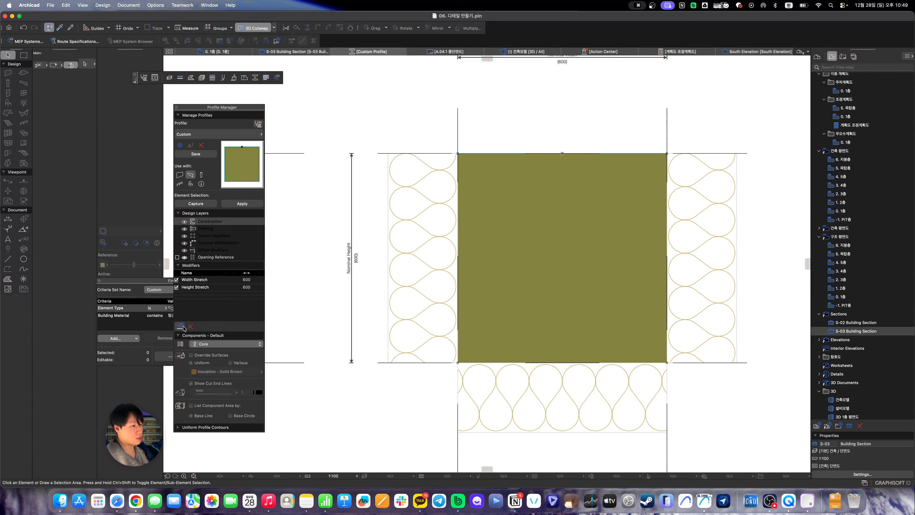
scroll(375, 321, "down", 3)
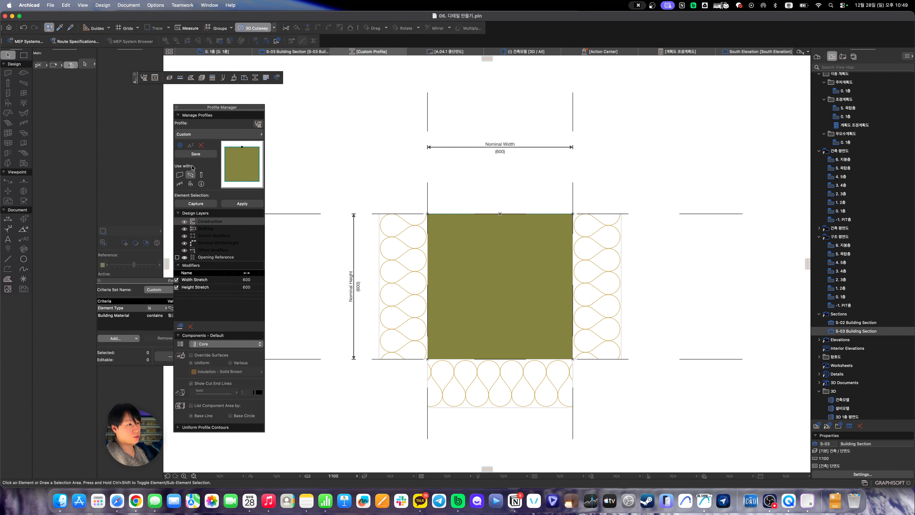
Save the custom profile under the name "[구조] 필로티 보 양면단열"
left_click(195, 154)
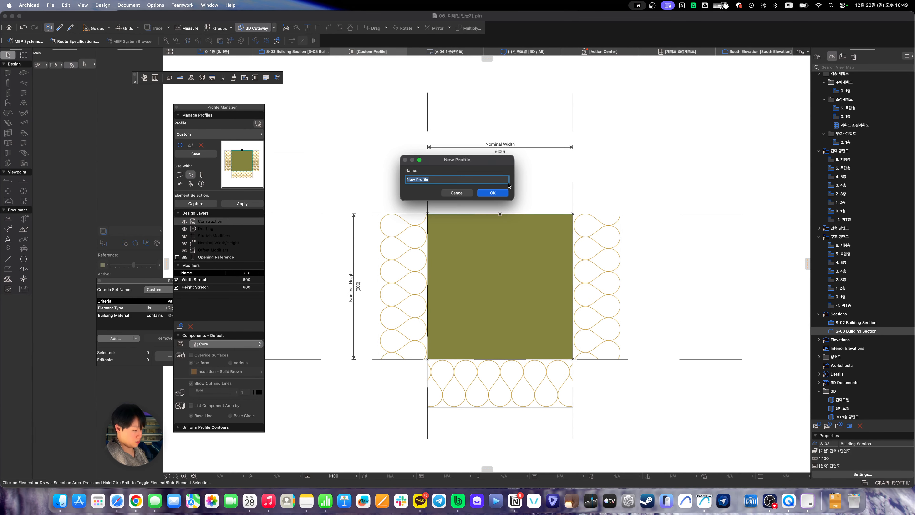
type("[구조] 필")
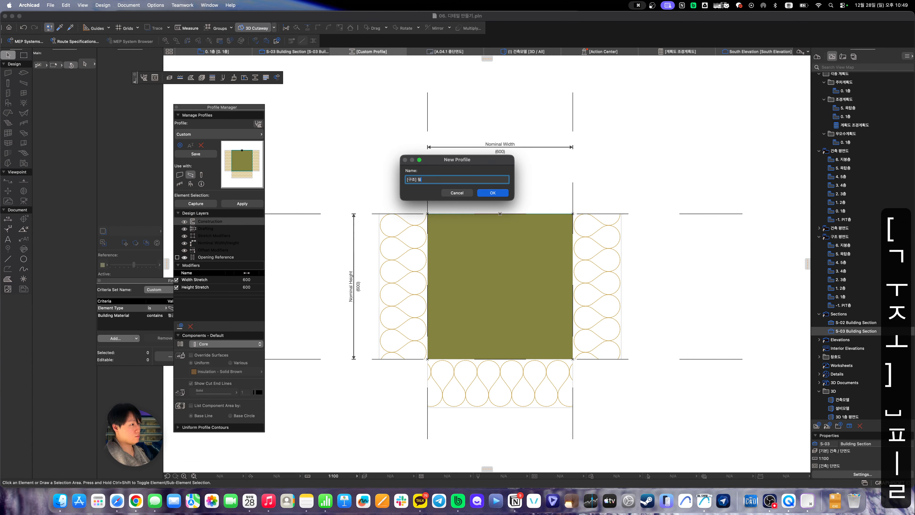
type("로티 보")
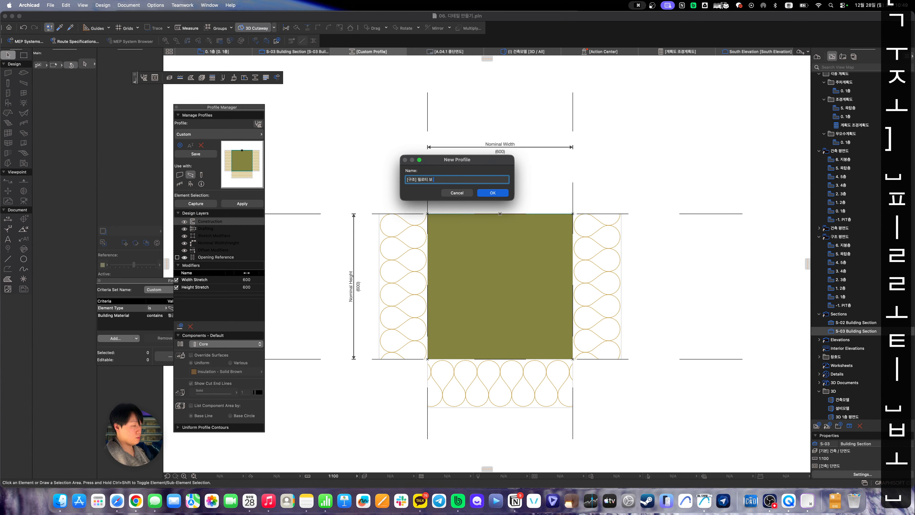
type(" 단")
key("BackSpace")
key("BackSpace")
key("BackSpace")
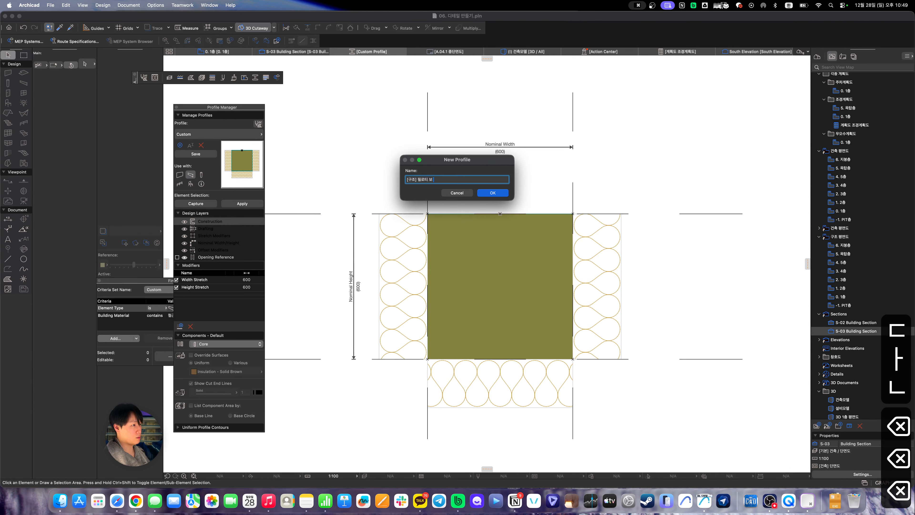
type("양면단")
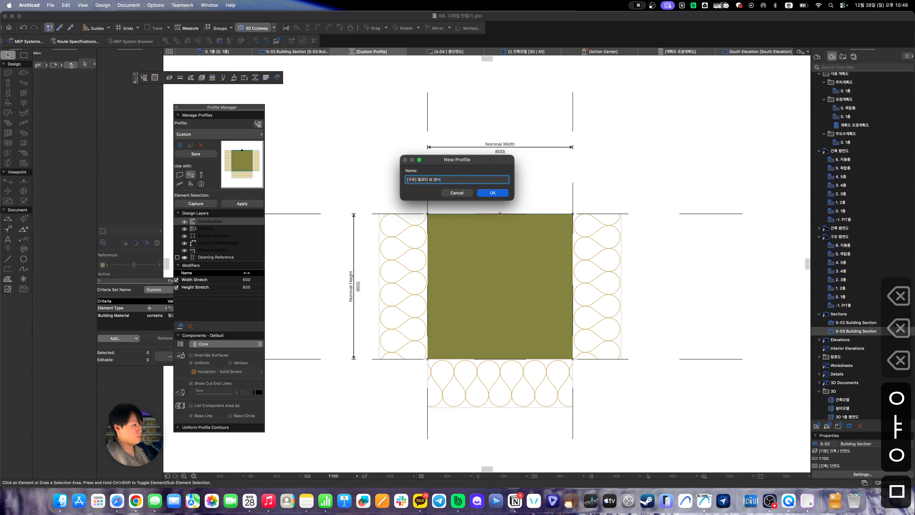
type("열")
key("Return")
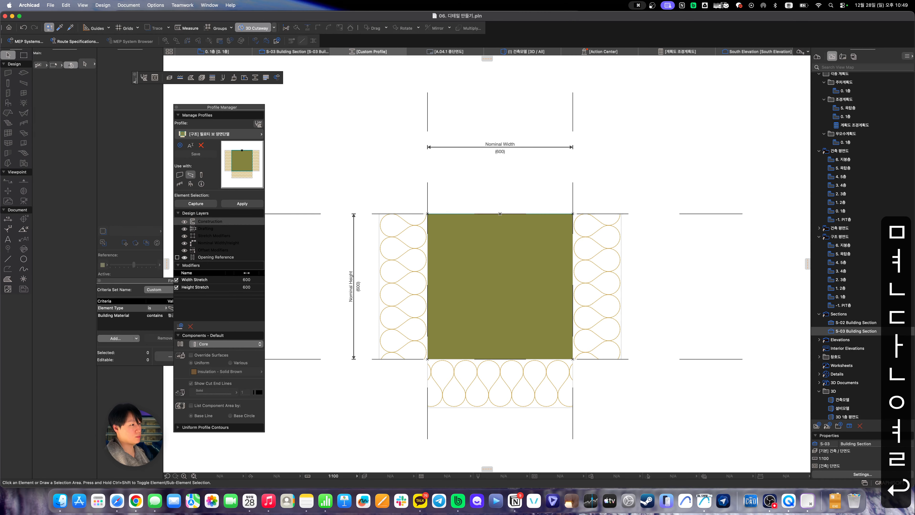
Set the component type of the three insulation fills around the core to Other and save the profile
key("Escape")
left_click(398, 280)
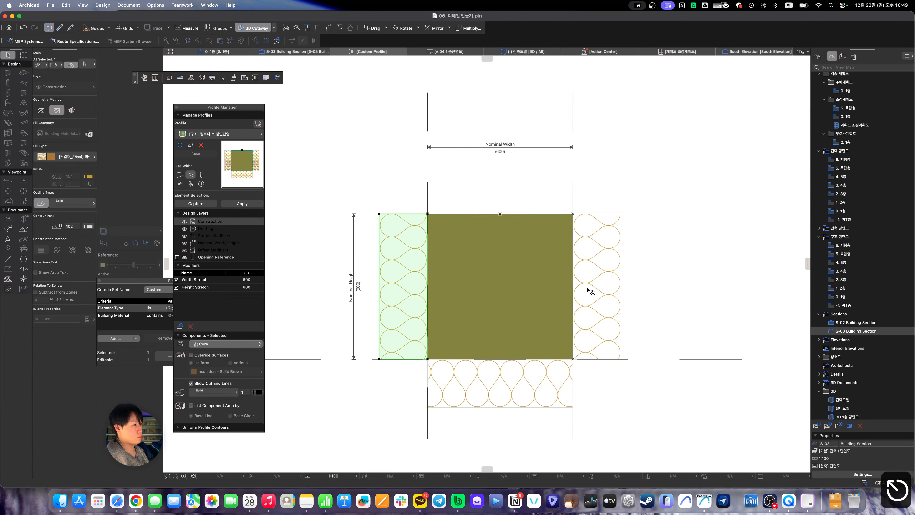
left_click(591, 291, "shift")
left_click(504, 381, "shift")
left_click(226, 344)
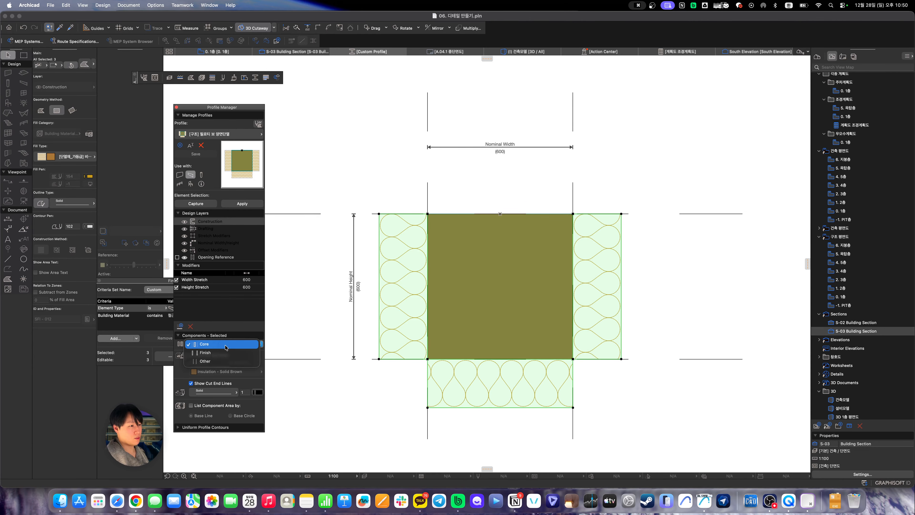
left_click(220, 360)
left_click(373, 406)
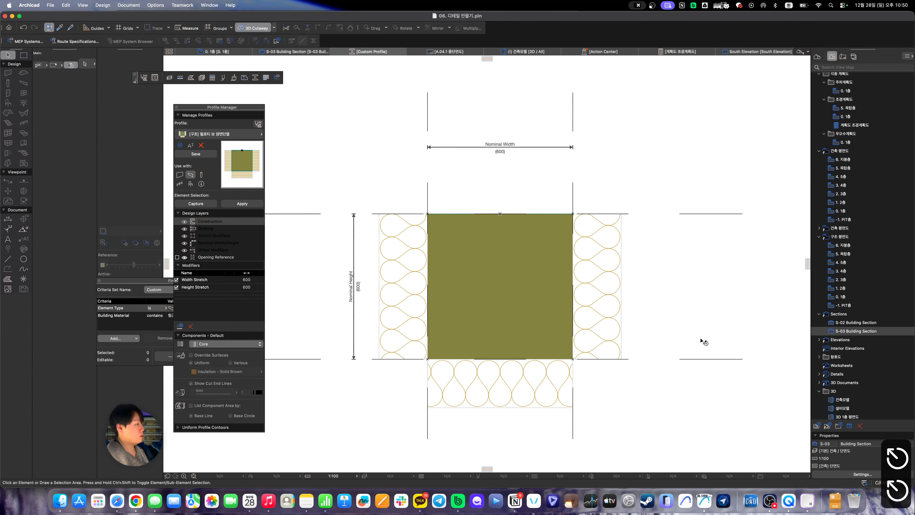
left_click(206, 153)
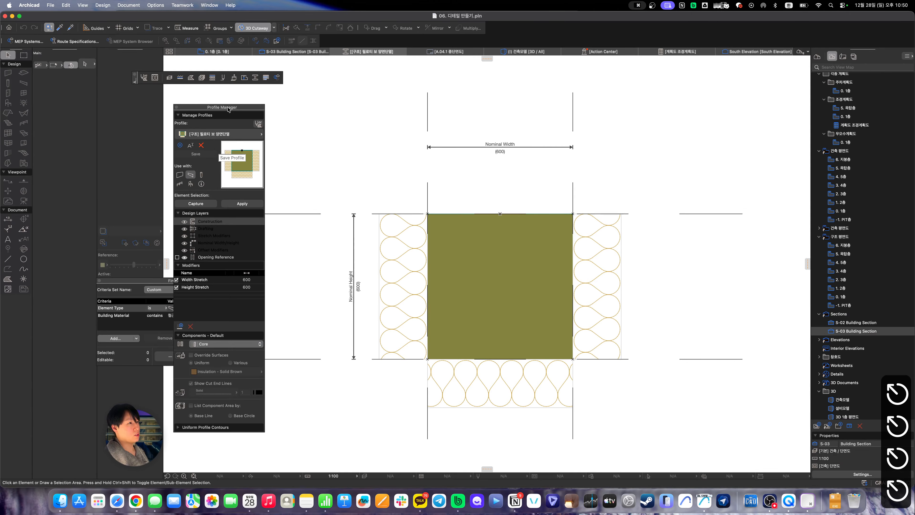
Assign the "[구조] 필로티 보 양면단열" complex profile to the middle BMR - 001 beam in the S-03 Building Section
left_click(309, 51)
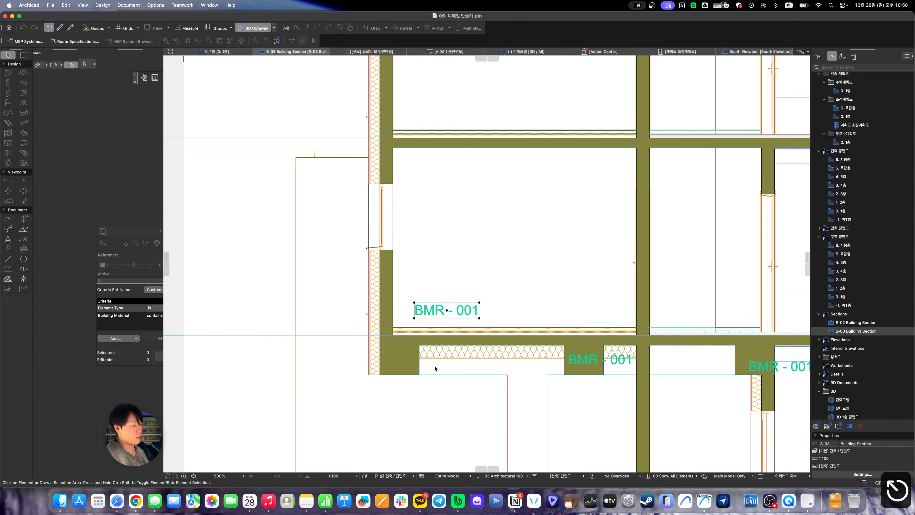
scroll(594, 321, "right", 5)
left_click(576, 301)
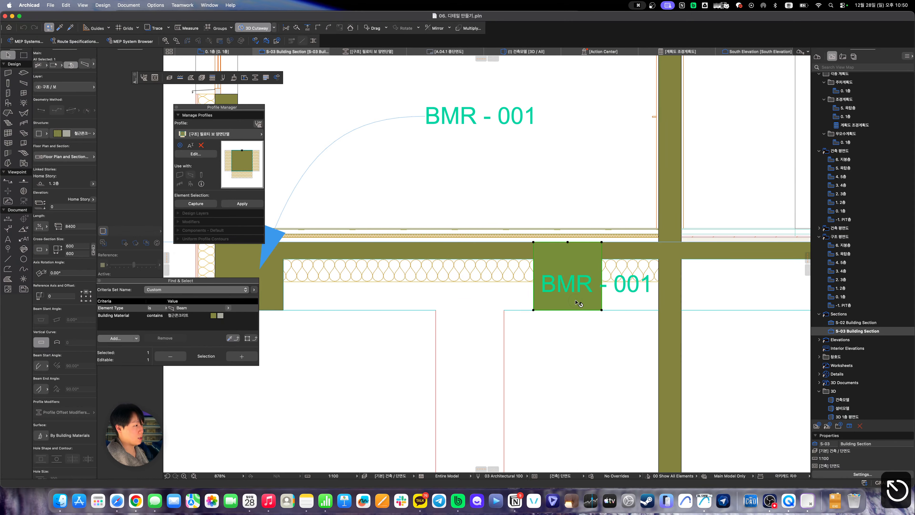
left_click(42, 134)
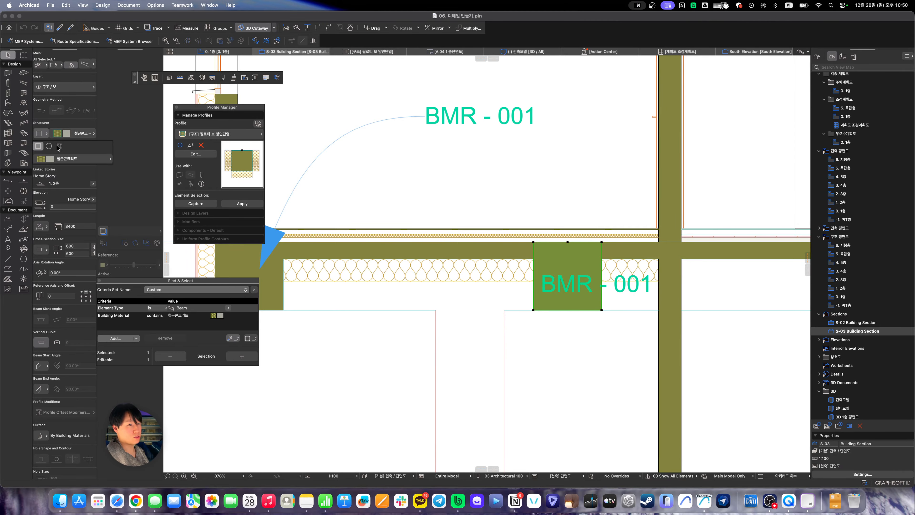
left_click(59, 146)
left_click(85, 160)
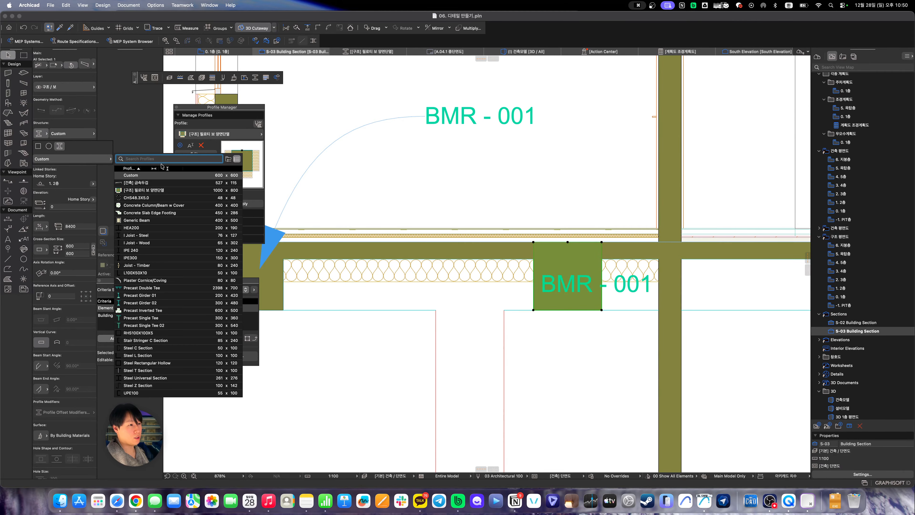
left_click(162, 190)
scroll(497, 329, "right", 3)
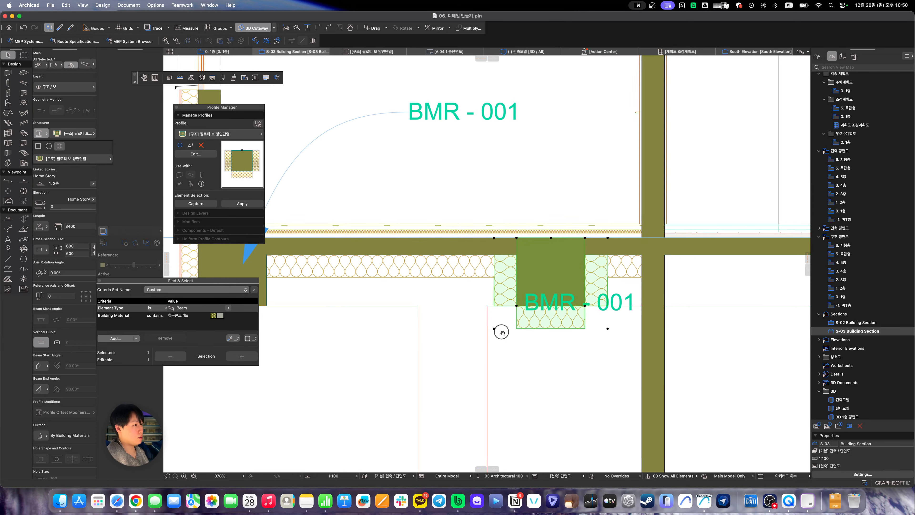
Set the insulated beam's profile width to 900, moving the Find & Select palette clear of the beam settings
scroll(472, 307, "up", 2)
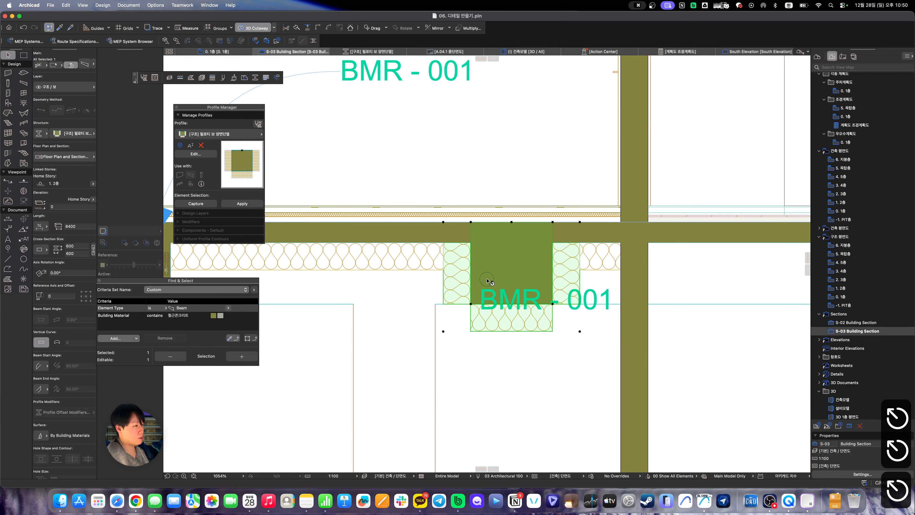
scroll(416, 293, "up", 3)
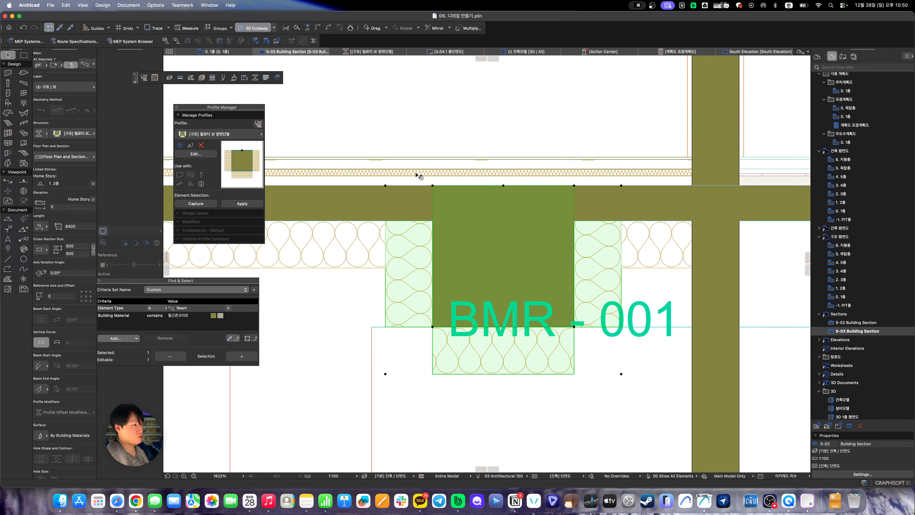
left_click_drag(151, 280, 199, 287)
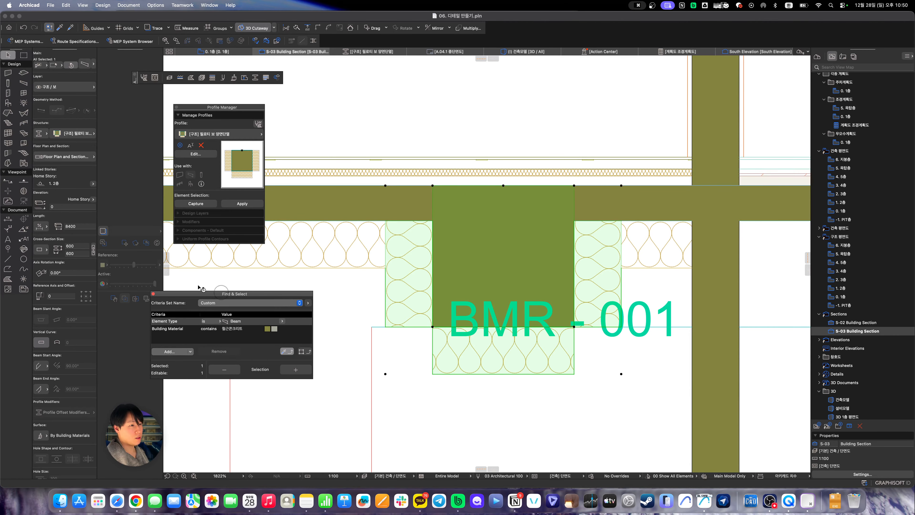
left_click(83, 253)
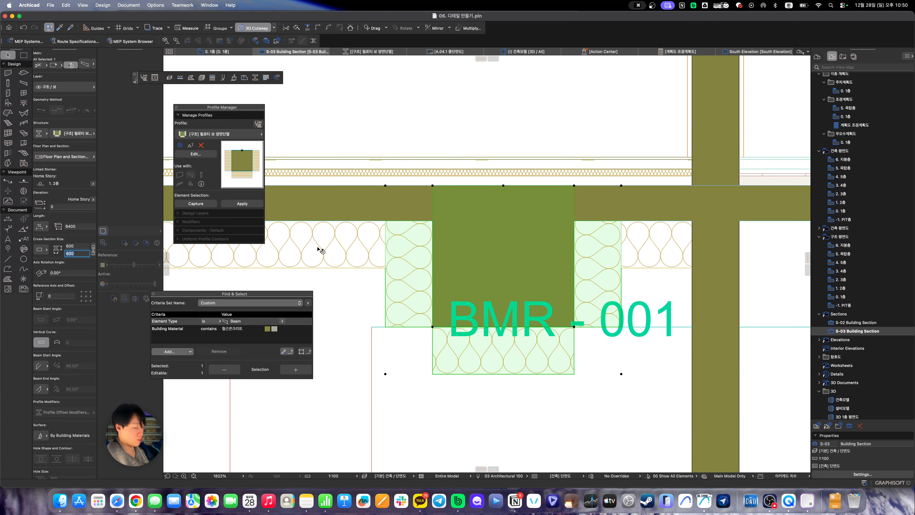
type("900")
key("Return")
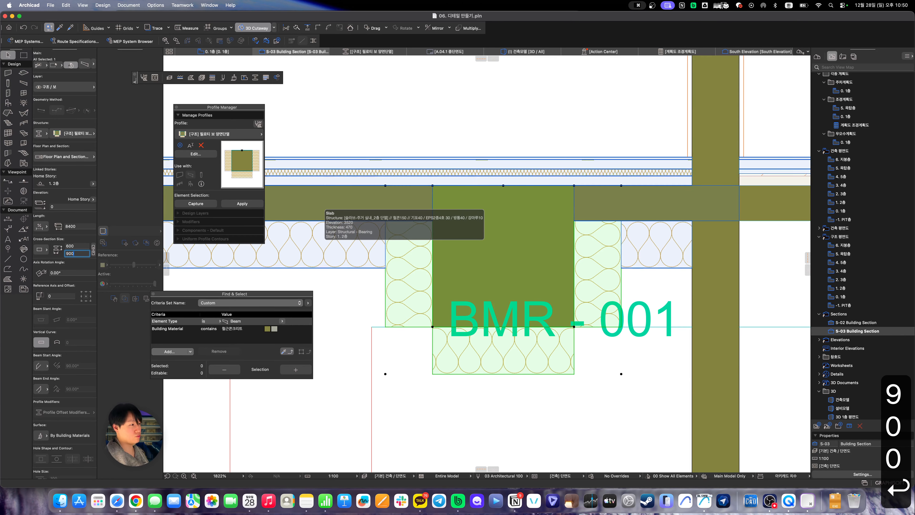
key("Escape")
key("Escape")
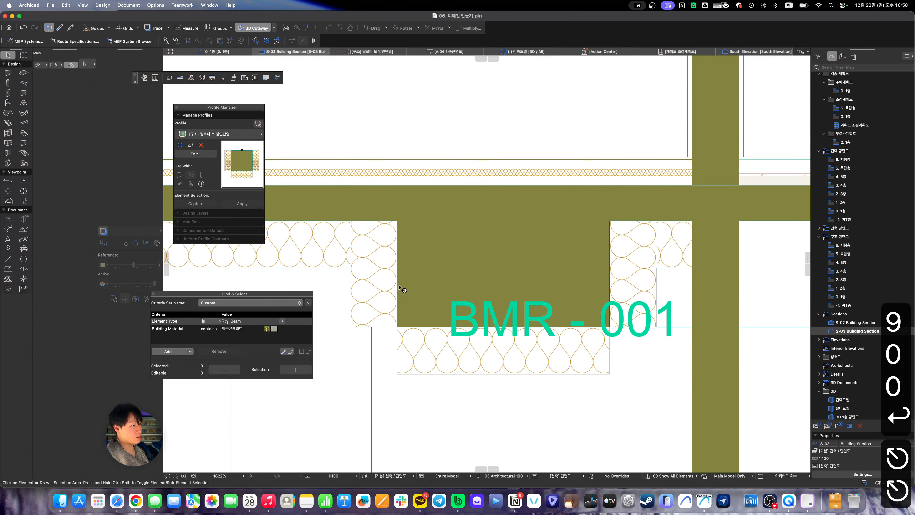
Set the insulated beam's profile height to 800 and deselect it
left_click(382, 308)
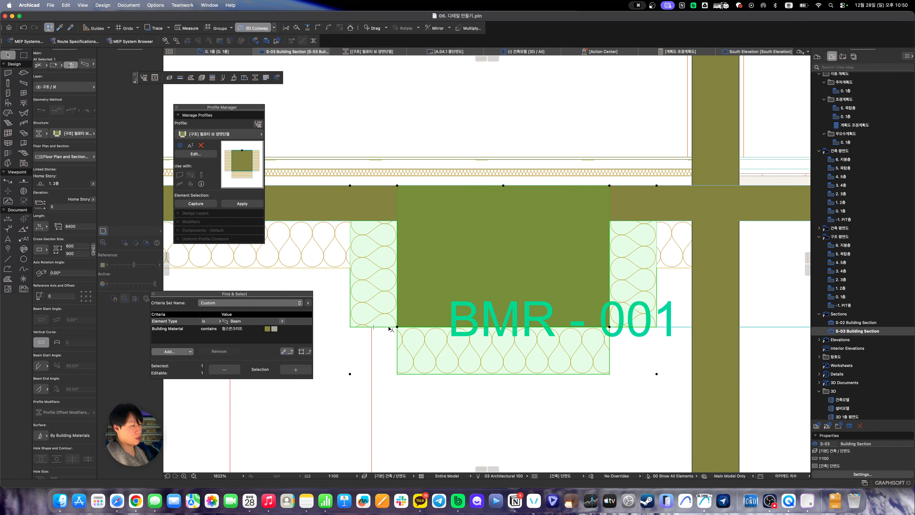
left_click(74, 246)
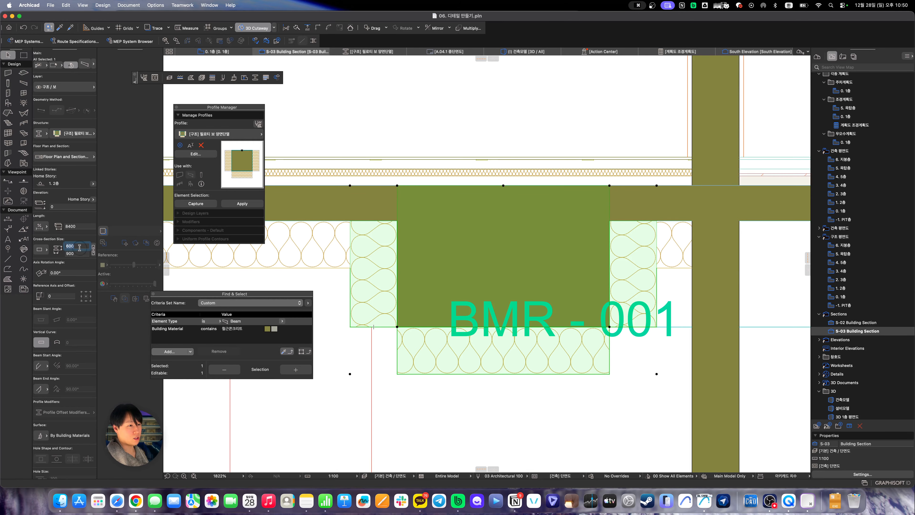
type("800")
key("Return")
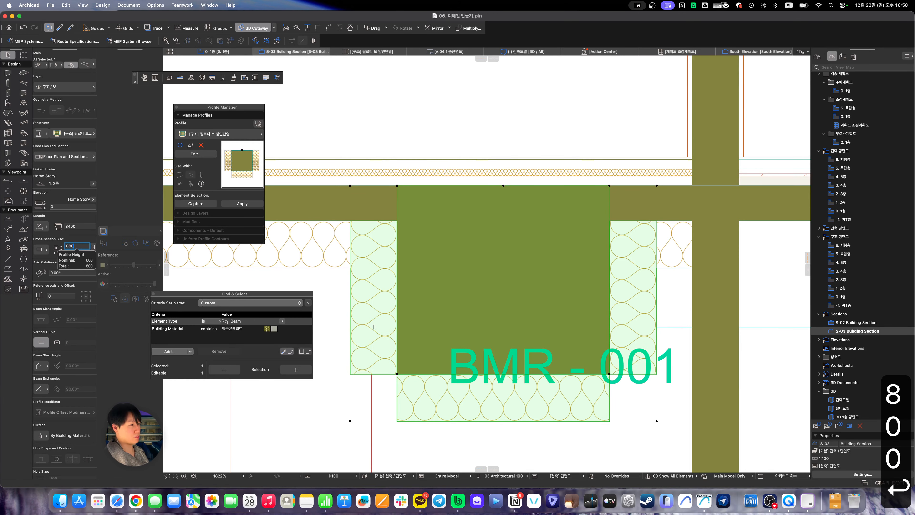
scroll(429, 303, "down", 3)
key("Escape")
key("Escape")
Check the insulated beam in the section, return to its open profile drawing, and move the Find & Select palette clear of the modifiers
scroll(460, 281, "down", 3)
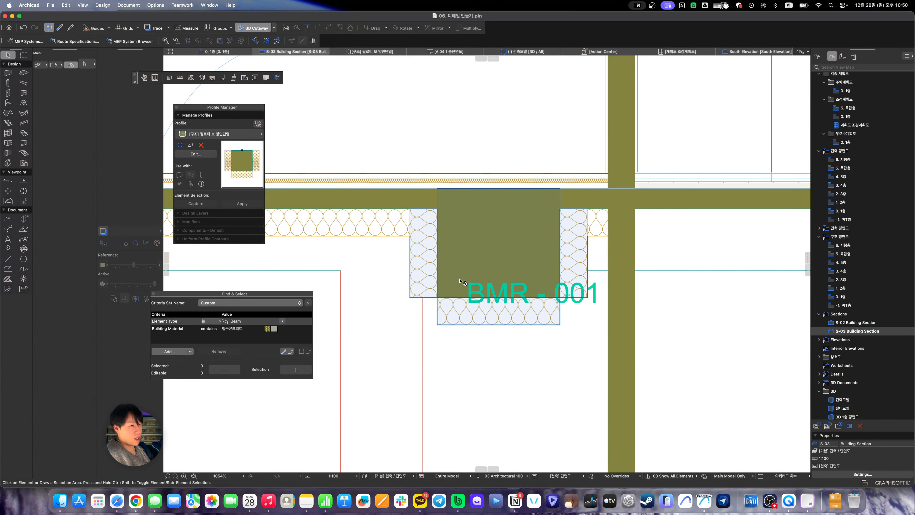
scroll(460, 281, "up", 3)
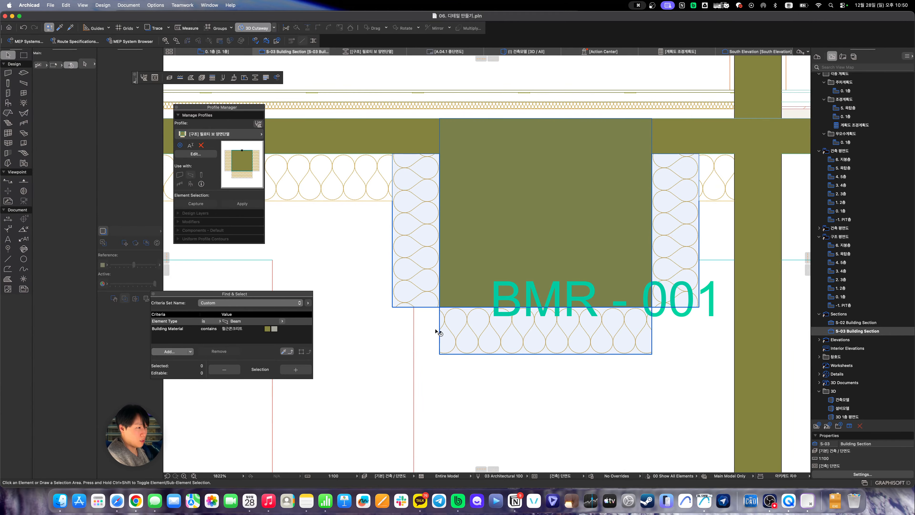
scroll(447, 330, "down", 5)
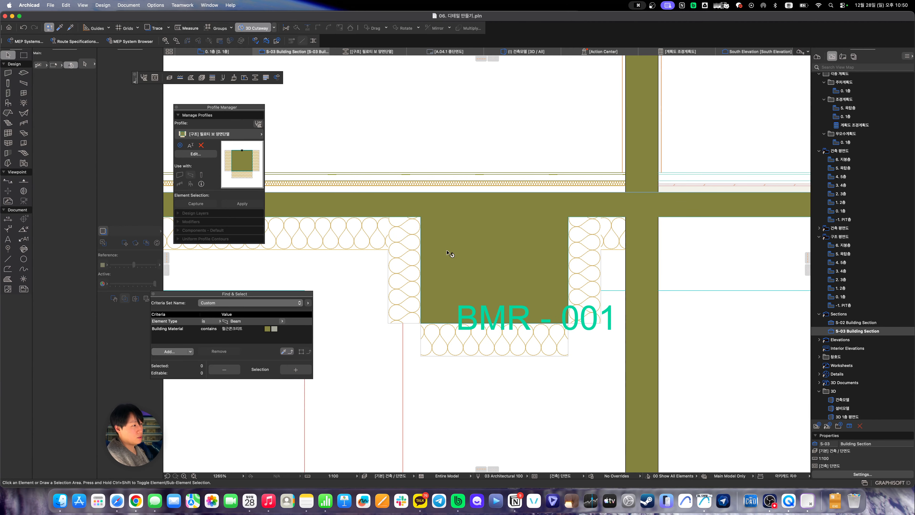
left_click(565, 222)
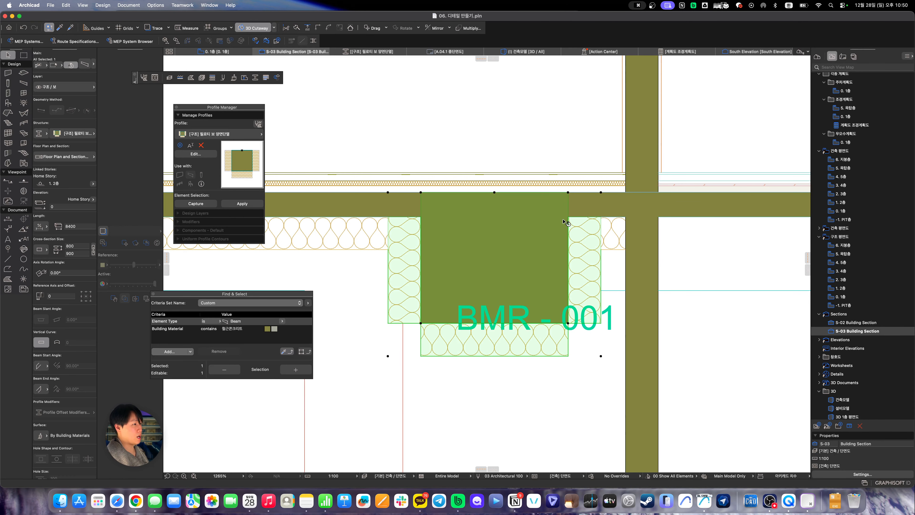
left_click(320, 82)
left_click(363, 51)
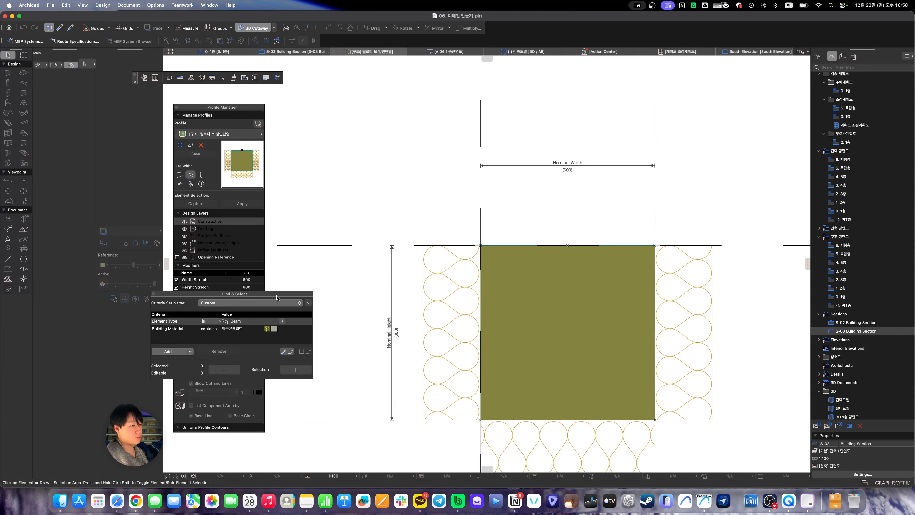
left_click_drag(277, 297, 454, 89)
Add an offset modifier named "좌측 단열 높이조절" controlling the left insulation's bottom edge, measured from its top-left corner
scroll(449, 300, "down", 3)
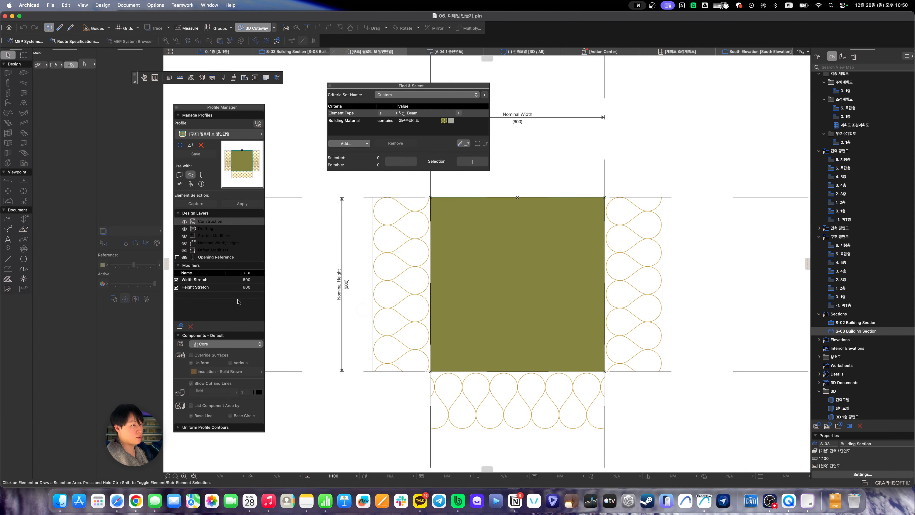
scroll(388, 321, "up", 2)
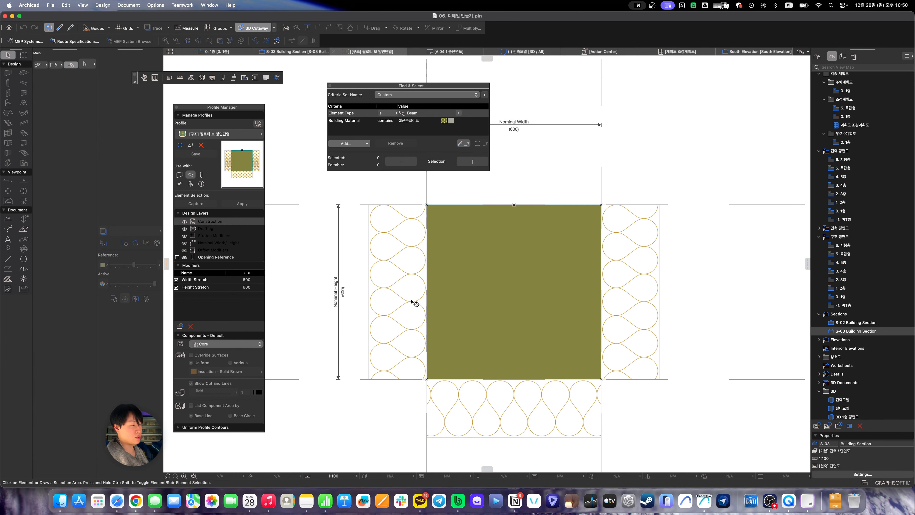
scroll(411, 302, "up", 2)
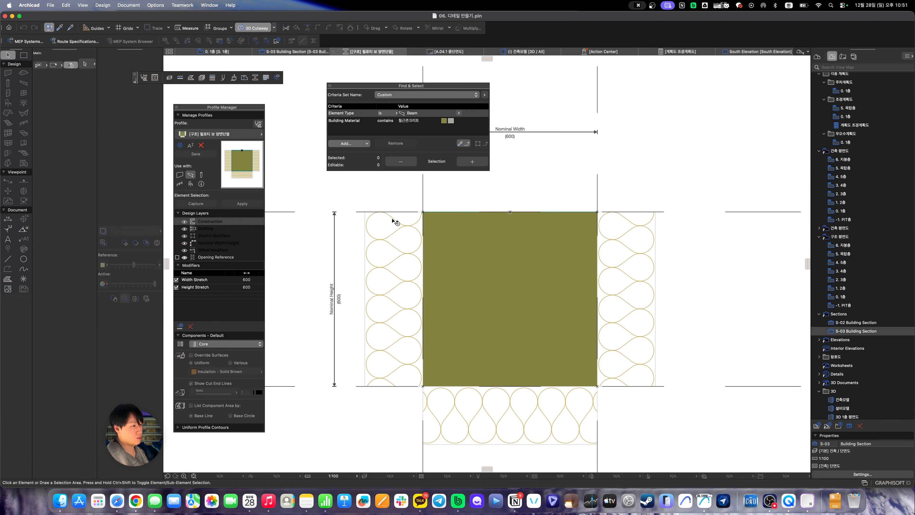
left_click(179, 327)
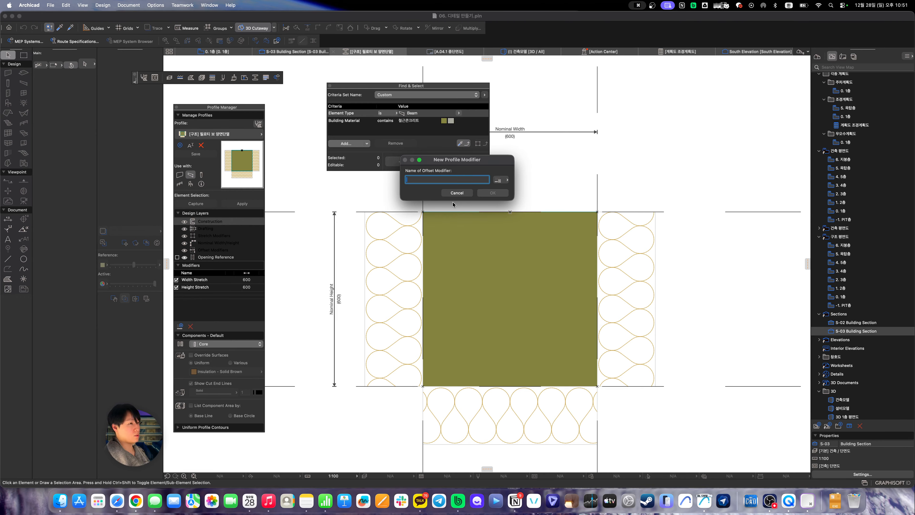
type("좌측 단")
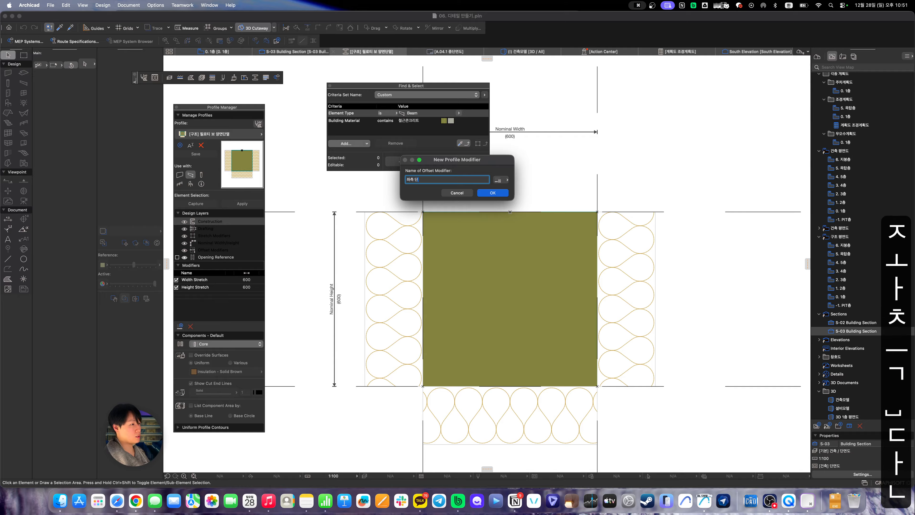
type("열 높이조절")
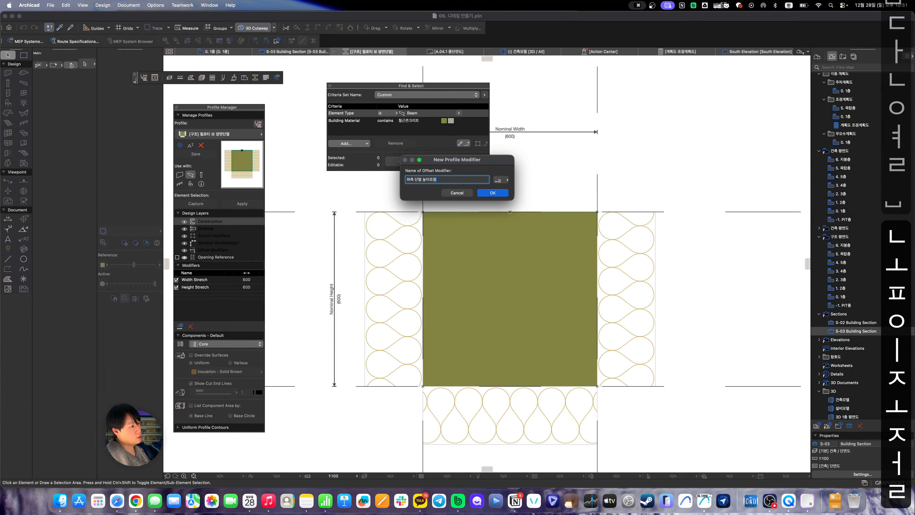
key("Return")
left_click(367, 386)
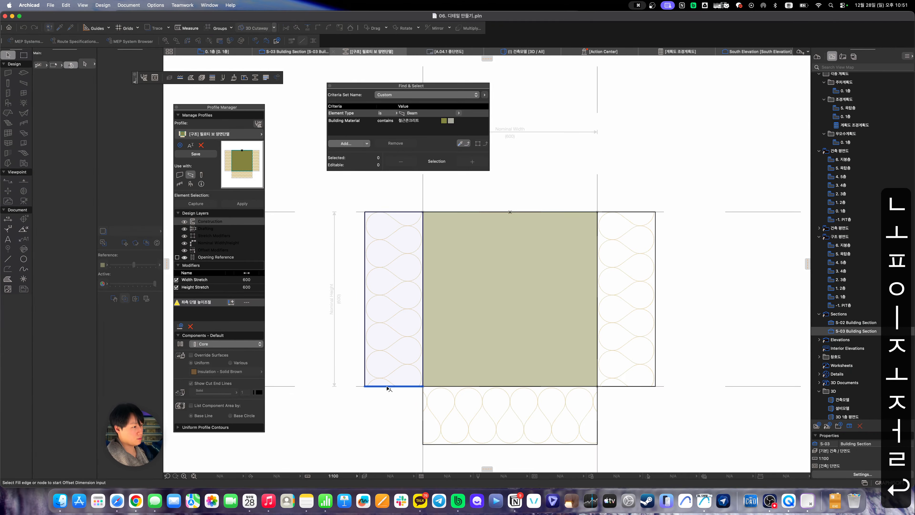
left_click(365, 211)
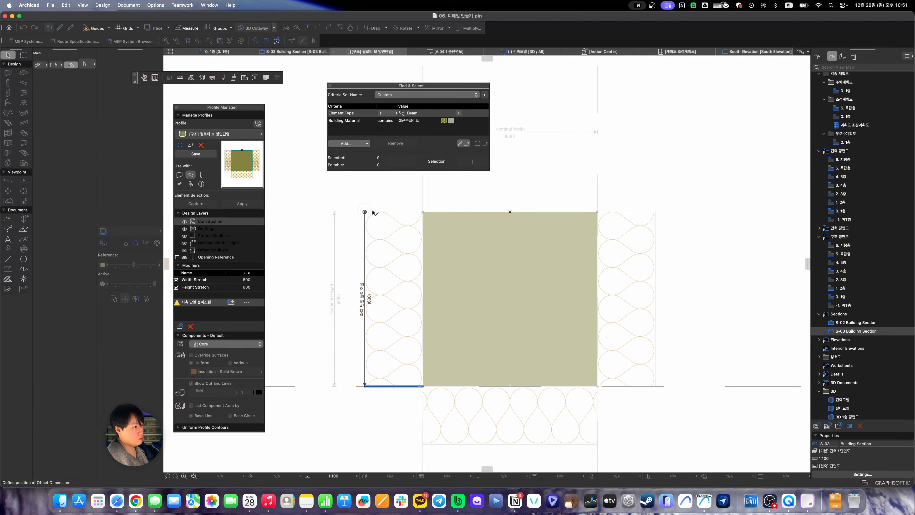
left_click(384, 249)
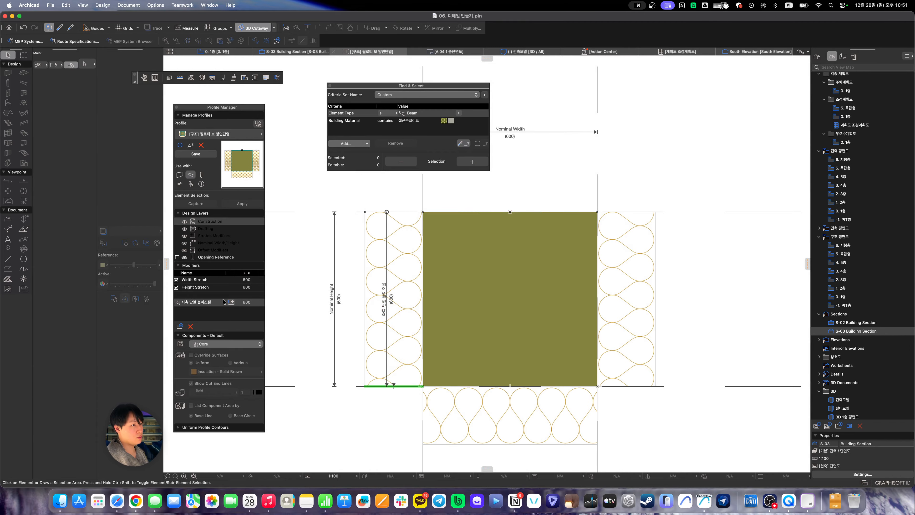
Add an offset modifier named "좌측 단열 너비조절" controlling the left insulation's outer edge, measured from the core's left edge
left_click(182, 326)
type("좌측")
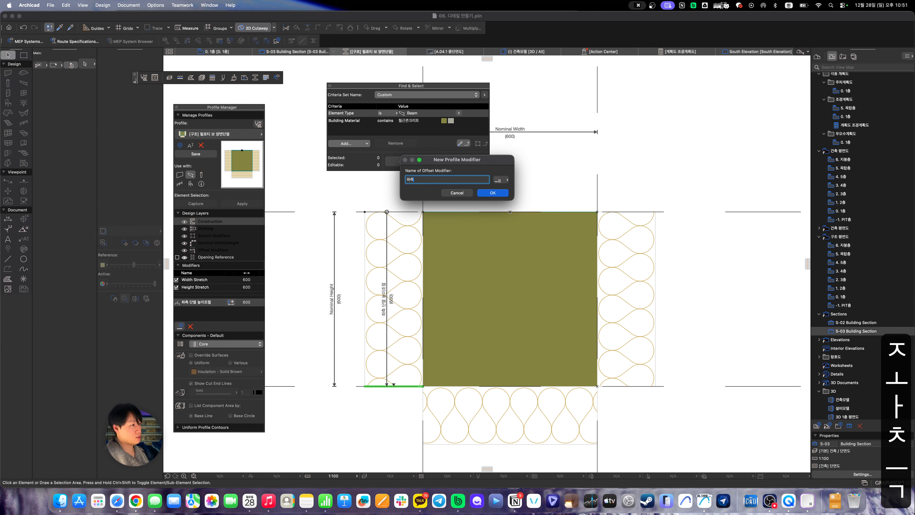
type(" 단열 너비조절")
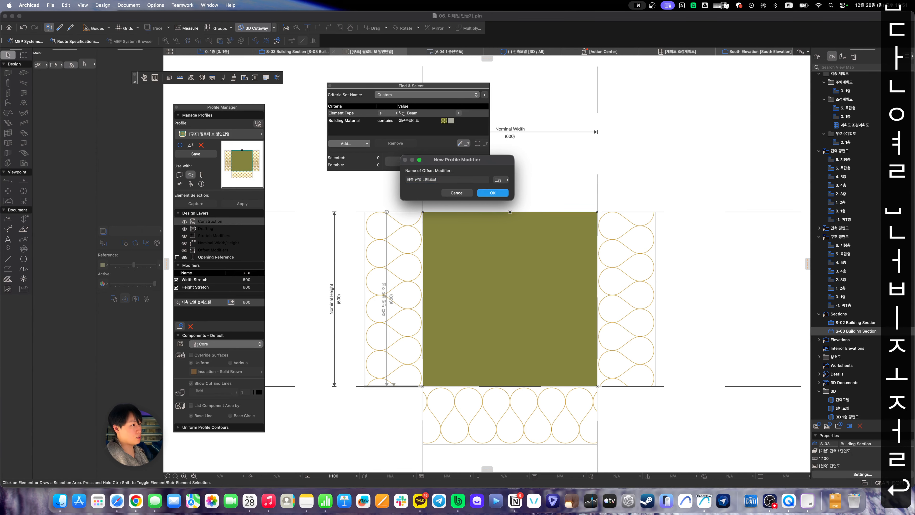
key("Return")
left_click(364, 258)
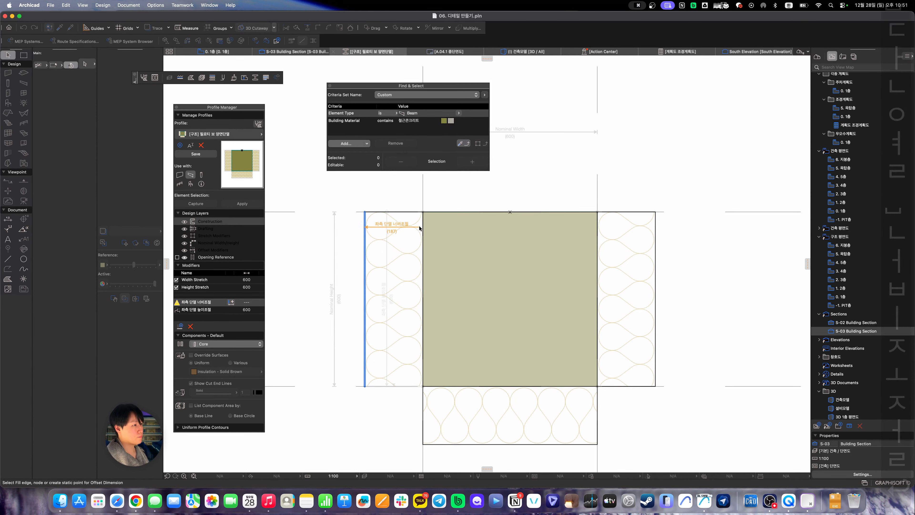
left_click(424, 255)
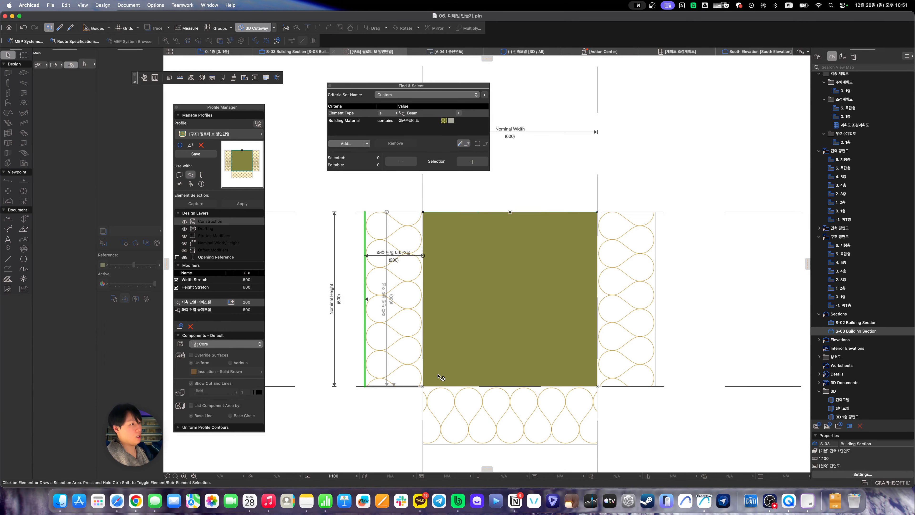
Save the profile with its modifiers and return to the S-03 Building Section
scroll(485, 345, "right", 2)
scroll(486, 345, "up", 1)
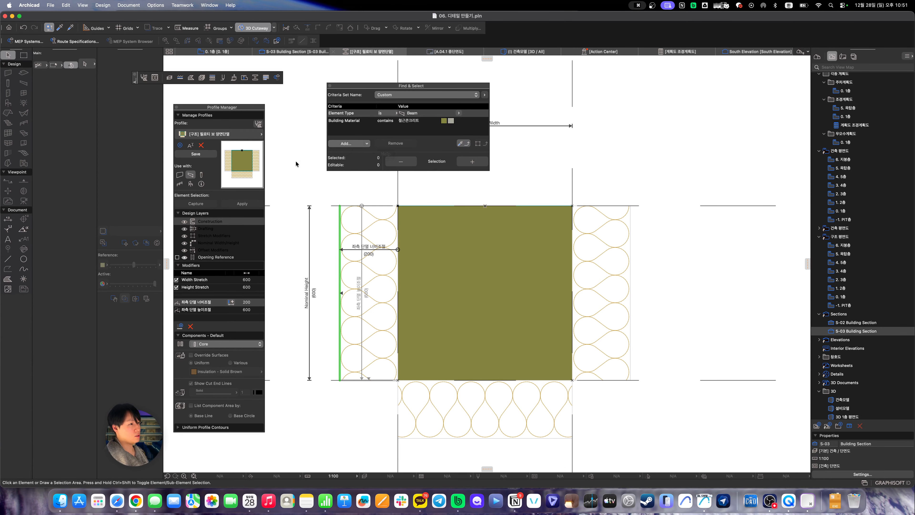
left_click(197, 154)
left_click(294, 51)
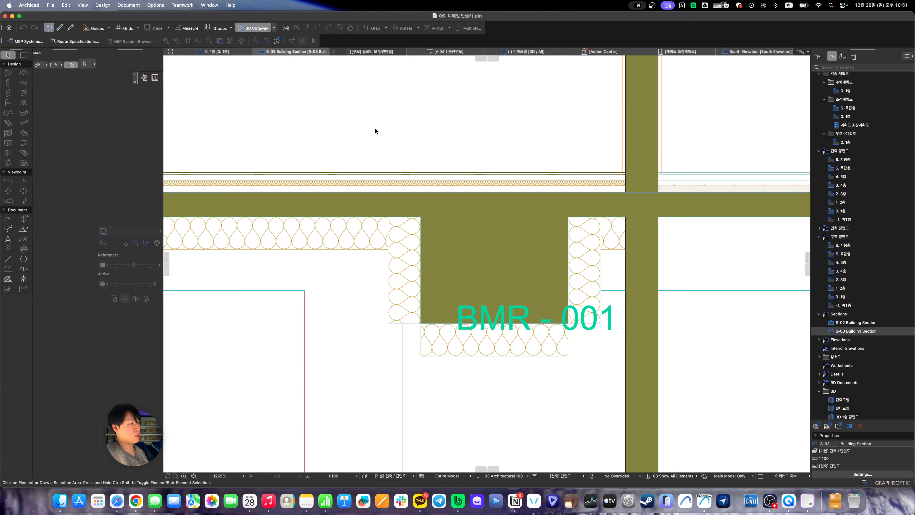
Extend the beam's left insulation down to the underside of the bottom insulation using its height offset modifier
left_click(420, 295)
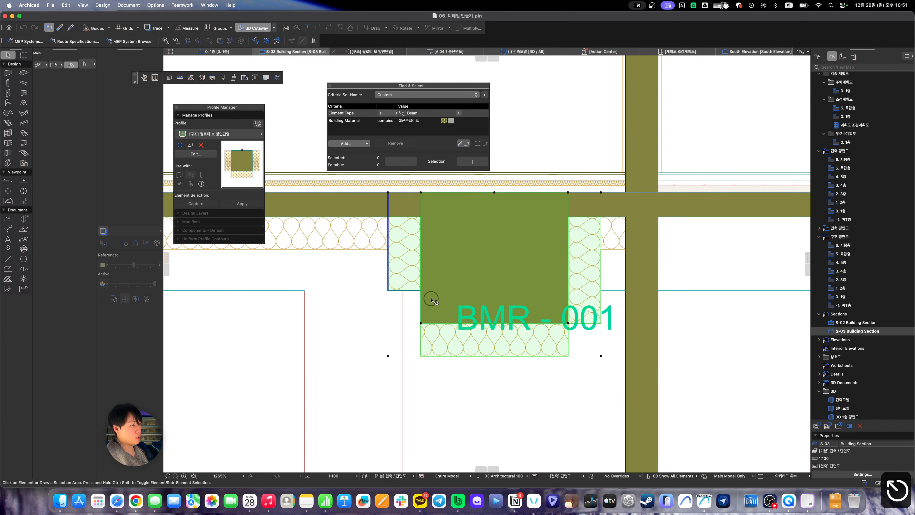
scroll(420, 294, "up", 5)
left_click(405, 287)
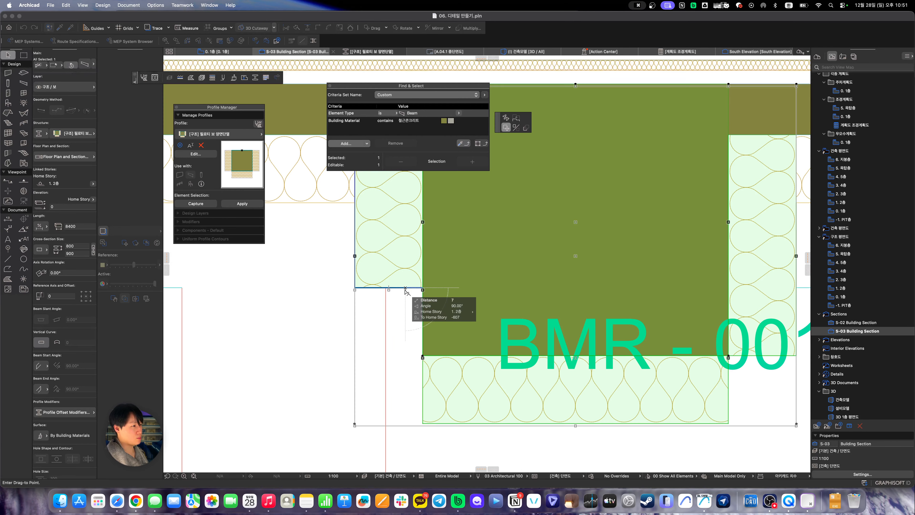
left_click(517, 118)
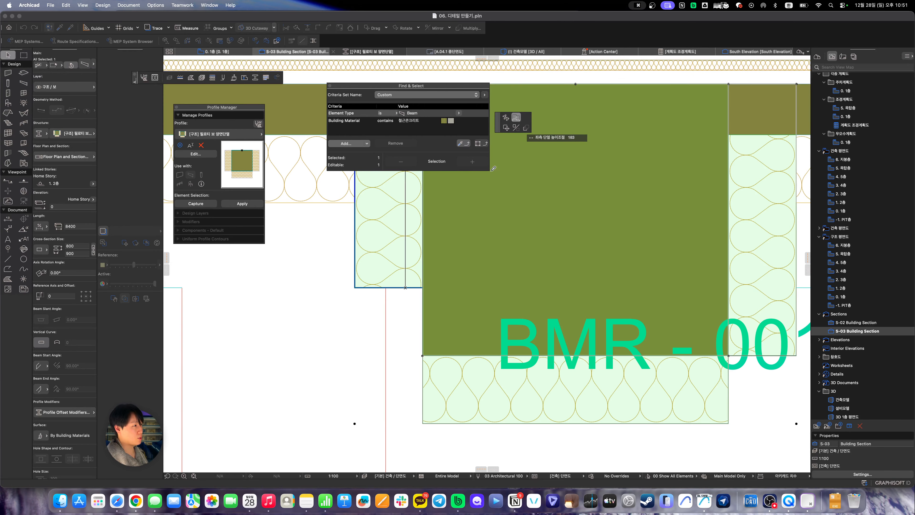
left_click(423, 424)
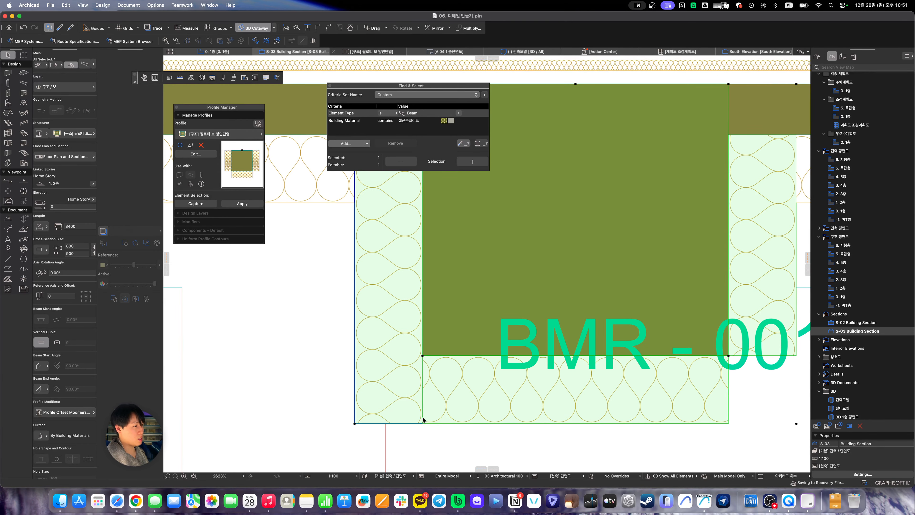
Set the beam's left insulation width to 150 with its offset modifier, and deselect the beam
left_click(355, 328)
left_click(395, 363)
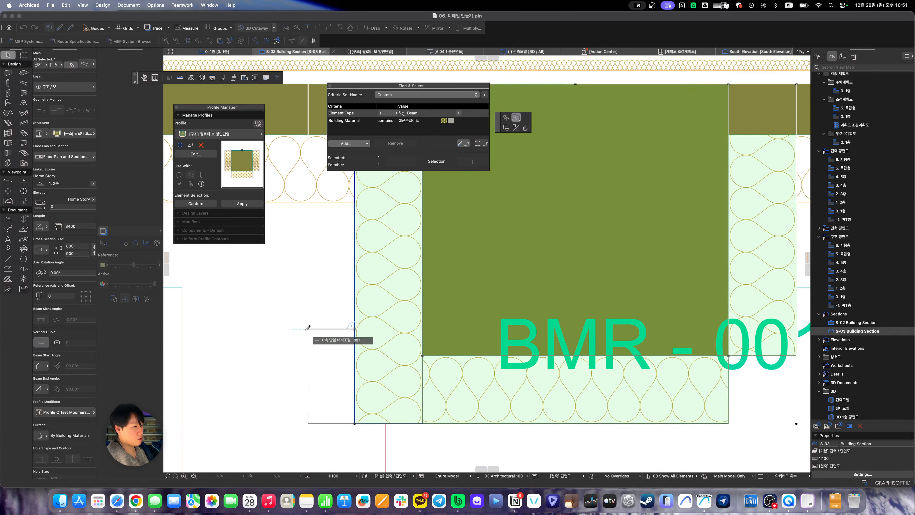
type("150")
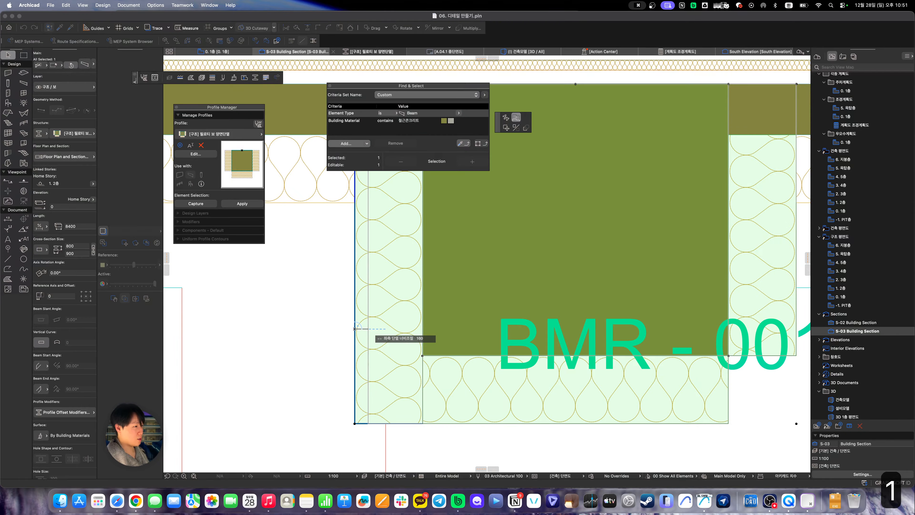
key("Return")
scroll(388, 351, "down", 5)
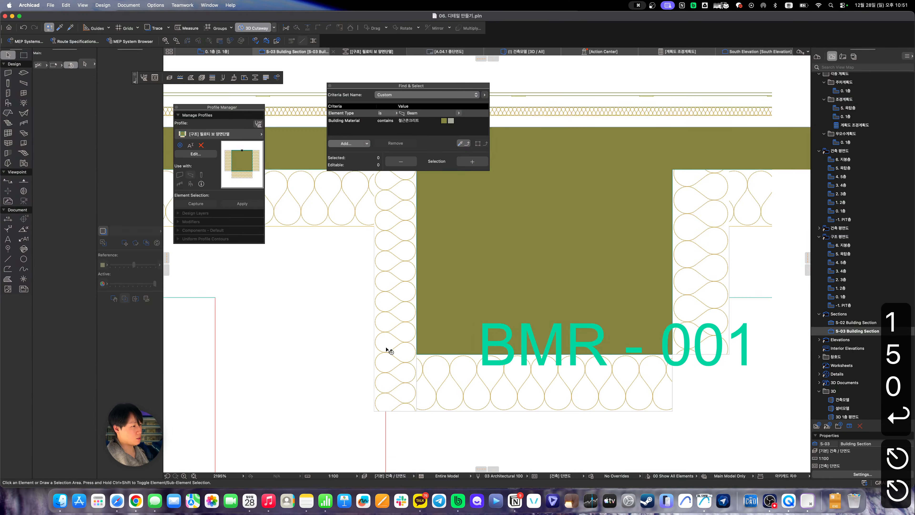
Switch the section's partial structure display to Core of Load-Bearing Elements Only and examine the beams and walls across the storeys
scroll(468, 333, "down", 1)
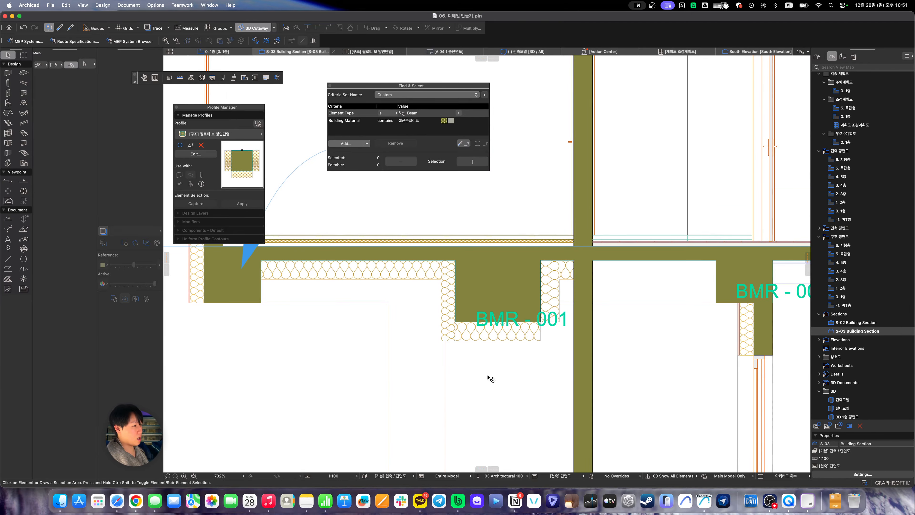
left_click(454, 476)
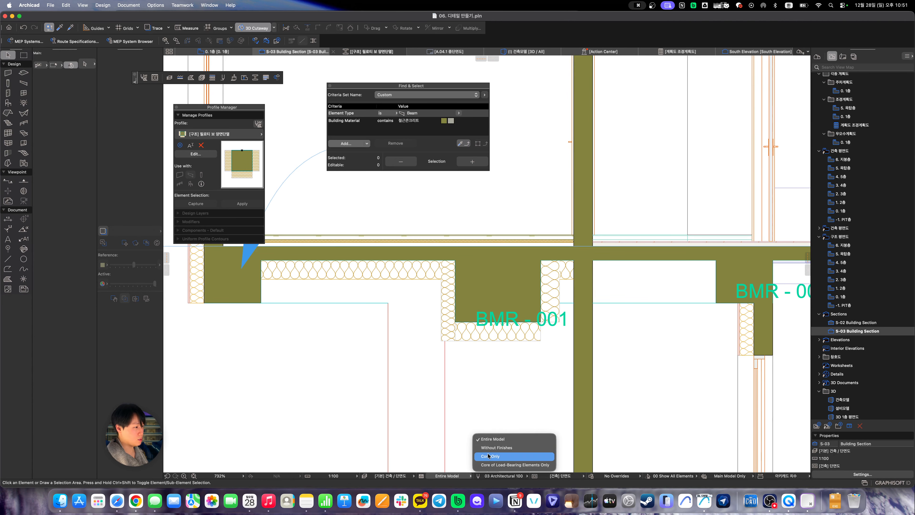
left_click(488, 464)
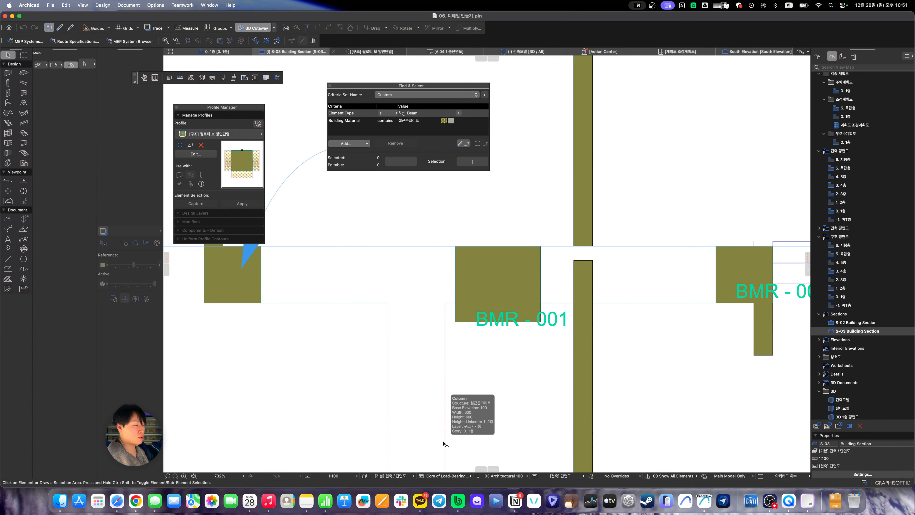
scroll(481, 395, "down", 3)
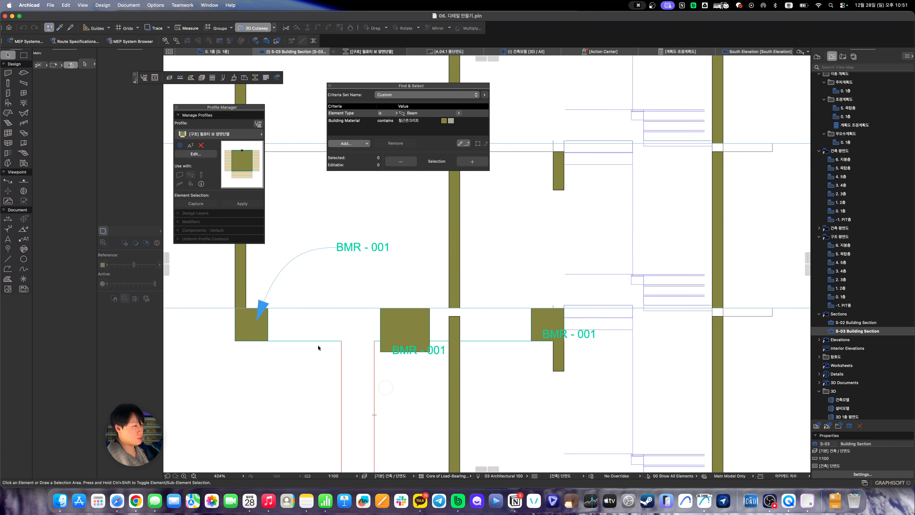
scroll(514, 335, "down", 3)
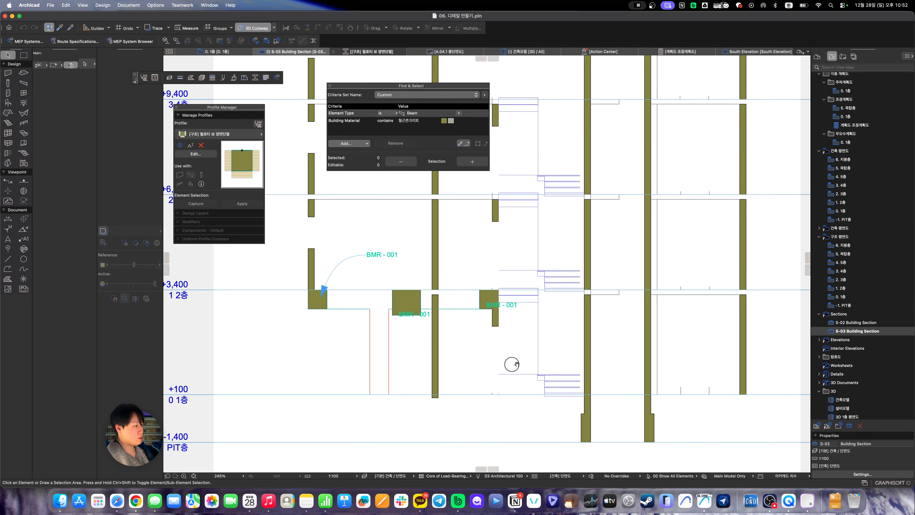
scroll(429, 327, "up", 2)
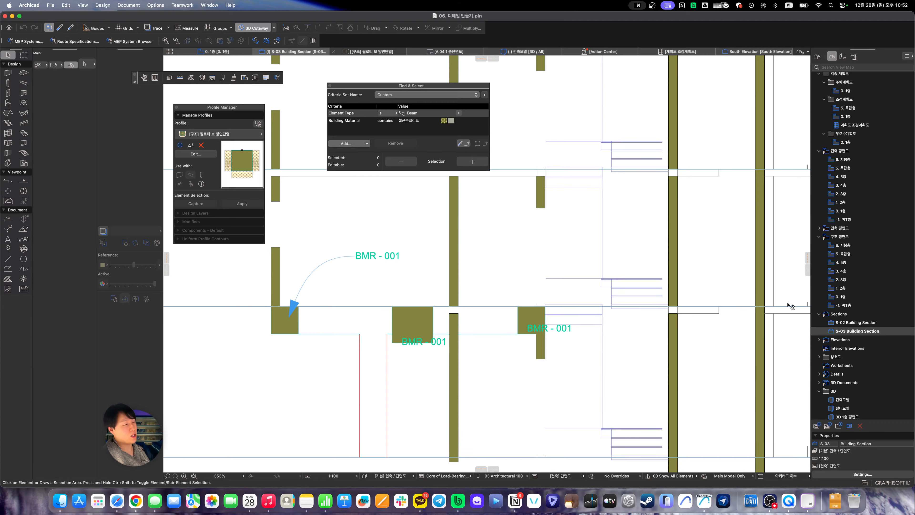
Open the saved S-02 Building Section view, and reopen the S-03 Building Section view to restore its full model display
left_click(842, 322)
double_click(842, 321)
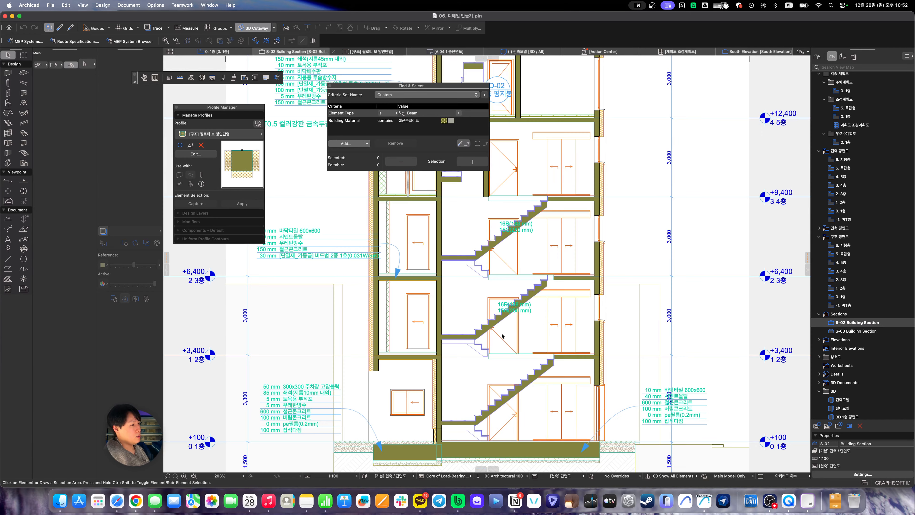
double_click(844, 331)
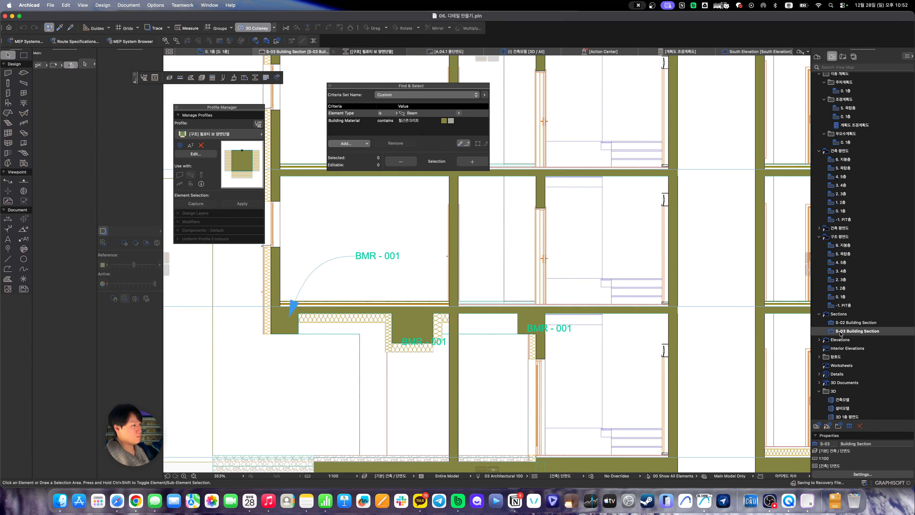
Open the saved 건축모델 3D view, close the Find & Select palette, and examine the building's exterior
middle_click_drag(530, 368, 556, 382)
scroll(459, 368, "down", 5)
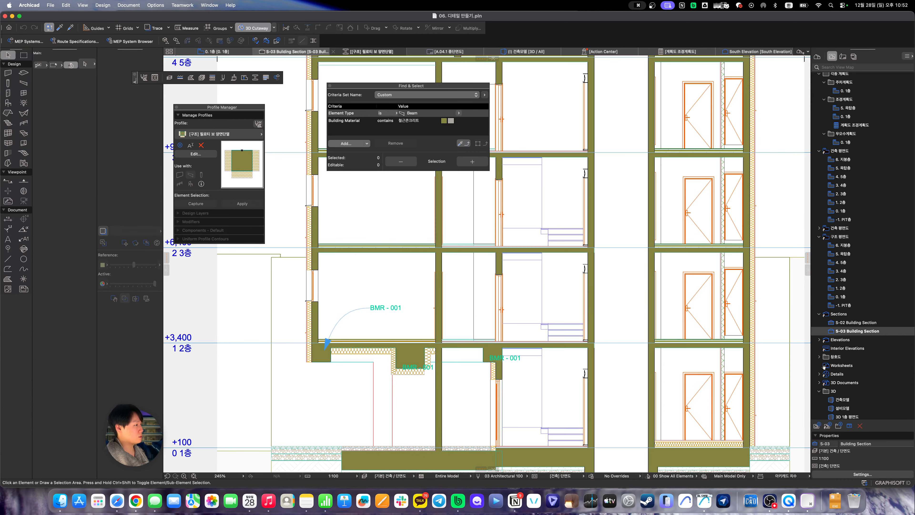
double_click(853, 355)
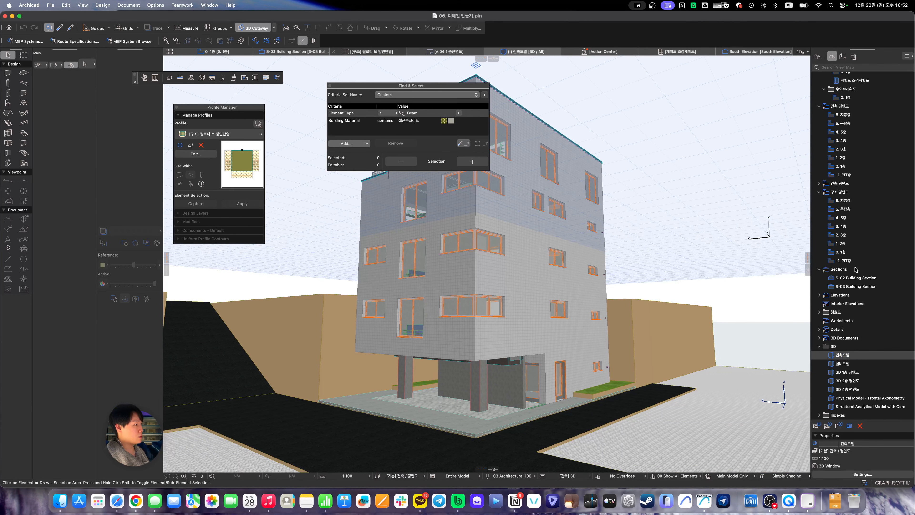
middle_click_drag(645, 356, 635, 398)
left_click_drag(365, 83, 180, 278)
left_click(159, 277)
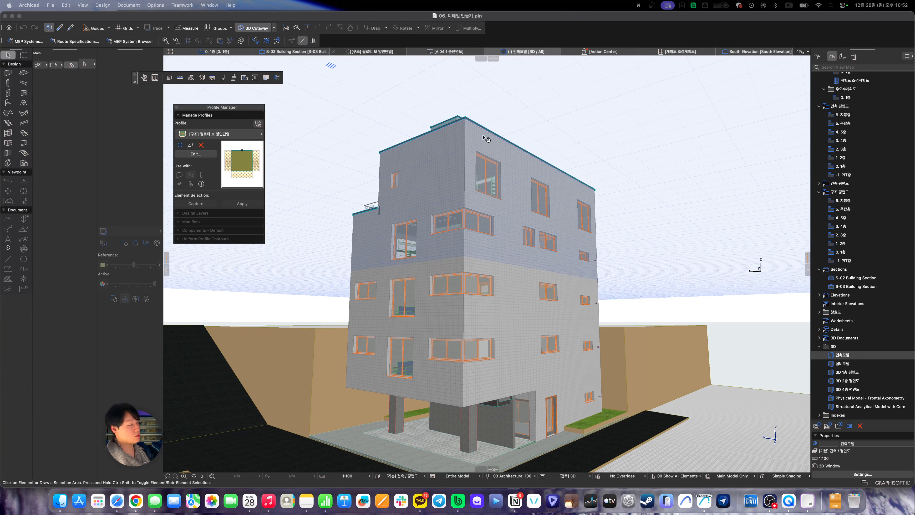
mouse_move(483, 137)
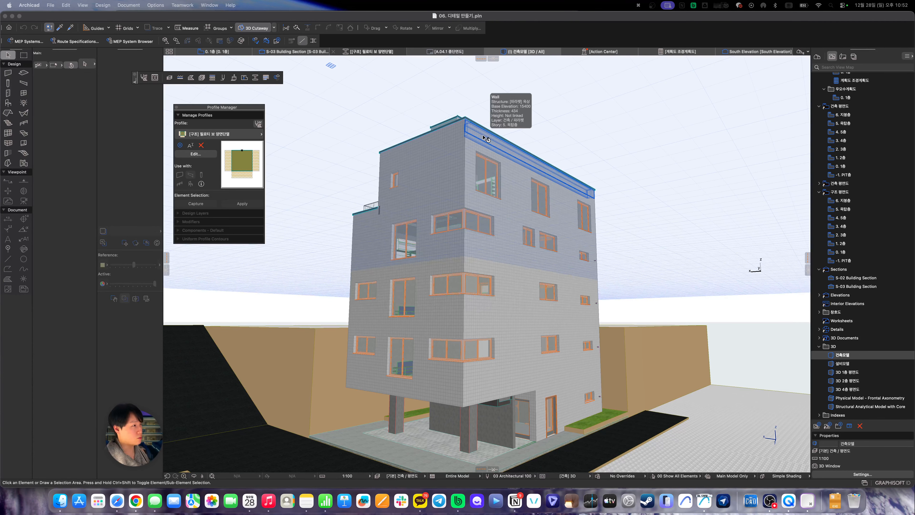
middle_click_drag(483, 137, 604, 298, "shift")
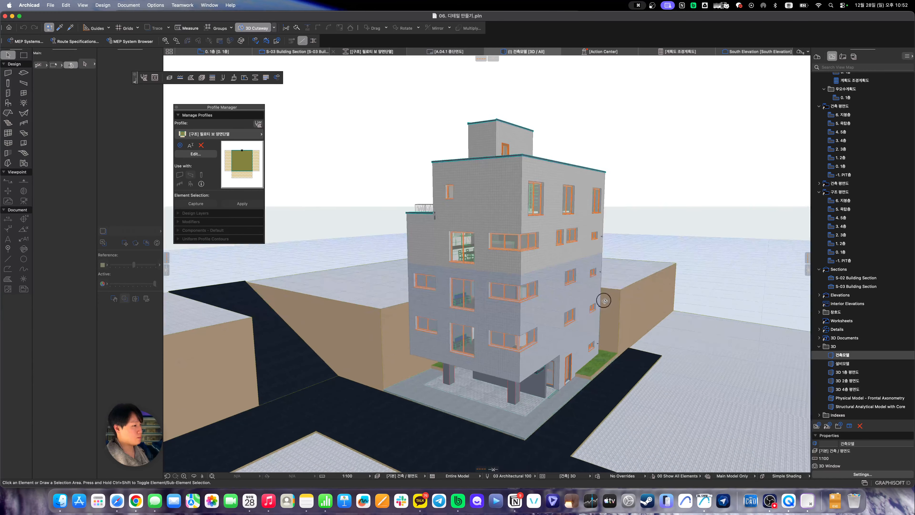
Duplicate the 건축모델 3D view in the view map and rename the copy 구조모델
left_click_drag(848, 354, 852, 367, "alt")
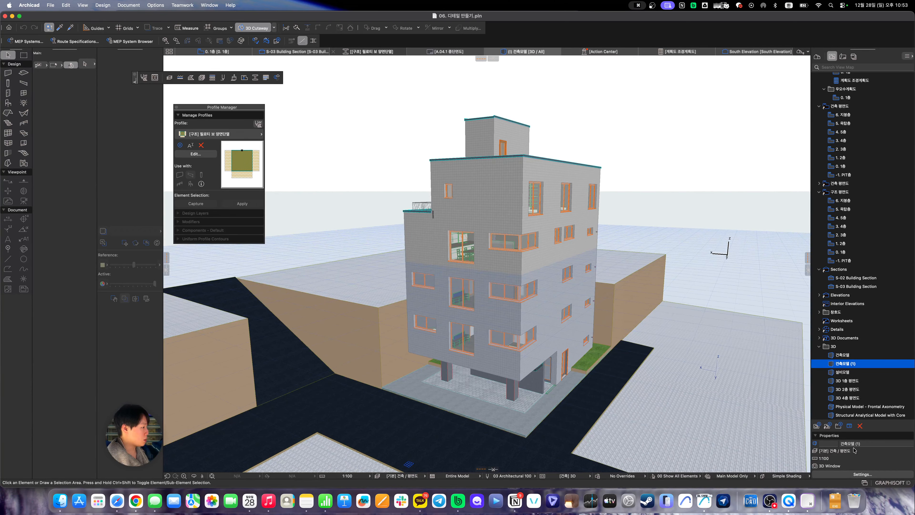
left_click(864, 444)
key("BackSpace")
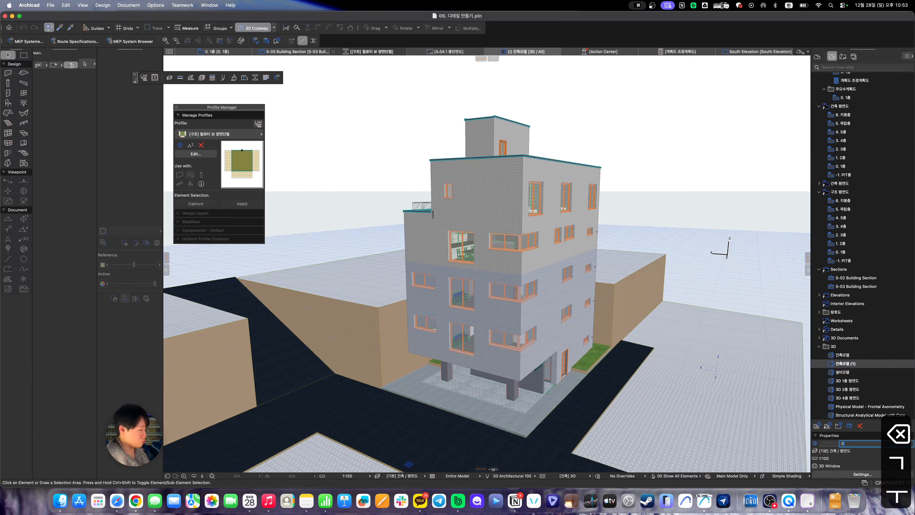
type("구조모델")
key("Return")
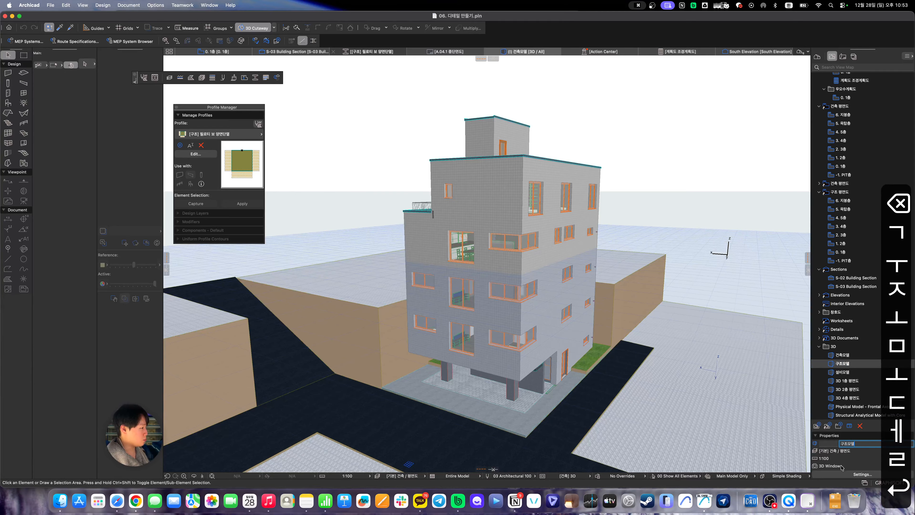
Set the 구조모델 view's layer combination to [3D] 건축 / 3D and its structure display to Core of Load-Bearing Elements Only, and open it
left_click(842, 474)
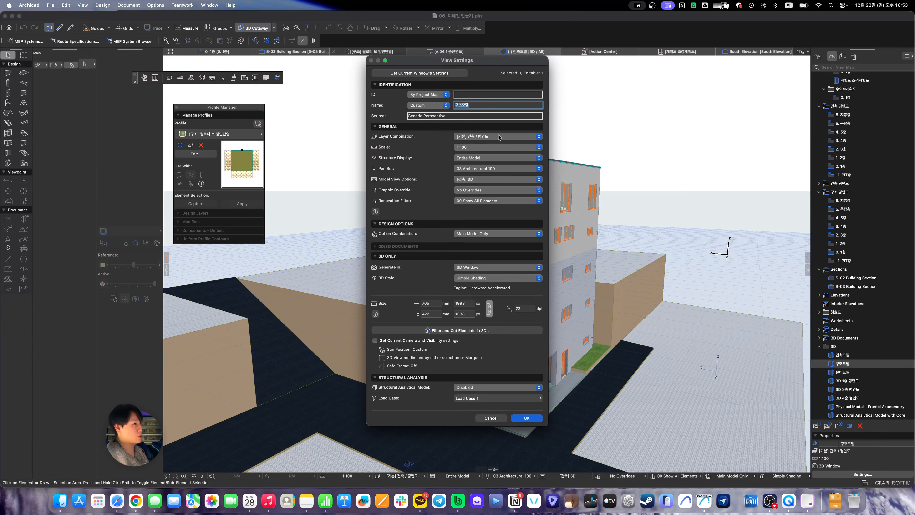
left_click(499, 137)
scroll(490, 203, "up", 5)
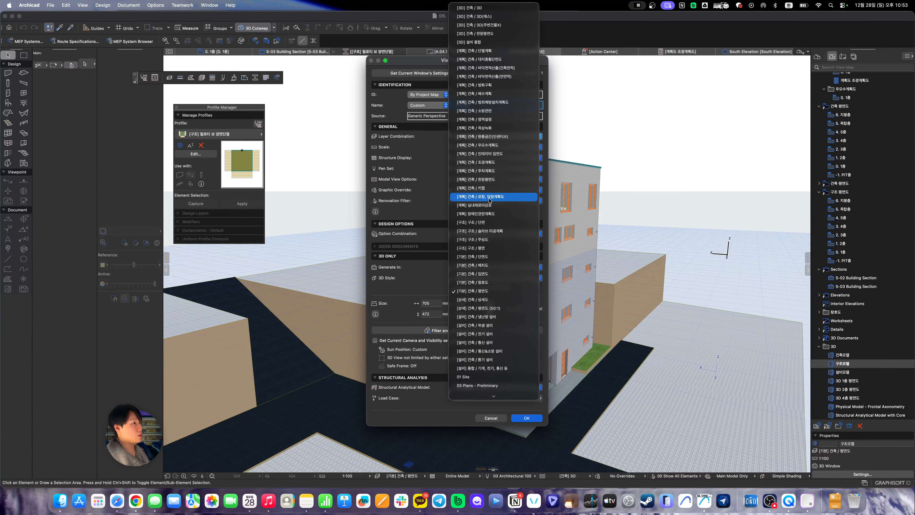
left_click(491, 10)
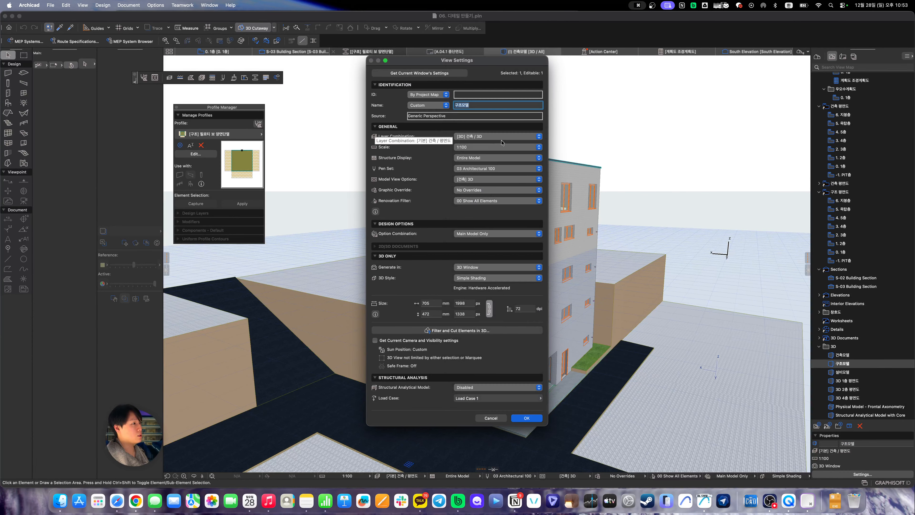
left_click(485, 160)
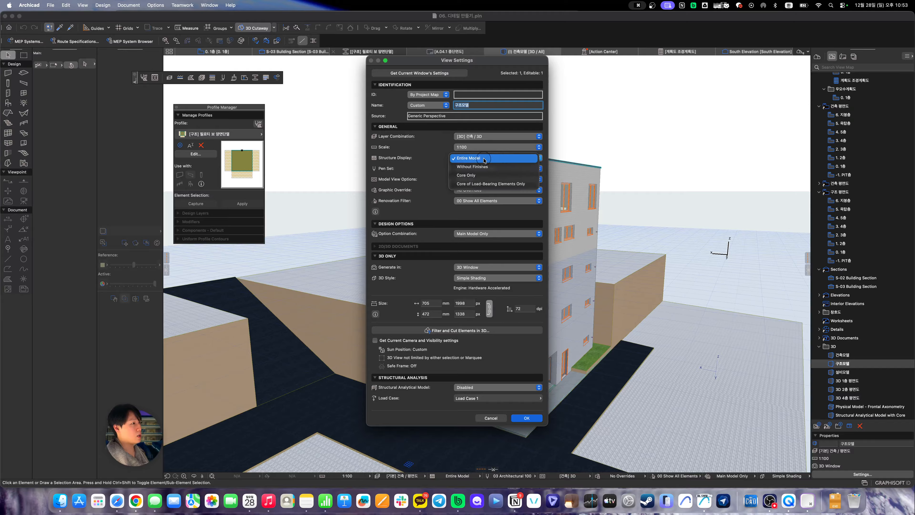
left_click(484, 183)
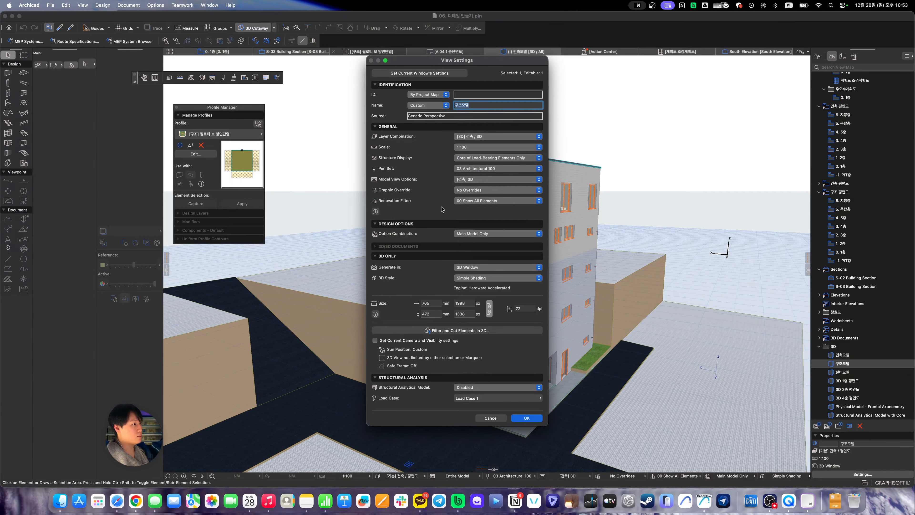
left_click(526, 417)
scroll(530, 302, "up", 5)
scroll(394, 343, "up", 10)
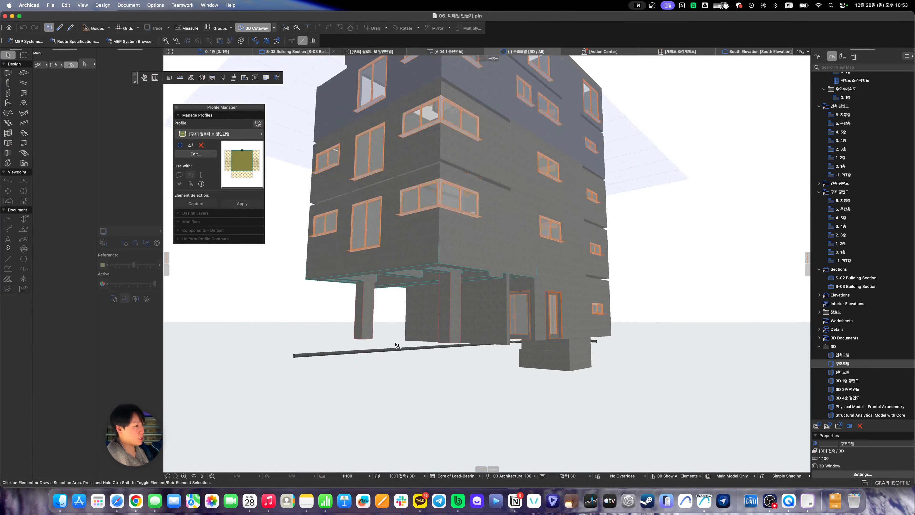
Select the waste water pipe routes under the building, check their layer in the selection settings, and deselect them
key("Escape")
left_click(365, 355)
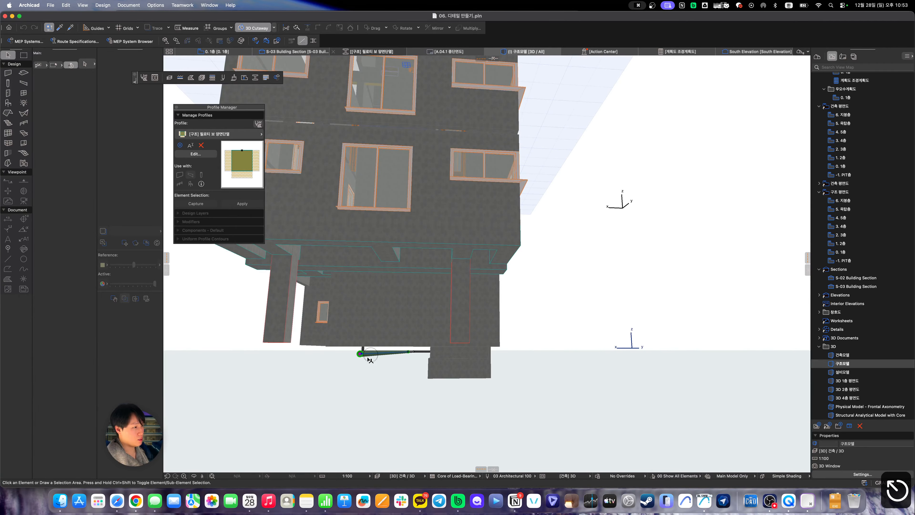
middle_click_drag(366, 355, 338, 383, "shift")
left_click(321, 373, "shift")
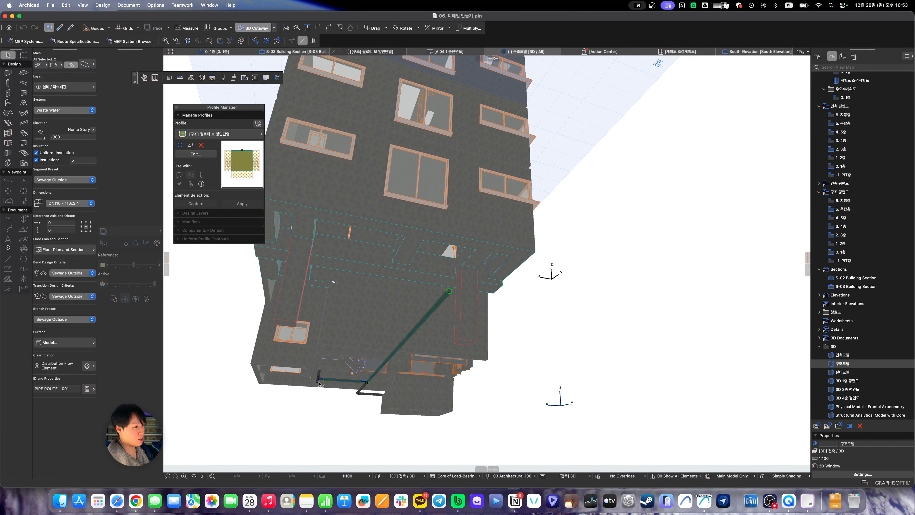
scroll(319, 383, "up", 8)
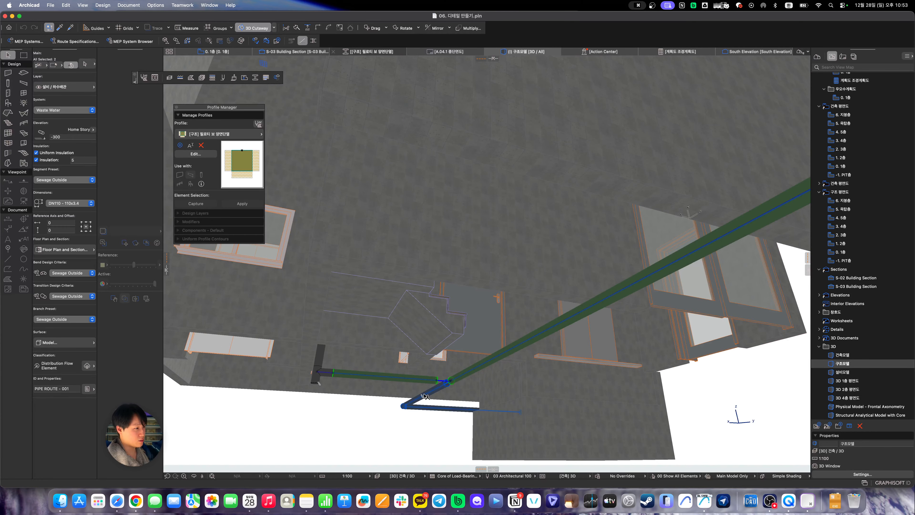
left_click(425, 395, "shift")
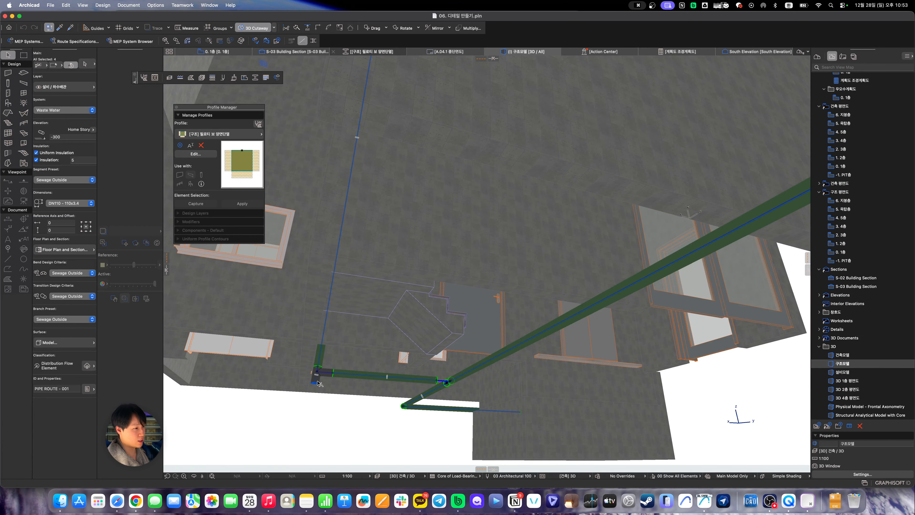
key("super+t")
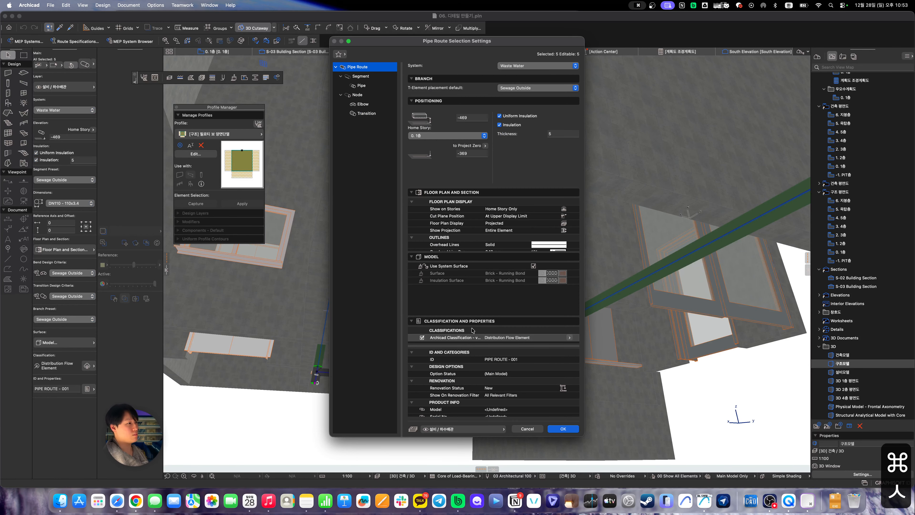
scroll(546, 383, "down", 2)
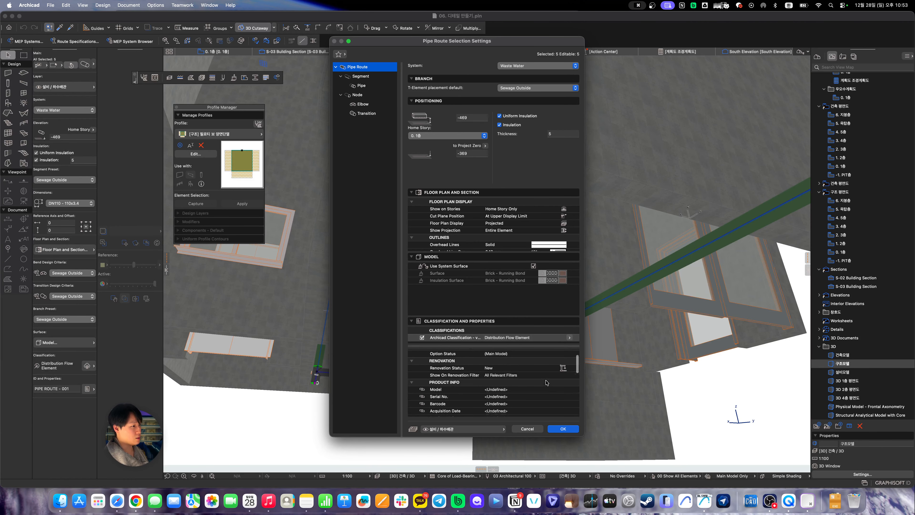
key("Escape")
scroll(517, 370, "down", 8)
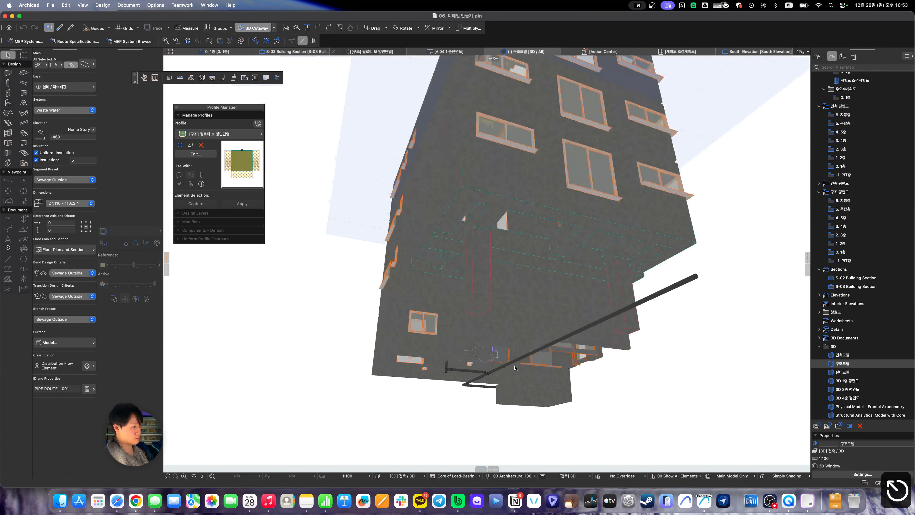
middle_click_drag(516, 369, 456, 396, "shift")
key("Escape")
Hide the 설비 / 하수배관 layer in the [3D] 건축 / 3D layer combination
key("super+l")
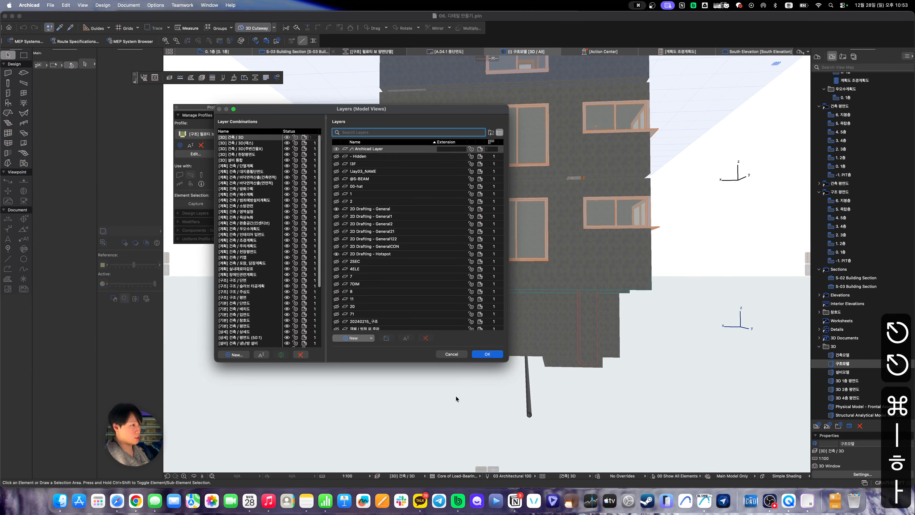
type("하수배관")
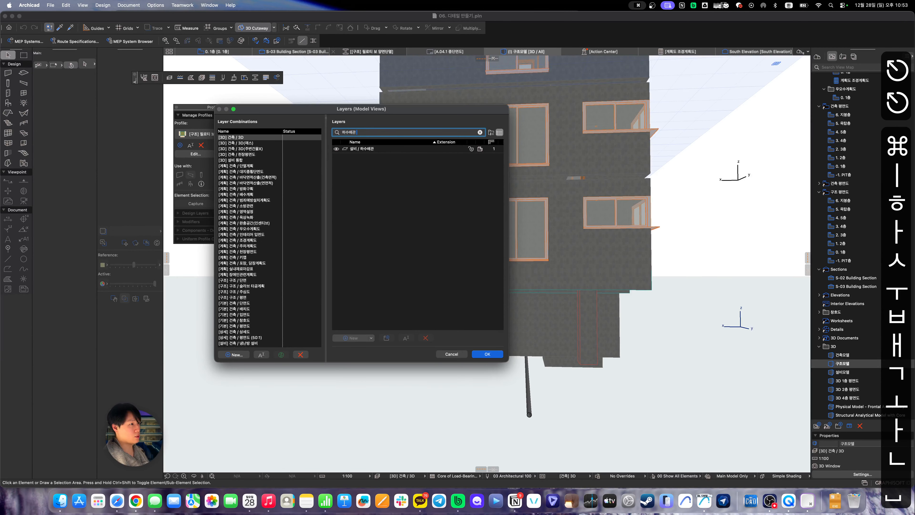
left_click(394, 151)
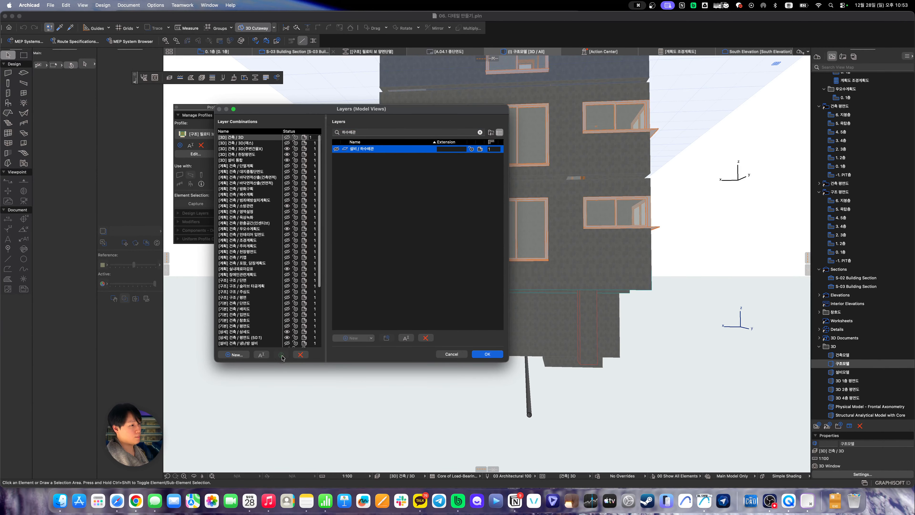
key("Return")
middle_click_drag(506, 378, 572, 333, "shift")
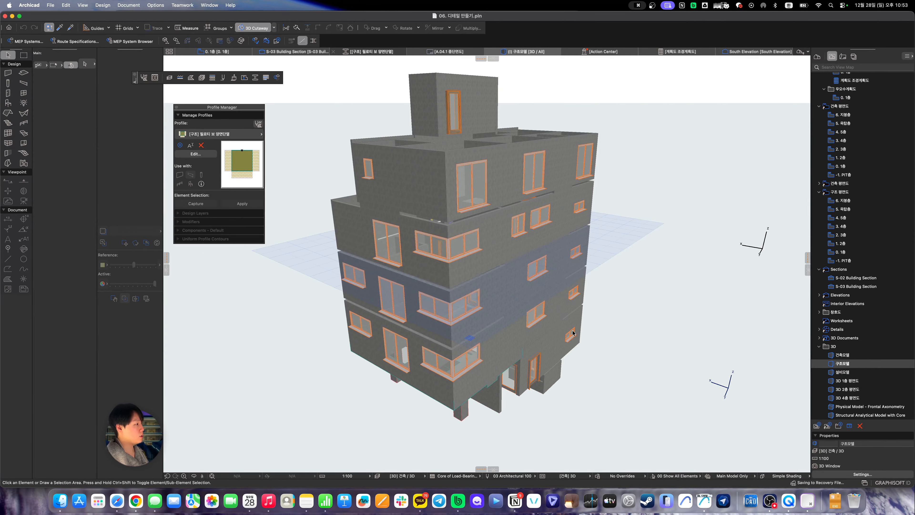
Reopen the 건축모델 view and use Find & Select to select all slabs containing the 철근콘크리트 building material
double_click(864, 356)
key("super+f")
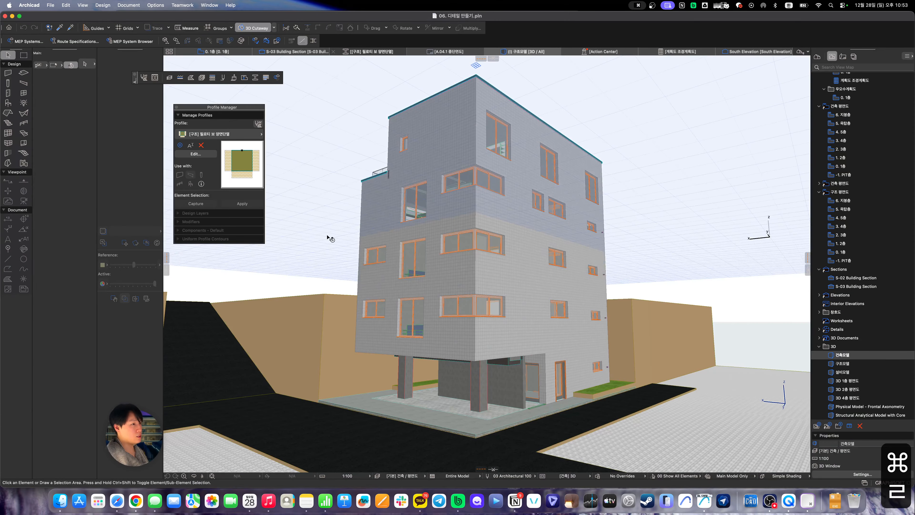
key("super+f")
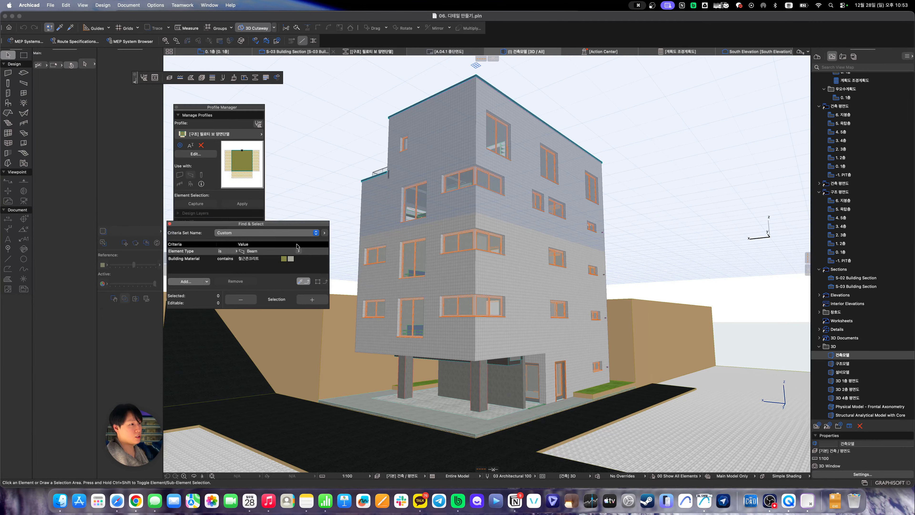
left_click(298, 251)
left_click(323, 309)
left_click(325, 301)
Set the selected slabs' structural function to Load-Bearing Element, and deselect them
key("super+t")
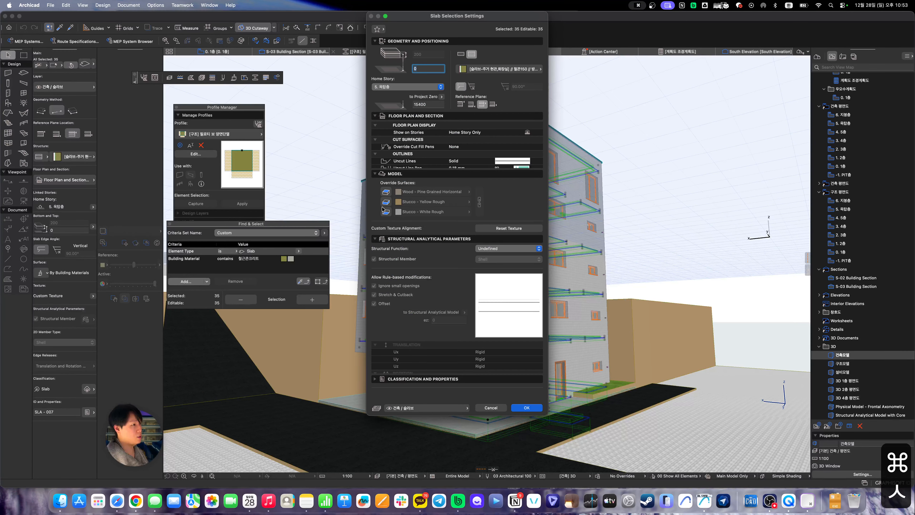
left_click(508, 248)
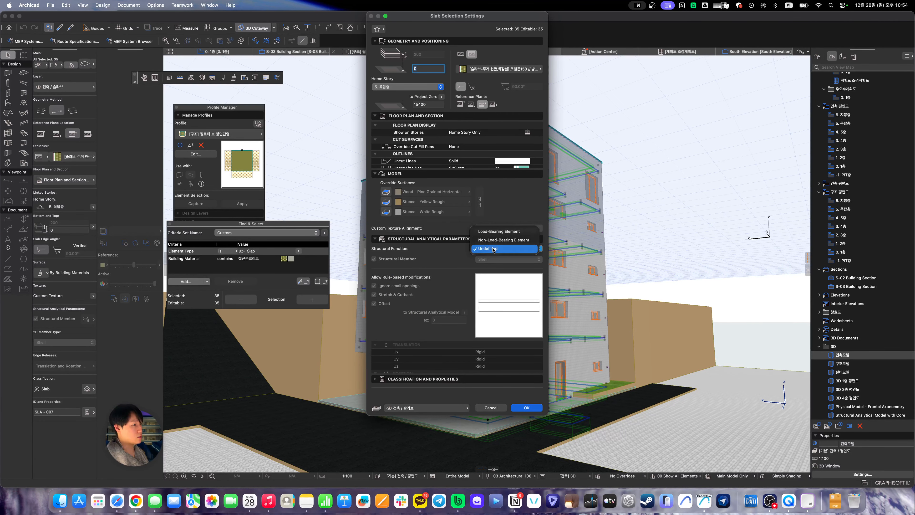
left_click(501, 232)
left_click(526, 408)
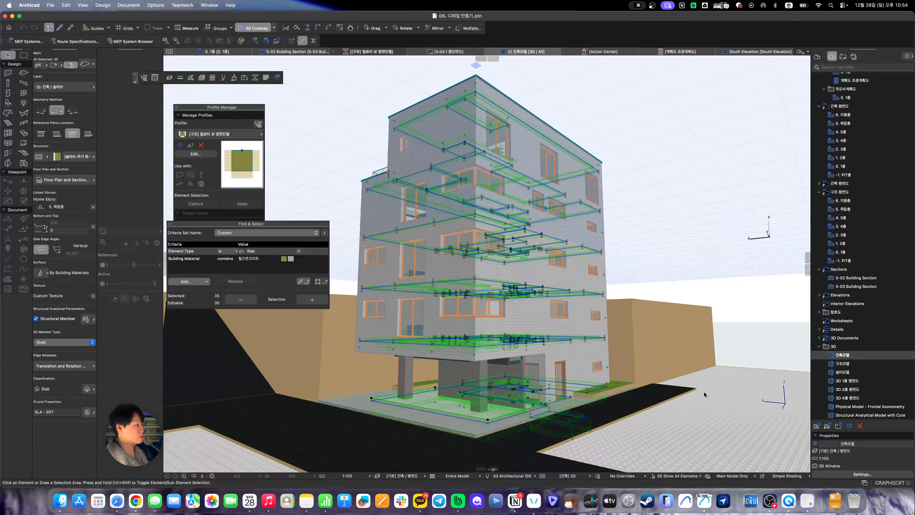
key("Escape")
Reopen the 구조모델 view, examine the slabs in 3D, and check the view's settings without changing them
left_click(855, 364)
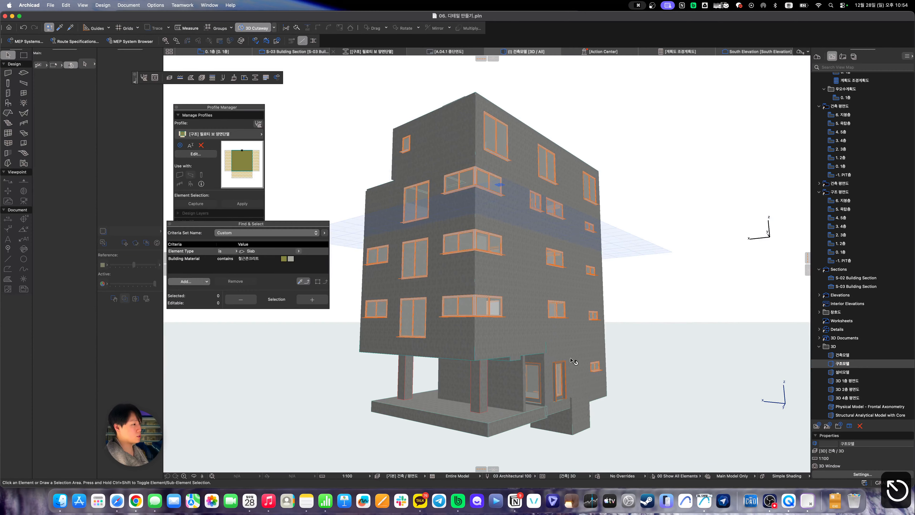
middle_click_drag(573, 361, 575, 457, "shift")
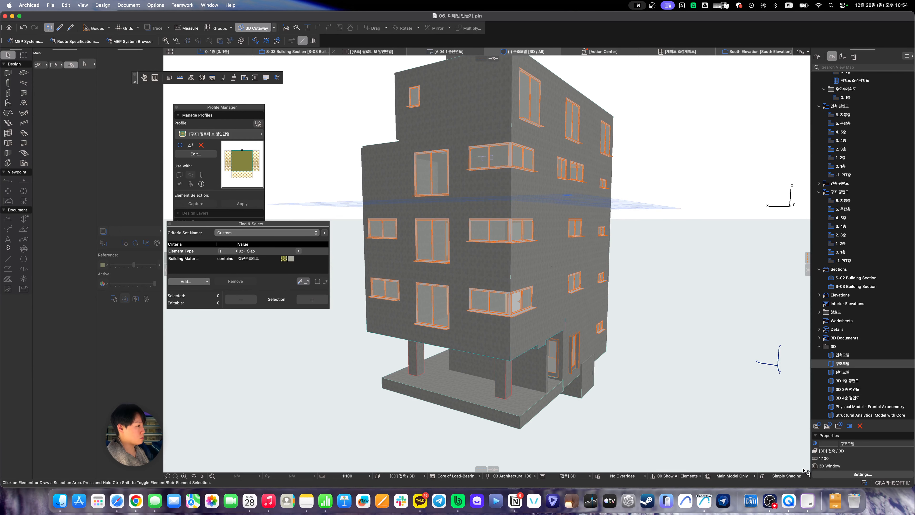
left_click(827, 475)
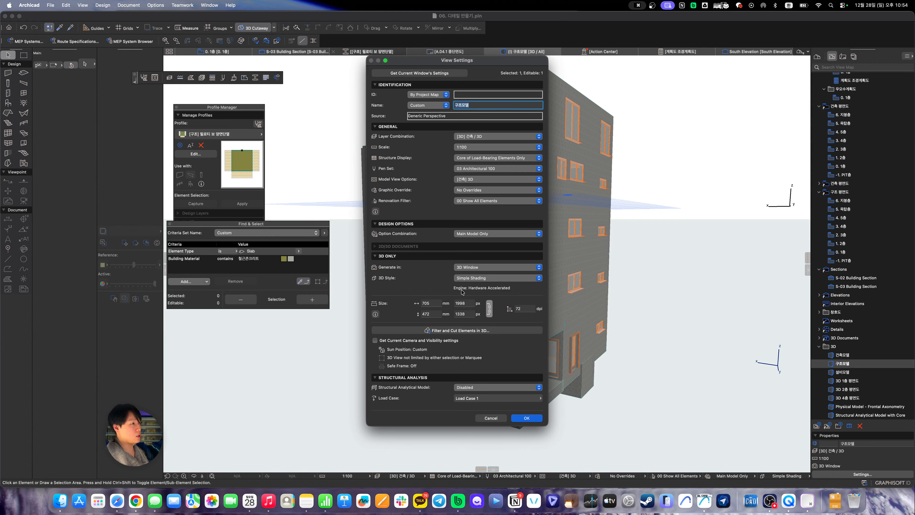
key("Escape")
Create a new model view option combination named [구조] 3D from the current [건축] 3D combination
key("super+shift+m")
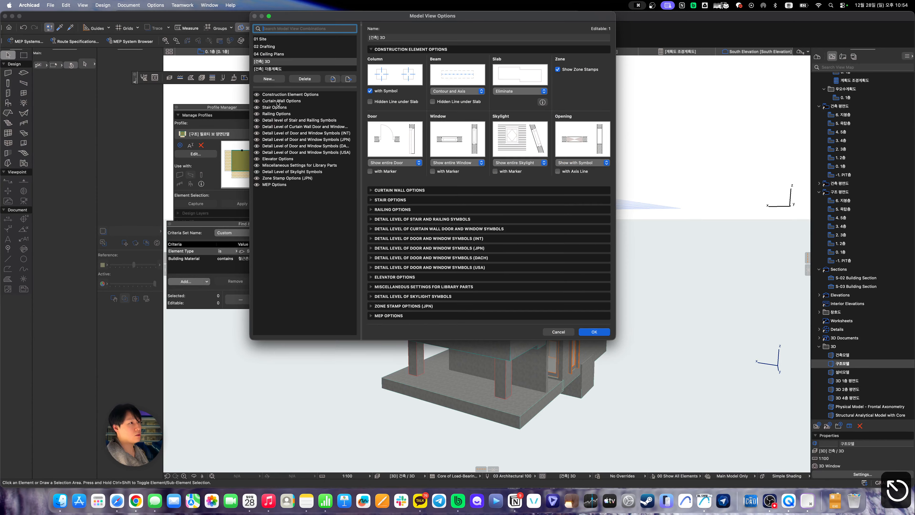
left_click(269, 79)
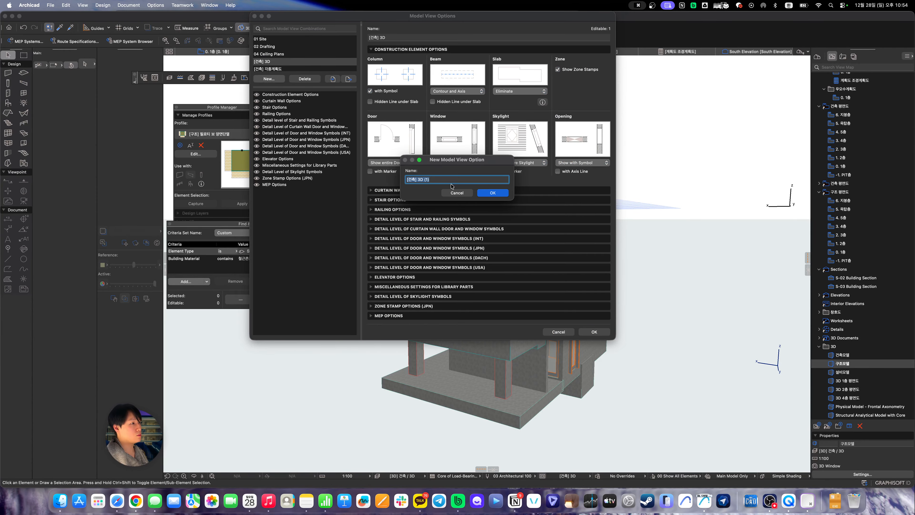
key("BackSpace")
key("BackSpace")
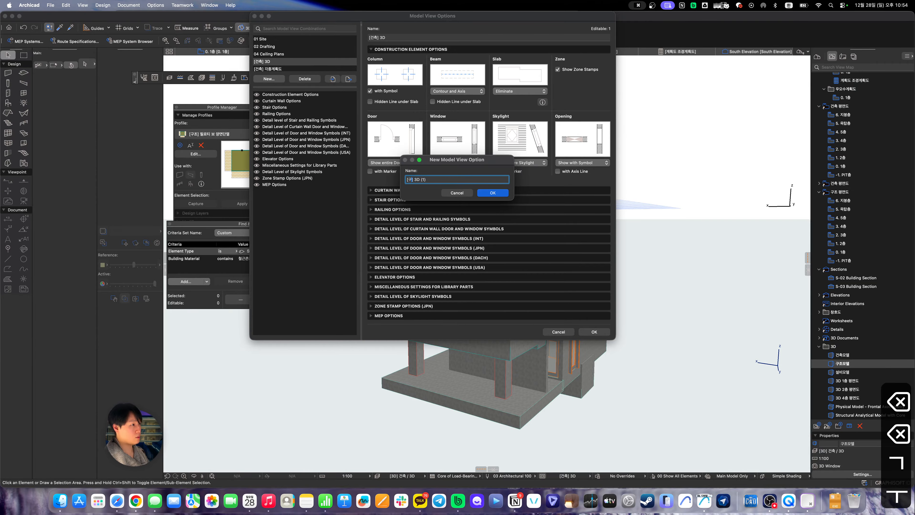
type("구조")
key("Right")
key("shift+Right")
key("shift+Right")
key("shift+Right")
key("shift+Right")
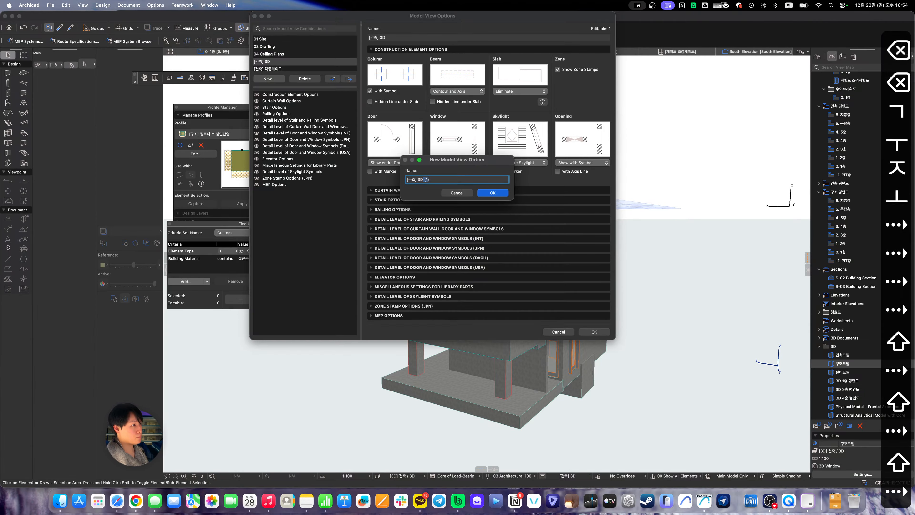
key("BackSpace")
key("Return")
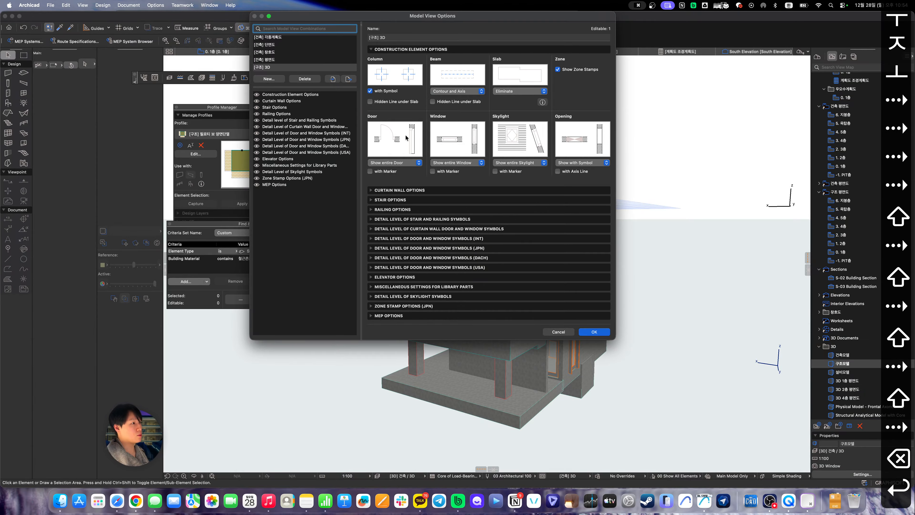
Set both doors and windows to Show Opening only in the [구조] 3D combination and apply it
left_click(394, 163)
left_click(393, 171)
left_click(454, 163)
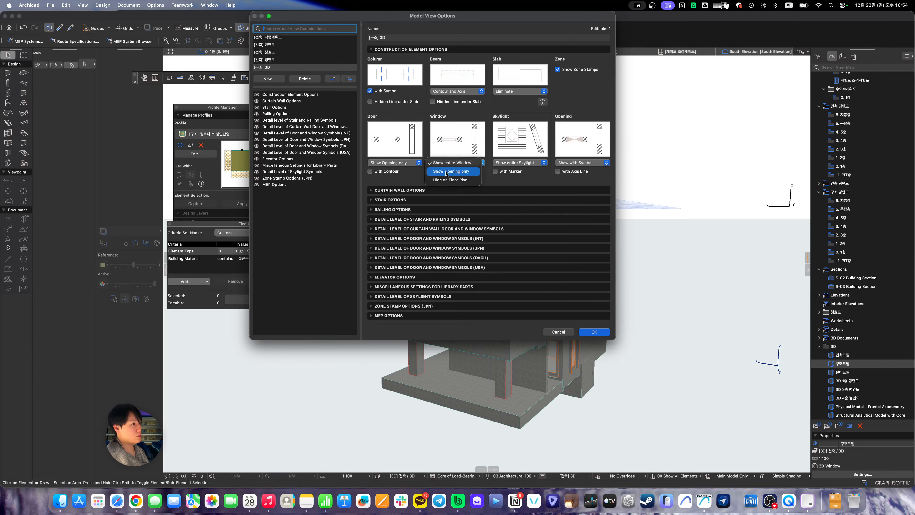
left_click(447, 171)
left_click(595, 332)
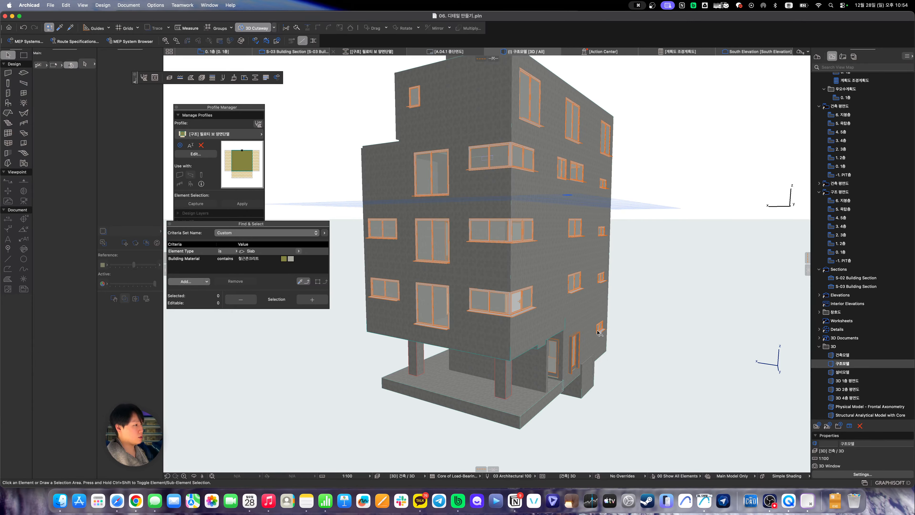
Reopen the 구조모델 view and examine the door and window display options of the [건축] 3D model view combination
left_click(868, 364)
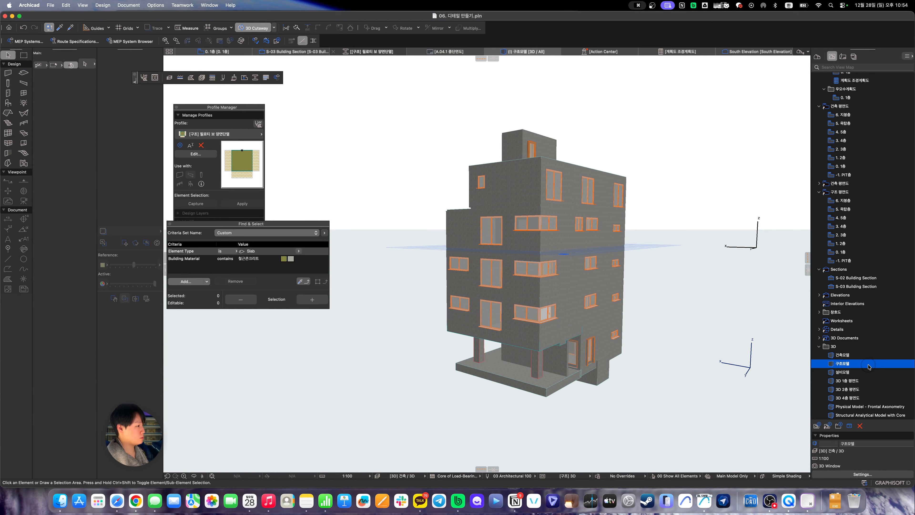
double_click(868, 364)
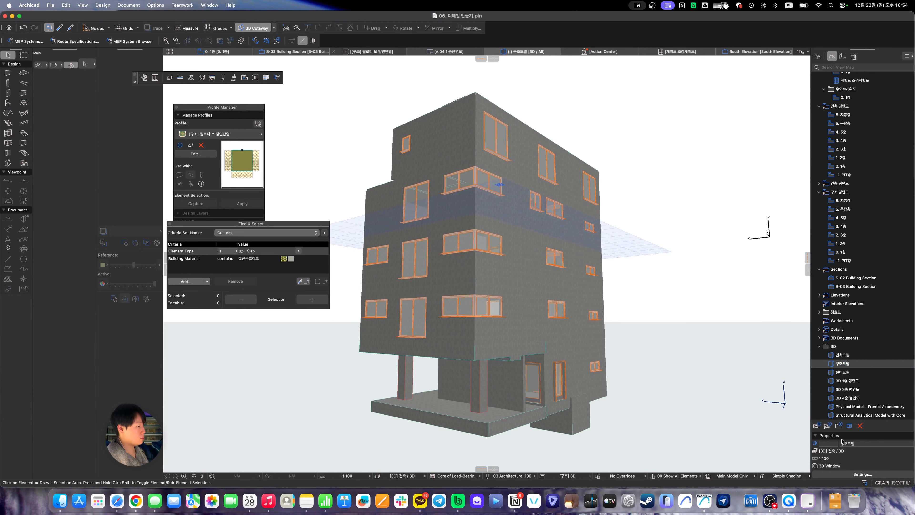
left_click(542, 476)
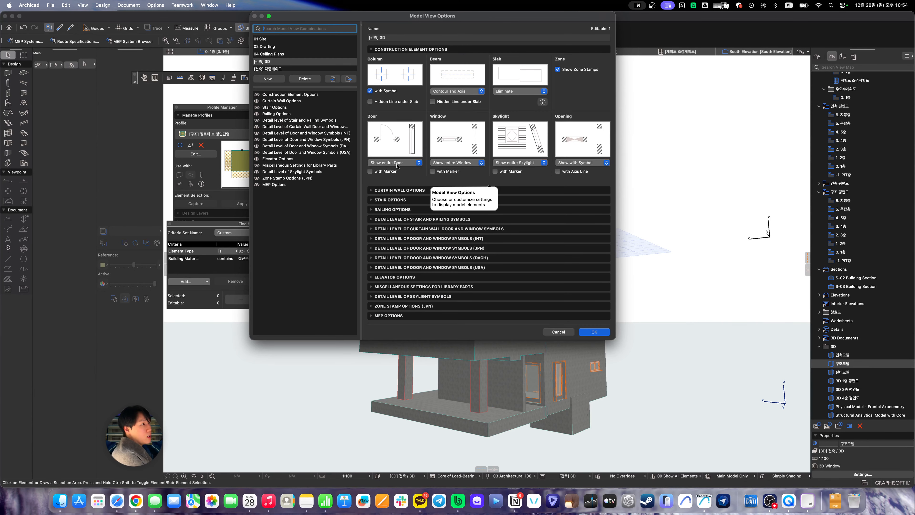
left_click(419, 162)
left_click(433, 177)
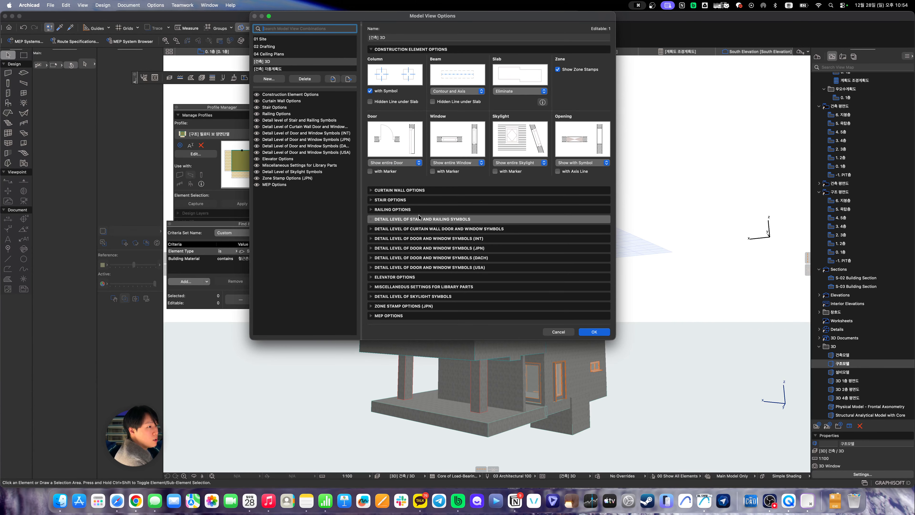
left_click(408, 239)
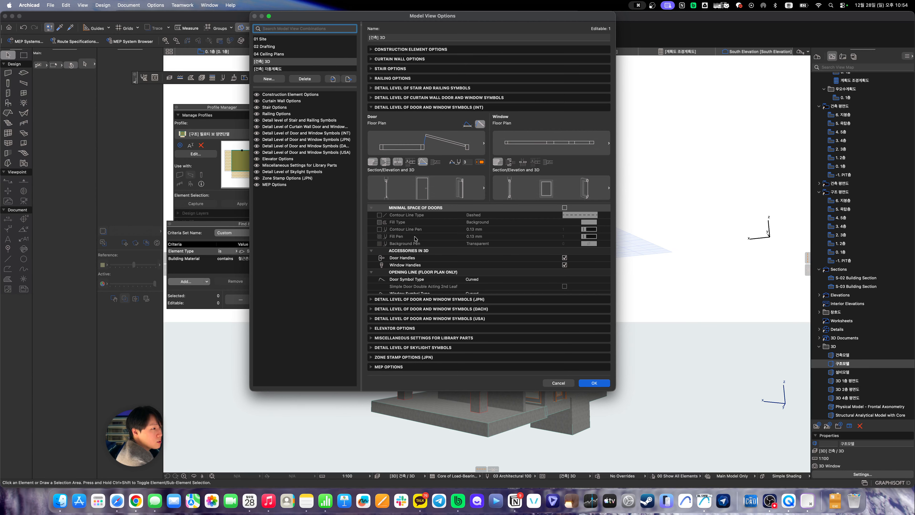
left_click(423, 192)
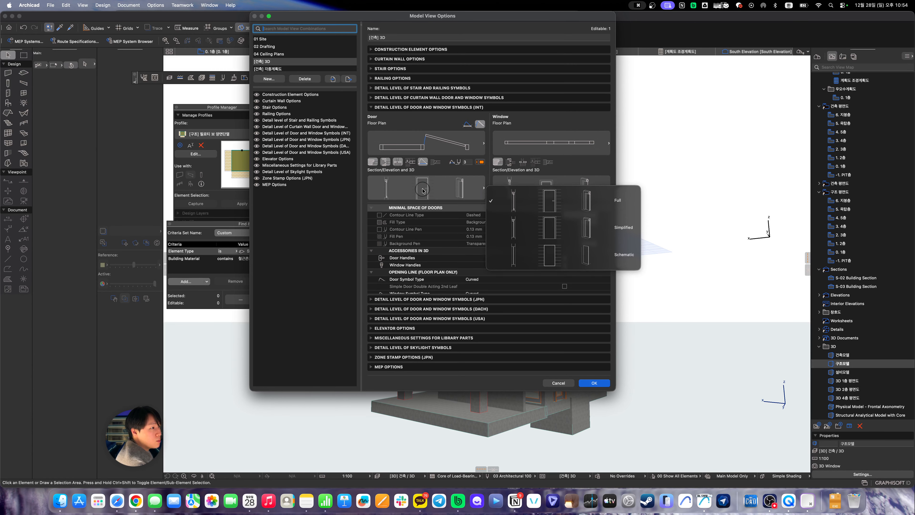
left_click(448, 190)
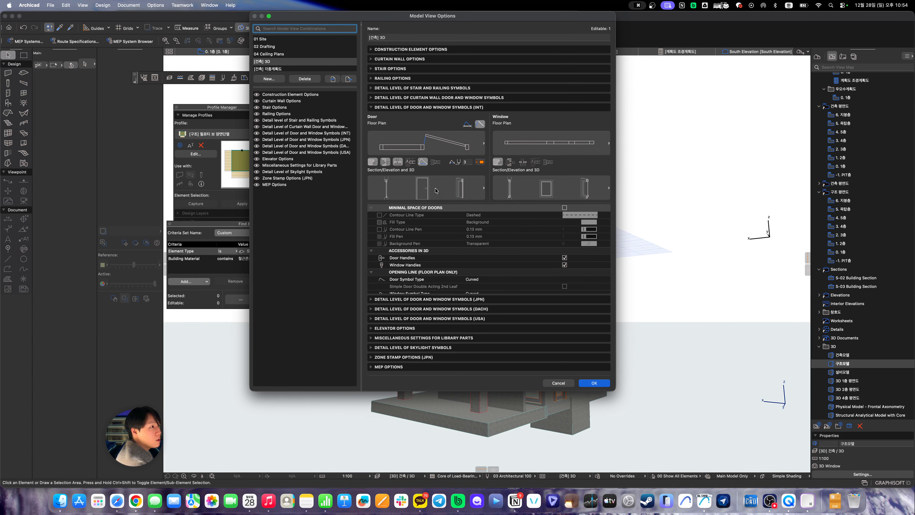
left_click(411, 49)
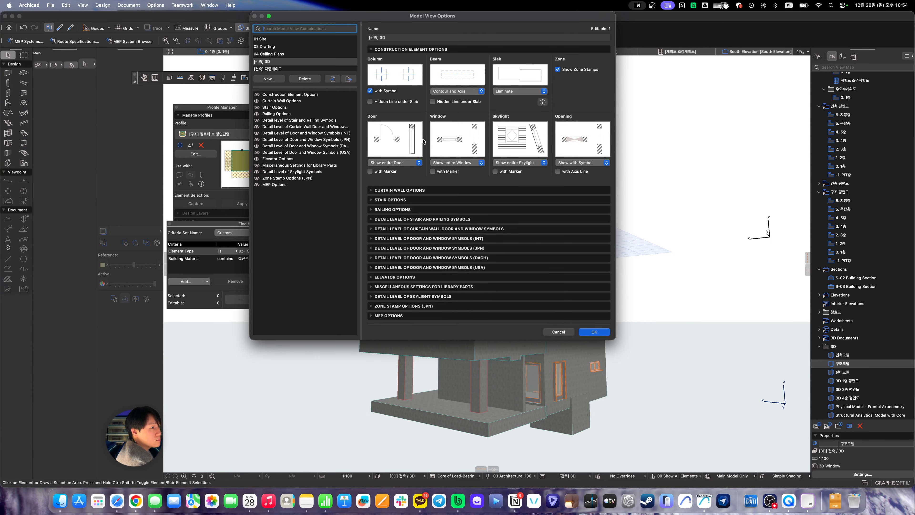
left_click(407, 165)
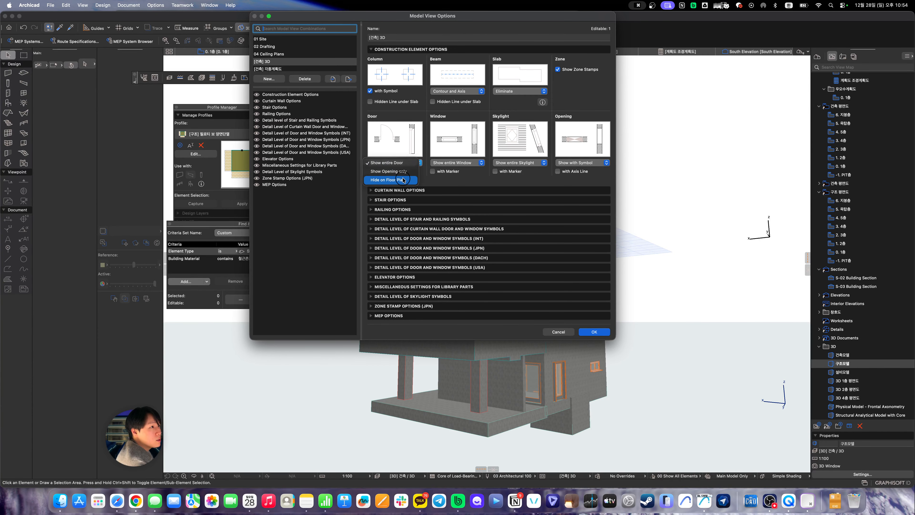
key("Escape")
scroll(280, 63, "down", 3)
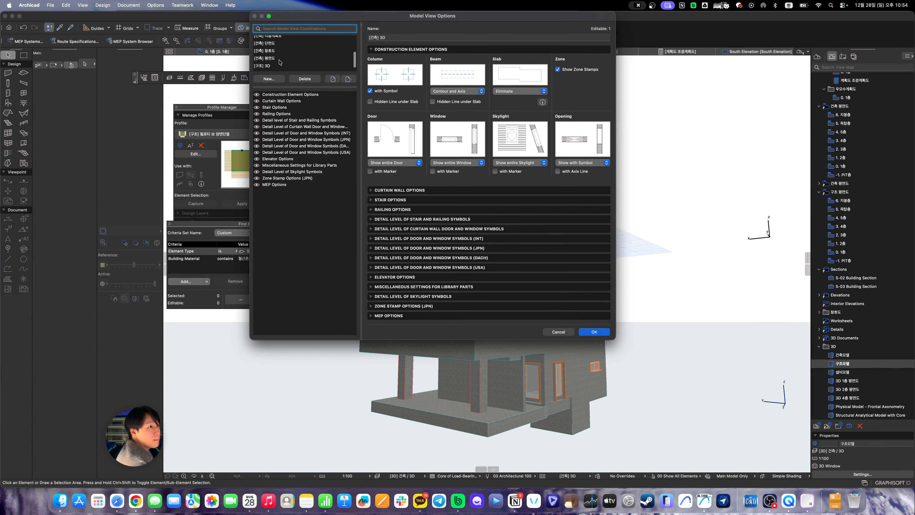
In the [구조] 3D combination, set the INT door and window detail level for Section/Elevation and 3D to Schematic
left_click(277, 66)
left_click(405, 162)
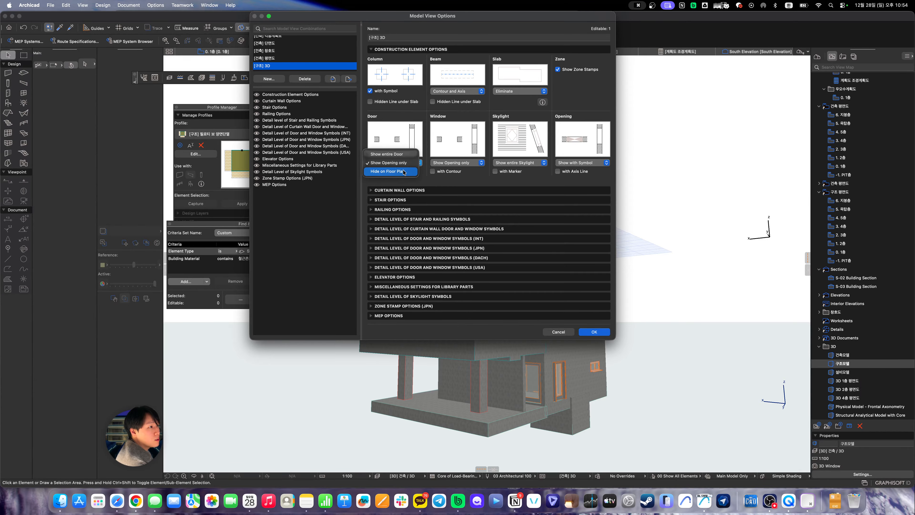
left_click(471, 183)
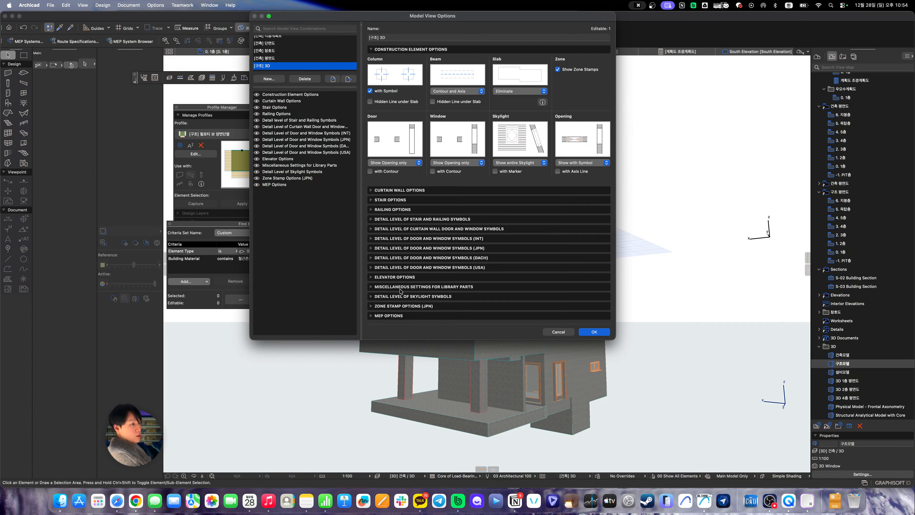
left_click(374, 240)
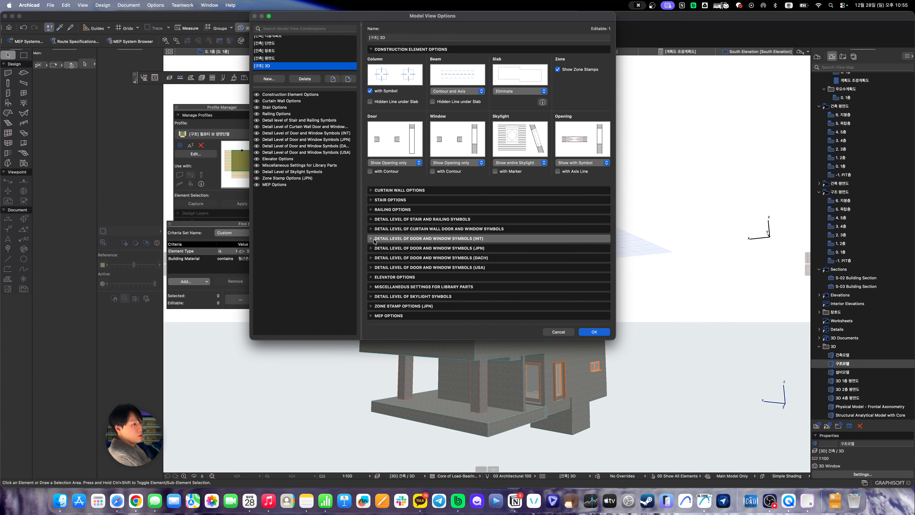
left_click(374, 239)
left_click(483, 188)
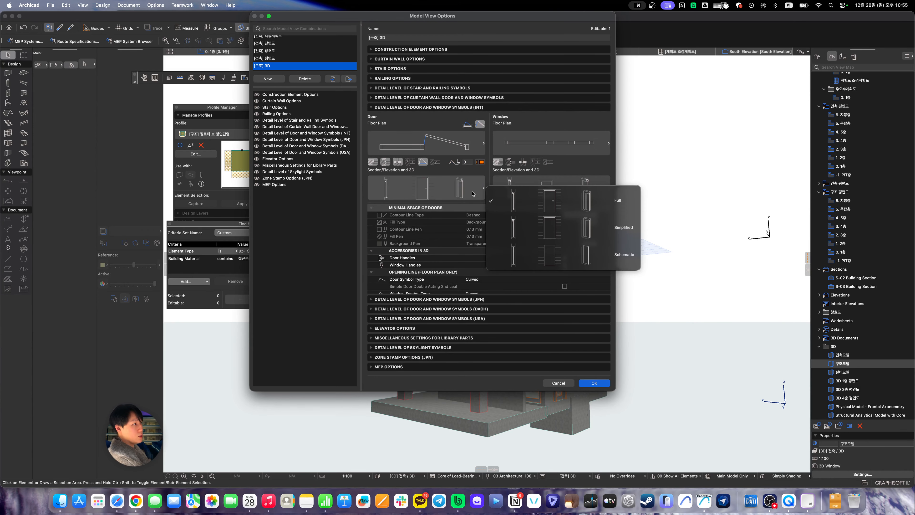
left_click(533, 252)
left_click(576, 189)
left_click(625, 248)
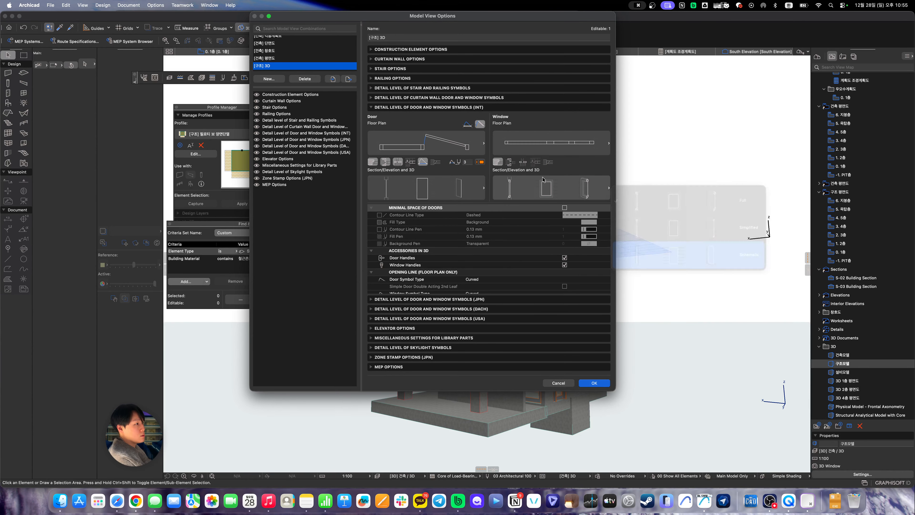
Turn off the enabled floor plan symbol details for INT doors and windows, and apply the model view options
left_click(373, 163)
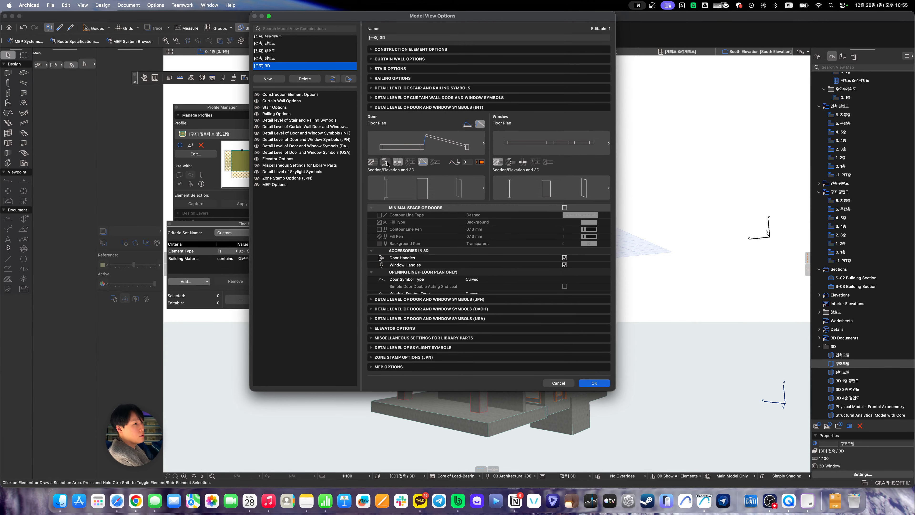
left_click(387, 163)
left_click(398, 163)
left_click(423, 163)
left_click(501, 163)
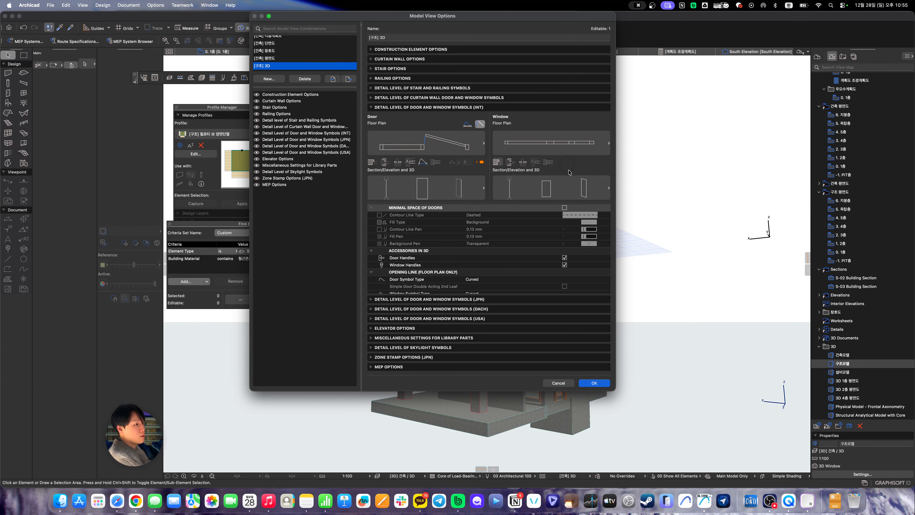
left_click(594, 383)
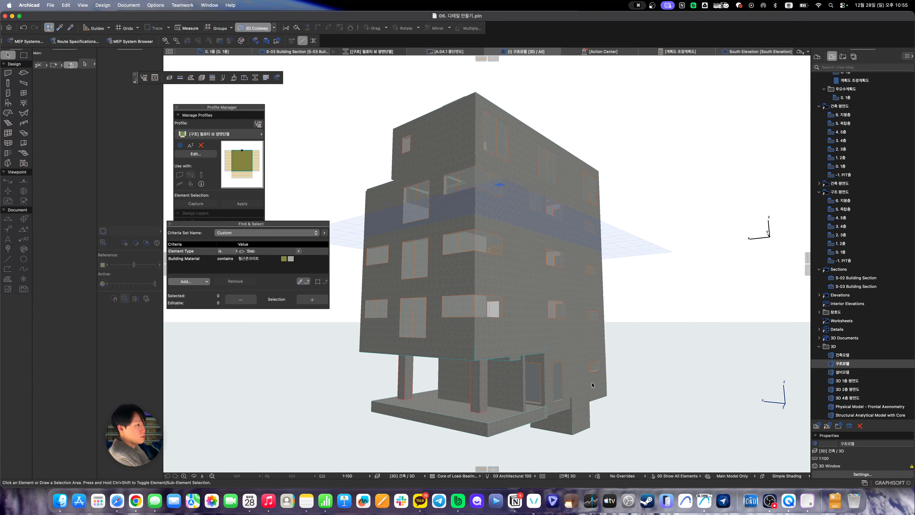
Reopen the 구조모델 view and set its Model View Options to [구조] 3D in the view settings
middle_click_drag(530, 343, 677, 396, "shift")
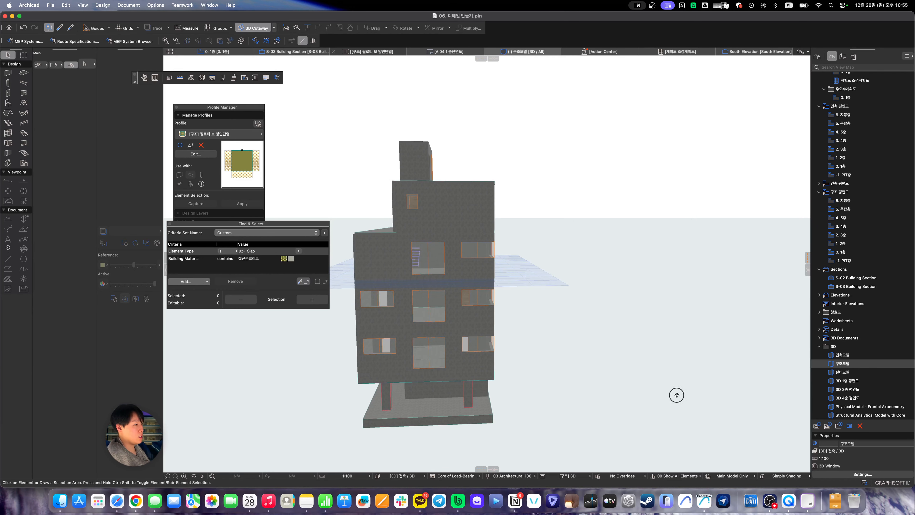
scroll(423, 355, "up", 5)
middle_click_drag(423, 355, 702, 375, "shift")
double_click(843, 363)
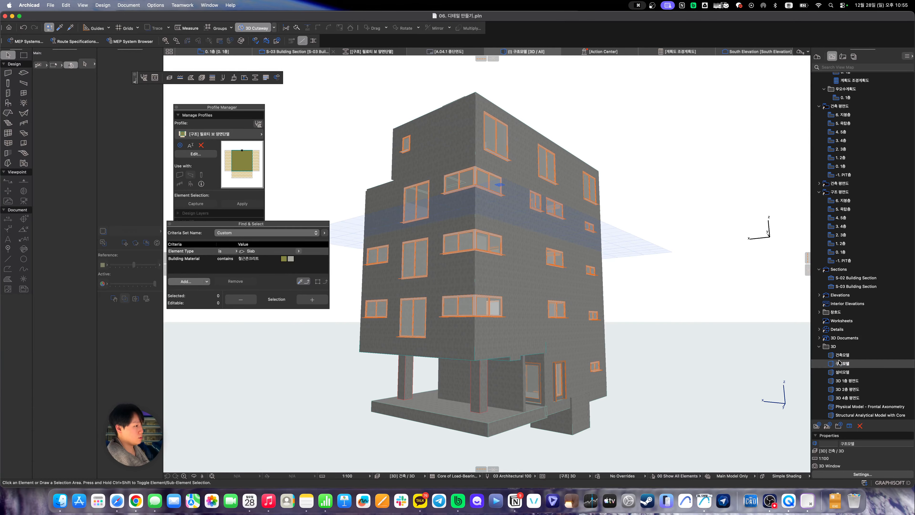
left_click(846, 475)
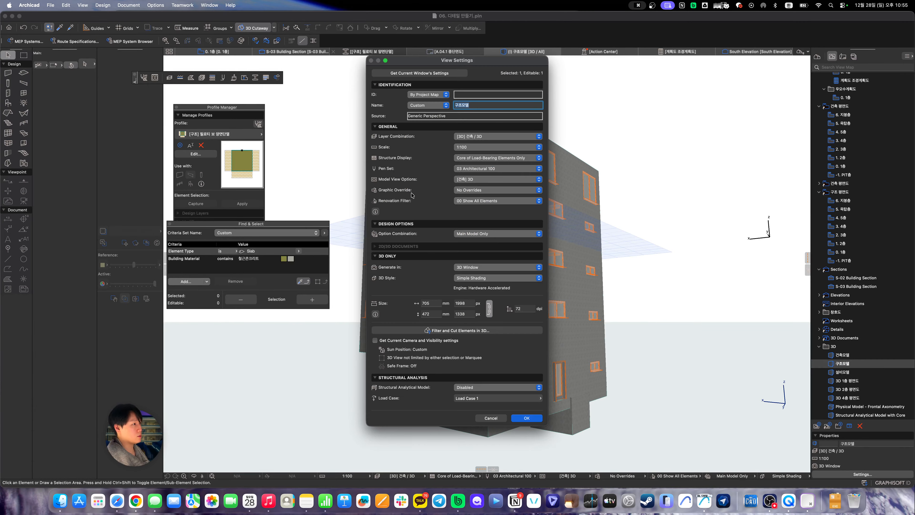
left_click(483, 179)
left_click(483, 205)
left_click(526, 417)
Create a new graphic override combination named [구조] 3D
scroll(565, 334, "up", 5)
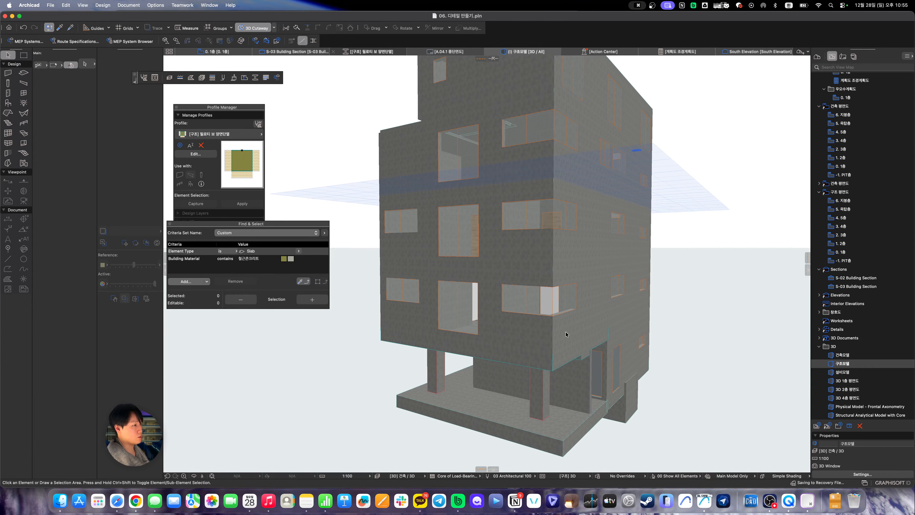
scroll(566, 334, "down", 6)
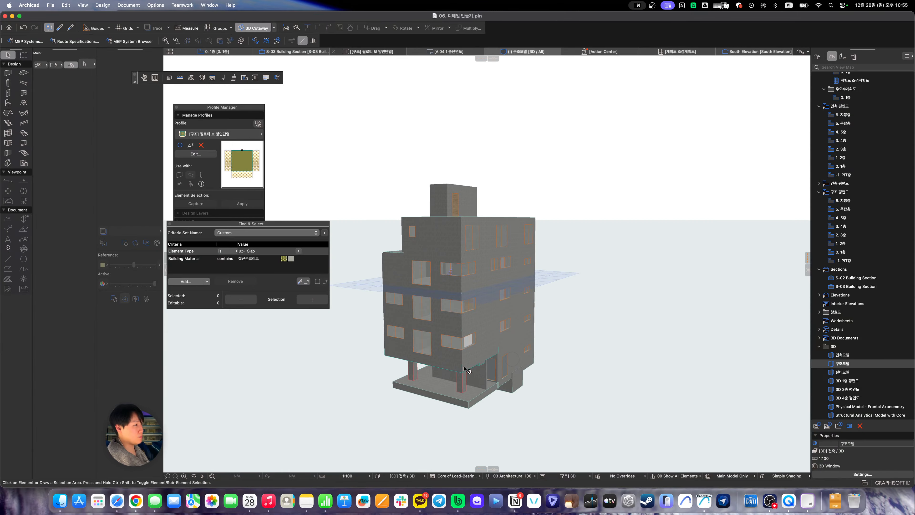
scroll(467, 370, "up", 3)
left_click_drag(467, 370, 457, 350)
left_click(598, 476)
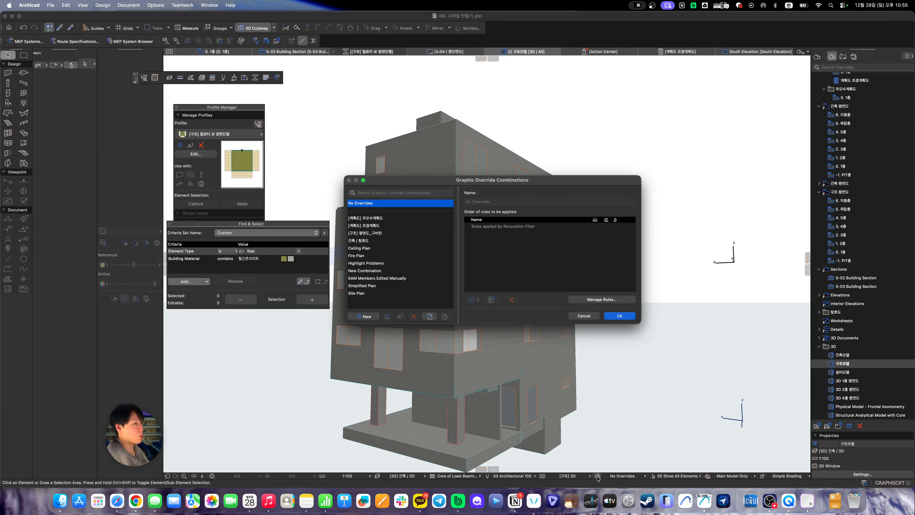
left_click(365, 316)
type("[구조]")
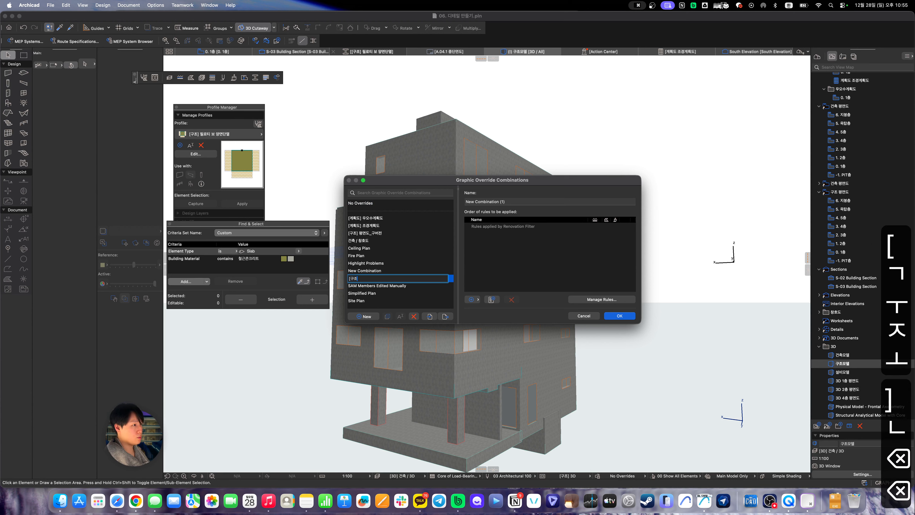
key("BackSpace")
type("] 3")
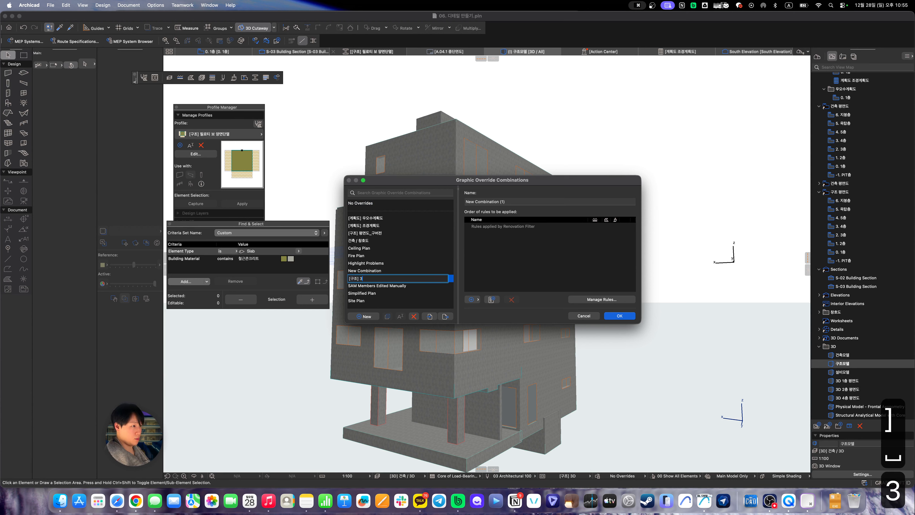
key("BackSpace")
type("3D")
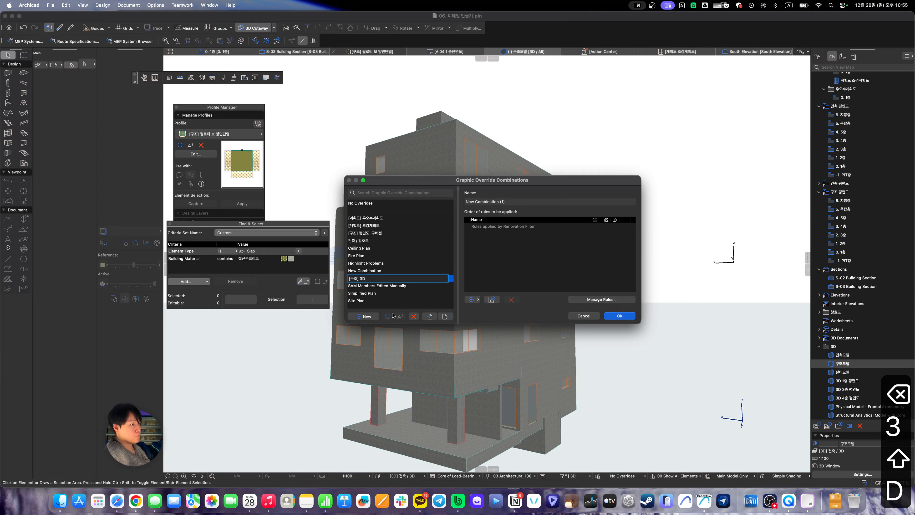
key("Return")
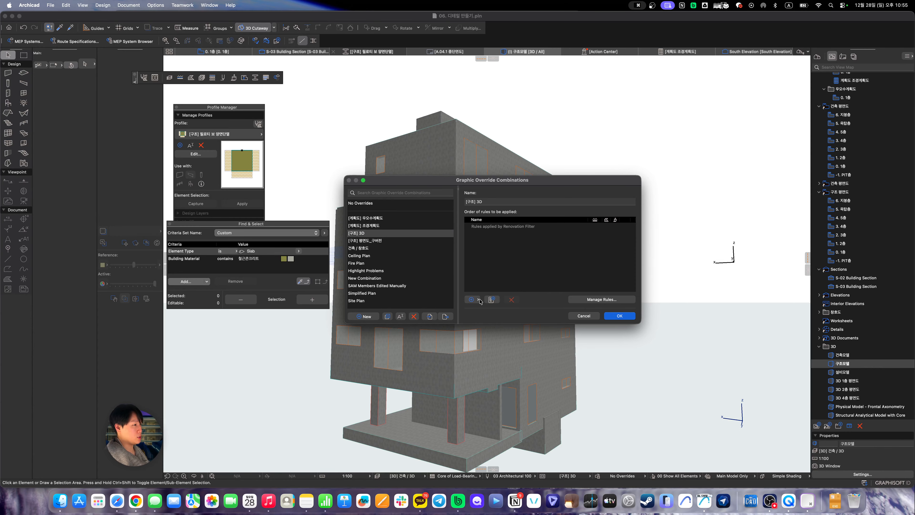
Add a new graphic override rule group named 구조모델 at the end of the rule list
left_click(577, 300)
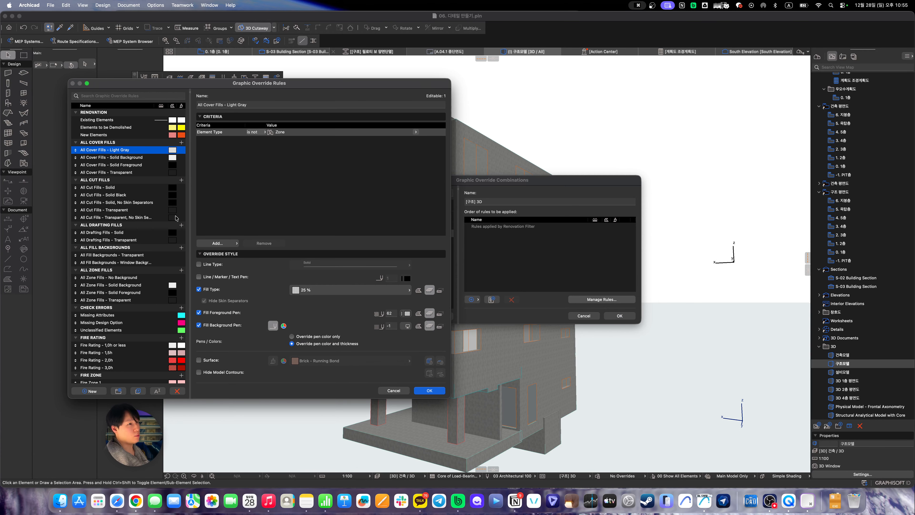
scroll(131, 284, "down", 10)
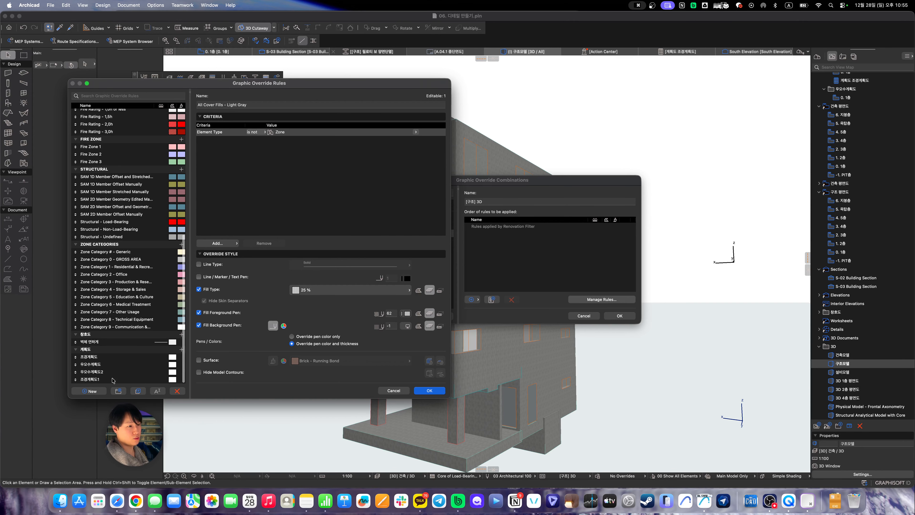
left_click(119, 391)
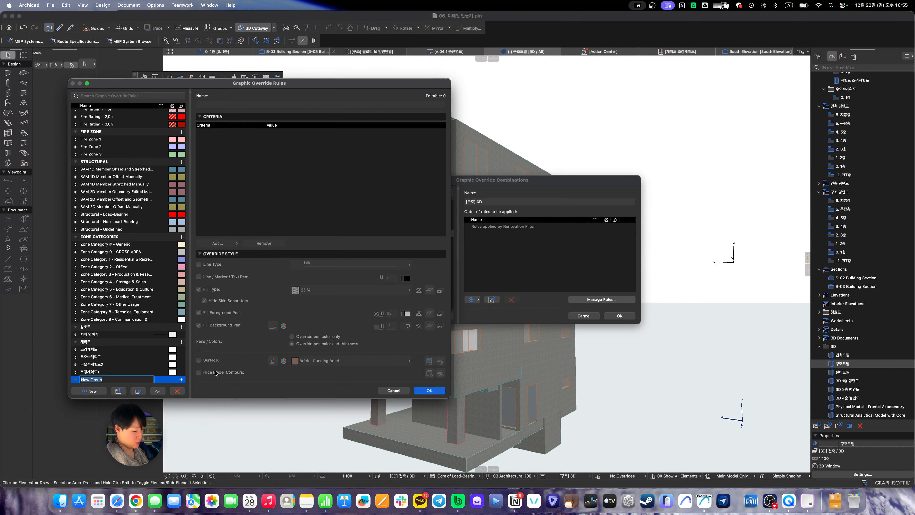
type("rnwh")
key("BackSpace")
key("BackSpace")
key("BackSpace")
key("BackSpace")
type("구조모")
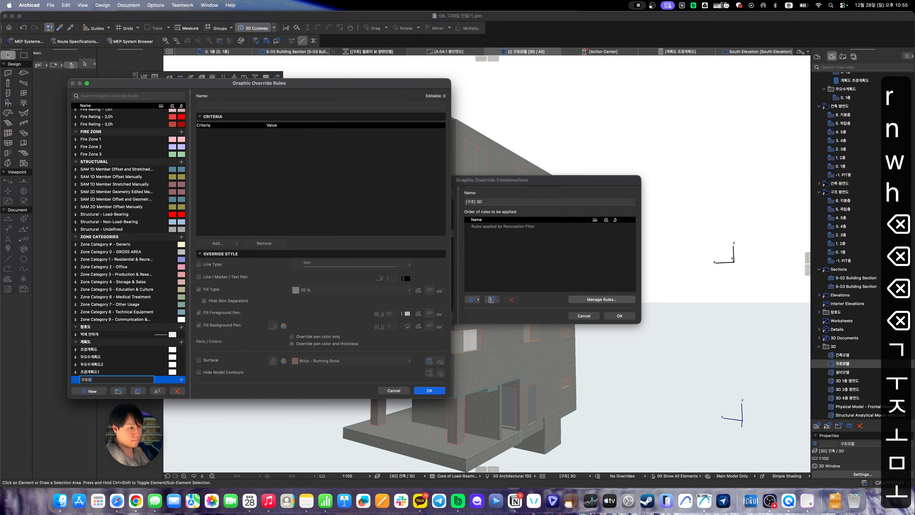
type("델")
key("Return")
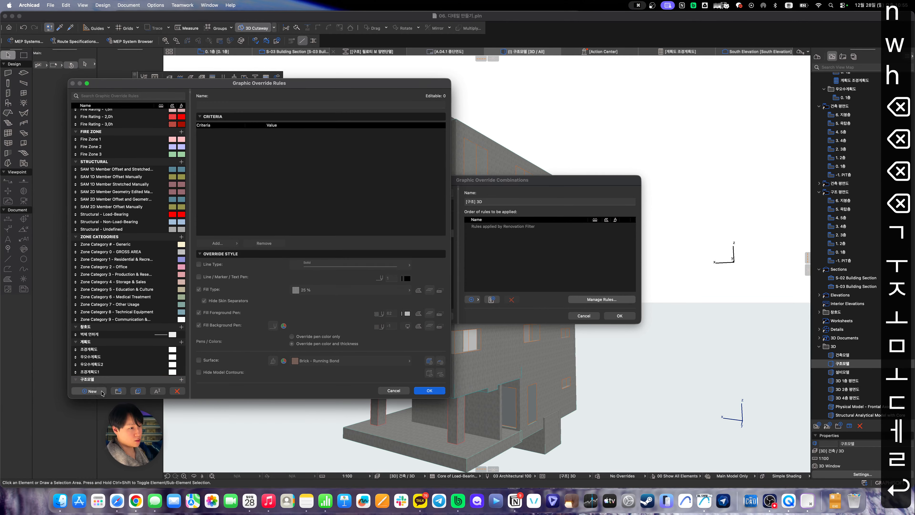
Create a rule in the 구조모델 group with Element Type set to Wall, and enable its Surface override
left_click(102, 393)
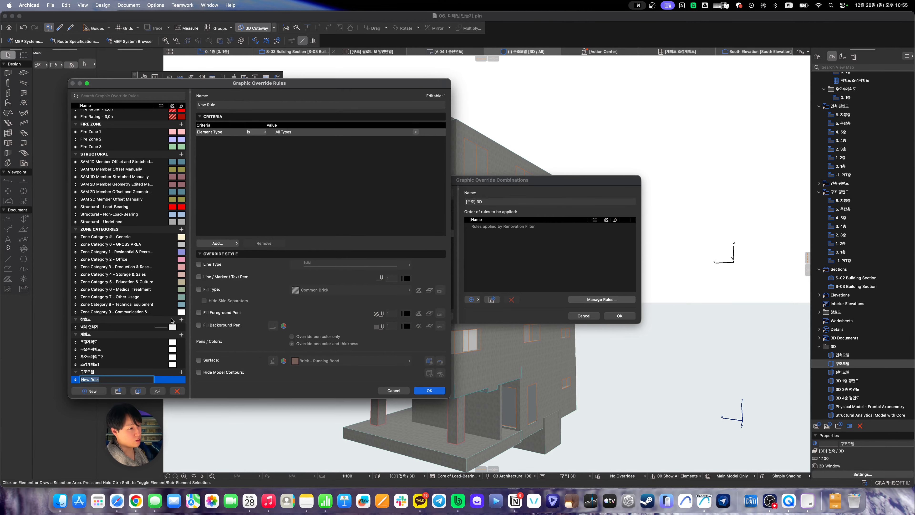
left_click(416, 133)
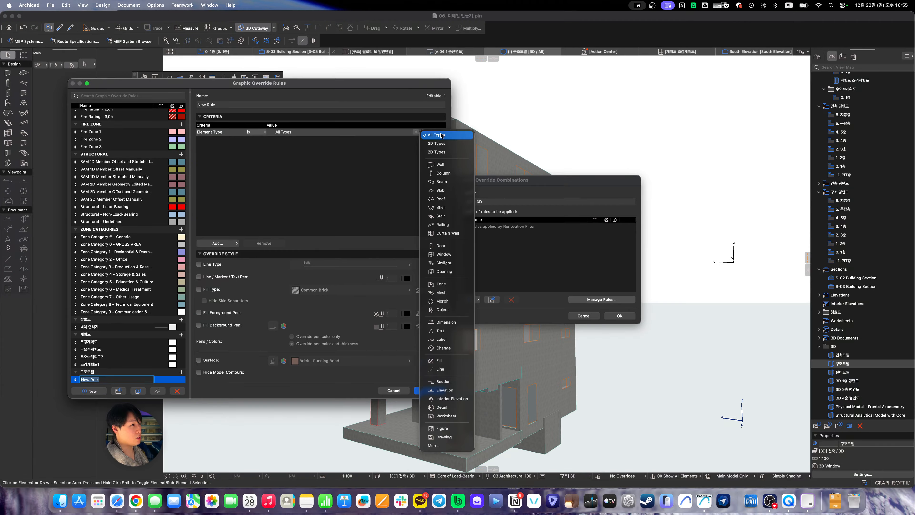
left_click(446, 166)
left_click(317, 192)
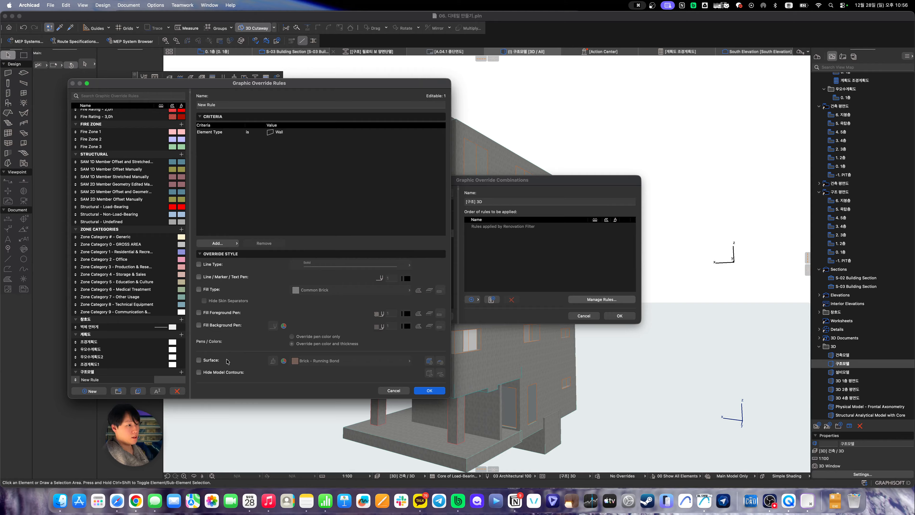
left_click(214, 361)
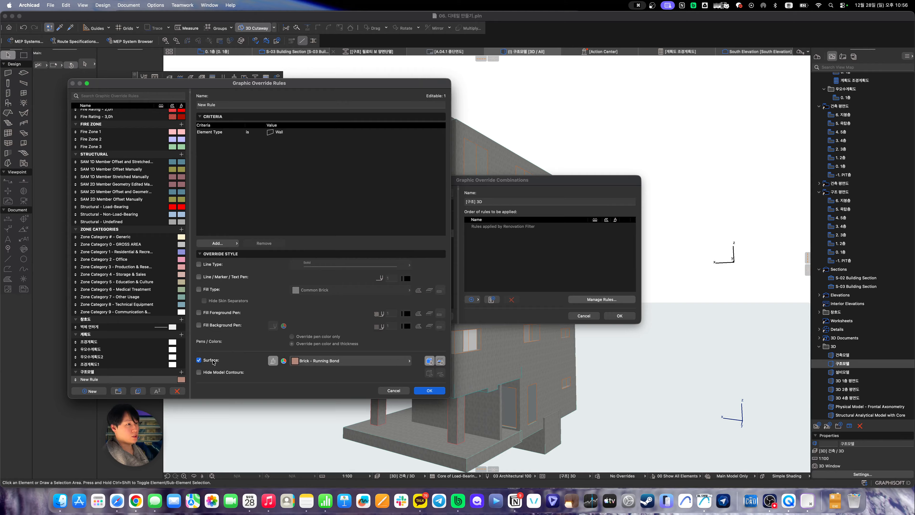
left_click(231, 135)
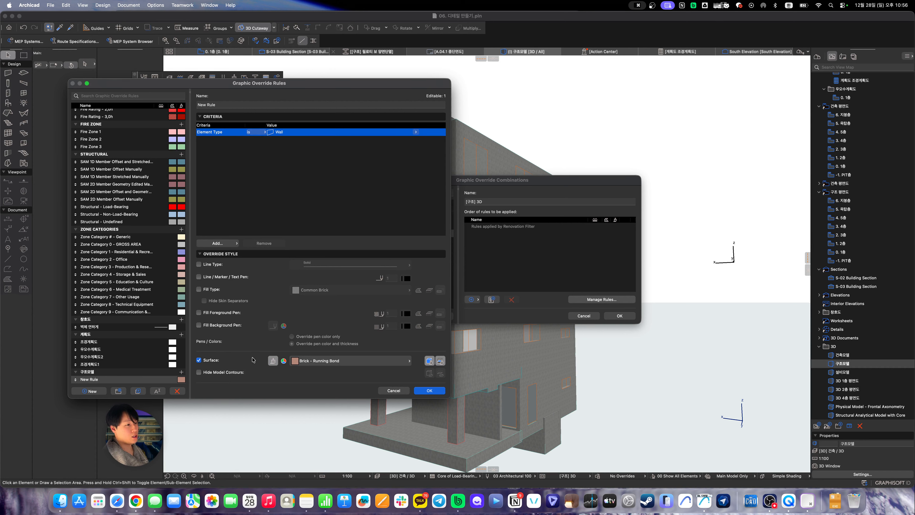
Override the wall rule's surface with the custom grey pencil colour 마그네슘 at a transmittance of 50, and save the rule
left_click(285, 362)
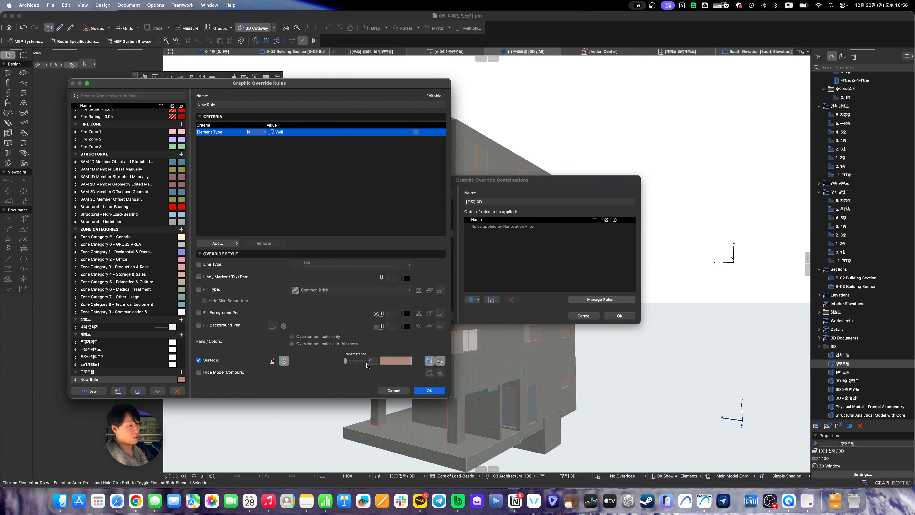
left_click(394, 361)
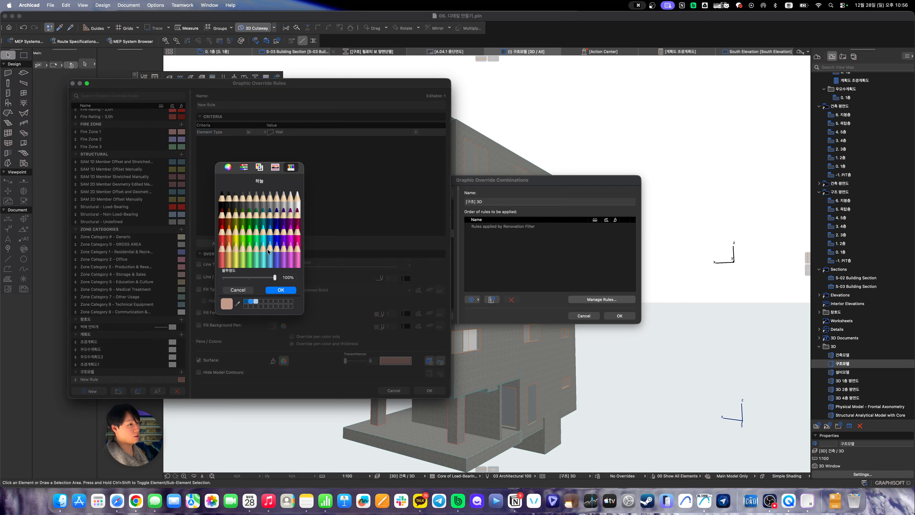
left_click(277, 202)
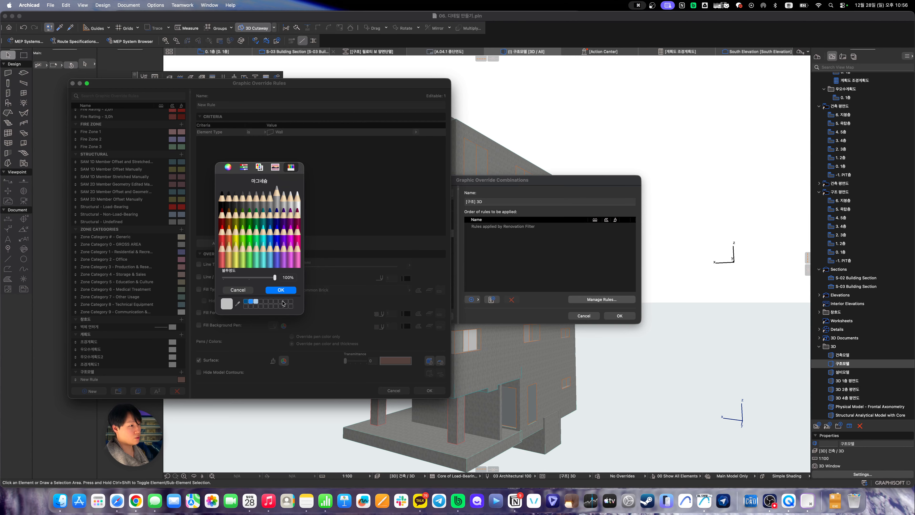
left_click(280, 289)
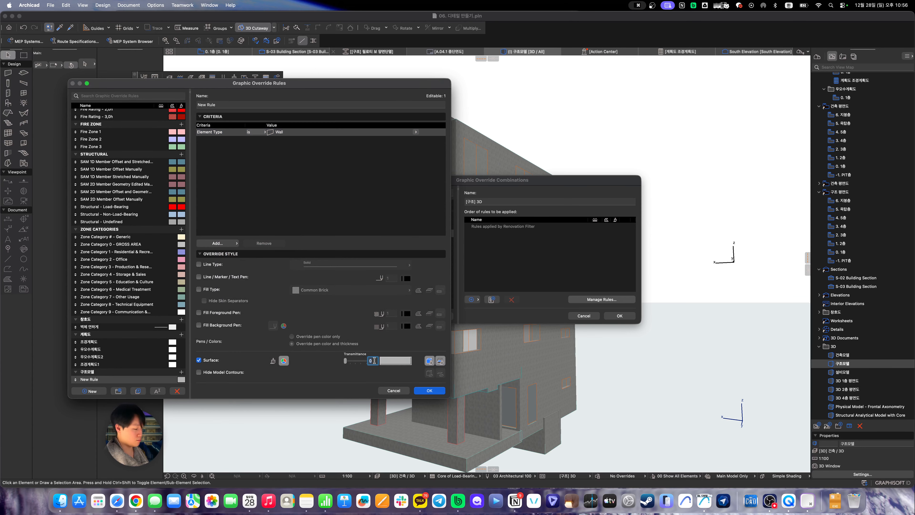
type("50")
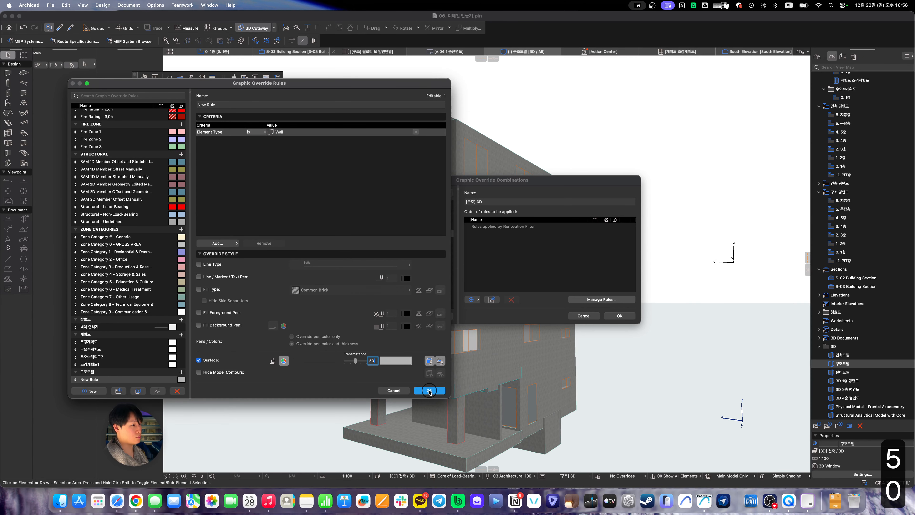
left_click(429, 391)
Add the wall rule to the [구조] 3D combination, rename the rule [구조] 벽, and apply the combination to the model
left_click(480, 301)
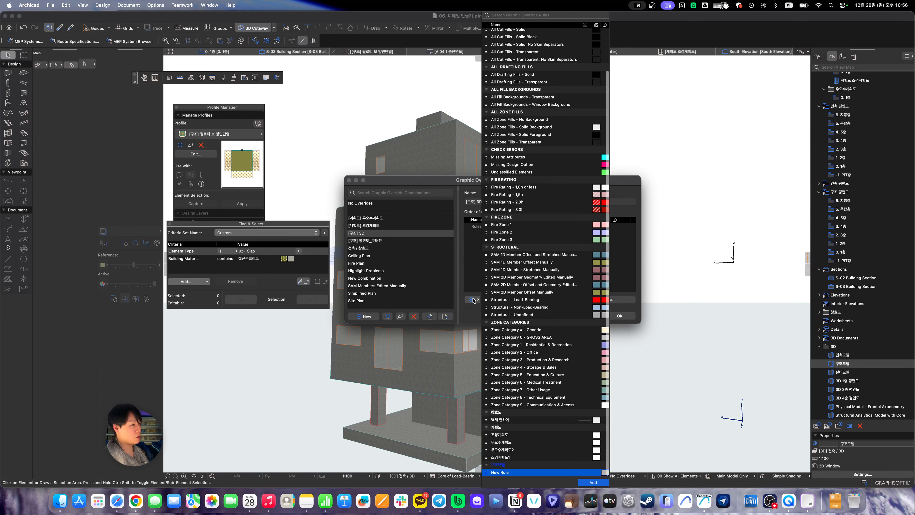
left_click(593, 481)
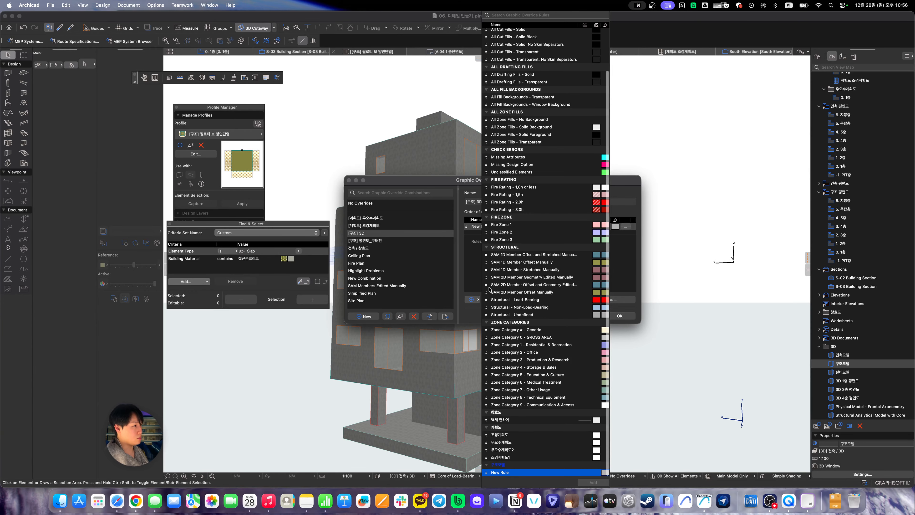
left_click(601, 299)
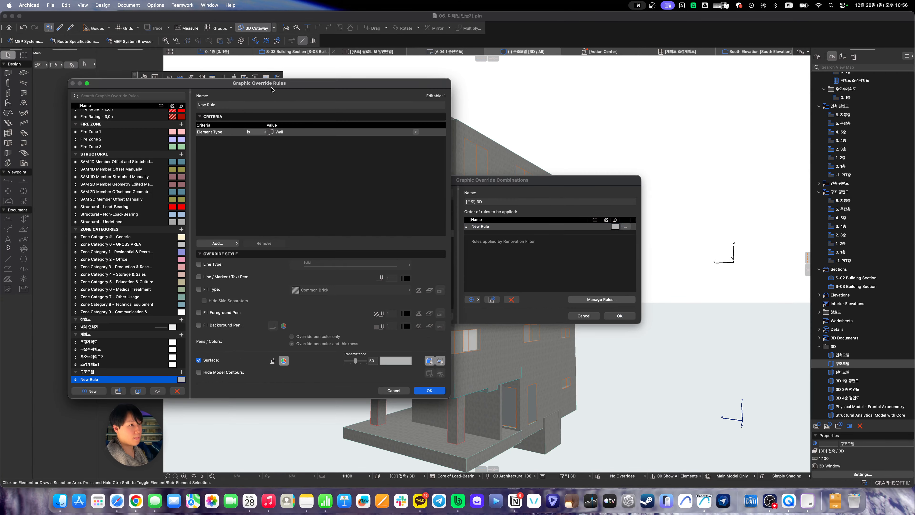
left_click(249, 105)
type("[구조] 벼ㅏㄱ")
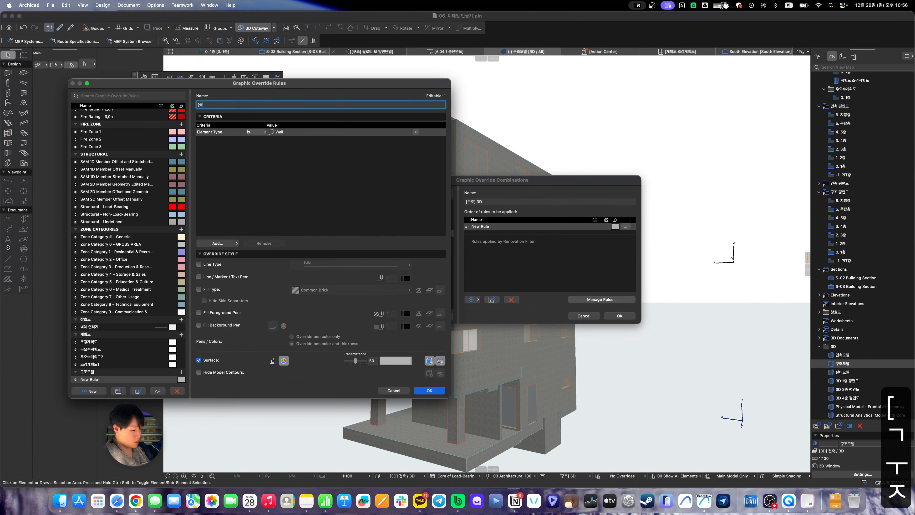
key("Return")
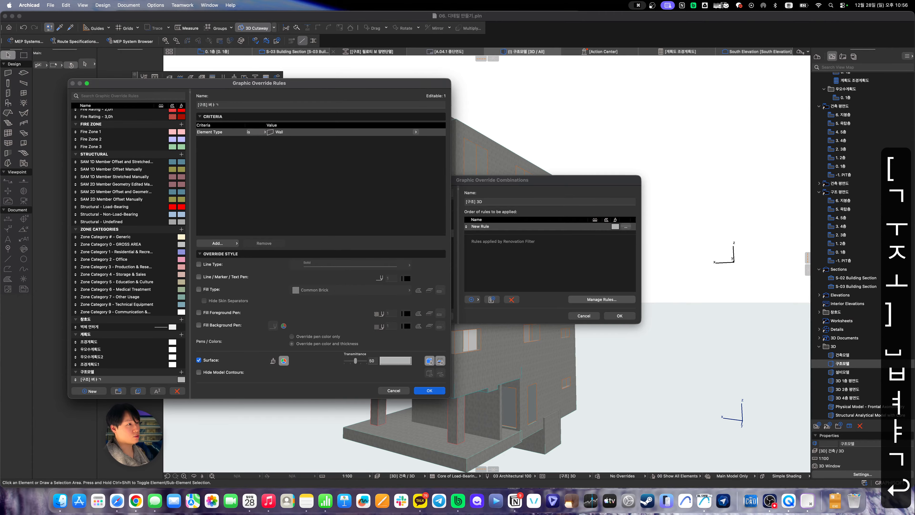
left_click(244, 105)
key("BackSpace")
key("BackSpace")
key("BackSpace")
type("벽")
key("Return")
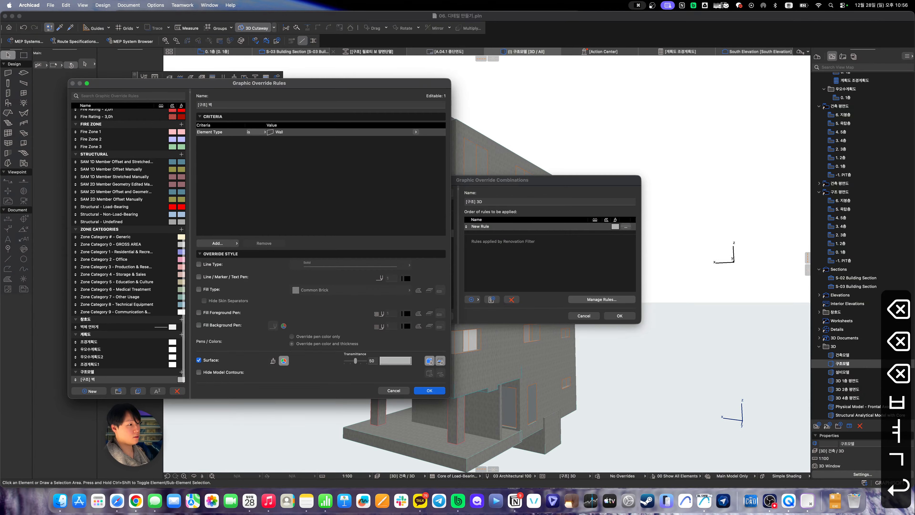
left_click(429, 391)
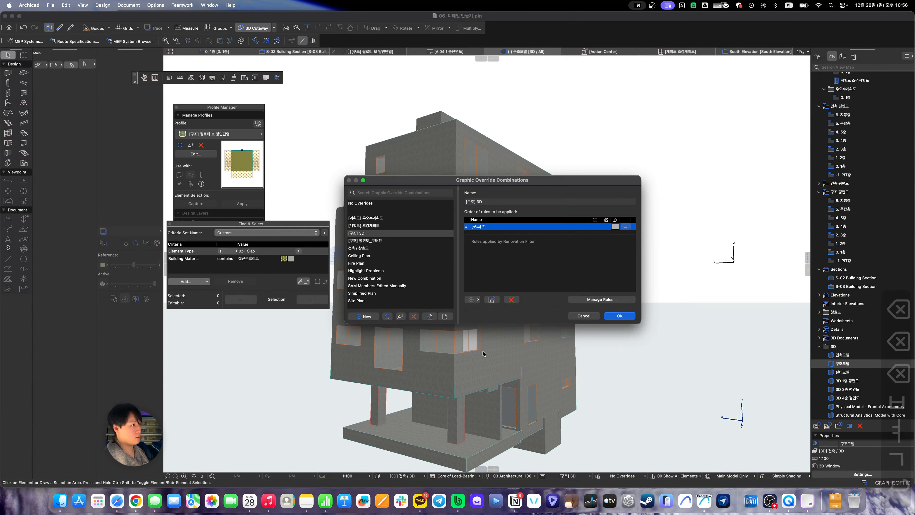
left_click(615, 315)
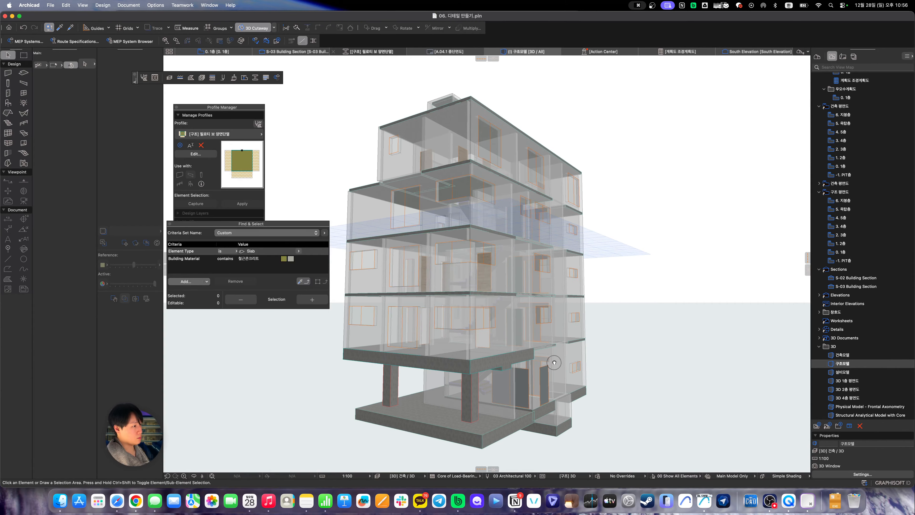
Create two more rules in the 구조모델 group, named [구조] 슬라브 and [구조] 기둥
scroll(497, 320, "up", 5)
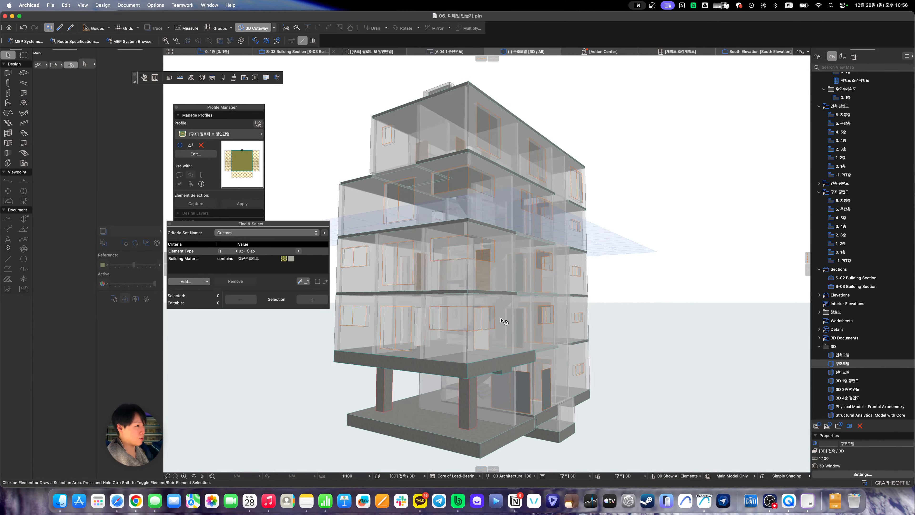
middle_click_drag(437, 336, 434, 340, "shift")
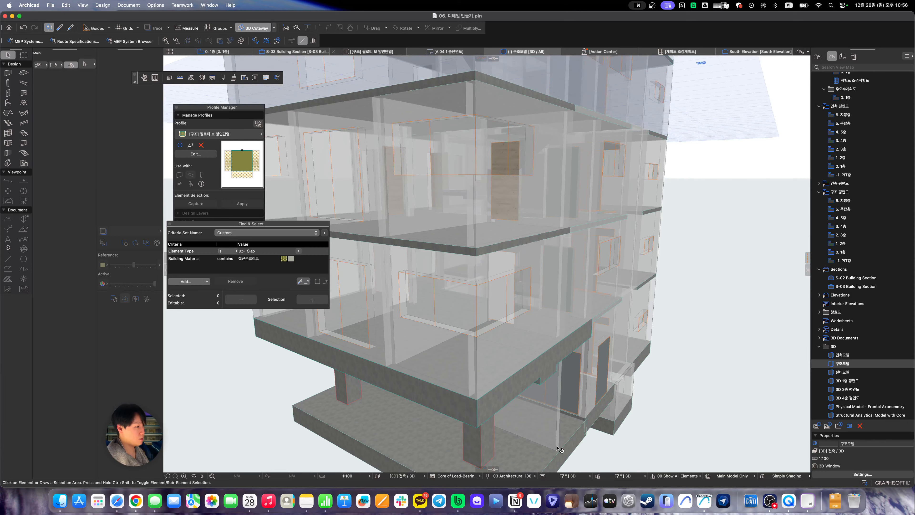
scroll(558, 448, "up", 3)
left_click(598, 476)
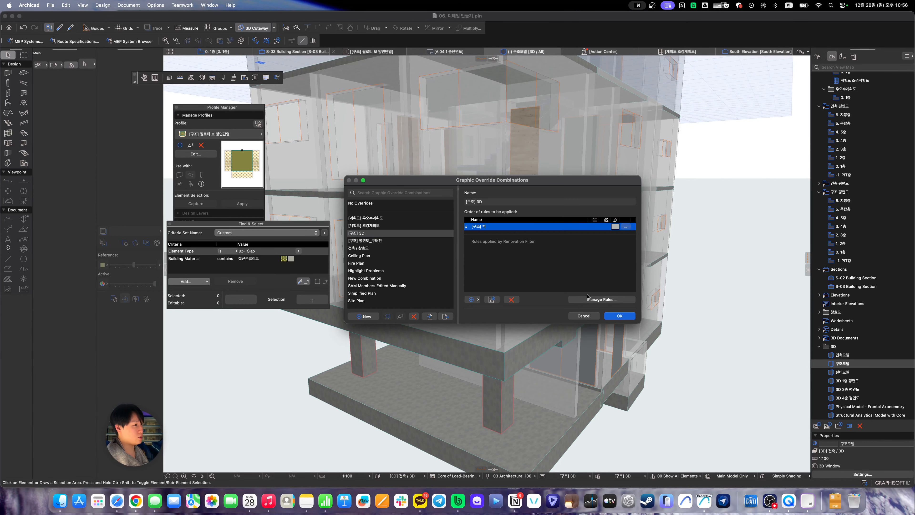
left_click(594, 299)
left_click(93, 391)
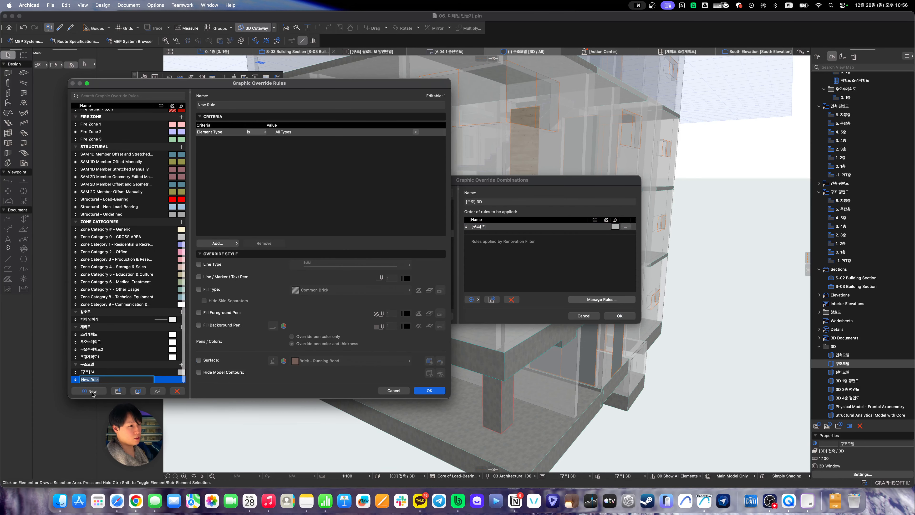
type("[구조")
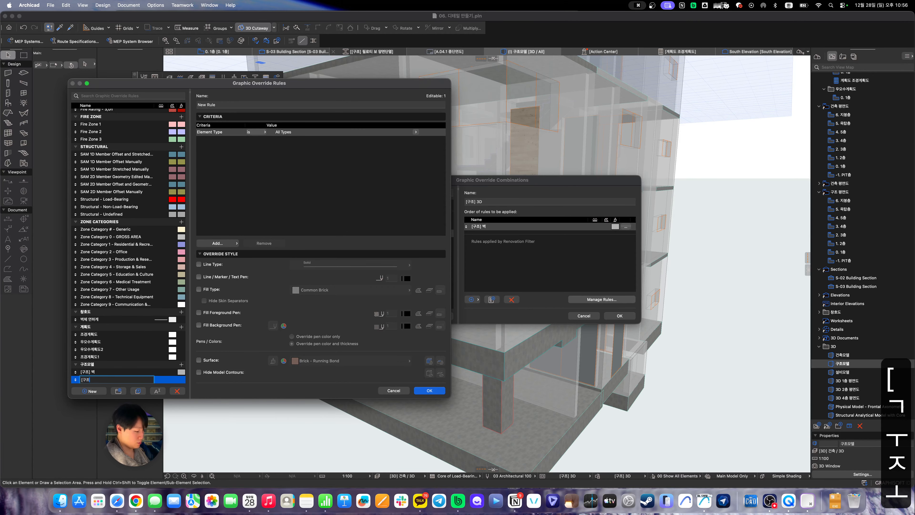
type("] 슬랩")
left_click(93, 391)
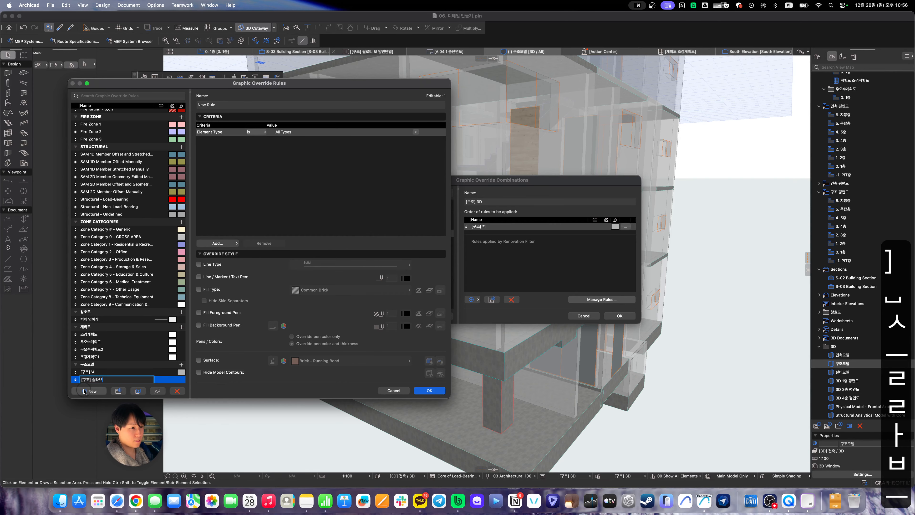
type("[구조] 기둥")
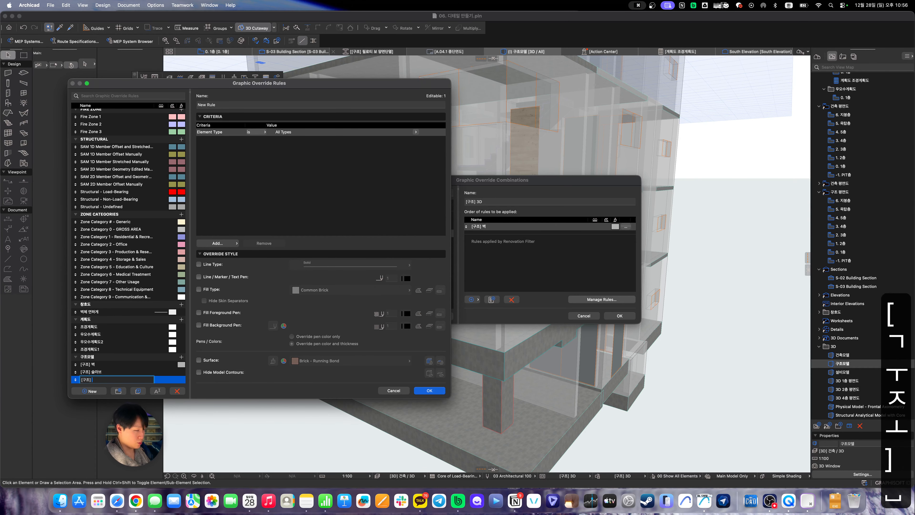
Add rules named [구조] 보 and [구조] 기초 to the 구조모델 group
left_click(77, 391)
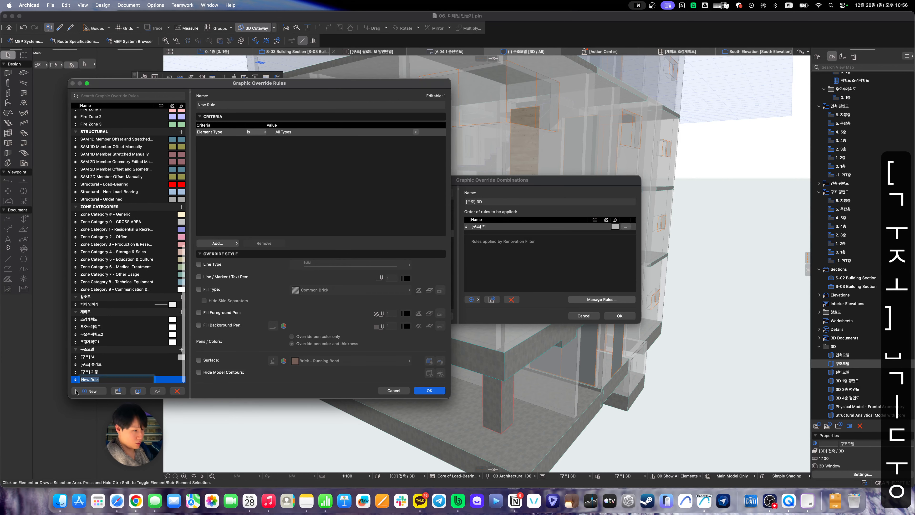
type("[구조] ")
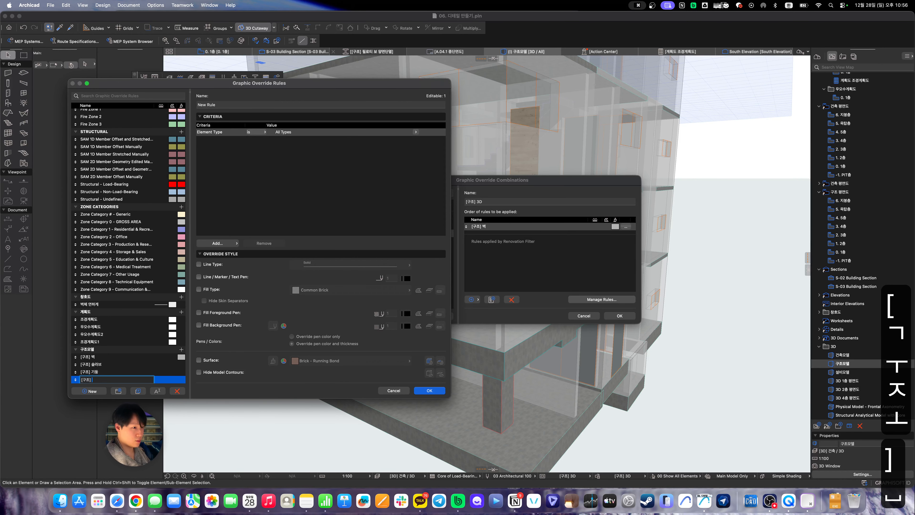
type("보")
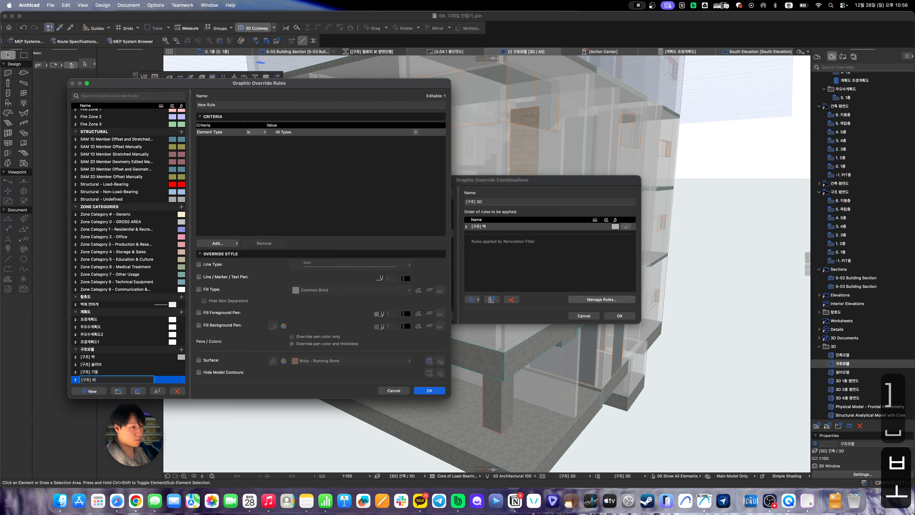
left_click(93, 392)
type("[구조")
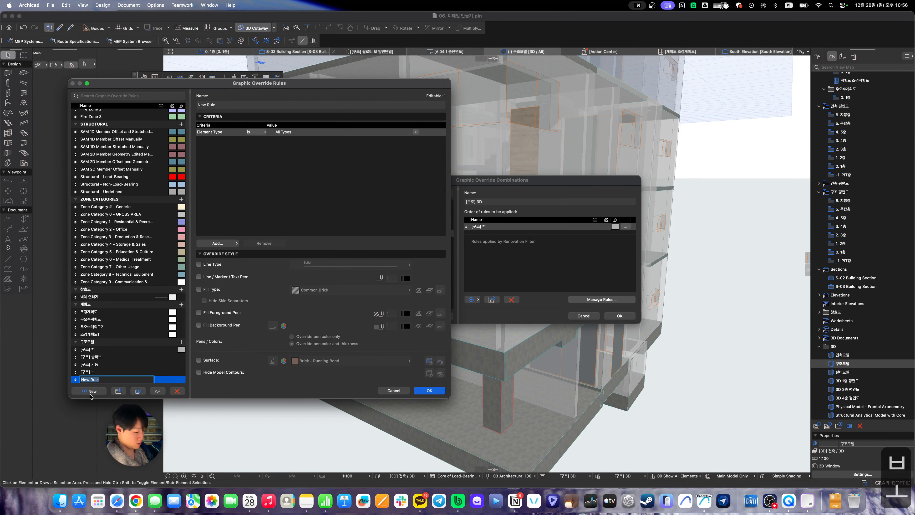
type("] 기초")
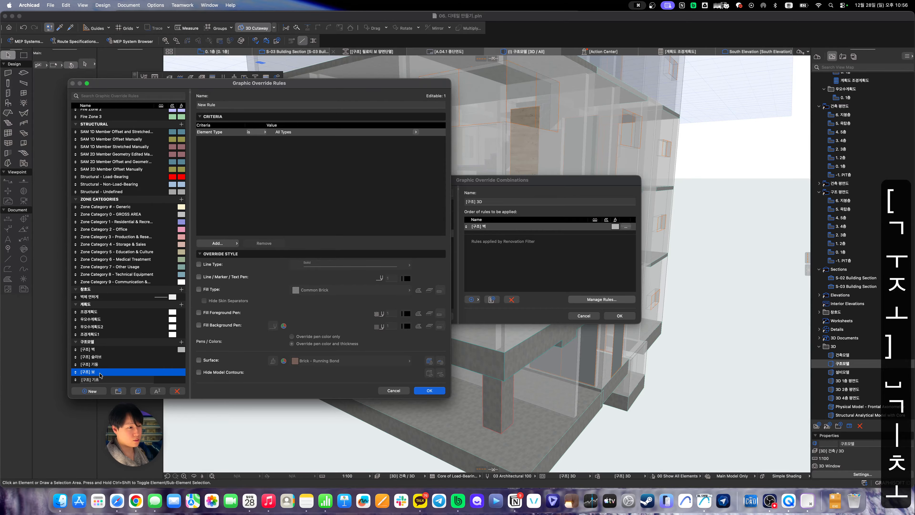
Add a rule named [구조] 계단 directly below [구조] 기둥 in the 구조모델 group
left_click(107, 372)
left_click(108, 373)
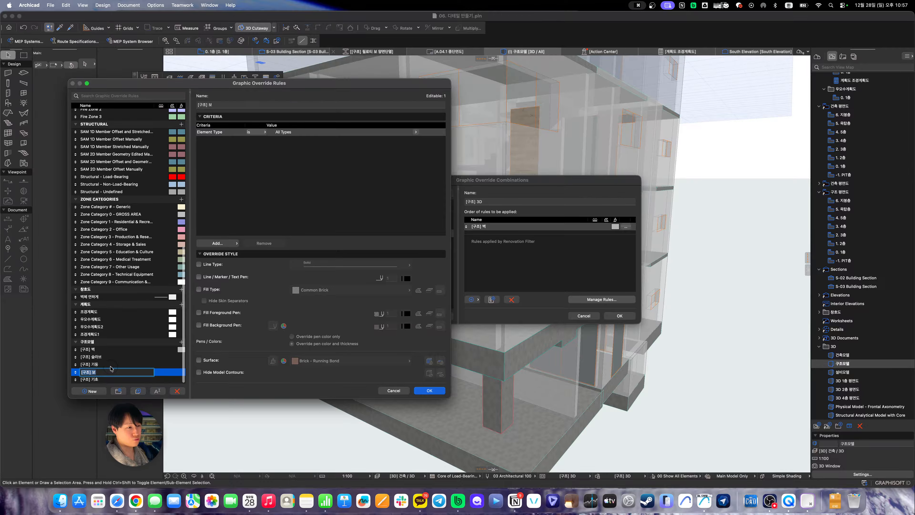
left_click(111, 366)
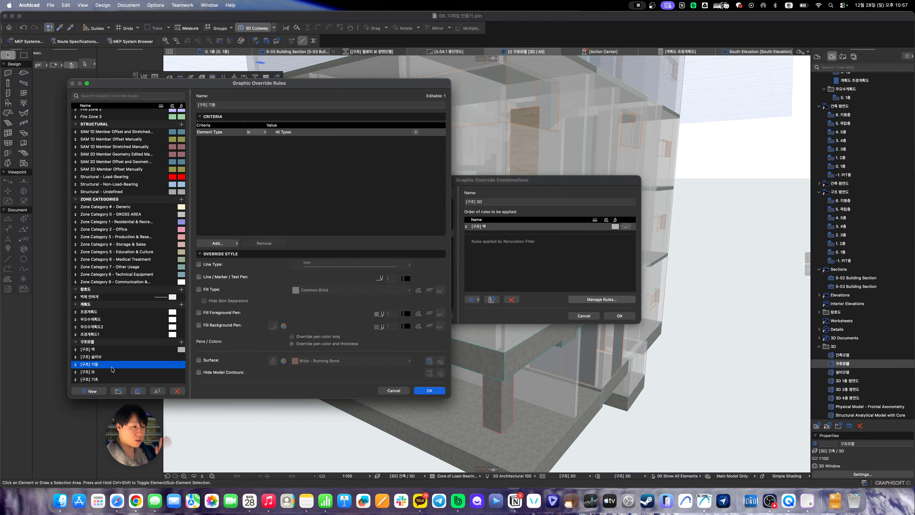
left_click(92, 391)
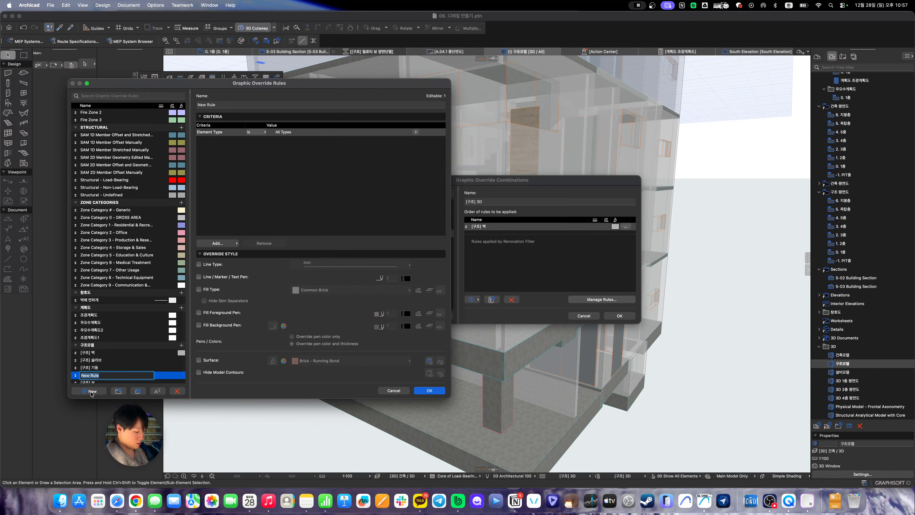
type("[구조")
type("] 계단")
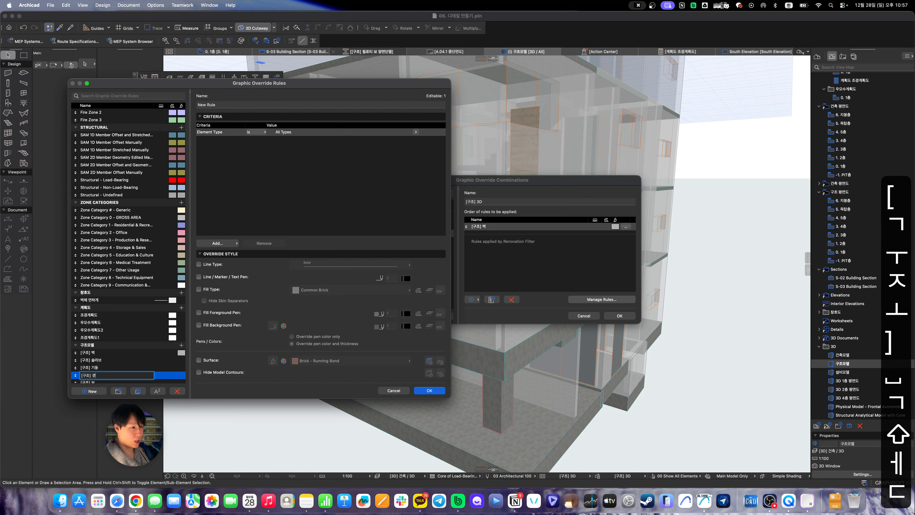
Set the [구조] 슬라브 rule to the Slab element type with a custom yellow surface colour, 레몬색, at a transmittance of 30
left_click(108, 361)
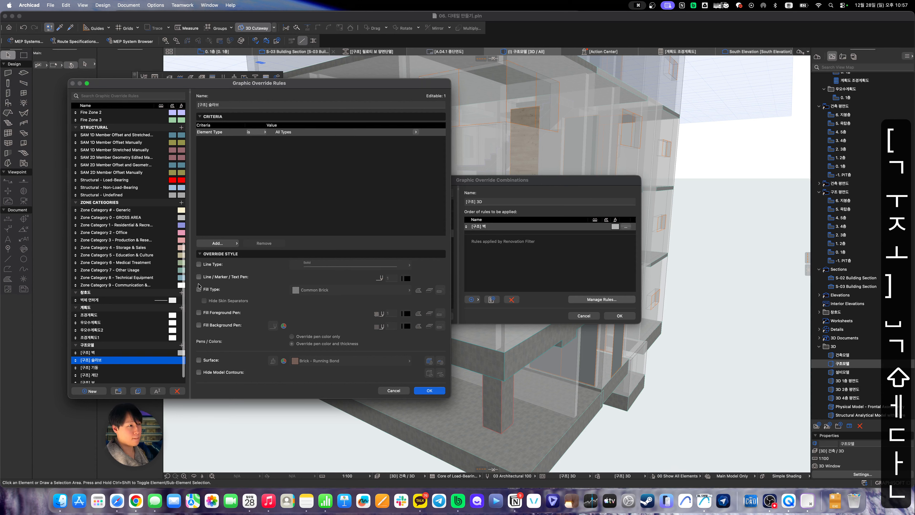
left_click(417, 132)
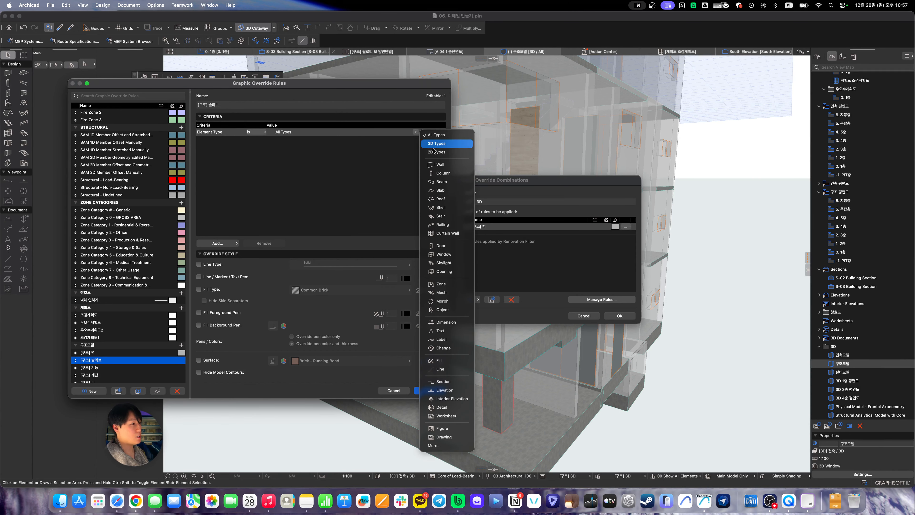
left_click(440, 190)
left_click(199, 360)
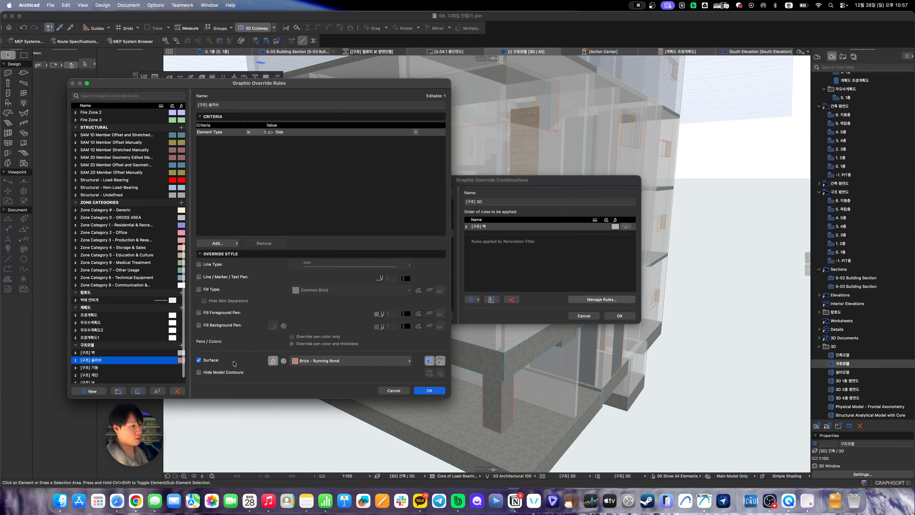
left_click(284, 360)
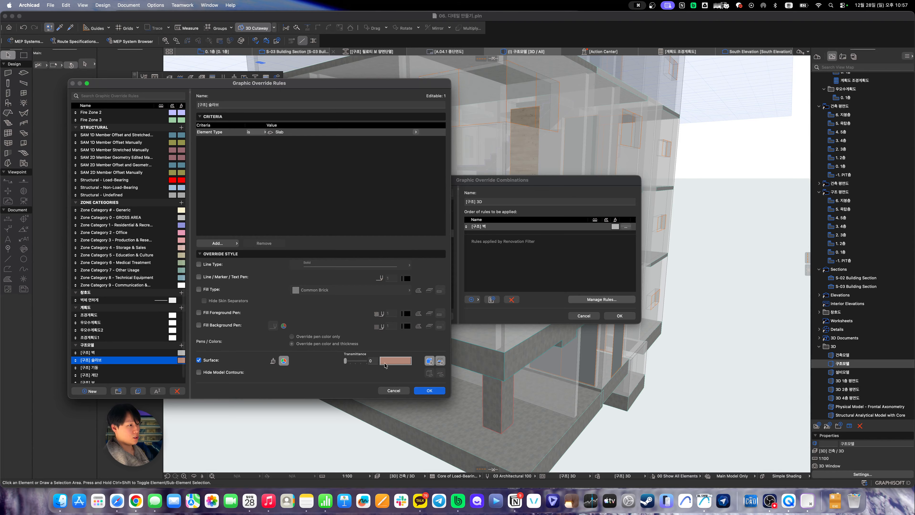
left_click(387, 362)
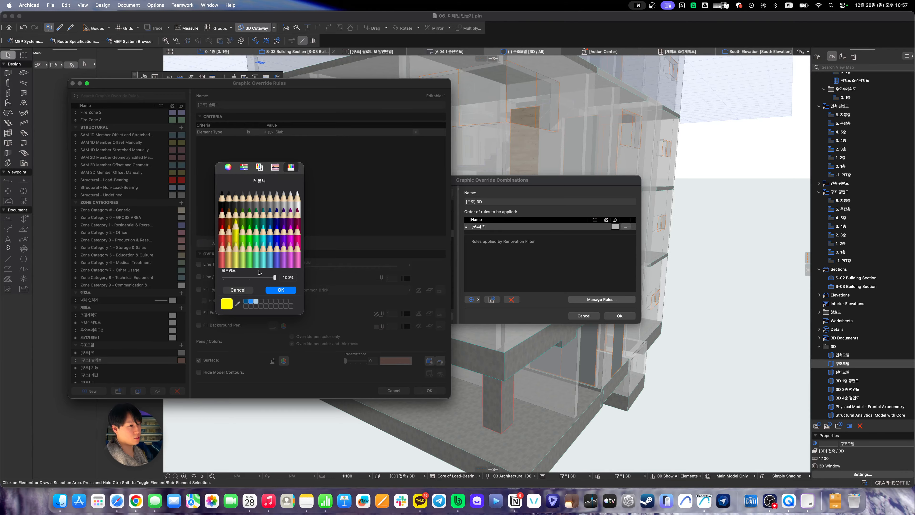
left_click(280, 290)
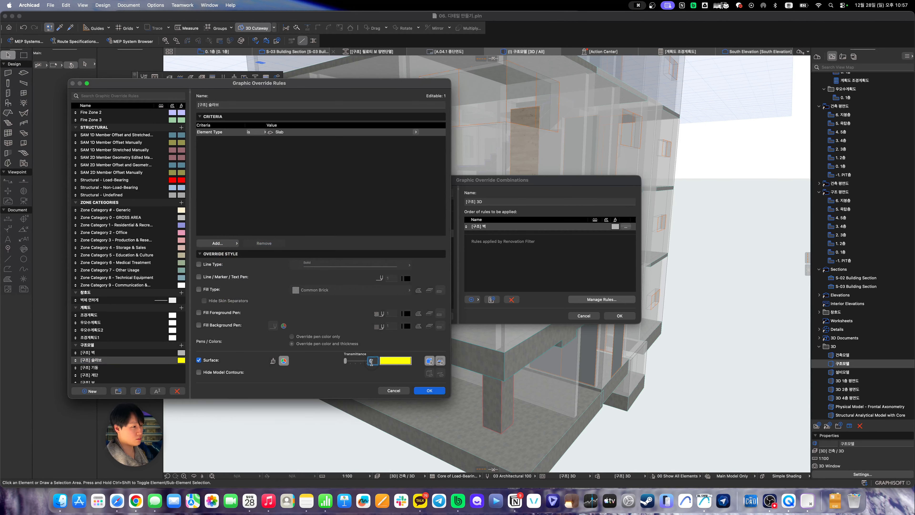
type("30")
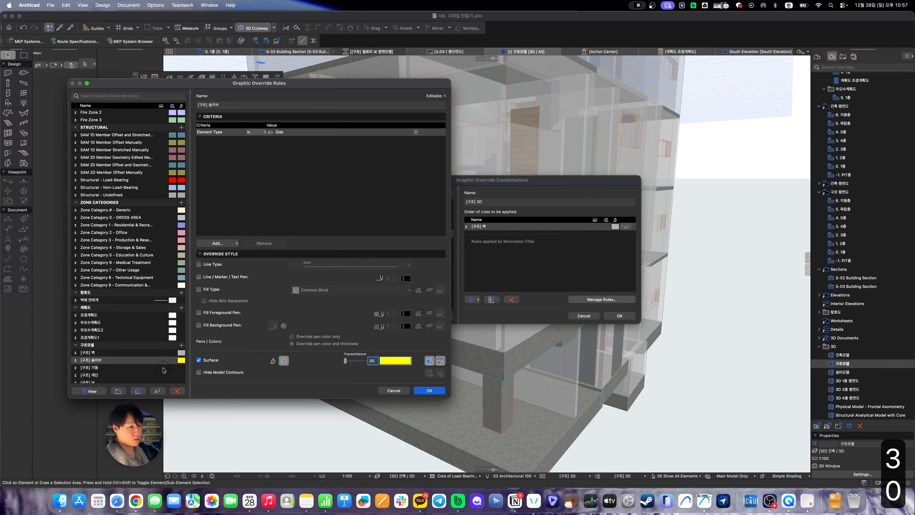
Set the [구조] 기둥 rule to the Column element type with a custom green surface colour at a transmittance of about 56
left_click(163, 368)
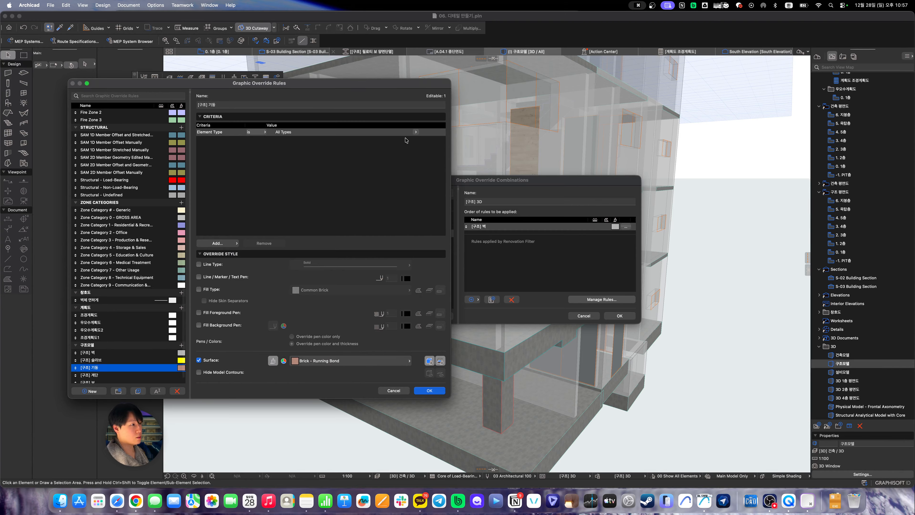
left_click(415, 132)
left_click(443, 173)
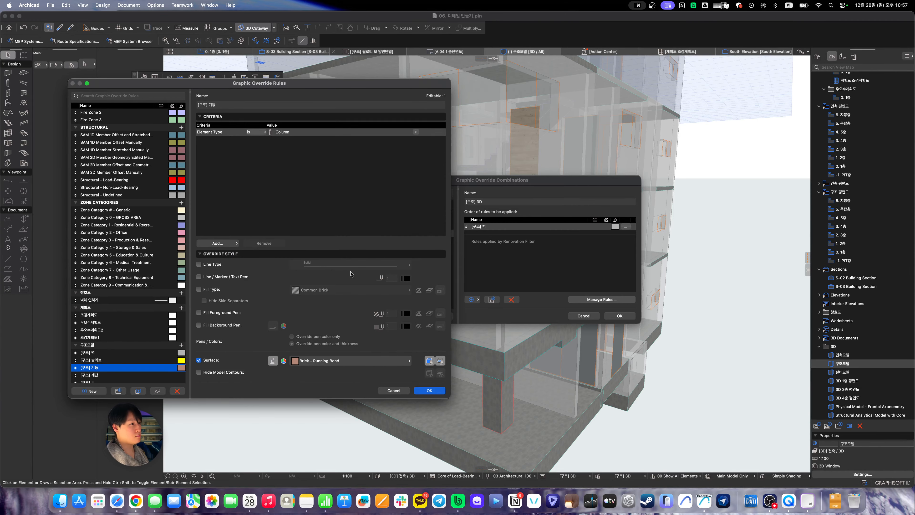
left_click(284, 361)
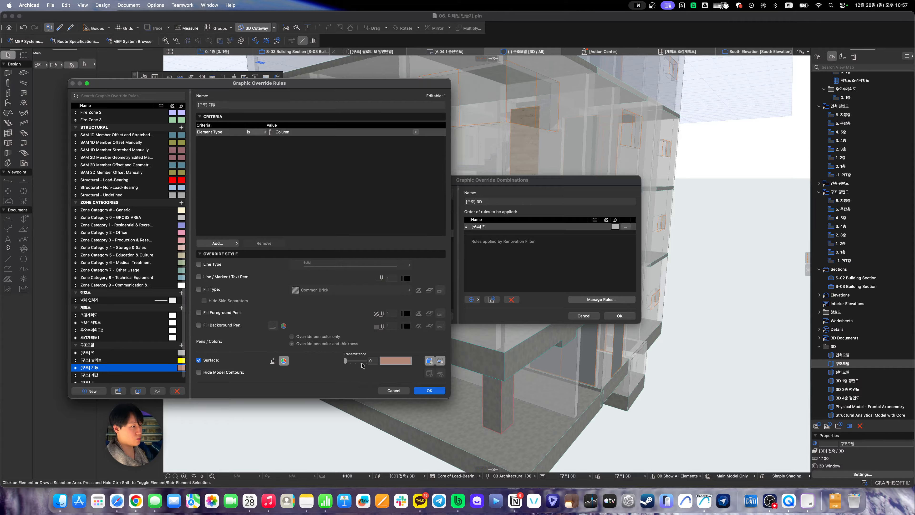
left_click_drag(345, 361, 357, 361)
left_click(395, 361)
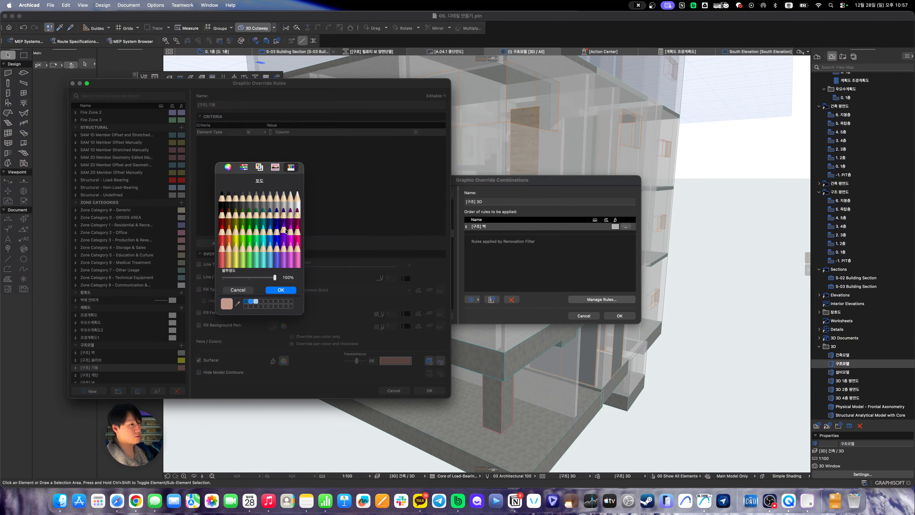
left_click(281, 290)
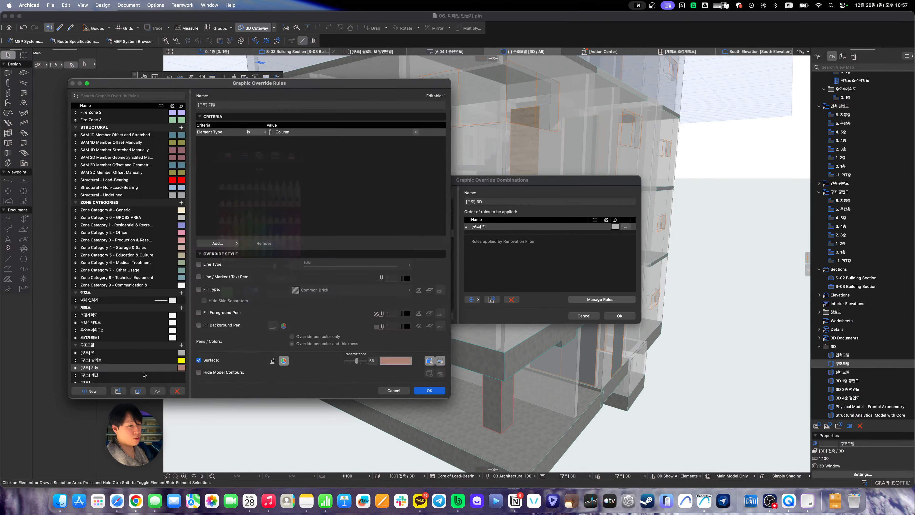
Set the [구조] 계단 rule to the Stair element type with a custom cyan surface colour at a transmittance of about 48
key("Down")
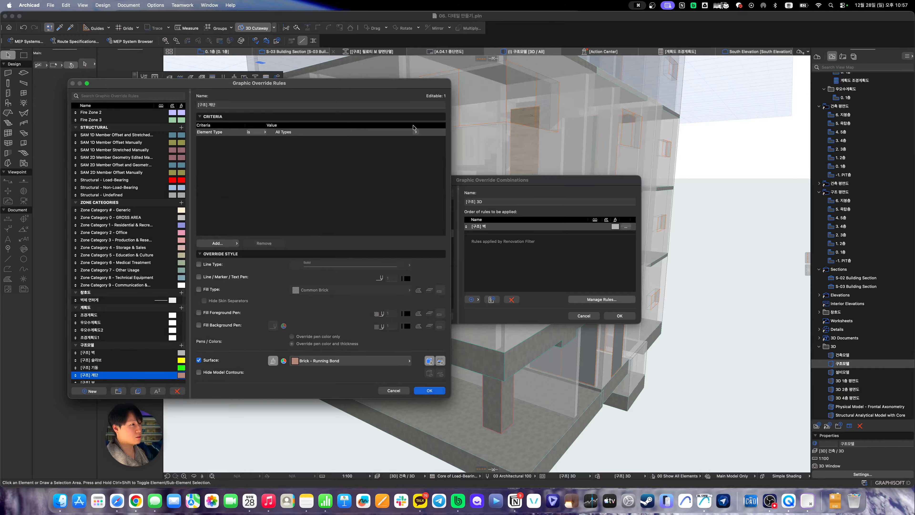
left_click(415, 132)
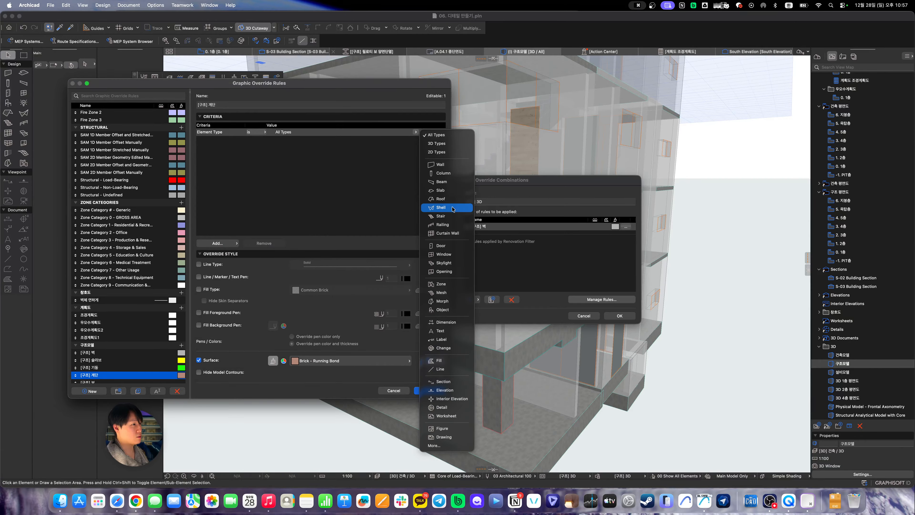
left_click(443, 216)
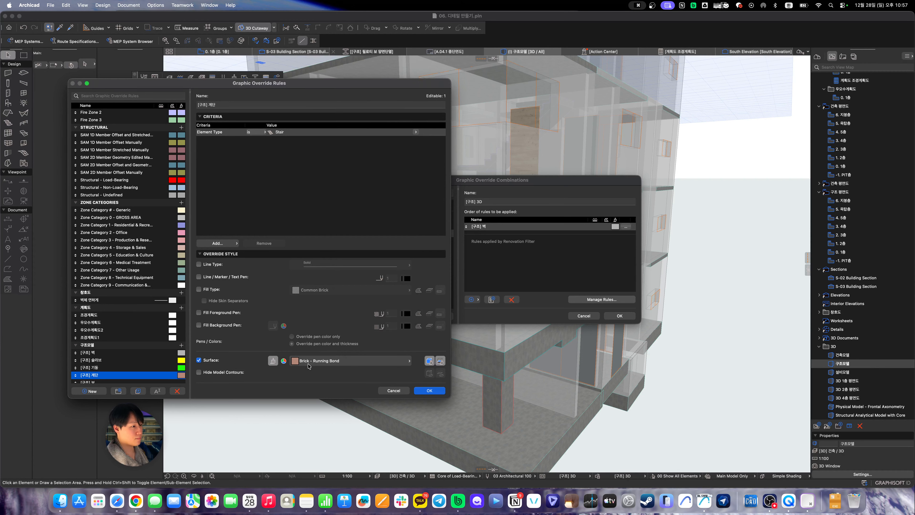
left_click(283, 362)
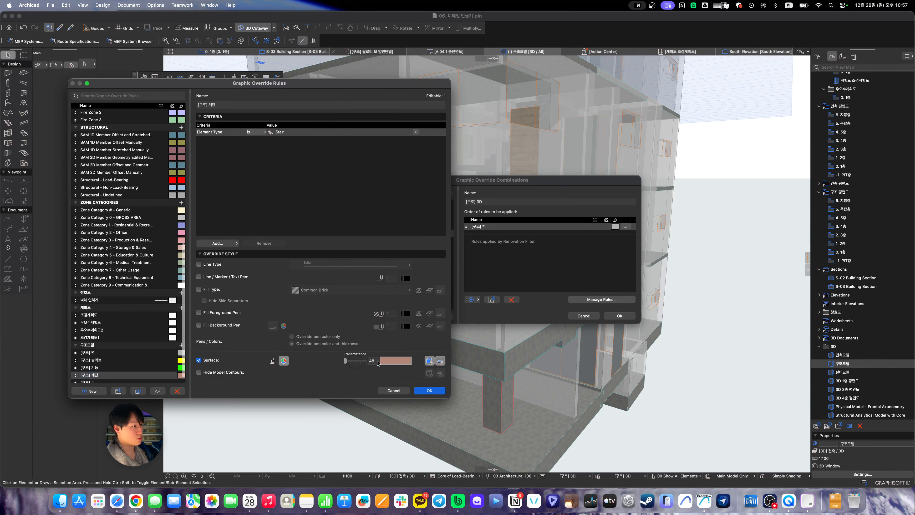
left_click(355, 360)
left_click(395, 361)
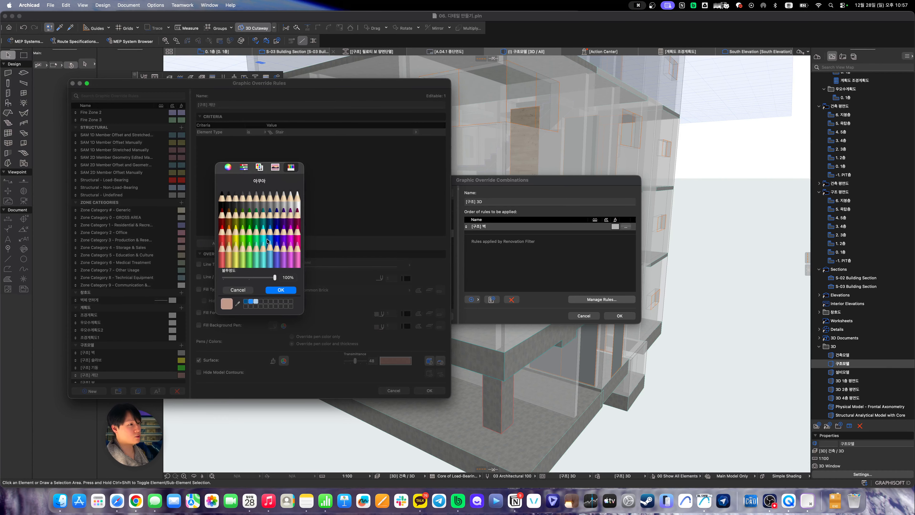
left_click(281, 290)
Set the [구조] 보 rule to the Beam element type with a custom red surface colour at a transmittance of 30
scroll(129, 360, "down", 1)
left_click(129, 372)
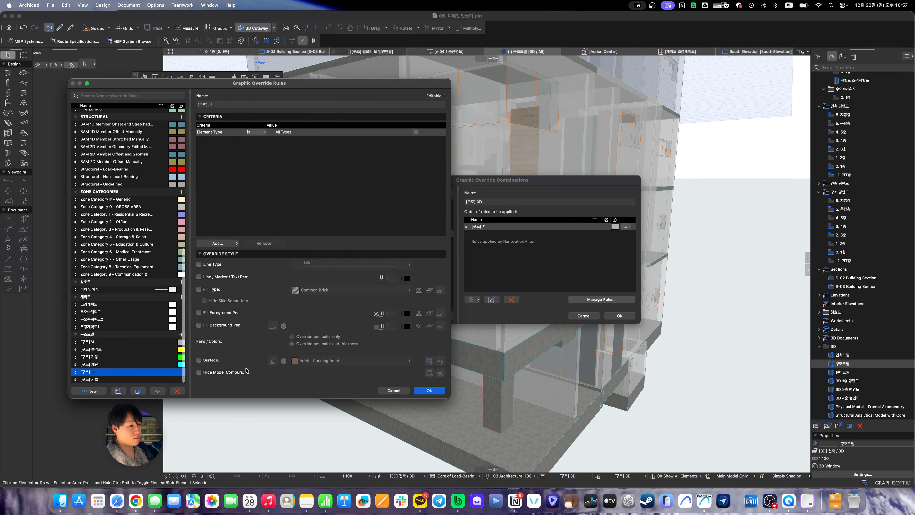
left_click(217, 363)
left_click(283, 361)
left_click(395, 361)
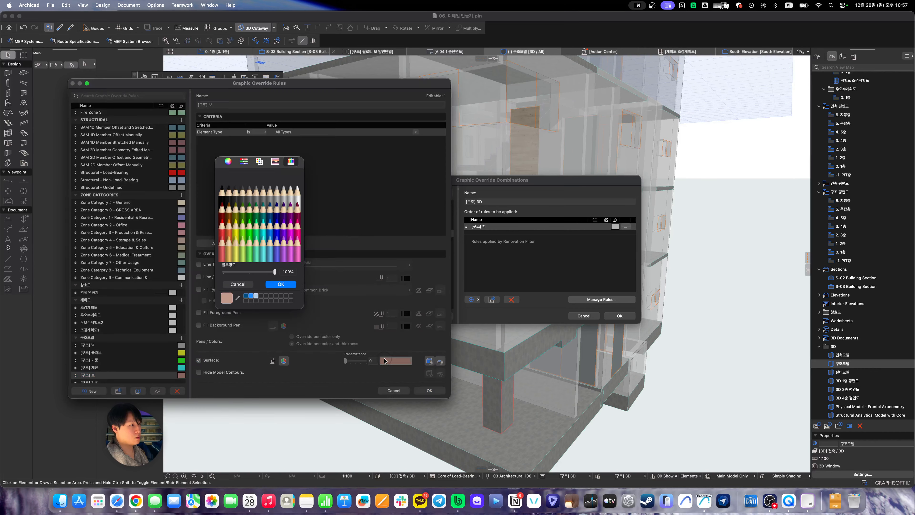
left_click(280, 289)
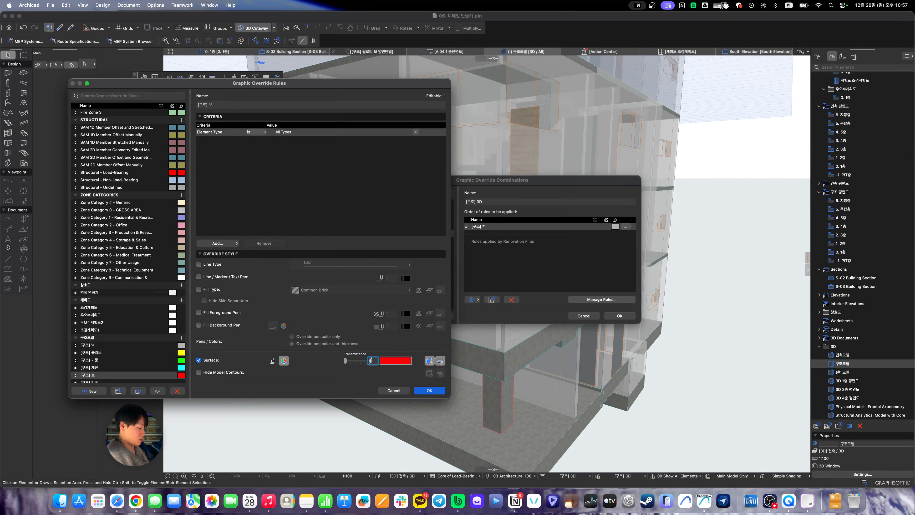
type("30")
left_click(415, 133)
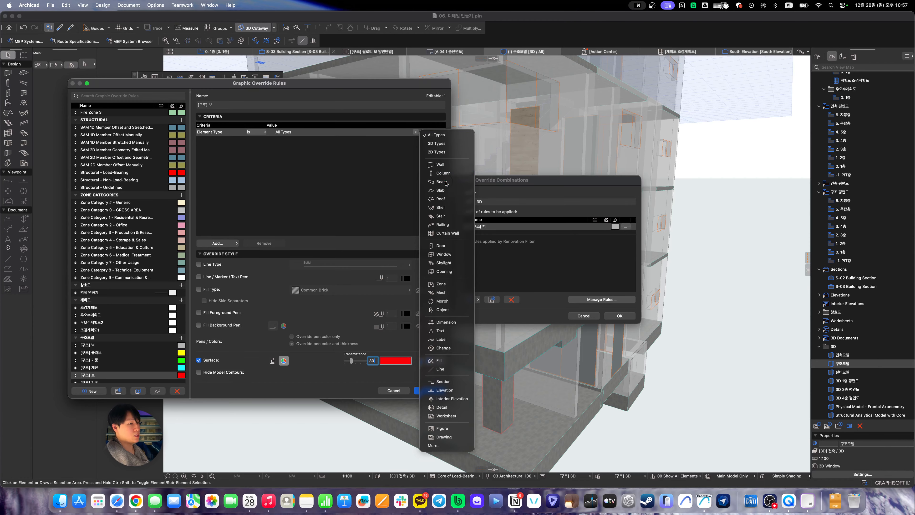
left_click(441, 181)
Change the [구조] 기둥 rule's surface colour to blue and save the graphic override rules
left_click(140, 382)
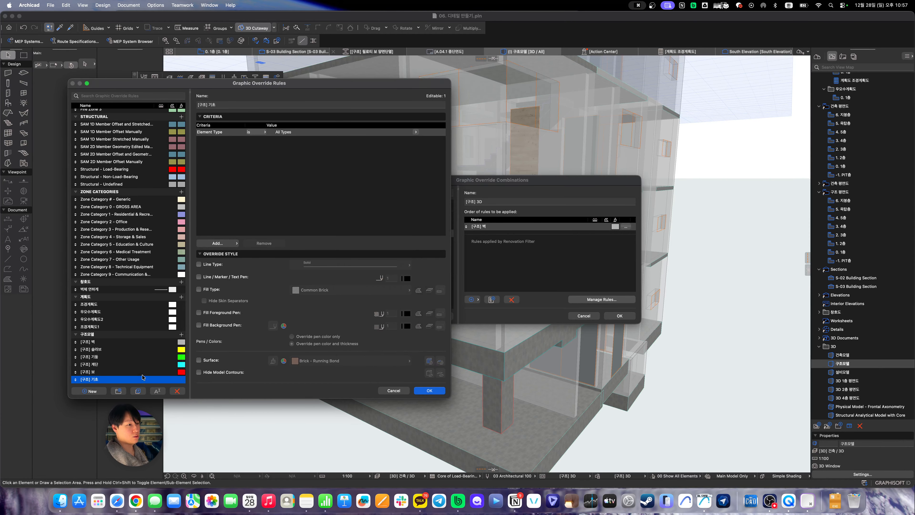
left_click(158, 358)
left_click(399, 360)
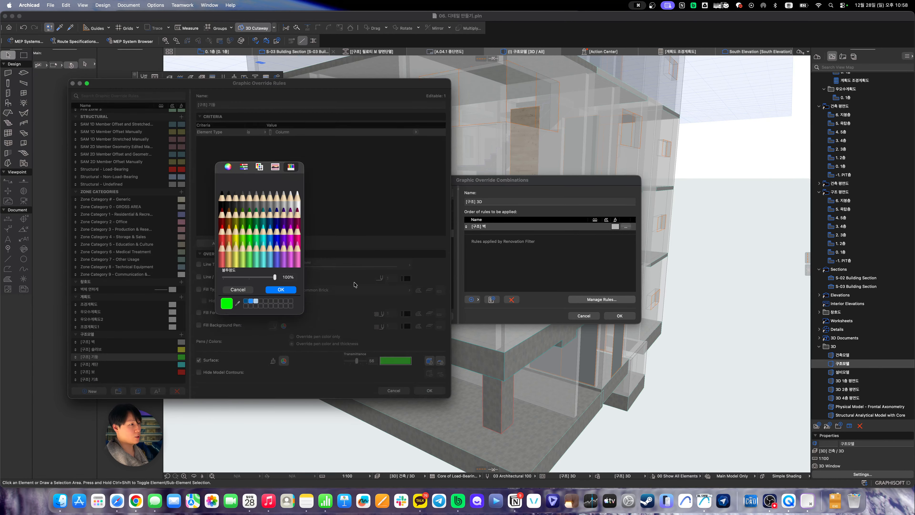
left_click(271, 234)
left_click(280, 290)
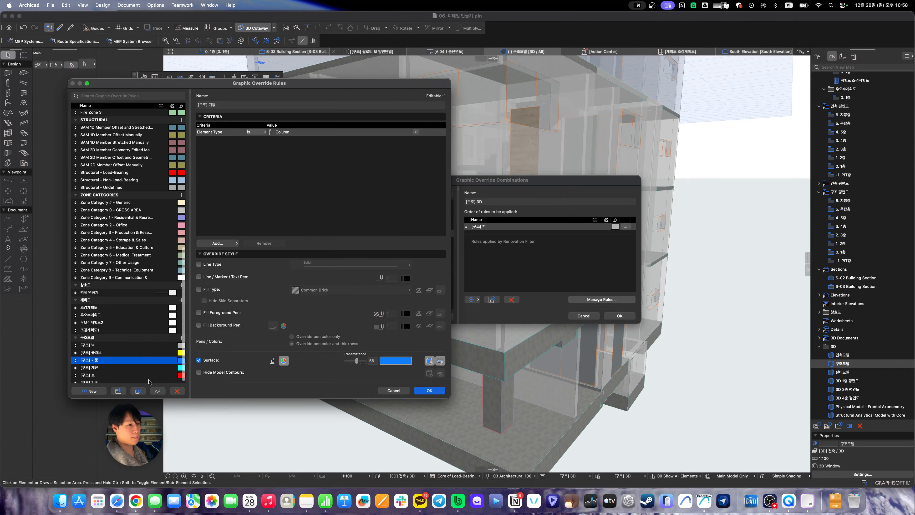
double_click(146, 371)
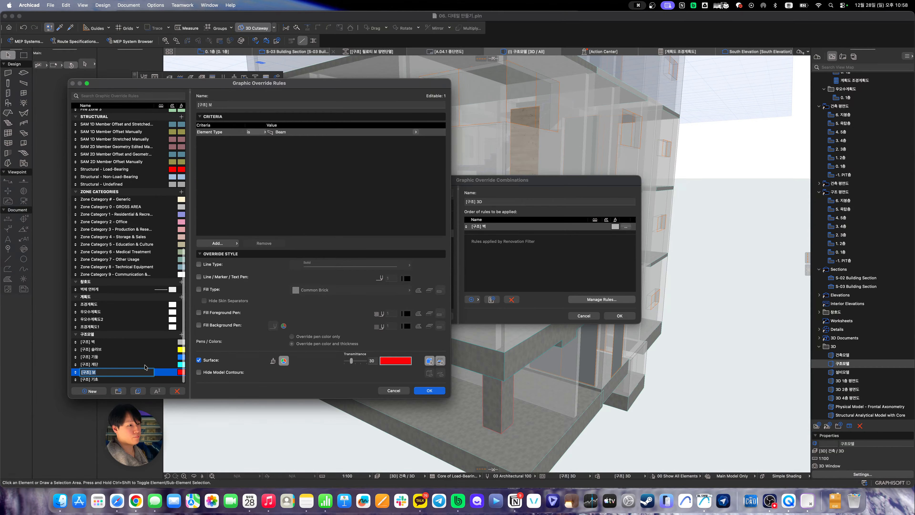
left_click(144, 365)
left_click(430, 390)
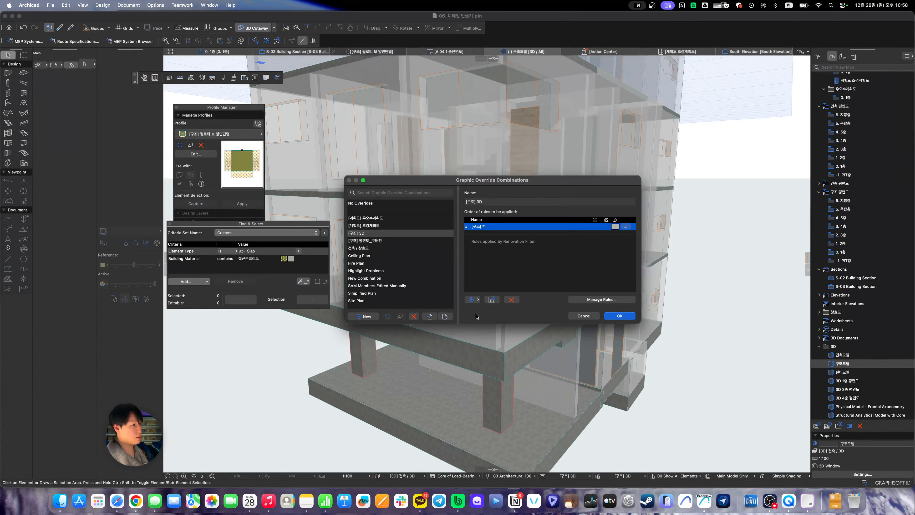
Add the [구조] 슬라브, 기둥, 계단 and 보 rules to the [구조] 3D combination and apply it to the model
left_click(476, 299)
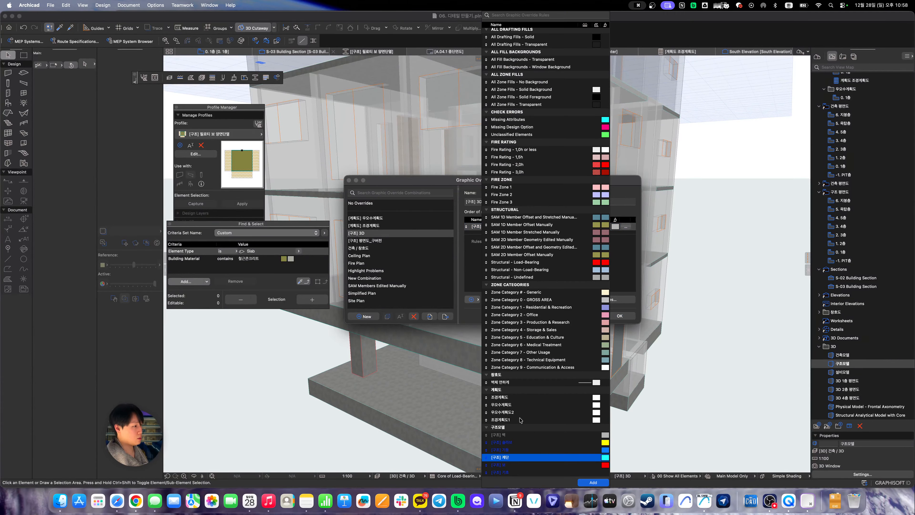
double_click(519, 442)
double_click(514, 455)
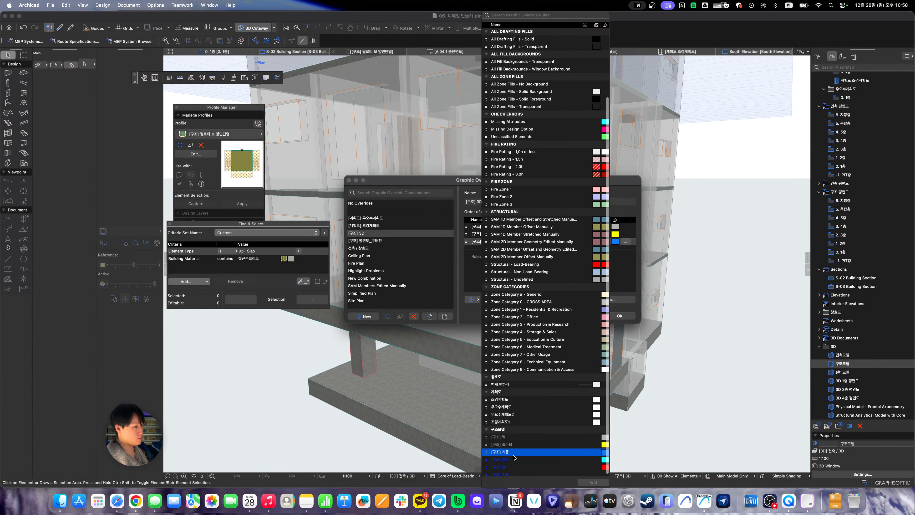
double_click(514, 457)
double_click(513, 467)
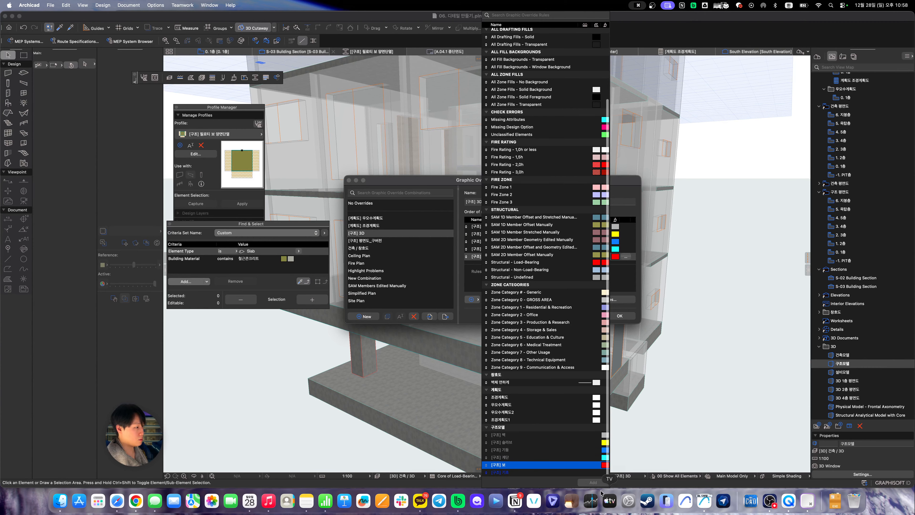
key("Escape")
left_click(619, 316)
scroll(616, 320, "down", 5)
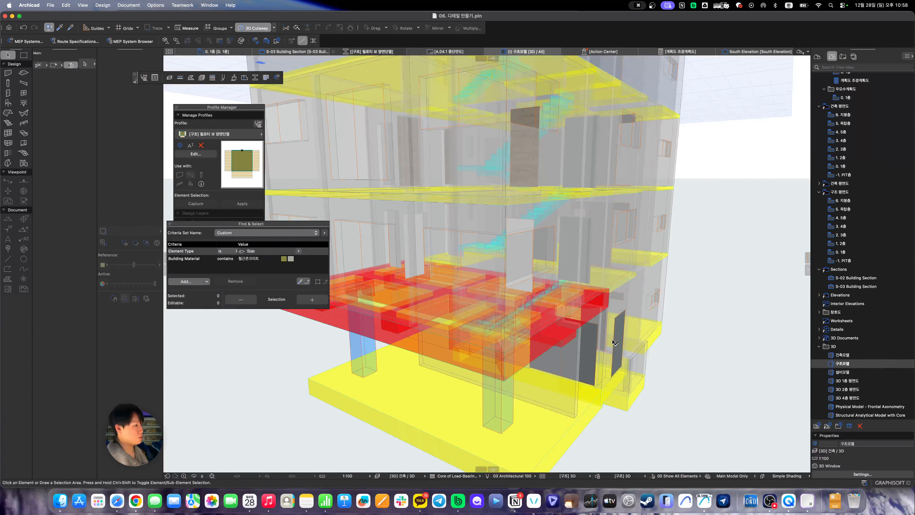
middle_click_drag(616, 320, 515, 361, "shift")
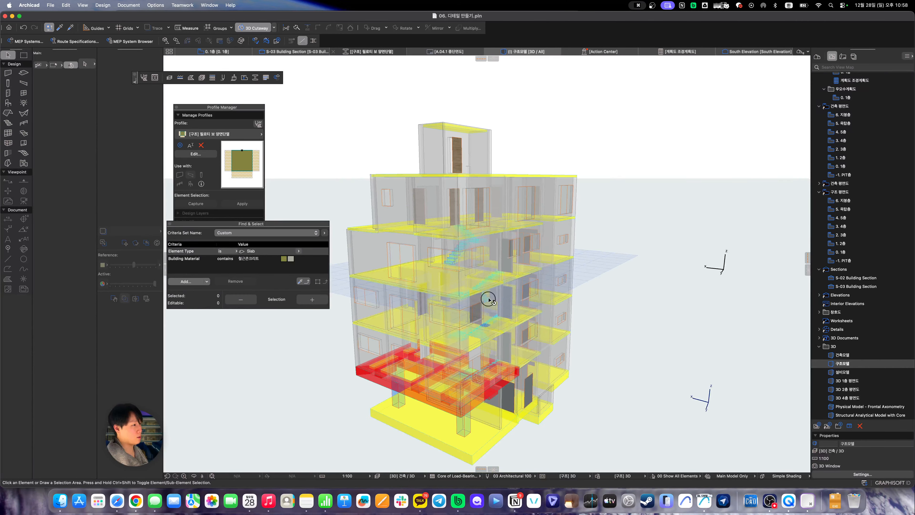
Examine the colour-coded slabs, beams, columns and stairs of the structural model from several angles, outside and up close
middle_click_drag(489, 300, 632, 284, "shift")
scroll(631, 284, "up", 4)
middle_click_drag(496, 356, 602, 351, "shift")
scroll(592, 339, "down", 5)
scroll(648, 362, "up", 6)
scroll(602, 351, "up", 5)
middle_click_drag(664, 378, 488, 346, "shift")
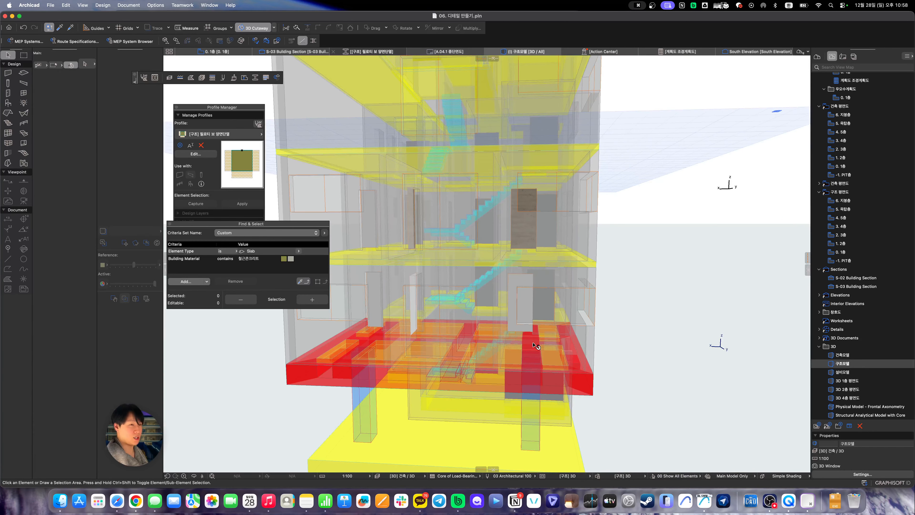
scroll(536, 345, "down", 5)
middle_click_drag(627, 342, 493, 286, "shift")
scroll(440, 365, "up", 2)
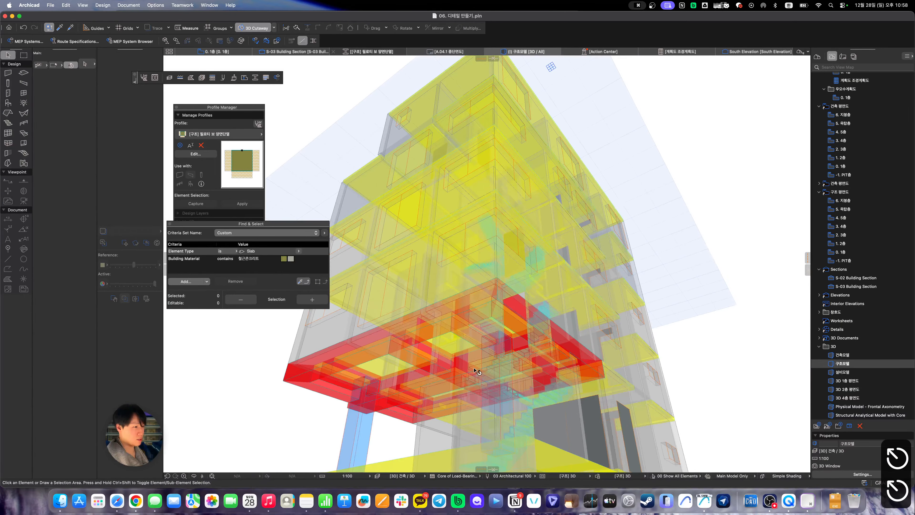
mouse_move(476, 372)
middle_mouse_down("shift")
mouse_move(608, 384)
mouse_move(509, 417)
mouse_move(470, 385)
middle_mouse_up("shift")
scroll(462, 389, "up", 8)
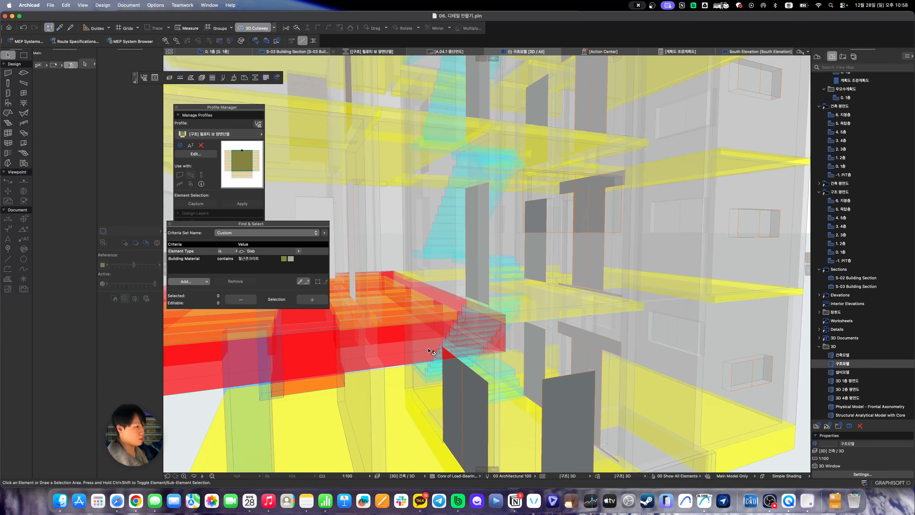
scroll(461, 204, "down", 5)
middle_click_drag(466, 210, 705, 284, "shift")
scroll(541, 272, "down", 5)
scroll(705, 285, "down", 2)
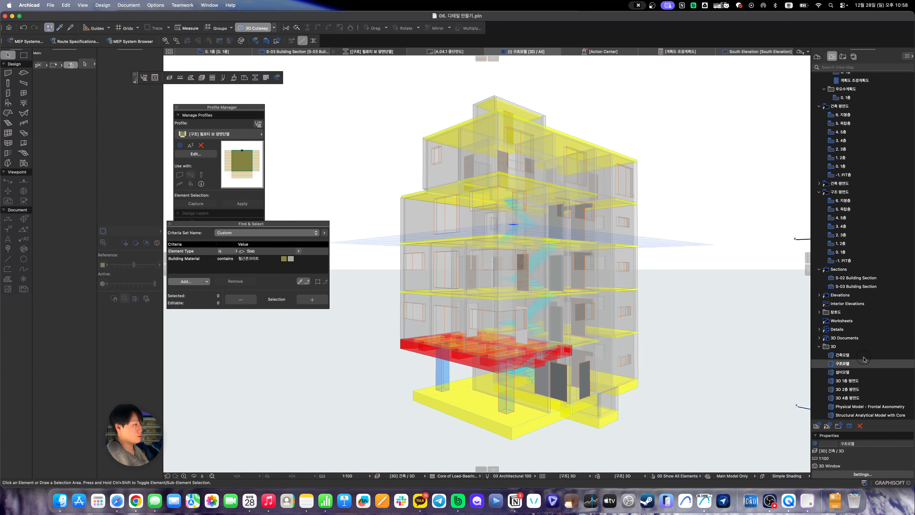
Set the saved 구조모델 view's Graphic Override to [구조] 3D in its view settings
double_click(864, 357)
double_click(853, 365)
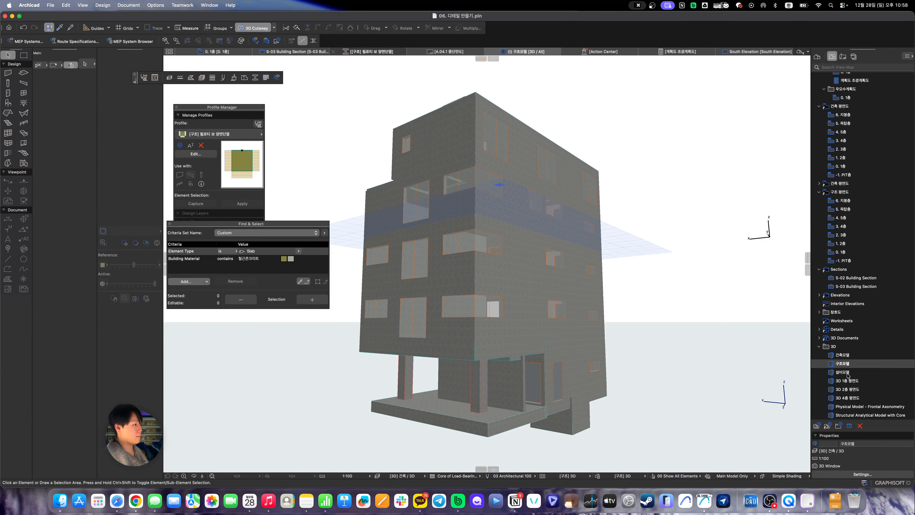
left_click(838, 475)
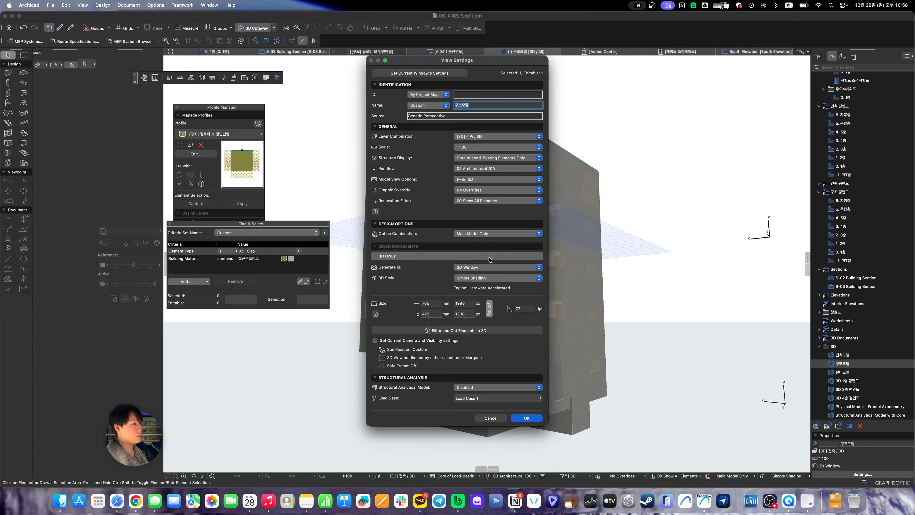
left_click(476, 189)
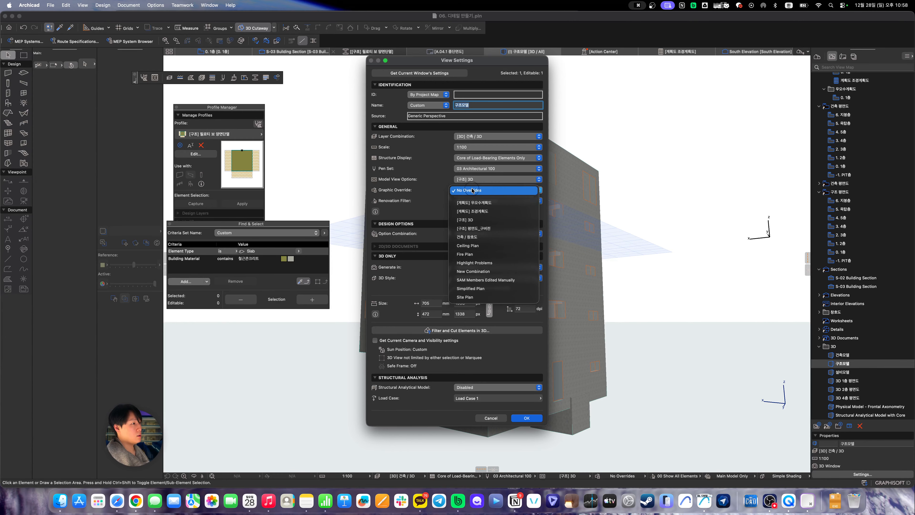
left_click(480, 221)
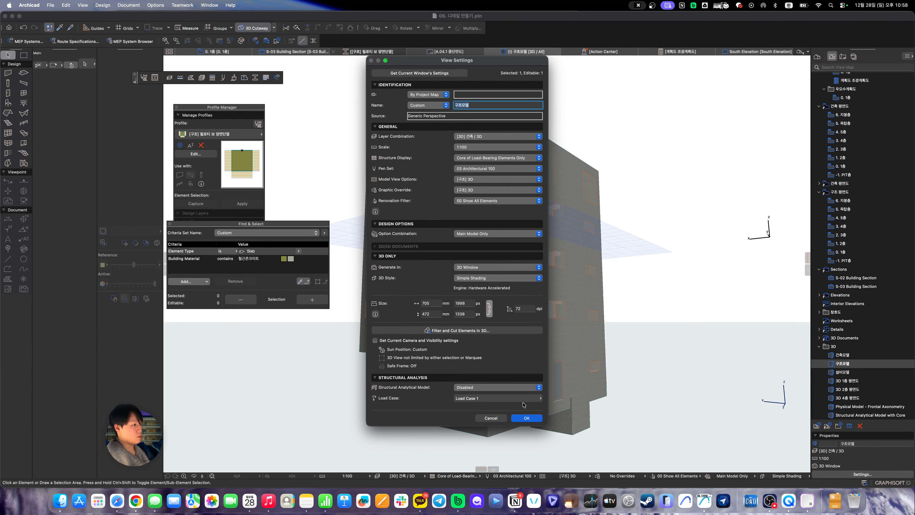
left_click(526, 418)
middle_click_drag(527, 418, 524, 432, "shift")
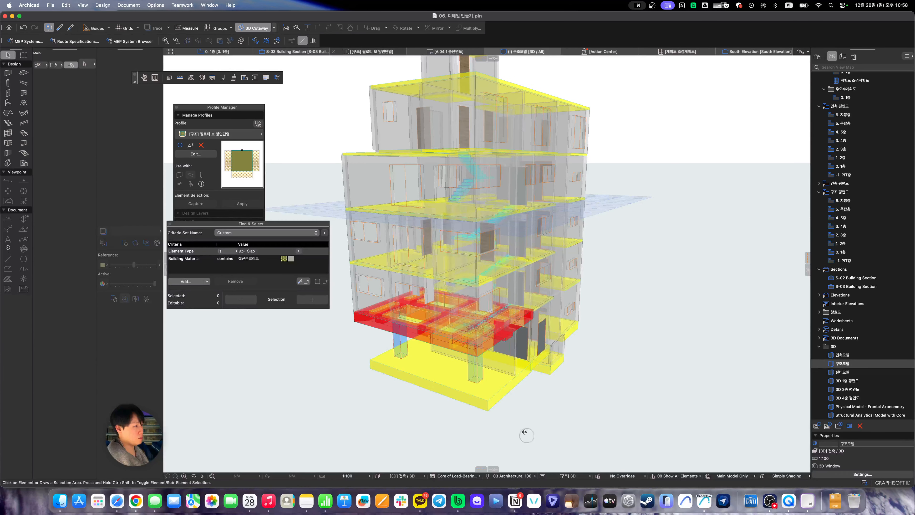
scroll(423, 376, "down", 3)
In the 건축모델 view, set the Structural Function of the surrounding site and road meshes to Load-Bearing Element
double_click(842, 355)
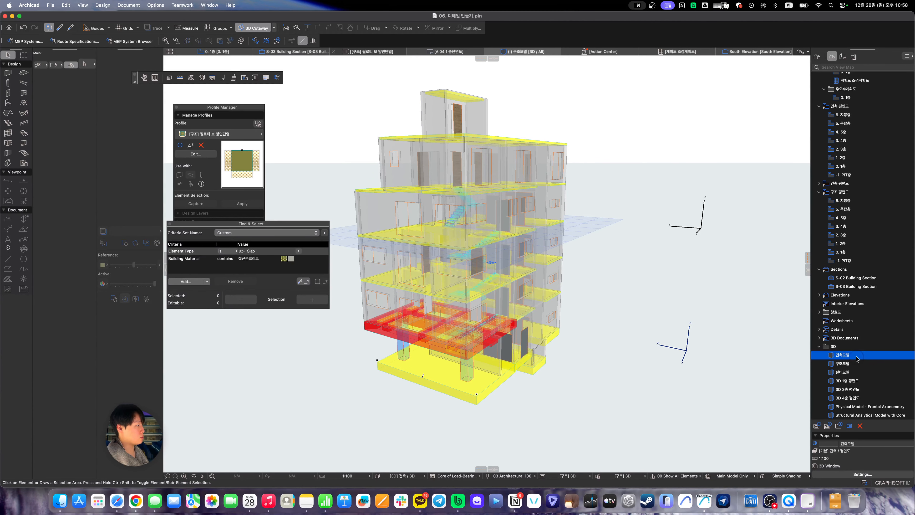
middle_click_drag(502, 386, 488, 395, "shift")
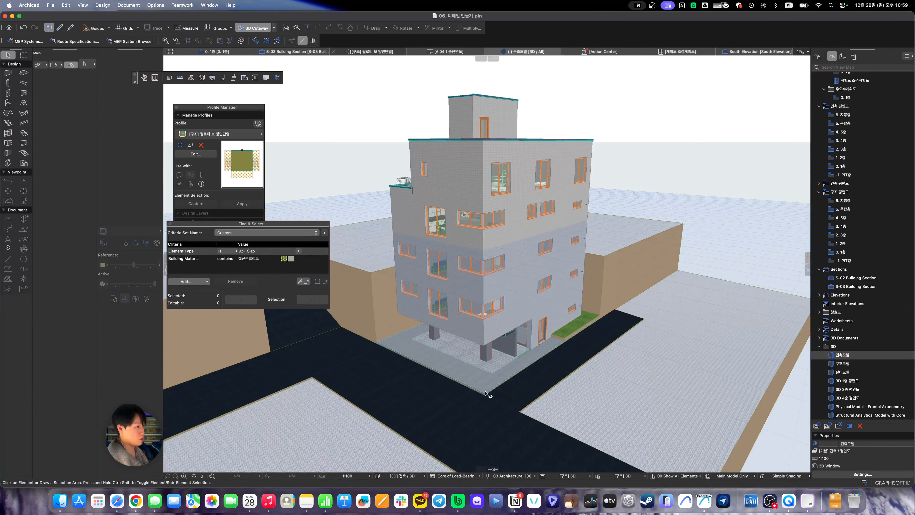
left_click(484, 381)
left_click(650, 263, "shift")
left_click(689, 357, "shift")
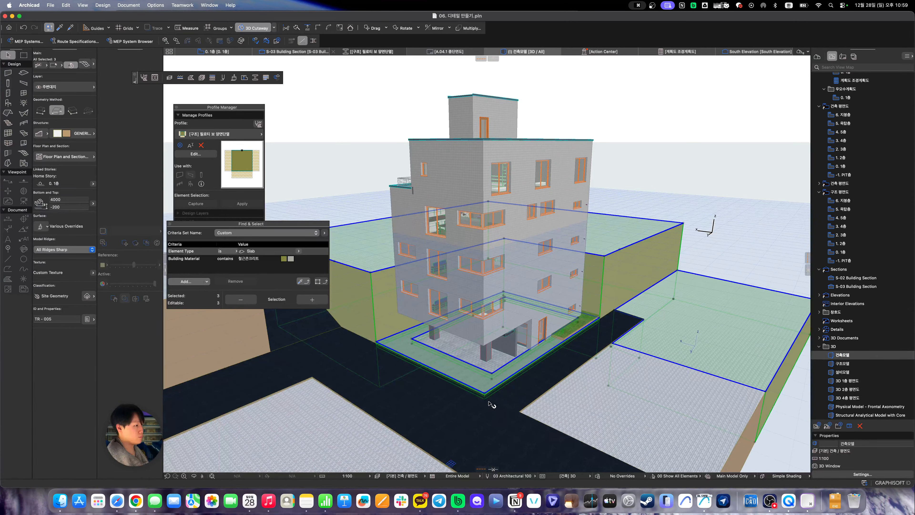
left_click(451, 414, "shift")
left_click(545, 381, "shift")
middle_click_drag(396, 384, 482, 403)
left_click(268, 350, "shift")
key("super+t")
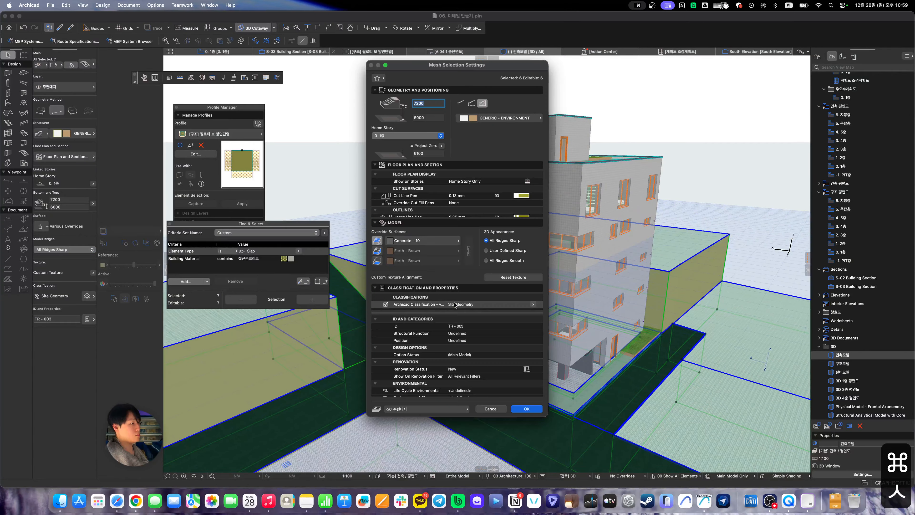
left_click(533, 333)
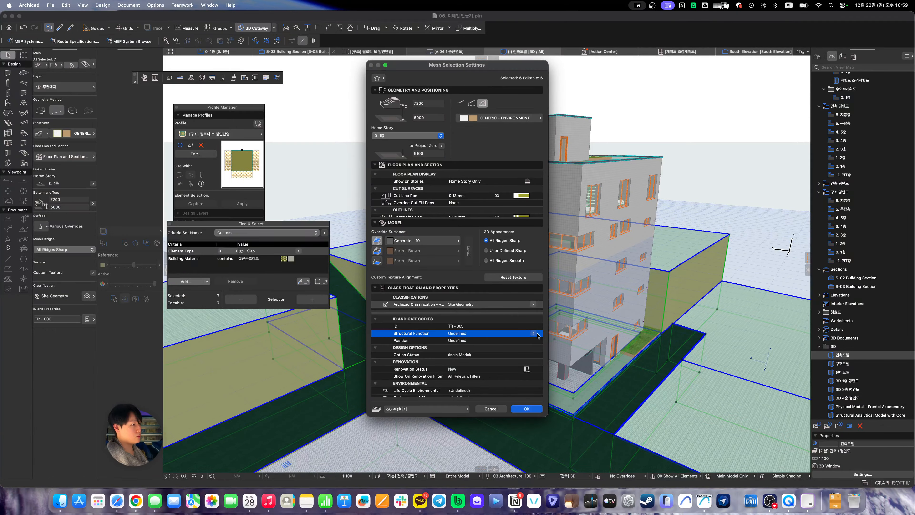
left_click(533, 335)
left_click(554, 341)
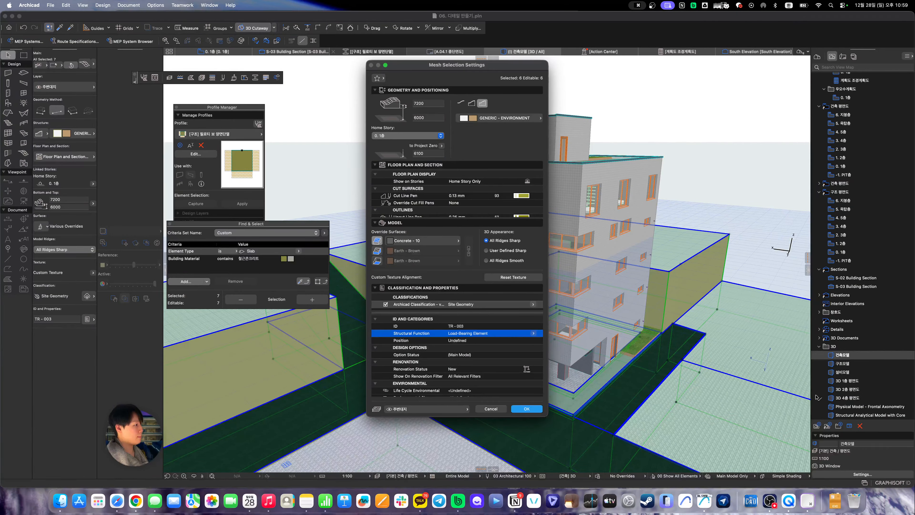
key("Return")
Reopen the 구조모델 view, clear the selection and check how the surrounding terrain displays around the building
double_click(843, 364)
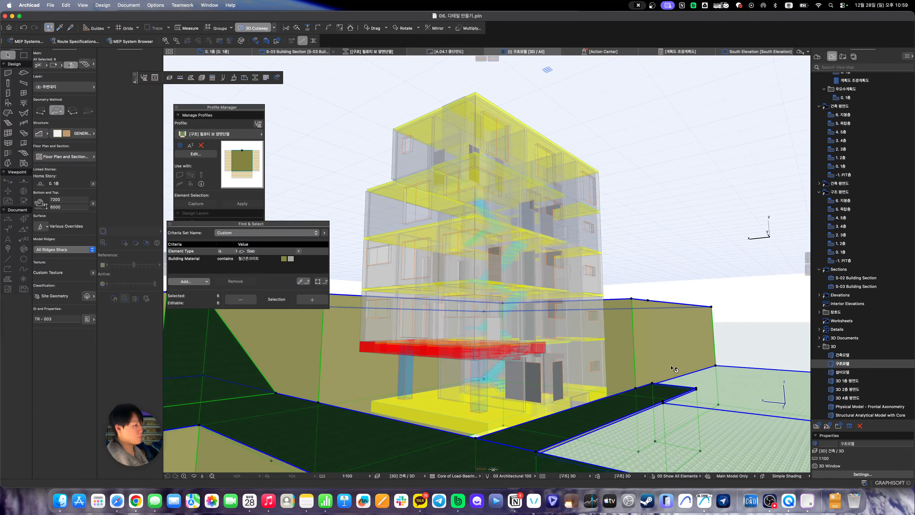
key("Escape")
key("Escape")
key("Escape")
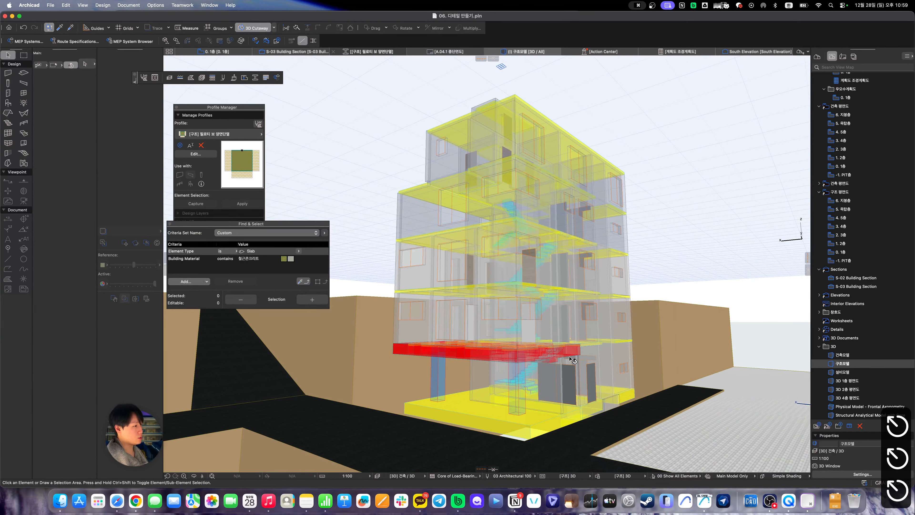
middle_click_drag(549, 367, 465, 432, "shift")
In the 건축모델 view, set the ground-level parking slab's Structural Function to Load-Bearing Element
double_click(843, 355)
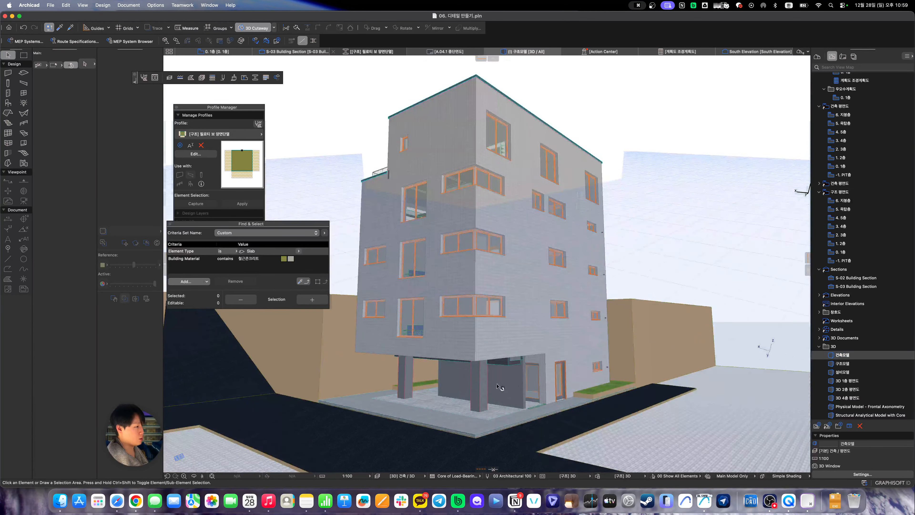
left_click(461, 421)
key("super+t")
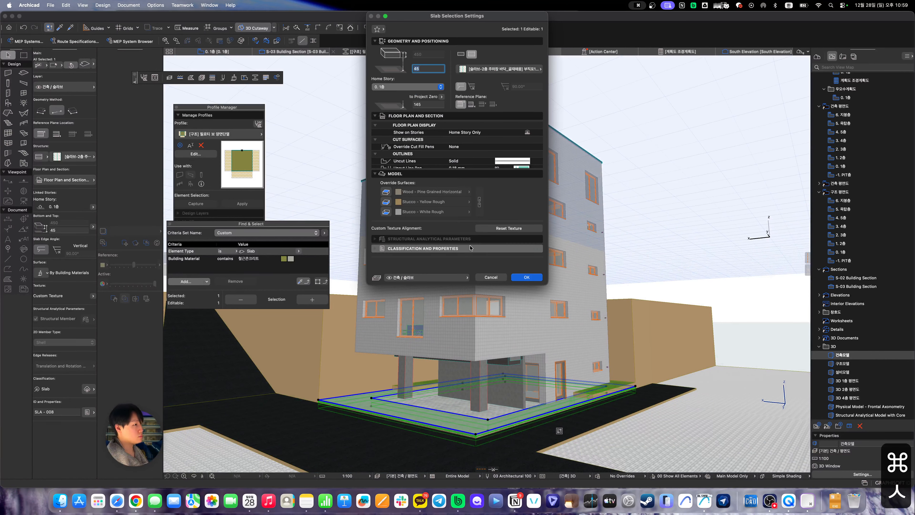
left_click(456, 248)
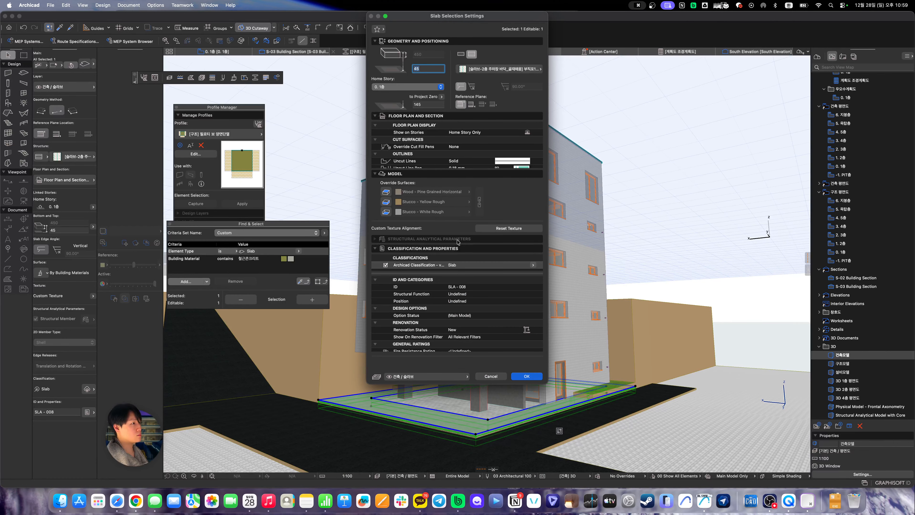
left_click(538, 294)
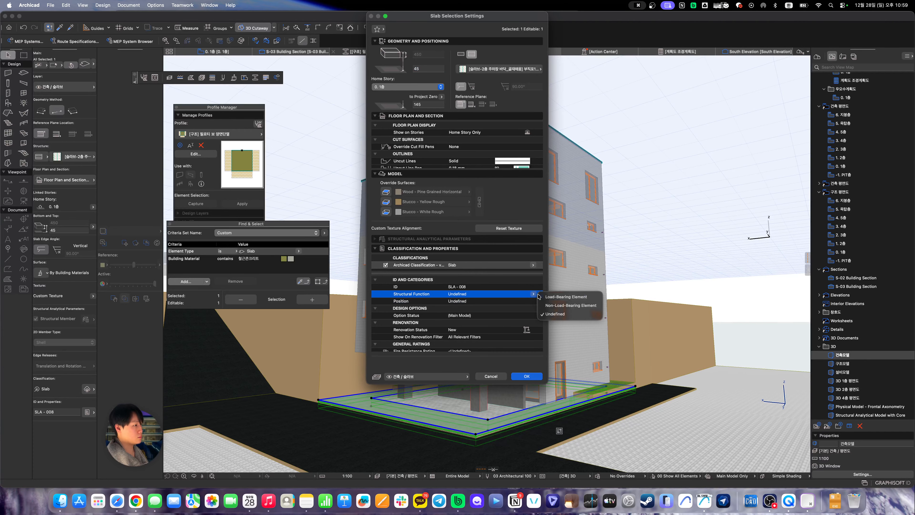
left_click(554, 299)
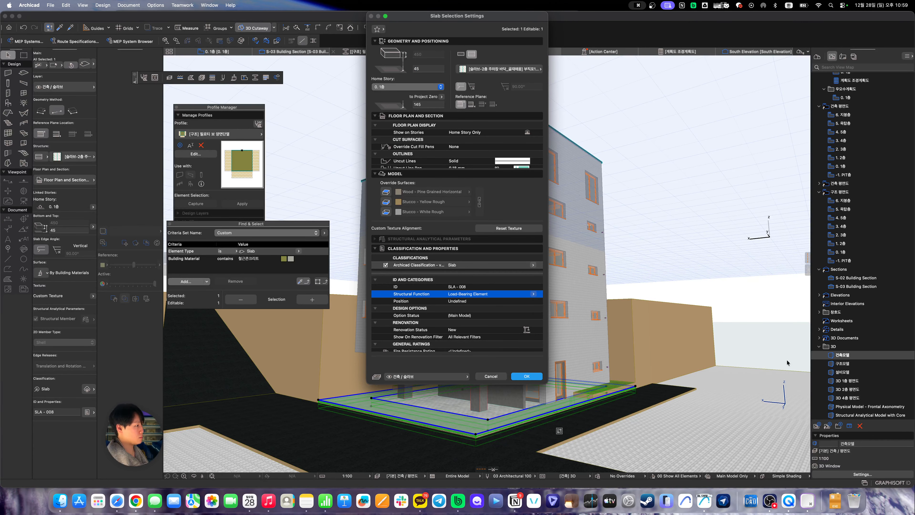
key("Return")
Return to the 구조모델 view and inspect the coloured structure within its site, including the front beam's element information
double_click(843, 363)
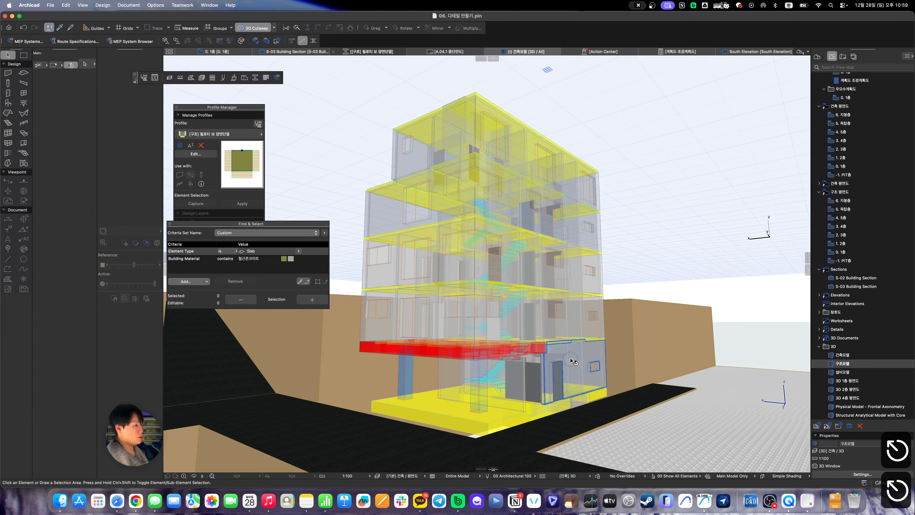
mouse_move(576, 394)
middle_mouse_down("shift")
mouse_move(506, 385)
mouse_move(551, 409)
mouse_move(568, 404)
middle_mouse_up("shift")
scroll(569, 403, "down", 5)
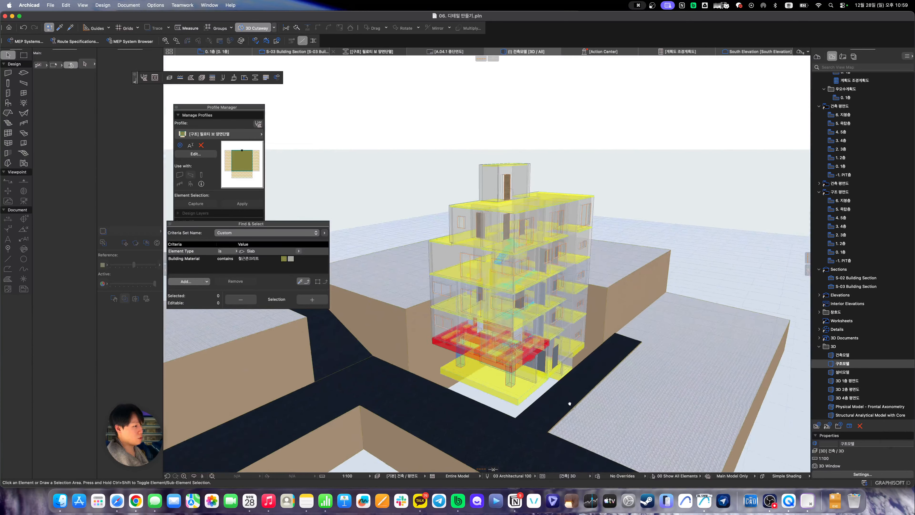
scroll(419, 400, "up", 3)
scroll(436, 387, "down", 4)
scroll(426, 328, "up", 3)
middle_click_drag(429, 330, 411, 304, "shift")
scroll(596, 339, "up", 8)
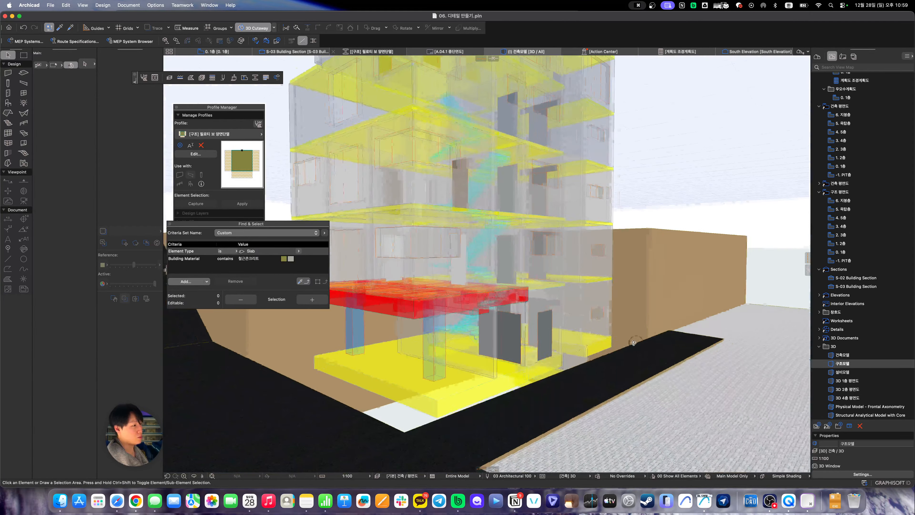
middle_click_drag(633, 343, 506, 385, "shift")
scroll(538, 383, "down", 5)
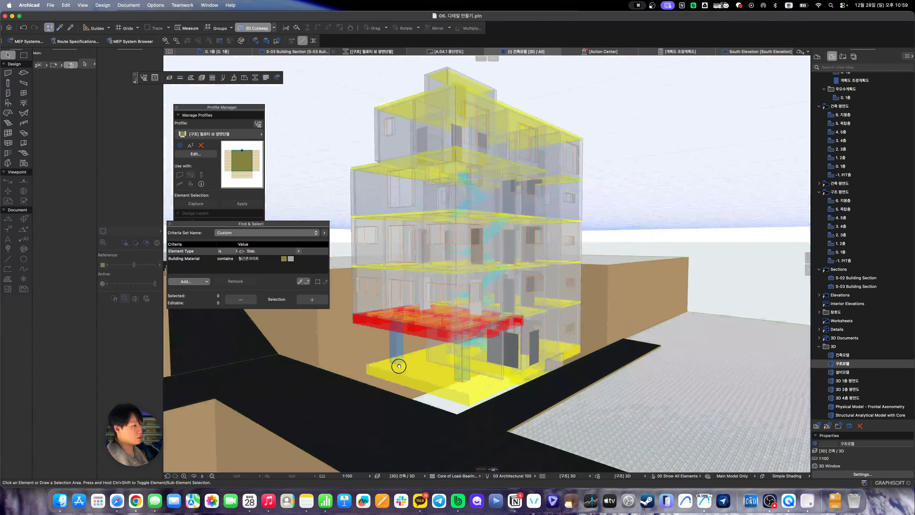
middle_click_drag(399, 365, 478, 382, "shift")
scroll(555, 354, "up", 4)
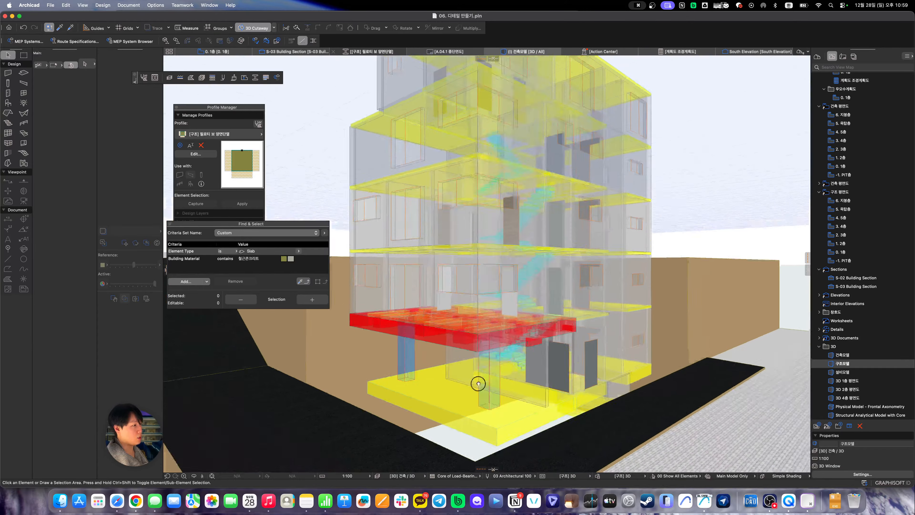
scroll(478, 380, "up", 2)
scroll(508, 369, "up", 6)
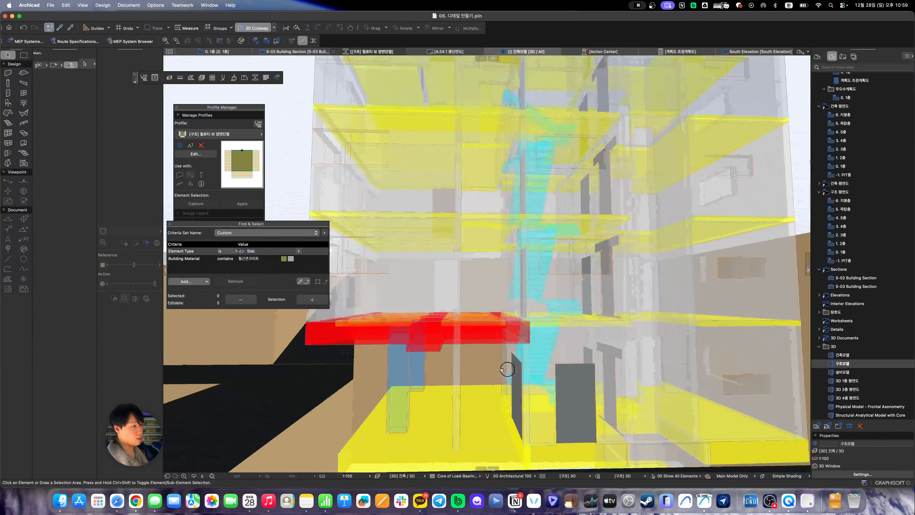
scroll(507, 369, "down", 8)
mouse_move(507, 369)
middle_mouse_down("shift")
mouse_move(492, 317)
mouse_move(510, 381)
middle_mouse_up("shift")
middle_click_drag(553, 348, 531, 378, "shift")
scroll(531, 359, "down", 5)
middle_click_drag(452, 392, 645, 385, "shift")
scroll(489, 321, "up", 5)
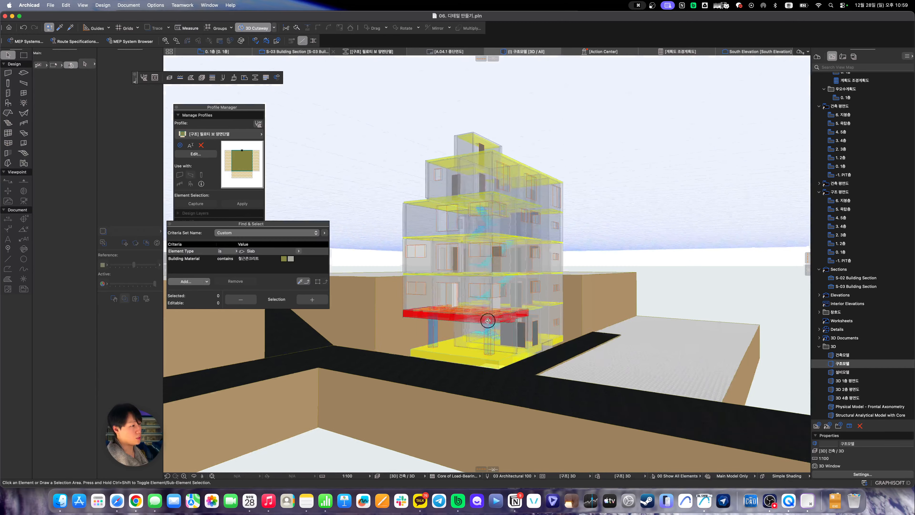
scroll(426, 352, "up", 2)
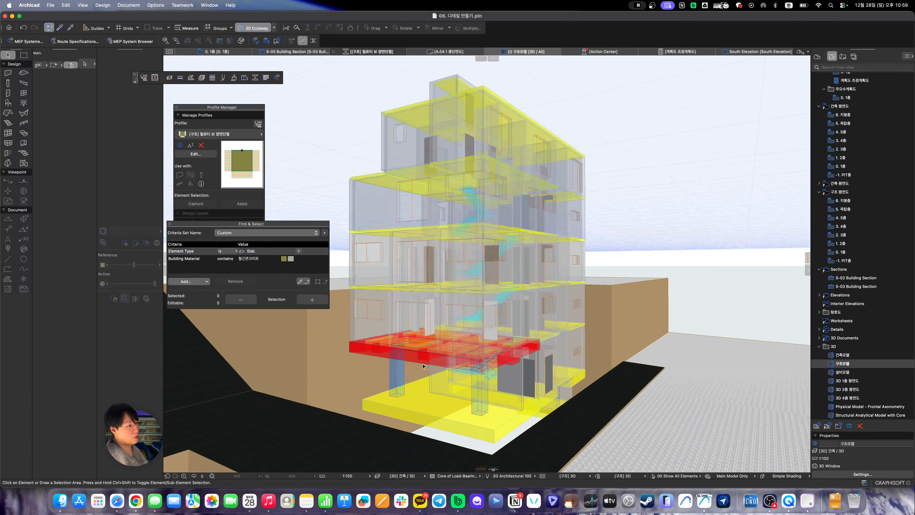
mouse_move(451, 362)
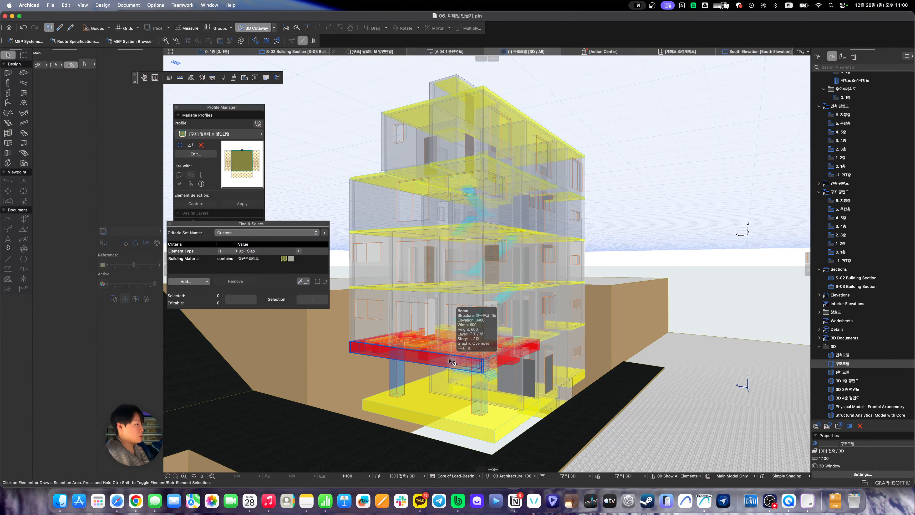
Compare the 건축모델, 구조모델 and 설비모델 views of the building, ending on 구조모델
double_click(842, 354)
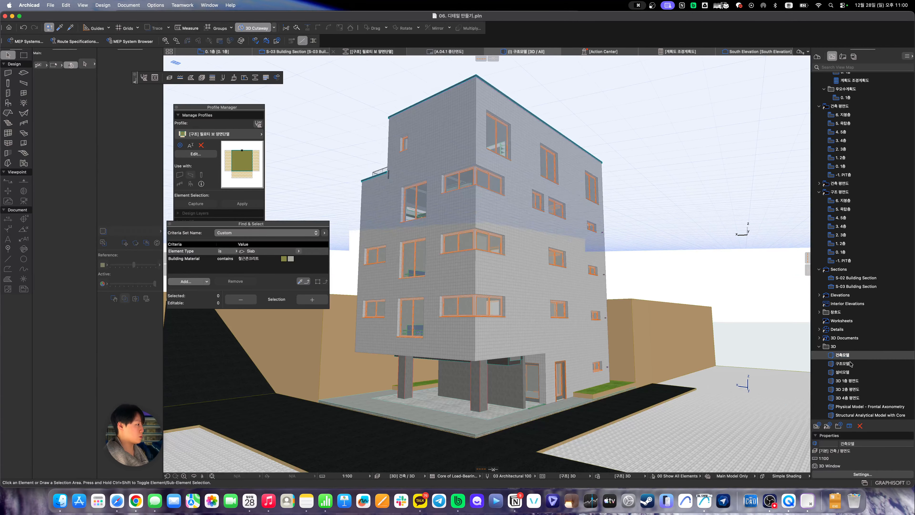
double_click(845, 364)
double_click(847, 371)
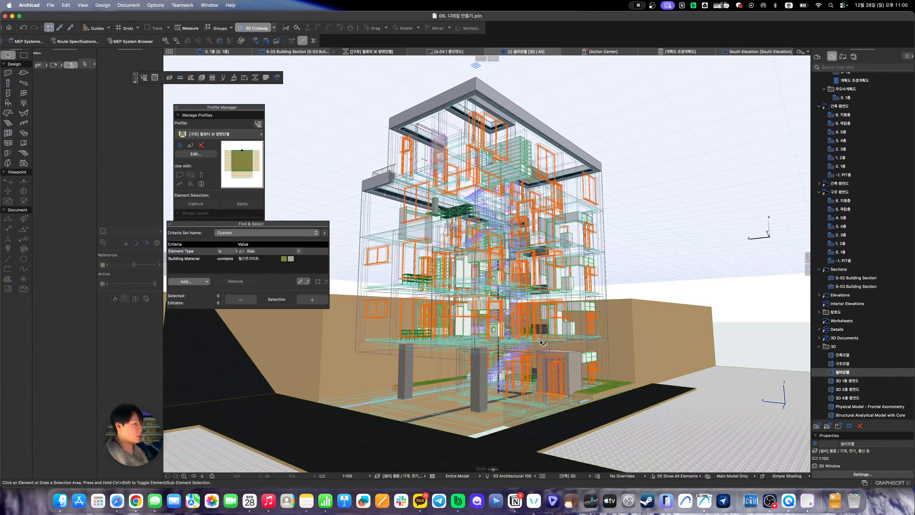
middle_click_drag(542, 342, 473, 364, "shift")
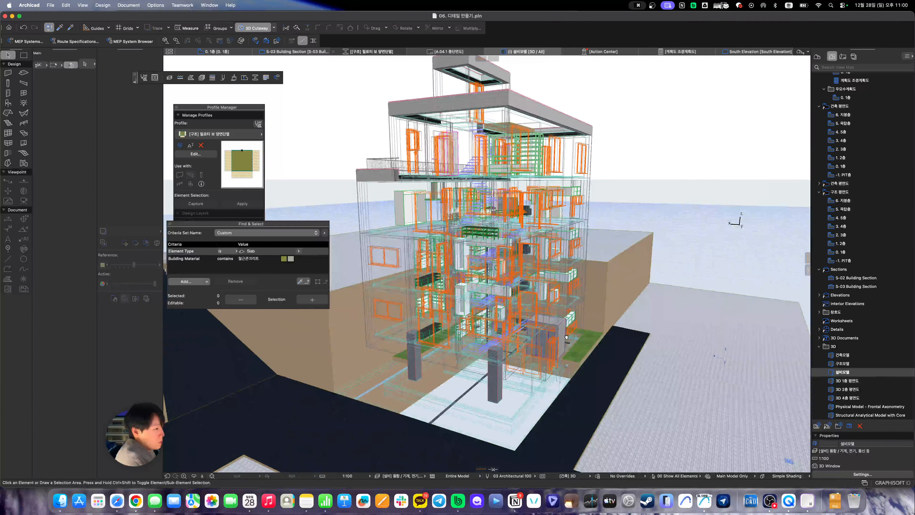
middle_click_drag(646, 349, 537, 376)
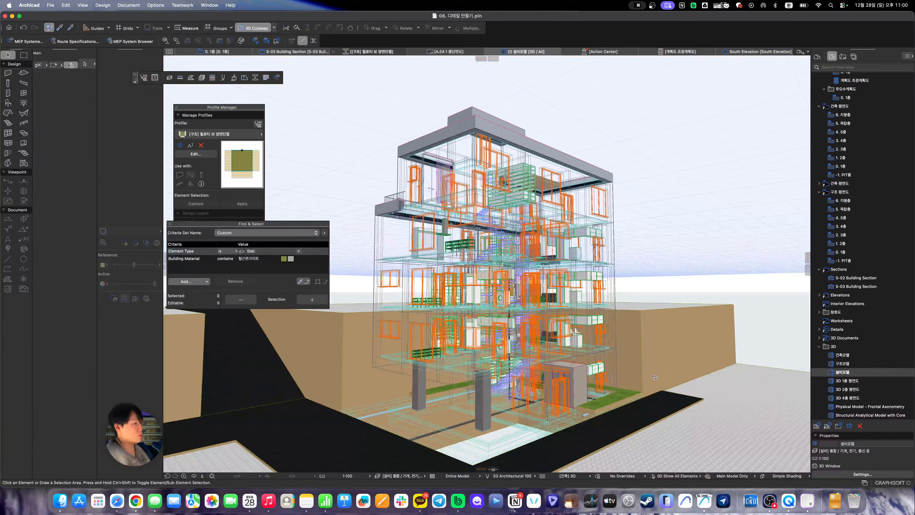
double_click(852, 364)
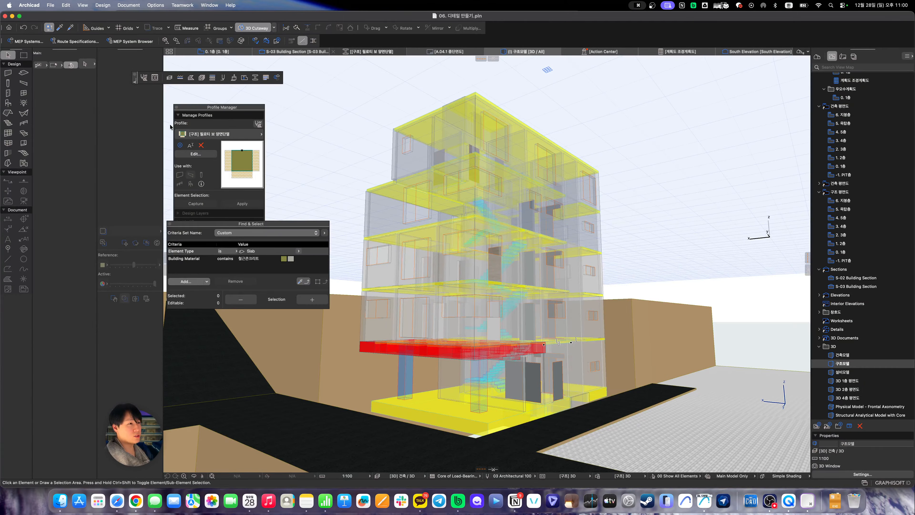
Move the Profile Manager and Find & Select palettes away from the 3D model
left_click_drag(202, 107, 166, 93)
left_click_drag(264, 225, 217, 284)
left_click_drag(123, 56, 202, 105)
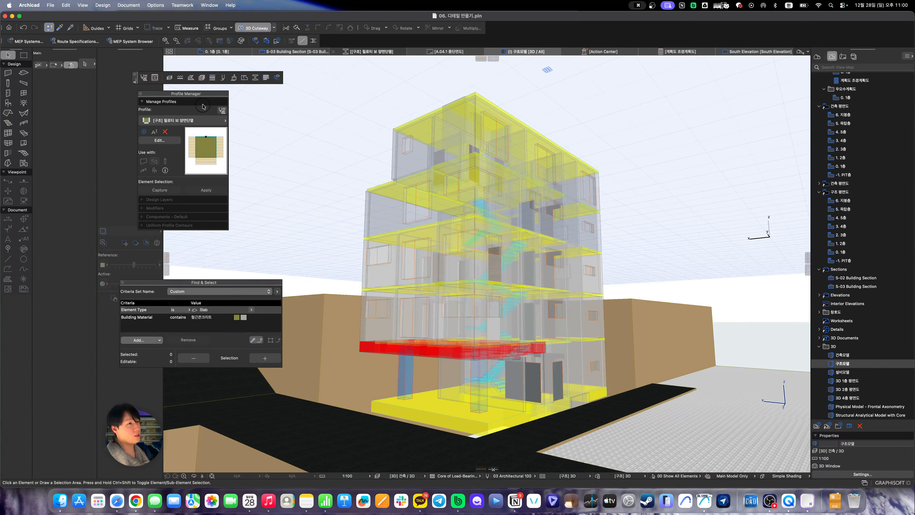
left_click_drag(135, 53, 219, 106)
left_click_drag(459, 262, 480, 290)
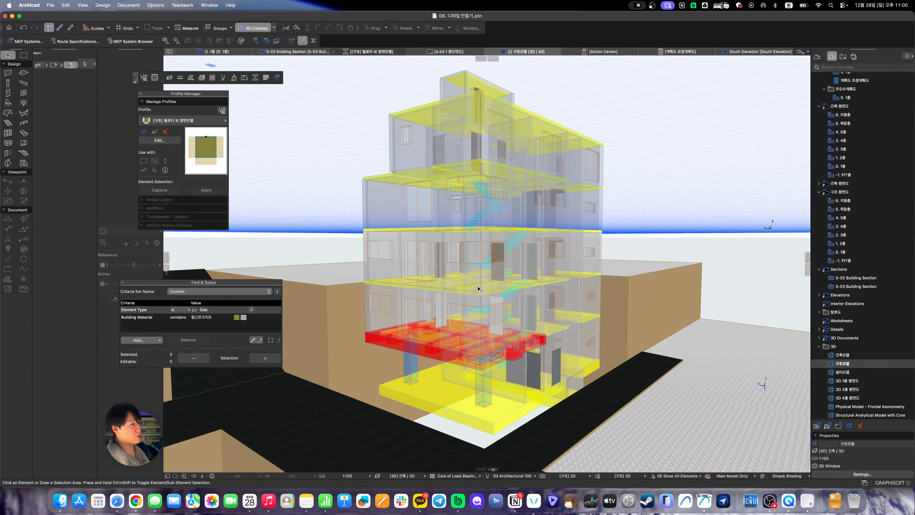